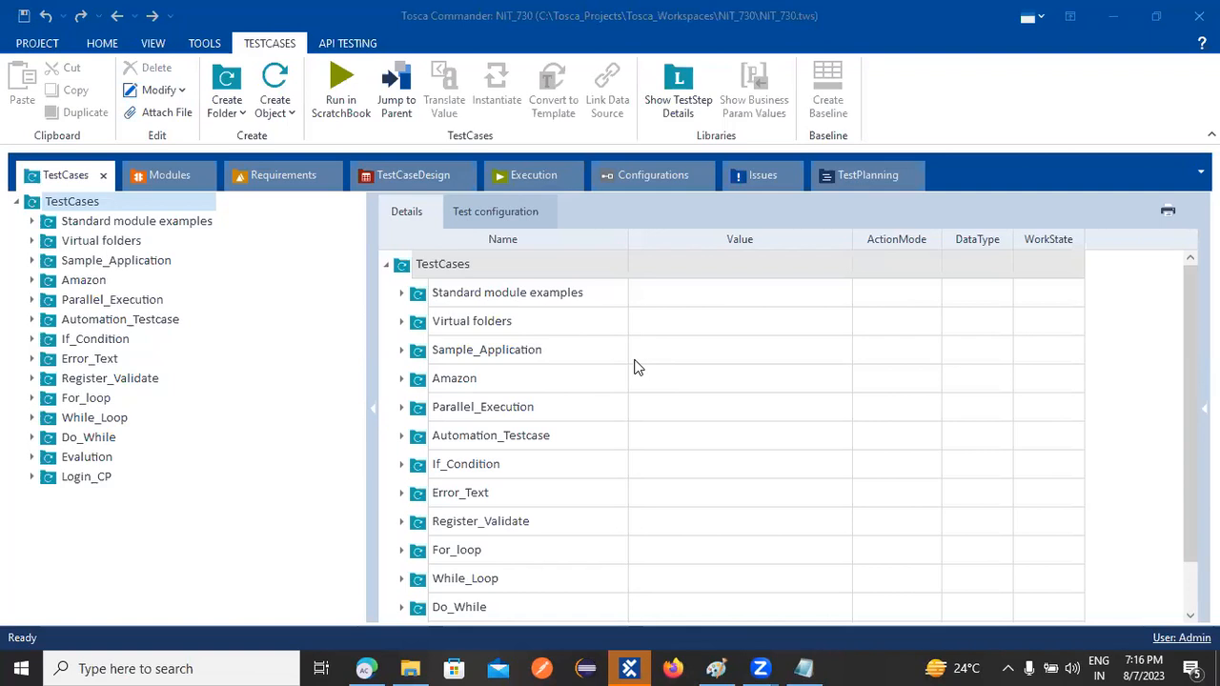
# Search the taskbar for 'paint' and launch the Paint app
pyautogui.click(240, 667)
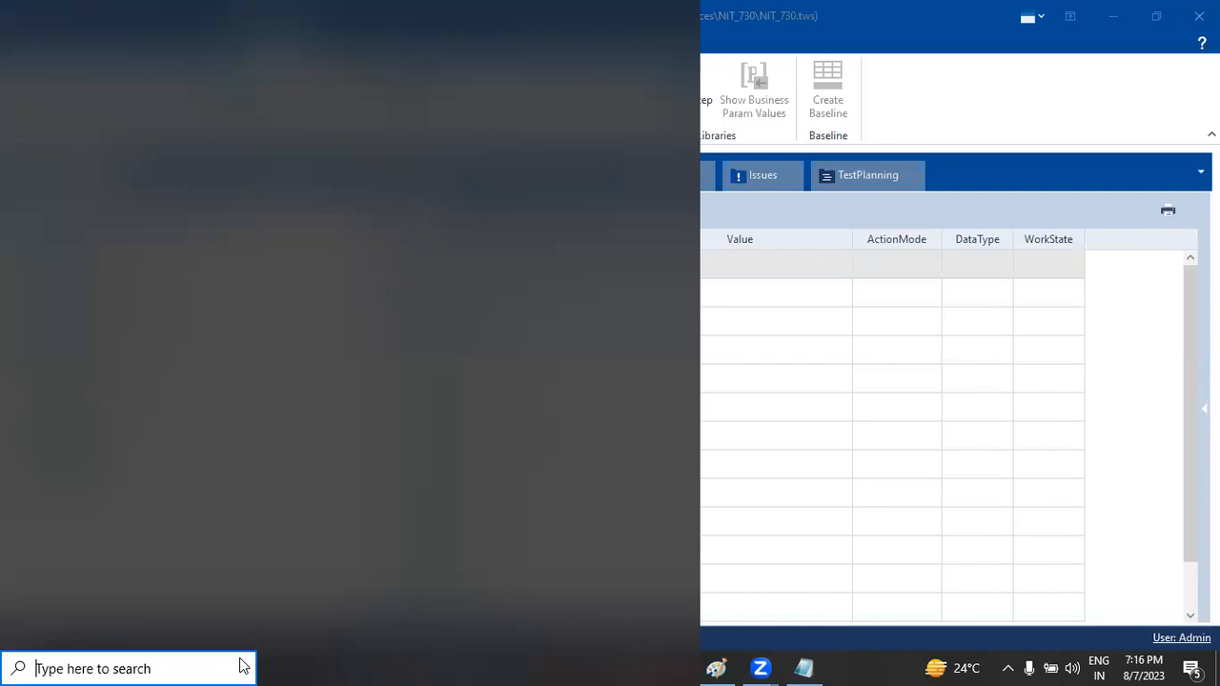
pyautogui.write('paint')
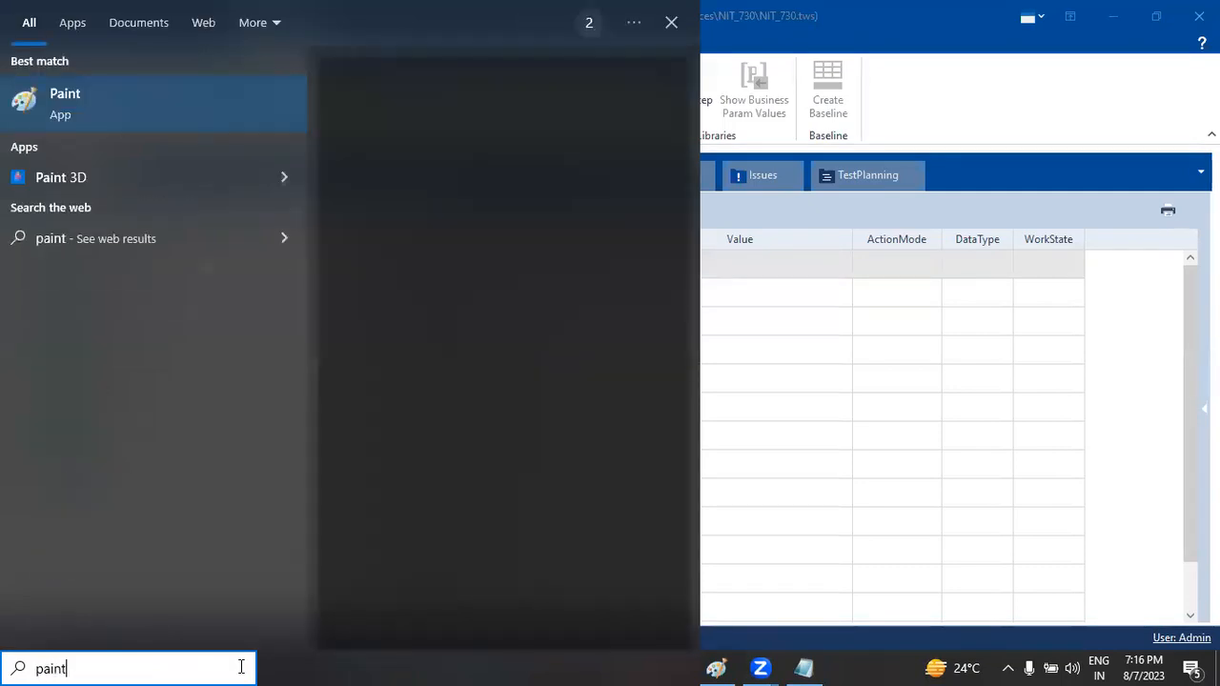
pyautogui.press('Return')
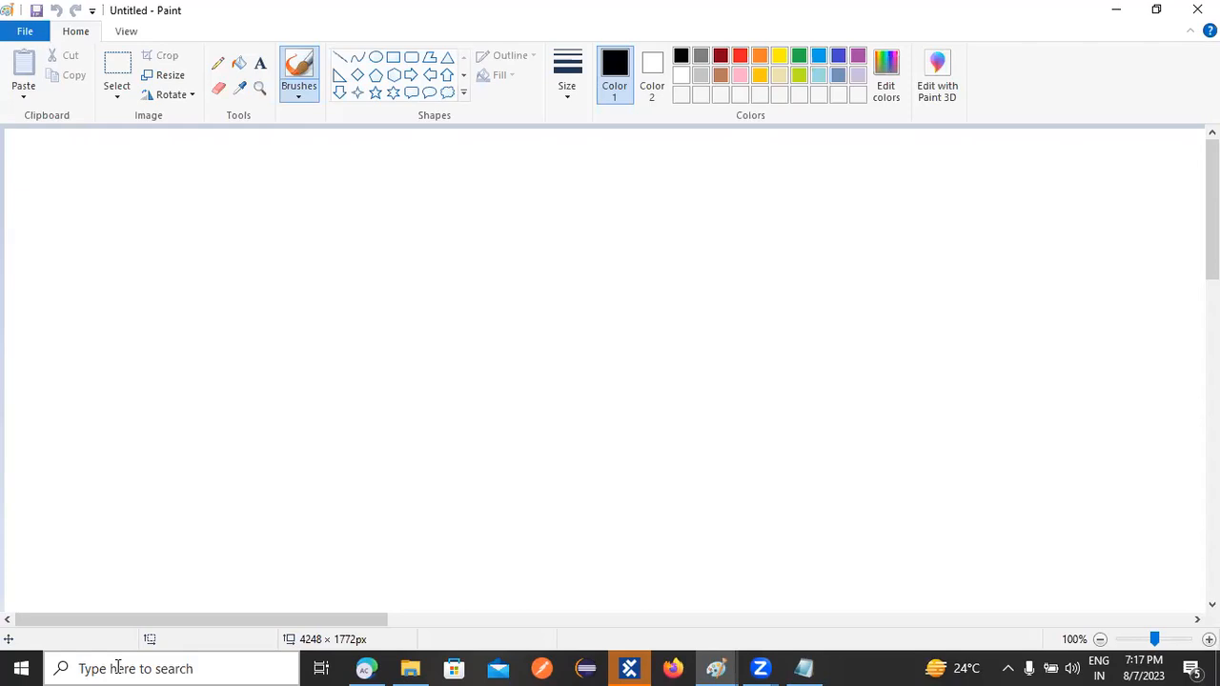
# Write 'How to create', 'how to use' and 'how to delete' as three stacked lines near the top left
pyautogui.click(456, 147)
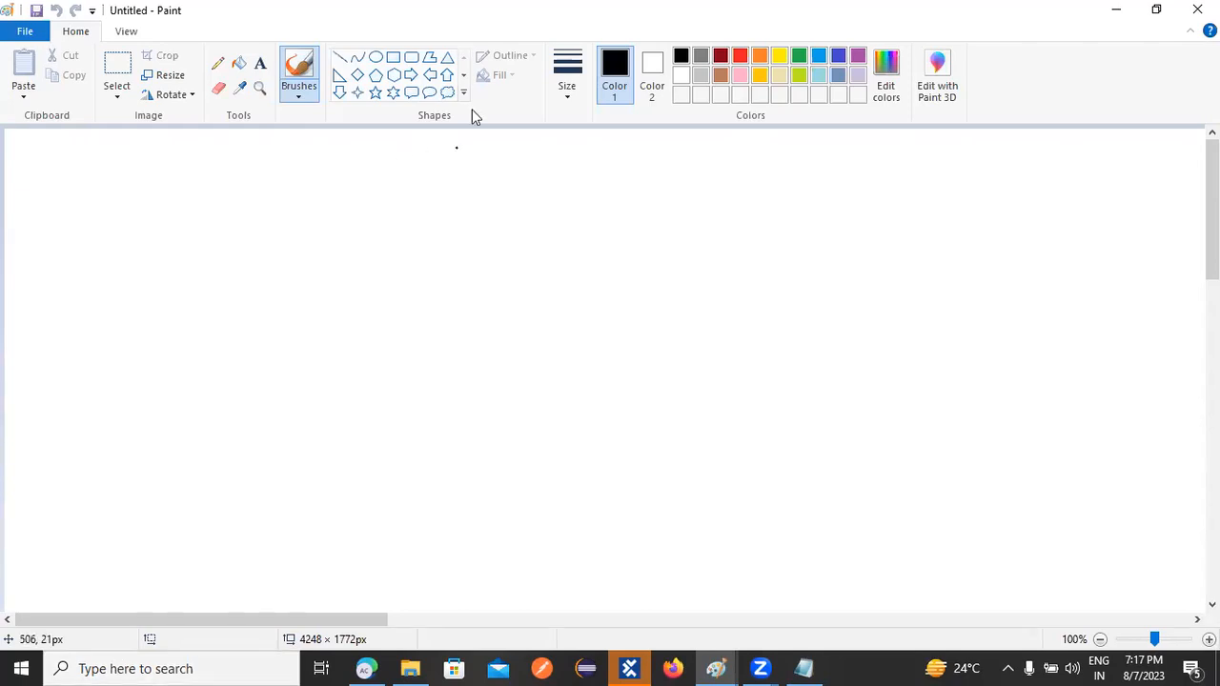
pyautogui.click(260, 63)
pyautogui.click(201, 191)
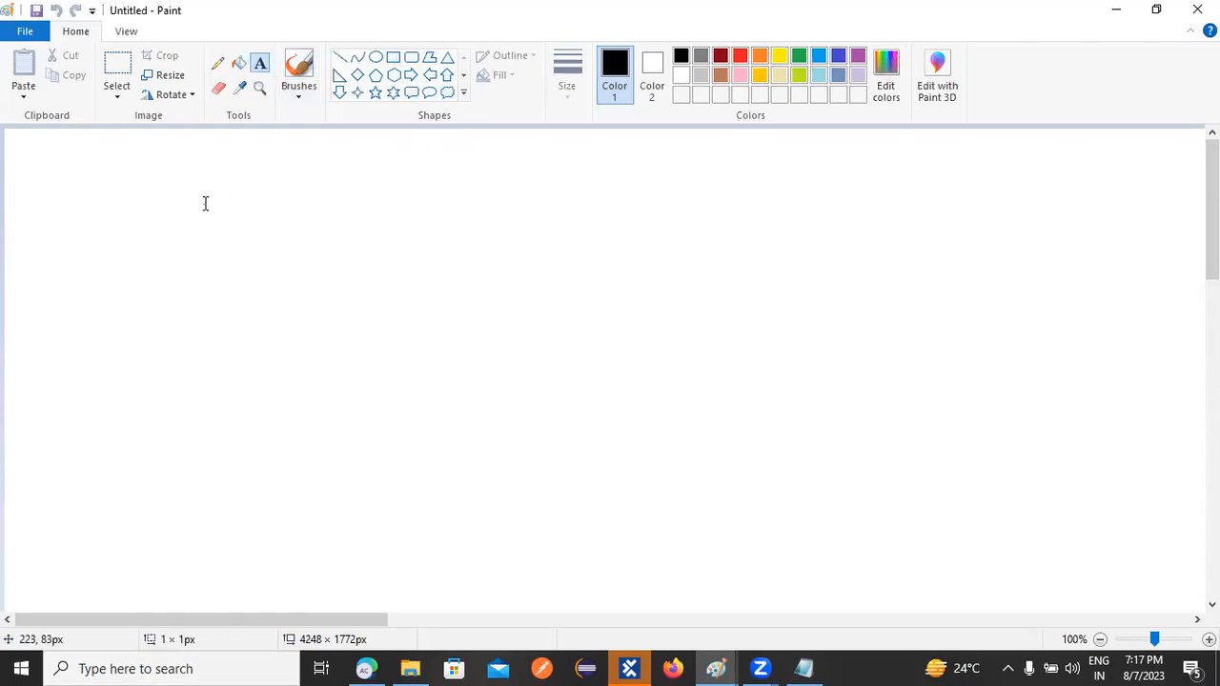
pyautogui.write('How to ')
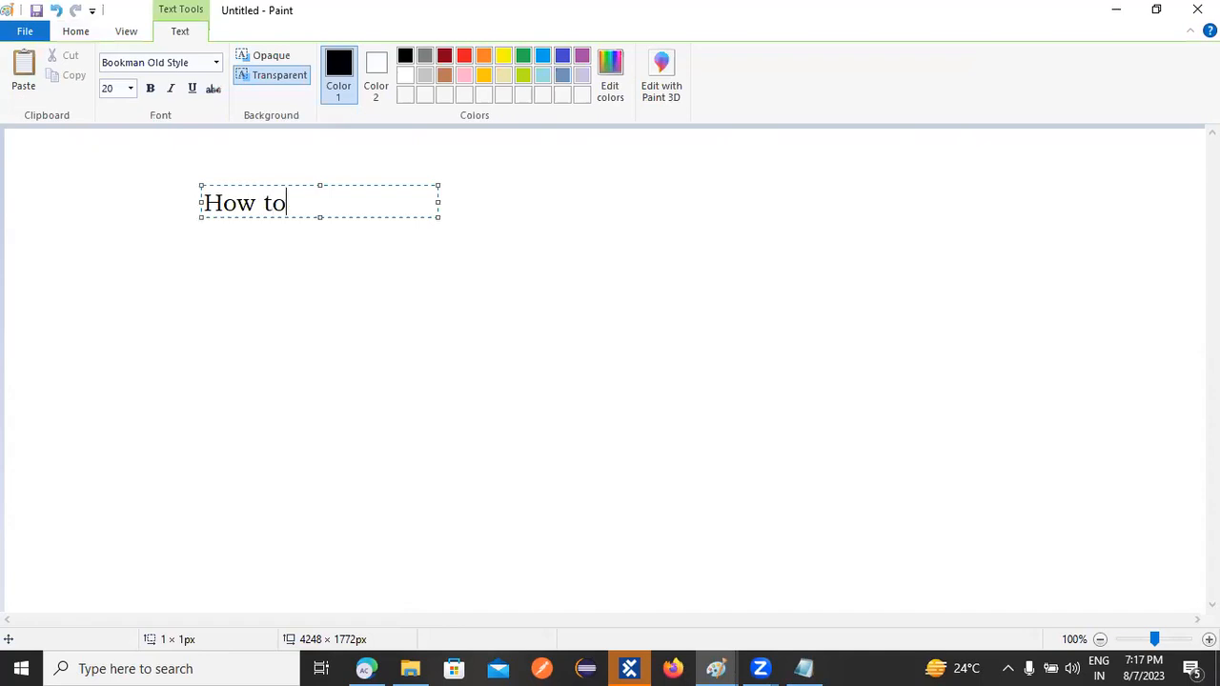
pyautogui.write('create')
pyautogui.press('Return')
pyautogui.write('ho')
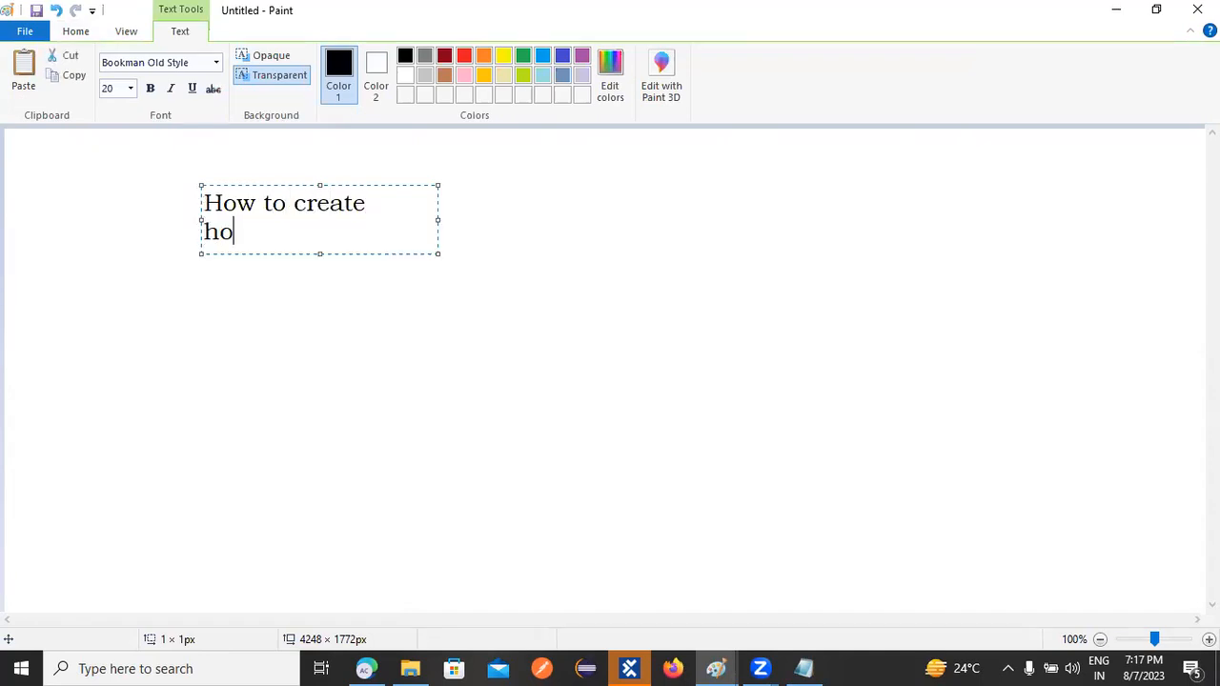
pyautogui.write('w to use')
pyautogui.press('Return')
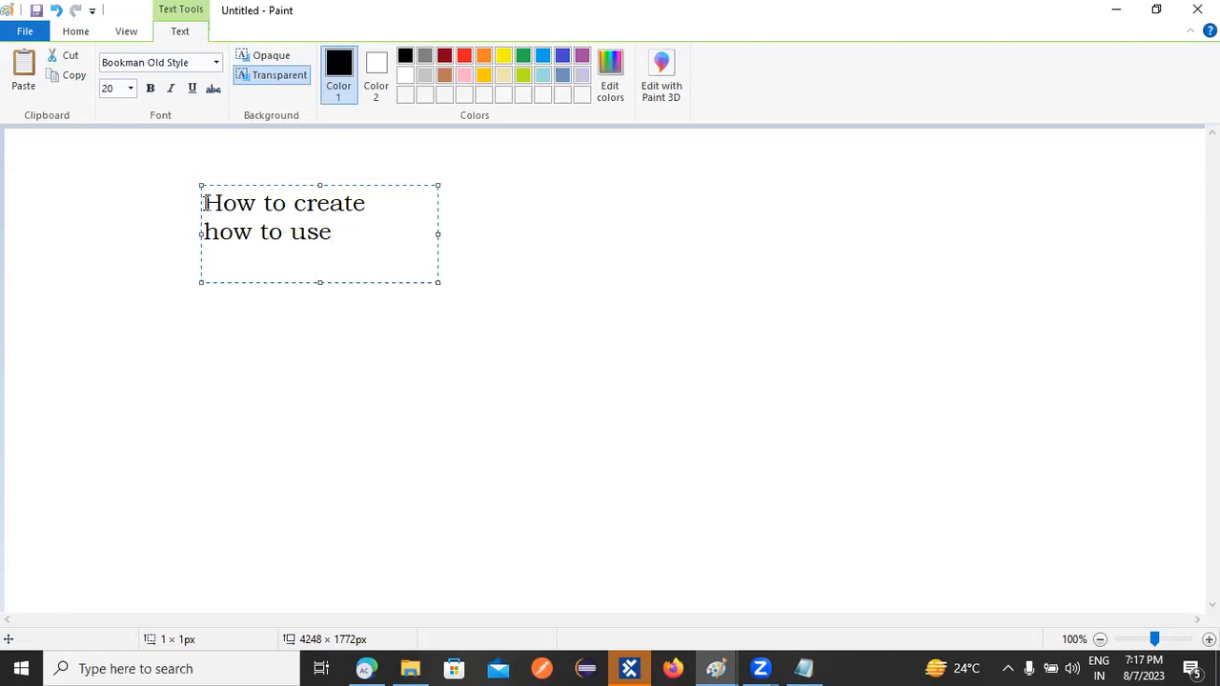
pyautogui.write('how to delete')
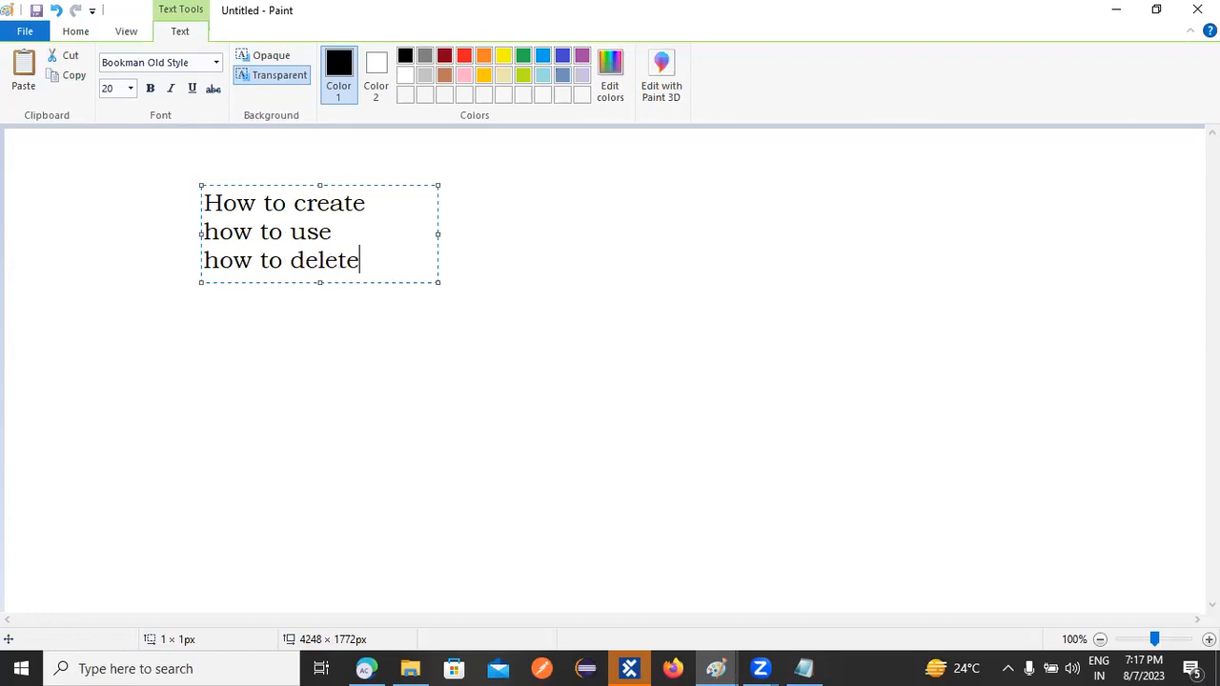
pyautogui.click(577, 370)
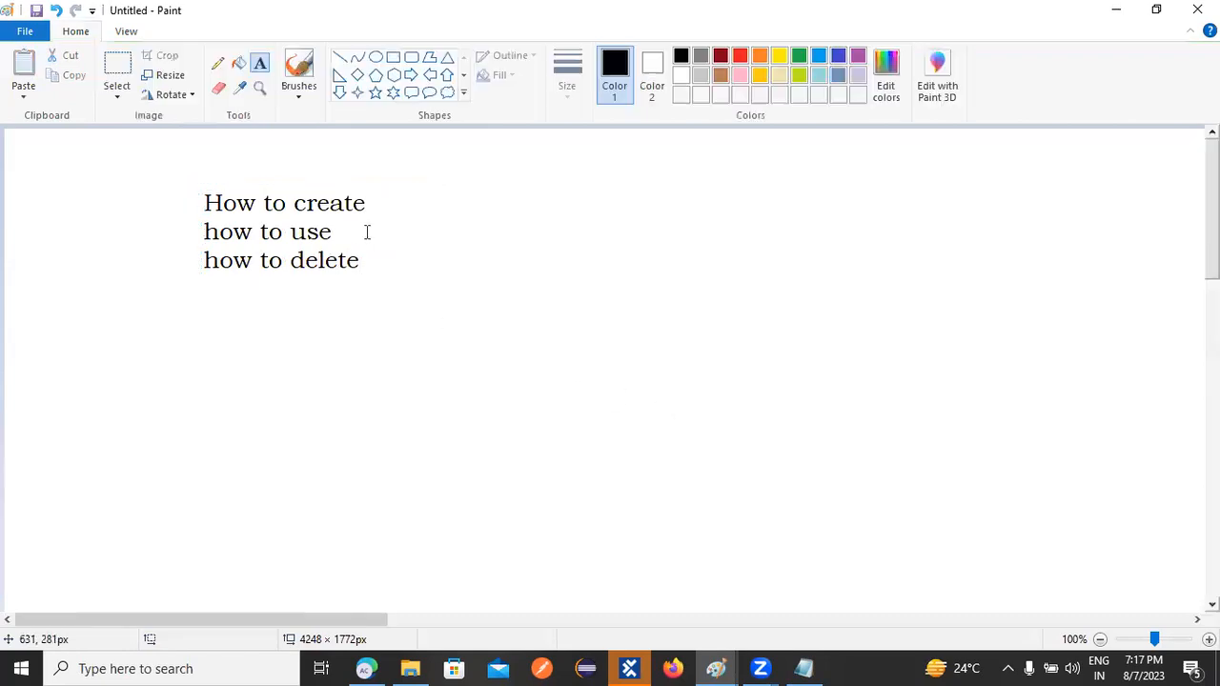
pyautogui.click(339, 57)
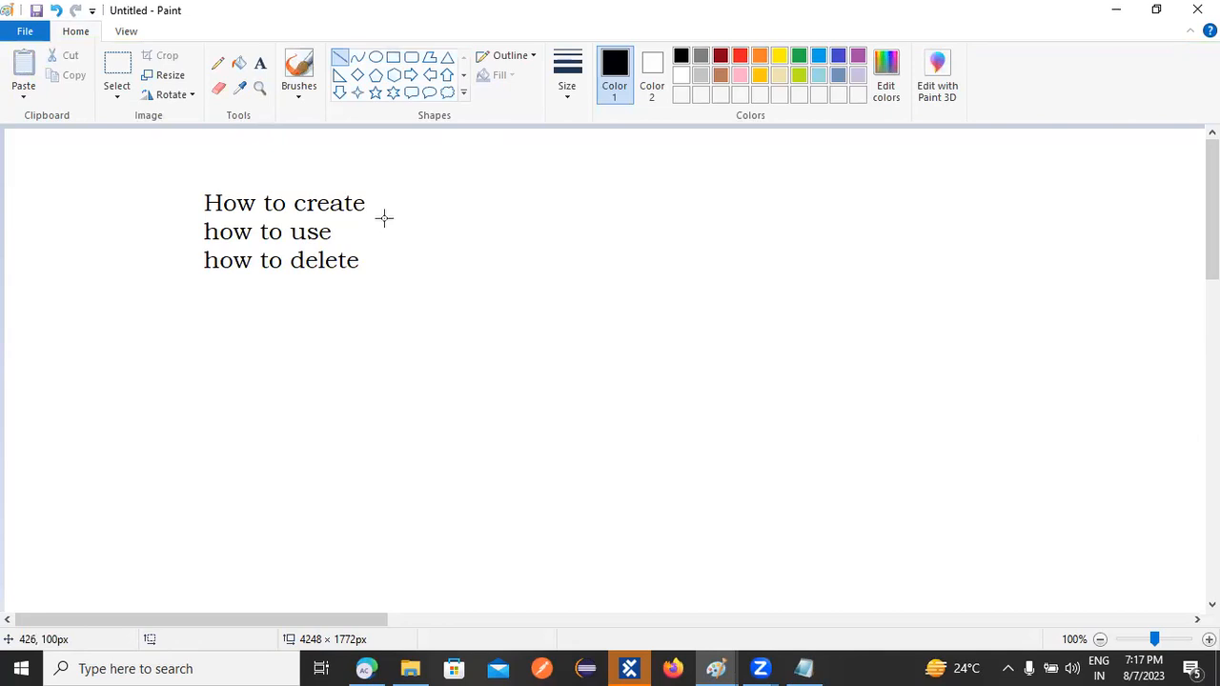
# Draw a line down from 'How to create' into a vertical stem with three horizontal branches
pyautogui.moveTo(380, 201)
pyautogui.mouseDown()
pyautogui.moveTo(509, 200)
pyautogui.moveTo(560, 378)
pyautogui.moveTo(509, 419)
pyautogui.moveTo(516, 464)
pyautogui.mouseUp()
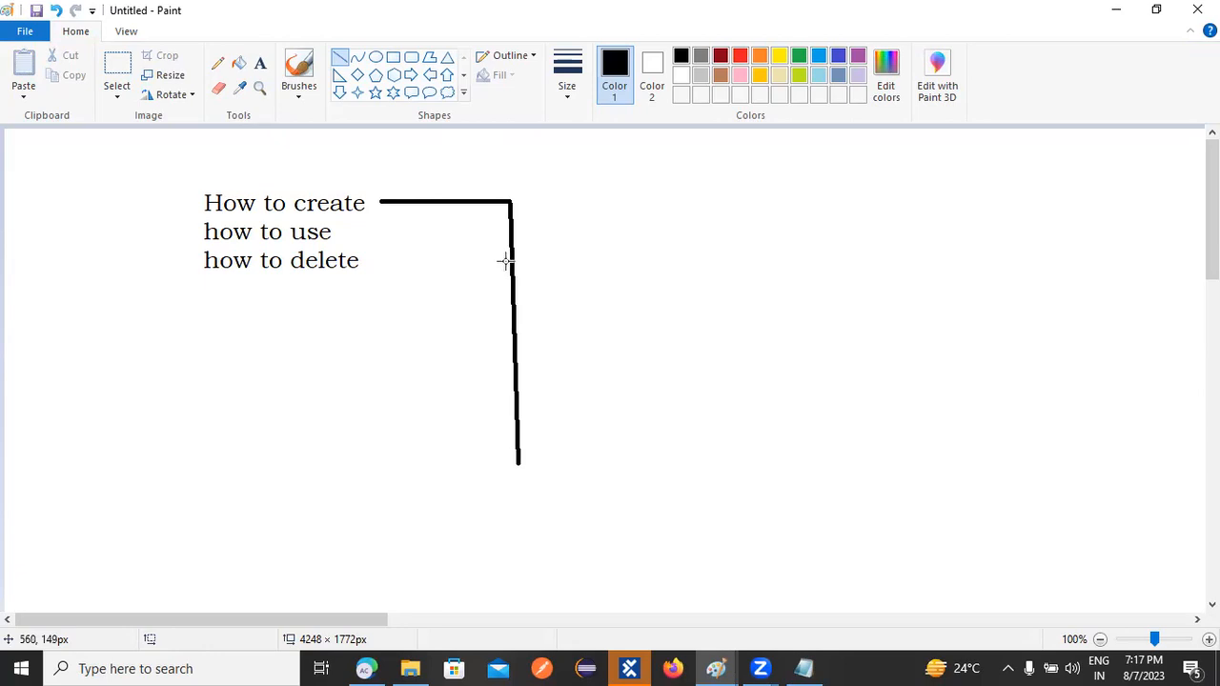
pyautogui.moveTo(514, 257); pyautogui.dragTo(582, 252)
pyautogui.click(260, 63)
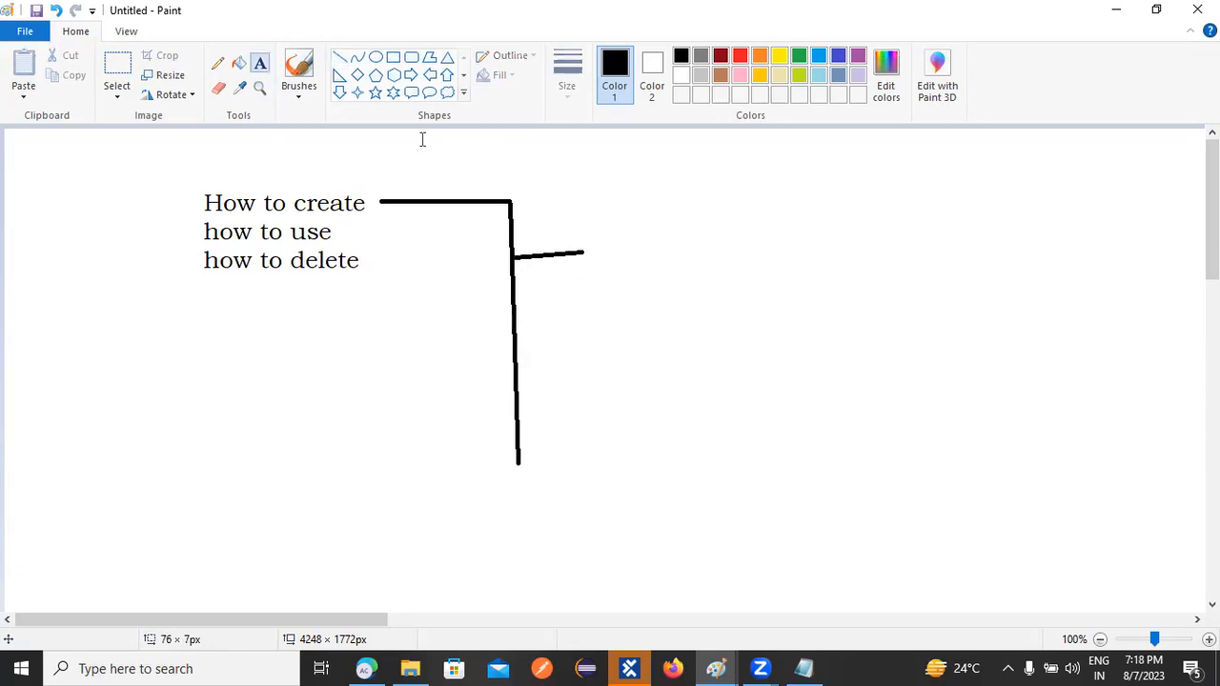
pyautogui.click(341, 57)
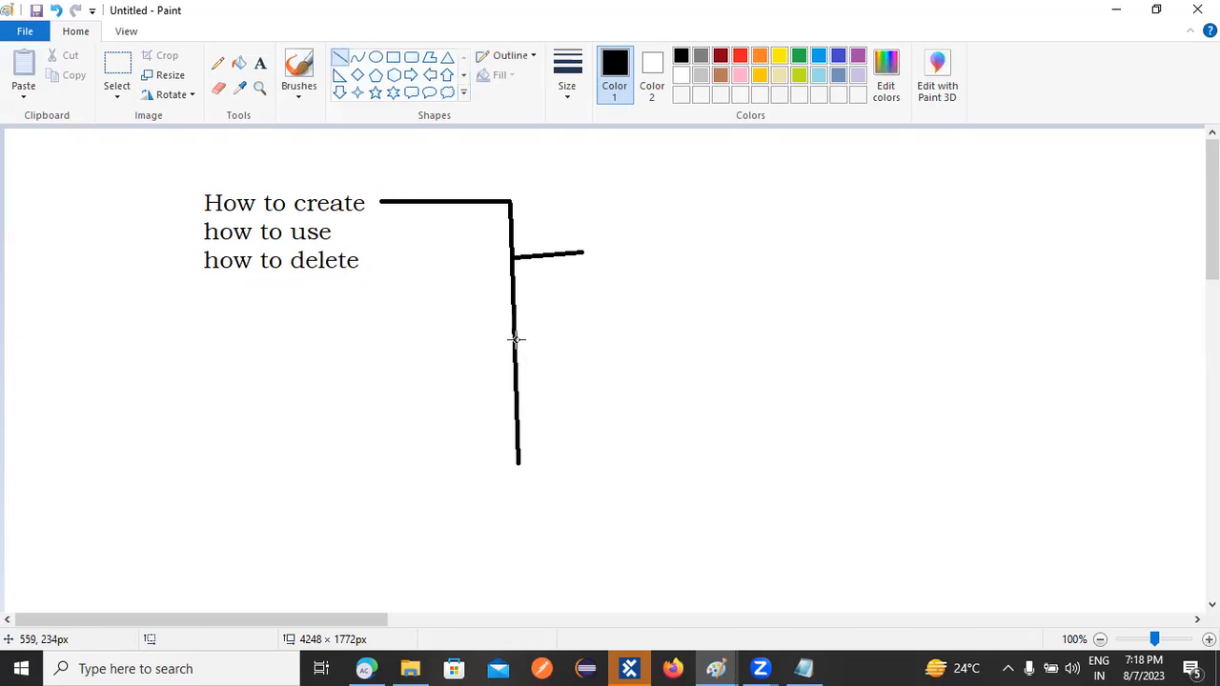
pyautogui.moveTo(514, 351); pyautogui.dragTo(608, 343)
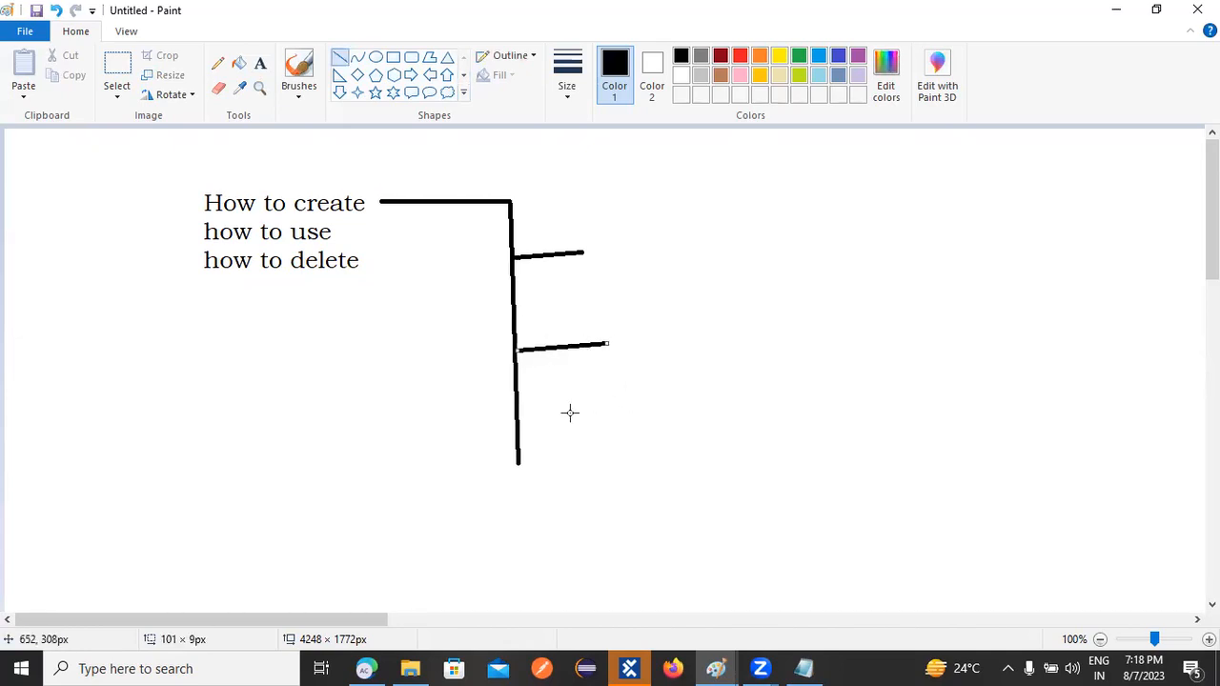
pyautogui.moveTo(516, 433); pyautogui.dragTo(616, 427)
pyautogui.click(259, 63)
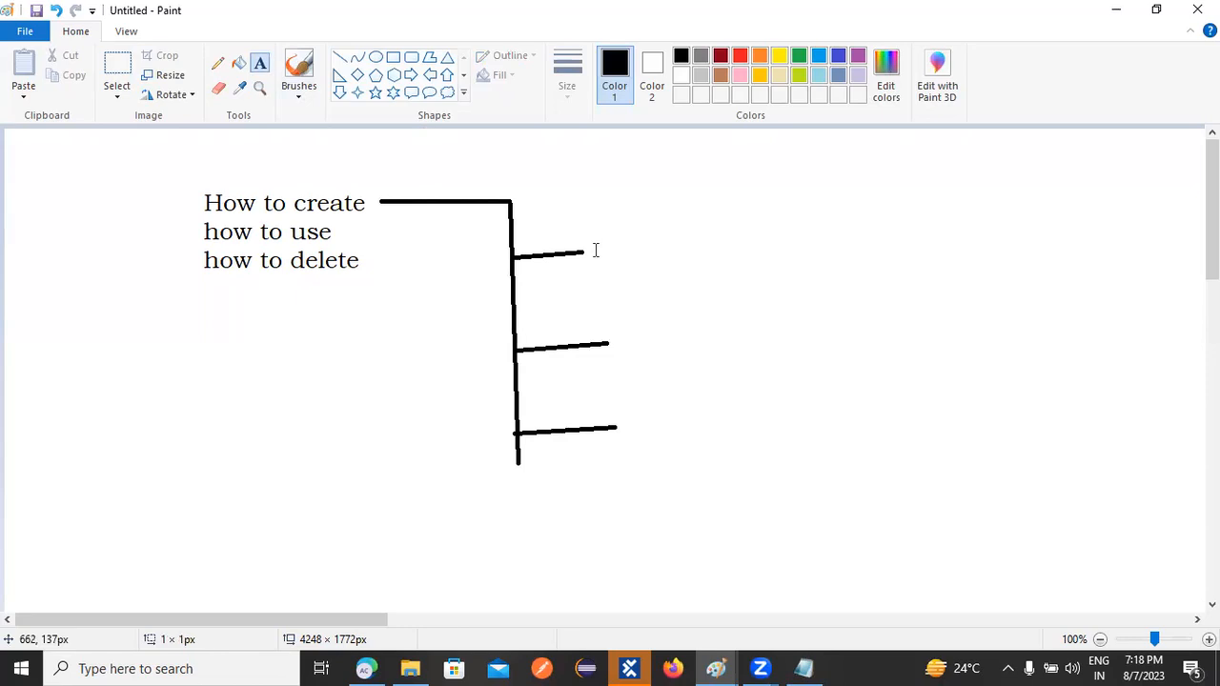
pyautogui.click(593, 250)
# Label the top, middle and bottom branches Rootlevel, Folder and Testcase
pyautogui.write('Ro')
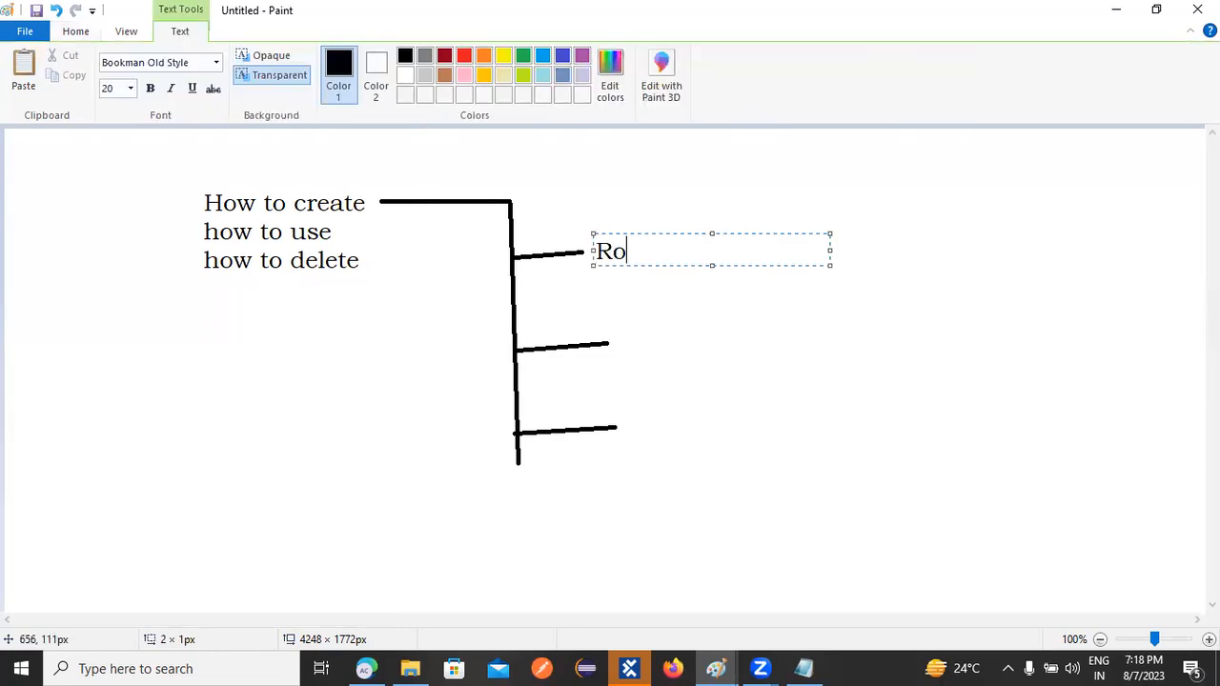
pyautogui.write('otlevel')
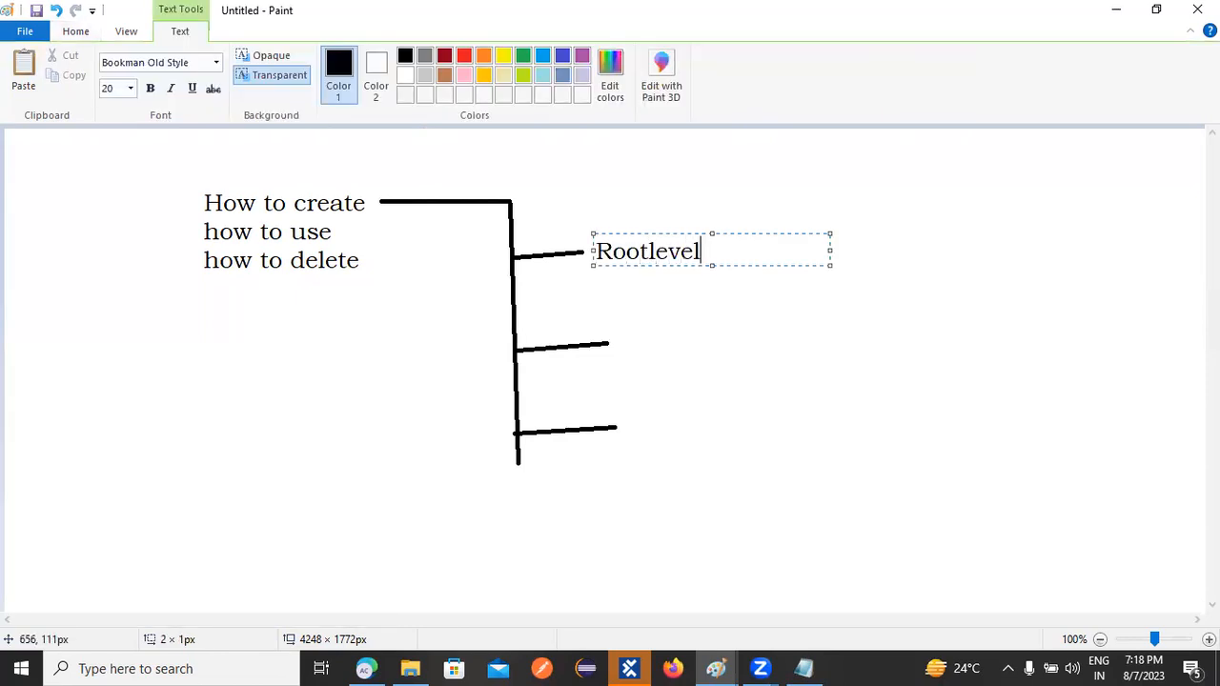
pyautogui.click(619, 347)
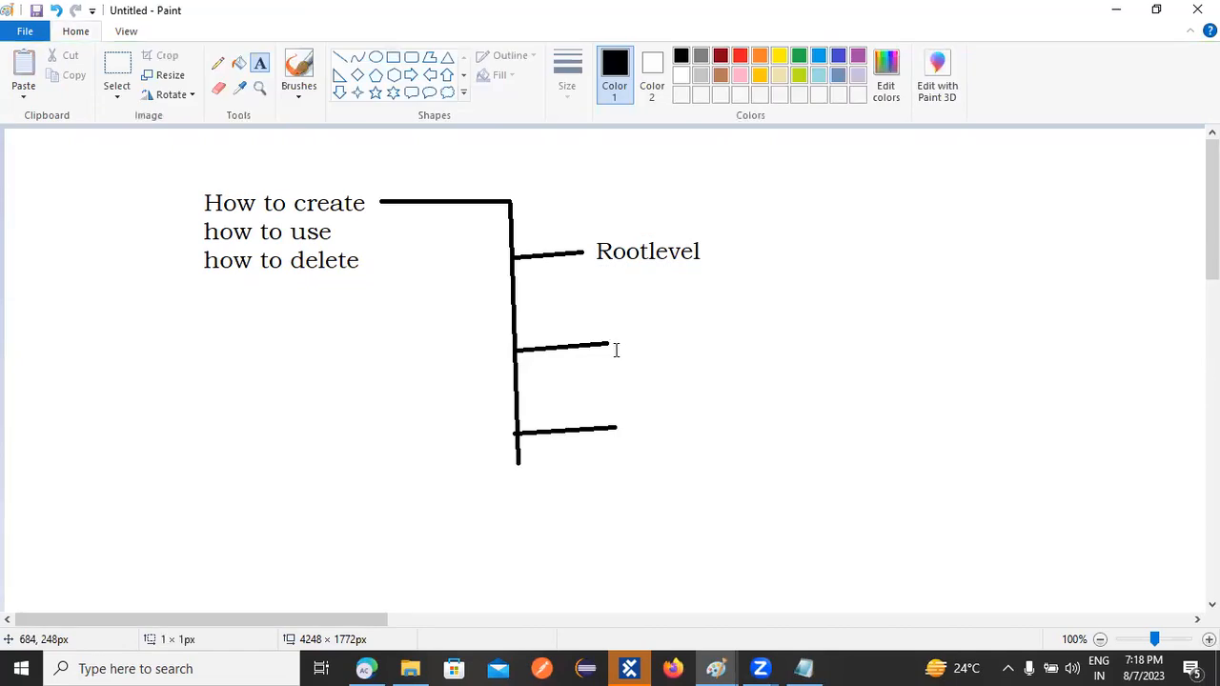
pyautogui.click(614, 350)
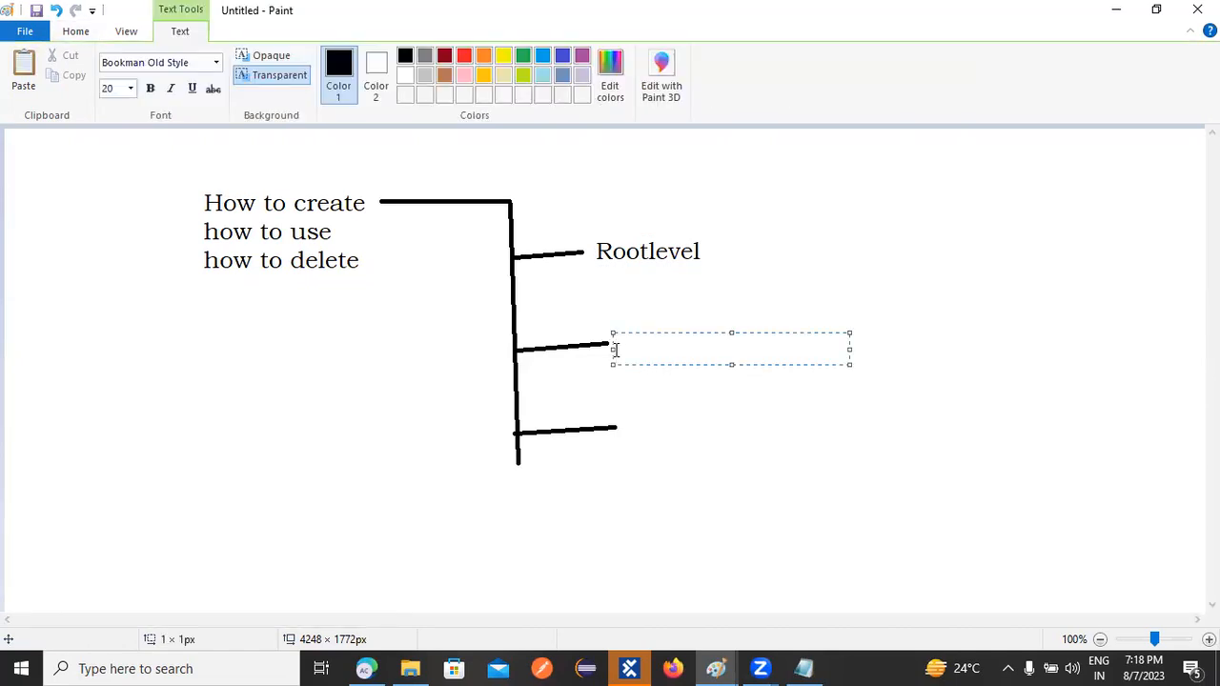
pyautogui.write('Folder')
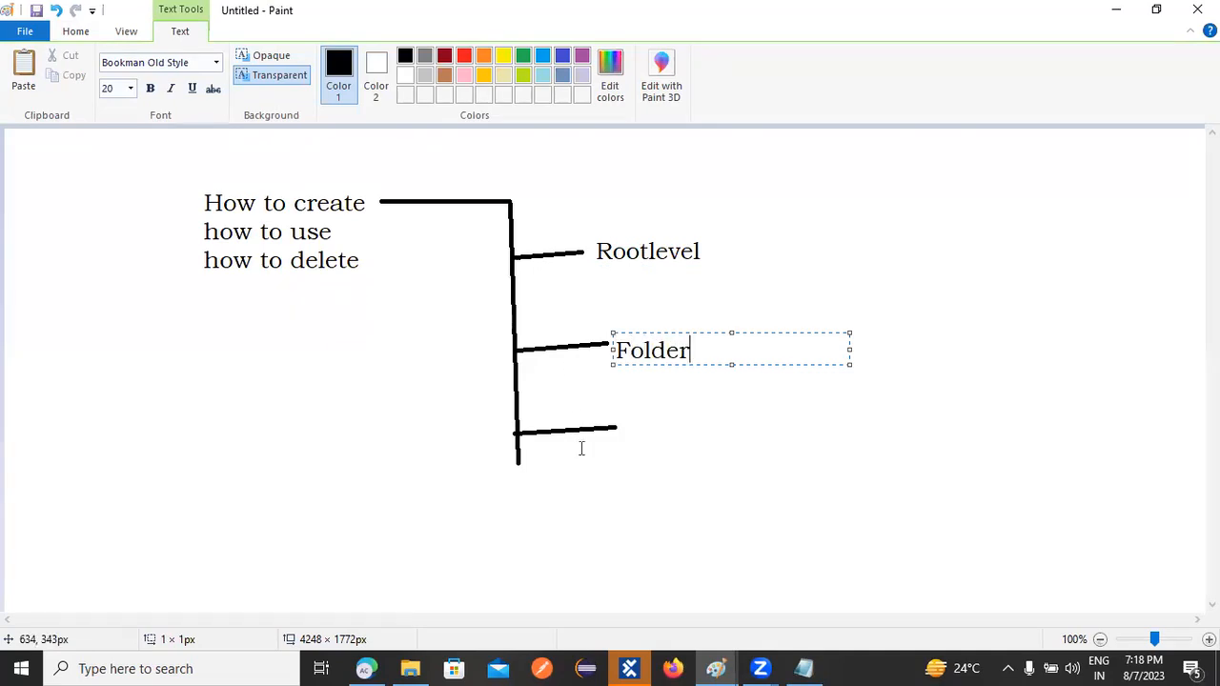
pyautogui.click(624, 433)
pyautogui.click(624, 433)
pyautogui.write('Testcase')
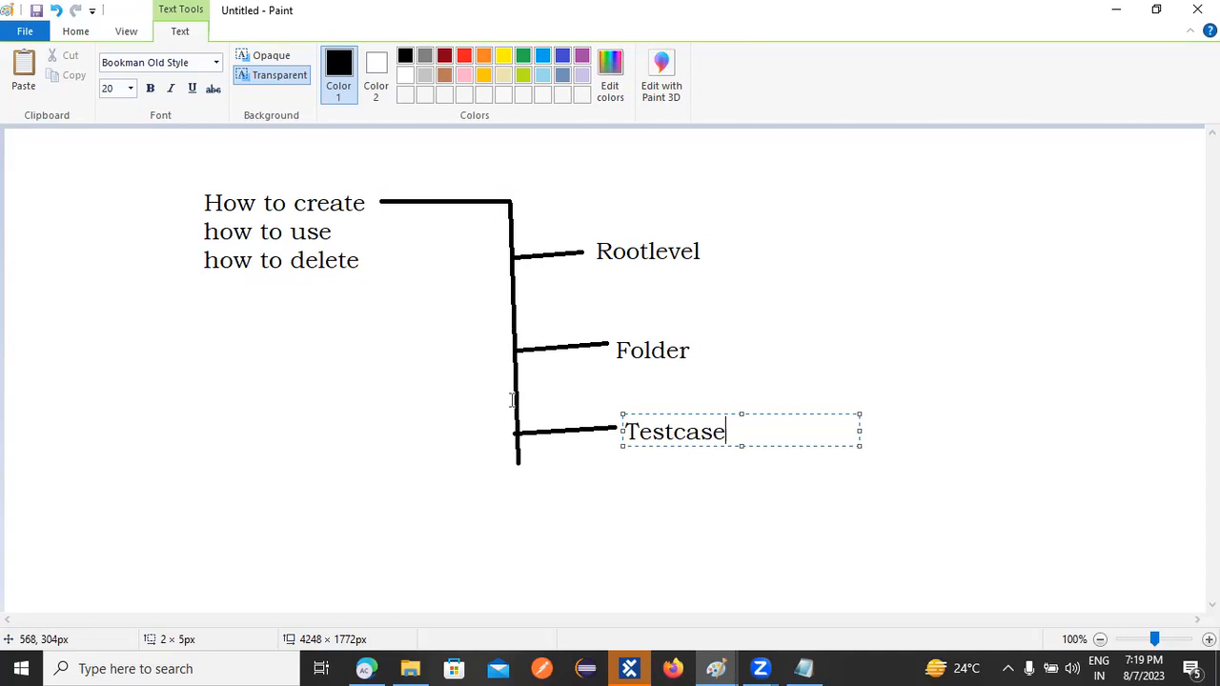
pyautogui.click(847, 333)
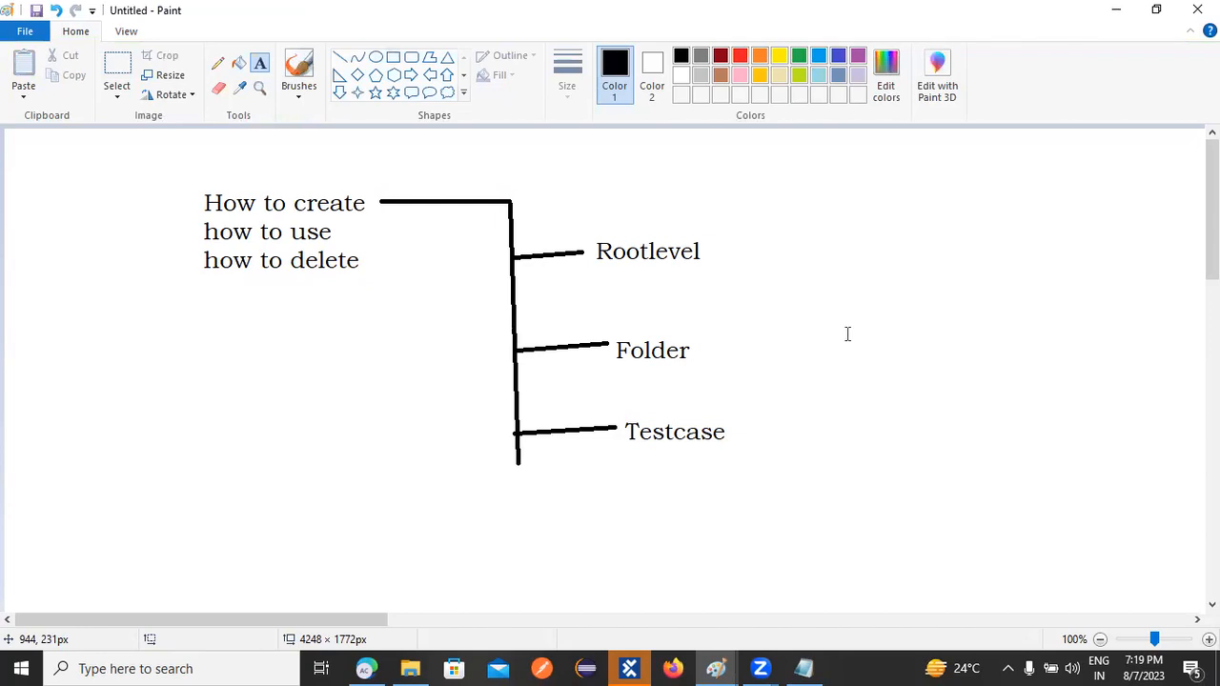
# Add the note 'we need create TC folder level' to the right of the diagram
pyautogui.click(847, 334)
pyautogui.write('nnee')
pyautogui.press('BackSpace')
pyautogui.press('BackSpace')
pyautogui.press('BackSpace')
pyautogui.press('BackSpace')
pyautogui.write('we need create ')
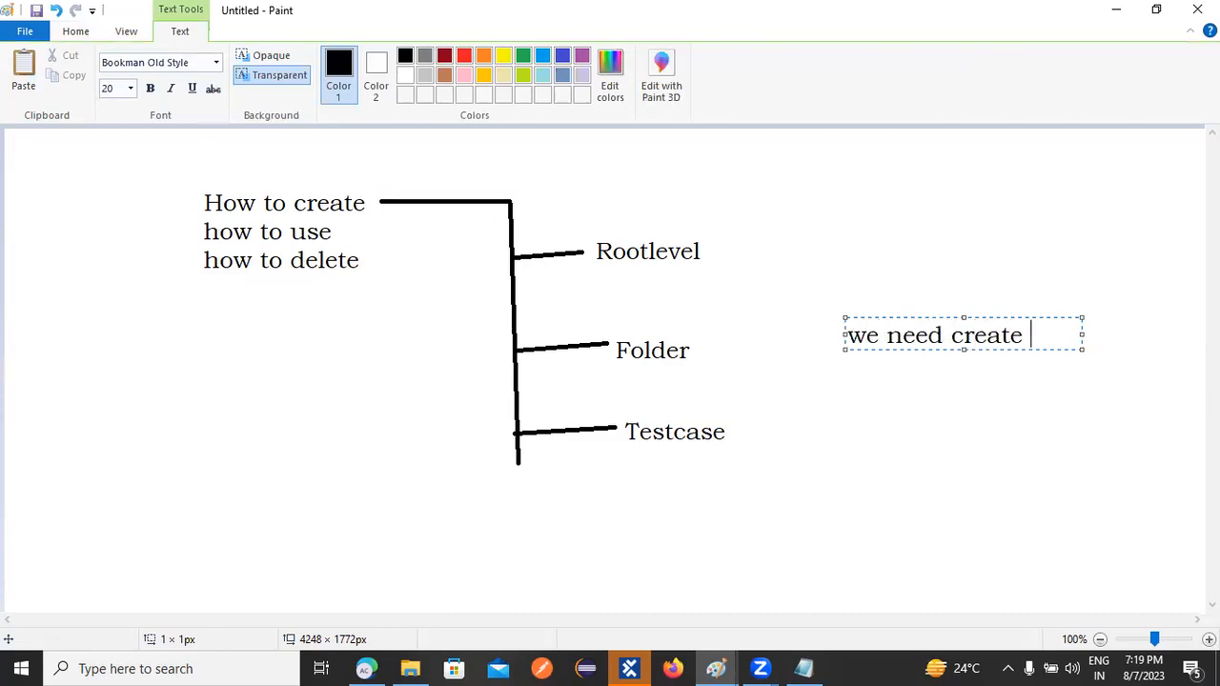
pyautogui.write('TC folder ')
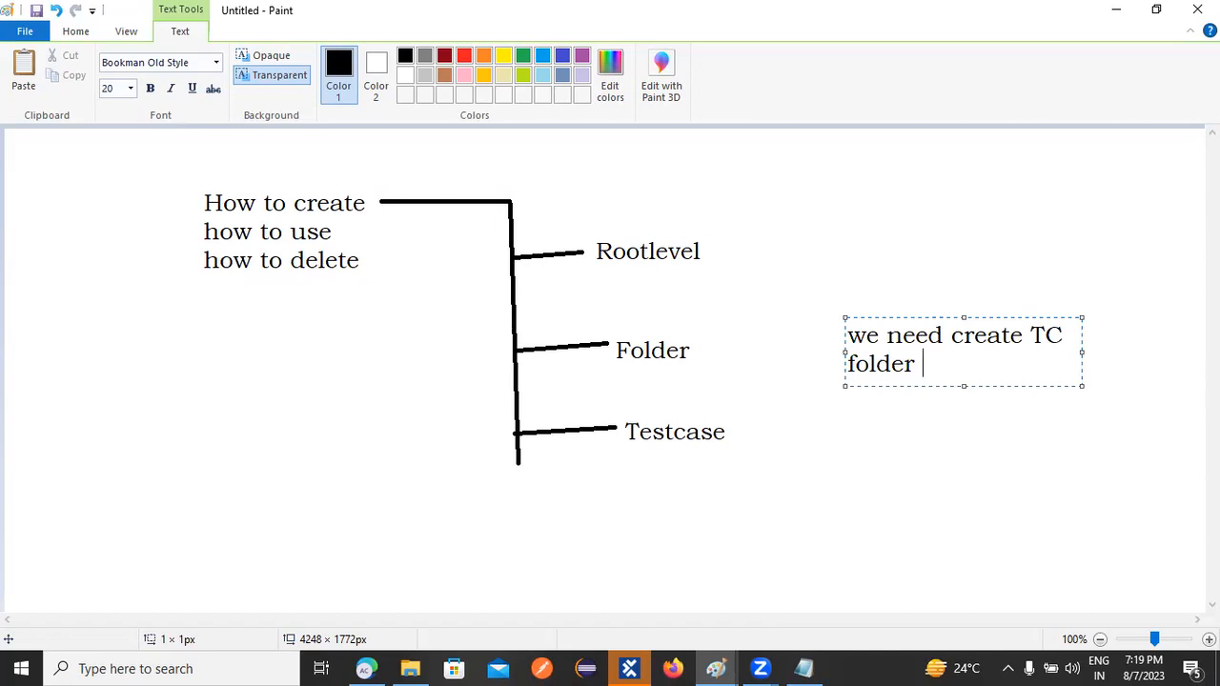
pyautogui.write('level')
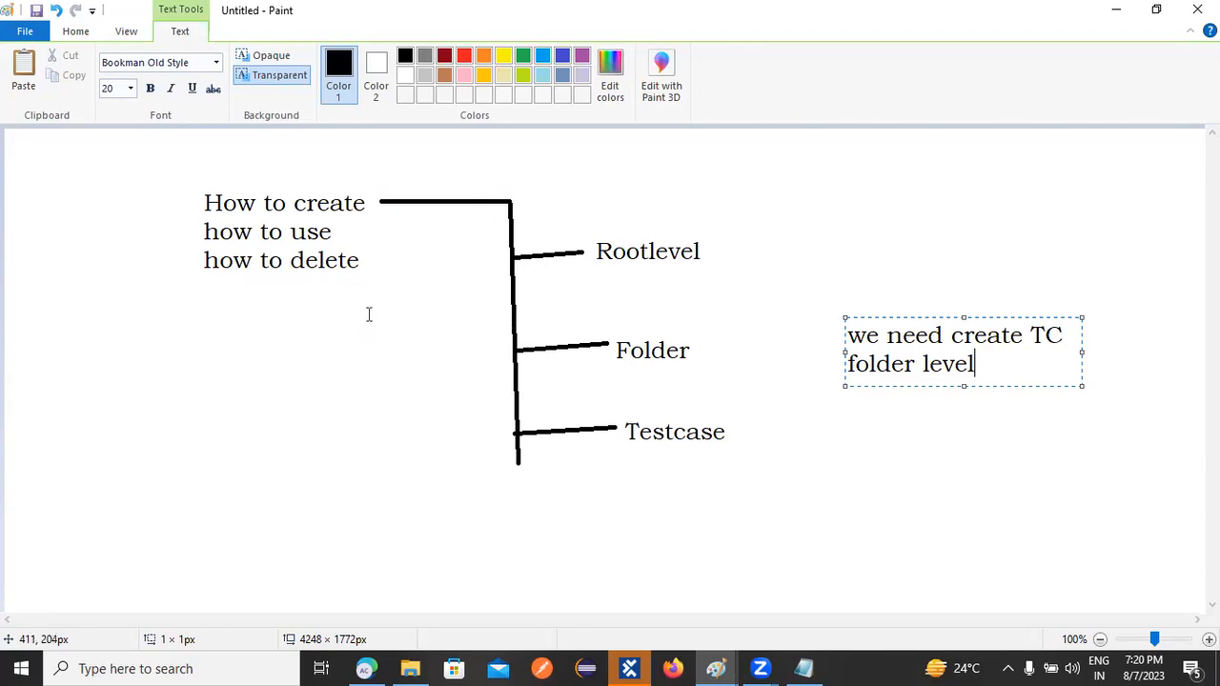
# Place the text {CP[url]} beneath the branch diagram
pyautogui.click(305, 521)
pyautogui.click(306, 522)
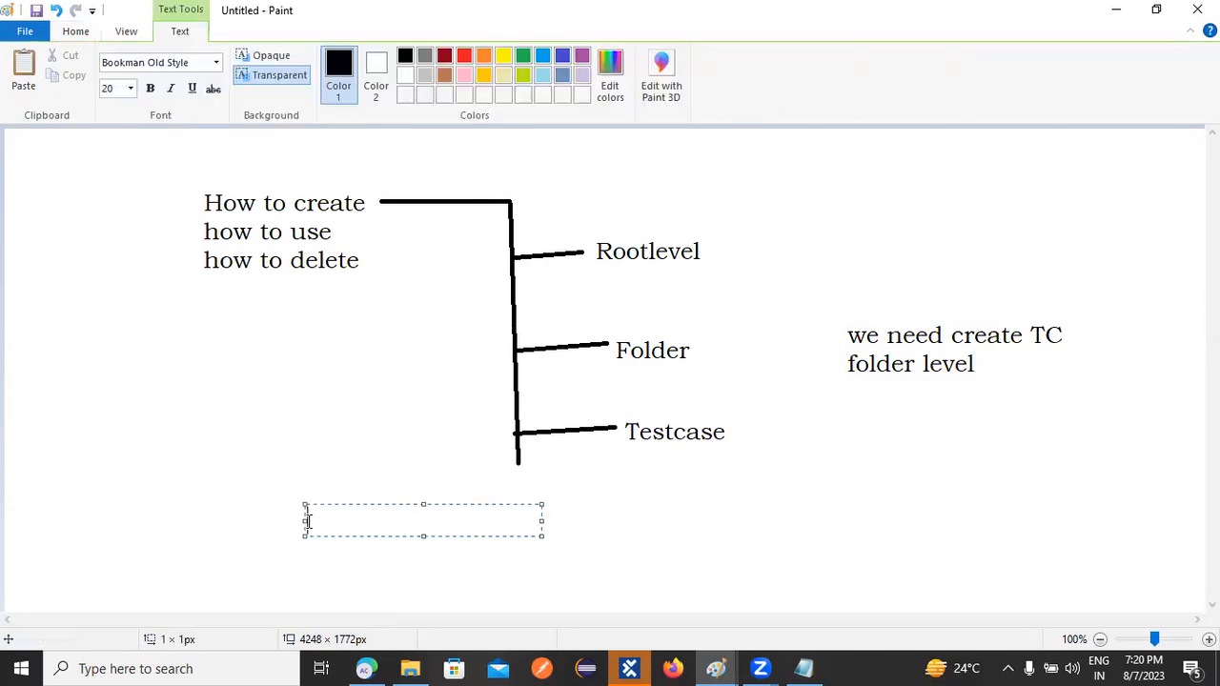
pyautogui.write('{CP[url]}')
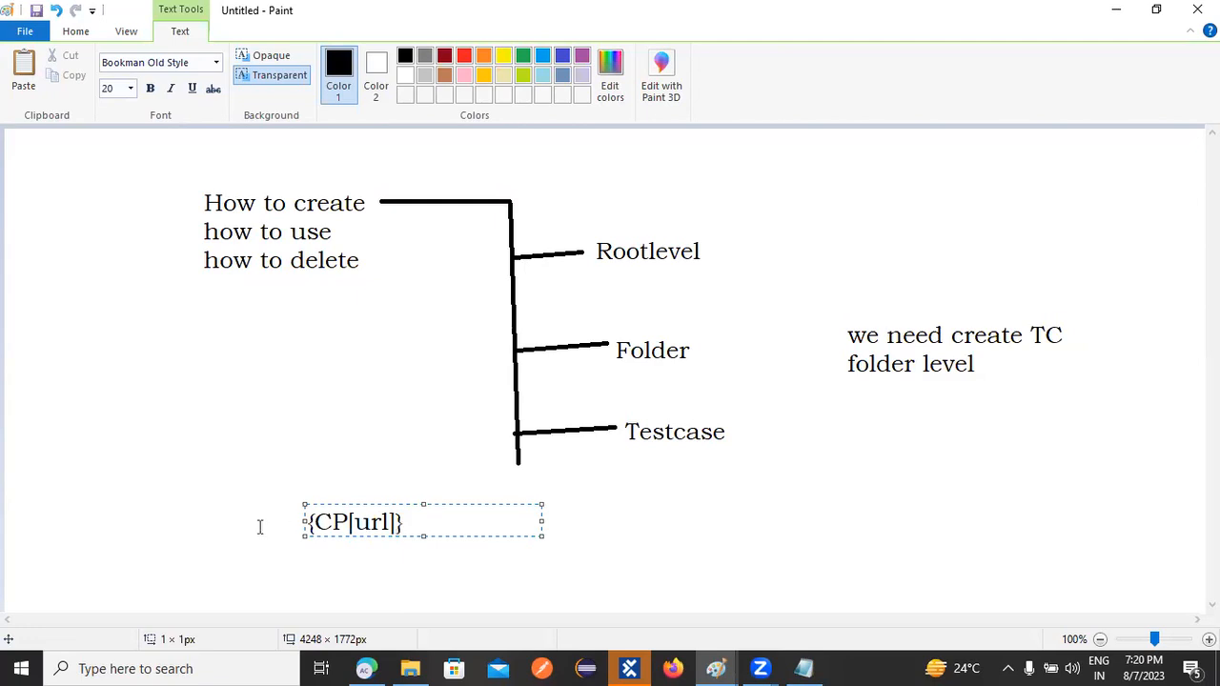
pyautogui.click(122, 482)
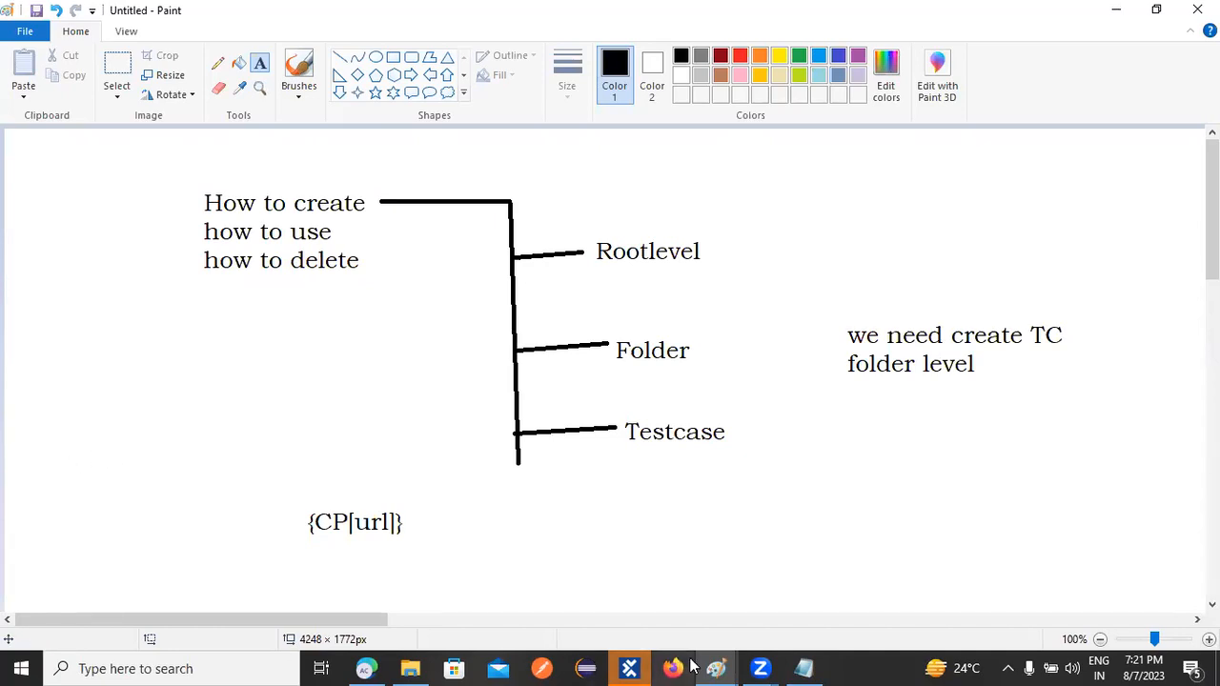
# Return to Tosca Commander and show the NIT_730 workspace's Configurations section
pyautogui.click(629, 668)
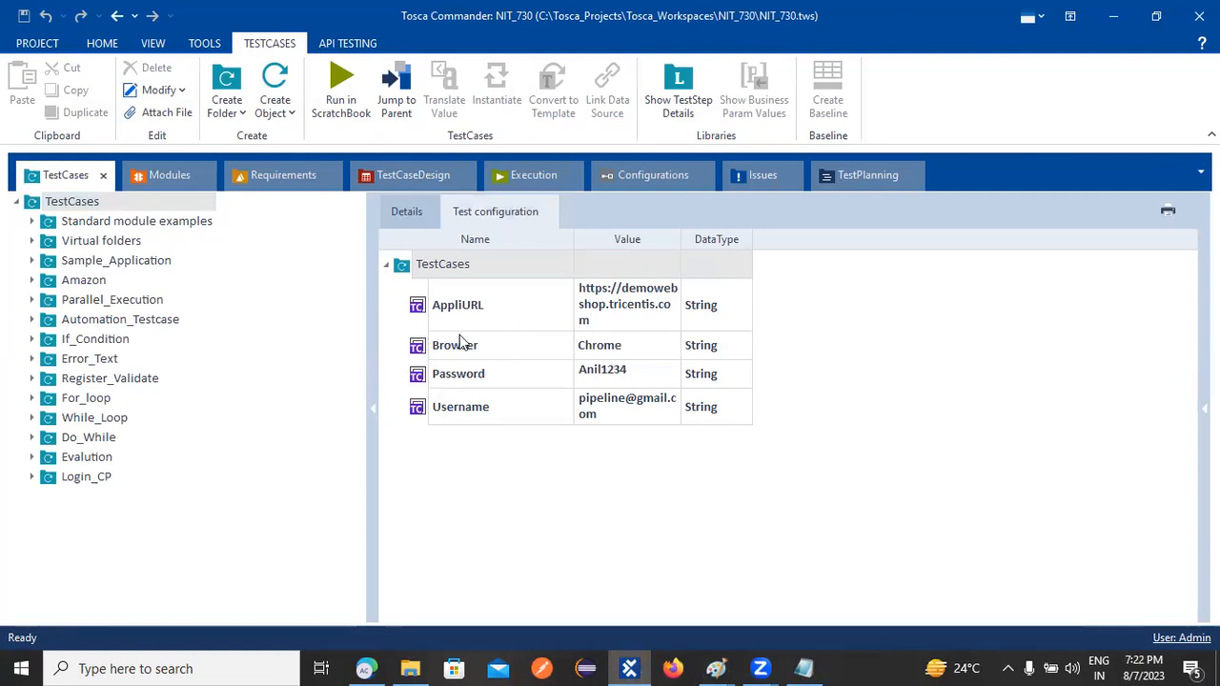
pyautogui.click(621, 179)
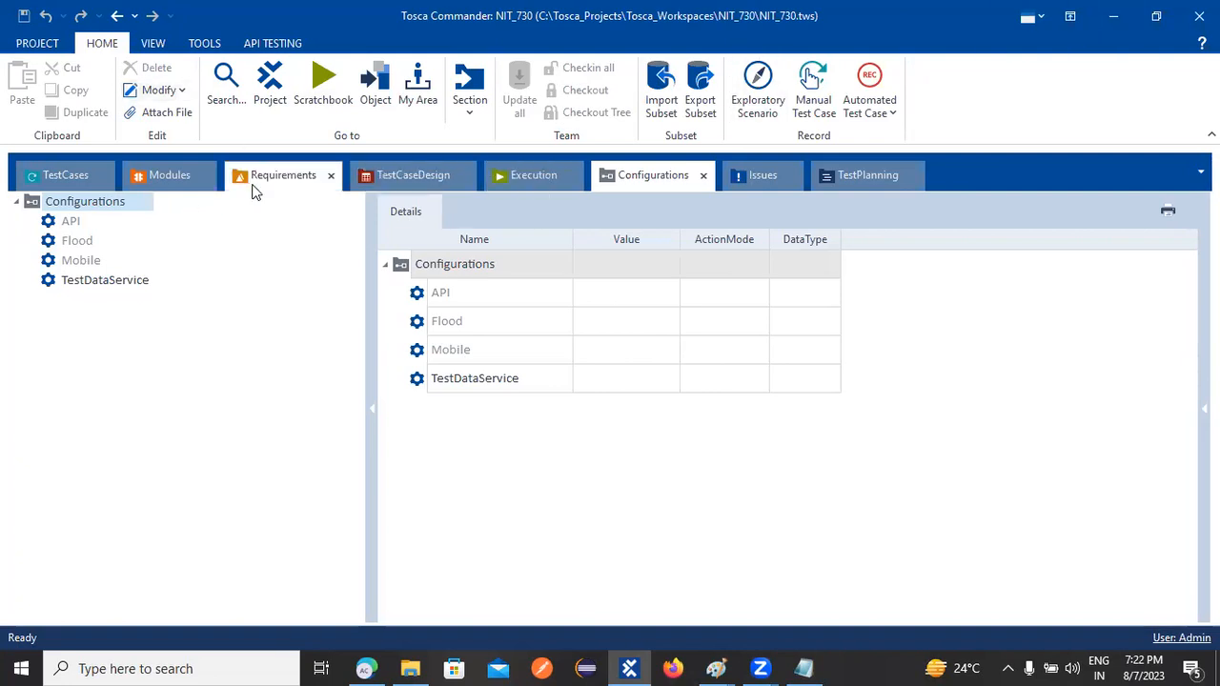
# Compare inherited test configurations of each TestCases folder, from Virtual folders through Evalution
pyautogui.click(45, 183)
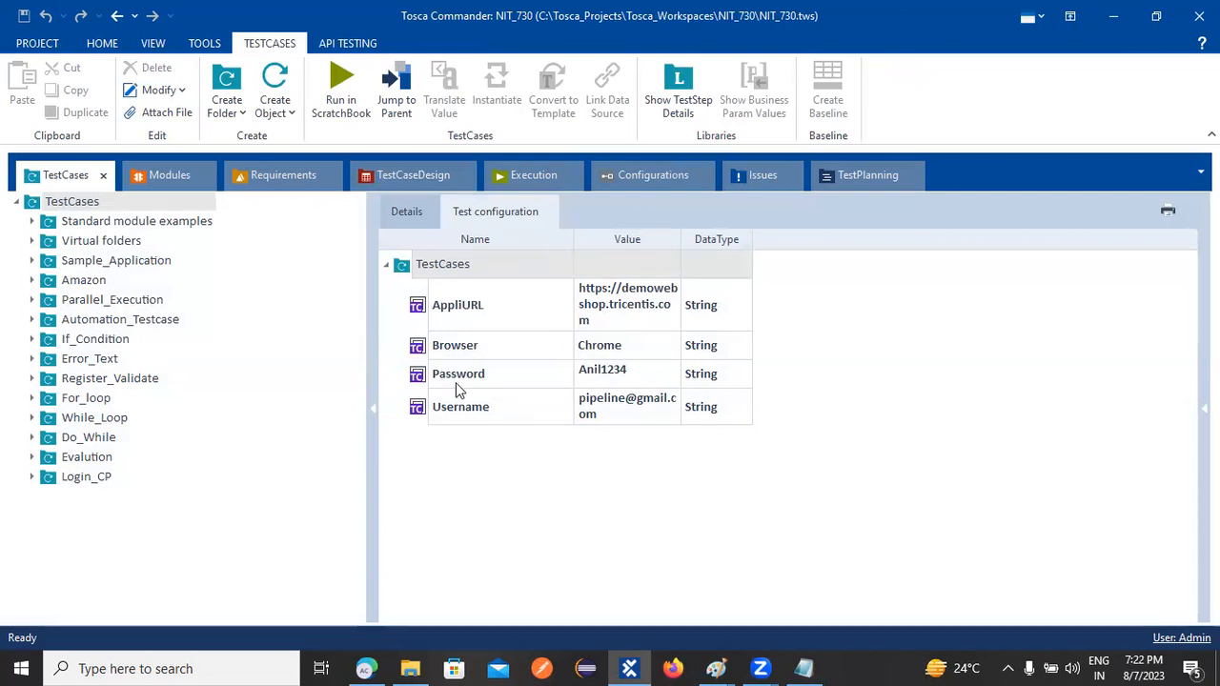
pyautogui.click(83, 242)
pyautogui.click(85, 261)
pyautogui.click(99, 282)
pyautogui.click(105, 319)
pyautogui.click(91, 341)
pyautogui.click(95, 379)
pyautogui.click(95, 418)
pyautogui.click(112, 458)
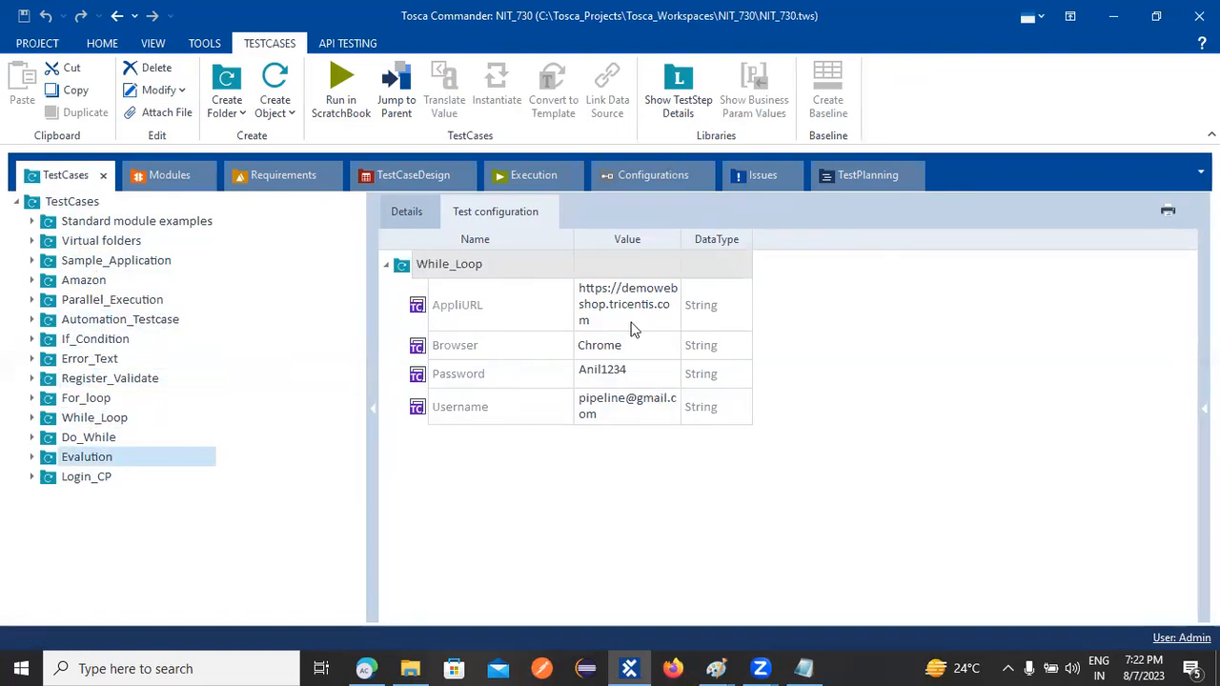
pyautogui.click(54, 201)
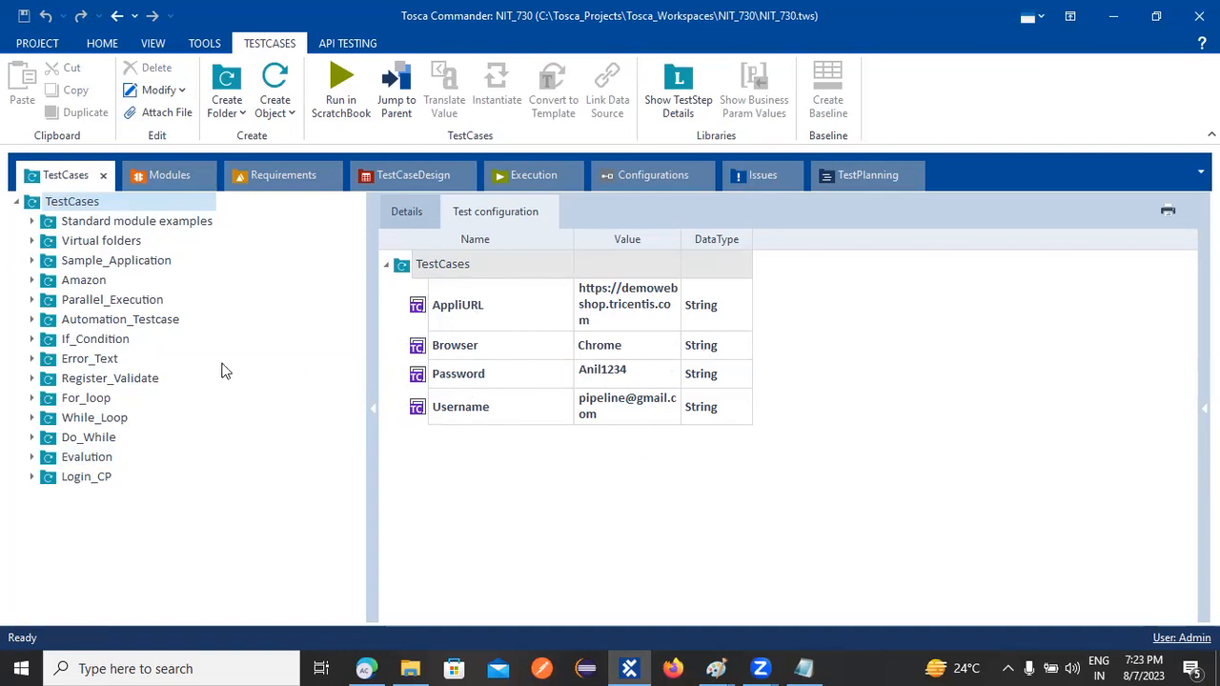
# Expand Sample_Application and select TC_01 to see its AppliURL, Browser, Password and Username
pyautogui.click(32, 240)
pyautogui.click(49, 260)
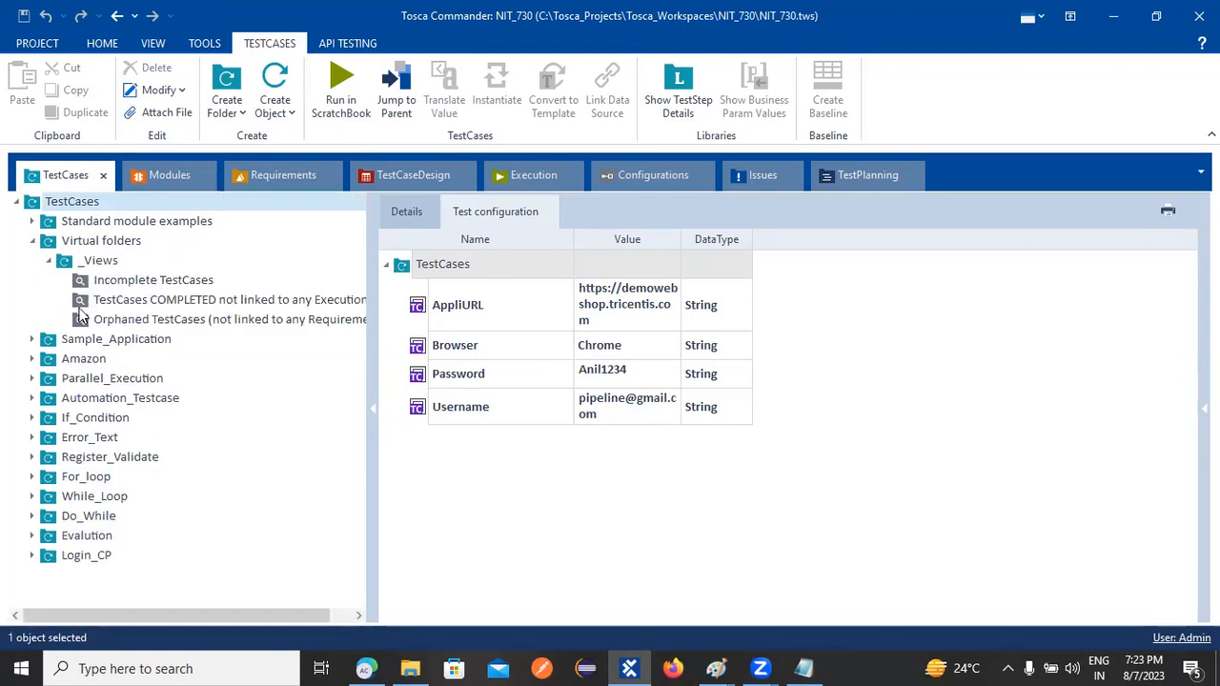
pyautogui.click(33, 240)
pyautogui.click(81, 261)
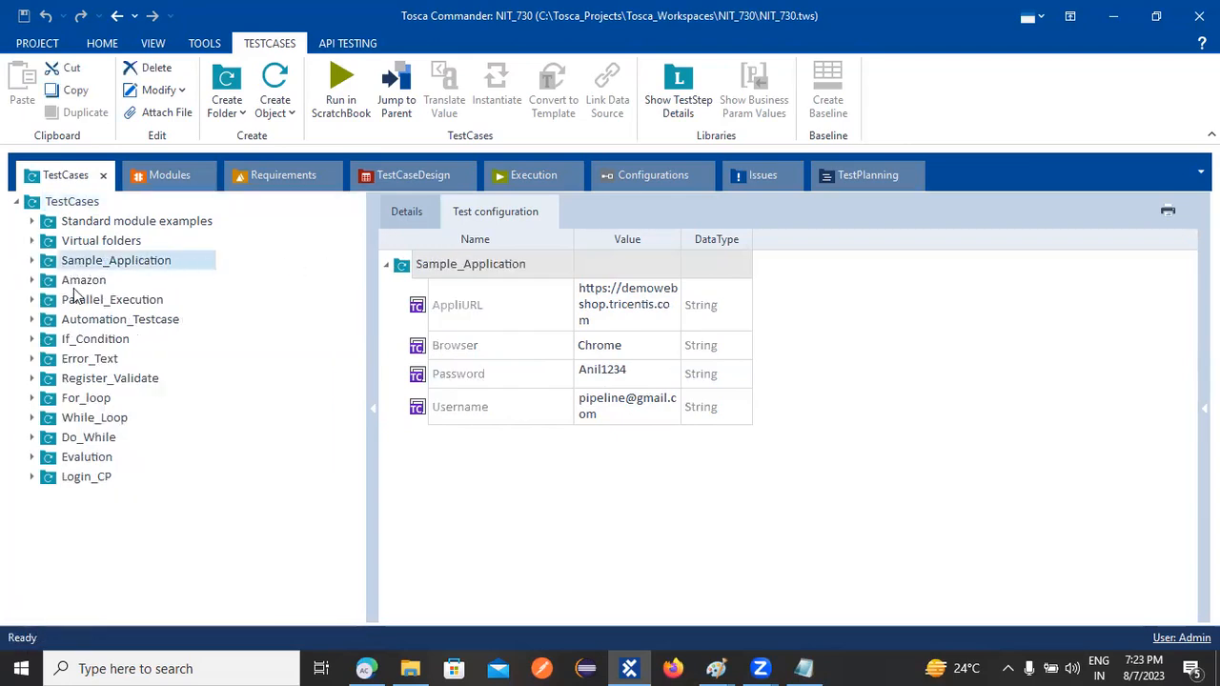
pyautogui.click(31, 260)
pyautogui.click(93, 280)
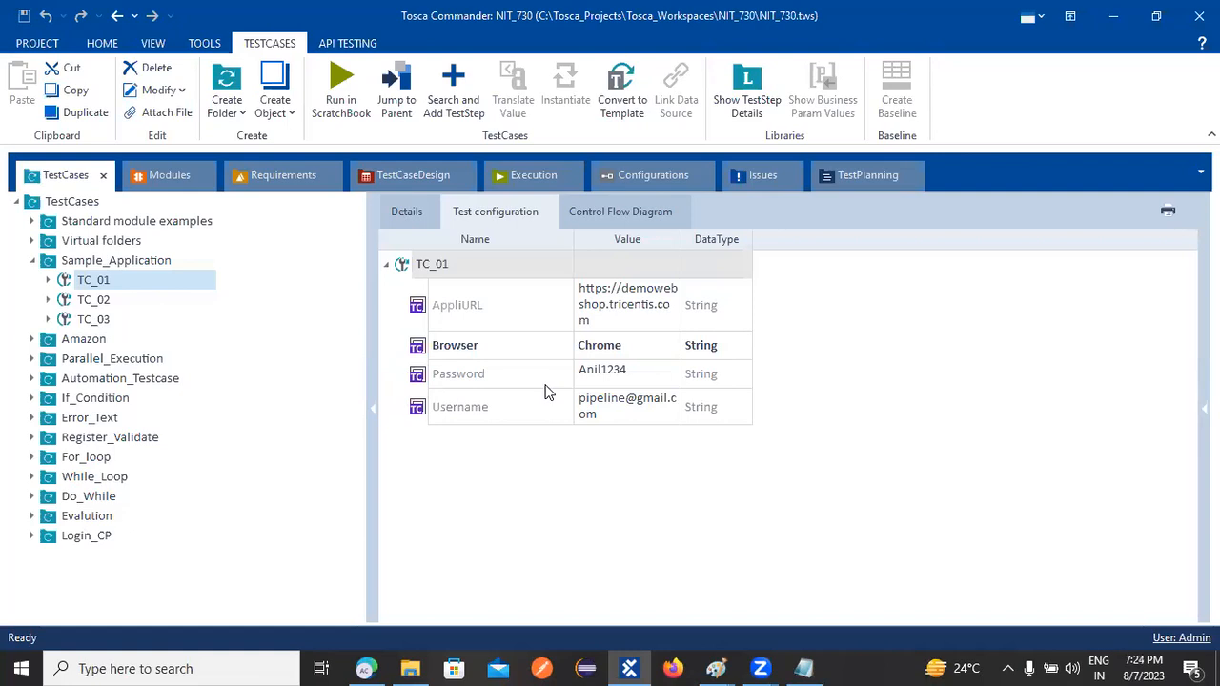
# After briefly visiting Modules and TestCases, reopen the Configurations section listing API, Flood, Mobile, TestDataService
pyautogui.click(634, 174)
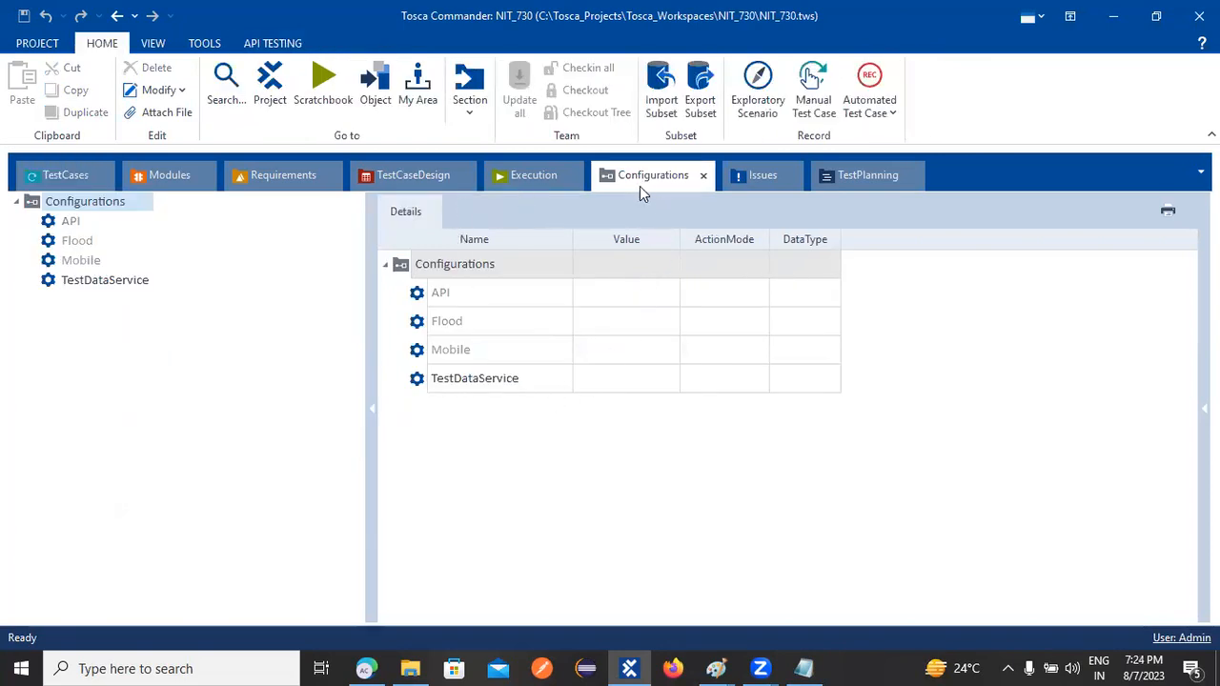
pyautogui.click(177, 181)
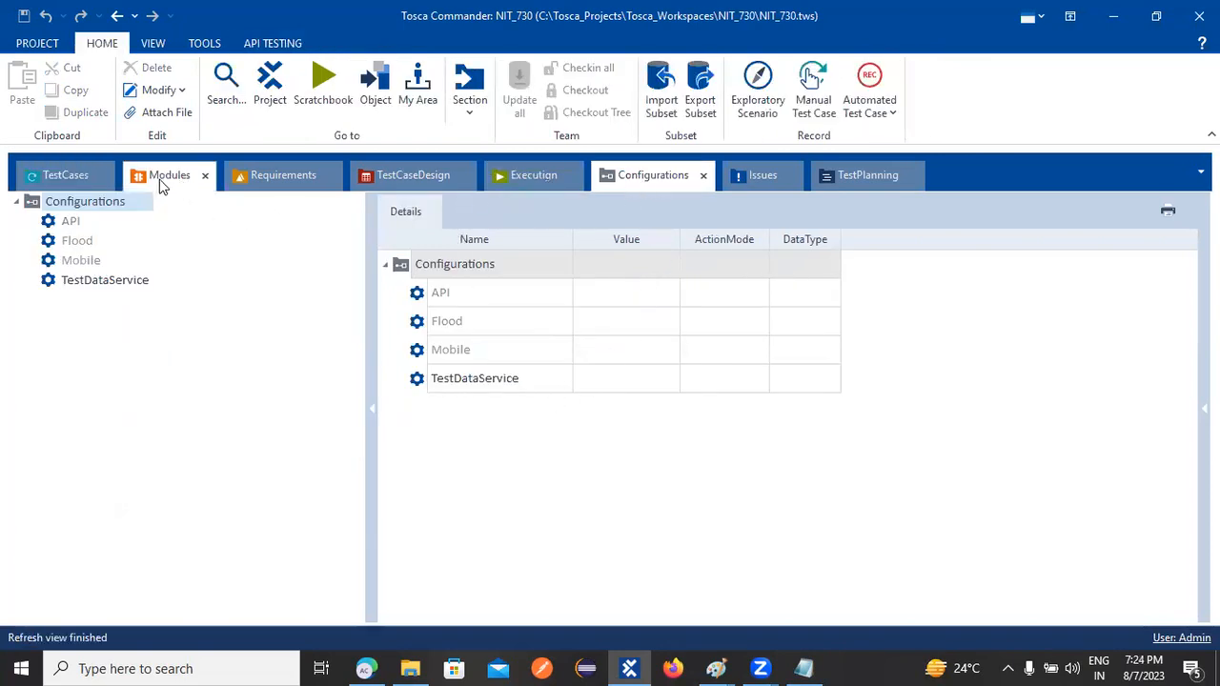
pyautogui.click(84, 174)
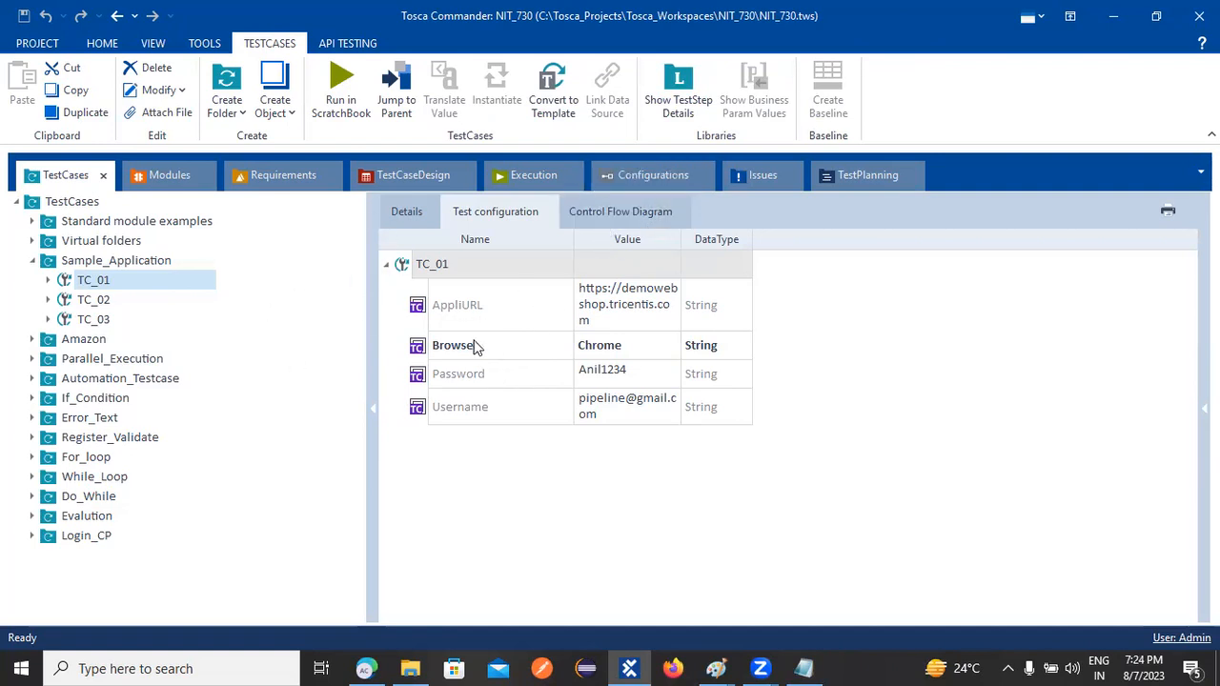
pyautogui.click(625, 176)
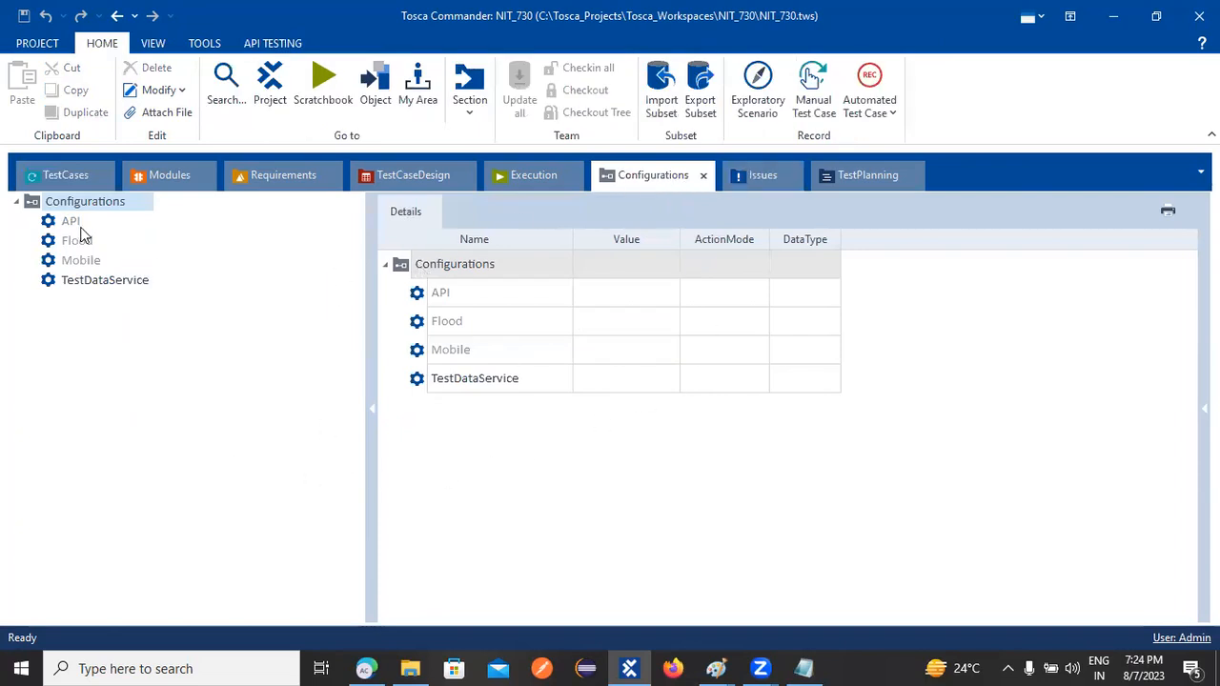
# Create a configuration named 'Team' under Configurations and select it
pyautogui.rightClick(69, 200)
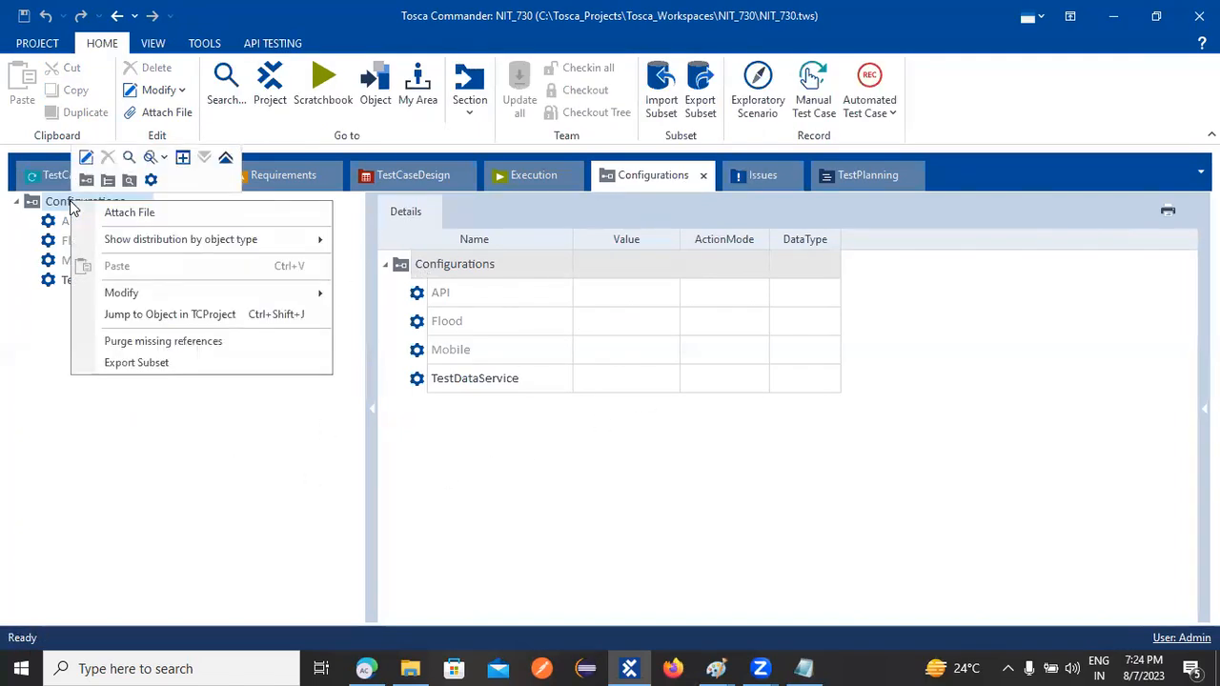
pyautogui.click(151, 181)
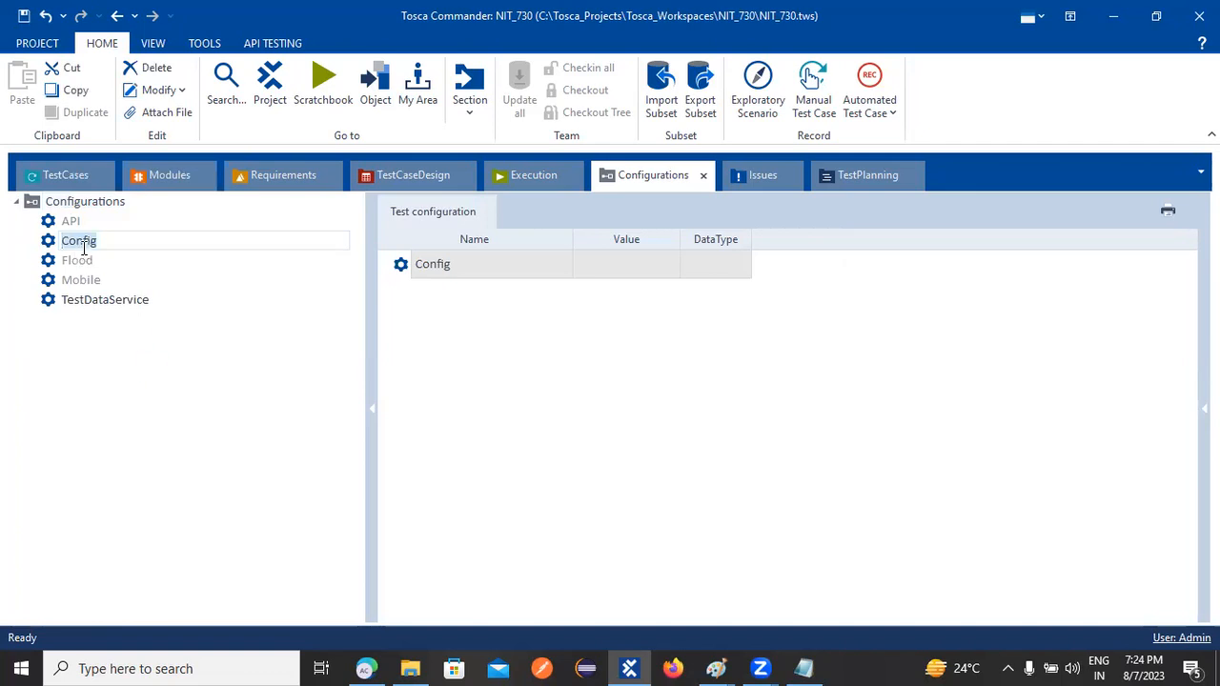
pyautogui.write('Team')
pyautogui.press('Return')
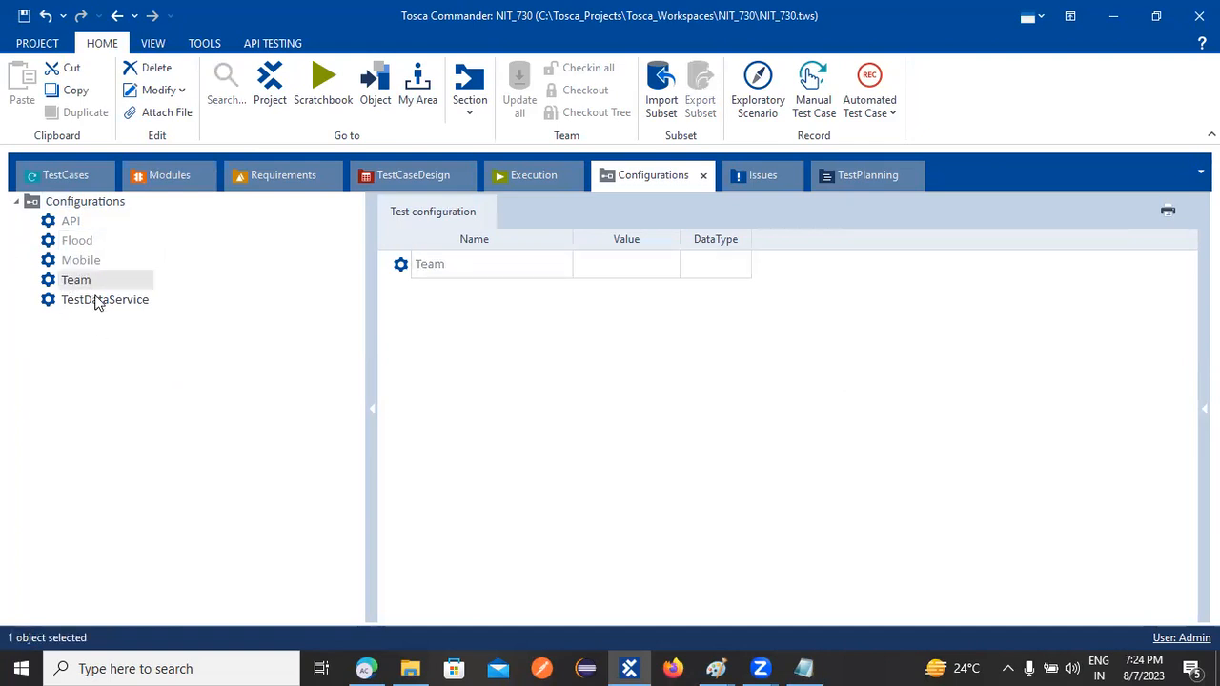
pyautogui.click(95, 301)
pyautogui.click(82, 284)
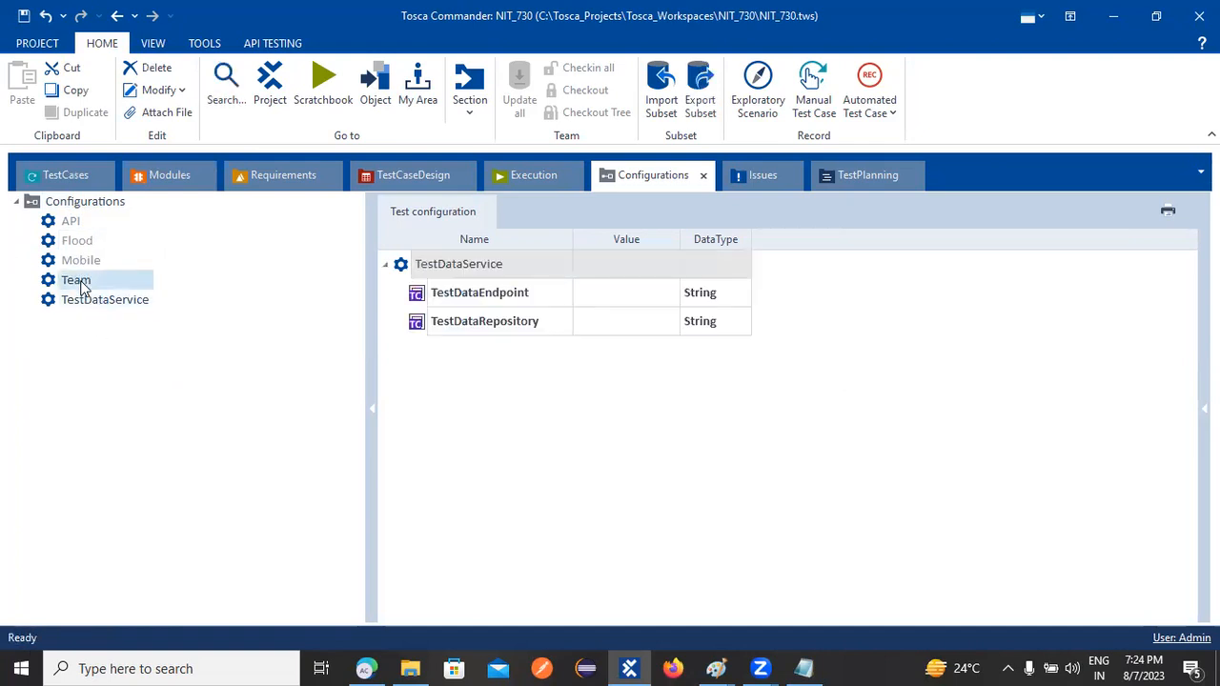
# Add a new String test configuration parameter named Parameter to the Team configuration
pyautogui.rightClick(82, 285)
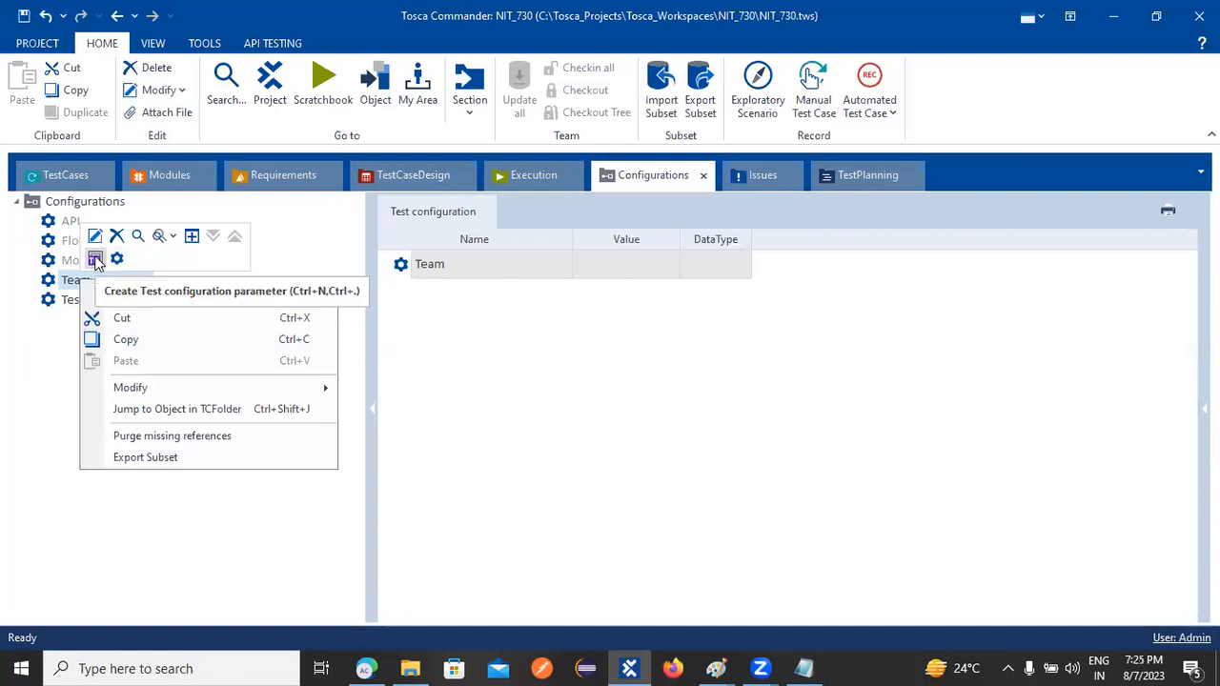
pyautogui.click(96, 260)
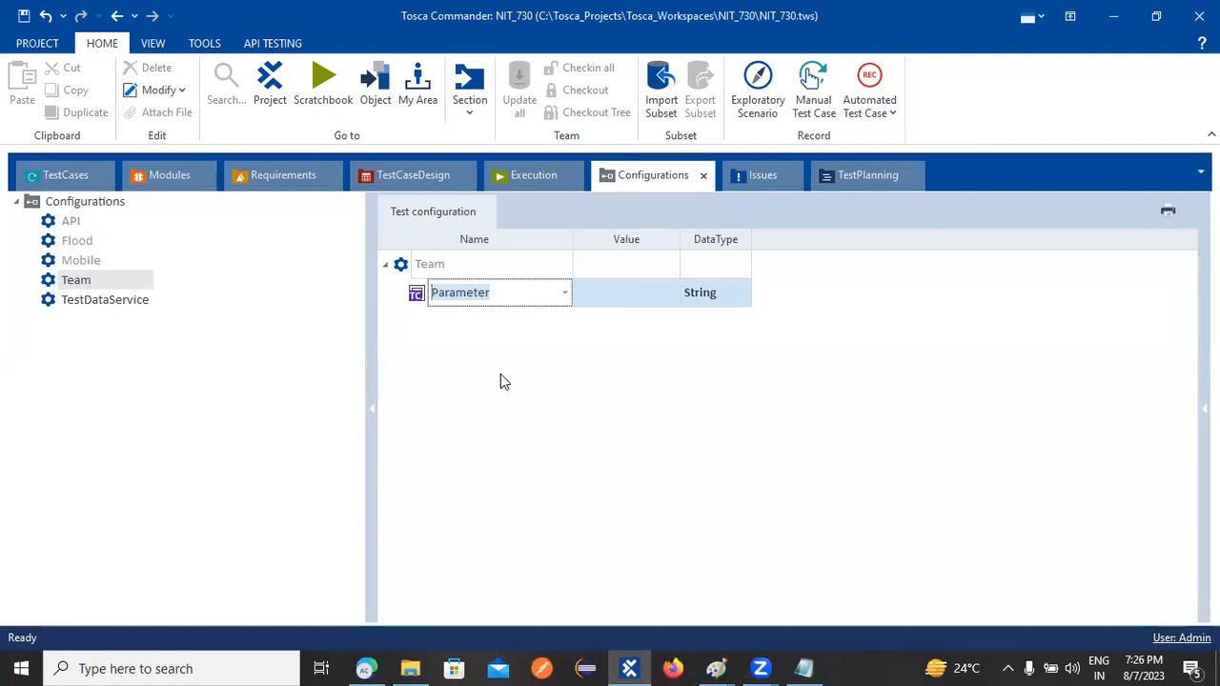
pyautogui.click(168, 179)
pyautogui.click(95, 177)
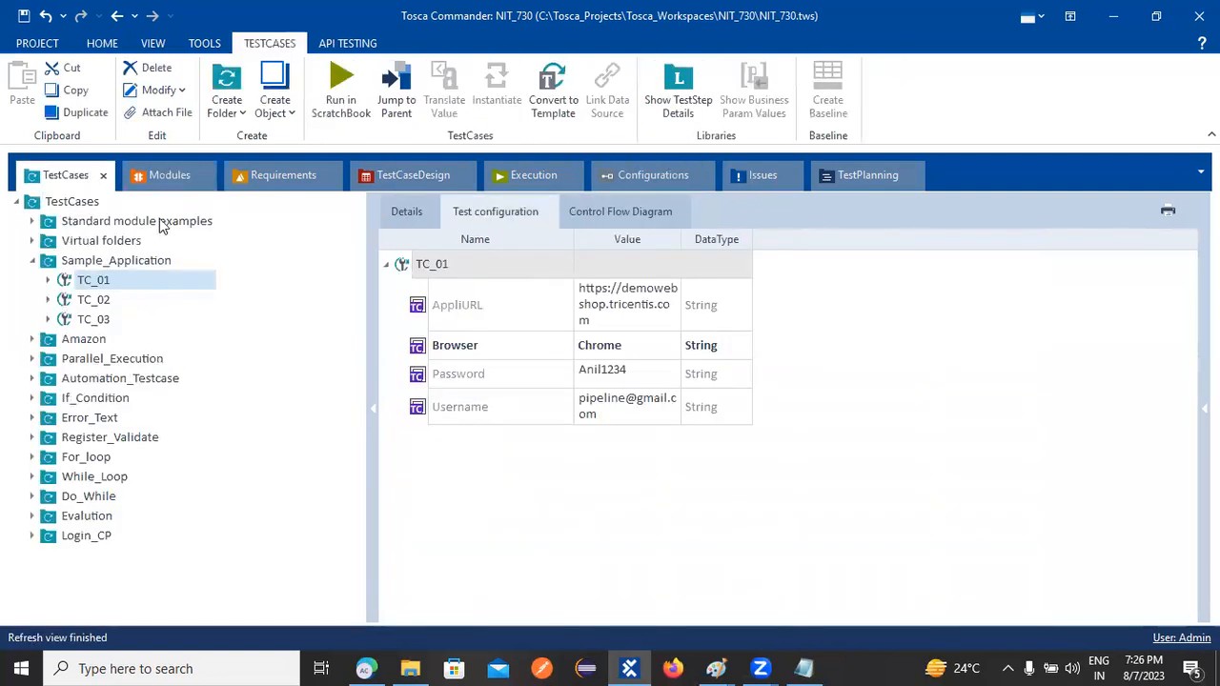
pyautogui.click(605, 181)
pyautogui.moveTo(62, 306); pyautogui.dragTo(14, 200)
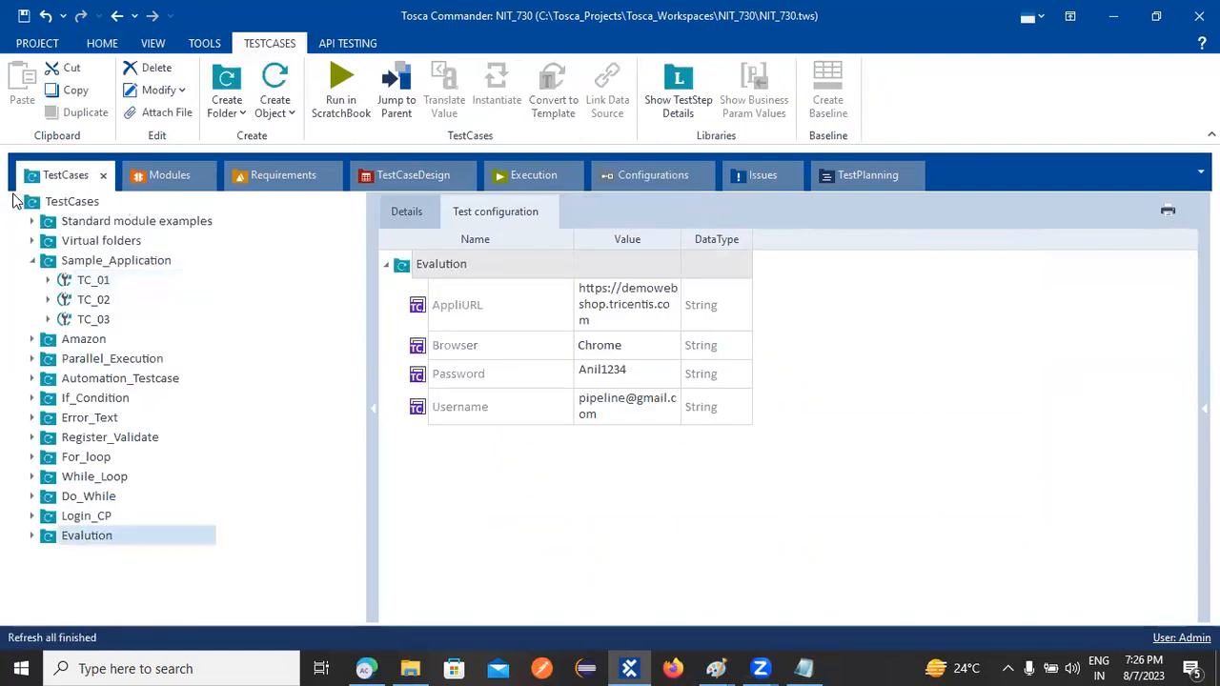
pyautogui.click(386, 265)
pyautogui.click(386, 264)
pyautogui.click(427, 271)
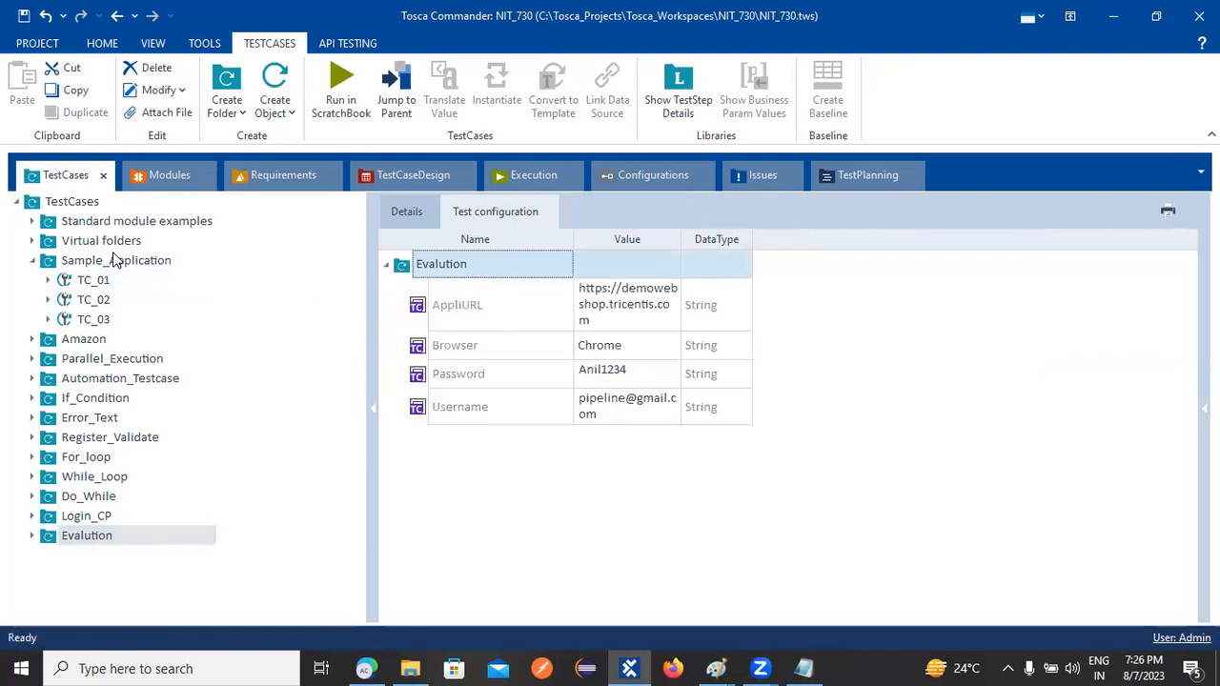
pyautogui.click(32, 262)
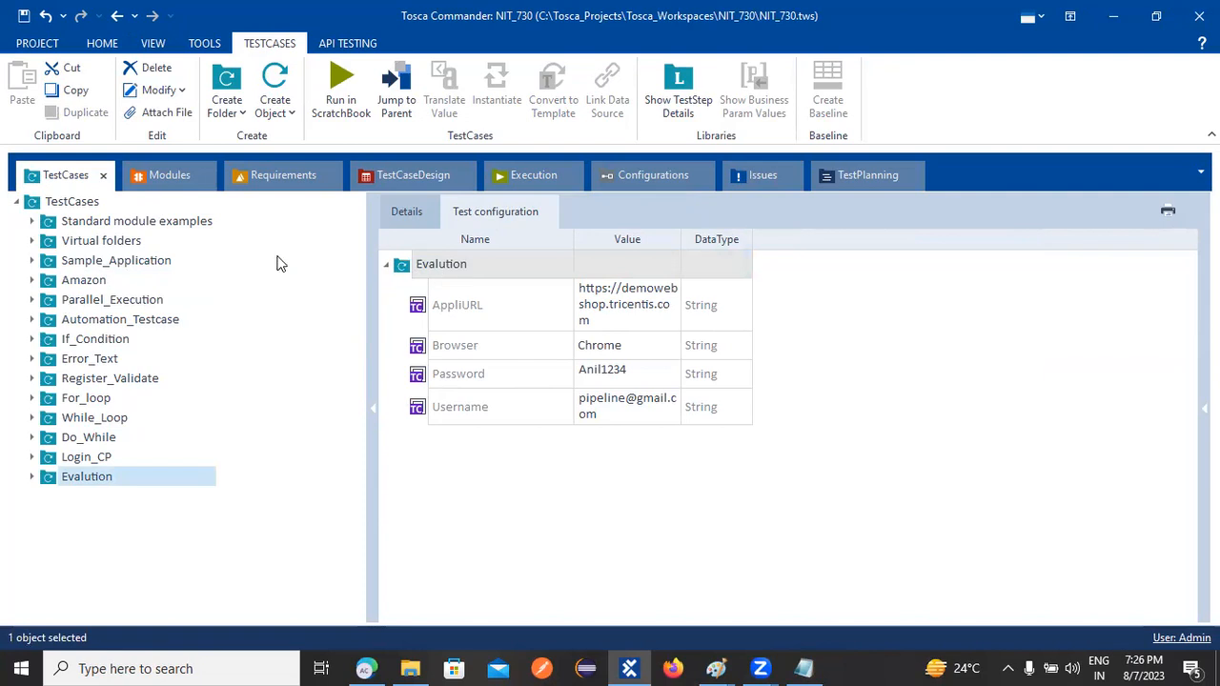
pyautogui.click(404, 214)
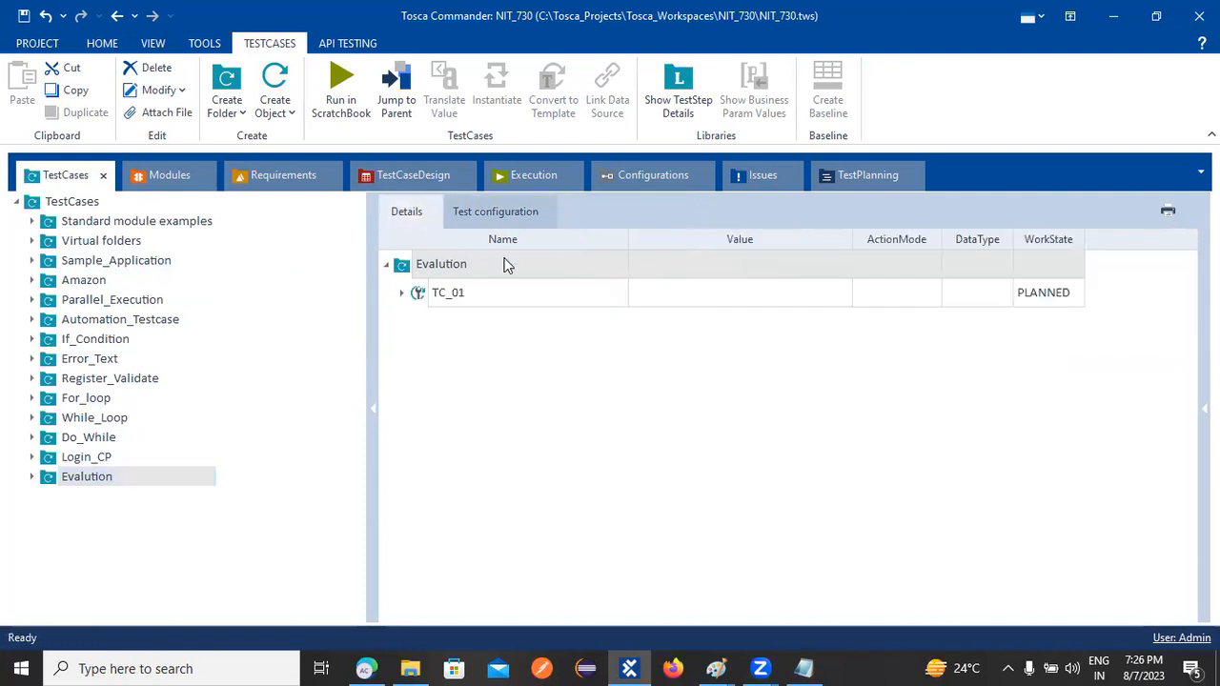
pyautogui.click(401, 292)
pyautogui.click(418, 321)
pyautogui.click(430, 348)
pyautogui.click(385, 264)
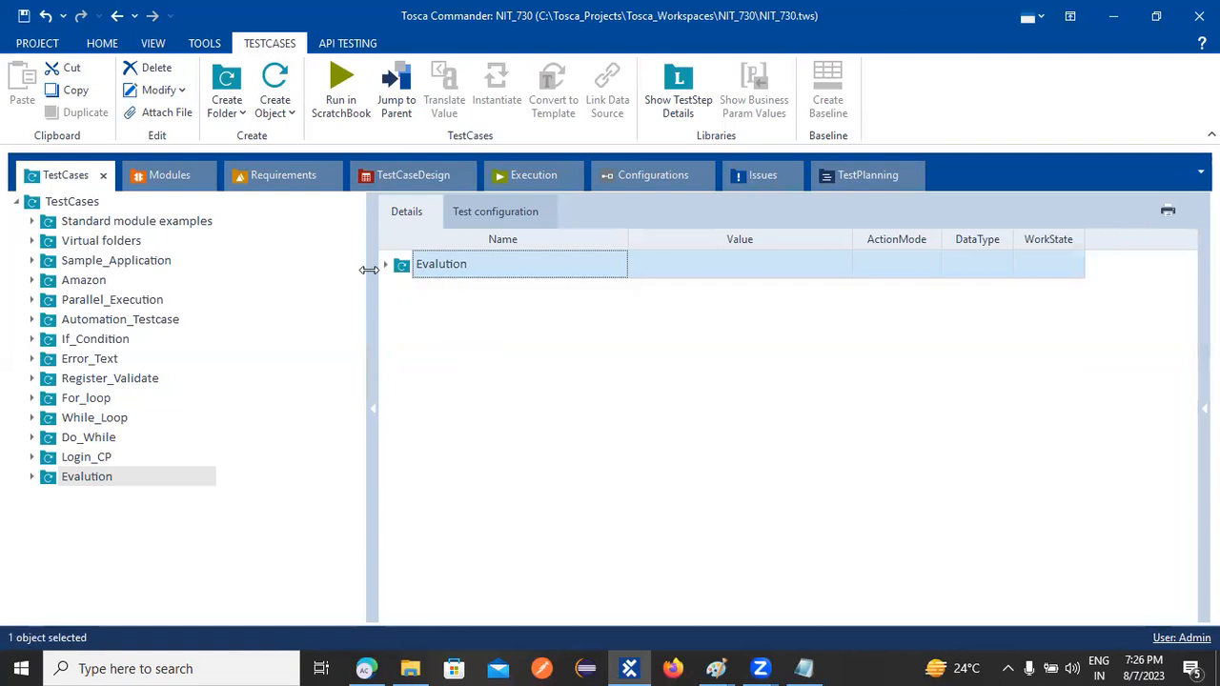
pyautogui.click(469, 215)
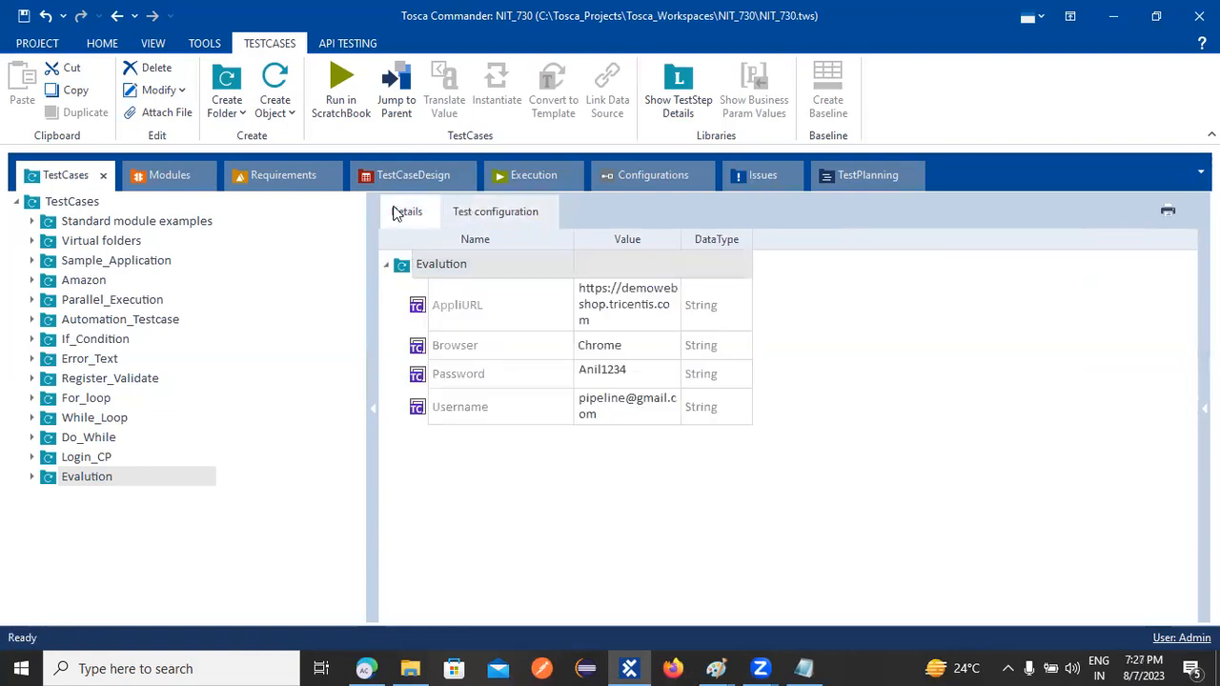
pyautogui.click(405, 269)
pyautogui.click(591, 266)
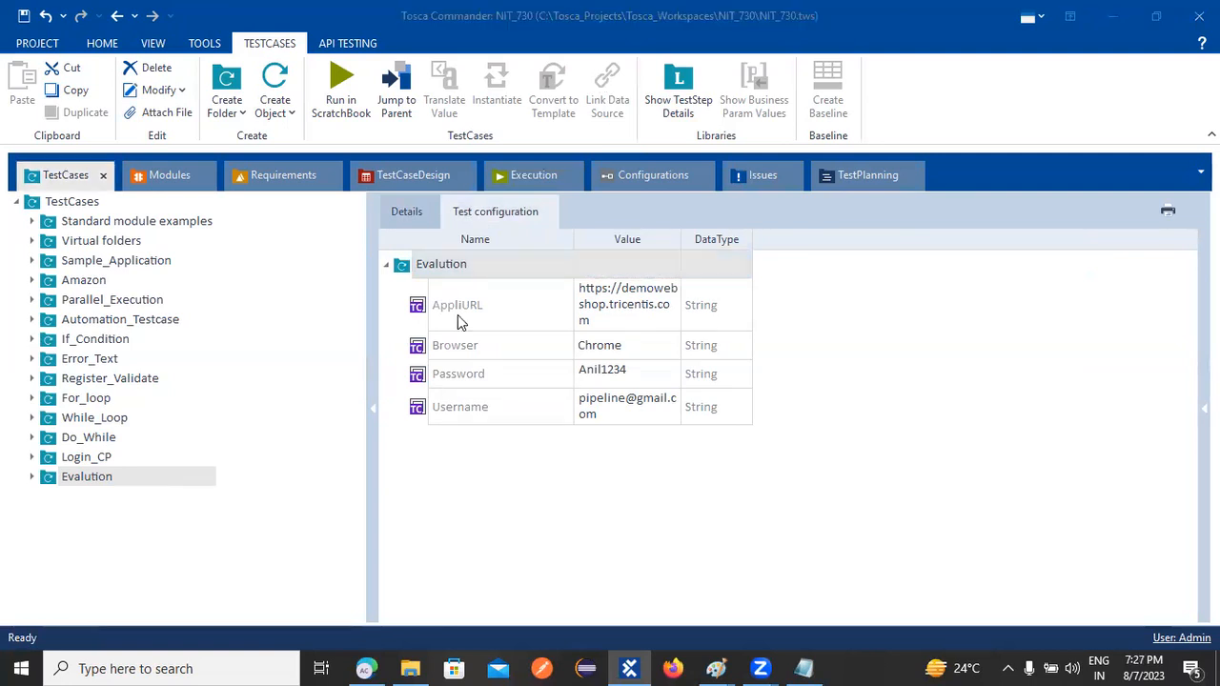
pyautogui.click(405, 210)
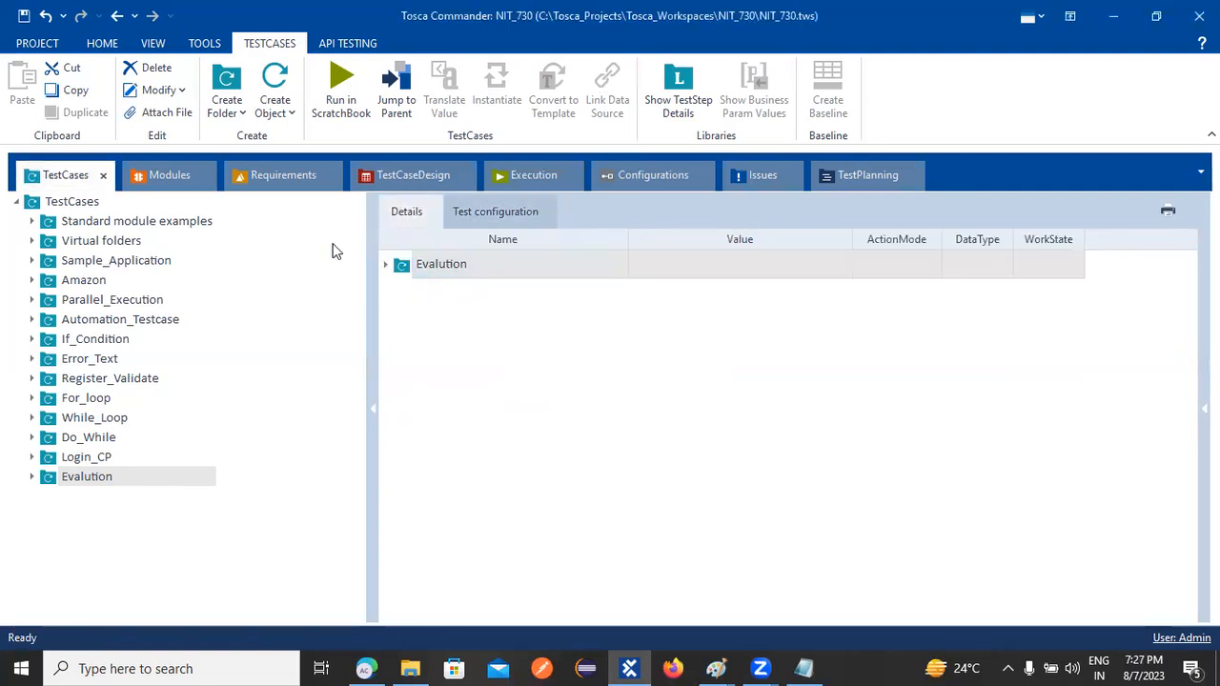
pyautogui.click(28, 202)
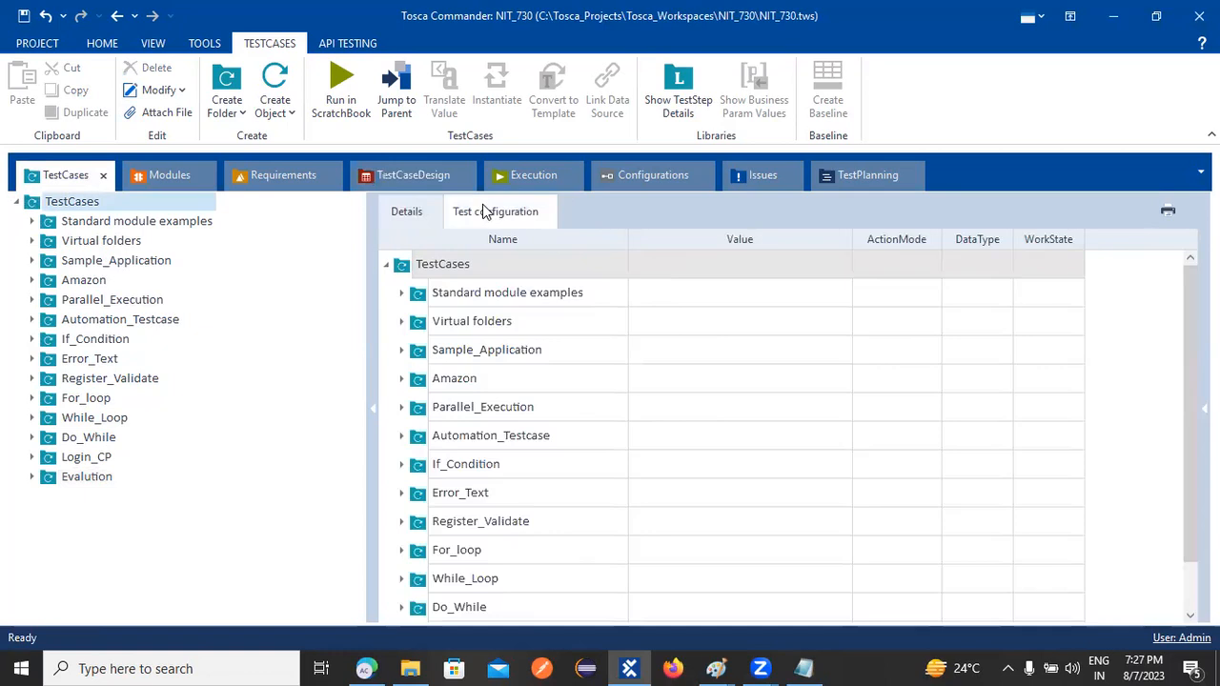
pyautogui.click(484, 206)
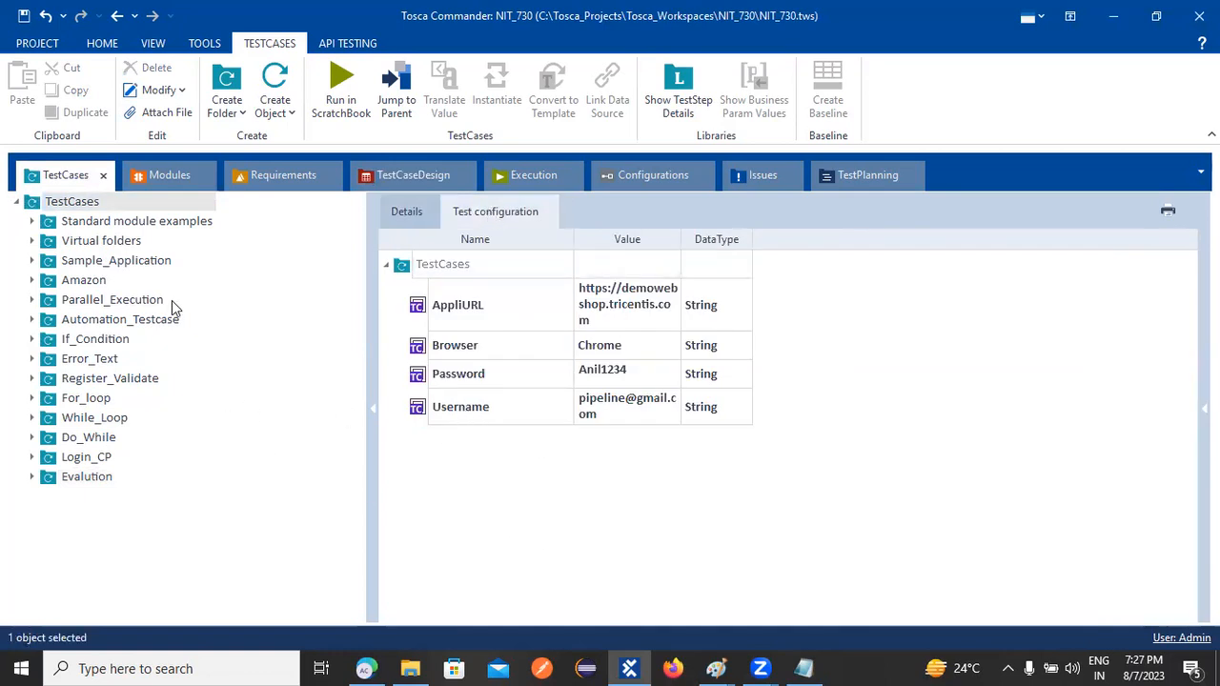
pyautogui.click(648, 179)
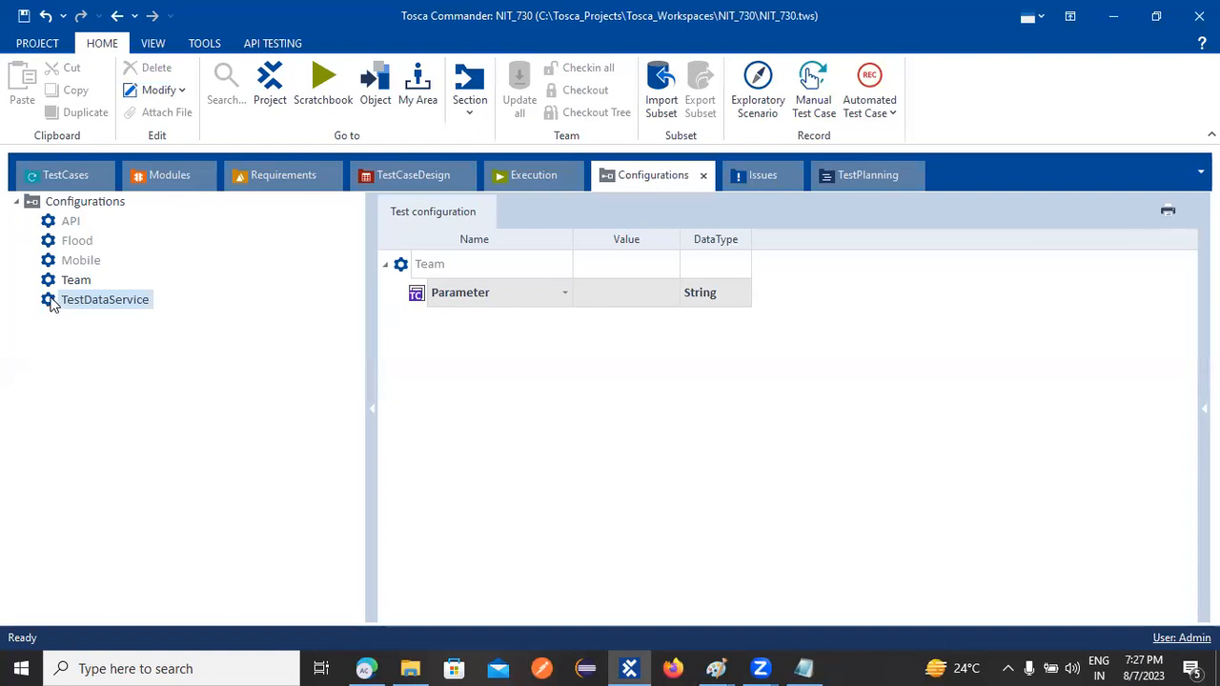
# Move the TestDataService configuration under Team in the Configurations section
pyautogui.click(83, 177)
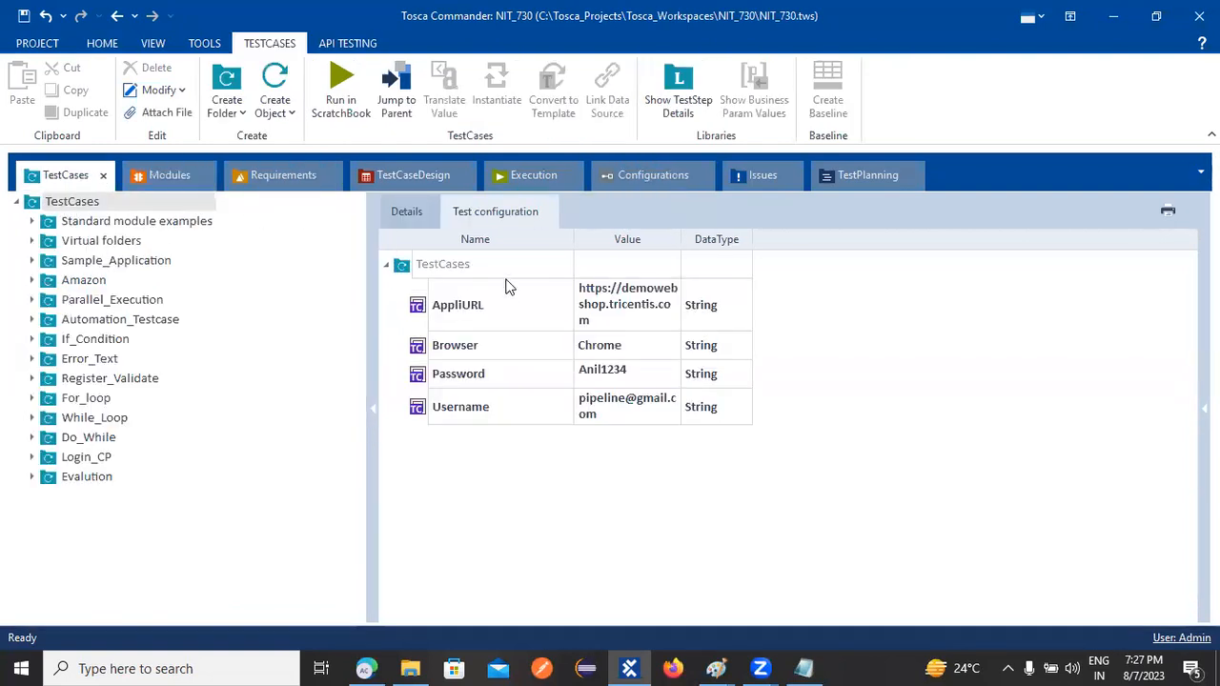
pyautogui.click(386, 264)
pyautogui.click(55, 203)
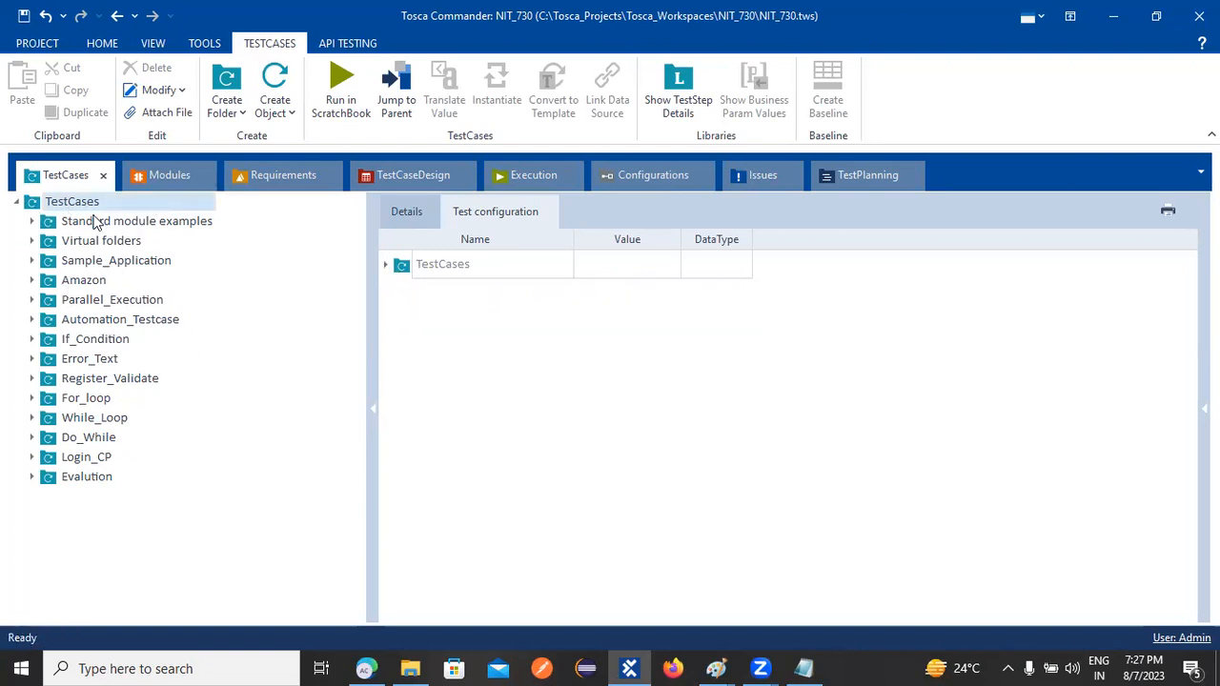
pyautogui.click(393, 177)
pyautogui.click(652, 174)
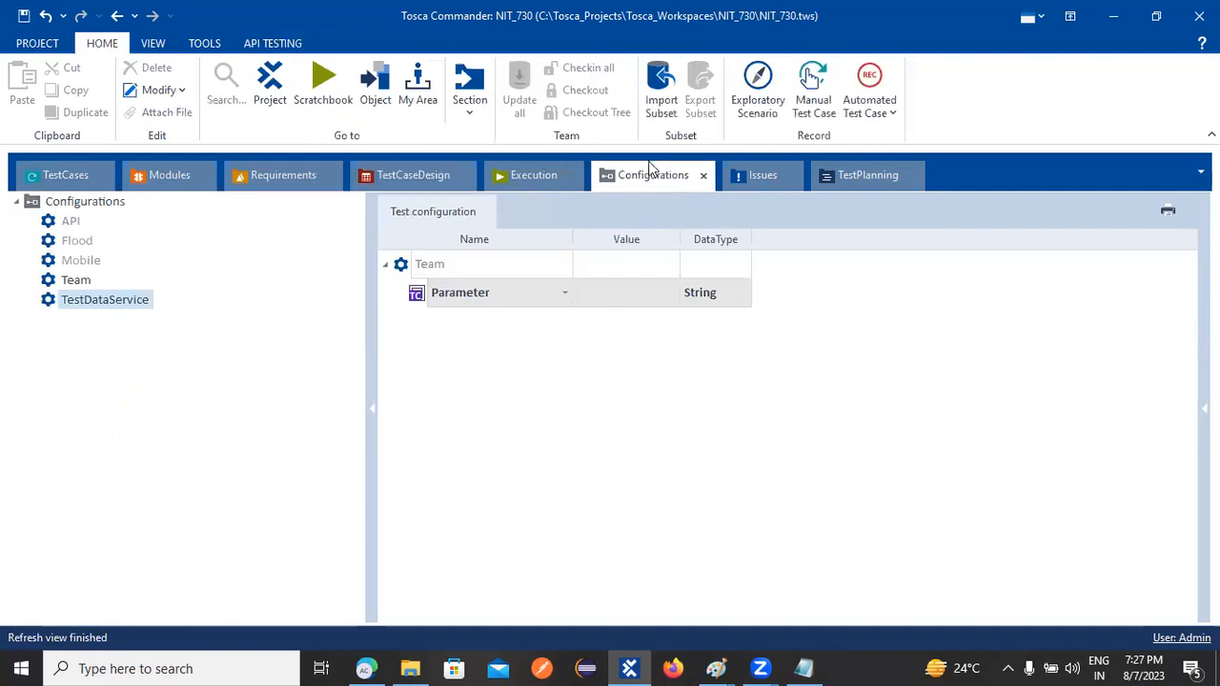
pyautogui.moveTo(54, 303)
pyautogui.mouseDown()
pyautogui.moveTo(174, 269)
pyautogui.moveTo(54, 174)
pyautogui.moveTo(62, 208)
pyautogui.moveTo(51, 203)
pyautogui.moveTo(272, 175)
pyautogui.moveTo(644, 170)
pyautogui.moveTo(155, 301)
pyautogui.moveTo(42, 286)
pyautogui.mouseUp()
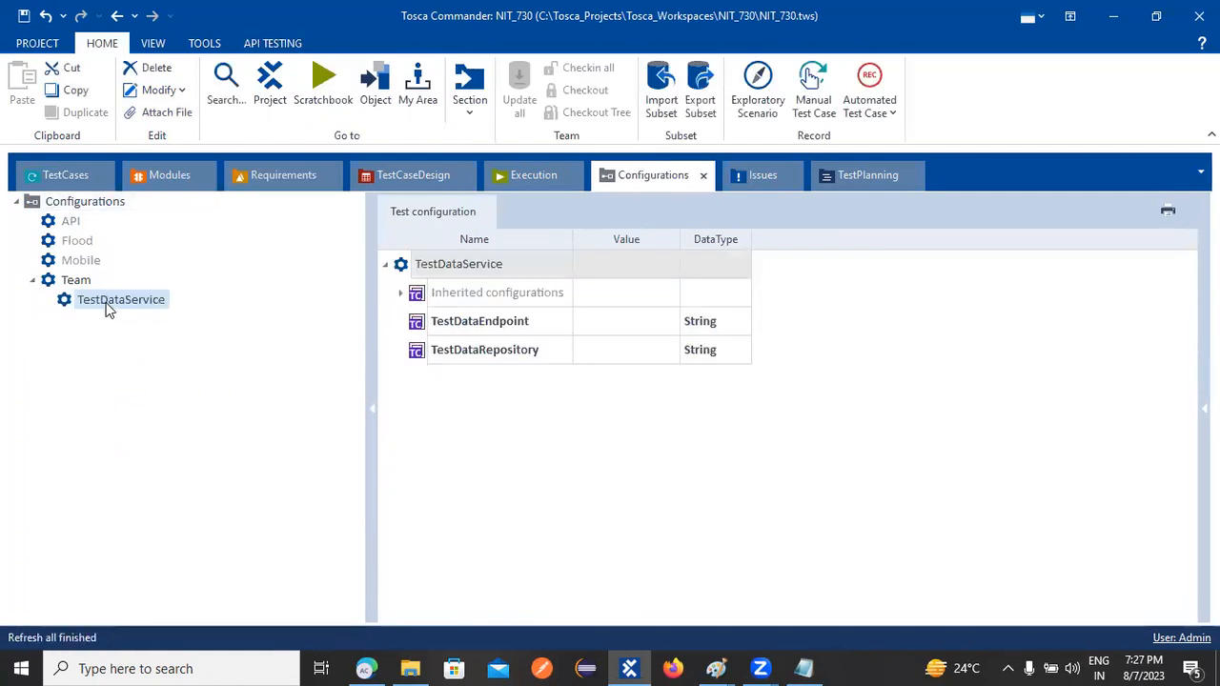
# Delete TestDataService from under Team and return to the TestCases folder tree
pyautogui.click(32, 279)
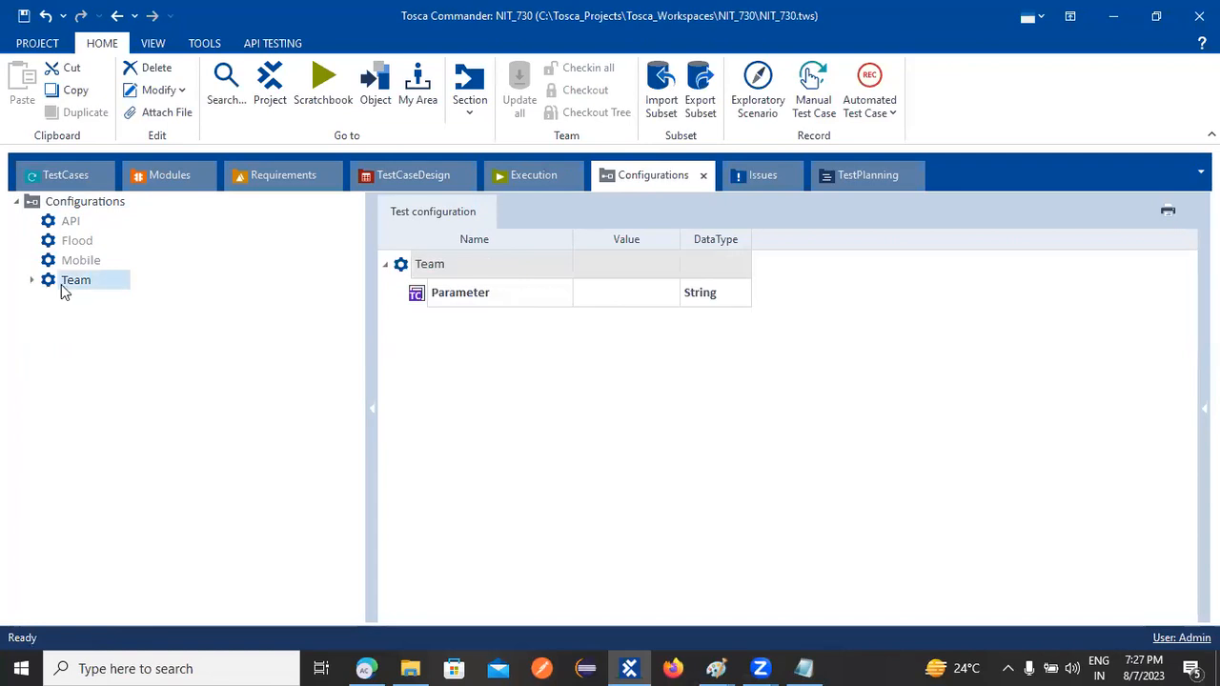
pyautogui.click(33, 280)
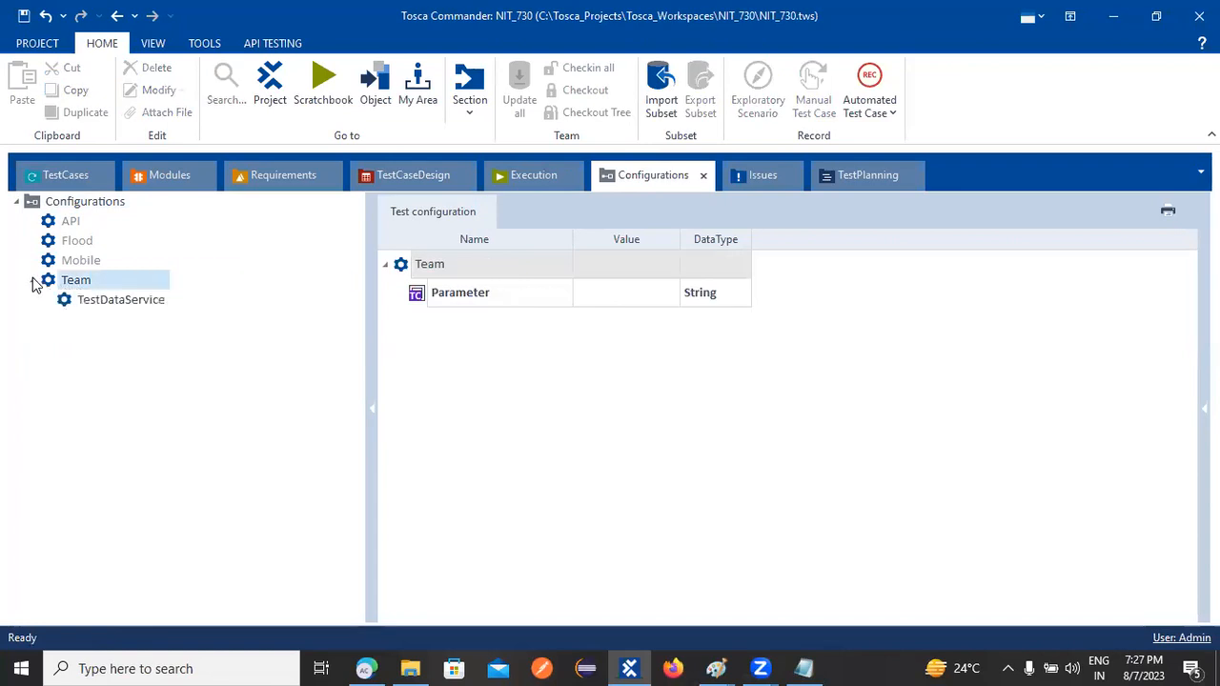
pyautogui.click(98, 302)
pyautogui.rightClick(98, 303)
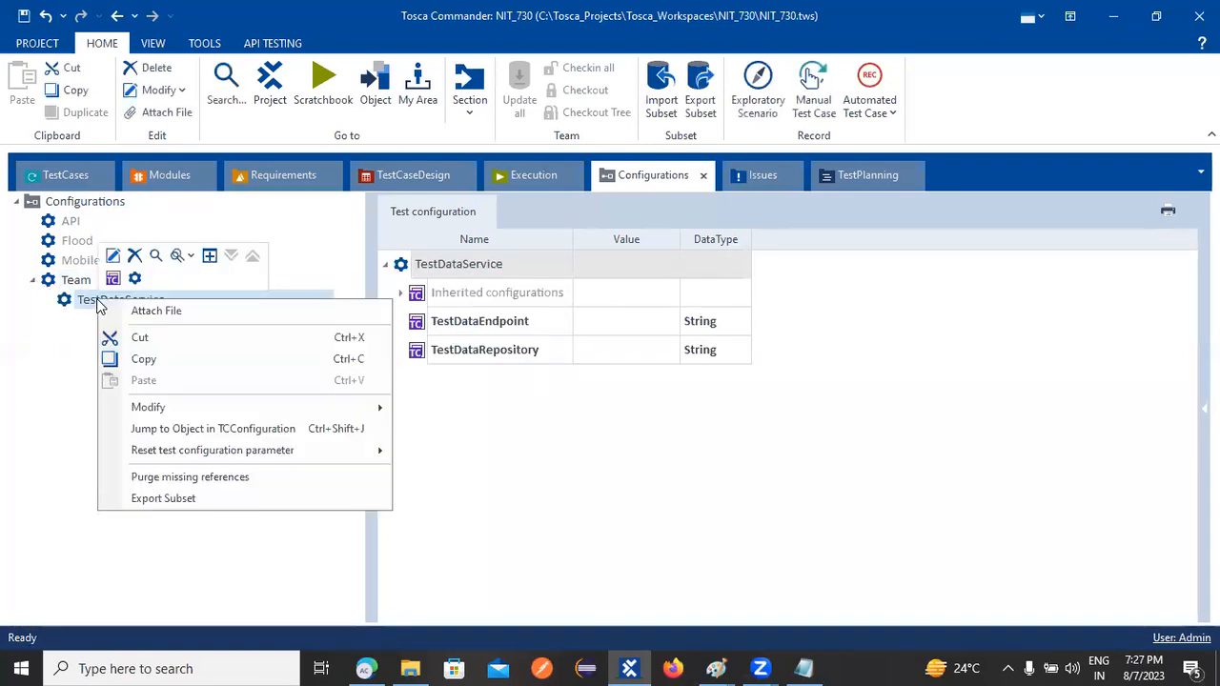
pyautogui.click(135, 257)
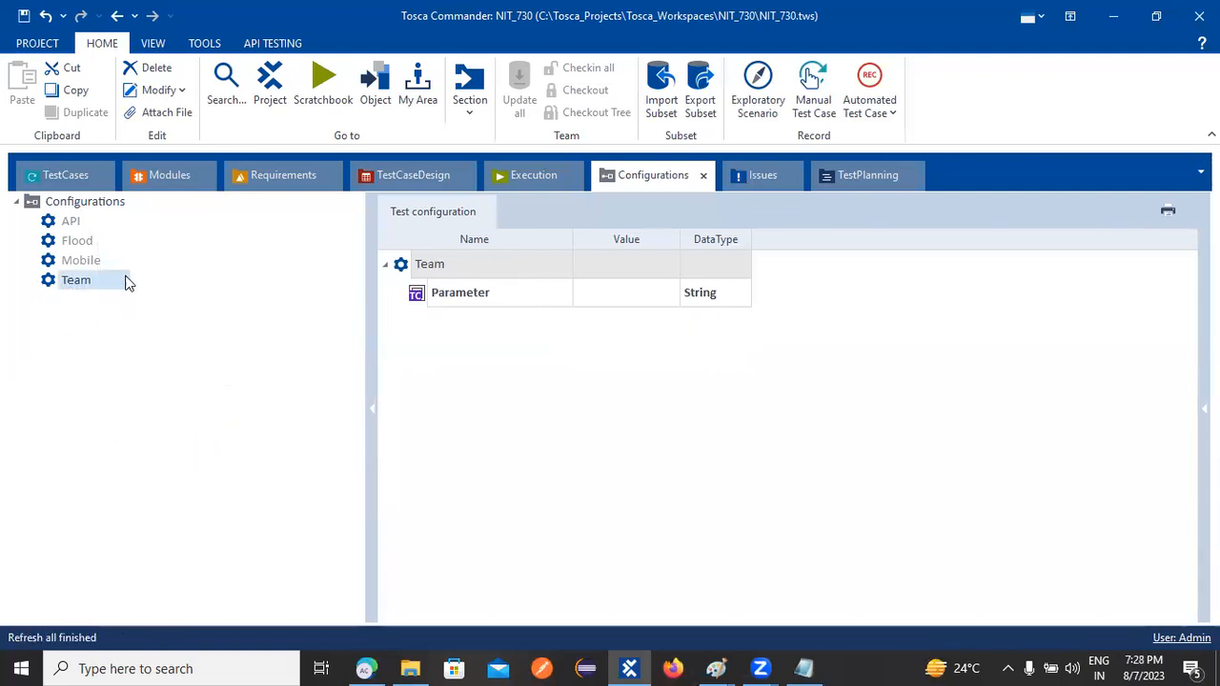
pyautogui.click(79, 175)
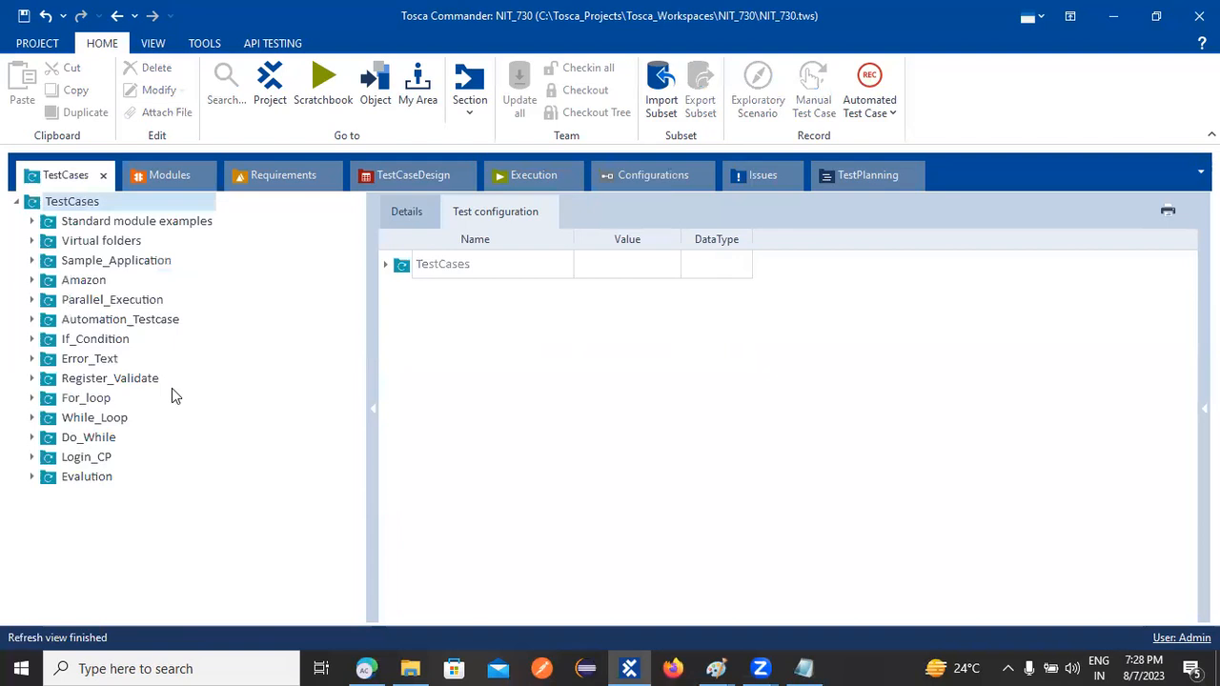
pyautogui.click(64, 204)
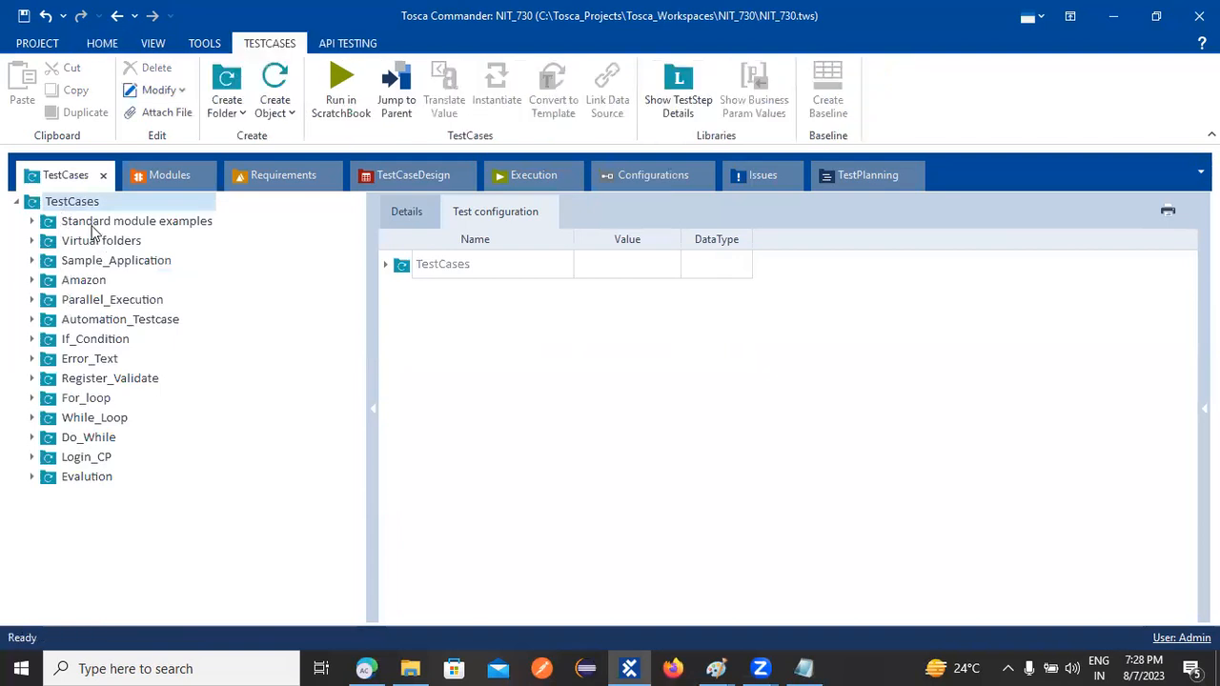
pyautogui.click(93, 223)
pyautogui.click(91, 240)
pyautogui.click(90, 260)
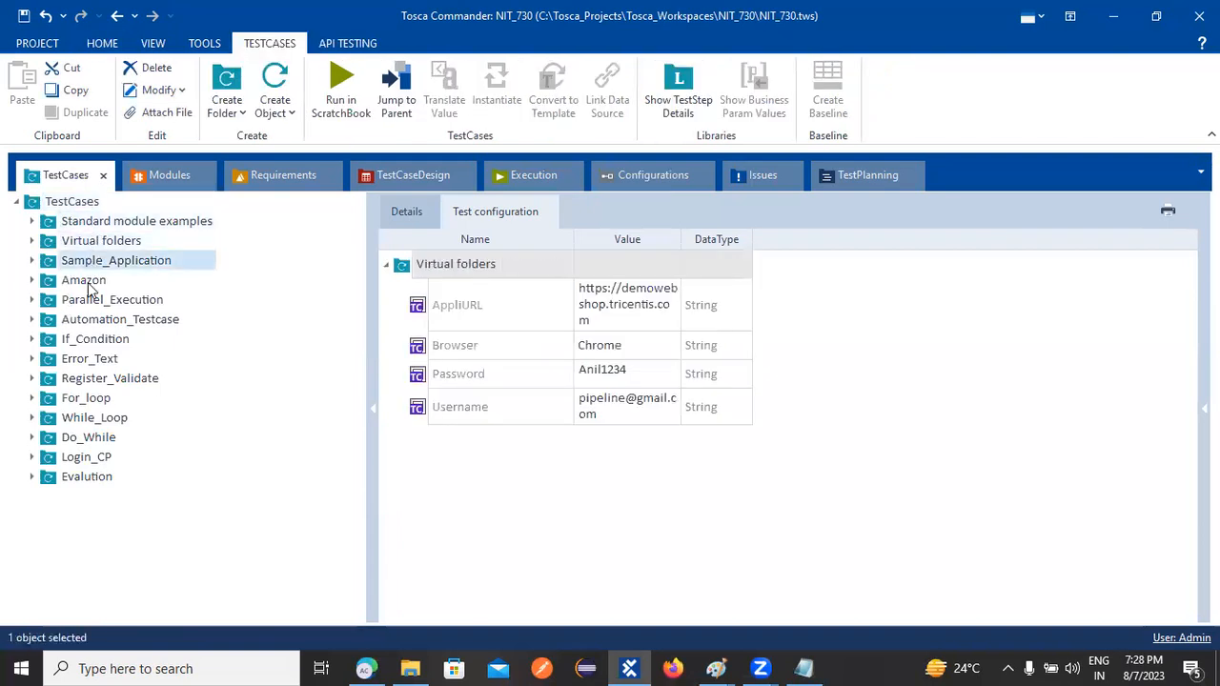
pyautogui.click(86, 299)
pyautogui.click(86, 320)
pyautogui.click(91, 340)
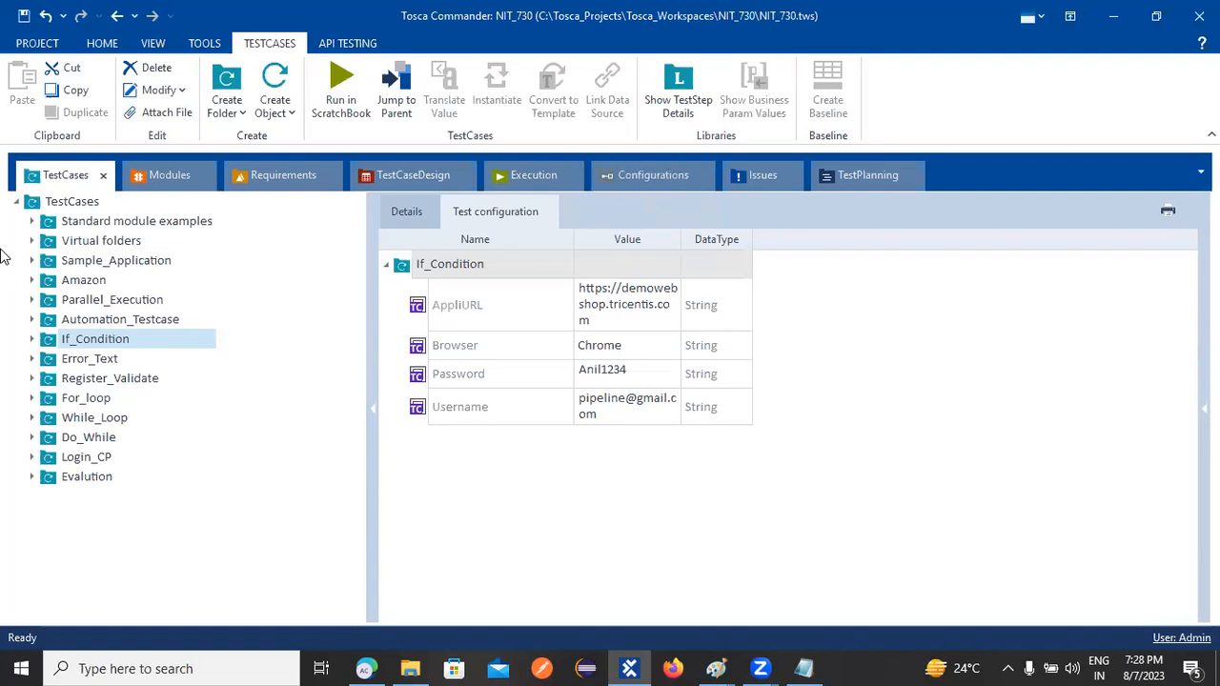
pyautogui.click(18, 204)
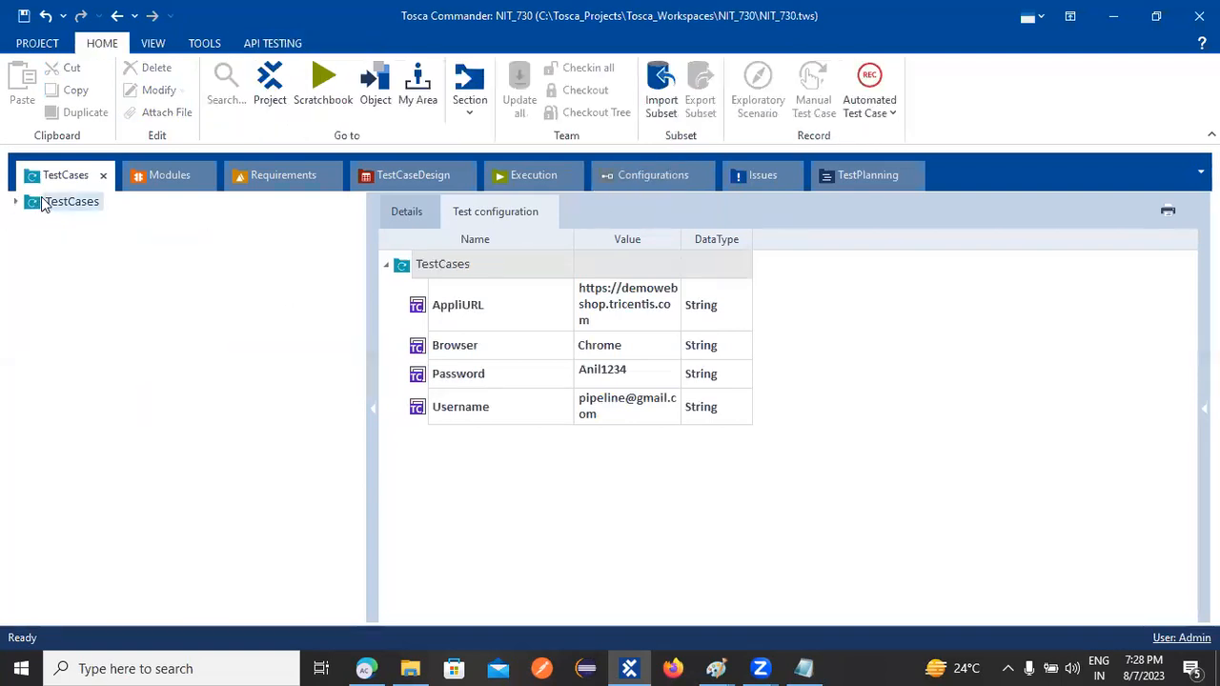
pyautogui.click(424, 215)
pyautogui.click(486, 214)
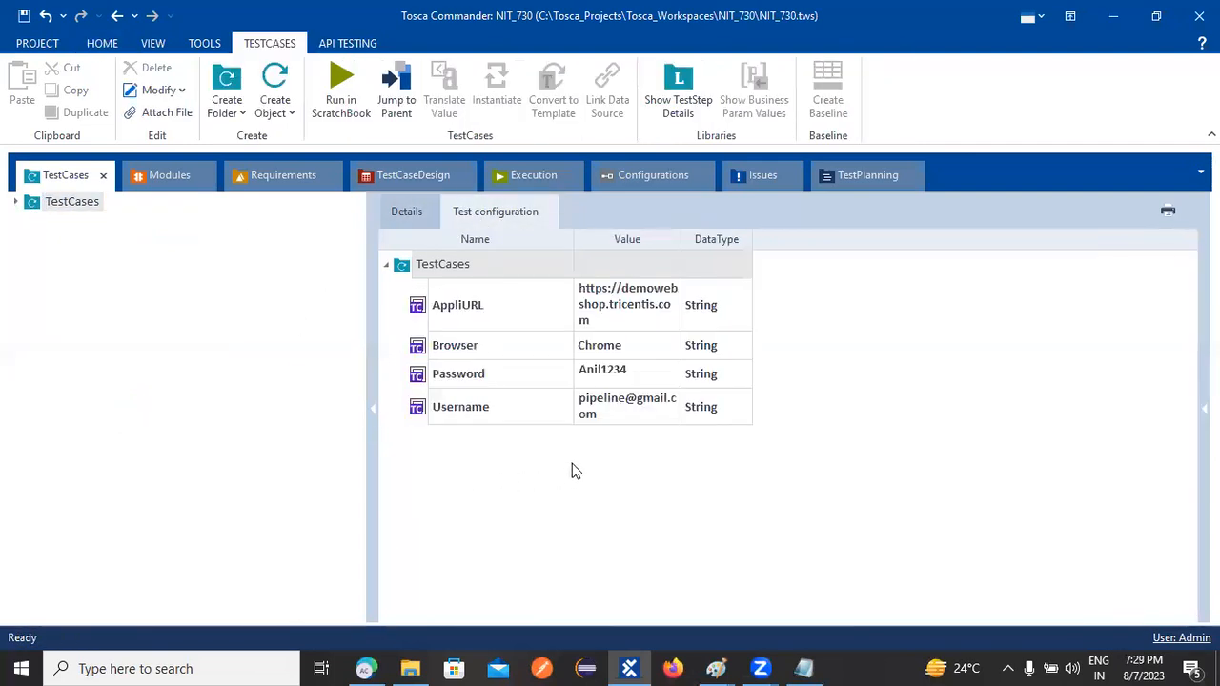
pyautogui.click(650, 180)
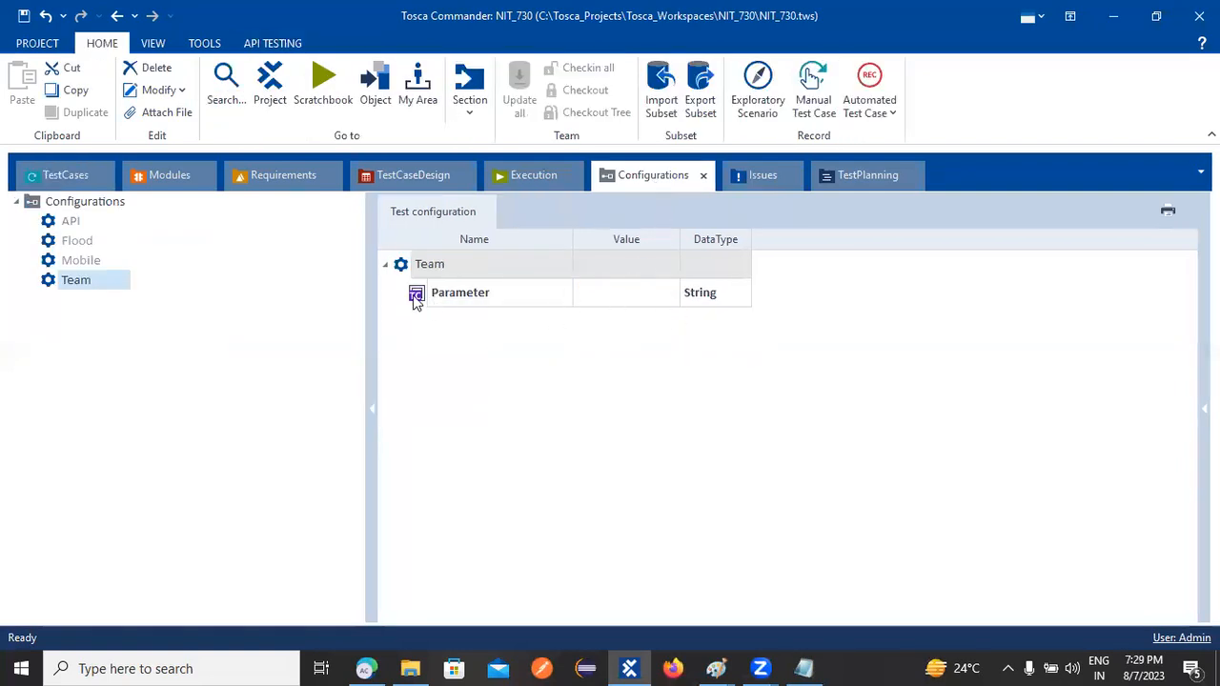
pyautogui.click(76, 175)
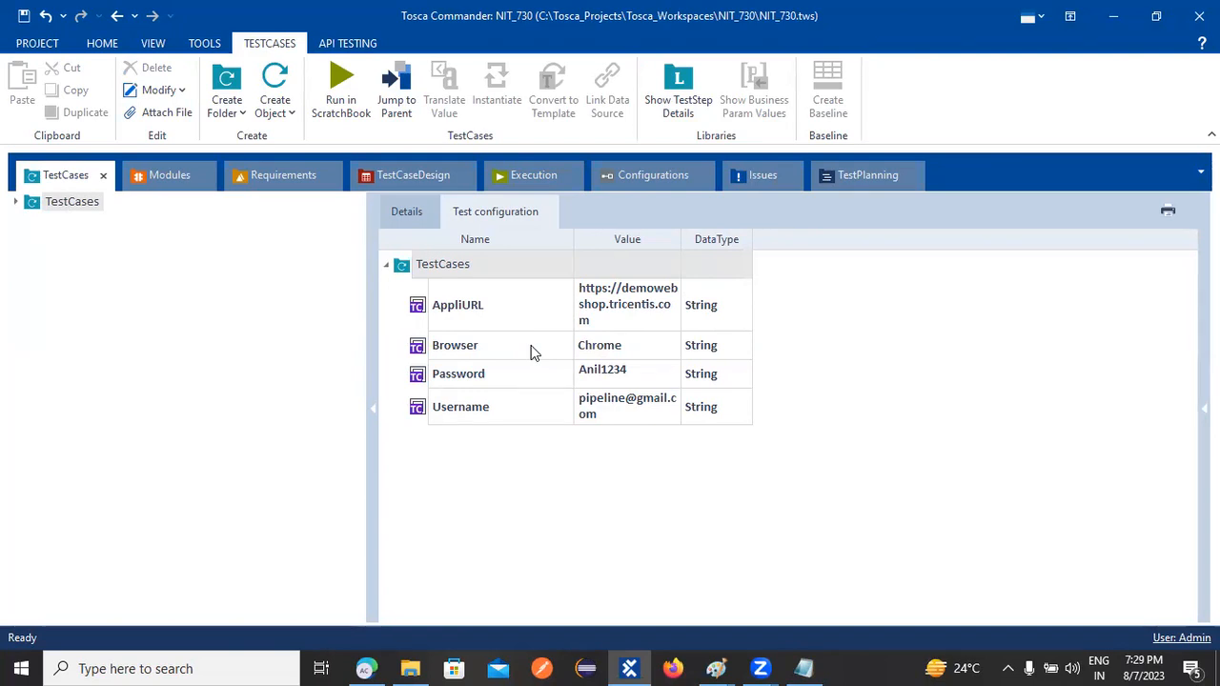
pyautogui.click(18, 202)
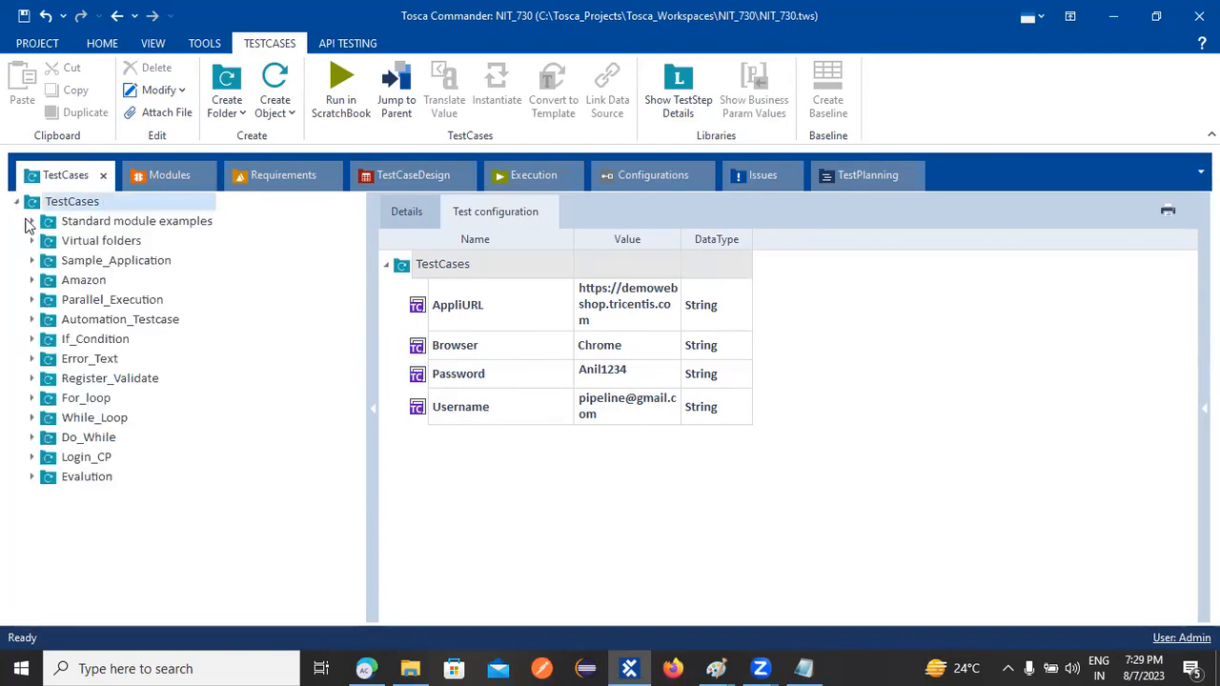
pyautogui.click(91, 482)
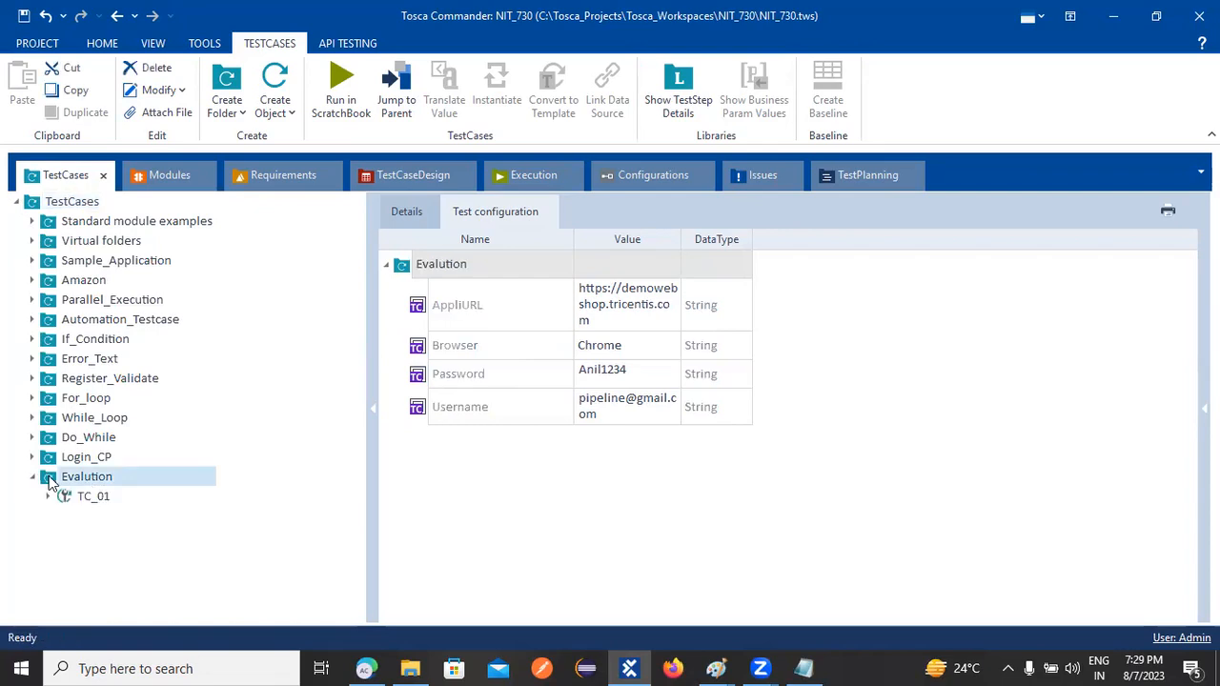
pyautogui.click(78, 459)
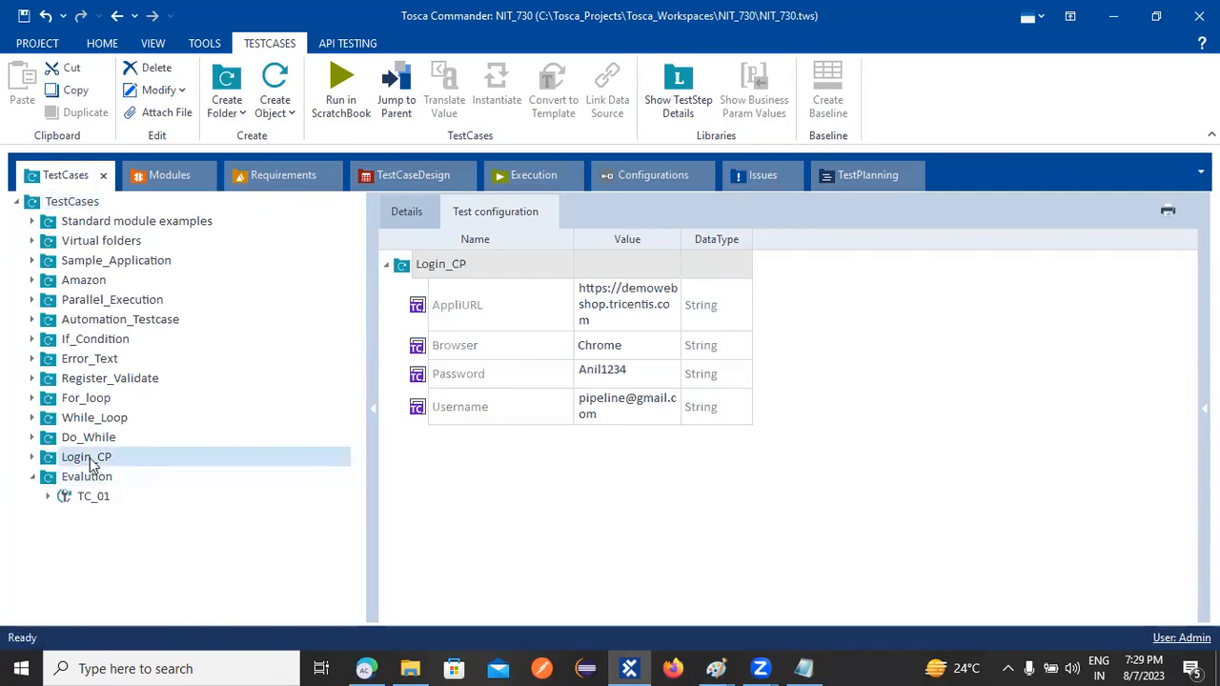
pyautogui.click(31, 476)
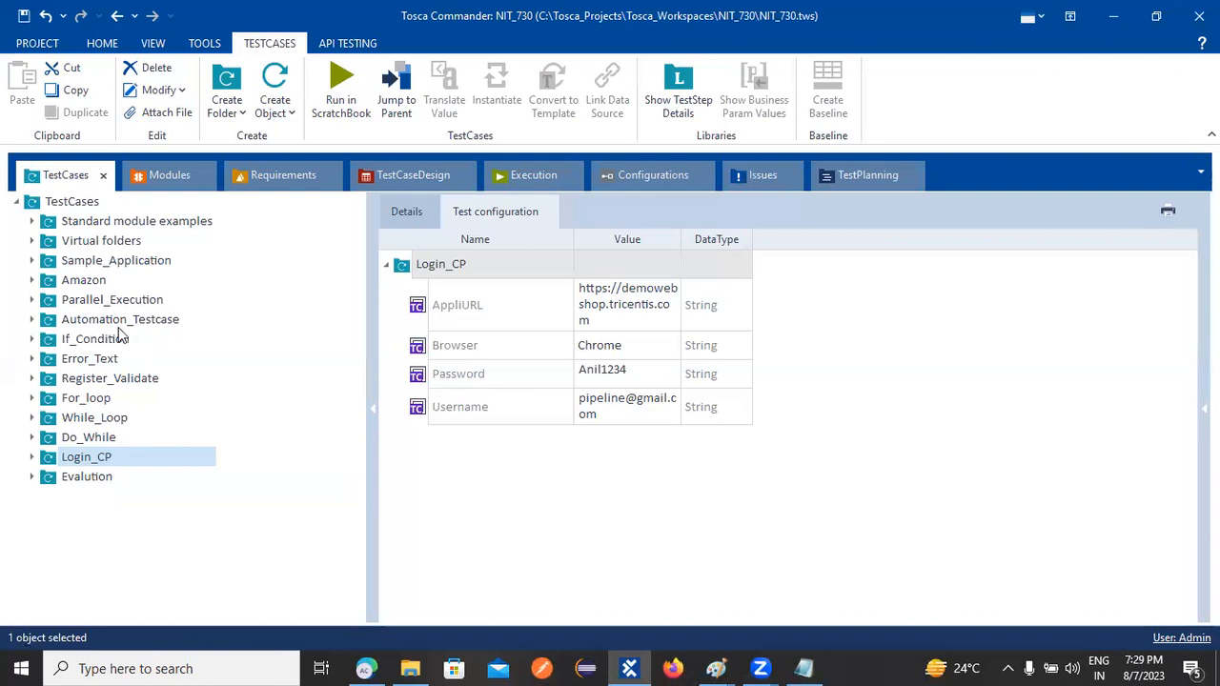
# Create a new folder named Registrer under TestCases
pyautogui.rightClick(81, 198)
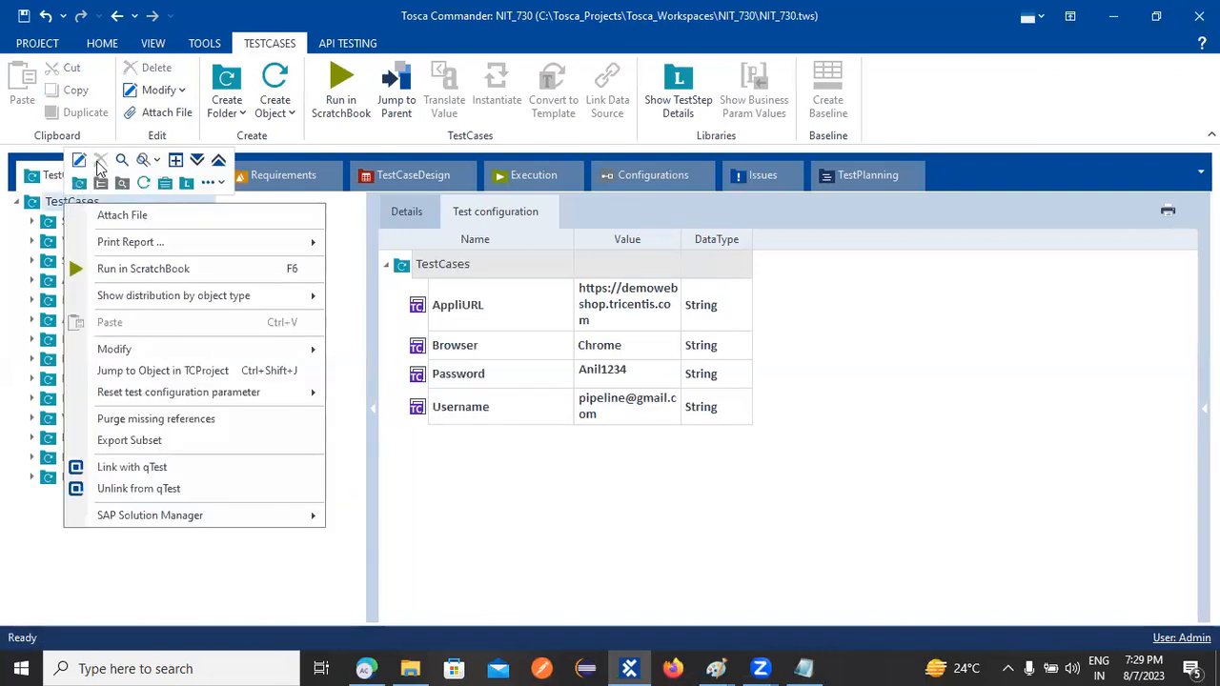
pyautogui.click(79, 182)
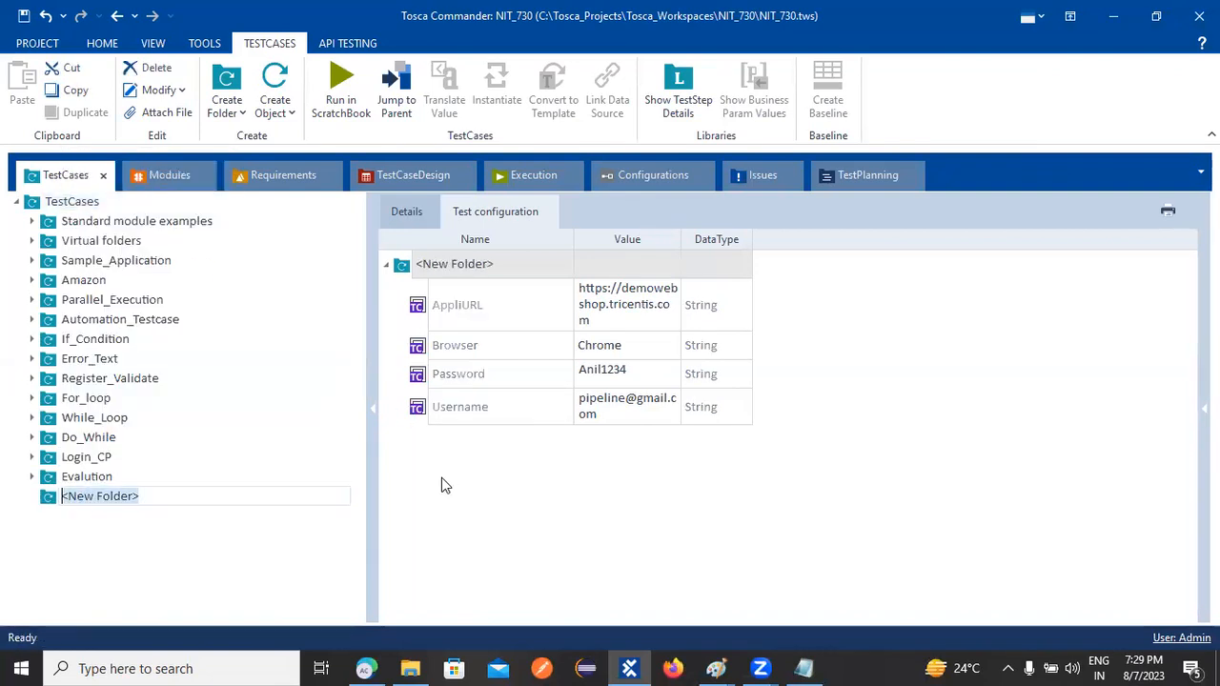
pyautogui.write('Re')
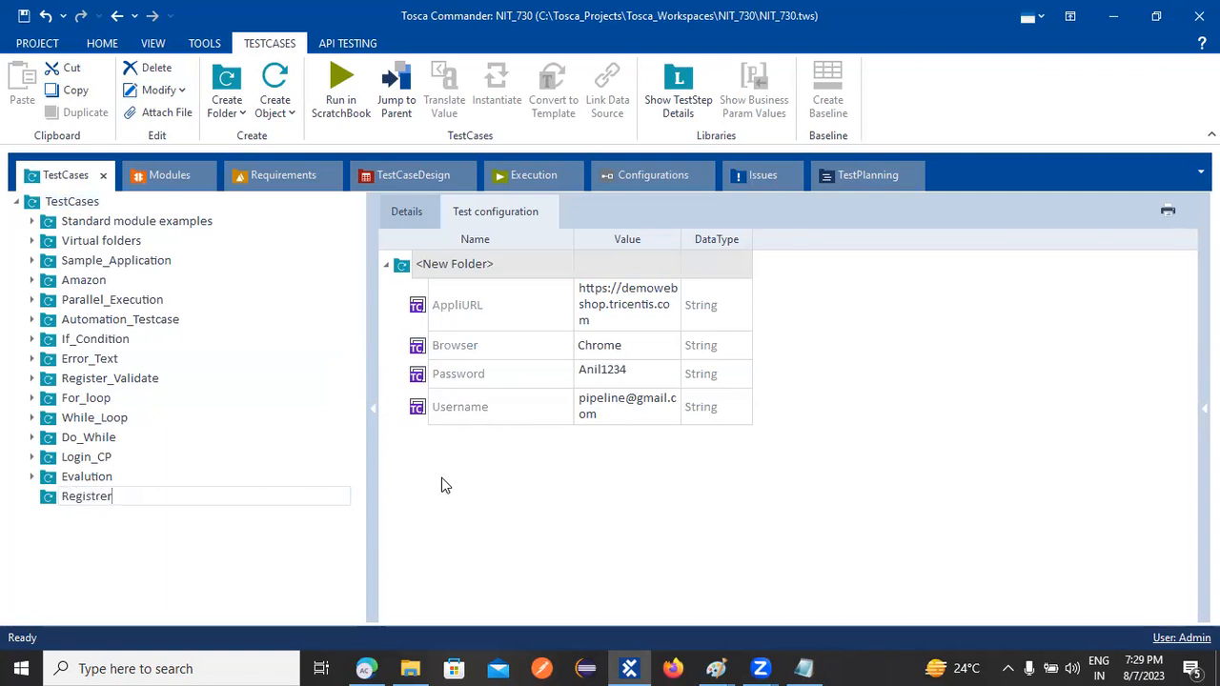
pyautogui.write('gistrer')
pyautogui.press('Return')
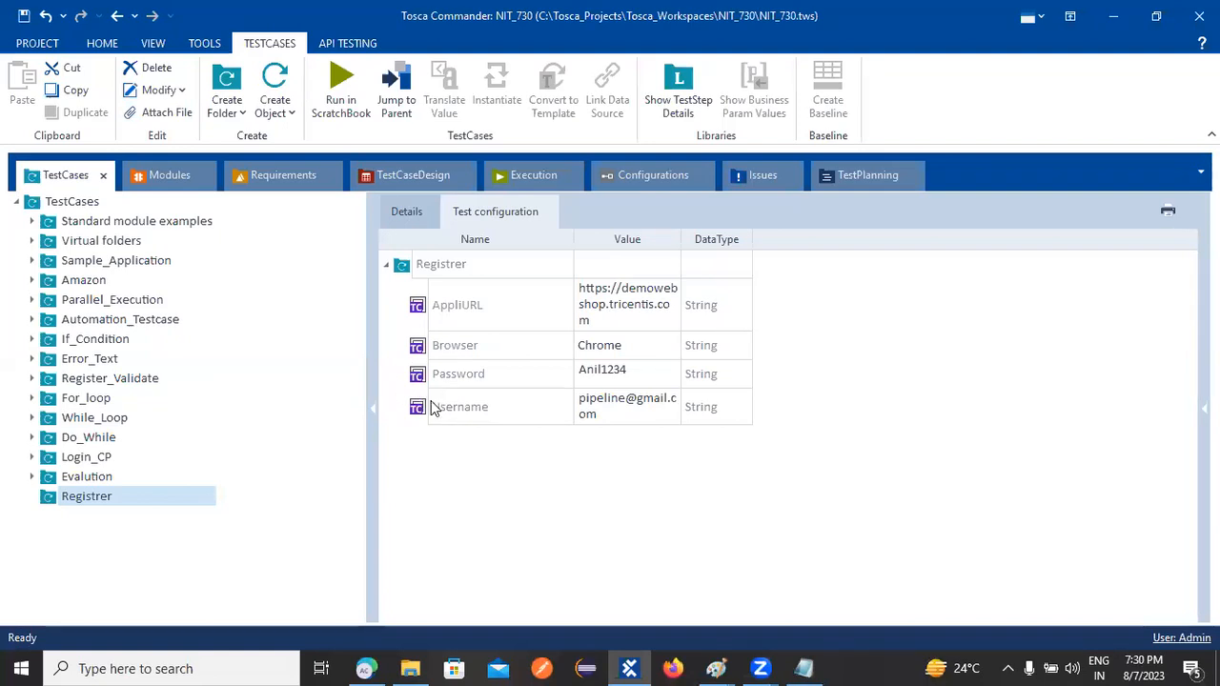
# Create test case TC_01 inside Registrer and switch to the Modules tree
pyautogui.rightClick(81, 505)
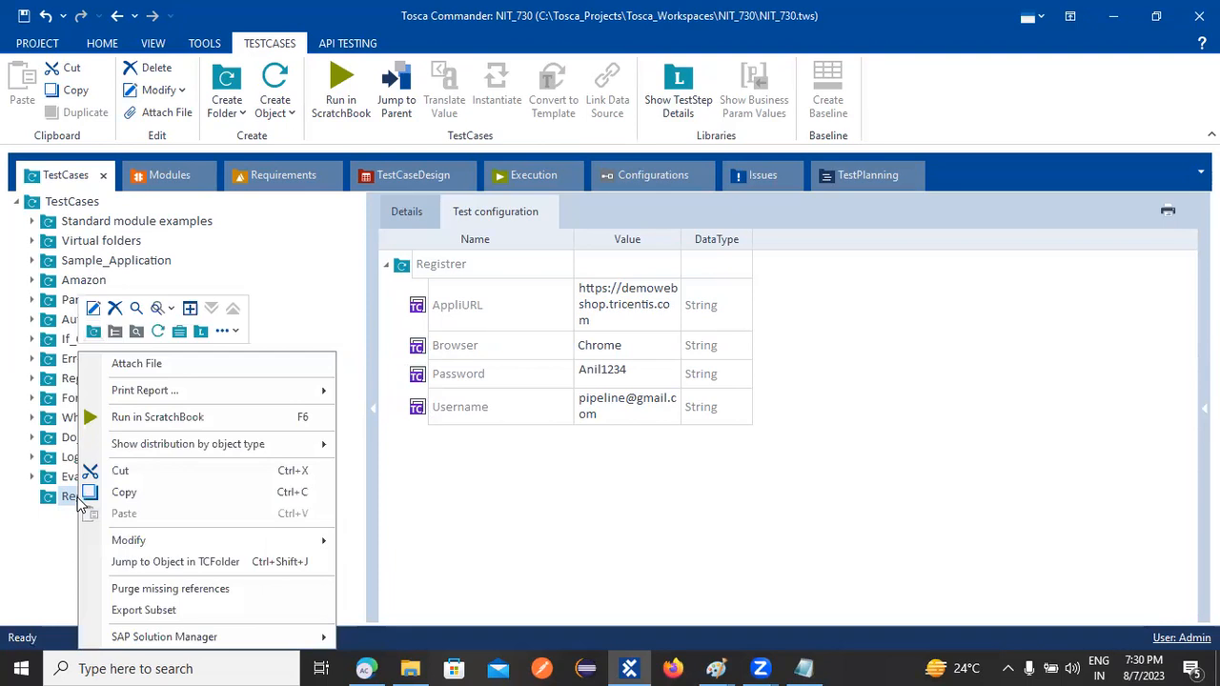
pyautogui.click(159, 330)
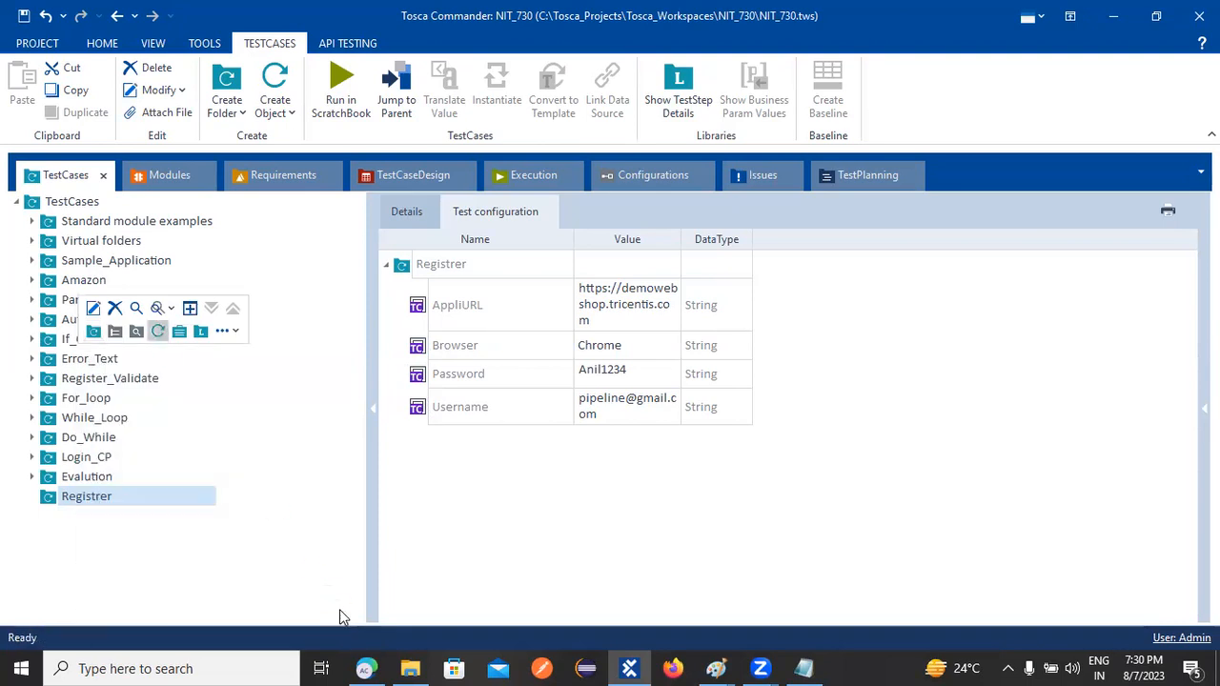
pyautogui.write('TC_01')
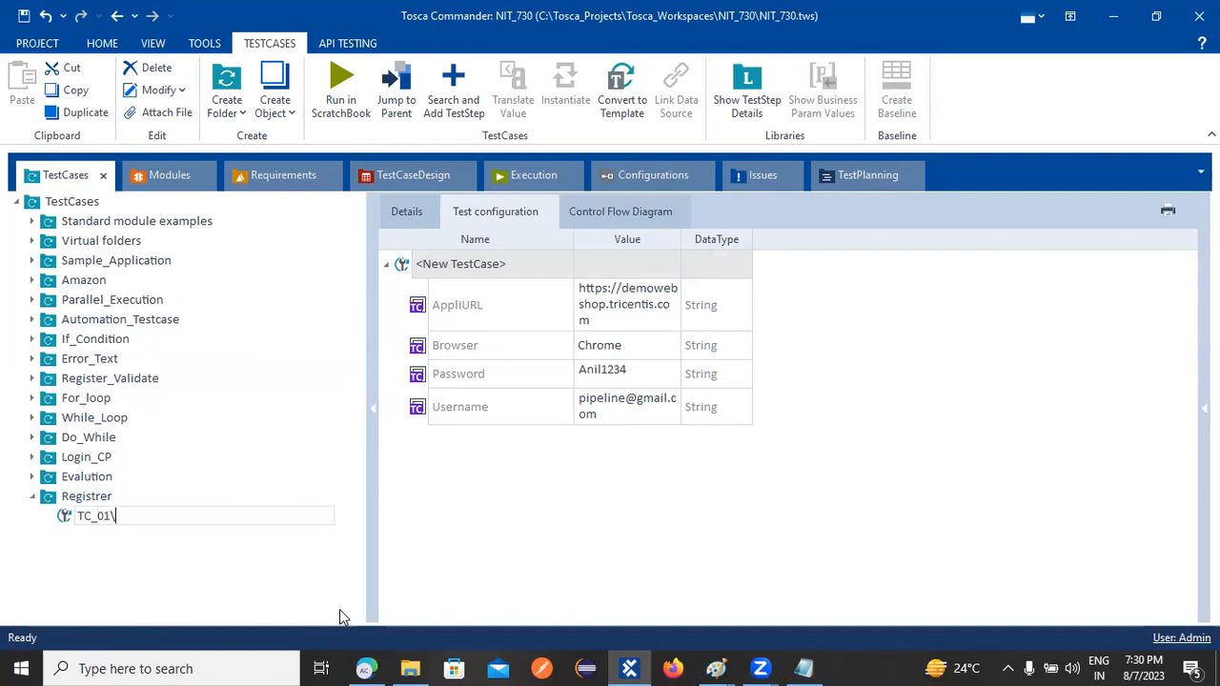
pyautogui.press('Return')
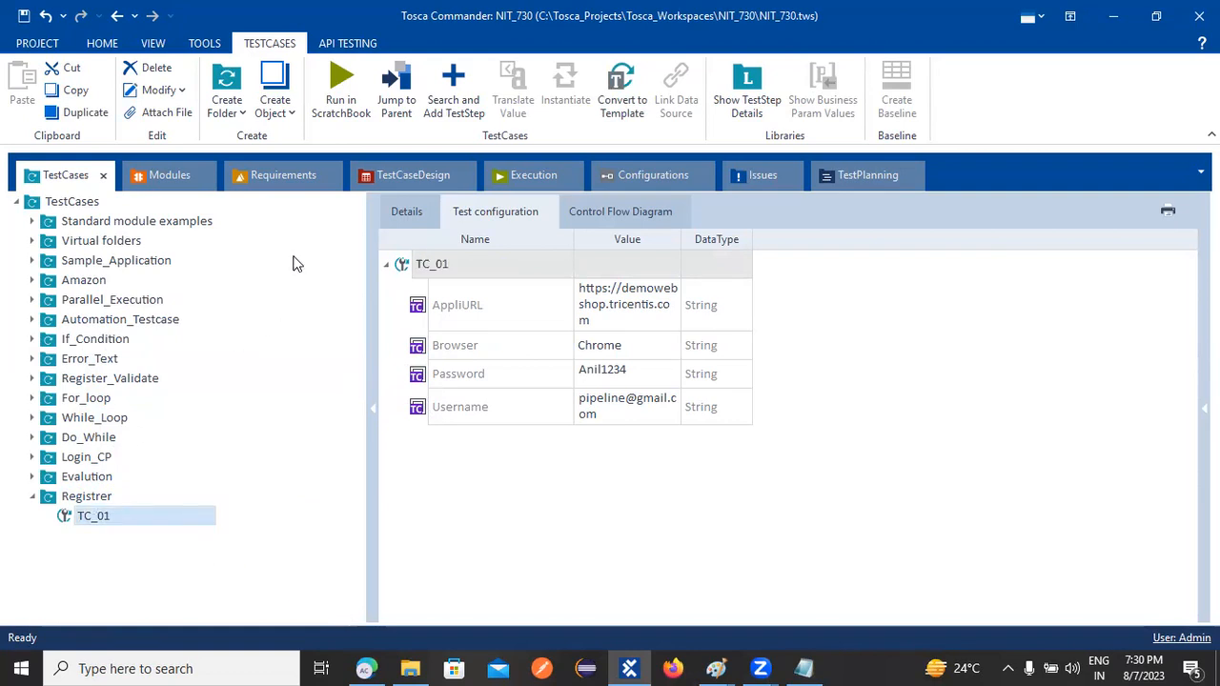
pyautogui.click(162, 177)
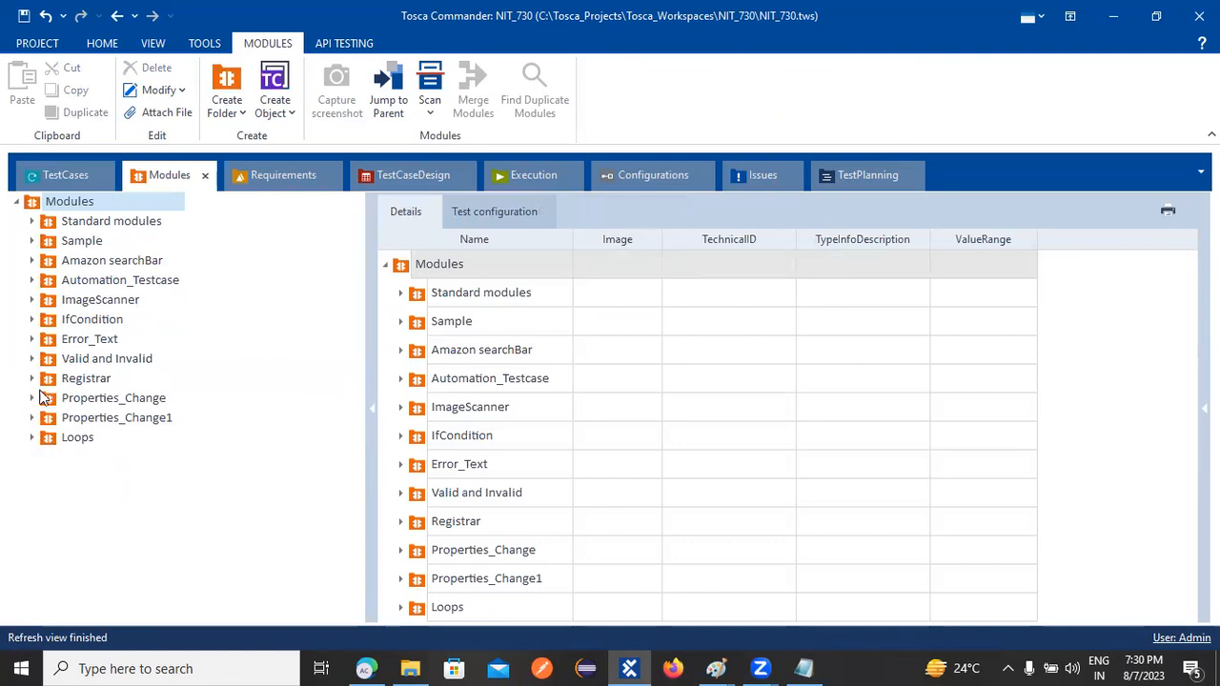
# Browse the ImageScanner, IfCondition and Error_Text module folders and their Demo Web Shop modules
pyautogui.click(33, 299)
pyautogui.click(32, 338)
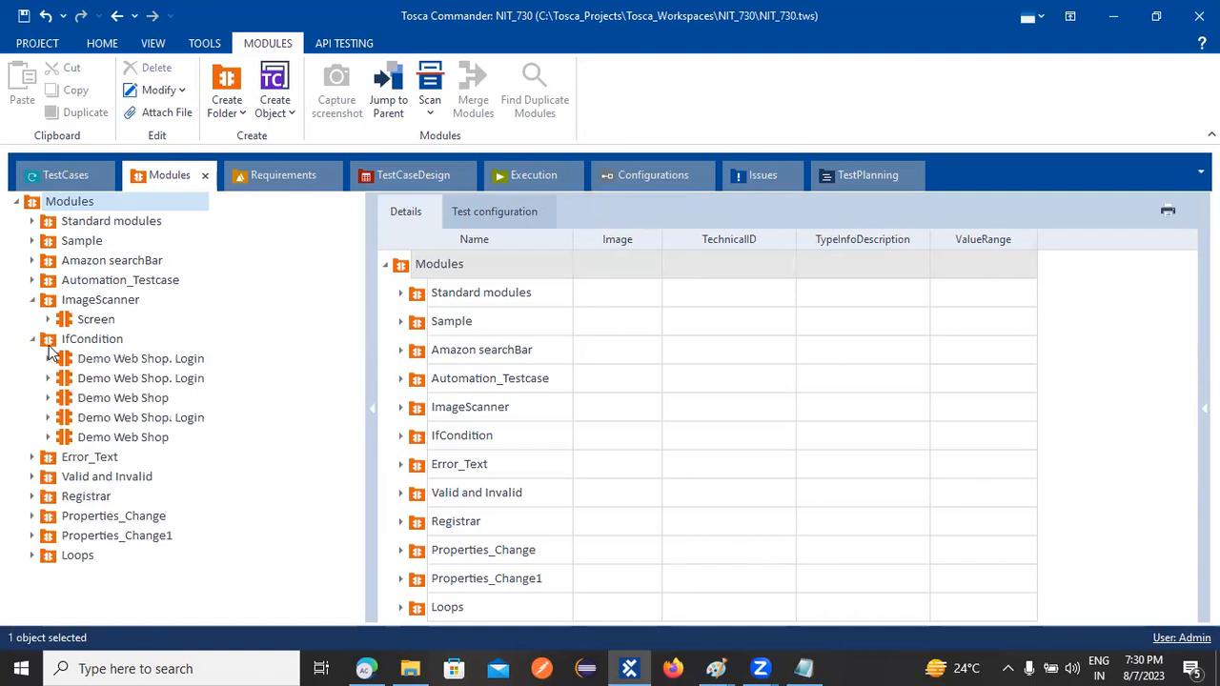
pyautogui.click(99, 360)
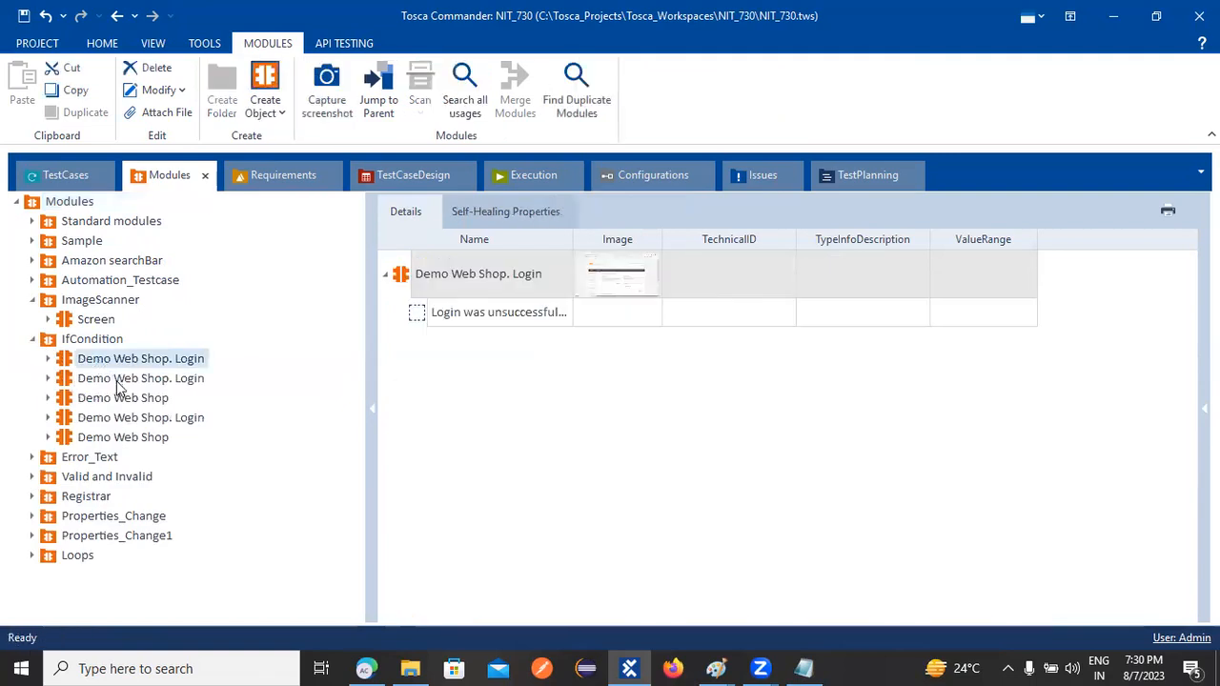
pyautogui.click(120, 398)
pyautogui.click(121, 437)
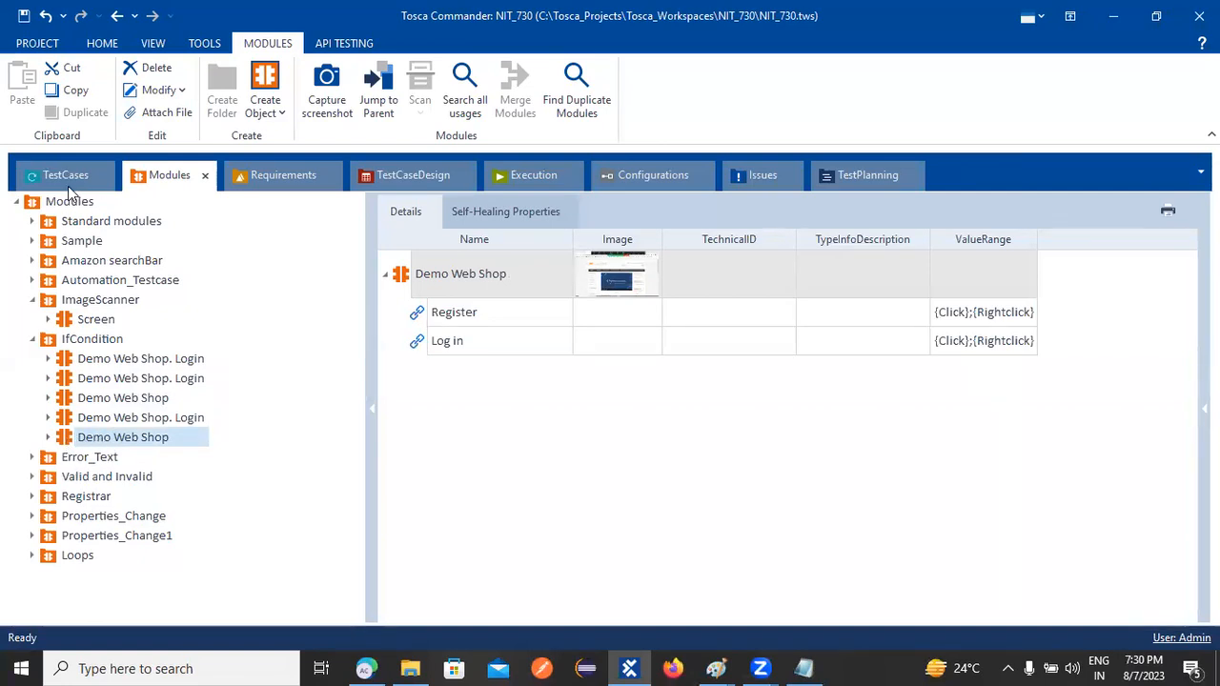
pyautogui.click(31, 457)
pyautogui.click(84, 477)
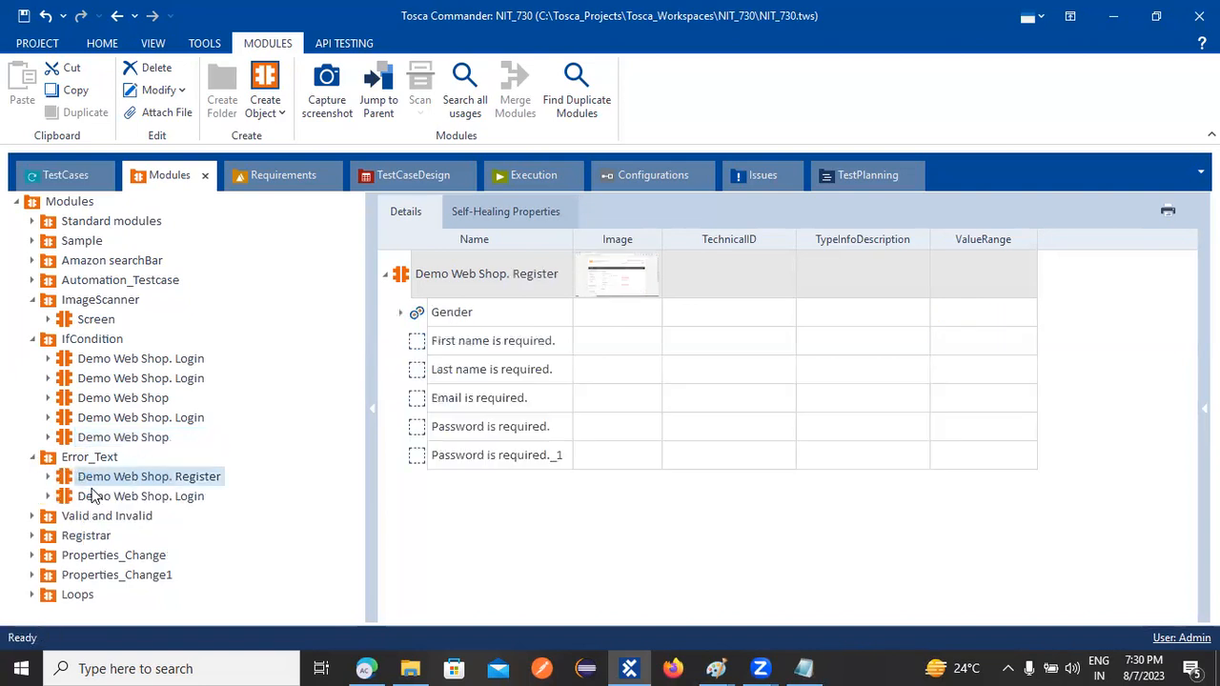
pyautogui.click(109, 497)
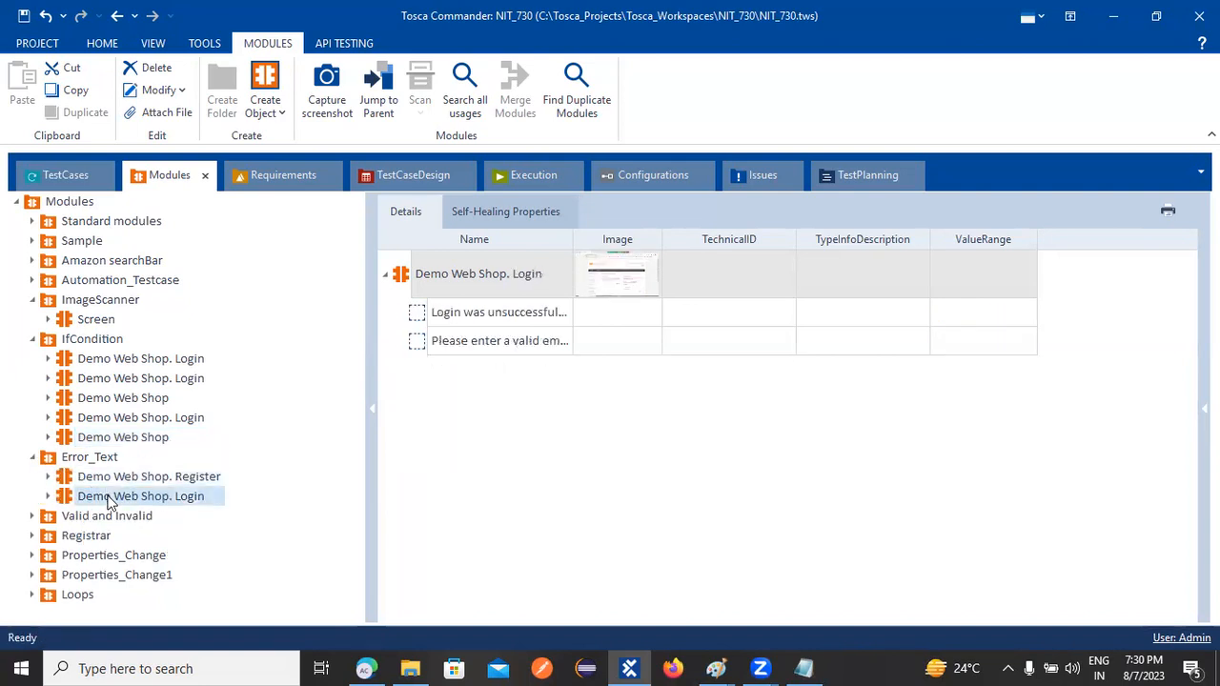
# Inspect the Valid and Invalid and Registrar modules, including Demo Web Shop. Register, then return to TestCases
pyautogui.click(103, 515)
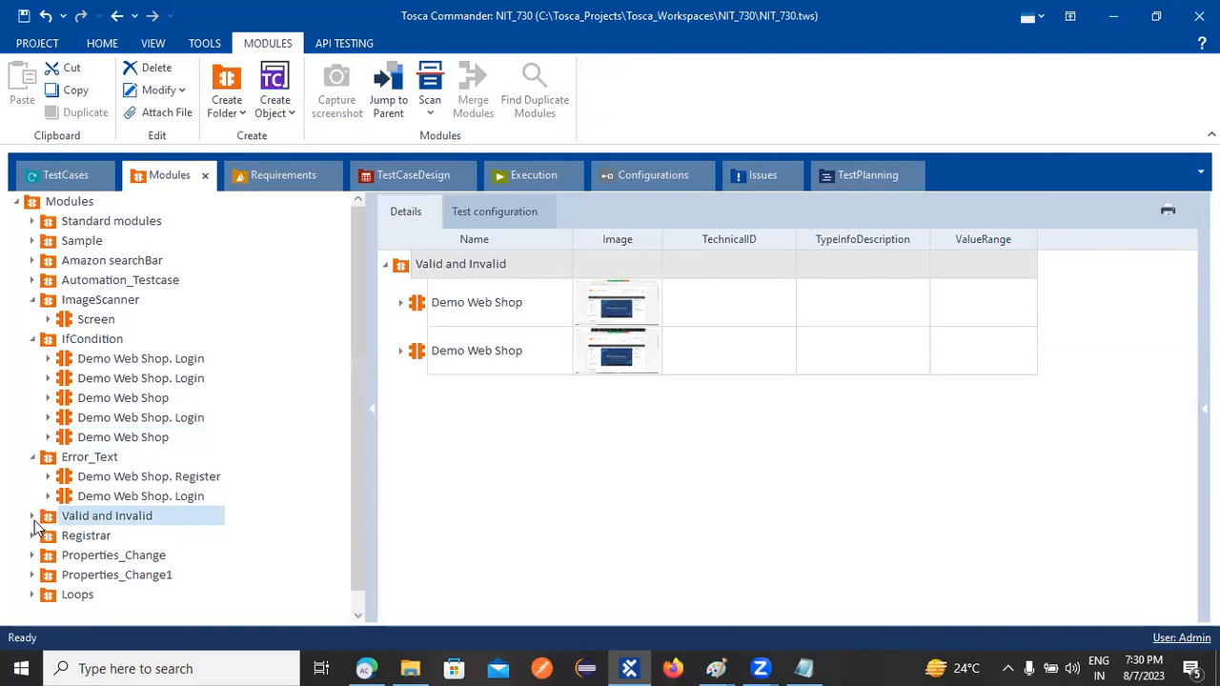
pyautogui.click(33, 517)
pyautogui.click(99, 537)
pyautogui.click(115, 560)
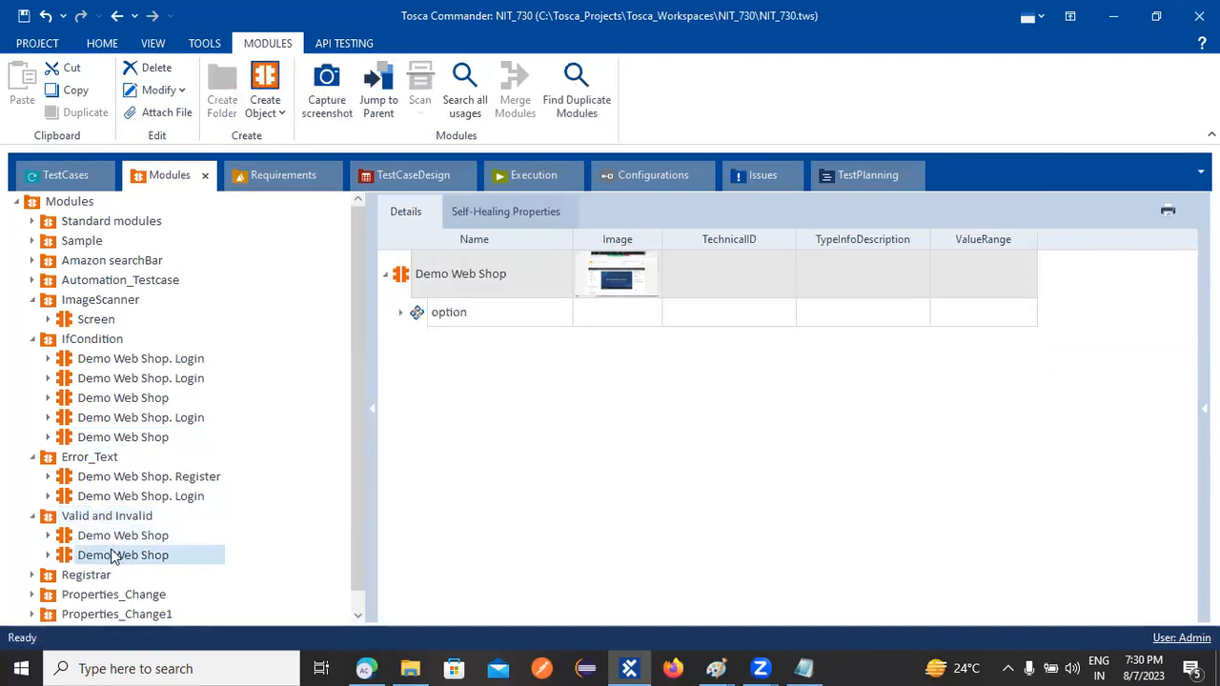
pyautogui.scroll(-1, 117, 554)
pyautogui.click(32, 554)
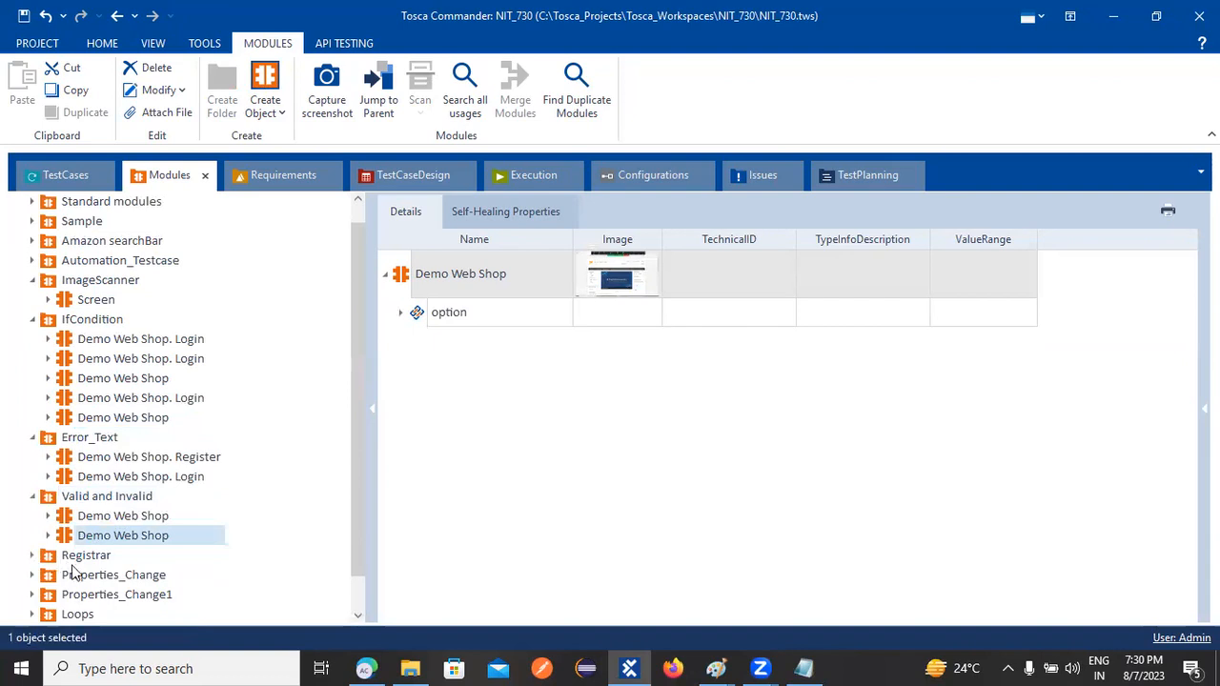
pyautogui.click(121, 577)
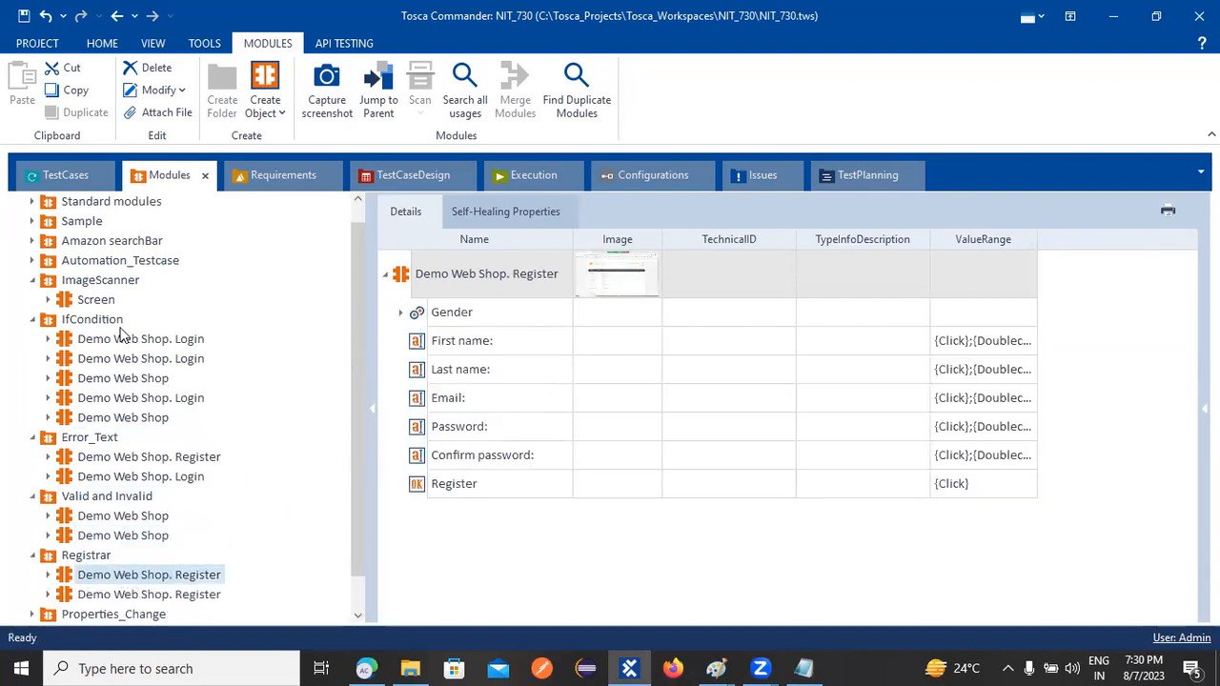
pyautogui.click(78, 177)
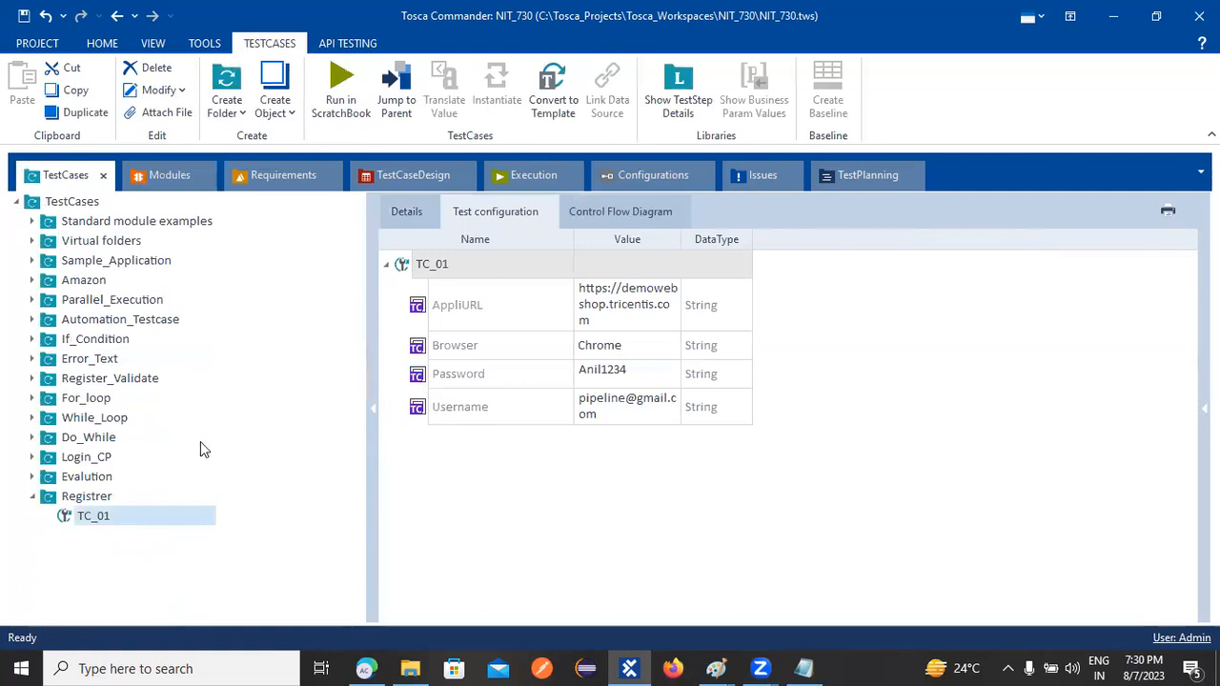
# Search for 'open' and add the OpenUrl step to TC_01
pyautogui.rightClick(90, 516)
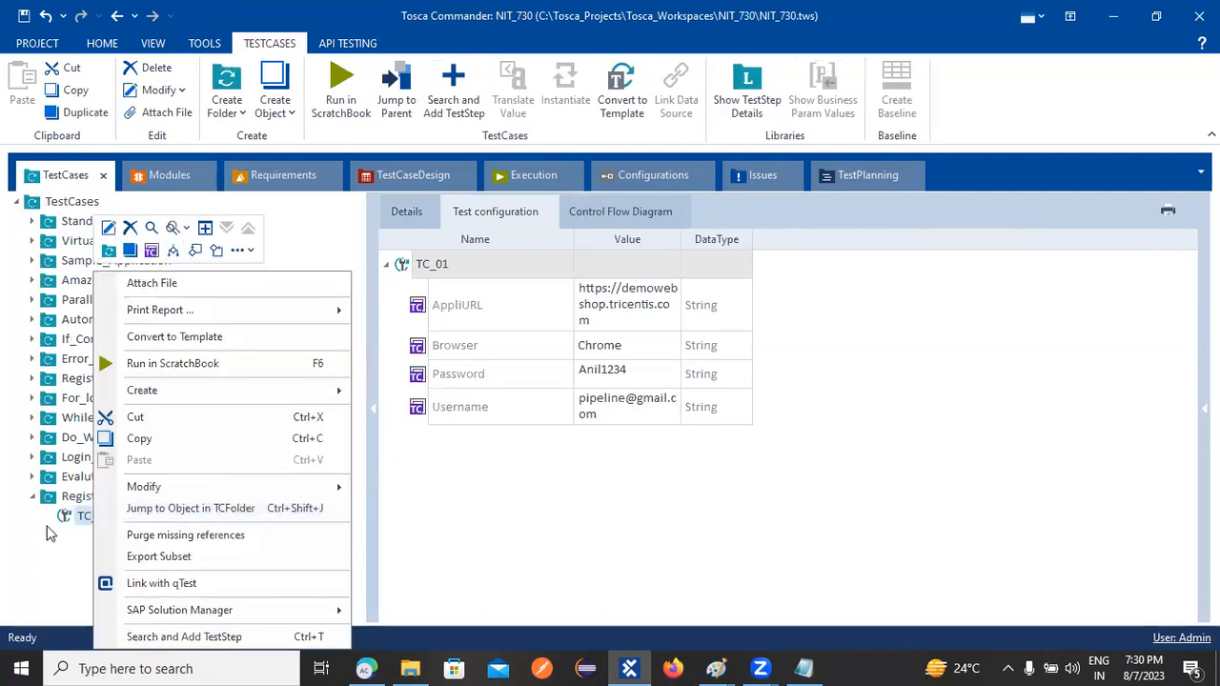
pyautogui.click(69, 540)
pyautogui.rightClick(85, 516)
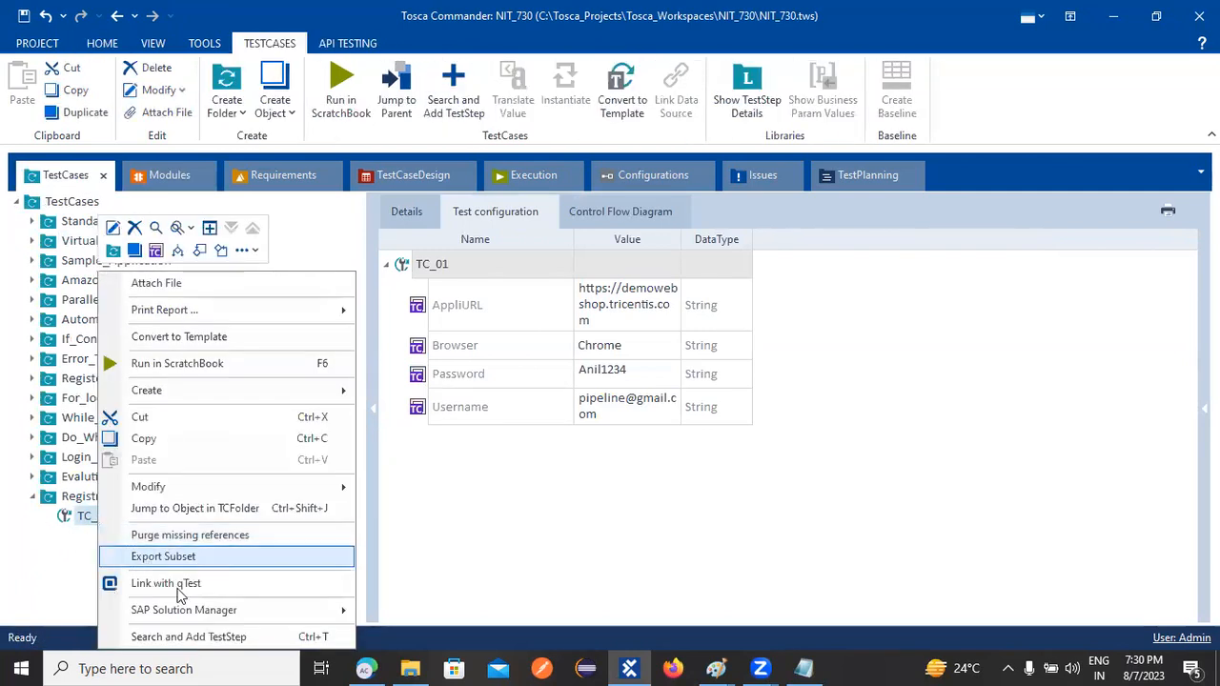
pyautogui.click(219, 639)
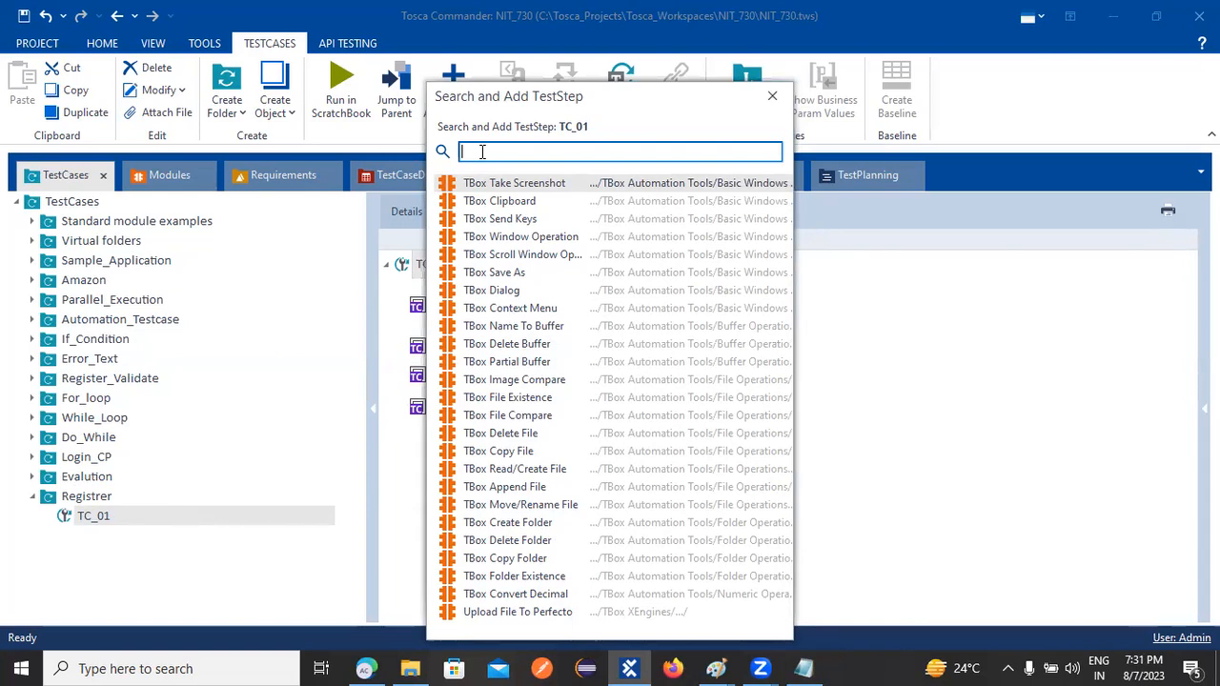
pyautogui.write('pen')
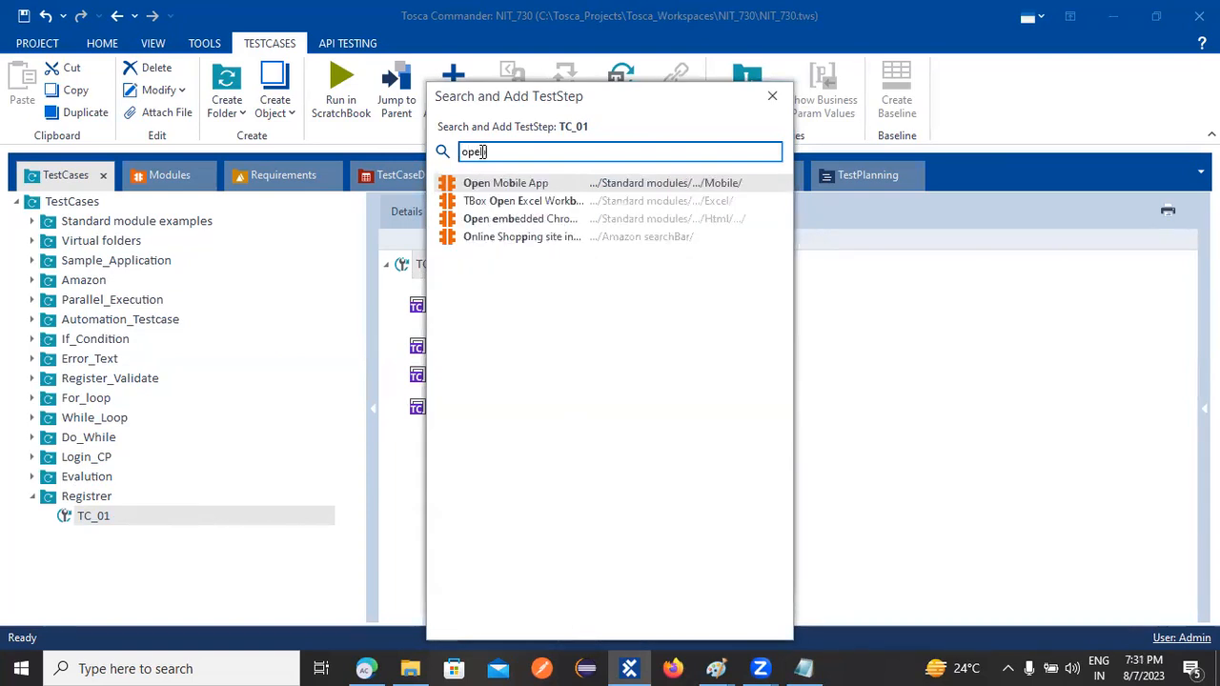
pyautogui.press('BackSpace')
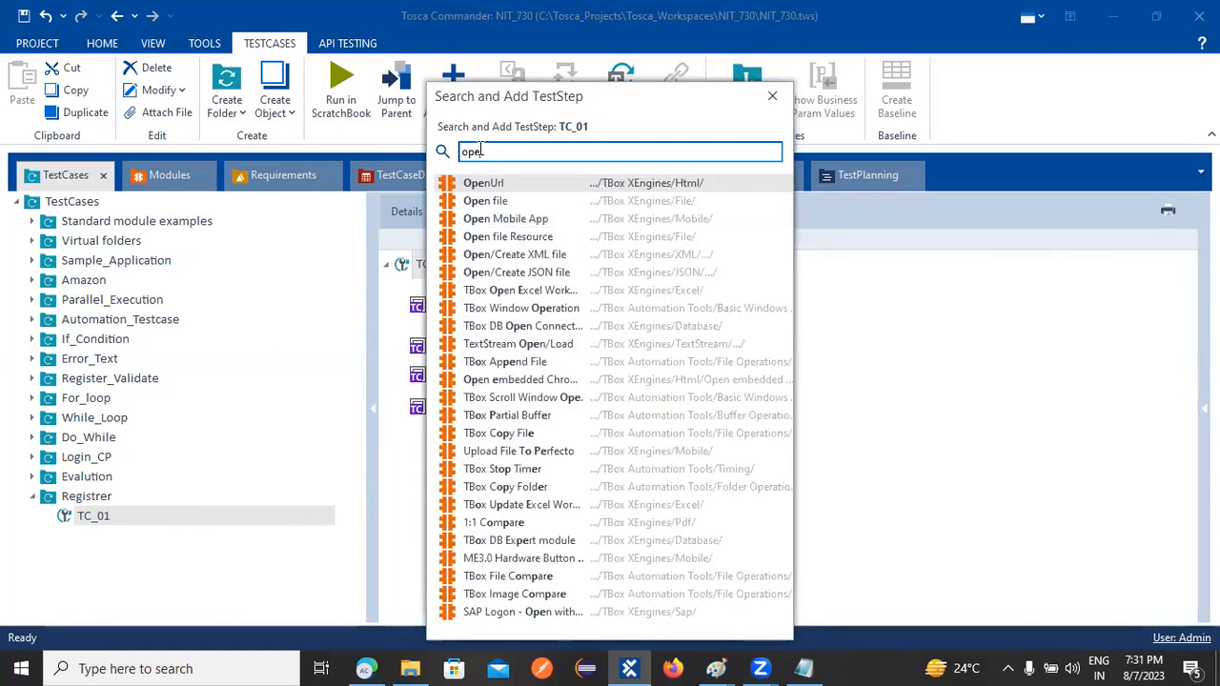
pyautogui.doubleClick(503, 184)
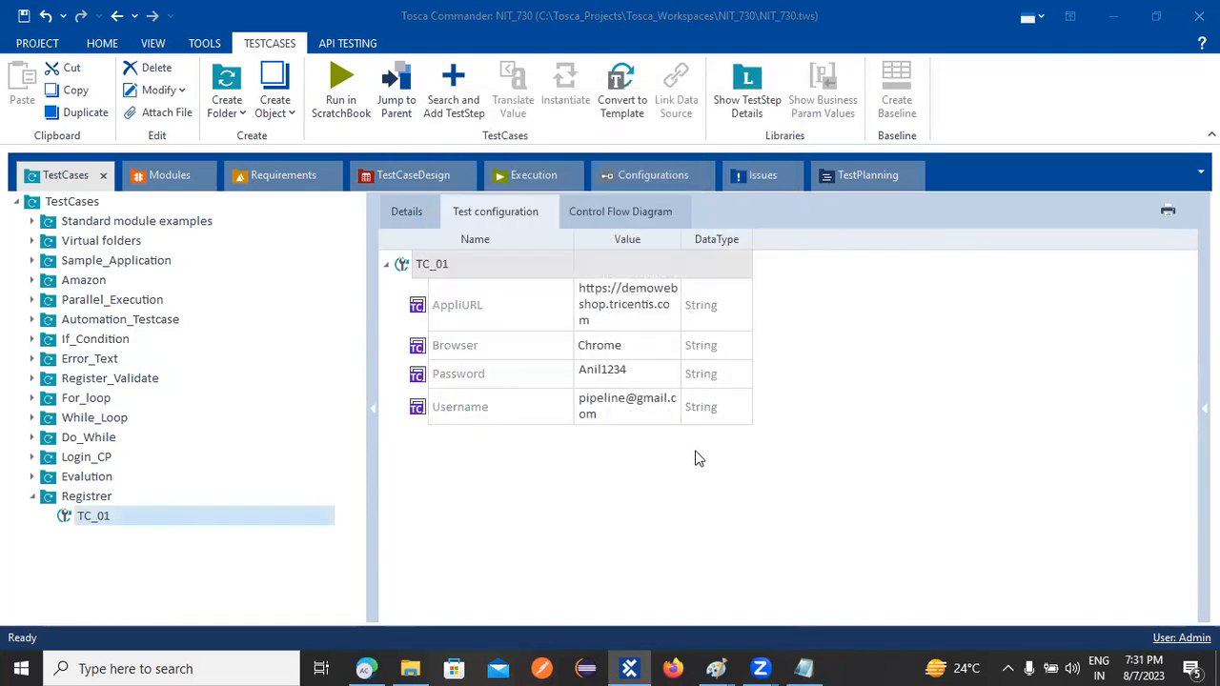
# Set the OpenUrl step's Url value to {CP[AppliURL]} and commit it
pyautogui.click(709, 263)
pyautogui.click(709, 268)
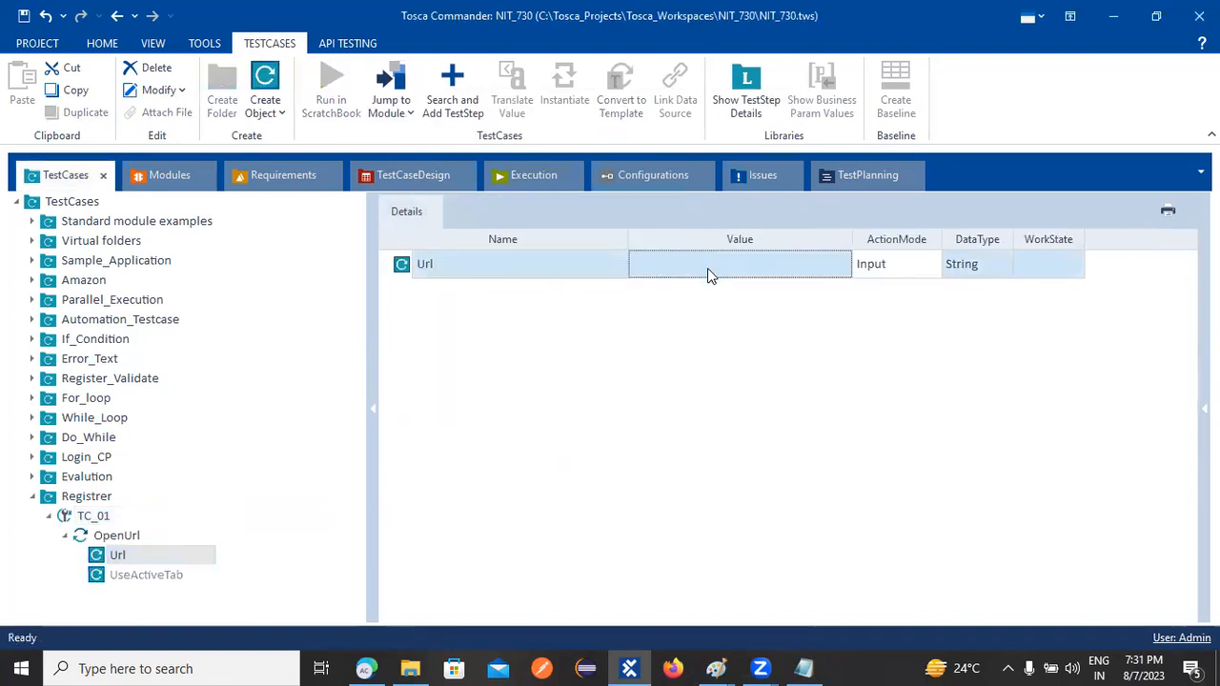
pyautogui.click(707, 269)
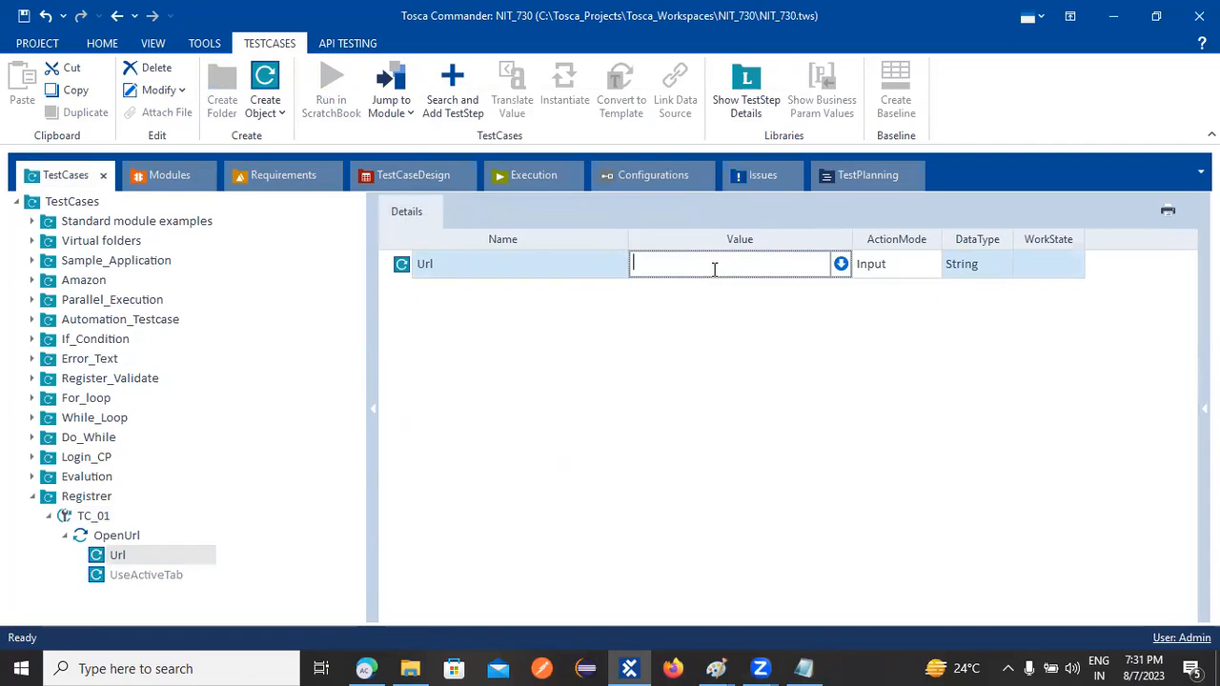
pyautogui.write('{')
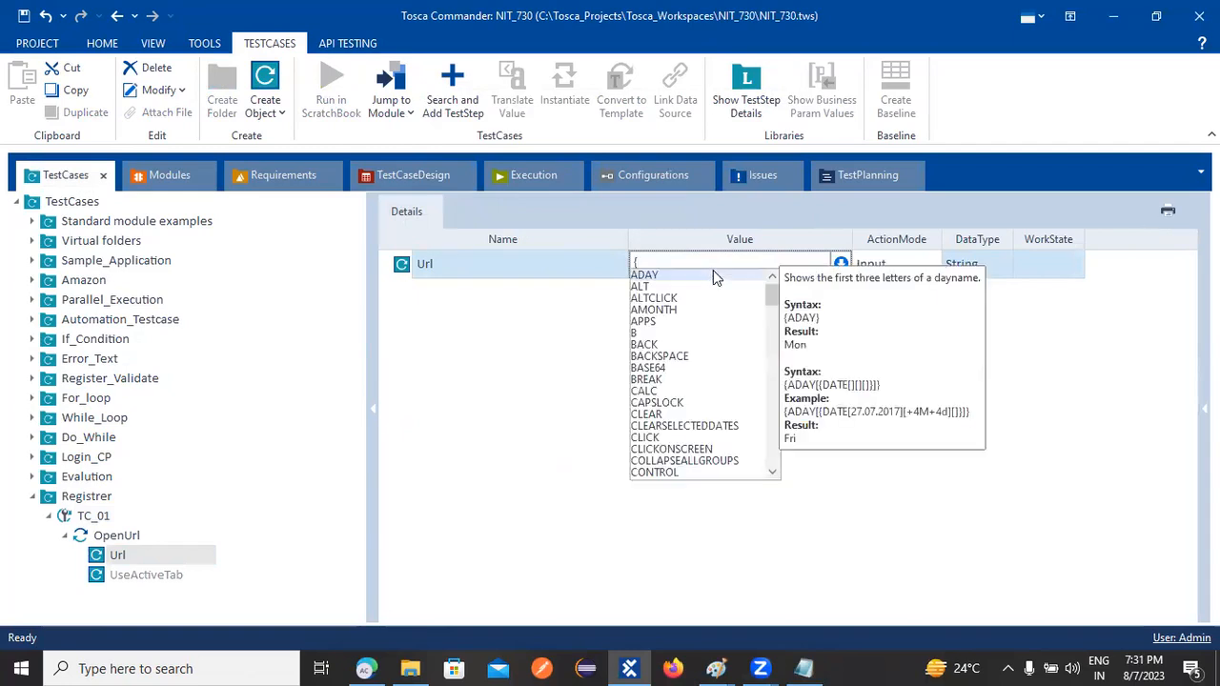
pyautogui.write('CP')
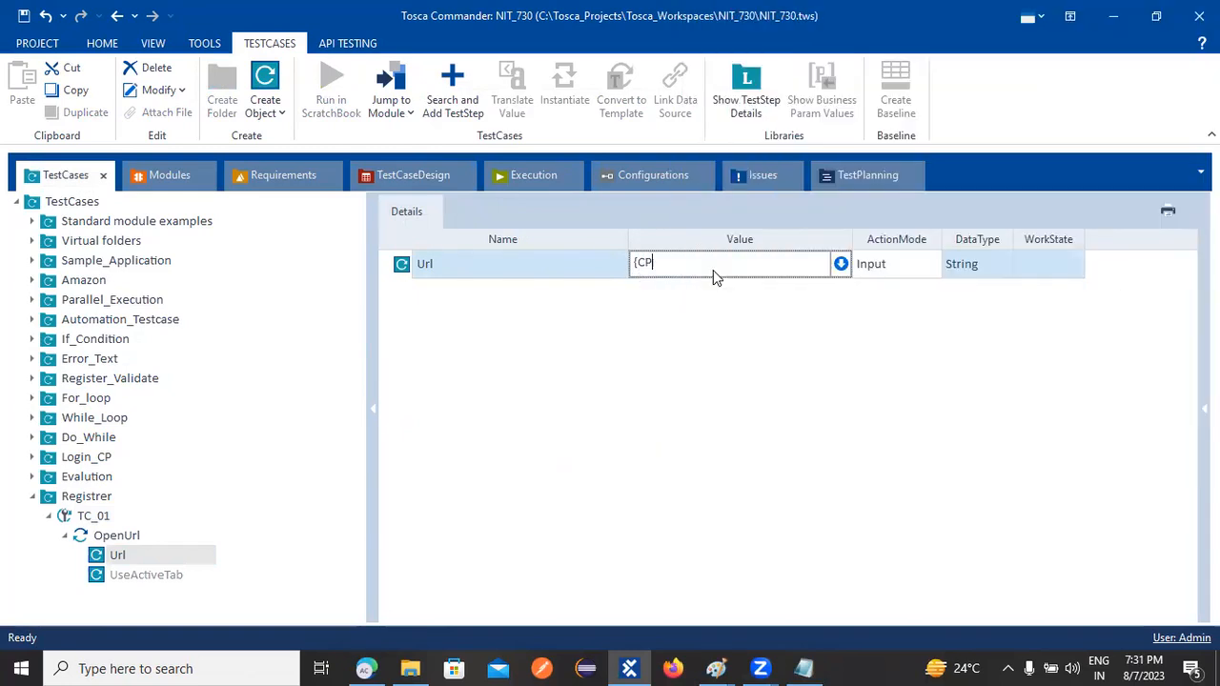
pyautogui.write('[')
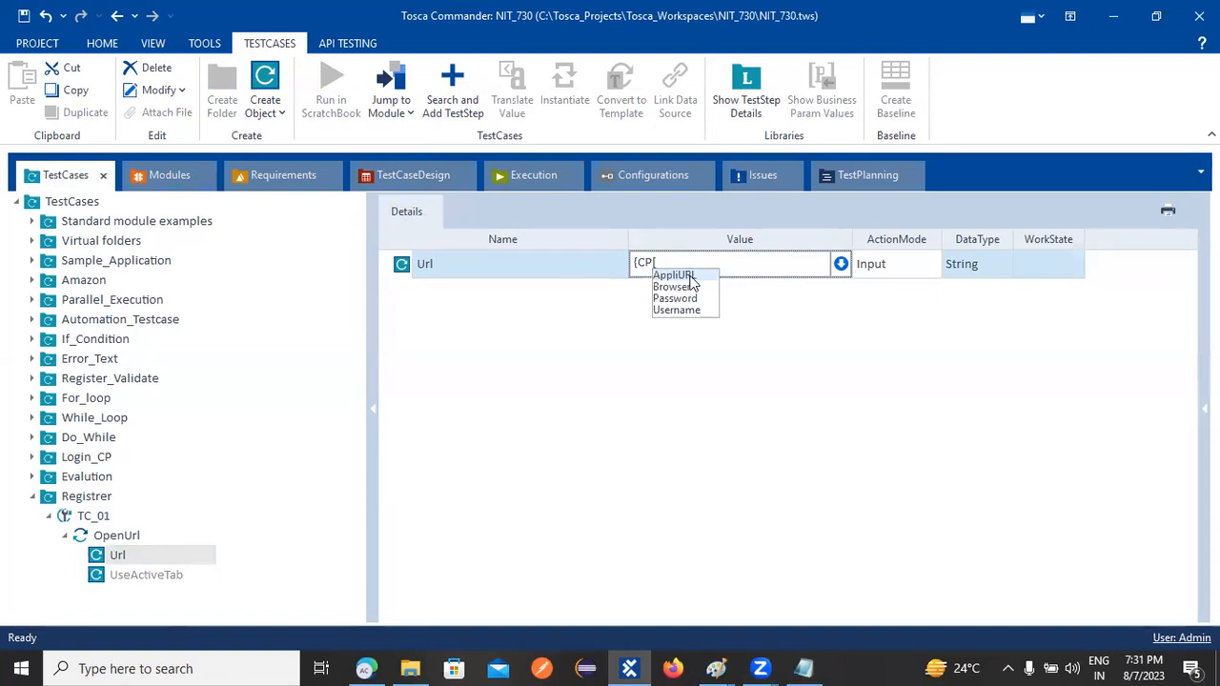
pyautogui.click(686, 275)
pyautogui.click(686, 272)
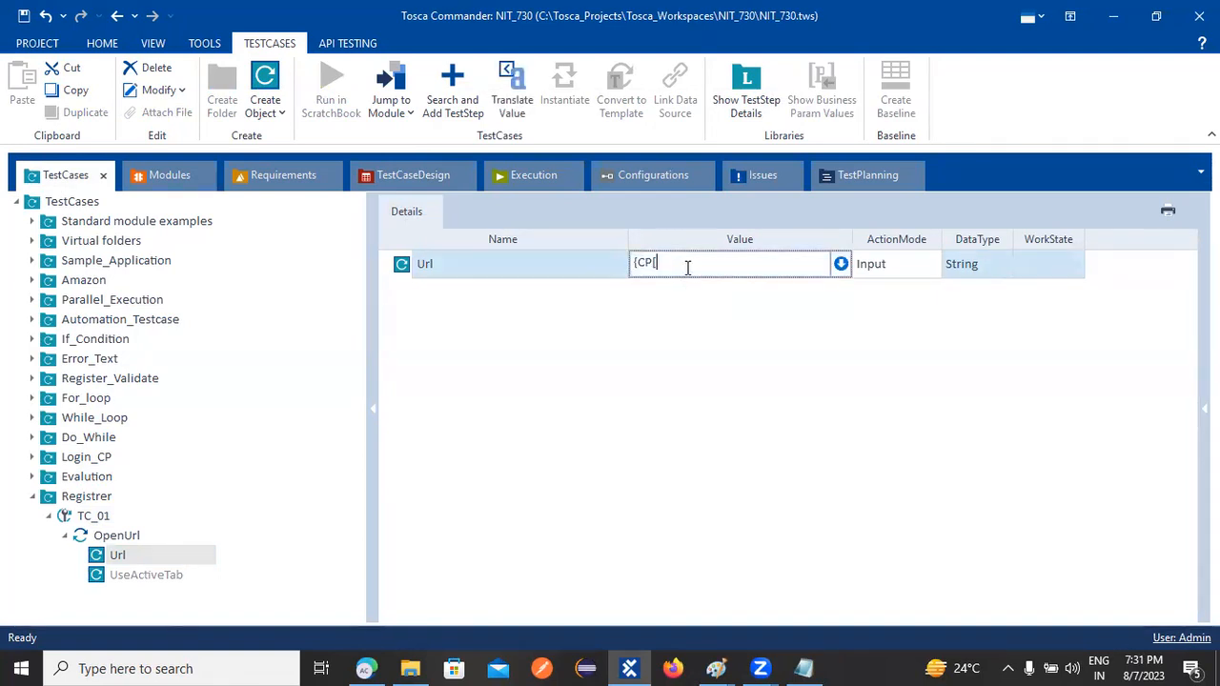
pyautogui.press('BackSpace')
pyautogui.press('BackSpace')
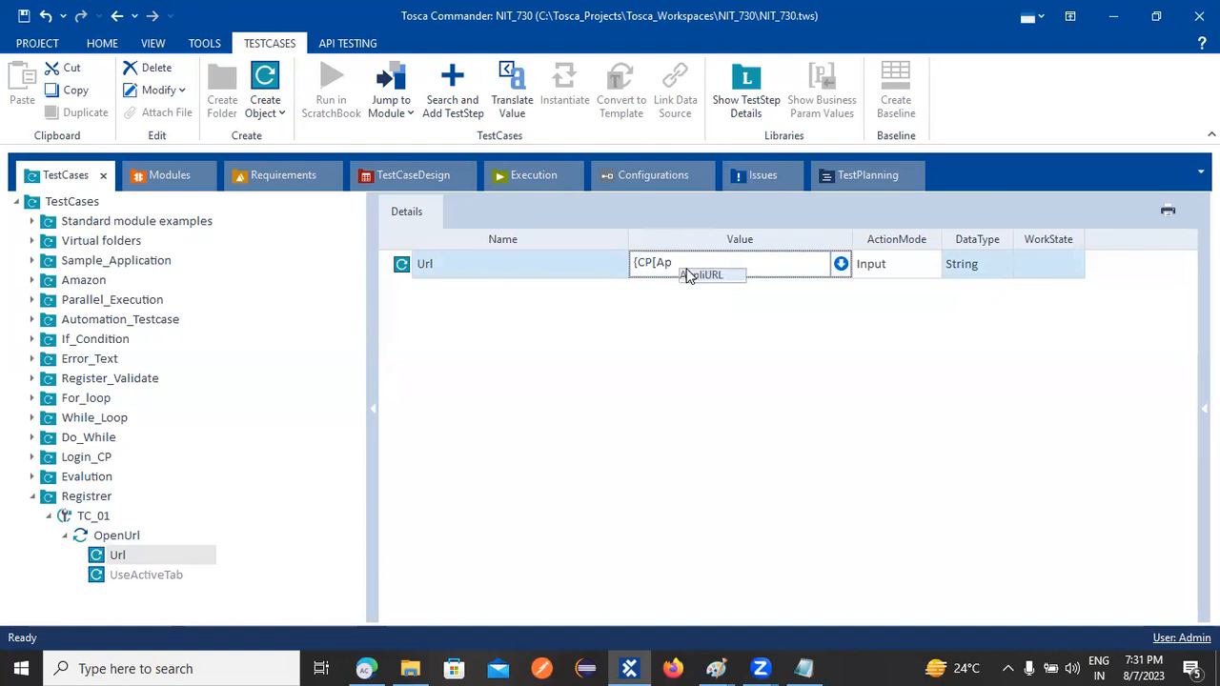
pyautogui.write('pliUR')
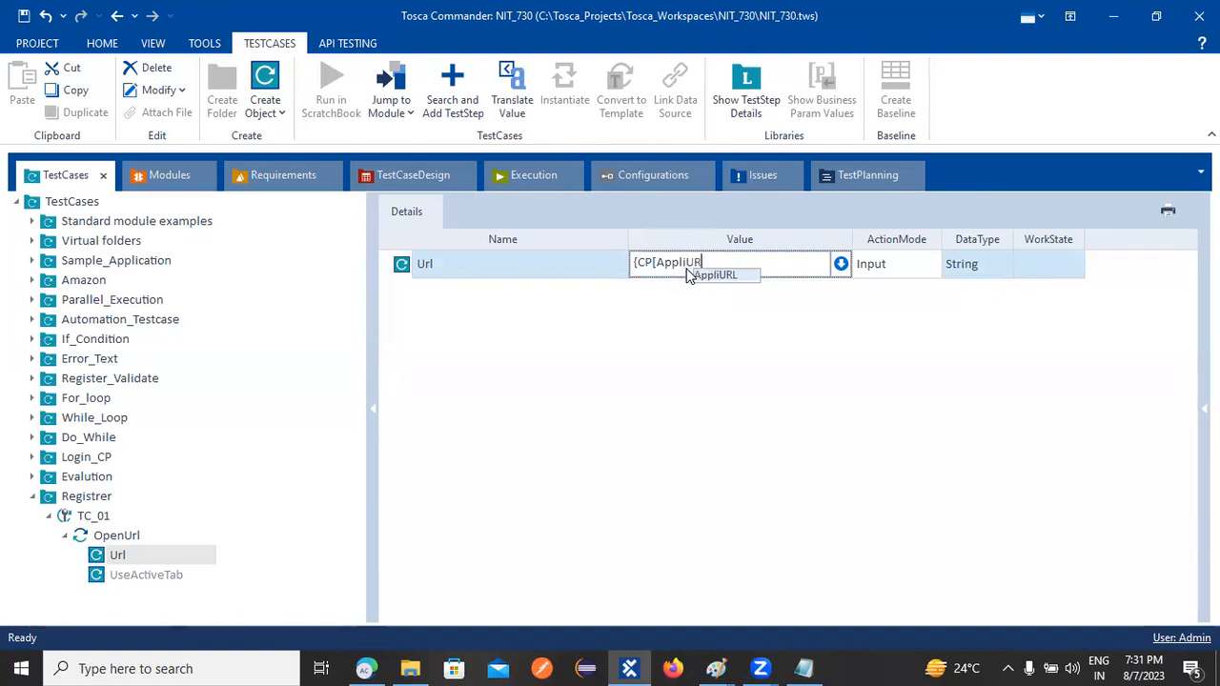
pyautogui.click(705, 274)
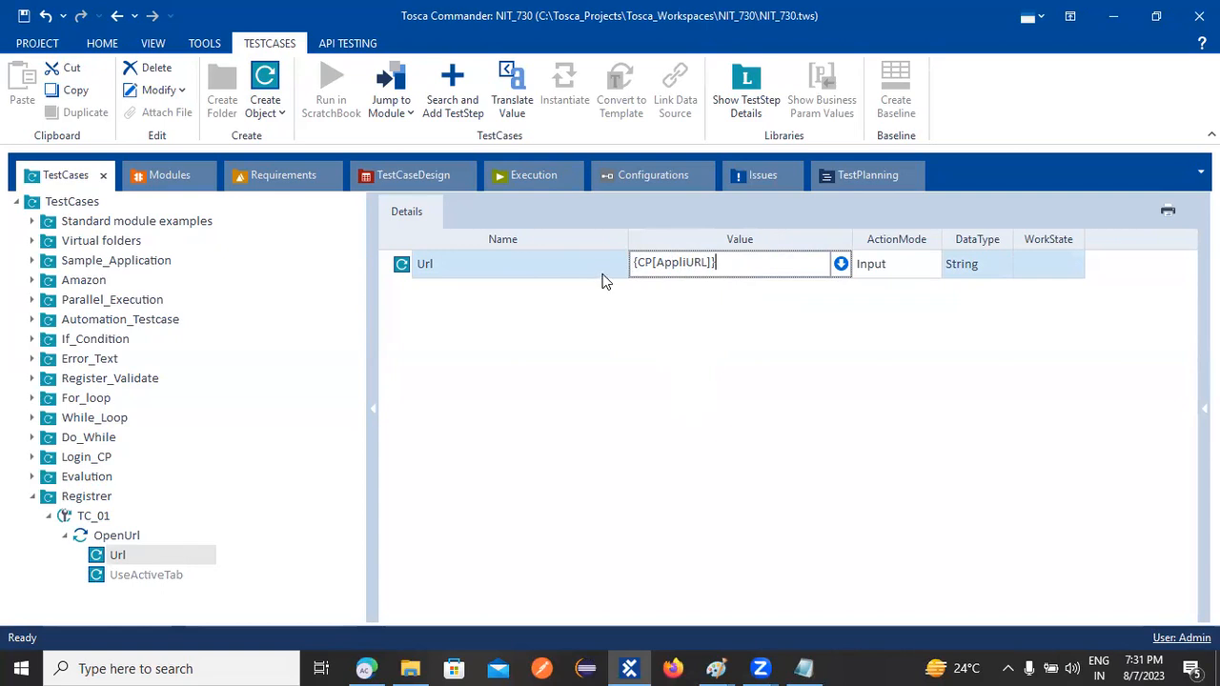
pyautogui.moveTo(727, 258); pyautogui.dragTo(678, 263)
pyautogui.click(651, 264)
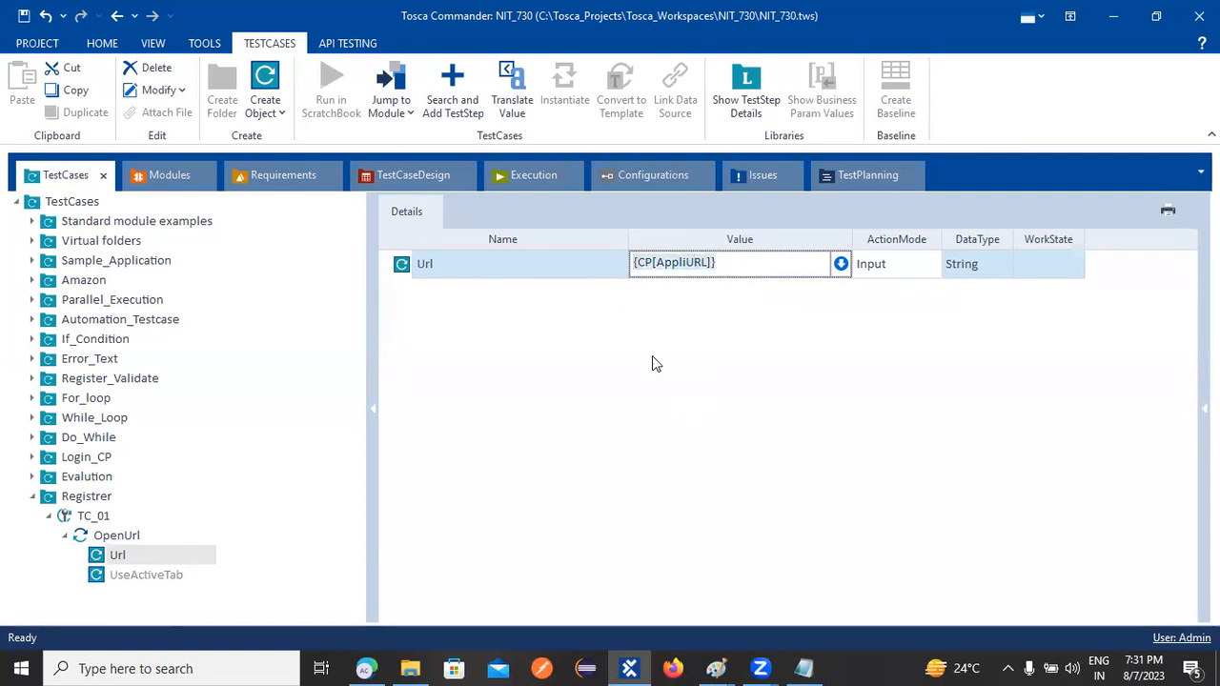
pyautogui.click(680, 416)
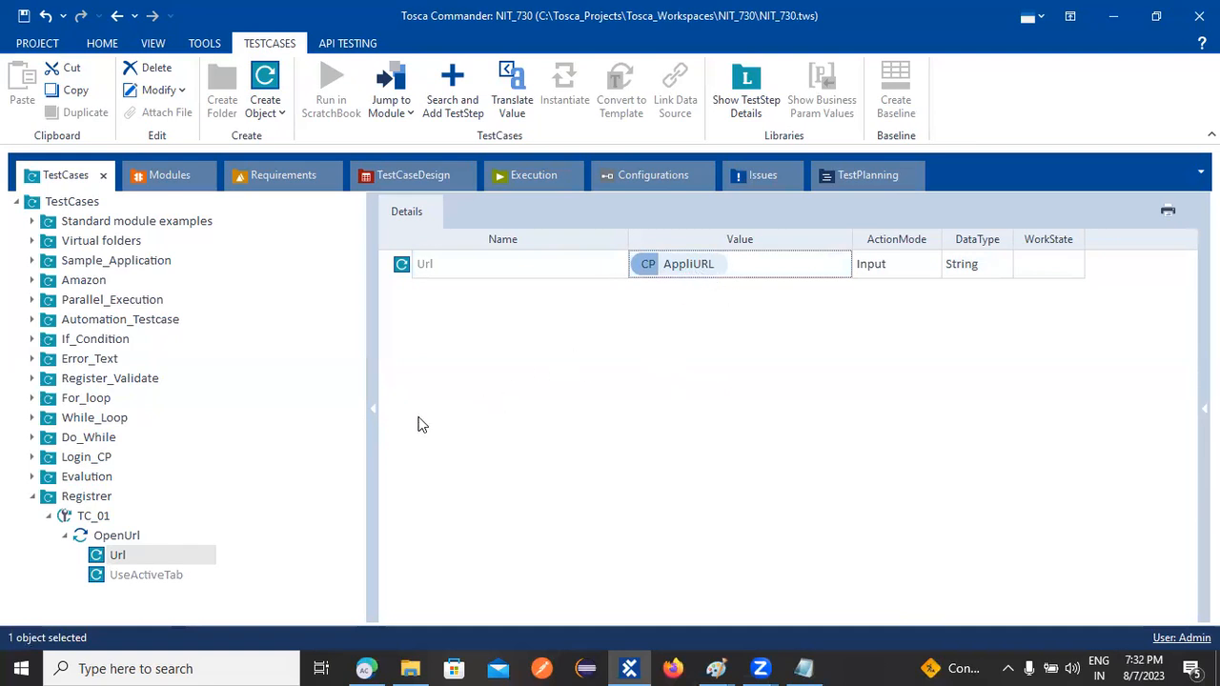
pyautogui.click(65, 536)
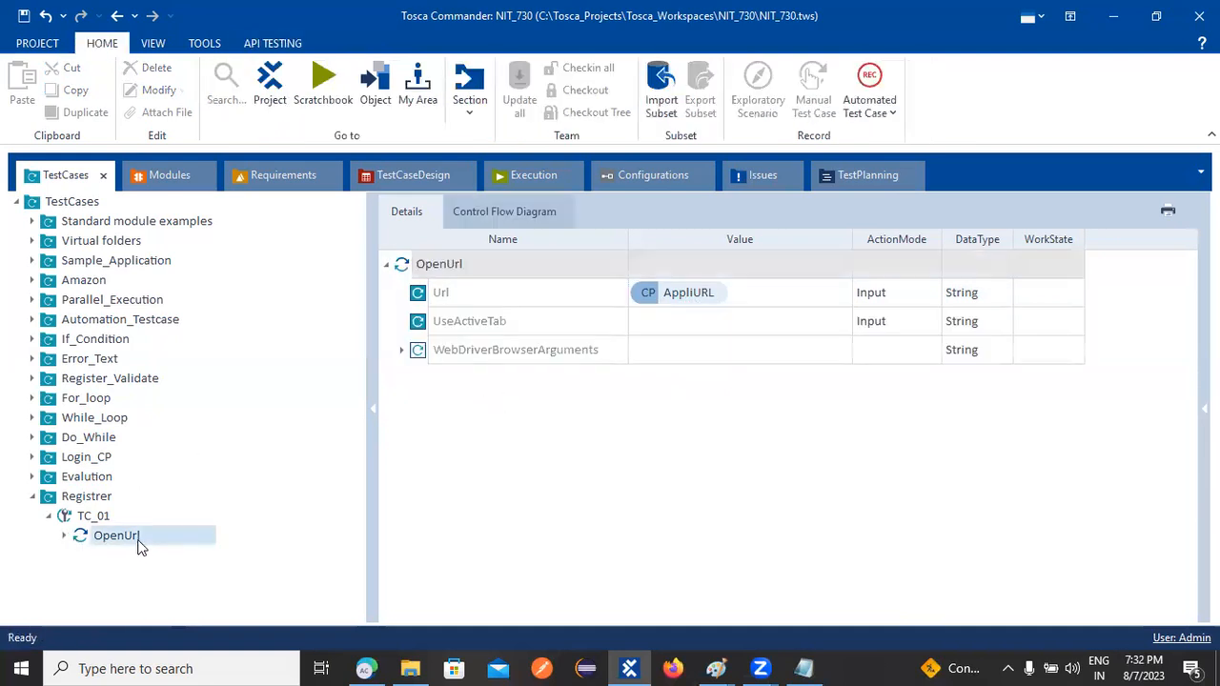
# Search 'tbo' and add a TBox Wait step to TC_01
pyautogui.rightClick(107, 539)
pyautogui.click(80, 531)
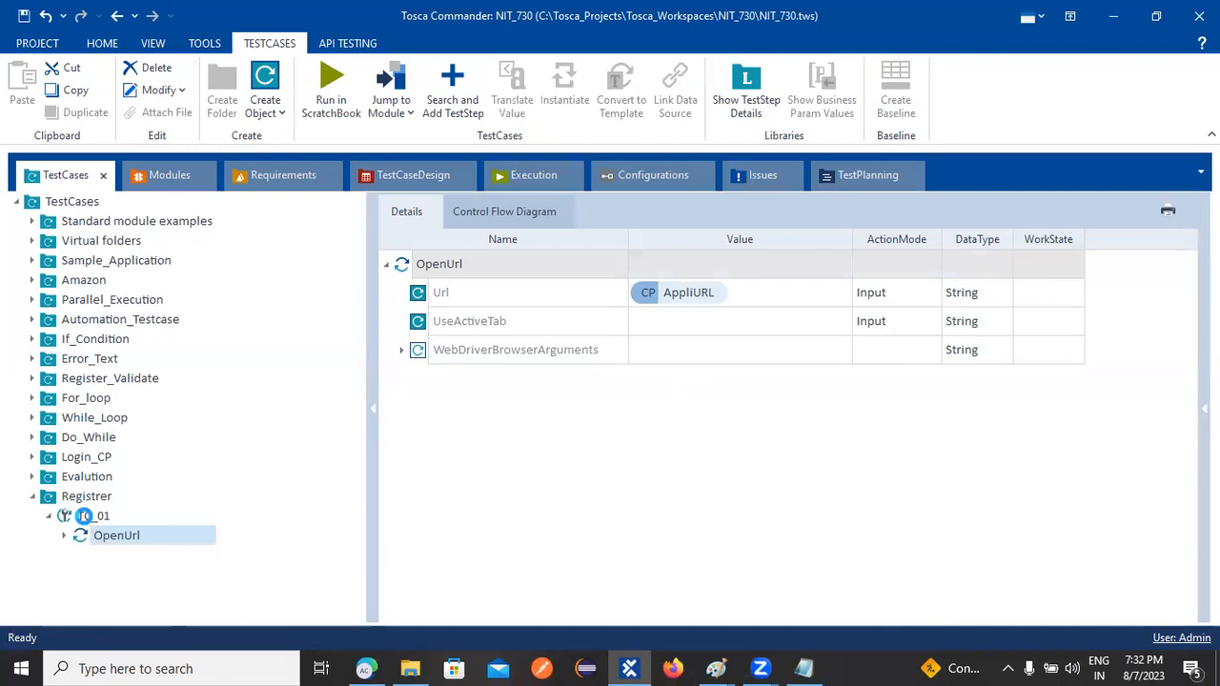
pyautogui.rightClick(84, 515)
pyautogui.click(176, 636)
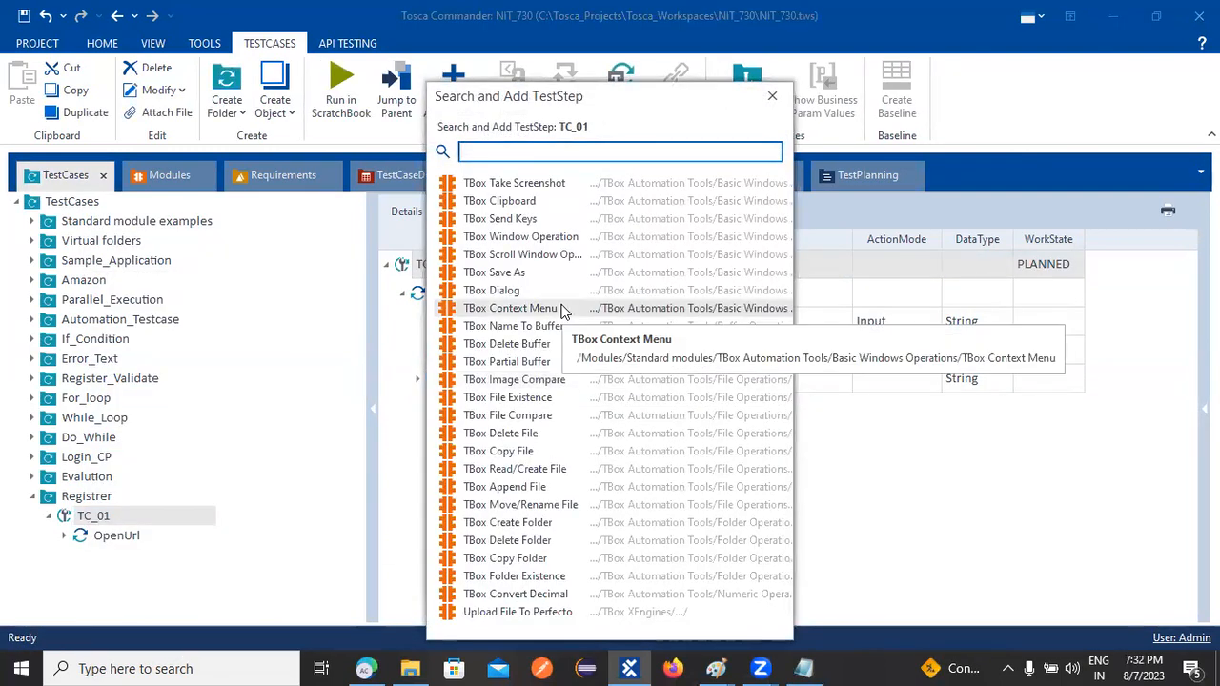
pyautogui.write('tbo')
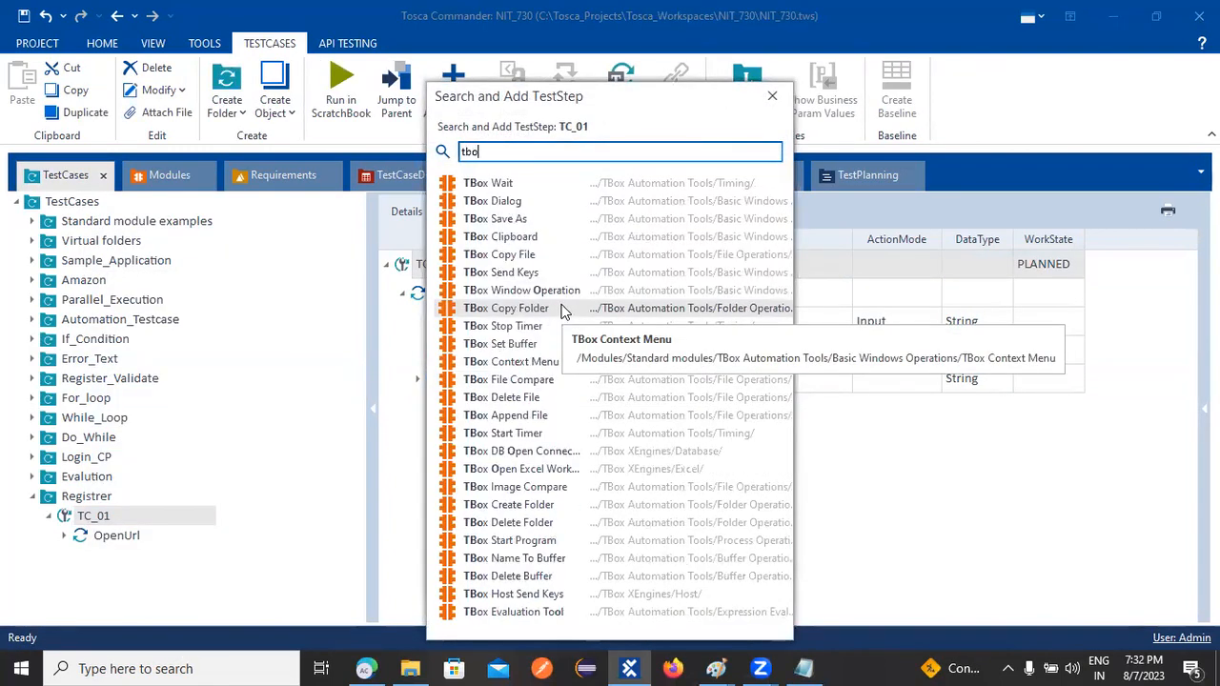
pyautogui.doubleClick(521, 185)
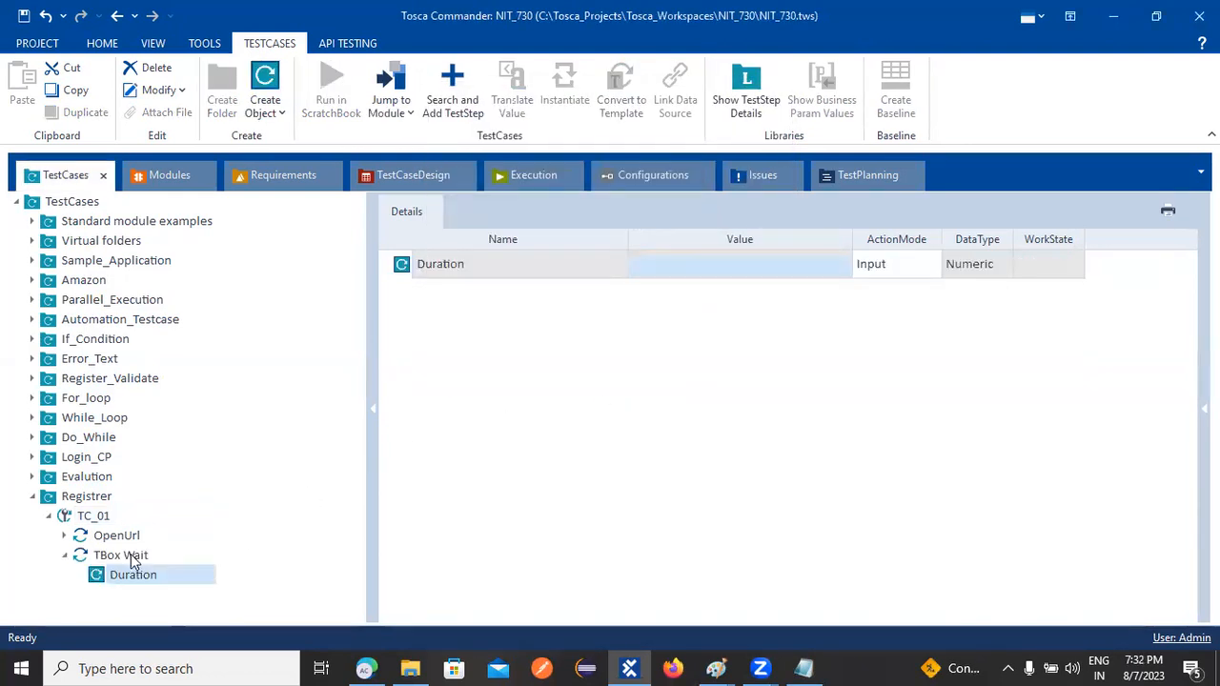
# Set the TBox Wait step's Duration value to 7000
pyautogui.click(131, 556)
pyautogui.click(141, 578)
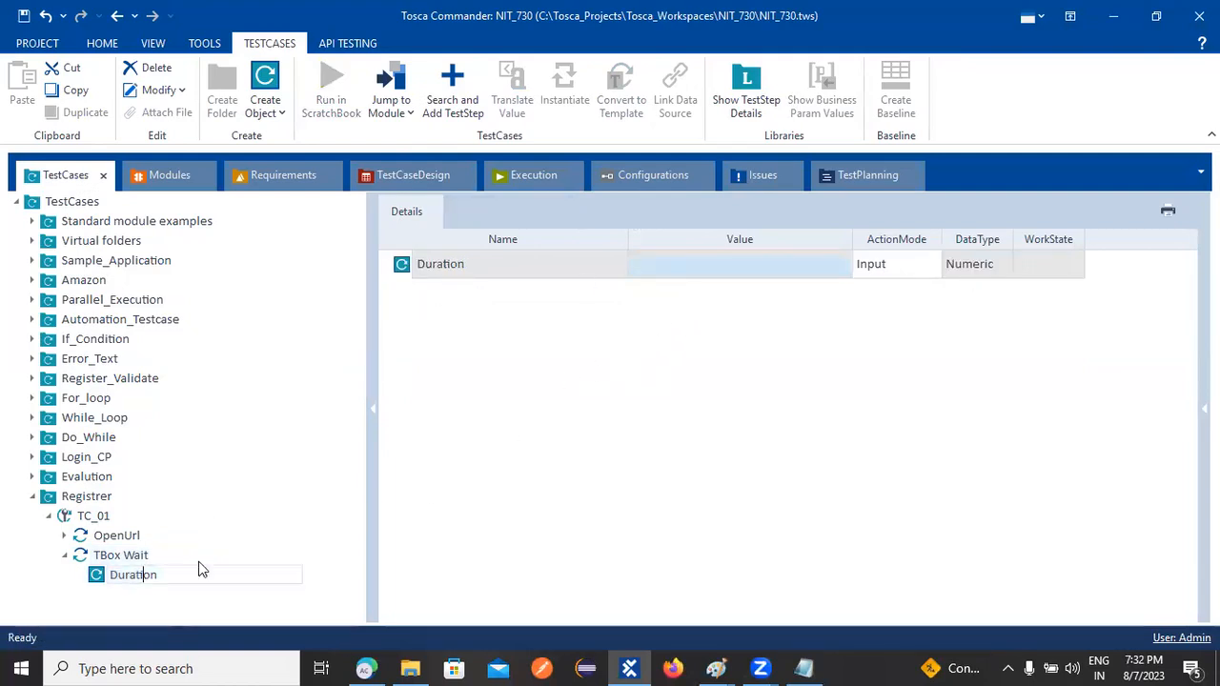
pyautogui.click(683, 267)
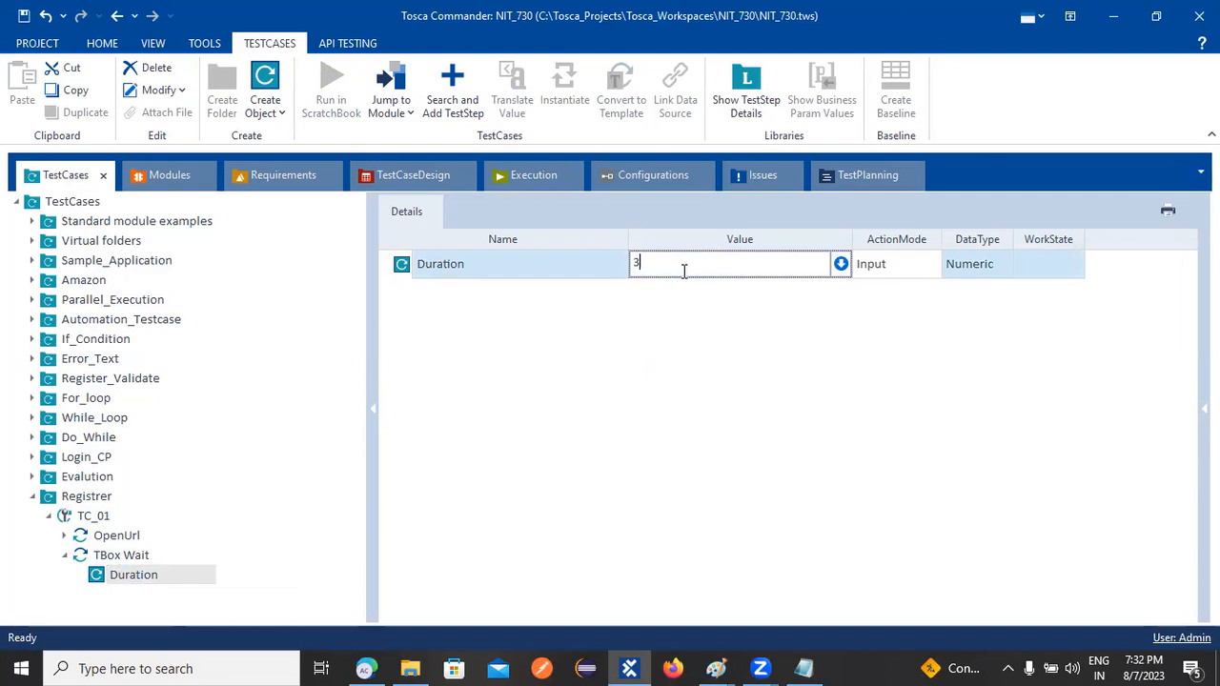
pyautogui.press('BackSpace')
pyautogui.press('BackSpace')
pyautogui.write('7')
pyautogui.click(600, 399)
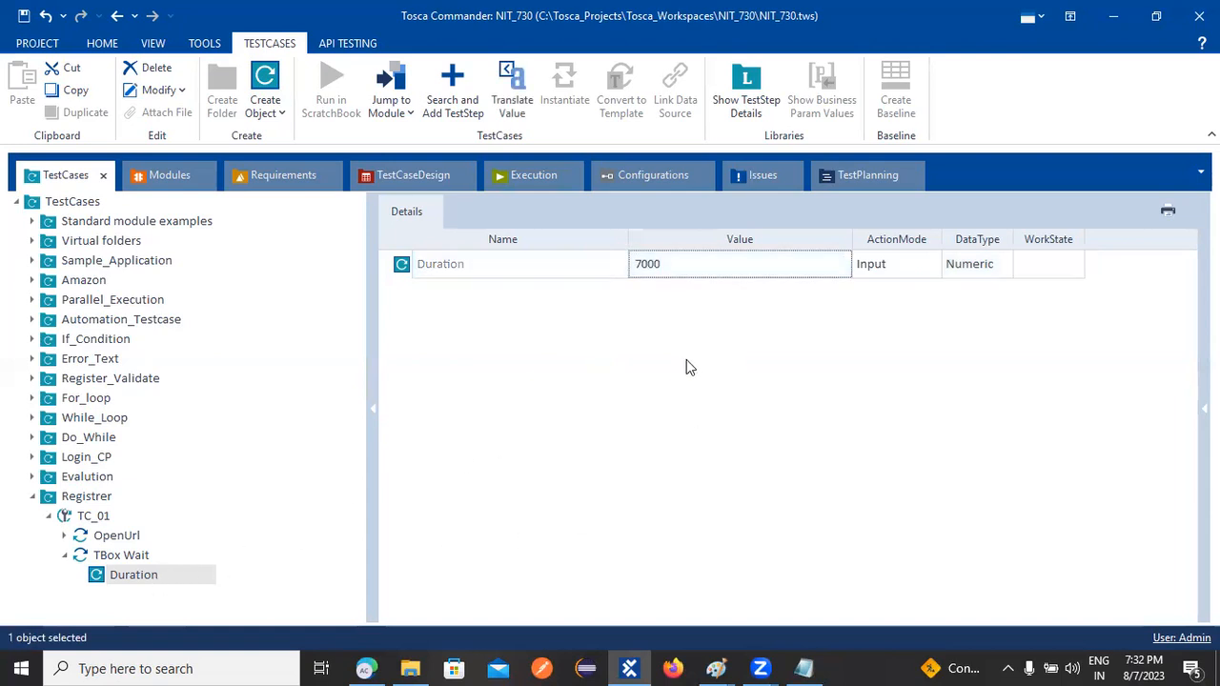
pyautogui.click(67, 560)
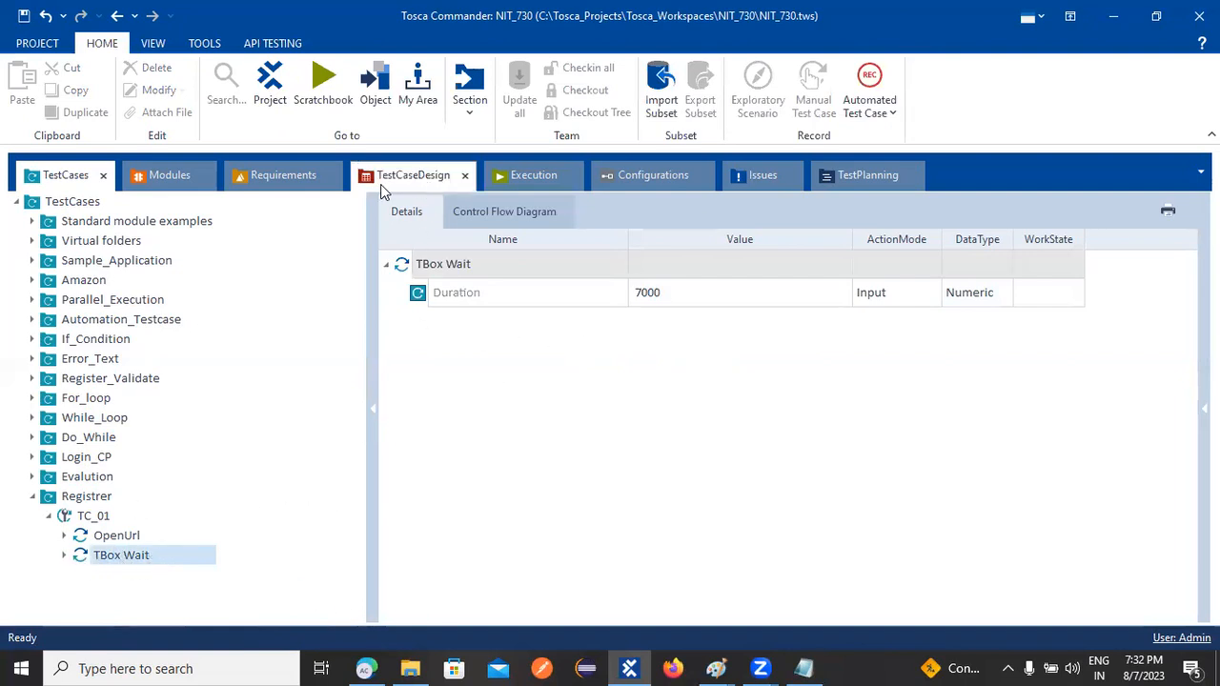
# Drag the Demo Web Shop module from Valid and Invalid into TC_01 as a step
pyautogui.click(168, 174)
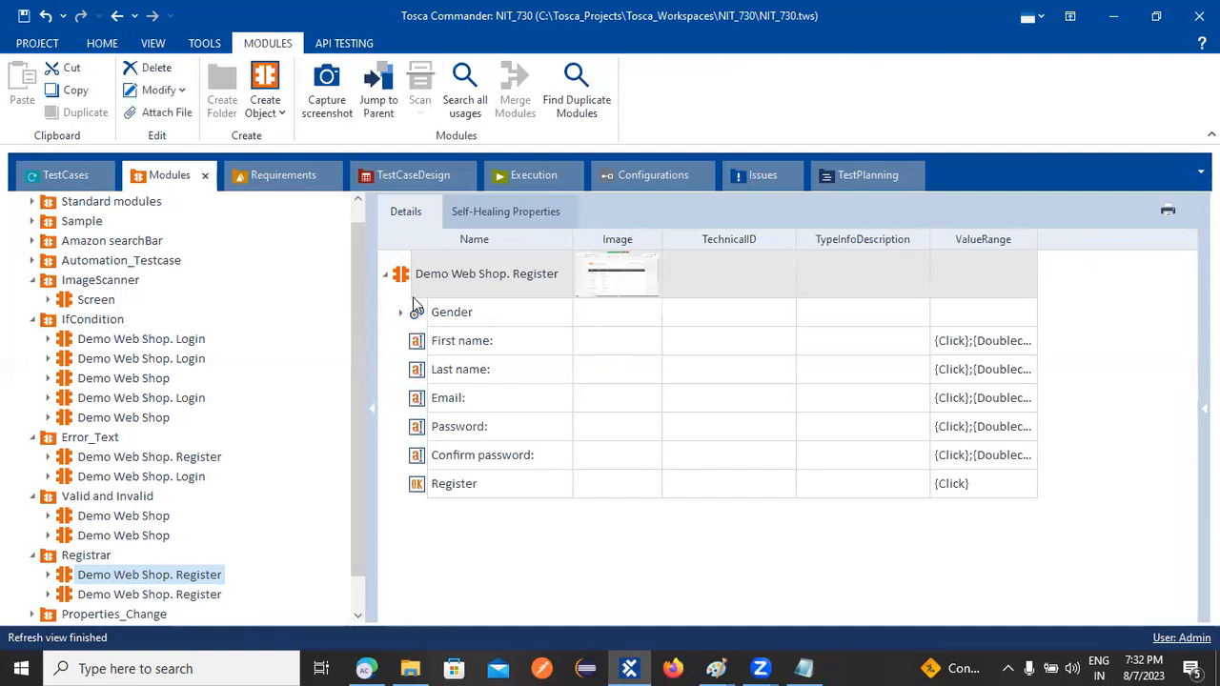
pyautogui.click(88, 536)
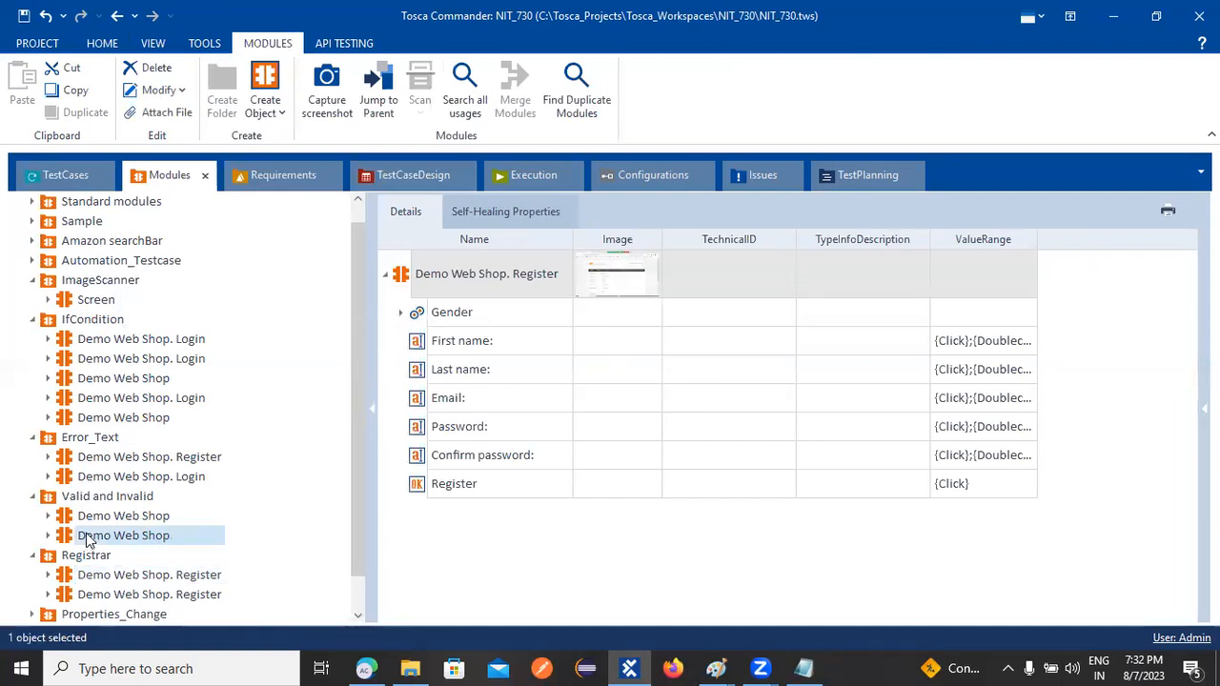
pyautogui.click(400, 312)
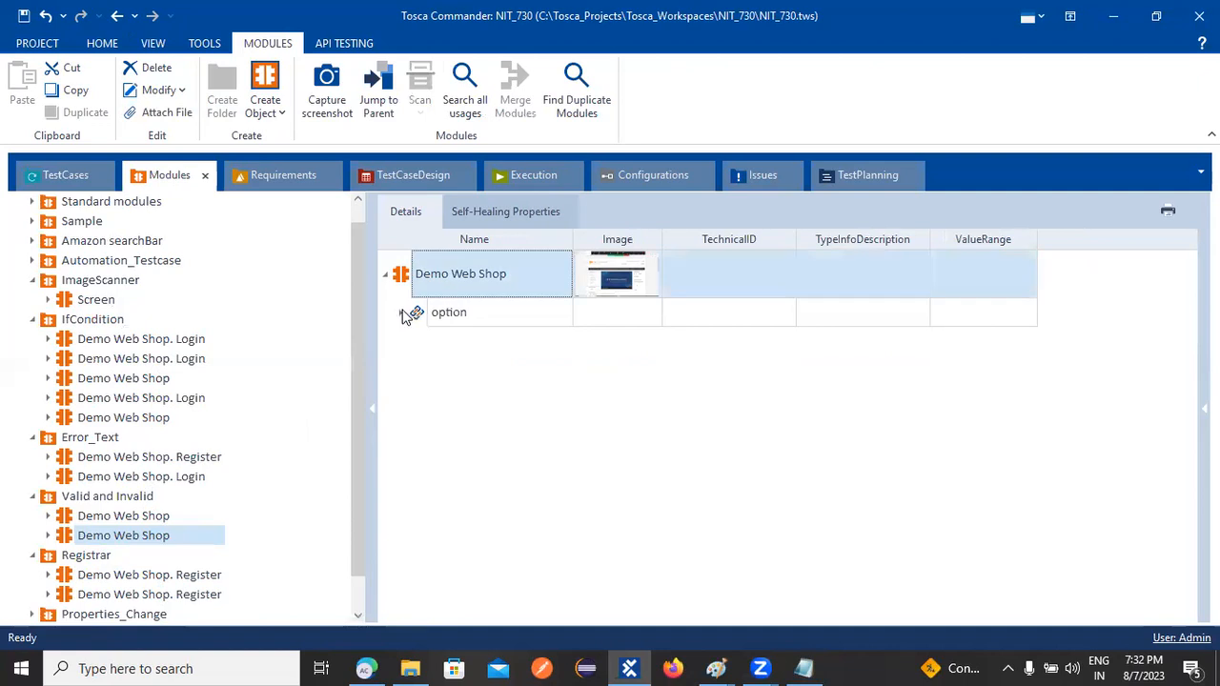
pyautogui.click(400, 315)
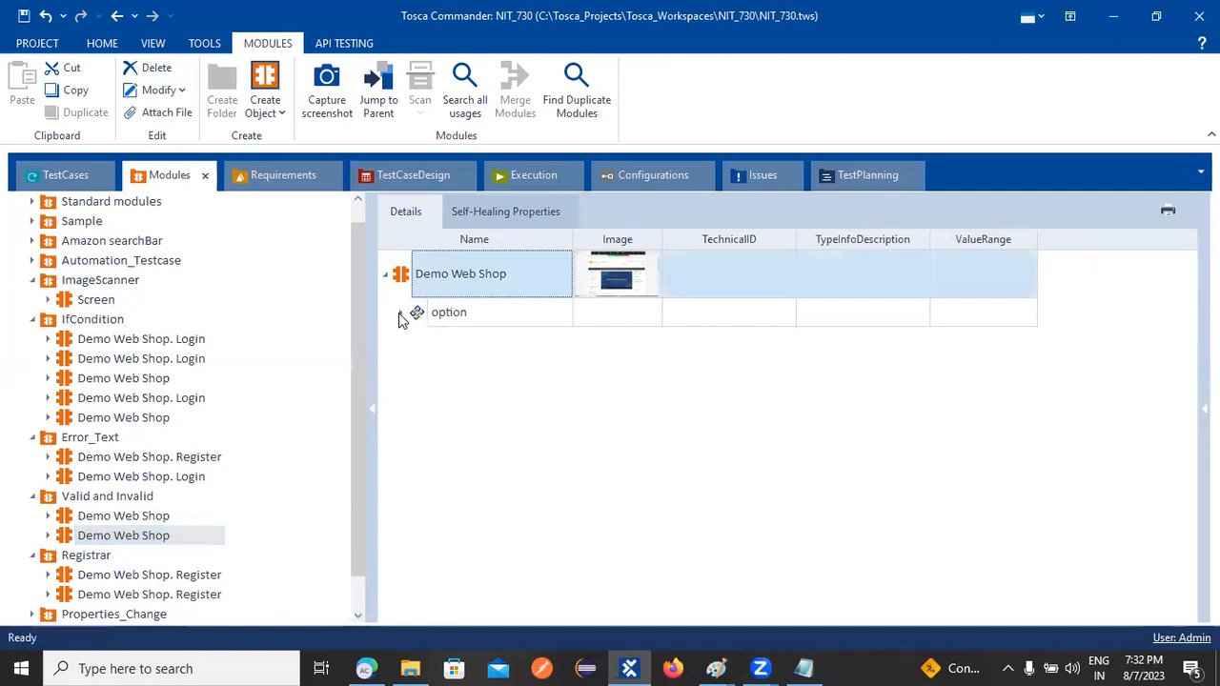
pyautogui.click(114, 534)
pyautogui.moveTo(62, 538)
pyautogui.mouseDown()
pyautogui.moveTo(182, 310)
pyautogui.moveTo(69, 164)
pyautogui.moveTo(98, 481)
pyautogui.moveTo(65, 534)
pyautogui.moveTo(63, 514)
pyautogui.mouseUp()
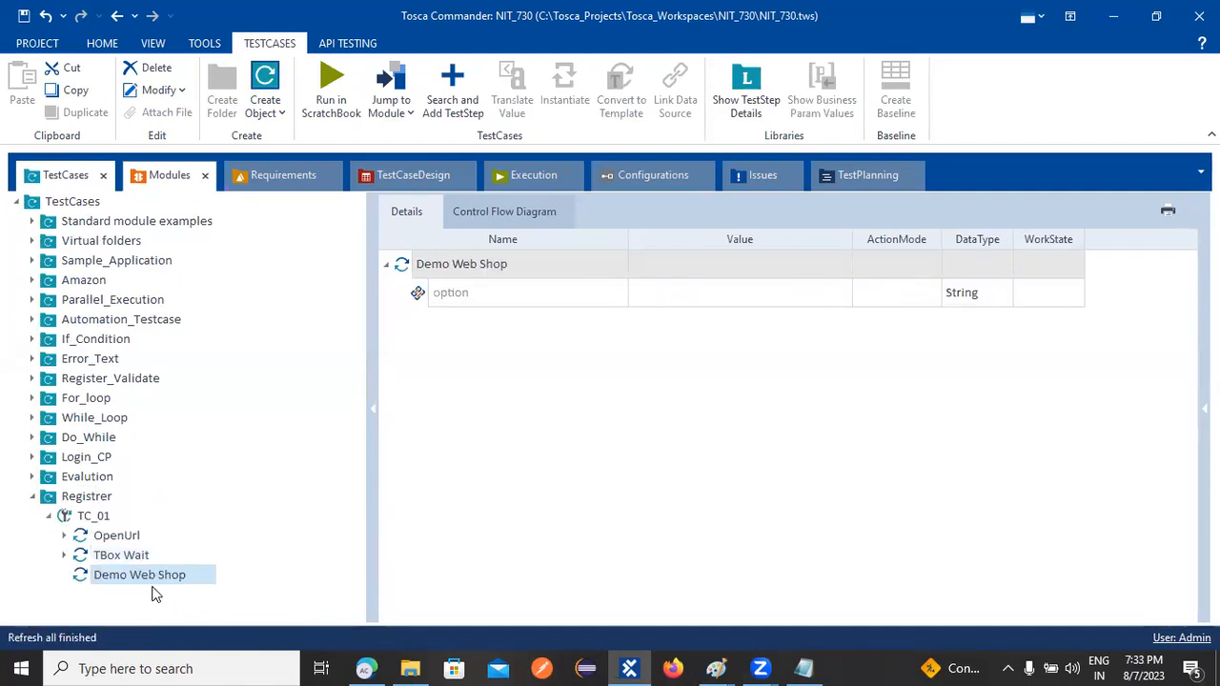
# Set the Demo Web Shop step's option value to Log in
pyautogui.click(723, 292)
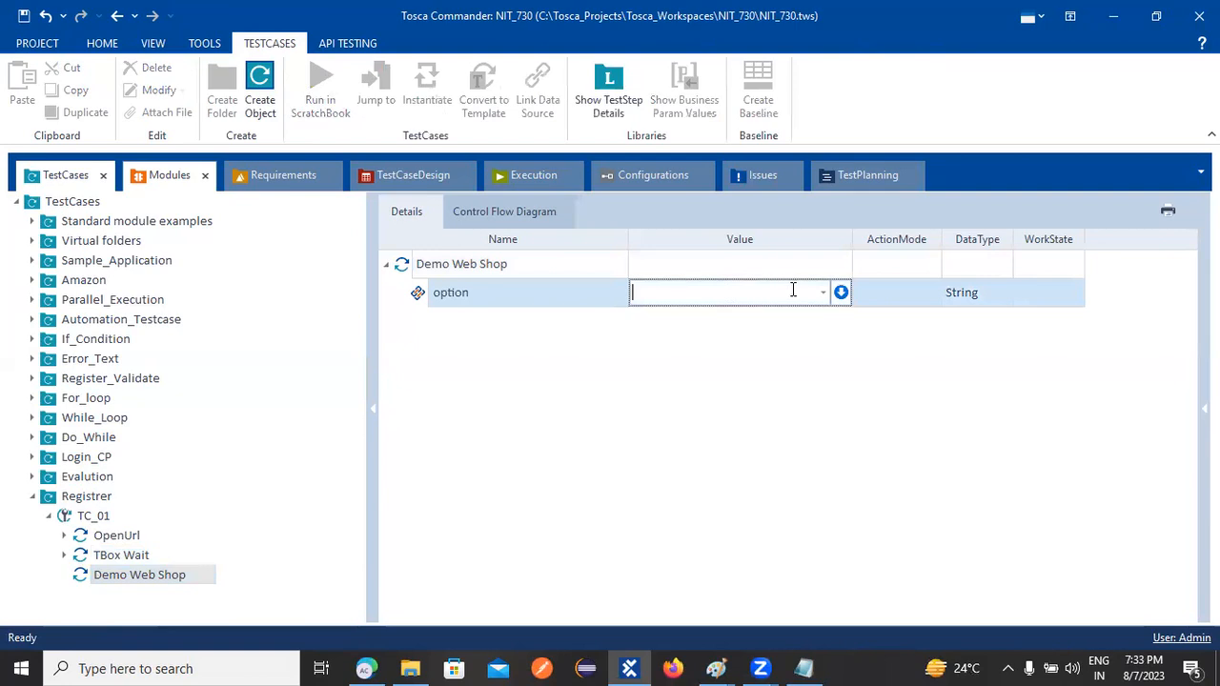
pyautogui.click(829, 295)
pyautogui.click(651, 334)
pyautogui.click(653, 367)
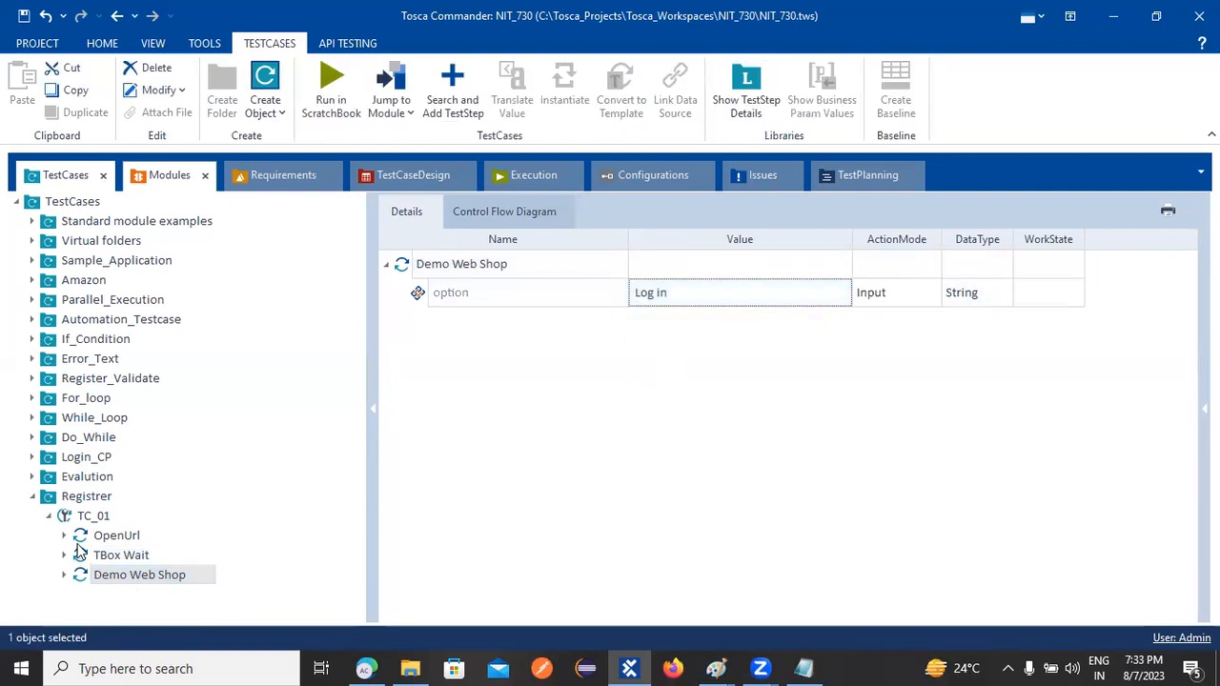
pyautogui.click(92, 515)
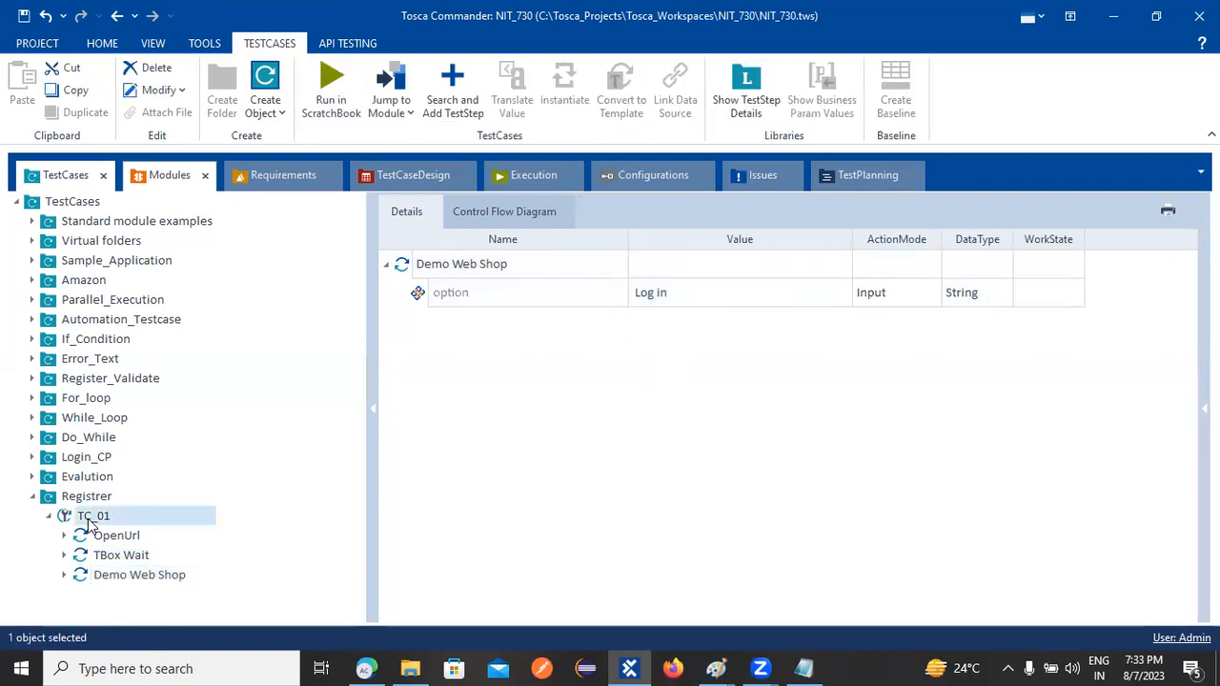
pyautogui.click(272, 181)
pyautogui.click(182, 180)
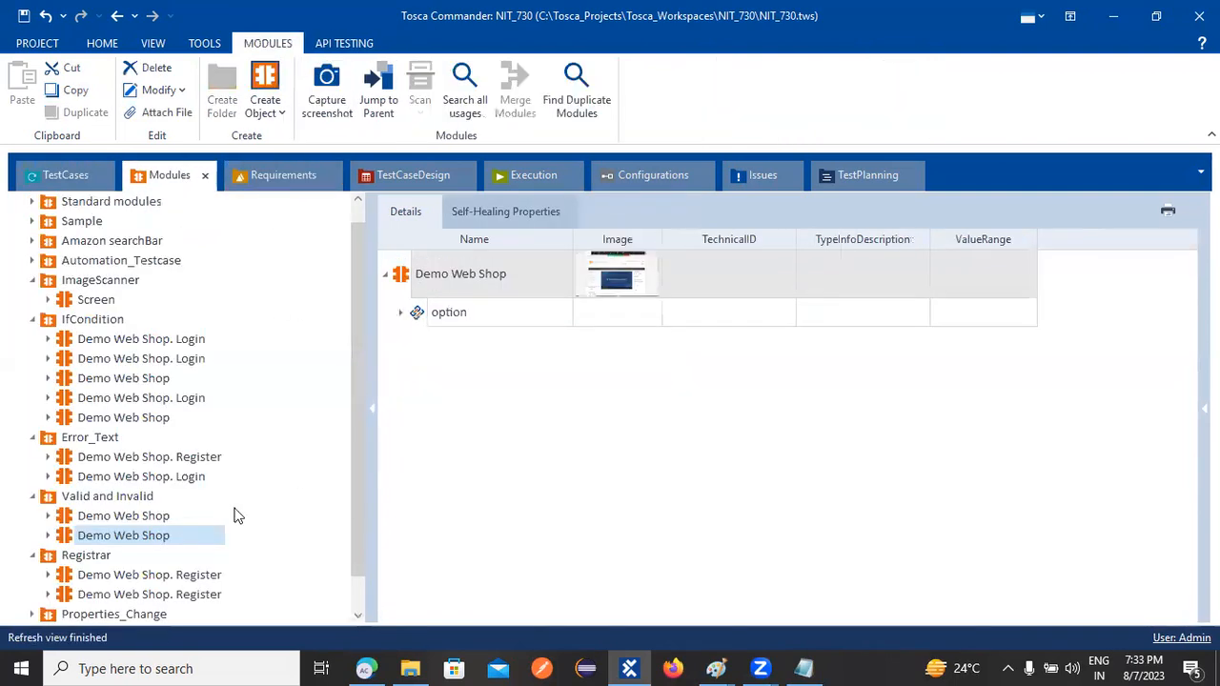
pyautogui.click(174, 574)
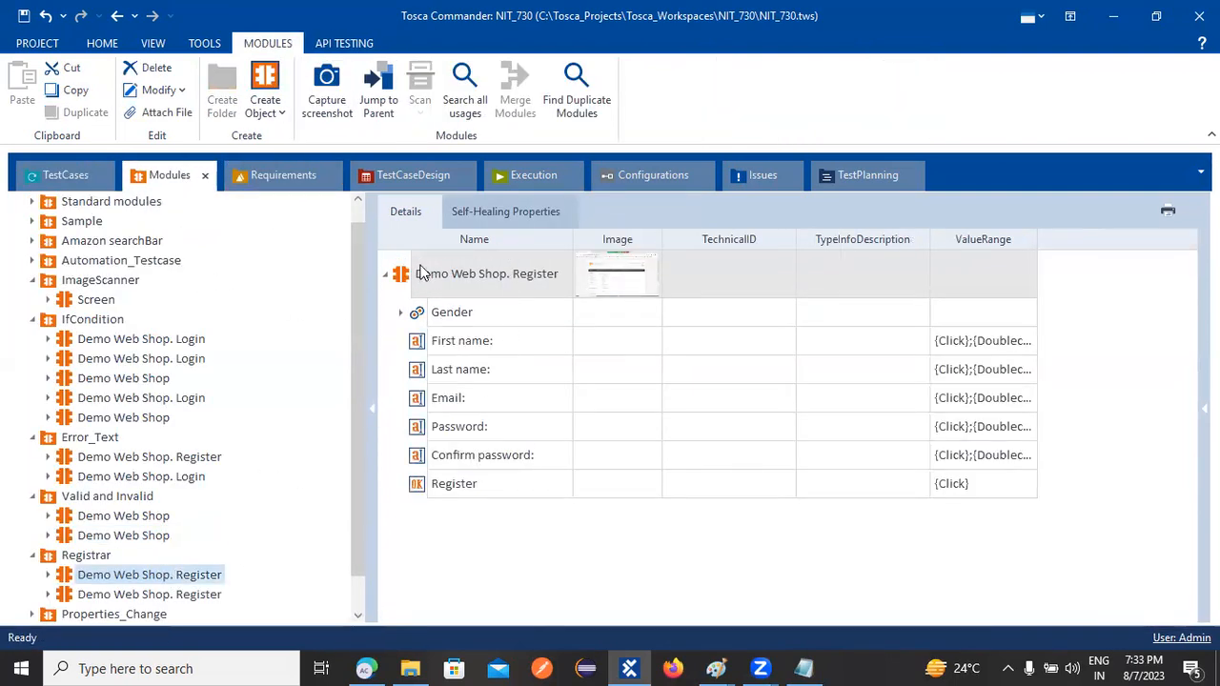
# Add Demo Web Shop. Register into TC_01 and delete the stray empty <New TestCase>
pyautogui.moveTo(407, 280); pyautogui.dragTo(65, 509)
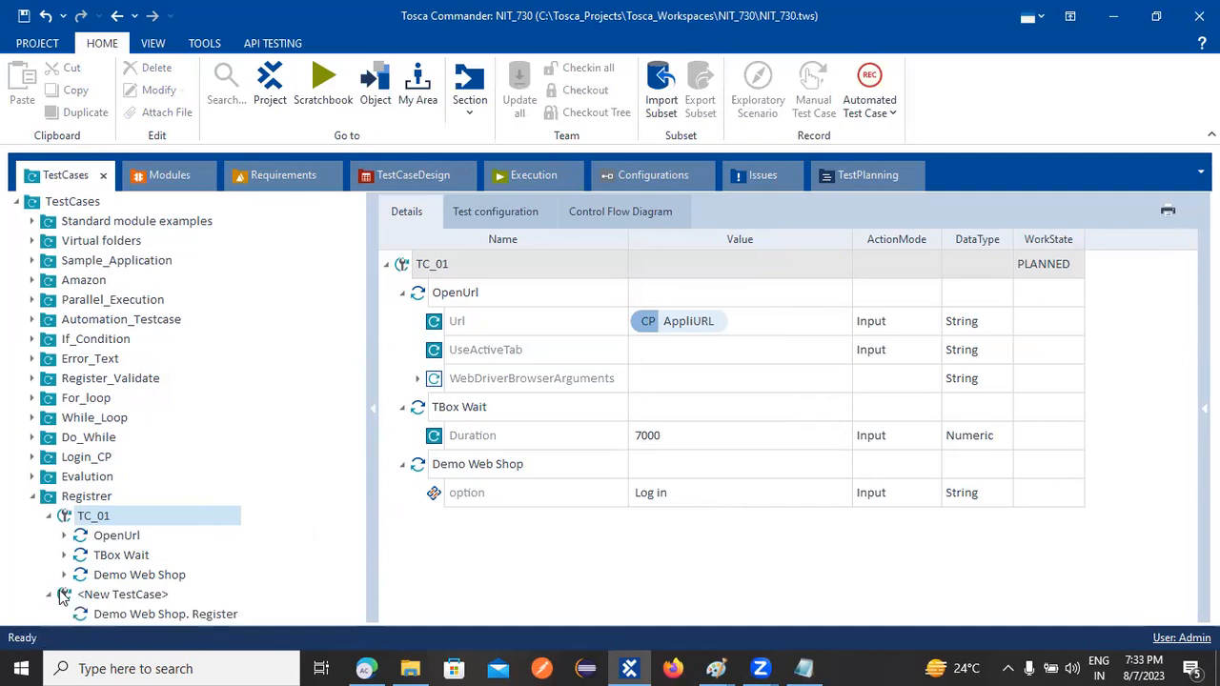
pyautogui.moveTo(88, 616); pyautogui.dragTo(60, 519)
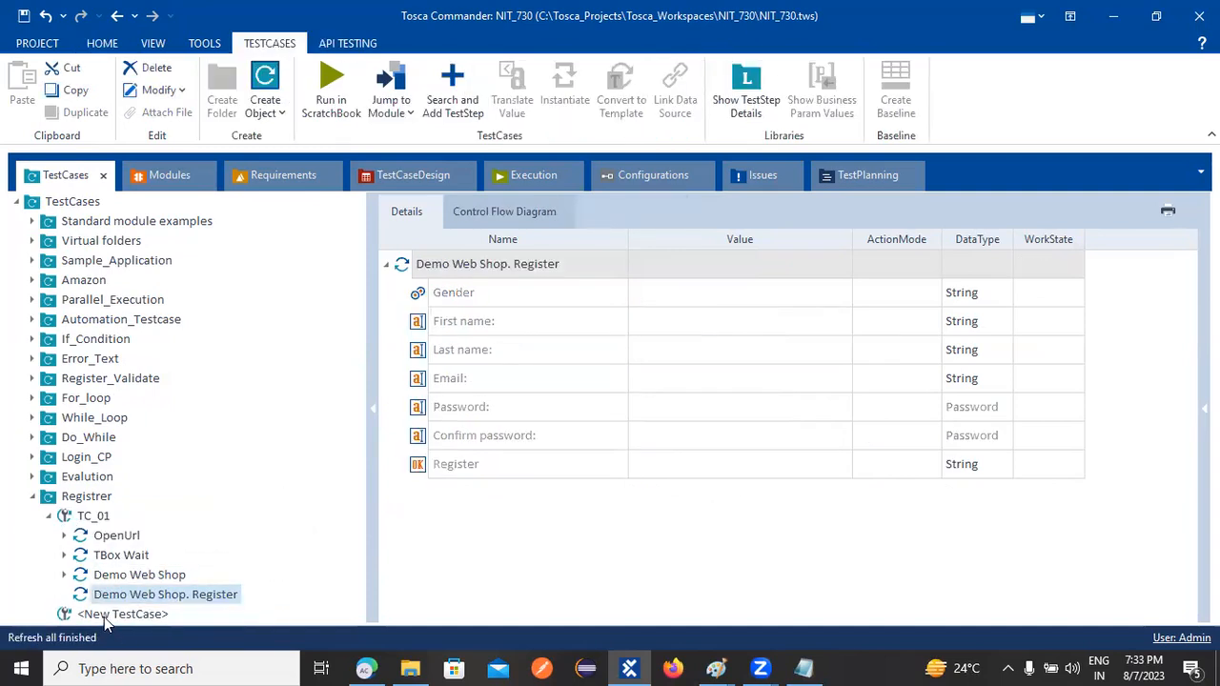
pyautogui.click(108, 615)
pyautogui.rightClick(108, 616)
pyautogui.click(142, 227)
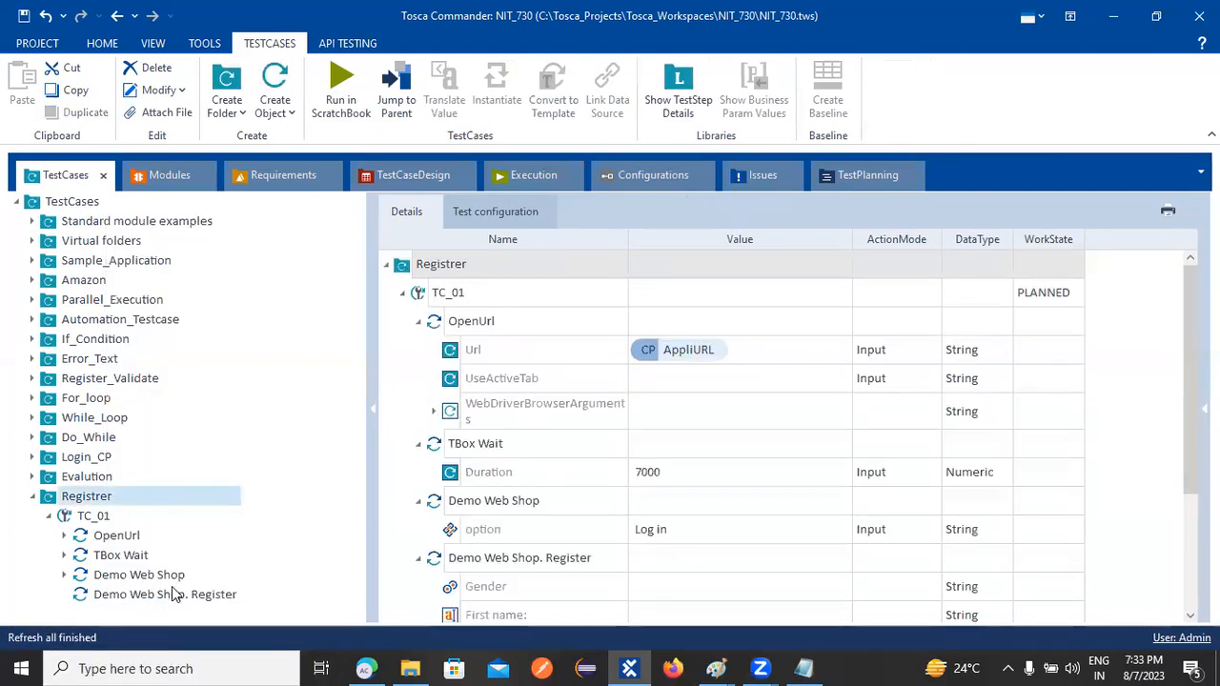
# Set the Register step's Gender value to M, then select the TestCases root
pyautogui.click(186, 594)
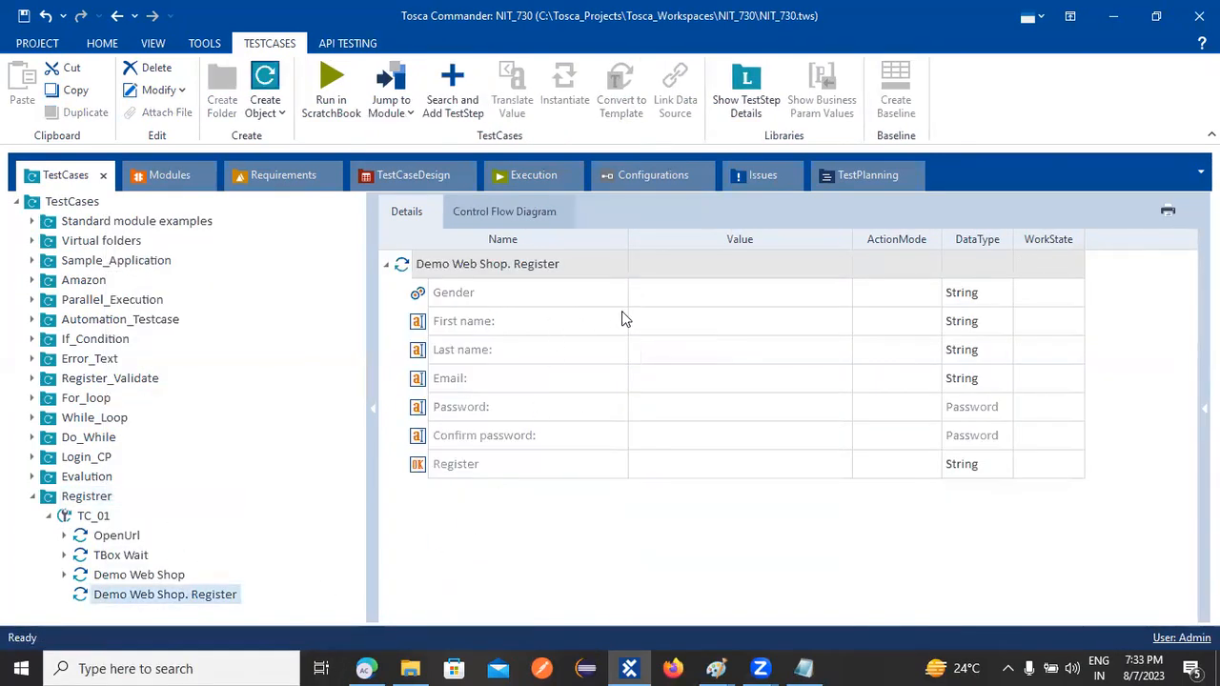
pyautogui.click(667, 292)
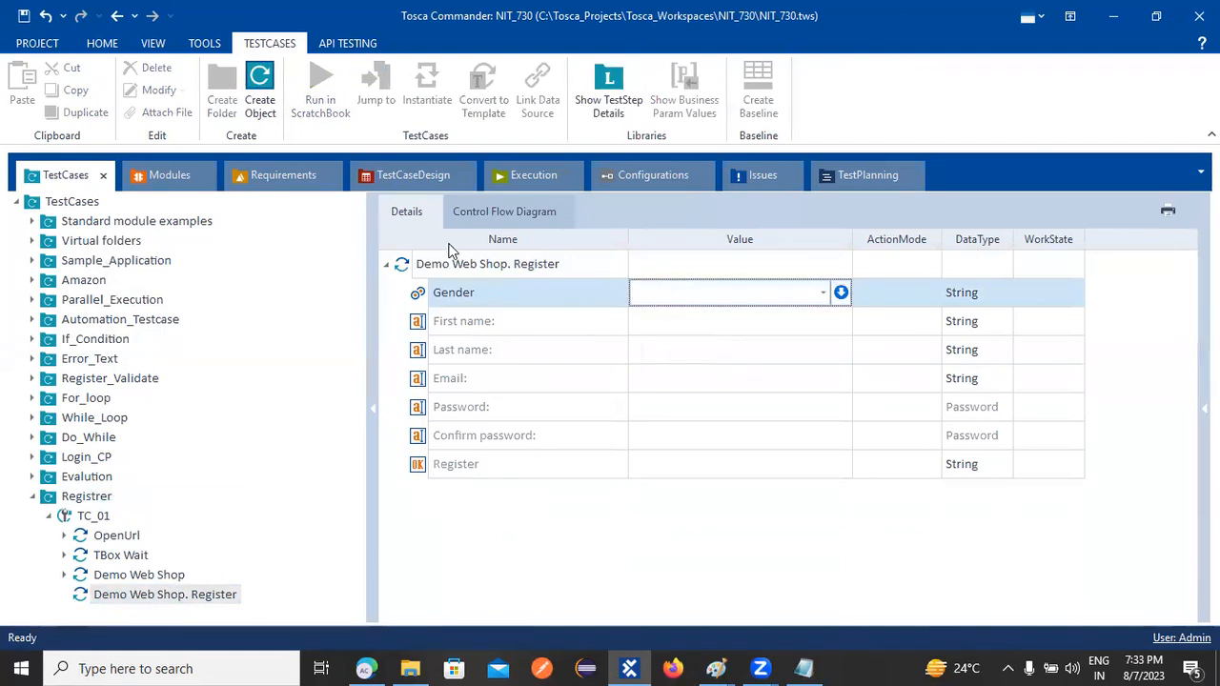
pyautogui.click(823, 291)
pyautogui.click(654, 327)
pyautogui.click(655, 321)
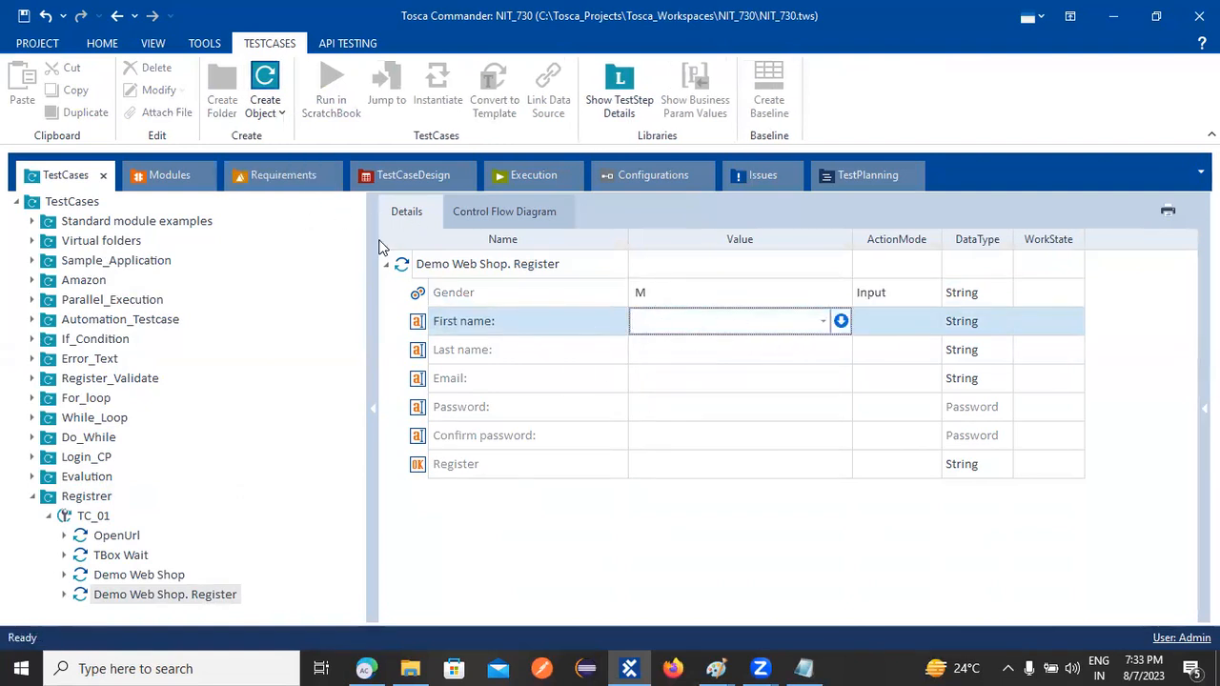
pyautogui.click(652, 176)
pyautogui.click(61, 176)
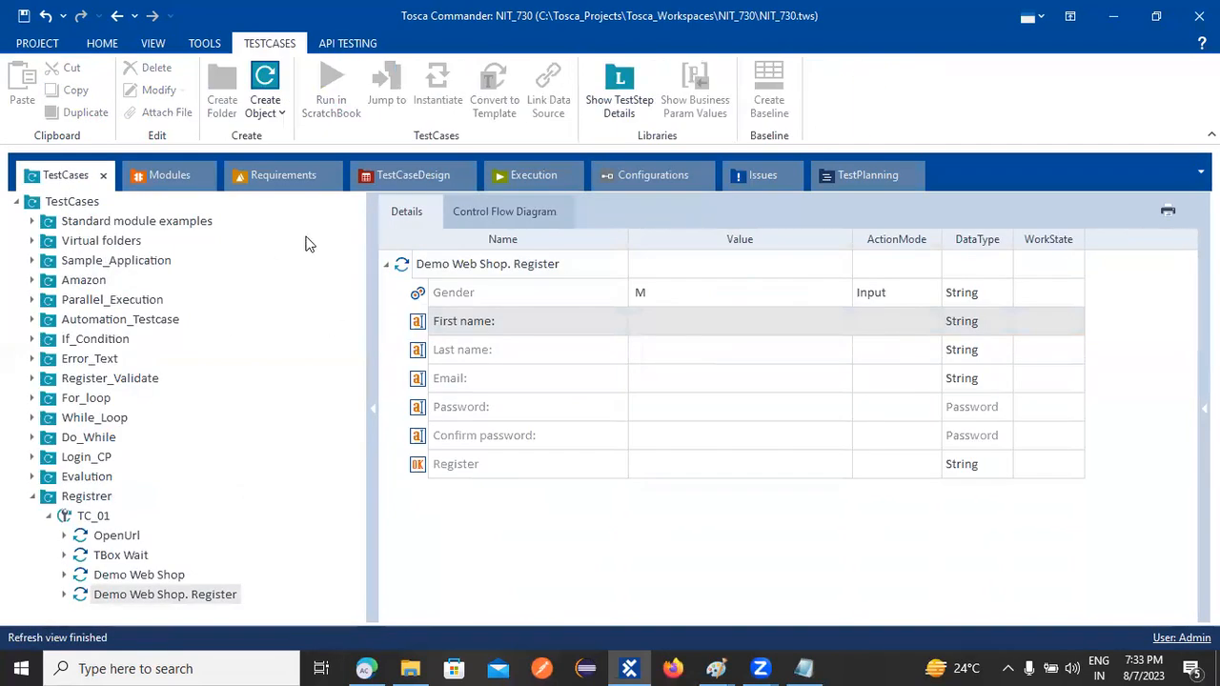
pyautogui.click(65, 202)
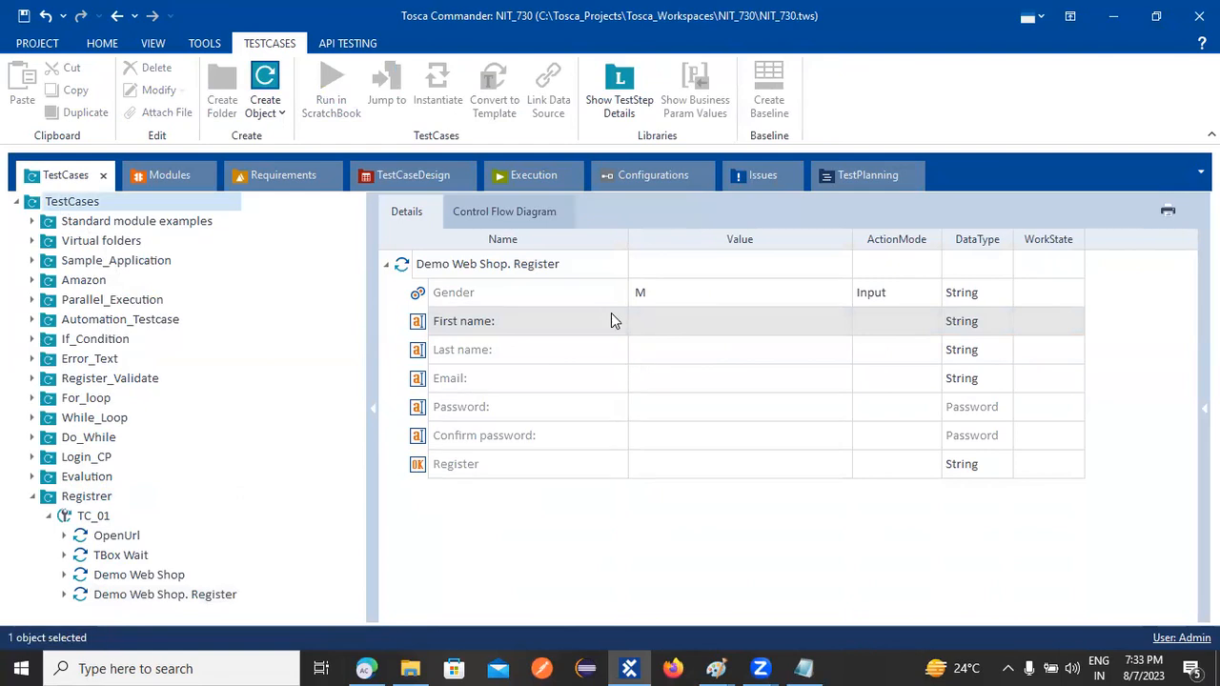
# Add three new test configuration parameters to the TestCases root folder
pyautogui.click(496, 212)
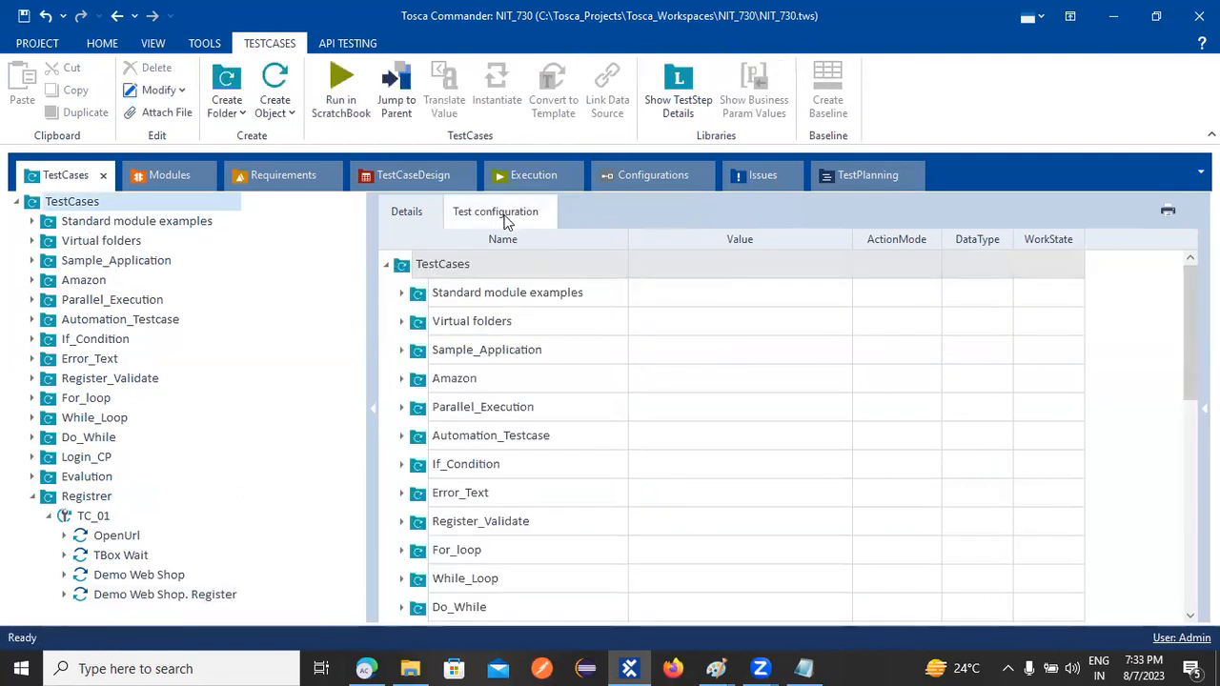
pyautogui.rightClick(446, 273)
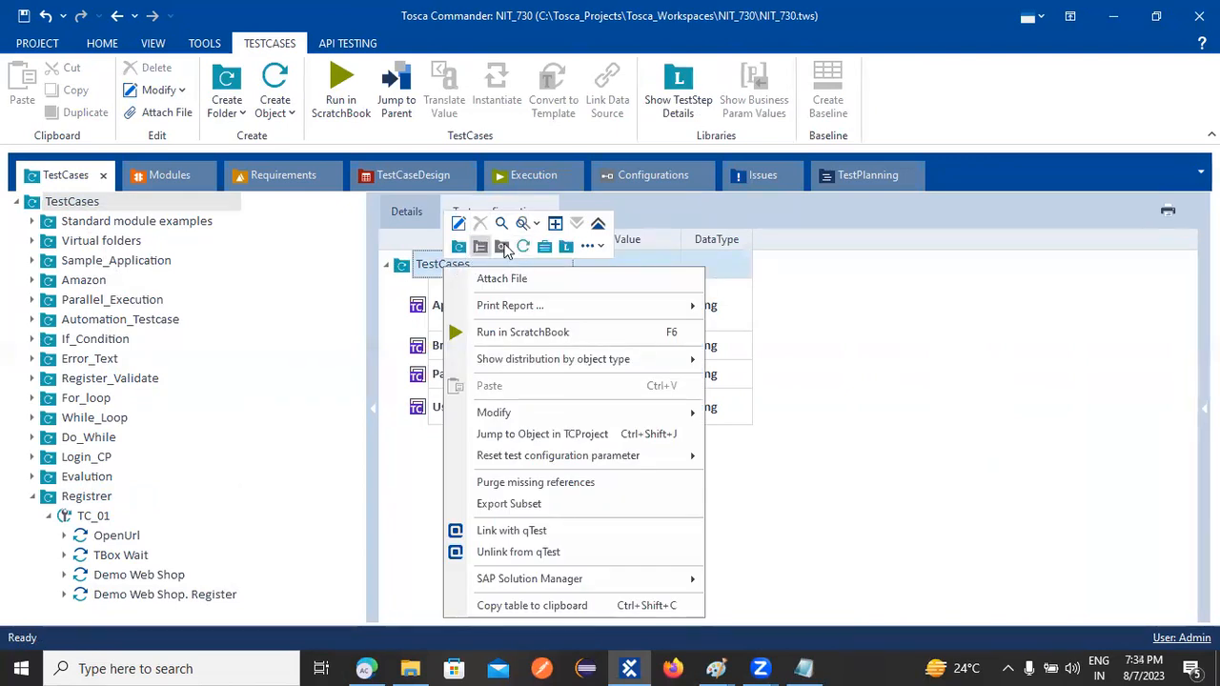
pyautogui.click(599, 251)
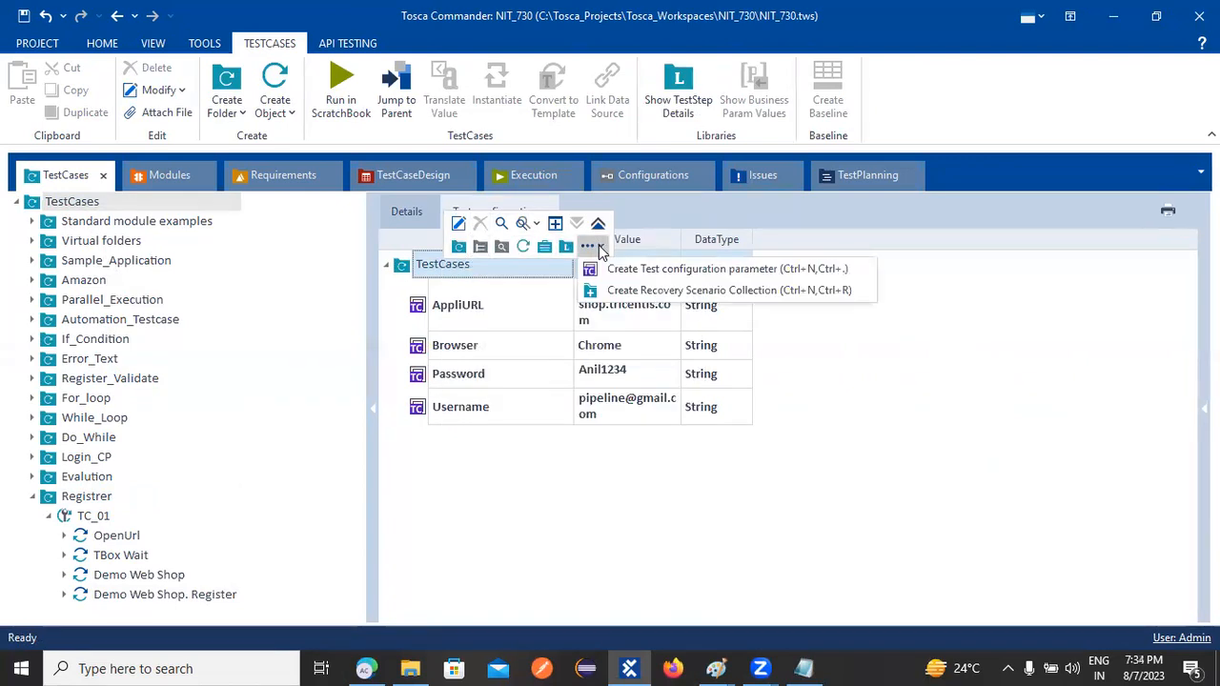
pyautogui.click(620, 266)
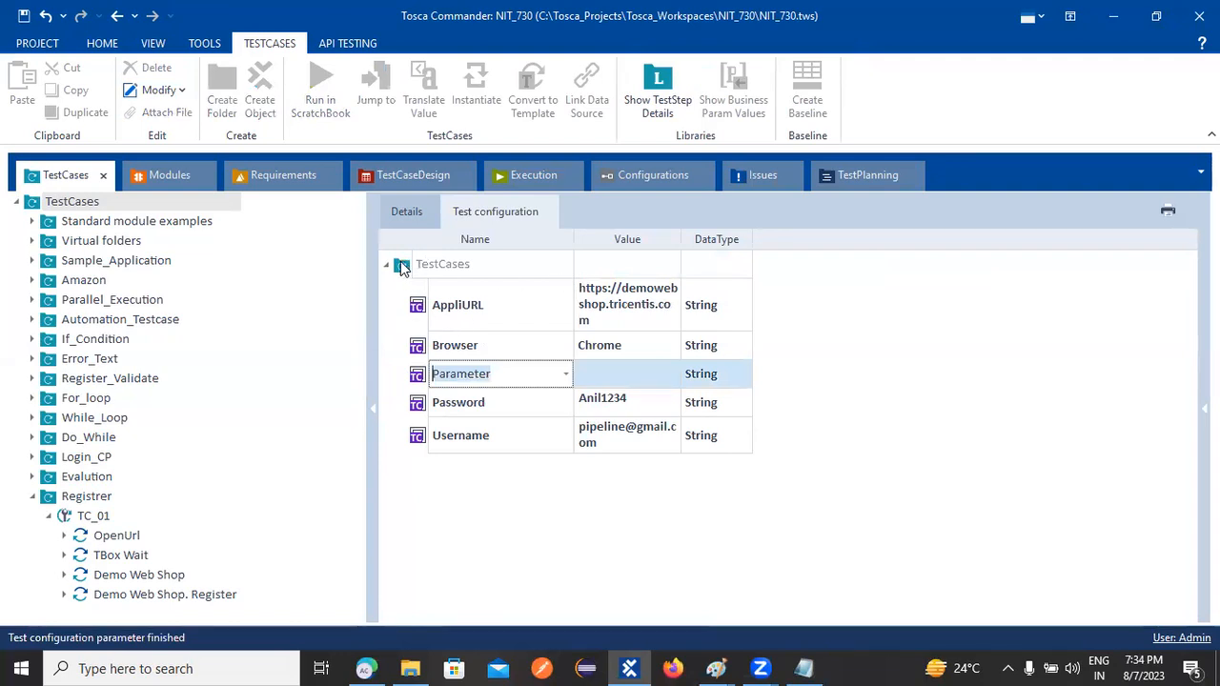
pyautogui.rightClick(401, 268)
pyautogui.click(548, 241)
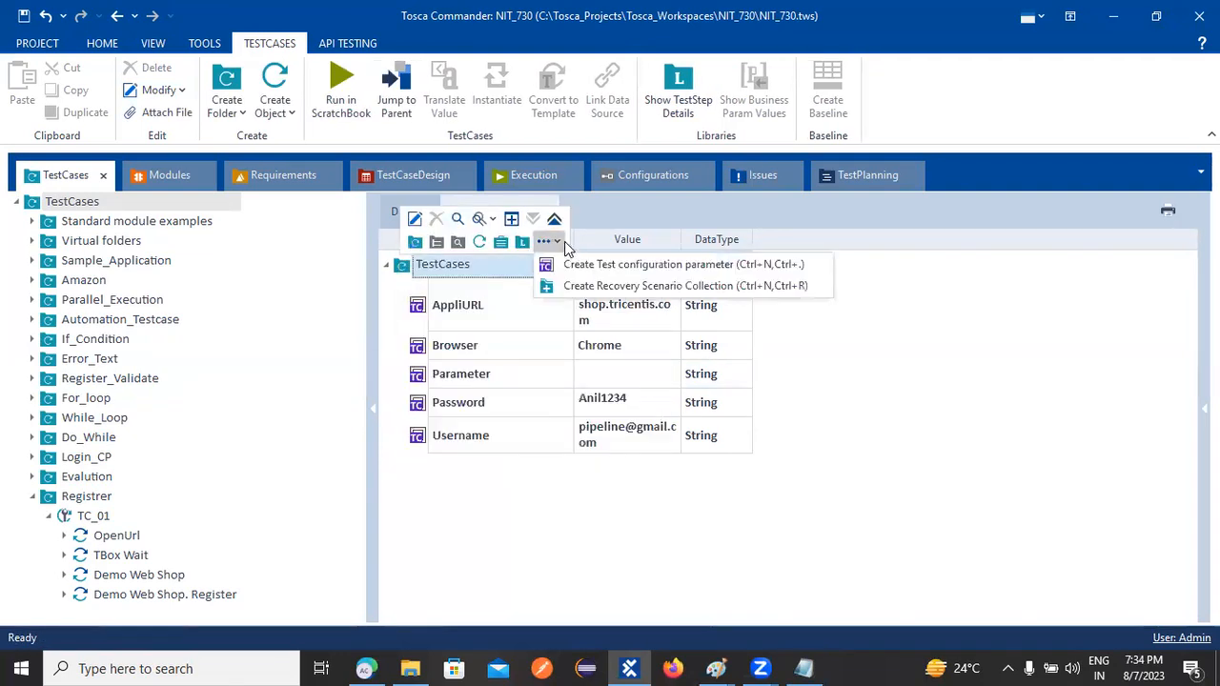
pyautogui.click(620, 273)
pyautogui.rightClick(404, 273)
pyautogui.click(550, 248)
pyautogui.click(614, 272)
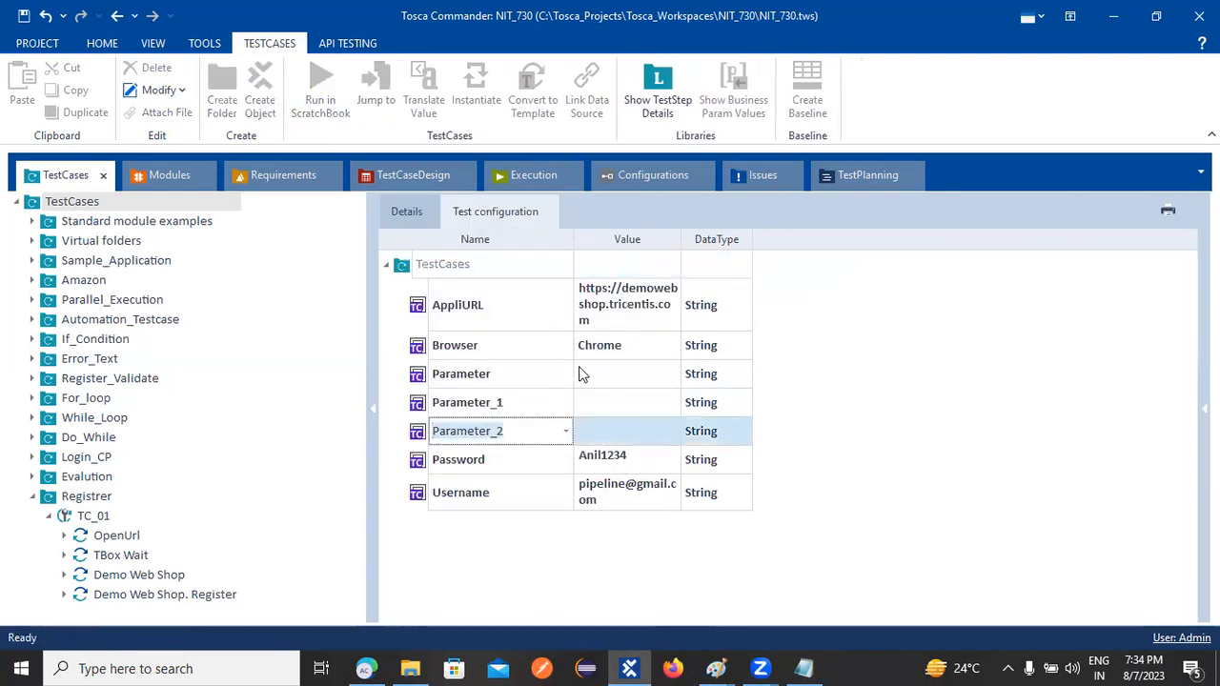
# Rename the first new parameter to FN
pyautogui.click(525, 377)
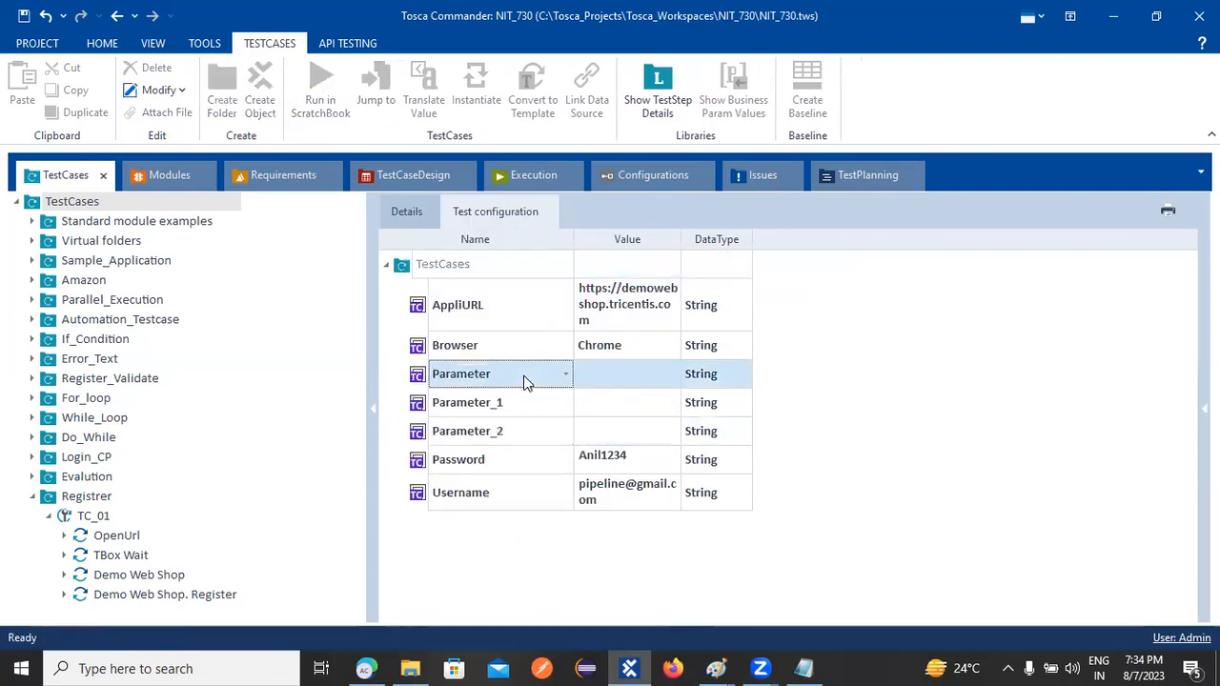
pyautogui.write('Fibermode')
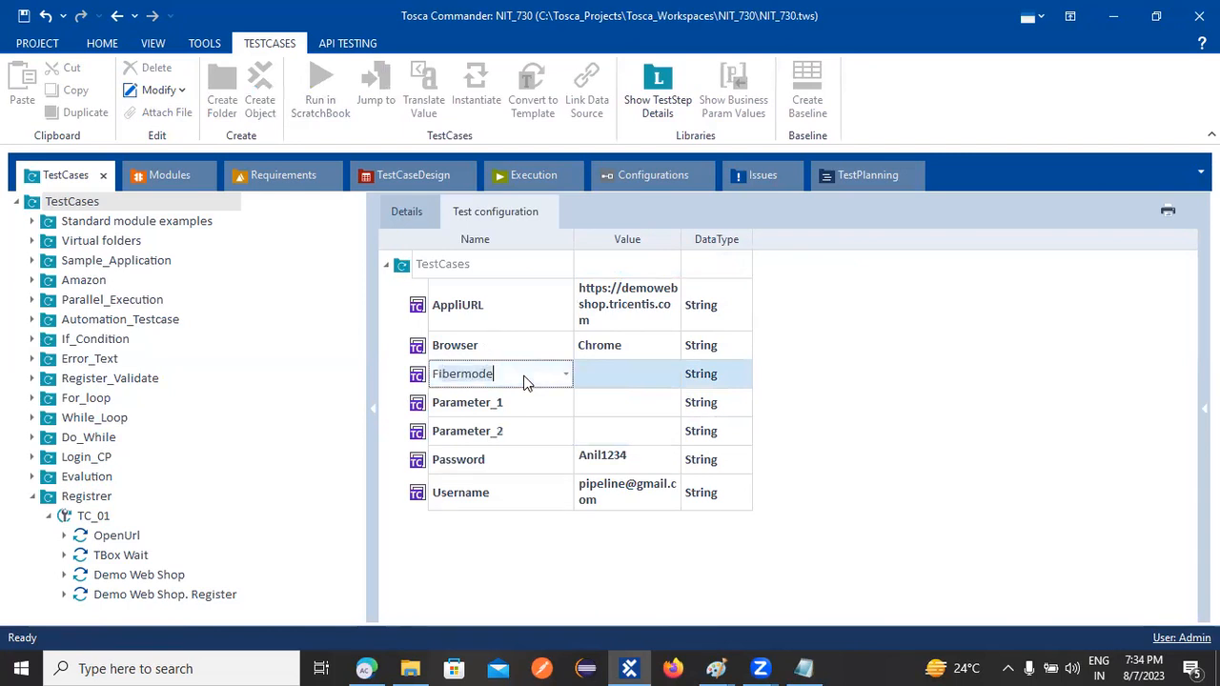
pyautogui.write('FN')
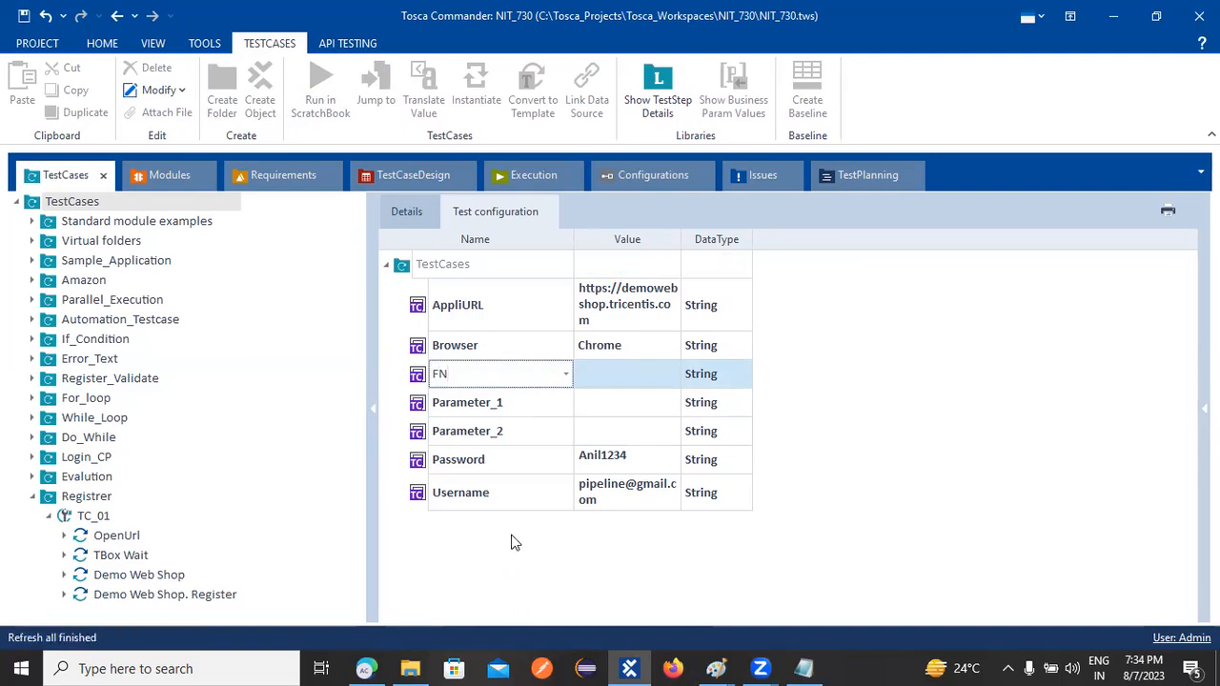
pyautogui.click(402, 266)
pyautogui.rightClick(402, 269)
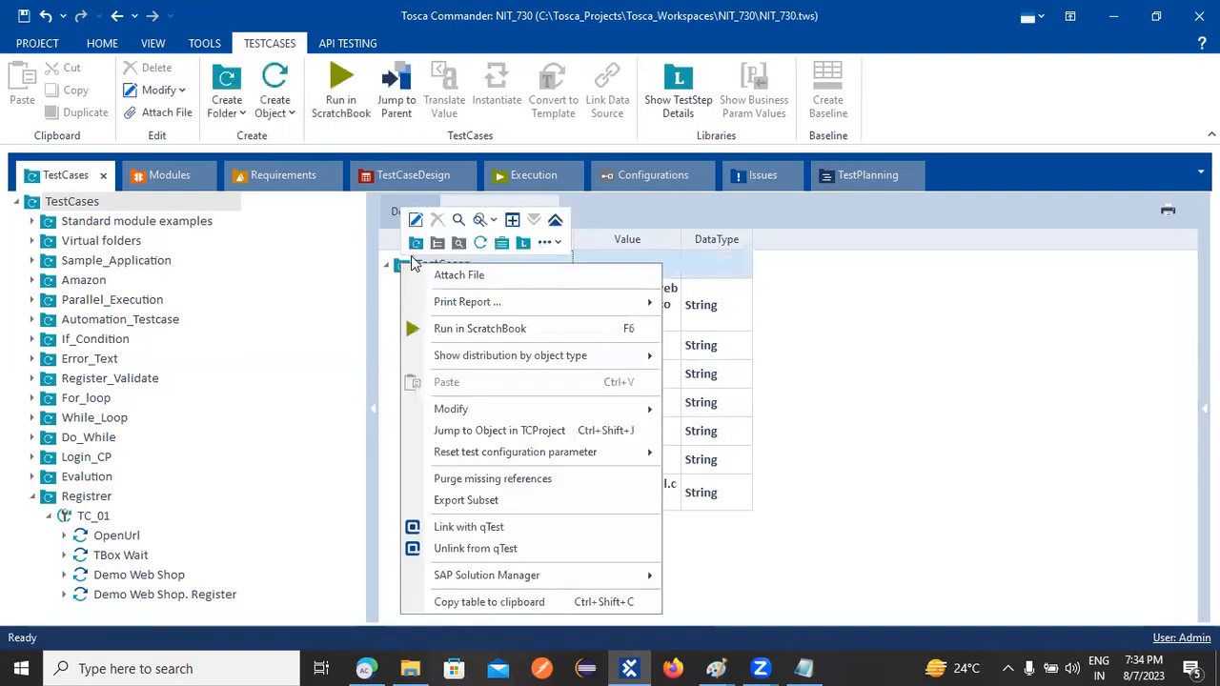
pyautogui.click(556, 244)
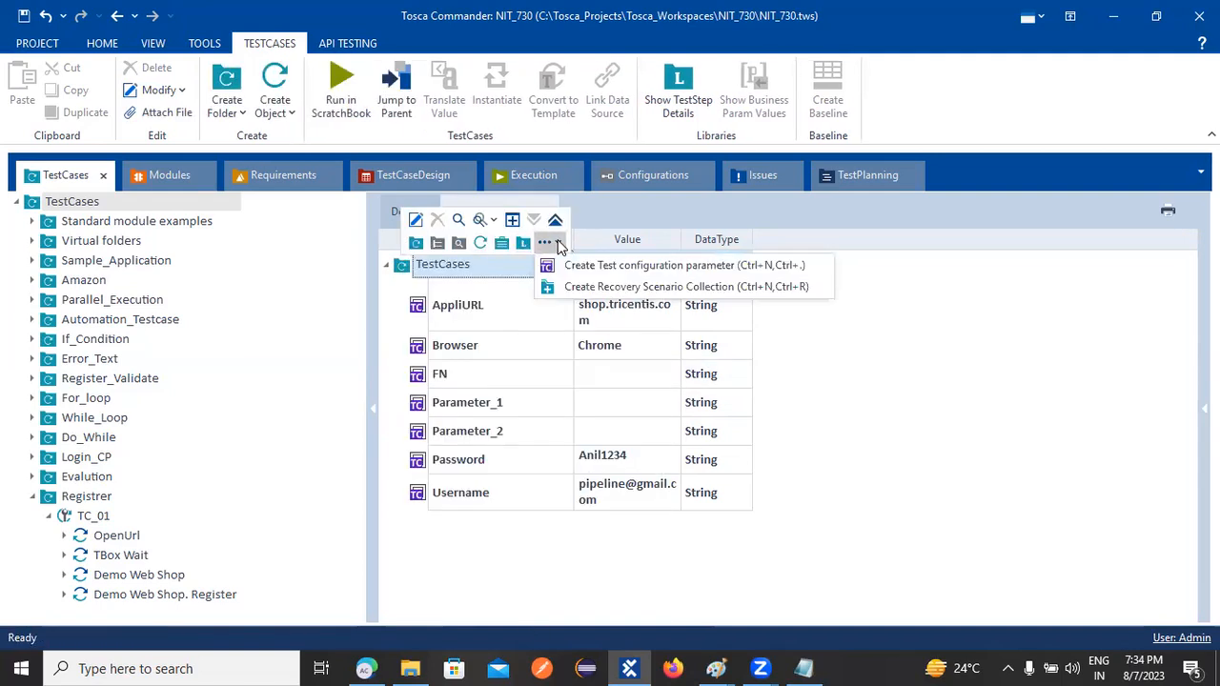
pyautogui.click(807, 441)
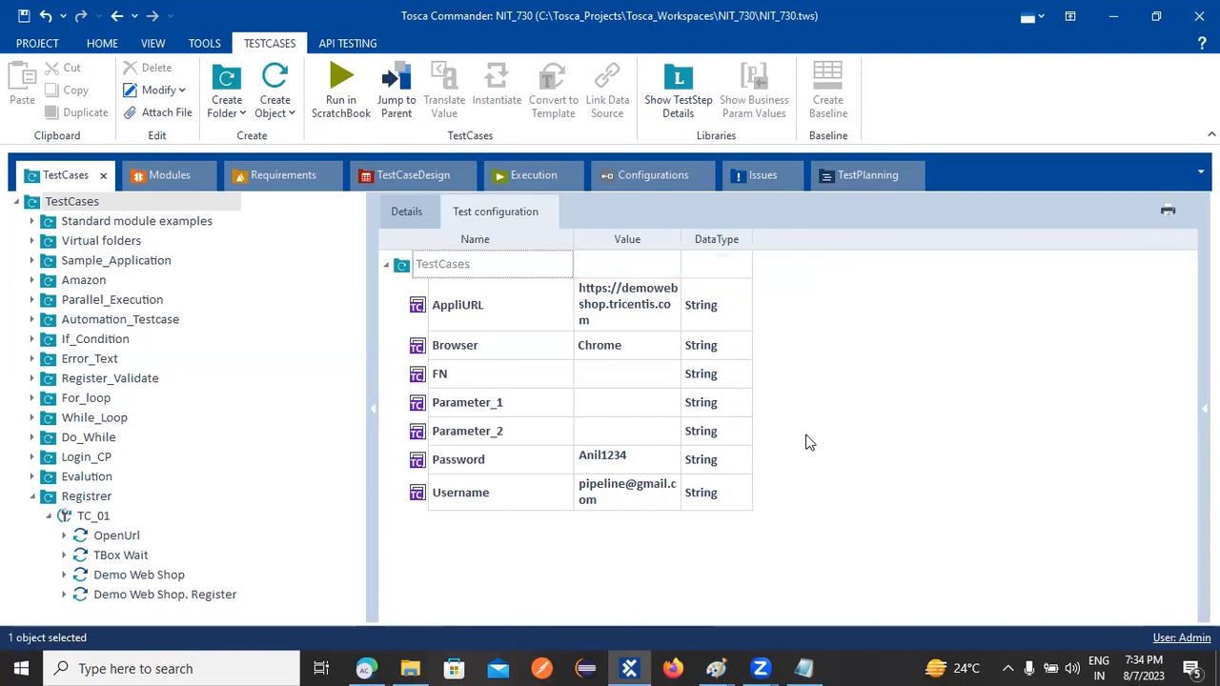
# Rename Parameter_1 to LN and Parameter_2 to Email
pyautogui.rightClick(458, 407)
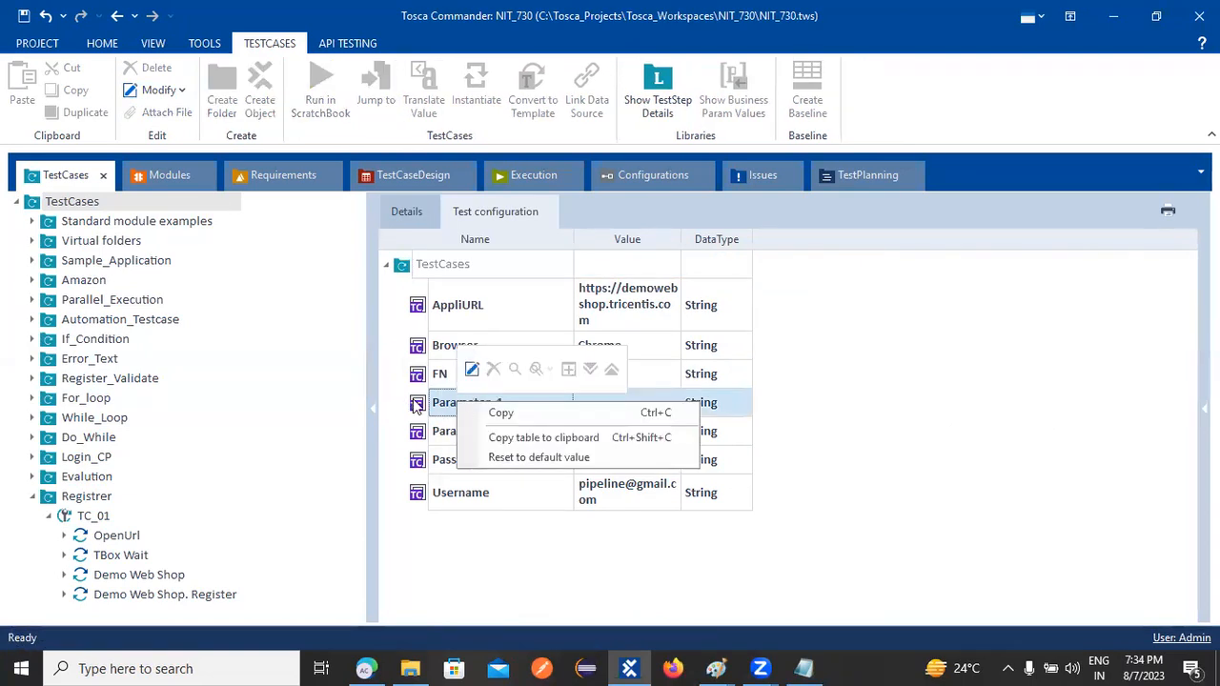
pyautogui.click(417, 405)
pyautogui.rightClick(417, 405)
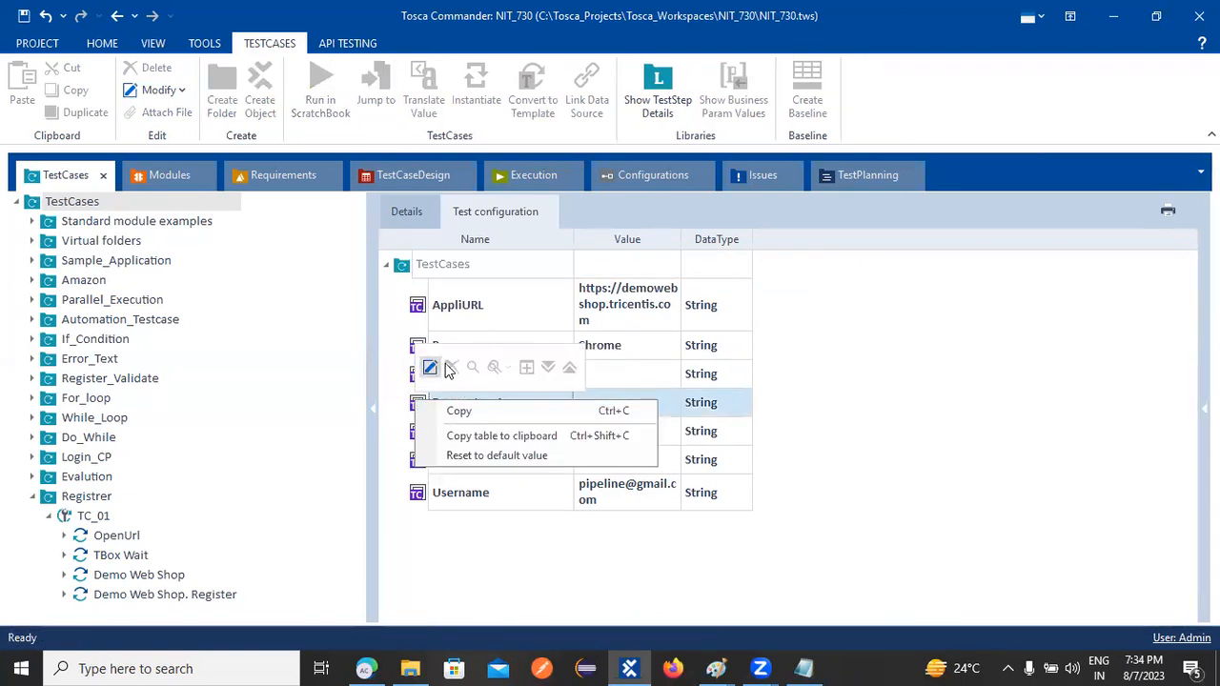
pyautogui.click(430, 369)
pyautogui.write('LN')
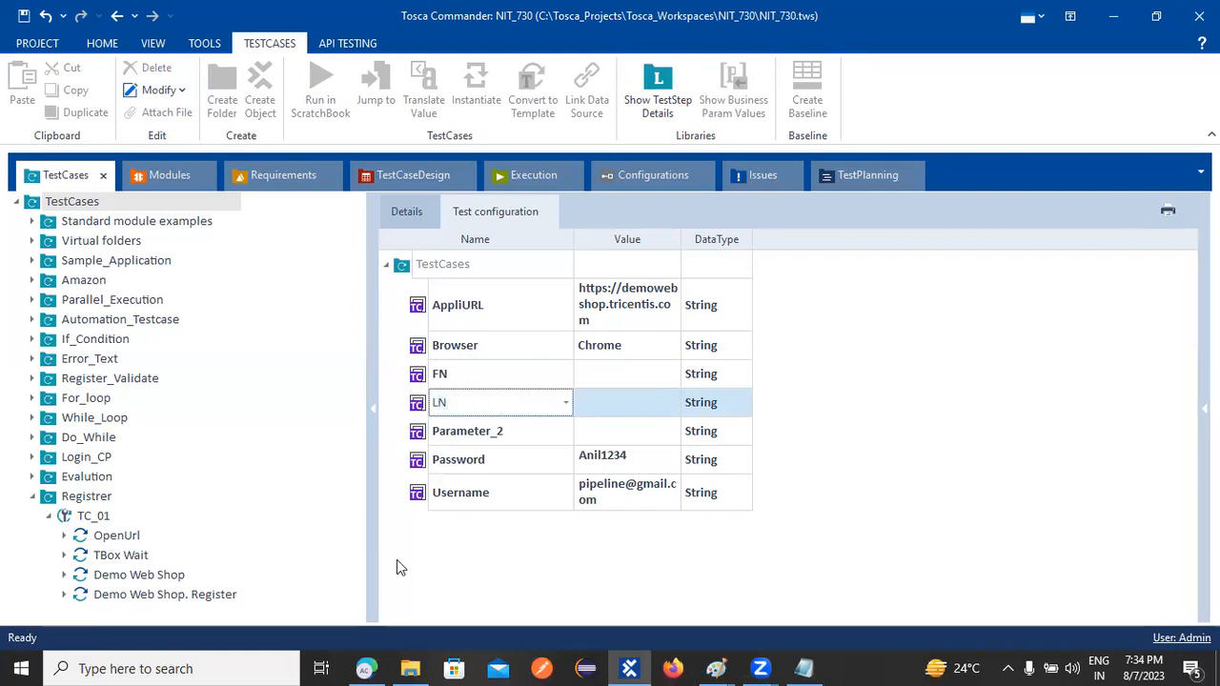
pyautogui.press('Return')
pyautogui.rightClick(419, 434)
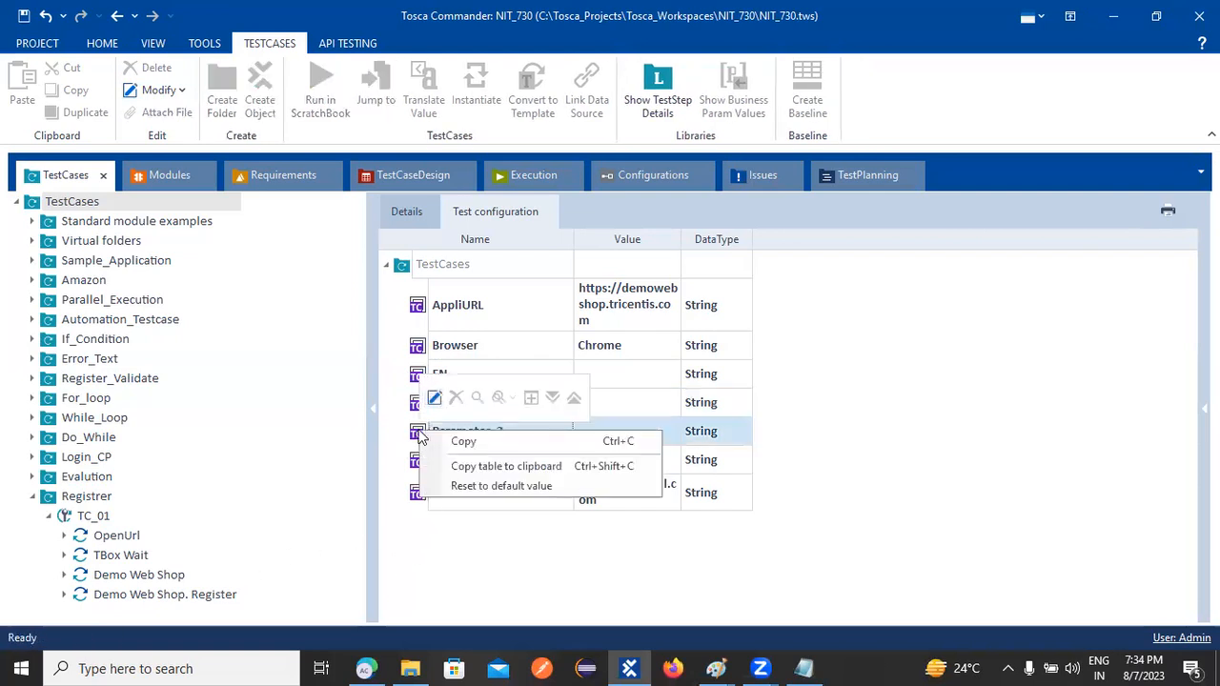
pyautogui.click(448, 430)
pyautogui.write('Email')
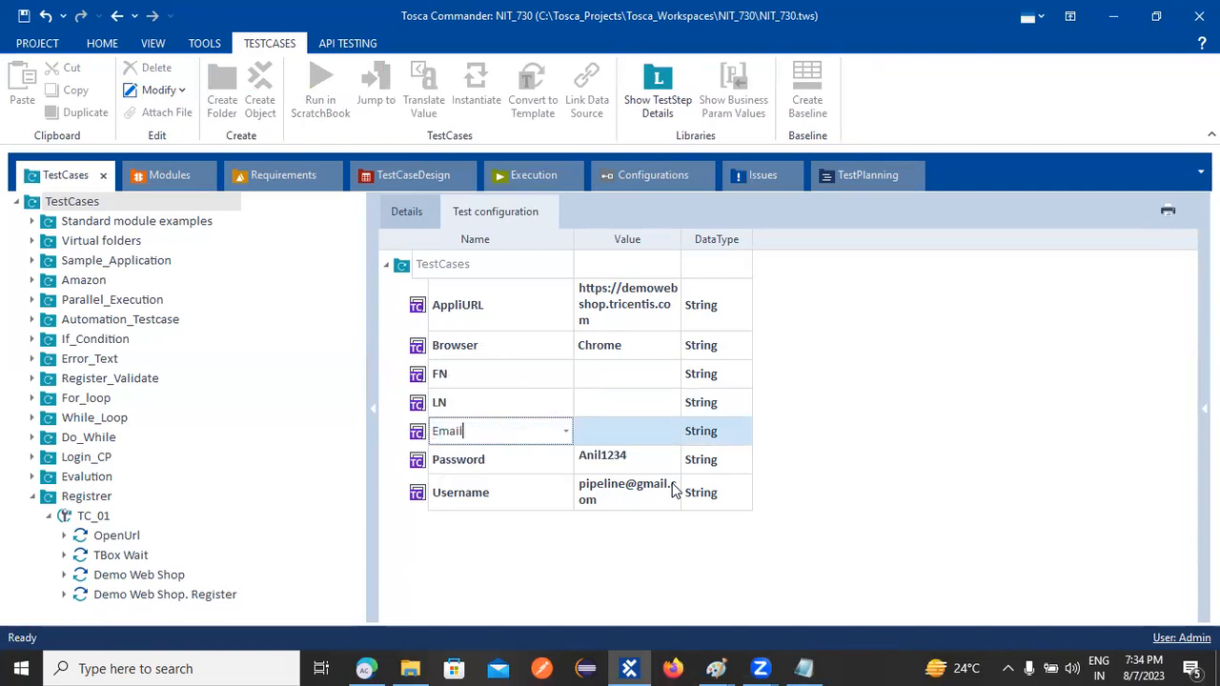
pyautogui.press('Return')
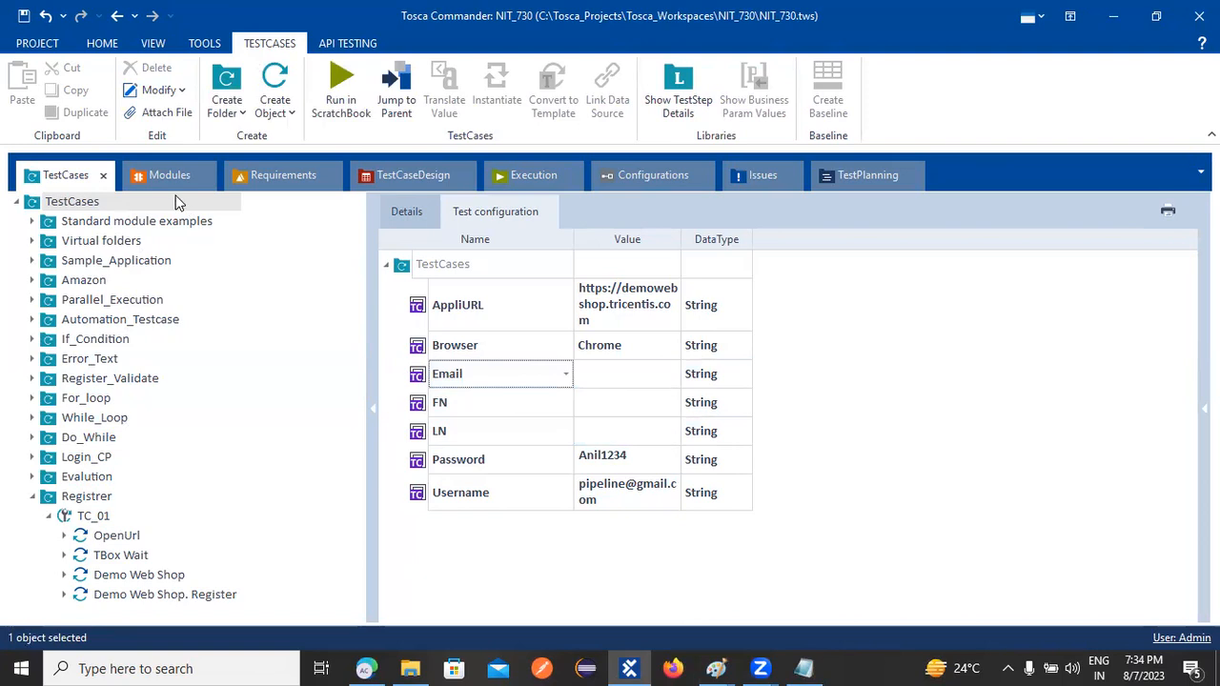
pyautogui.click(135, 594)
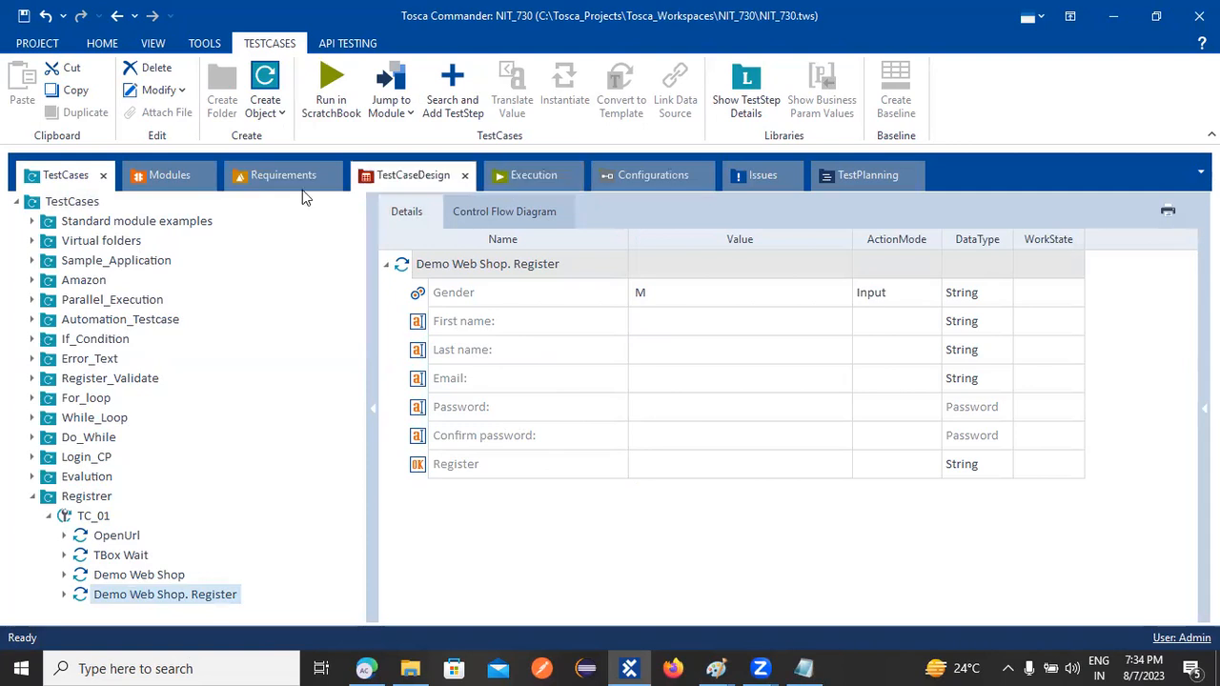
pyautogui.click(557, 210)
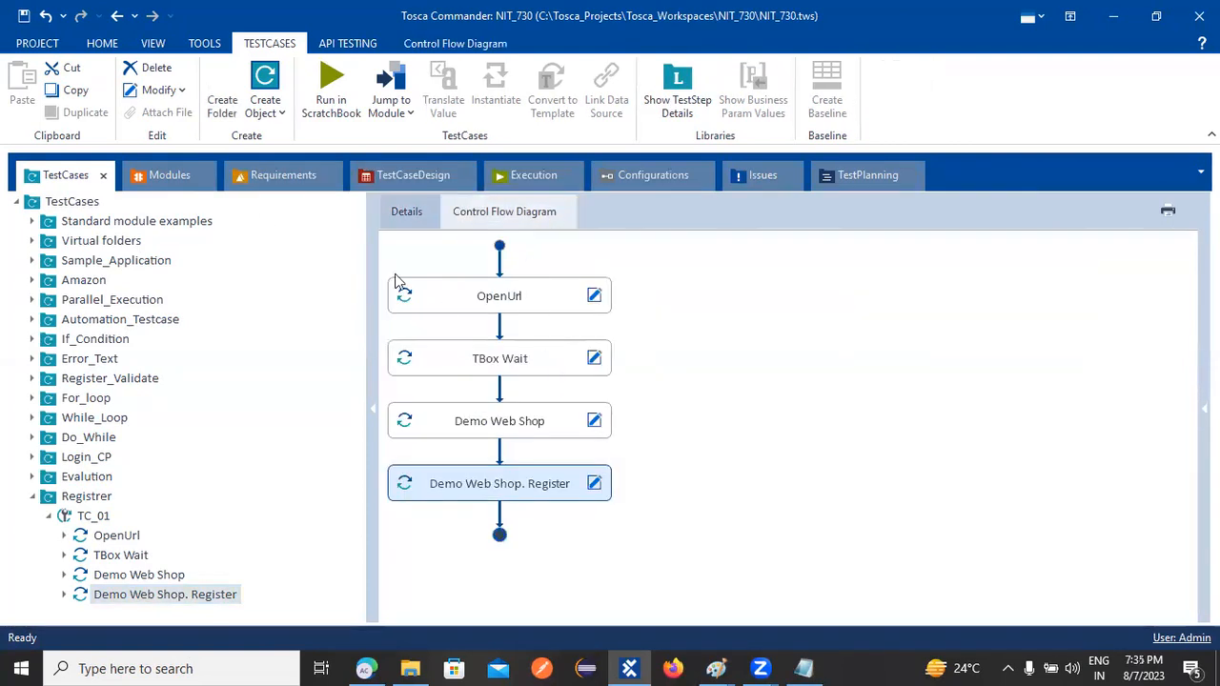
pyautogui.click(64, 201)
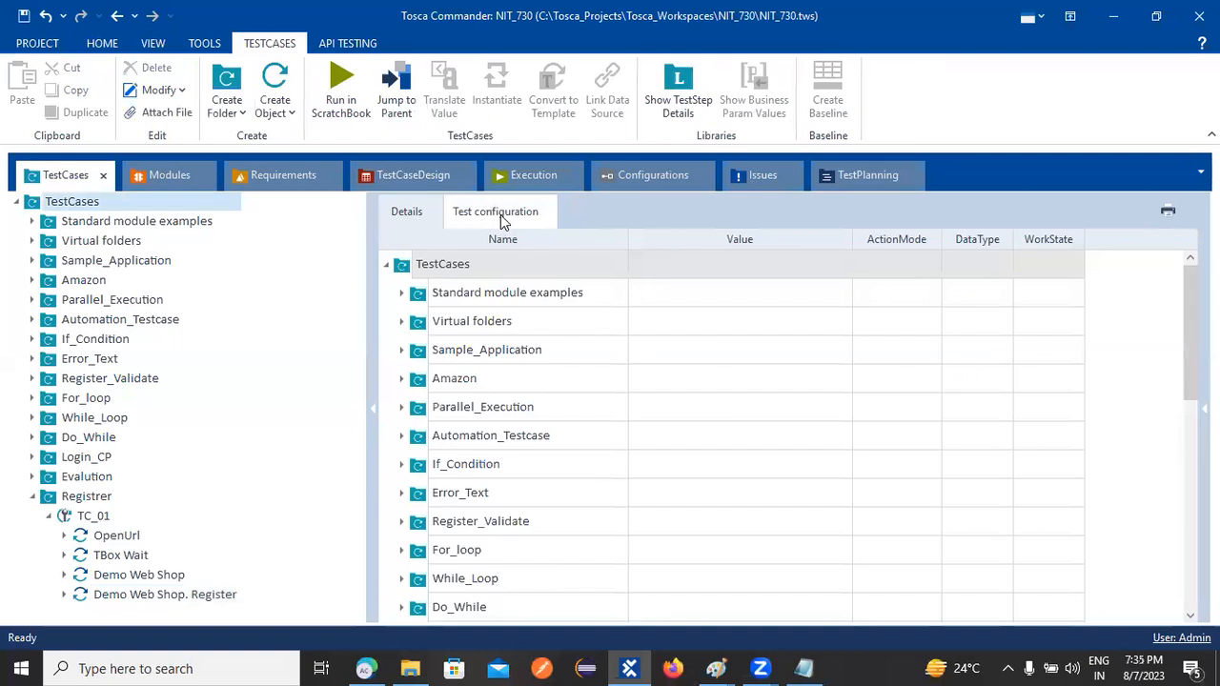
# Under TestCases, create a new empty String test configuration parameter named PSW
pyautogui.rightClick(410, 266)
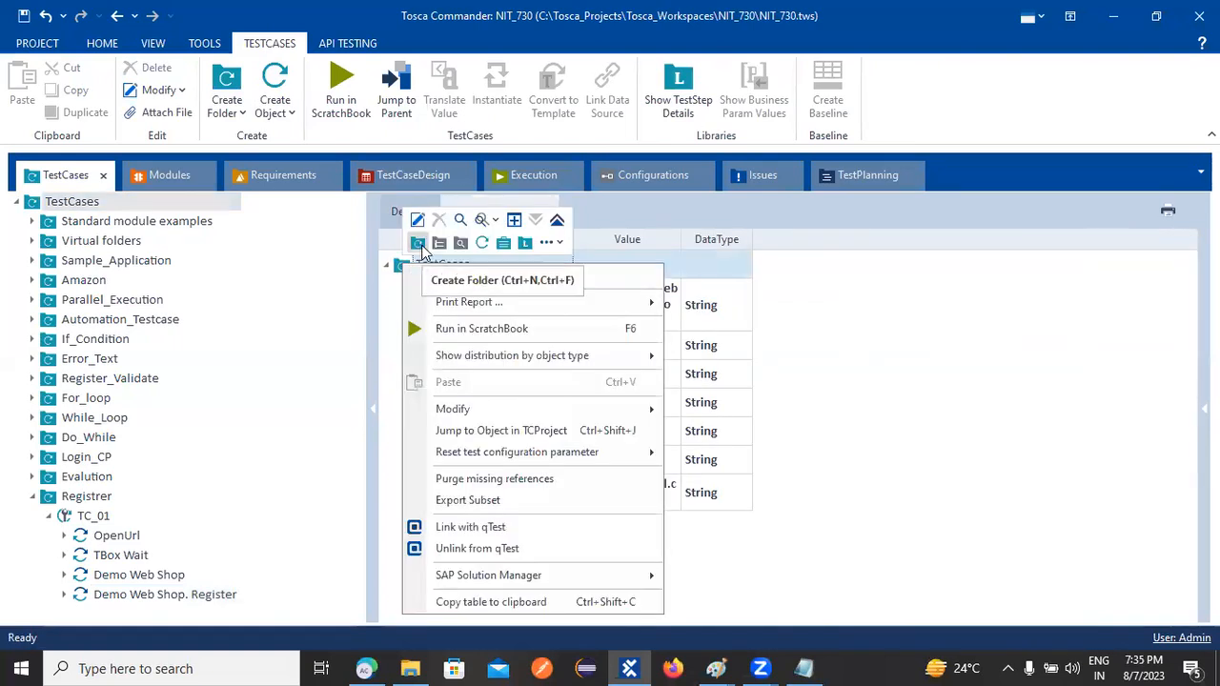
pyautogui.click(417, 219)
pyautogui.click(803, 327)
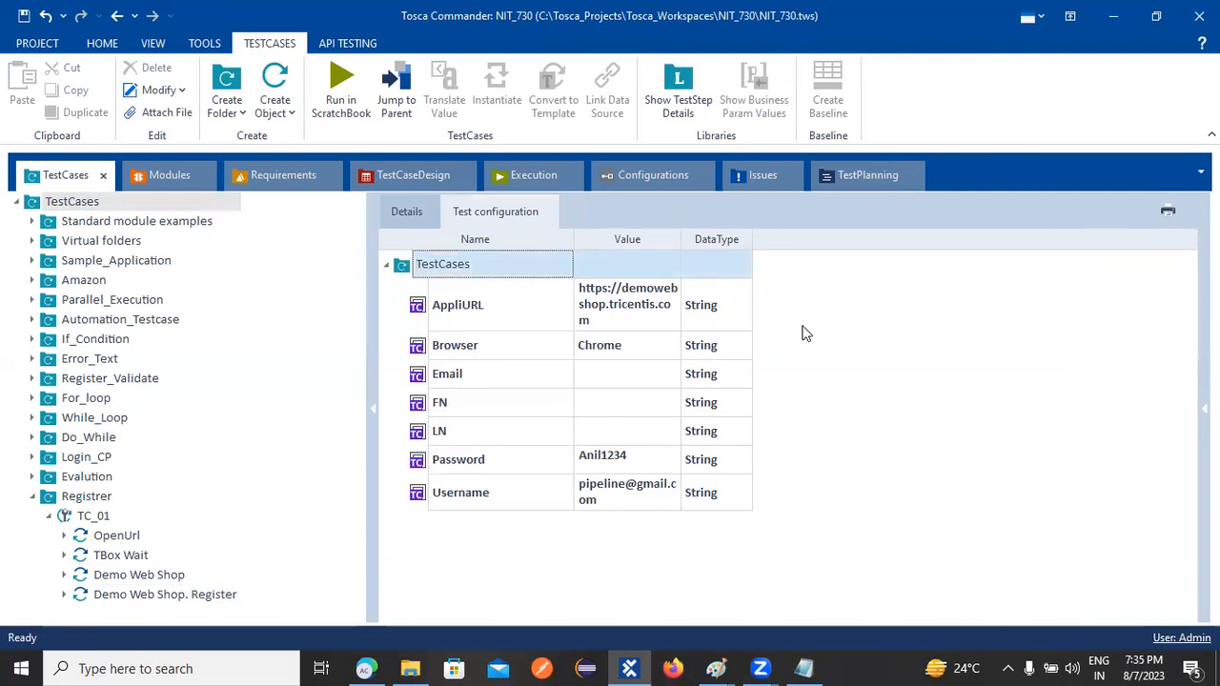
pyautogui.rightClick(402, 266)
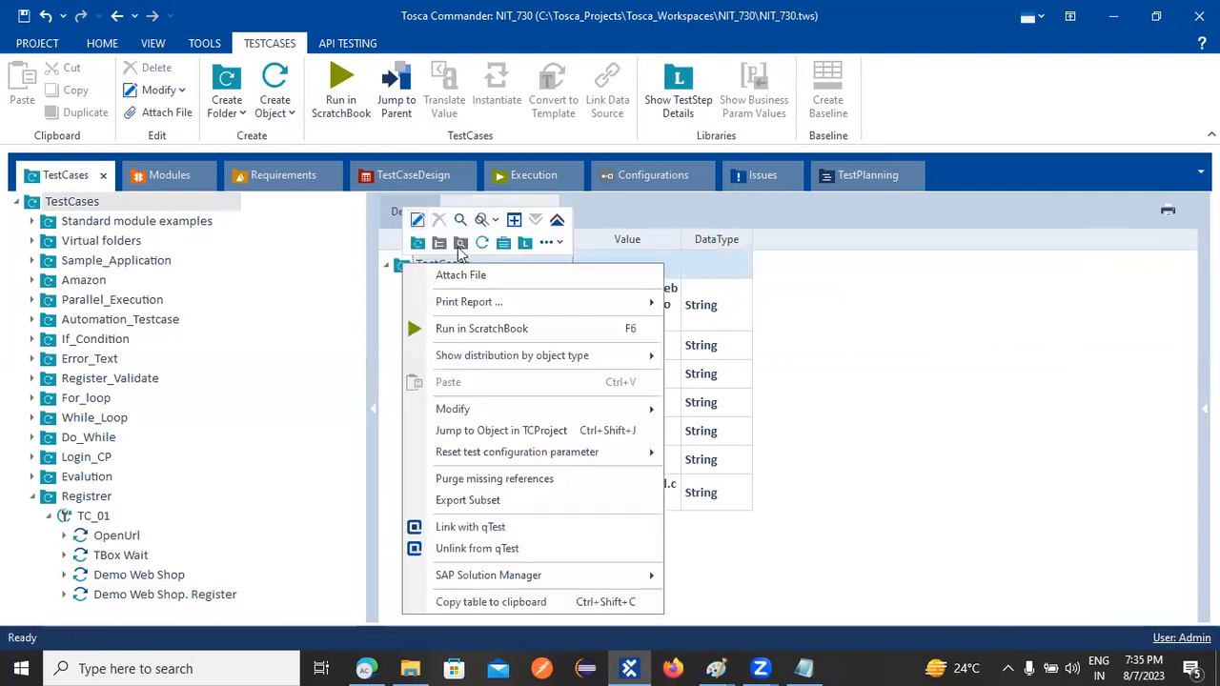
pyautogui.click(550, 242)
pyautogui.click(625, 265)
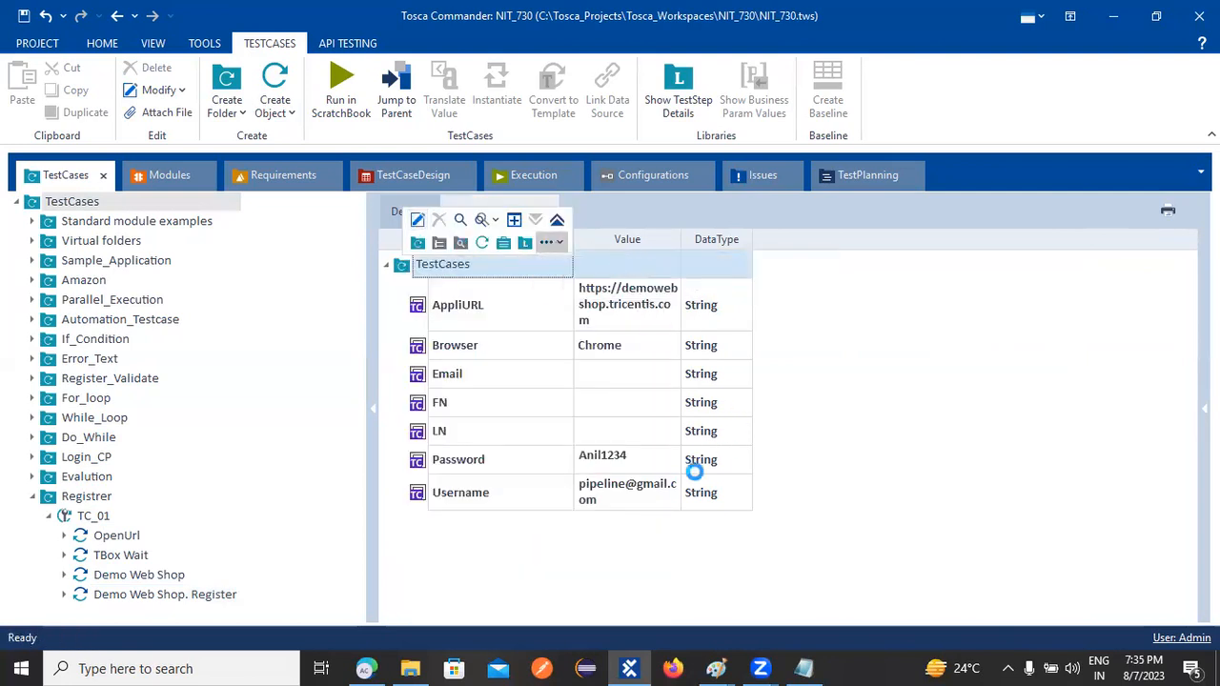
pyautogui.write('PSW')
pyautogui.press('Return')
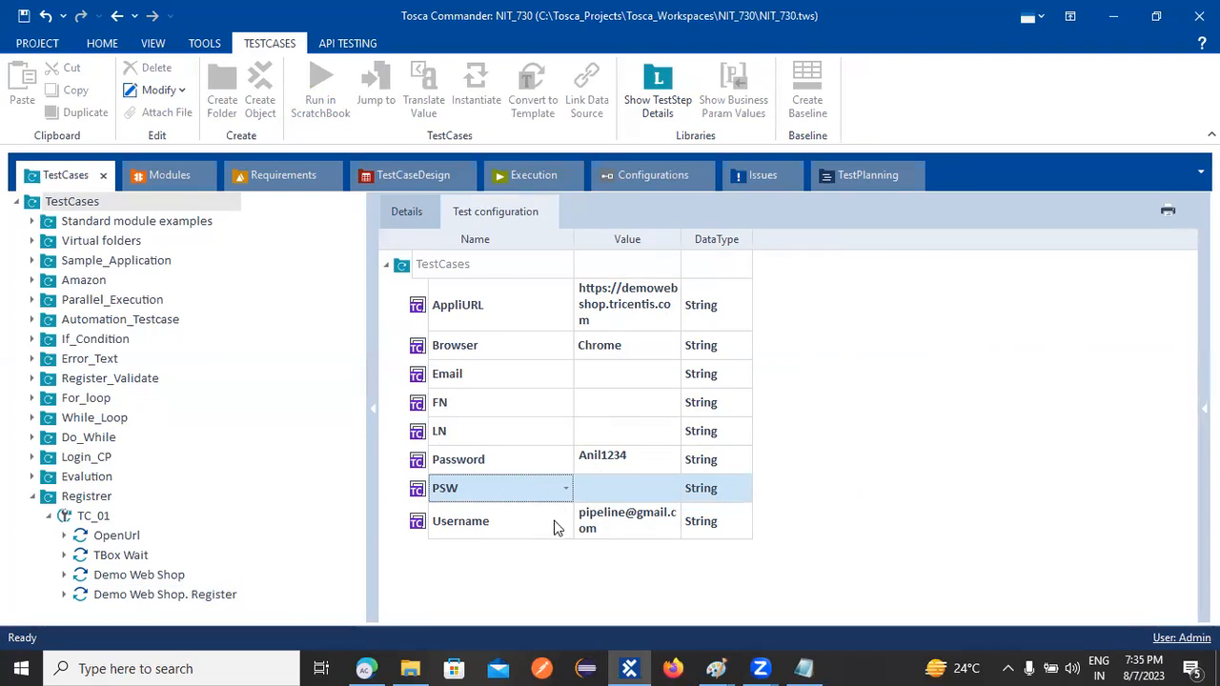
pyautogui.click(593, 371)
# Enter the test e-mail address as Email's value and widen the Value column
pyautogui.click(592, 371)
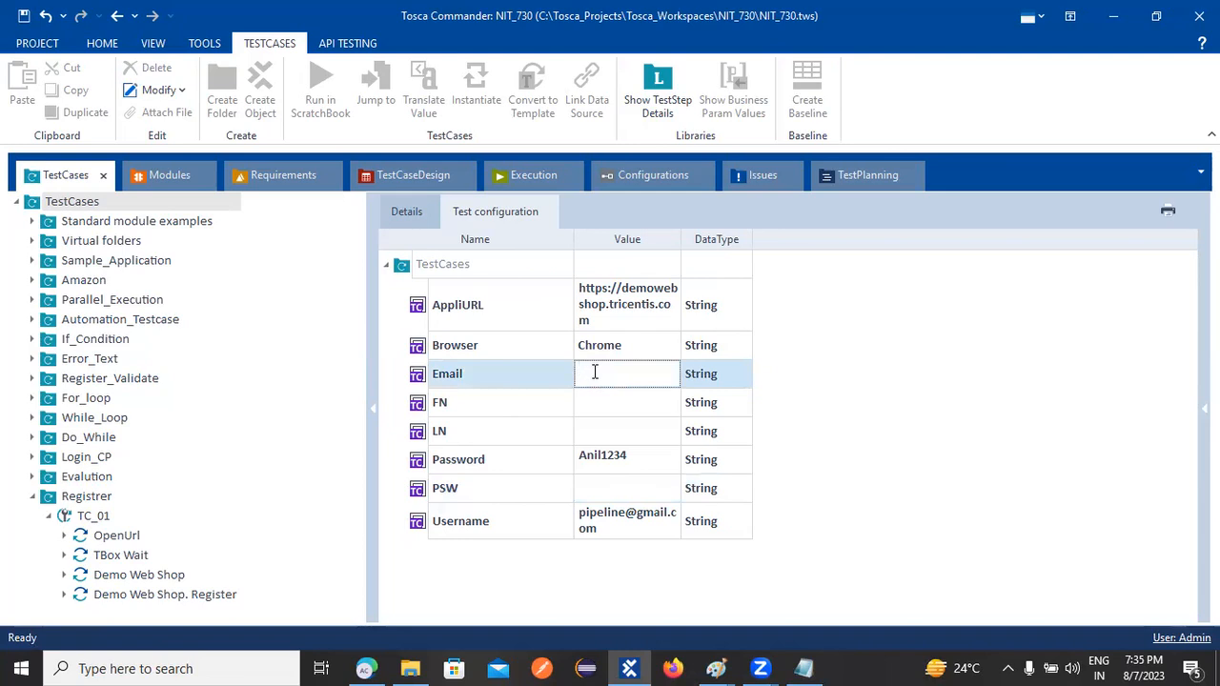
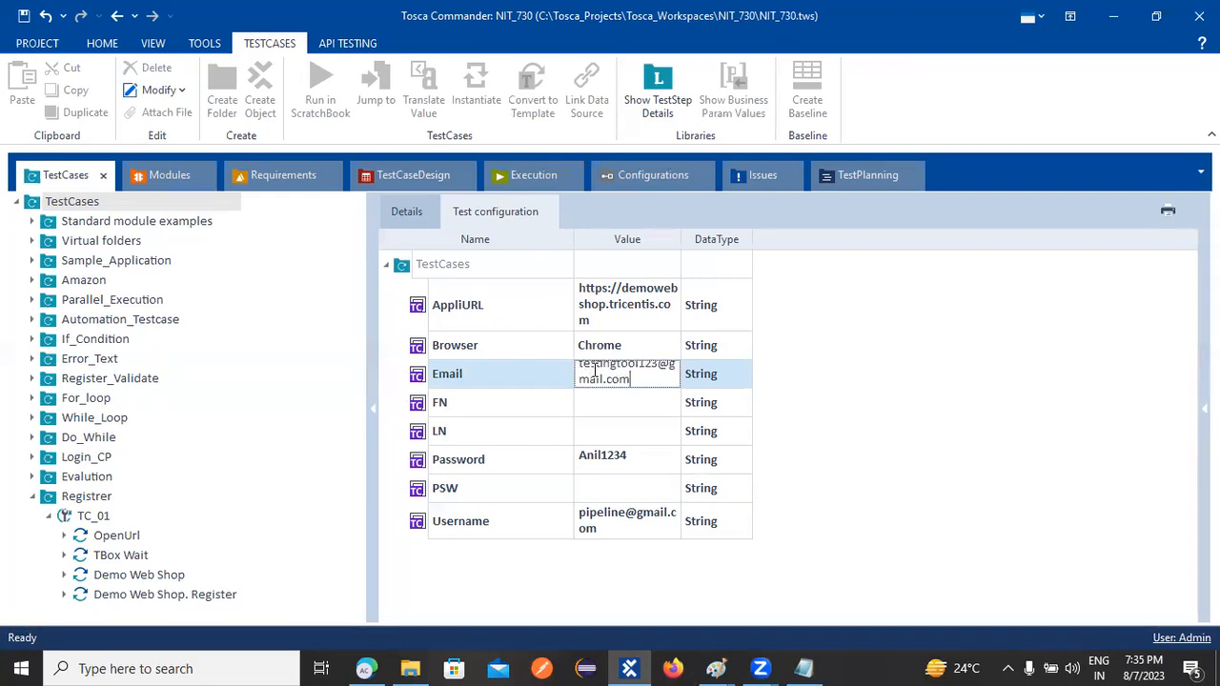
pyautogui.moveTo(680, 238); pyautogui.dragTo(879, 238)
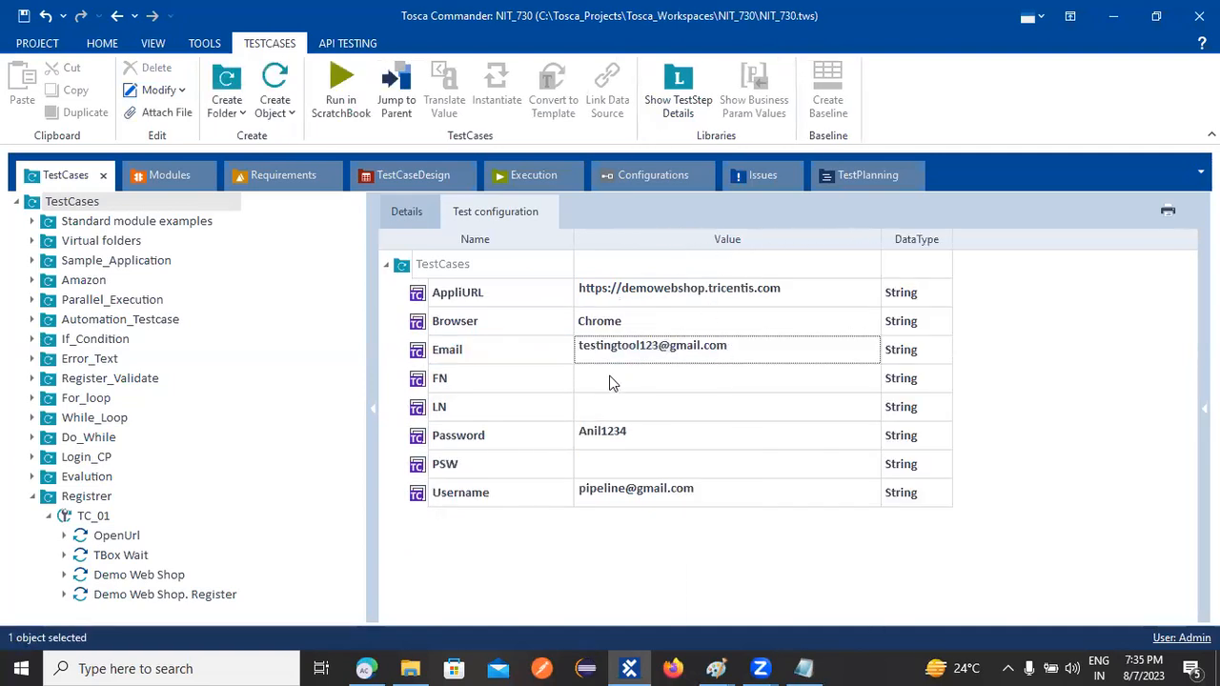
# Fill FN with the first name, LN with the last name, and PSW with the password
pyautogui.click(593, 375)
pyautogui.click(592, 373)
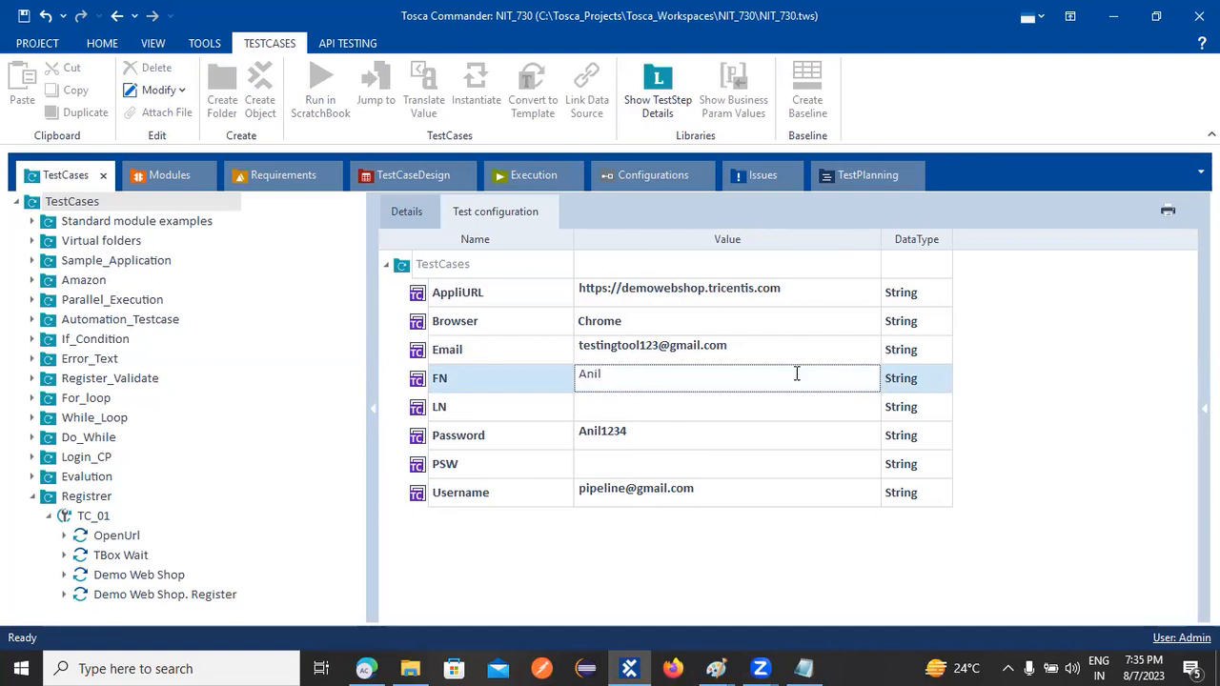
pyautogui.click(597, 405)
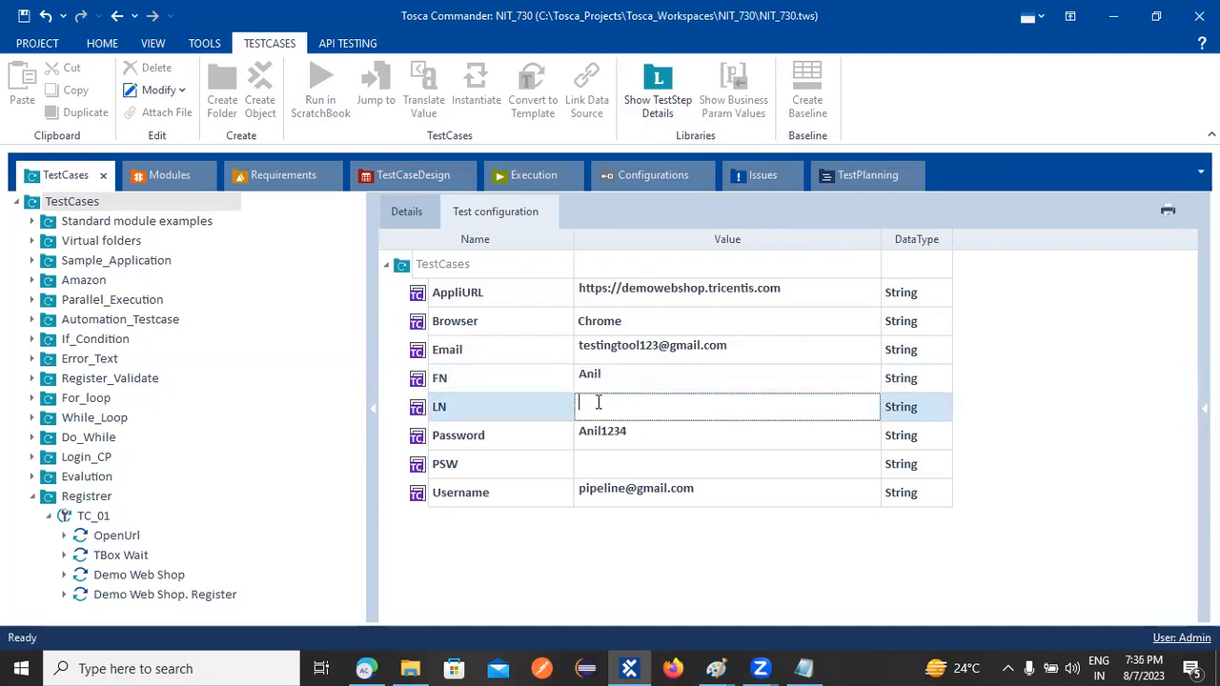
pyautogui.click(604, 460)
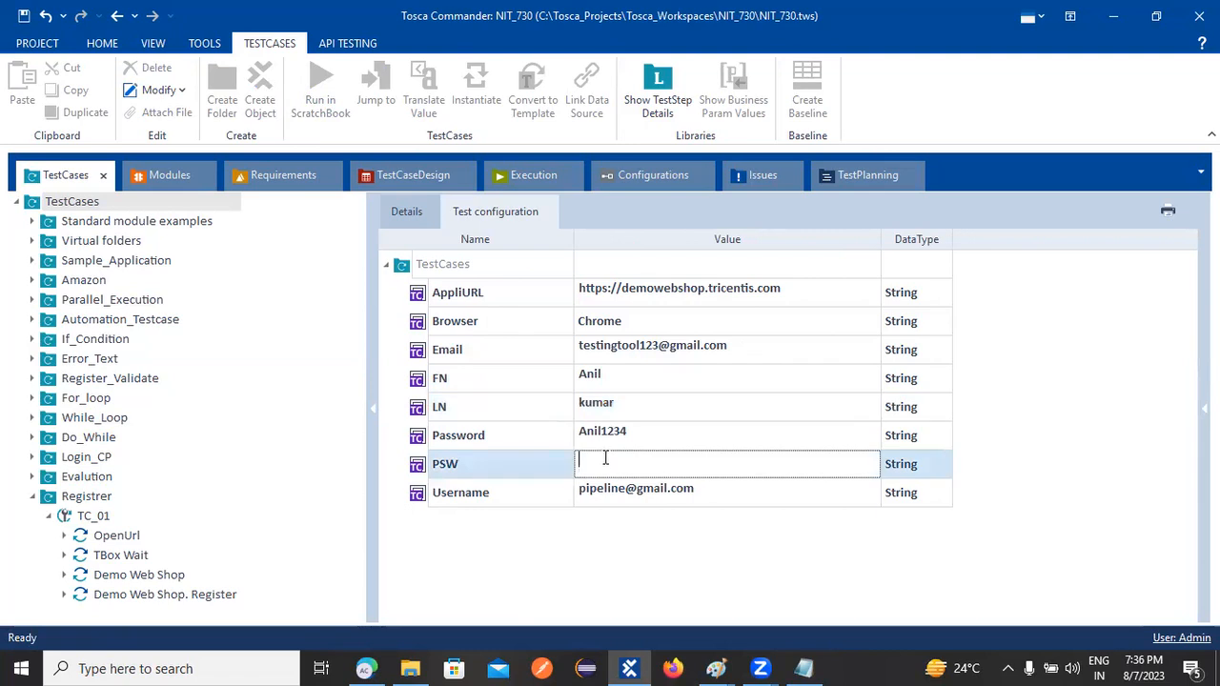
pyautogui.write('Tosca@123')
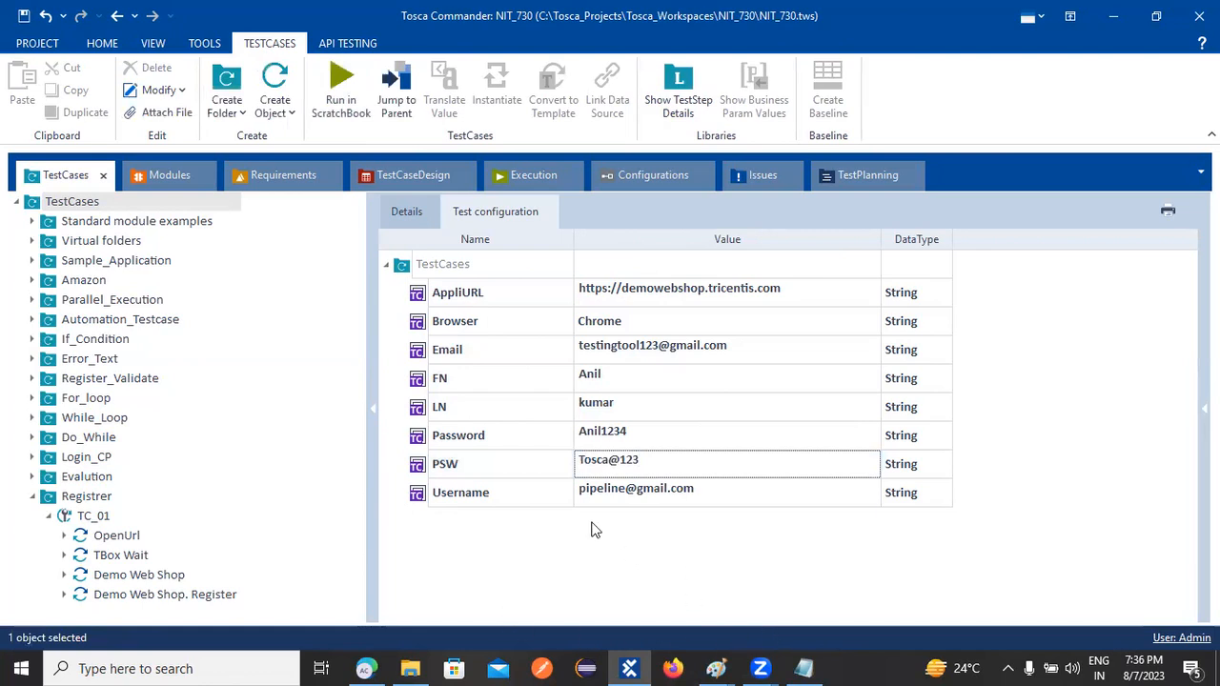
# In the Register step, bind First name to {CP[FN]}, Last name to {CP[LN]}, Email to {CP[Email]}
pyautogui.click(148, 594)
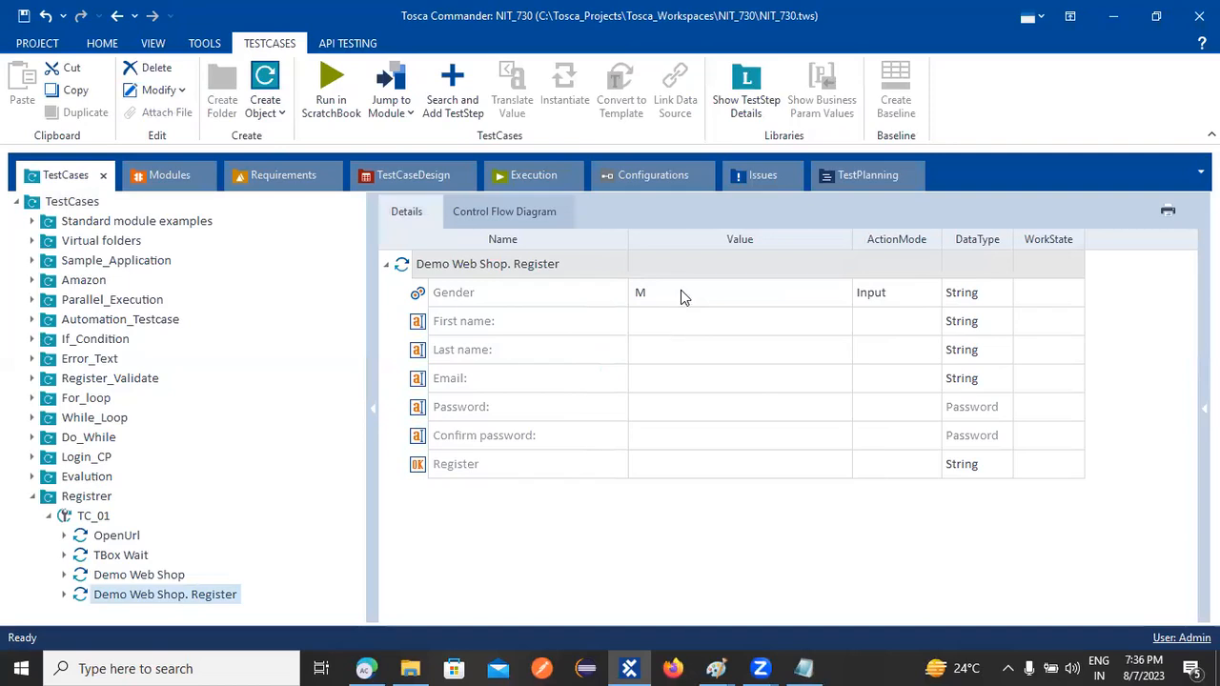
pyautogui.click(645, 326)
pyautogui.click(645, 325)
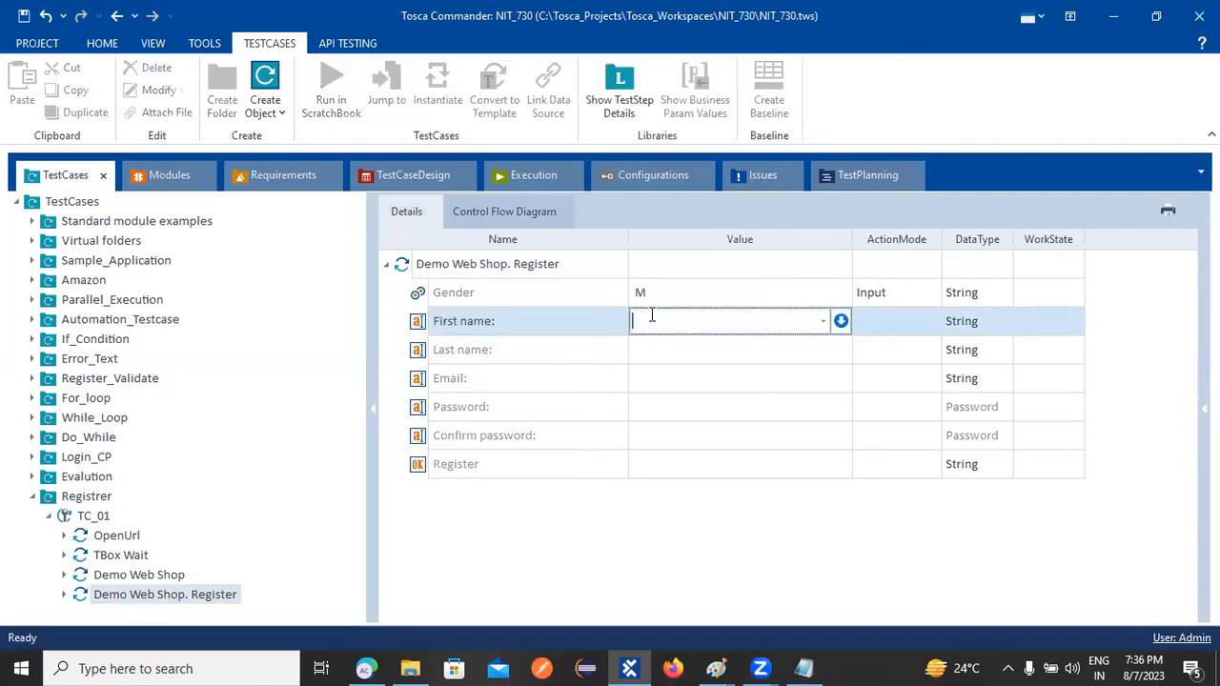
pyautogui.write('{')
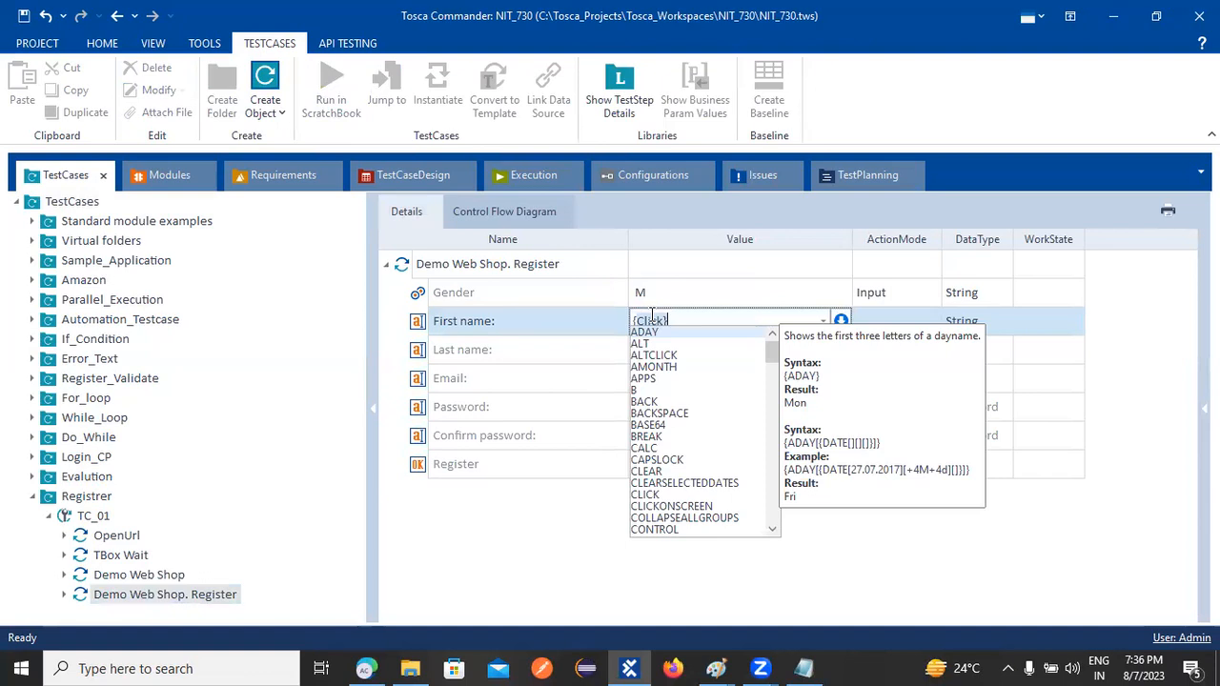
pyautogui.write('CP[')
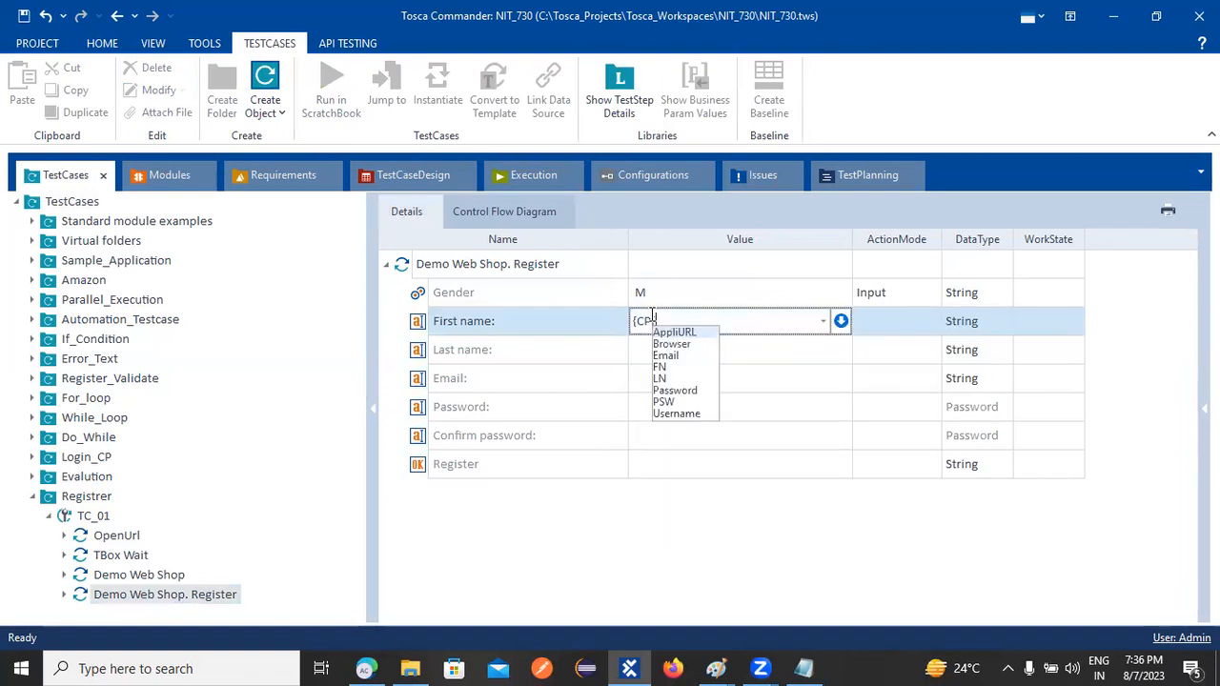
pyautogui.write('FN]}')
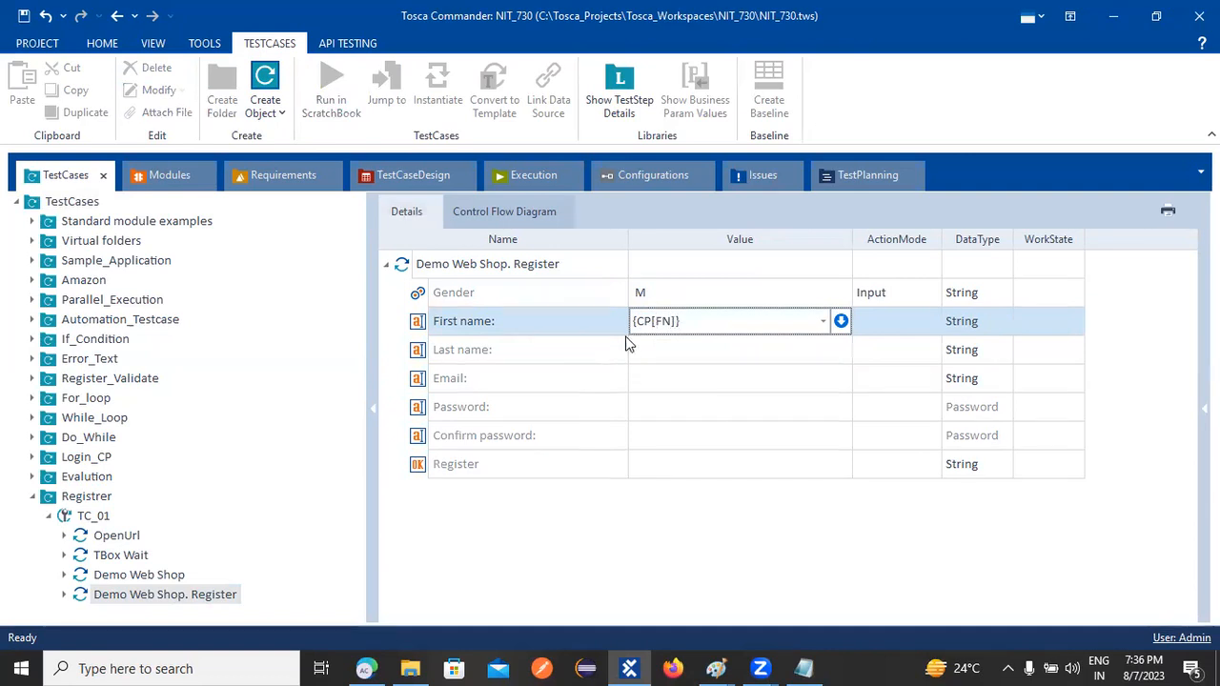
pyautogui.click(644, 349)
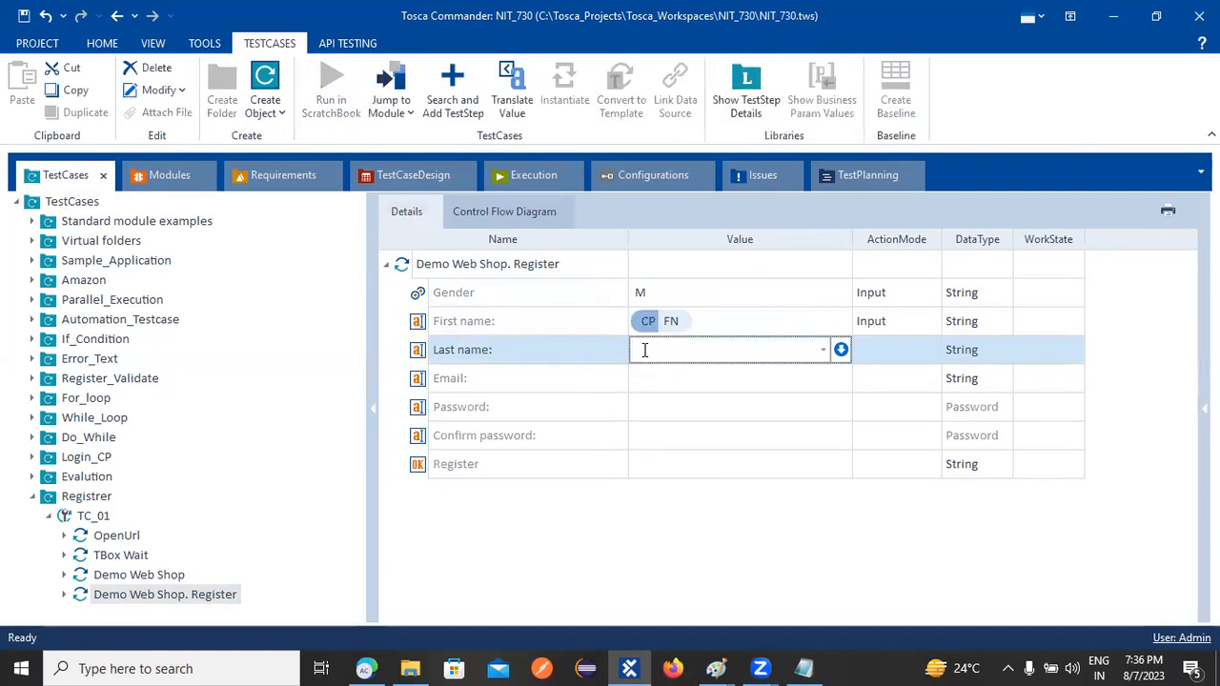
pyautogui.write('{Click}')
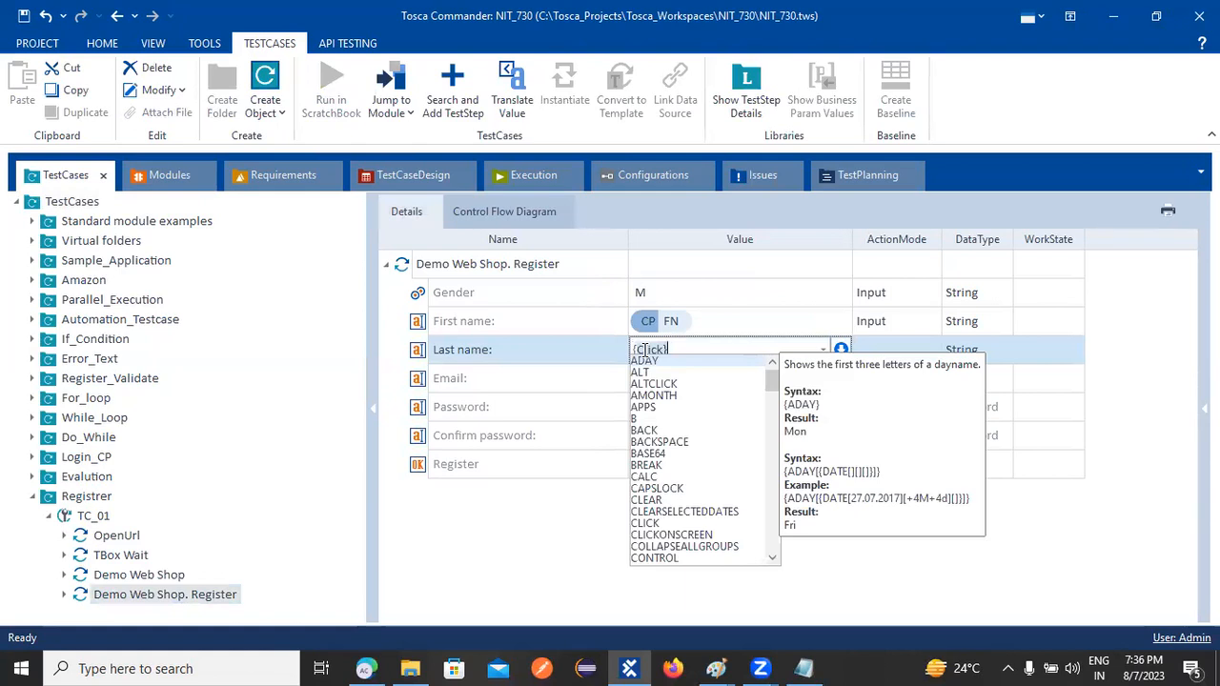
pyautogui.write('P[')
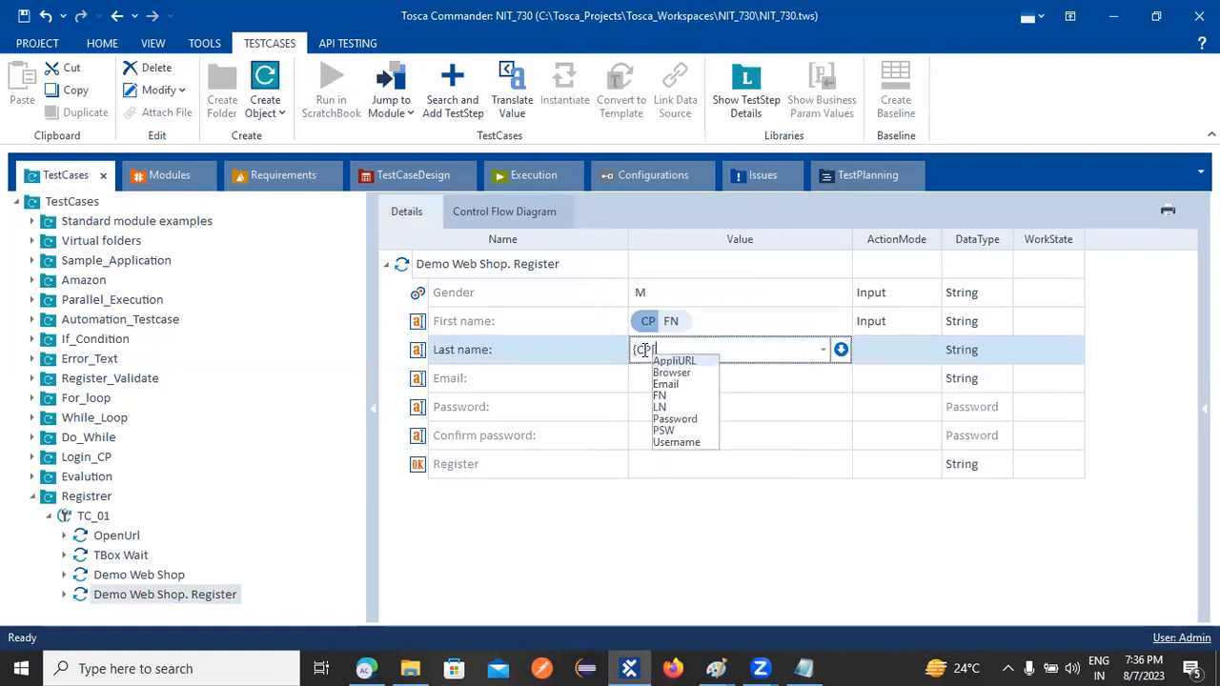
pyautogui.write('L')
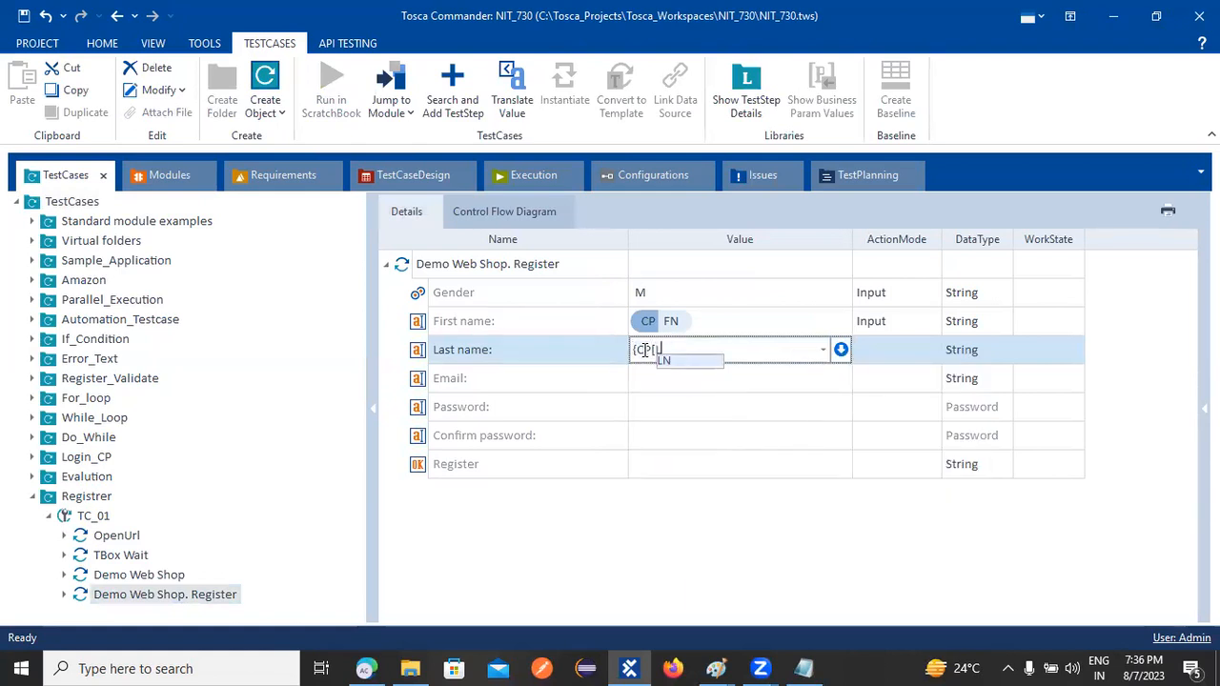
pyautogui.write('N]}')
pyautogui.click(656, 376)
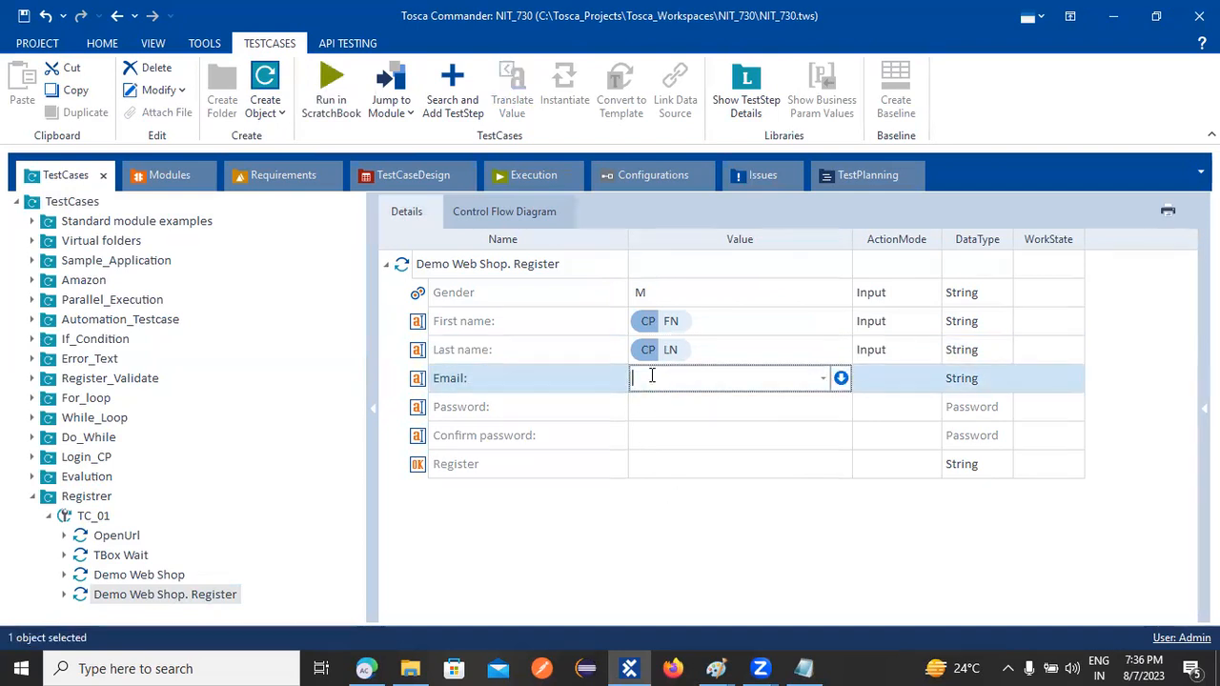
pyautogui.write('{')
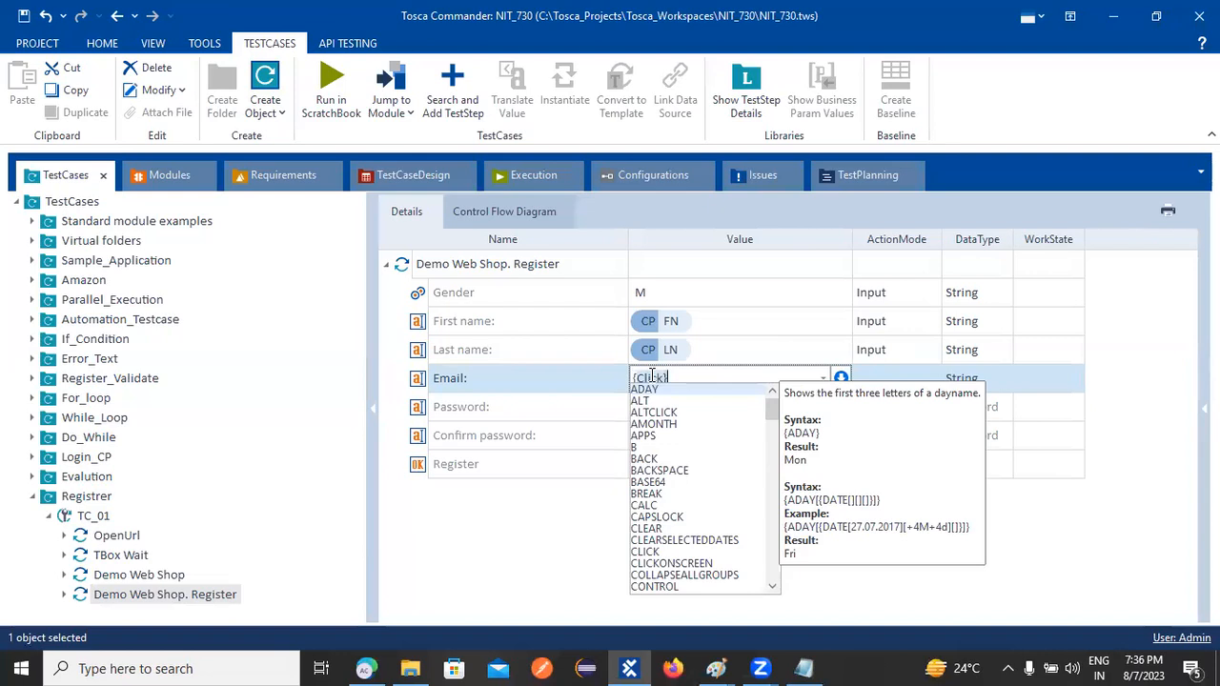
pyautogui.write('CP')
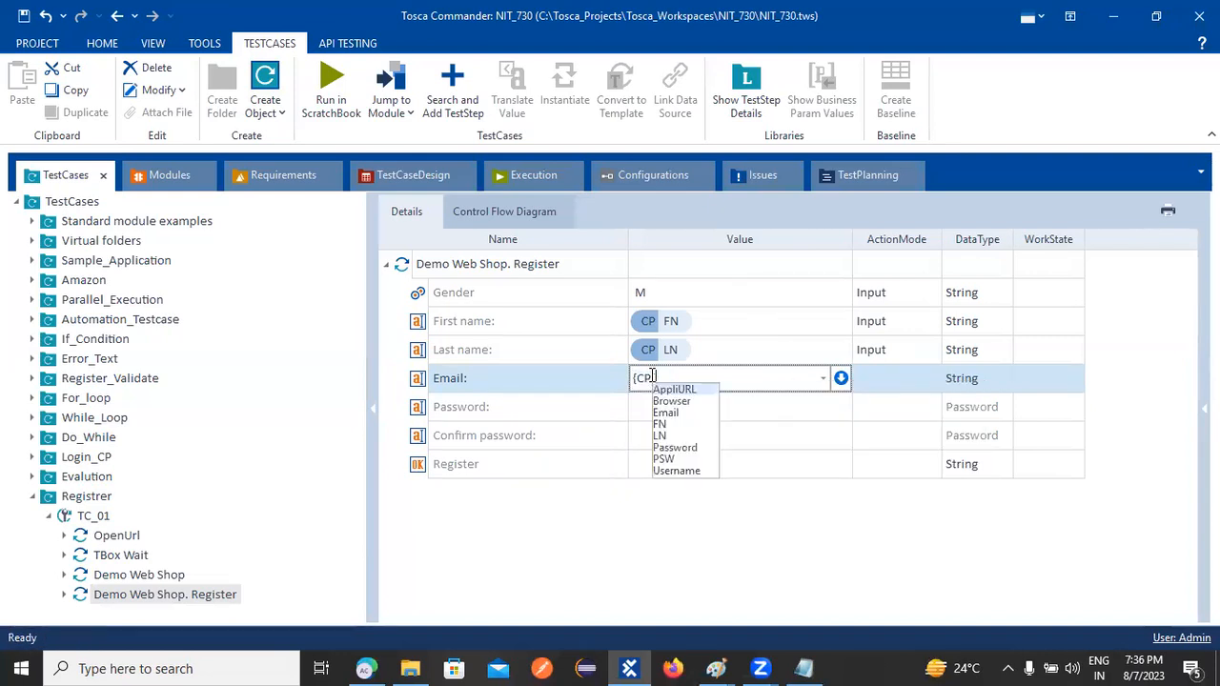
pyautogui.write('[E')
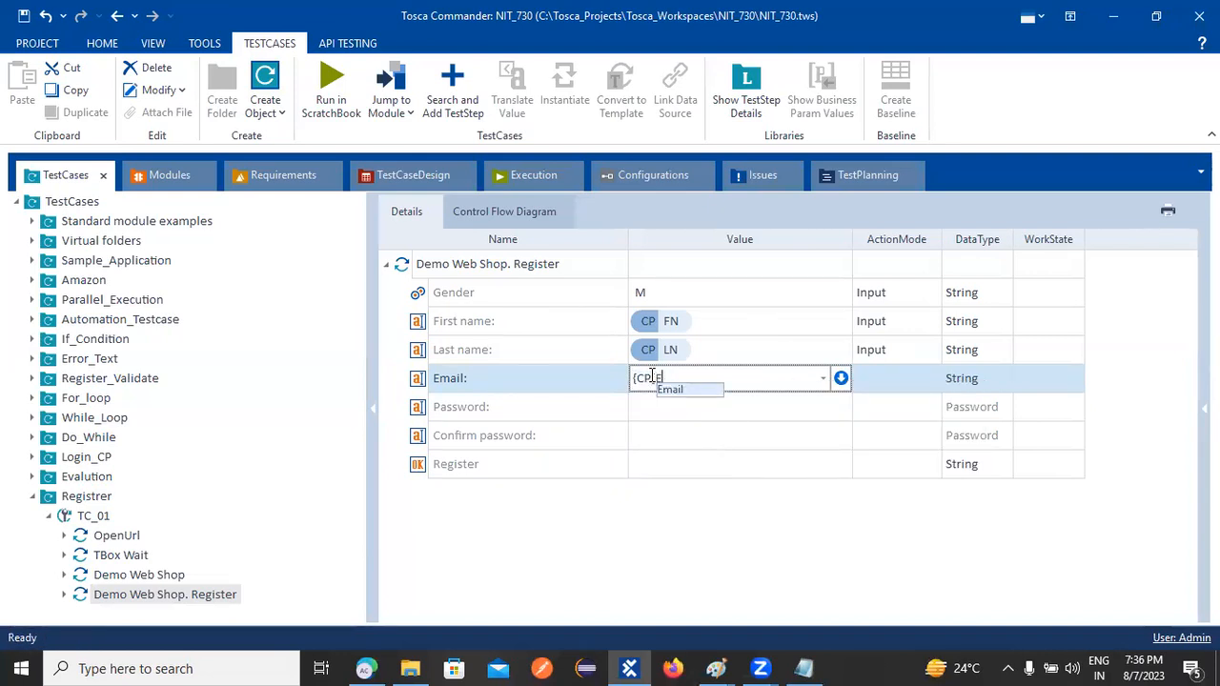
pyautogui.write('mail')
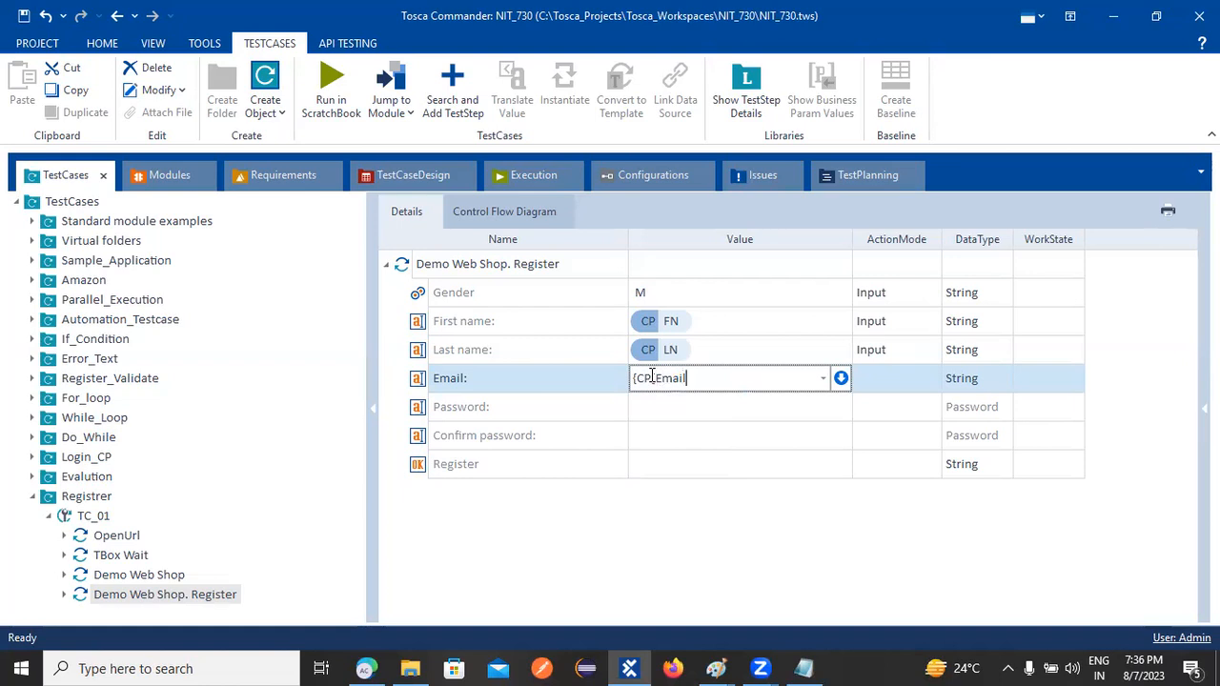
pyautogui.write(']}')
# Bind the Password field to {CP[PSW]} and set its data type to String
pyautogui.click(659, 406)
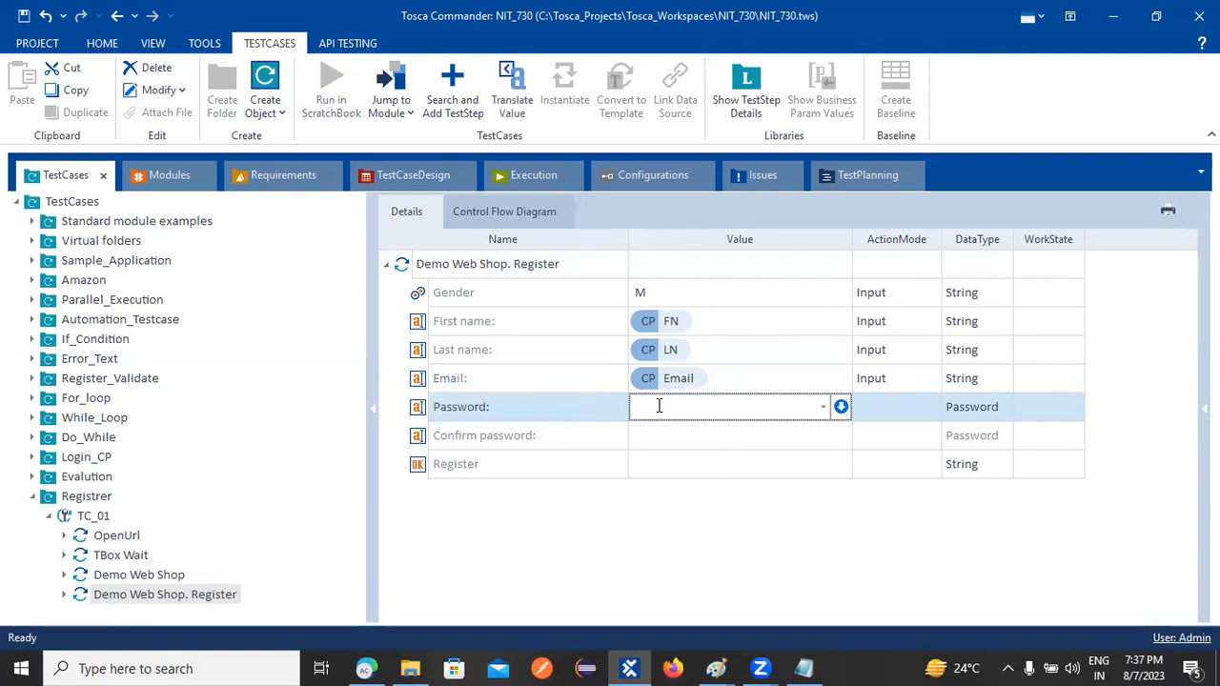
pyautogui.write('{')
pyautogui.press('BackSpace')
pyautogui.write('{CP[')
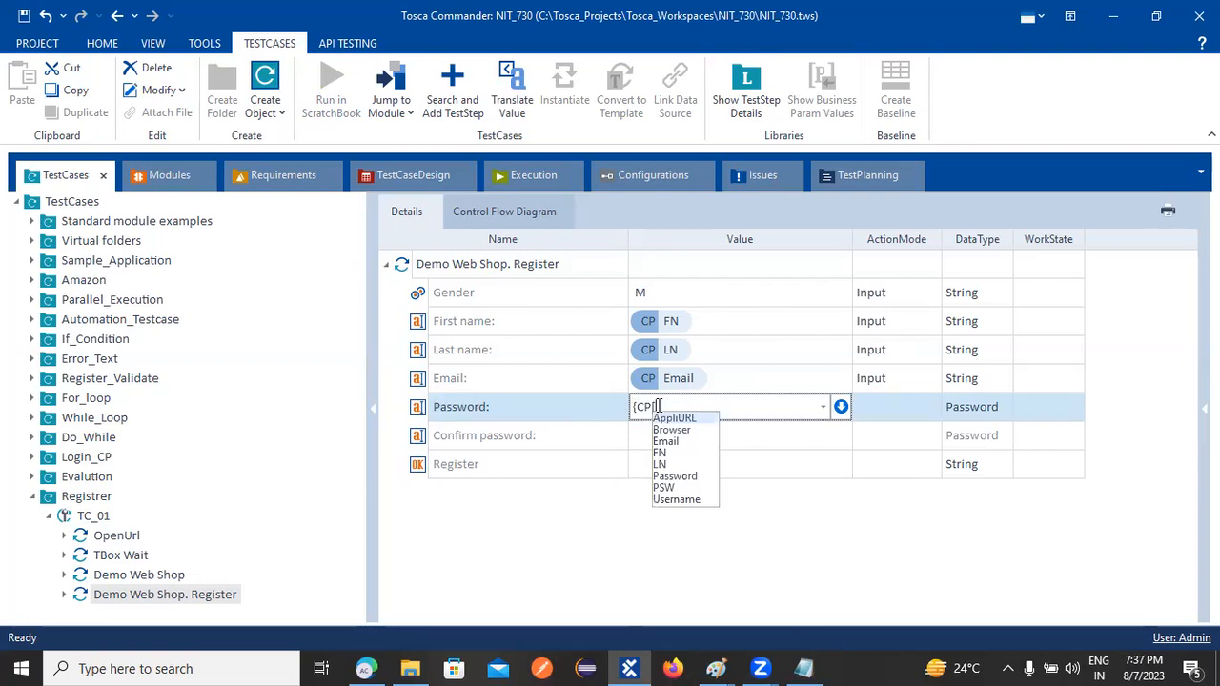
pyautogui.write('P')
pyautogui.write('SW')
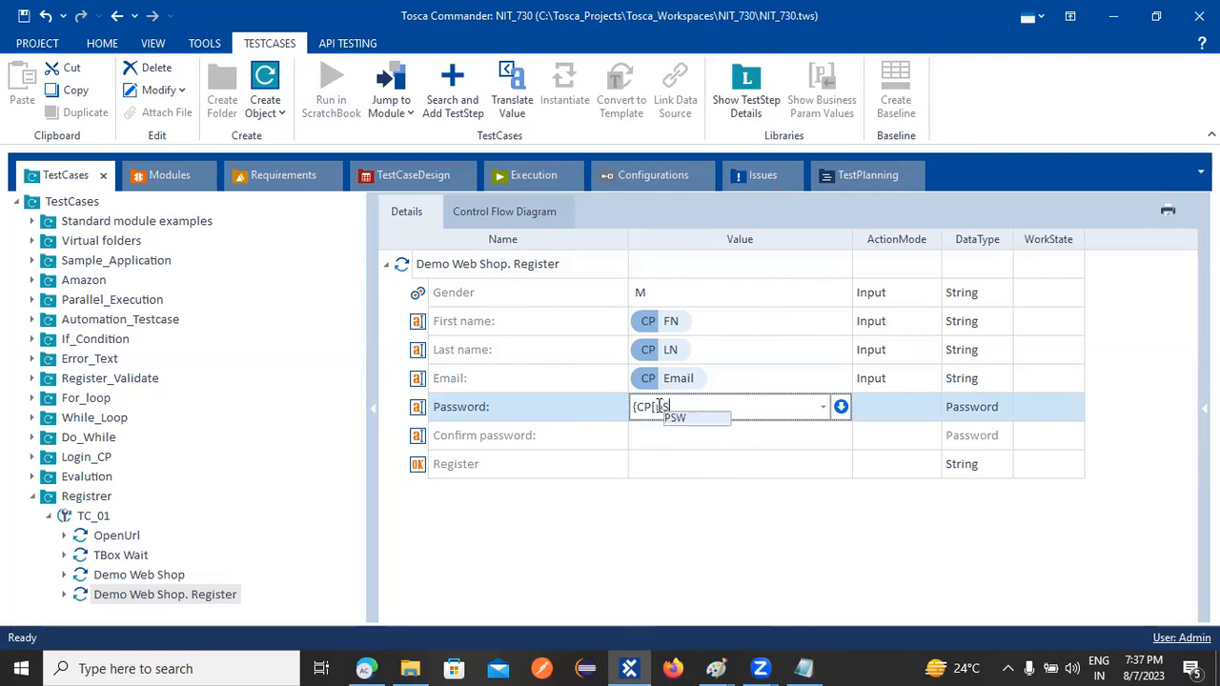
pyautogui.press('BackSpace')
pyautogui.press('BackSpace')
pyautogui.press('BackSpace')
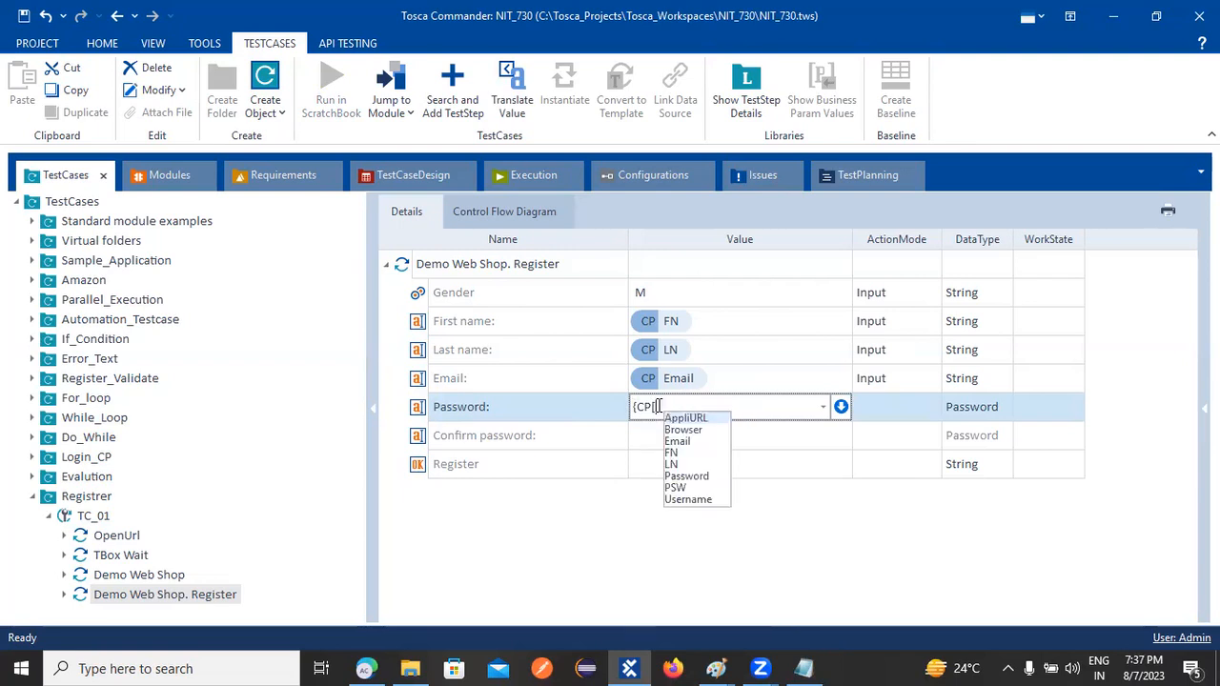
pyautogui.write('PSW]}')
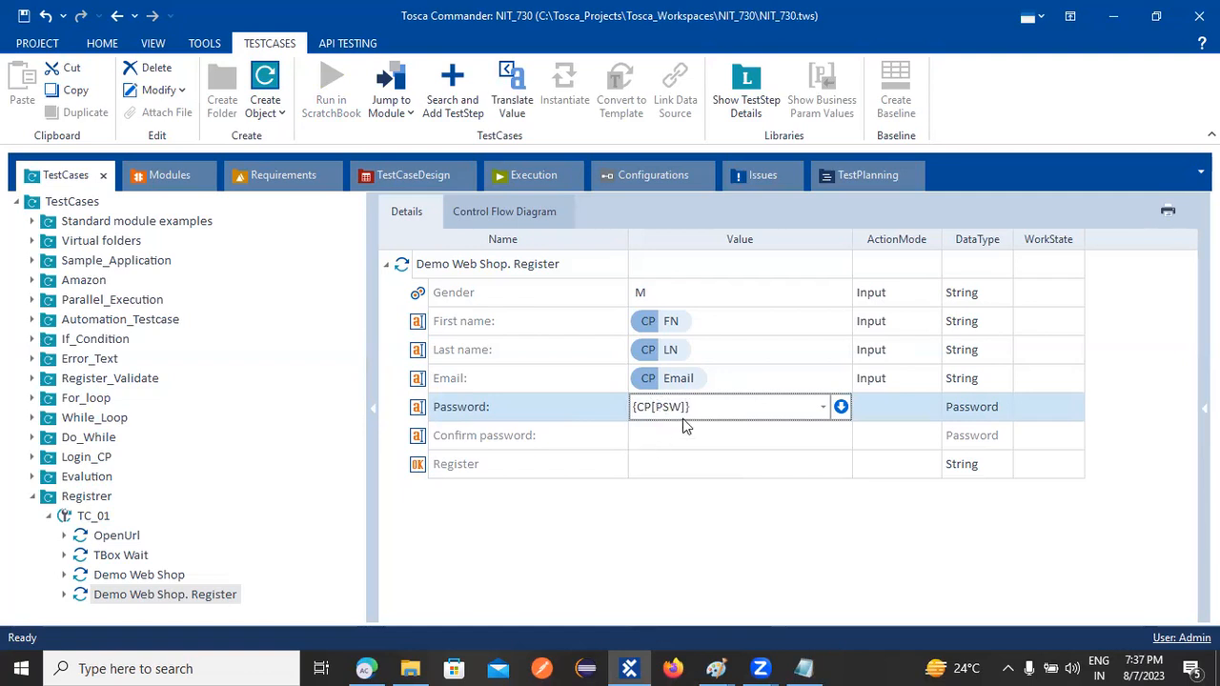
pyautogui.press('Return')
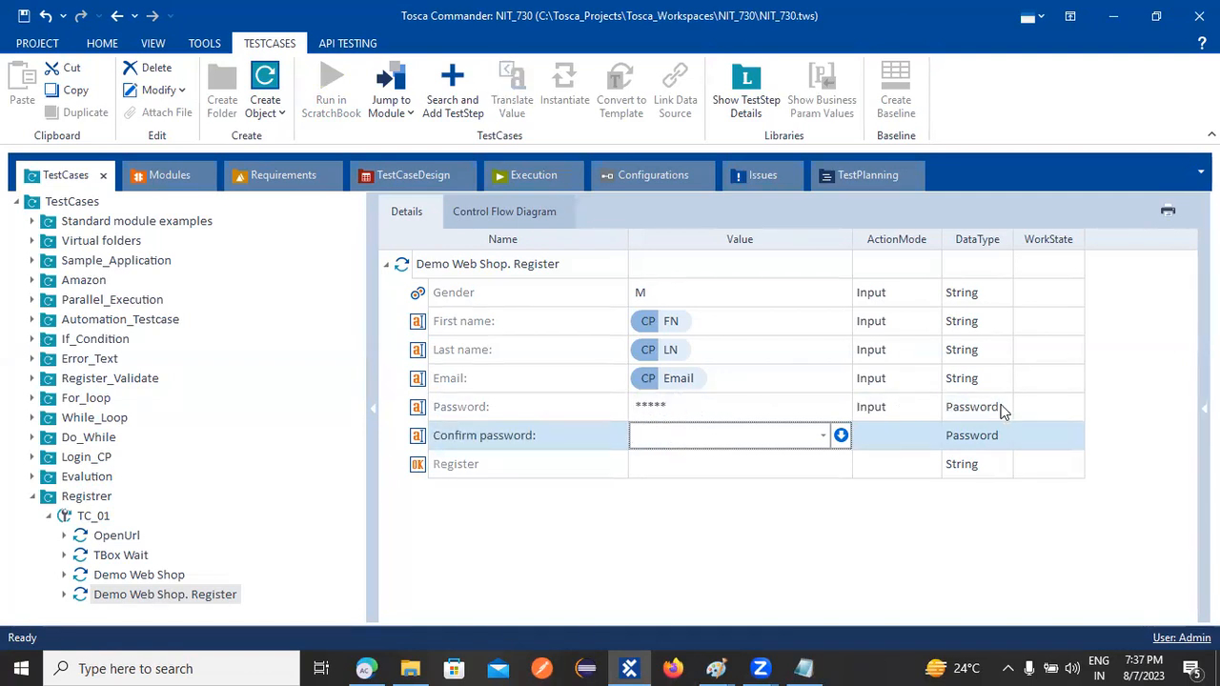
pyautogui.click(1002, 410)
pyautogui.click(1005, 410)
pyautogui.click(967, 428)
pyautogui.click(697, 411)
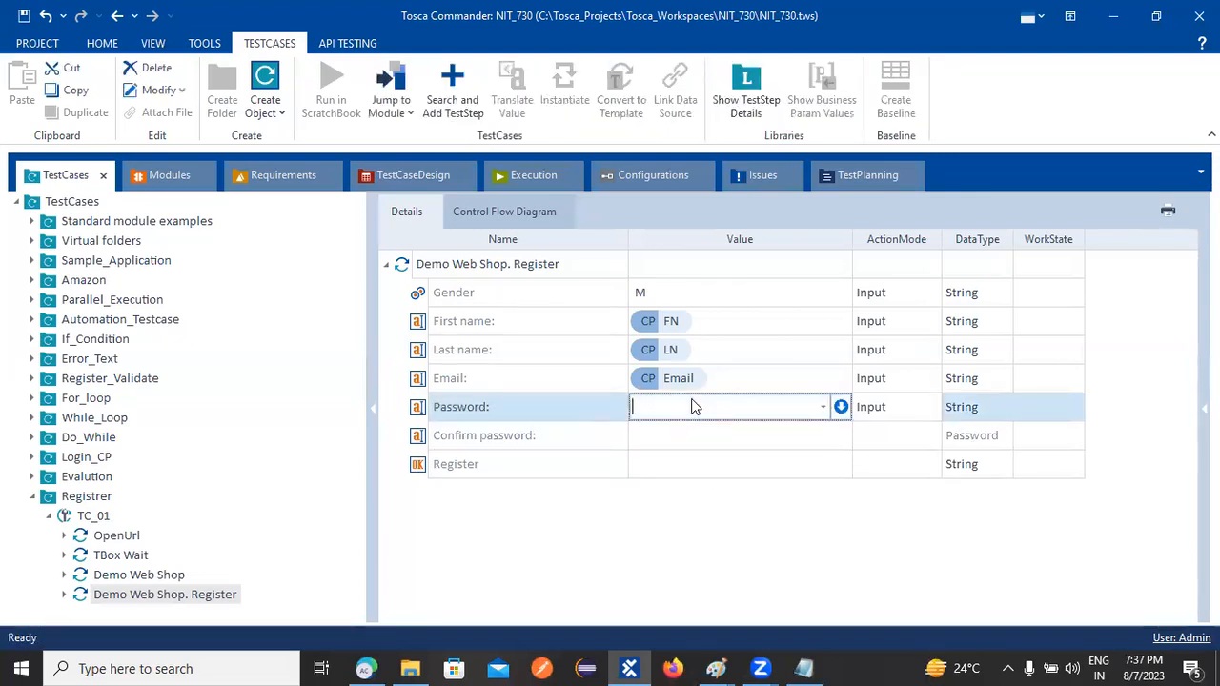
pyautogui.write('{Click}')
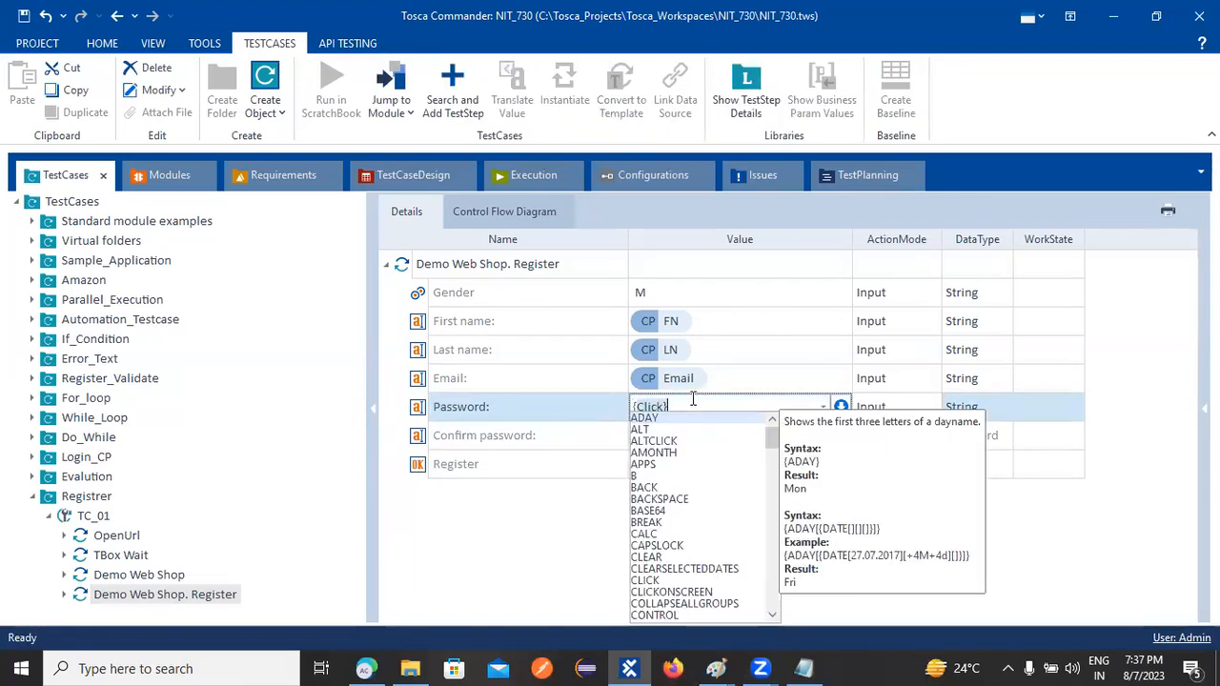
pyautogui.press('BackSpace')
pyautogui.press('BackSpace')
pyautogui.press('BackSpace')
pyautogui.press('BackSpace')
pyautogui.press('BackSpace')
pyautogui.write('P[')
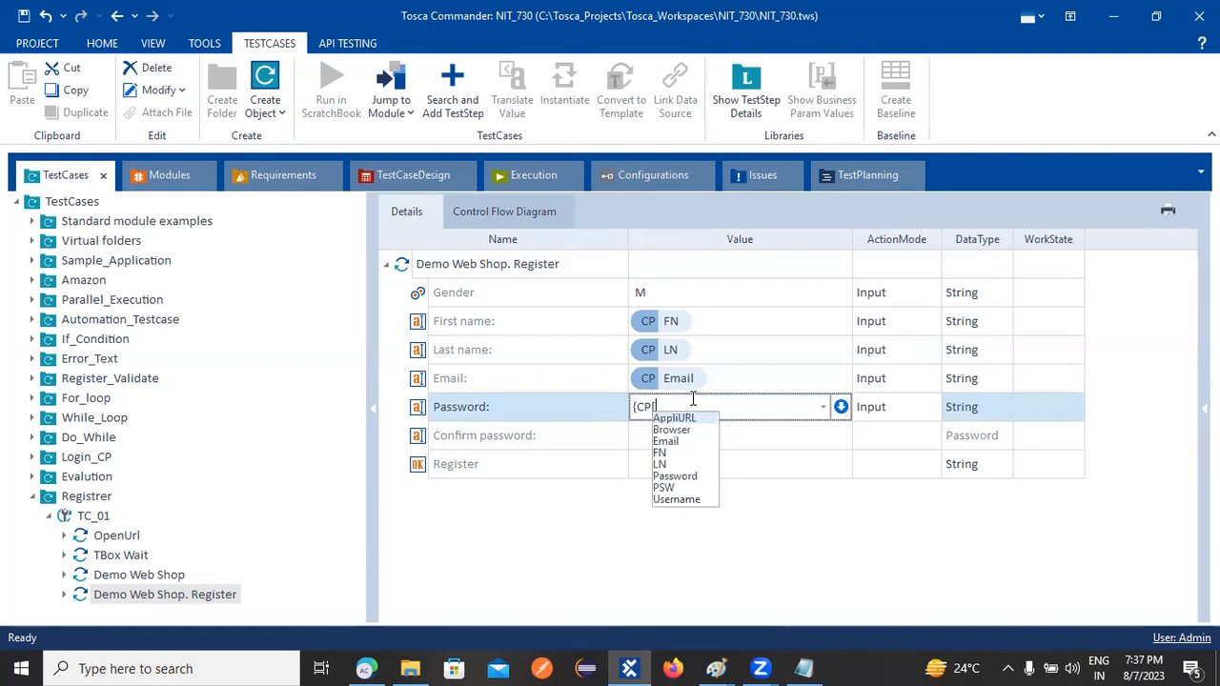
pyautogui.write('PSW]}')
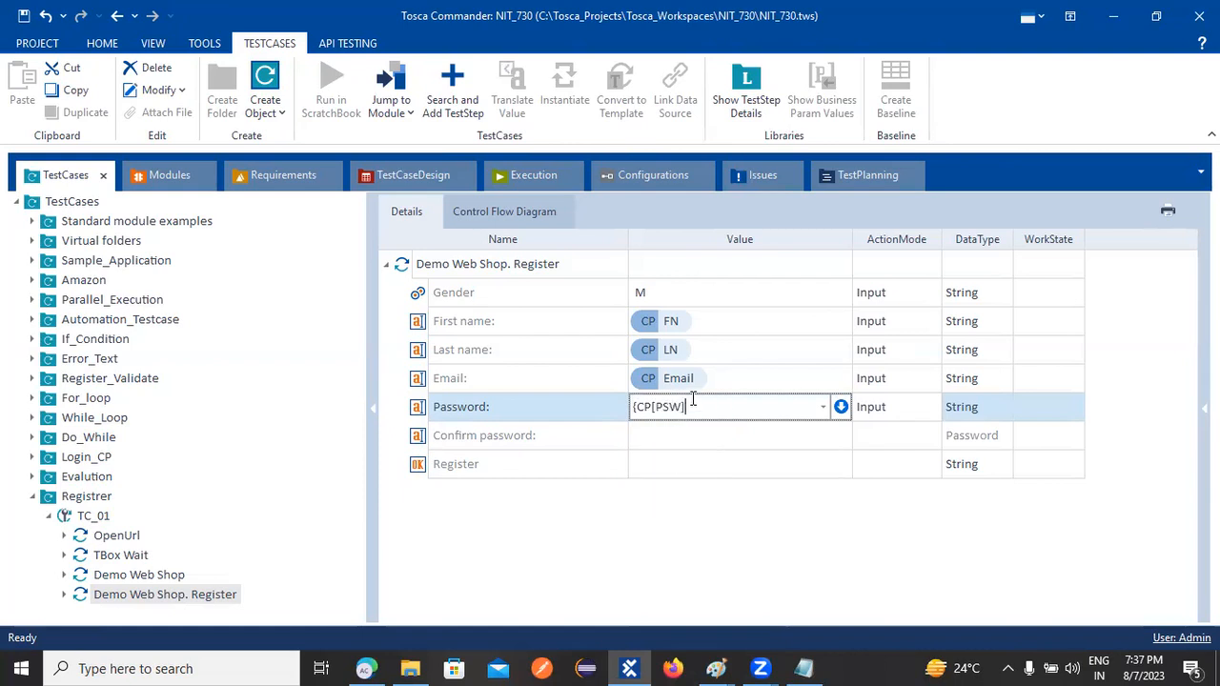
pyautogui.moveTo(744, 407); pyautogui.dragTo(556, 412)
pyautogui.hotkey('ctrl', 'c')
pyautogui.click(666, 433)
# Bind Confirm password to {CP[PSW]} with data type String
pyautogui.click(666, 432)
pyautogui.hotkey('ctrl', 'v')
pyautogui.click(991, 439)
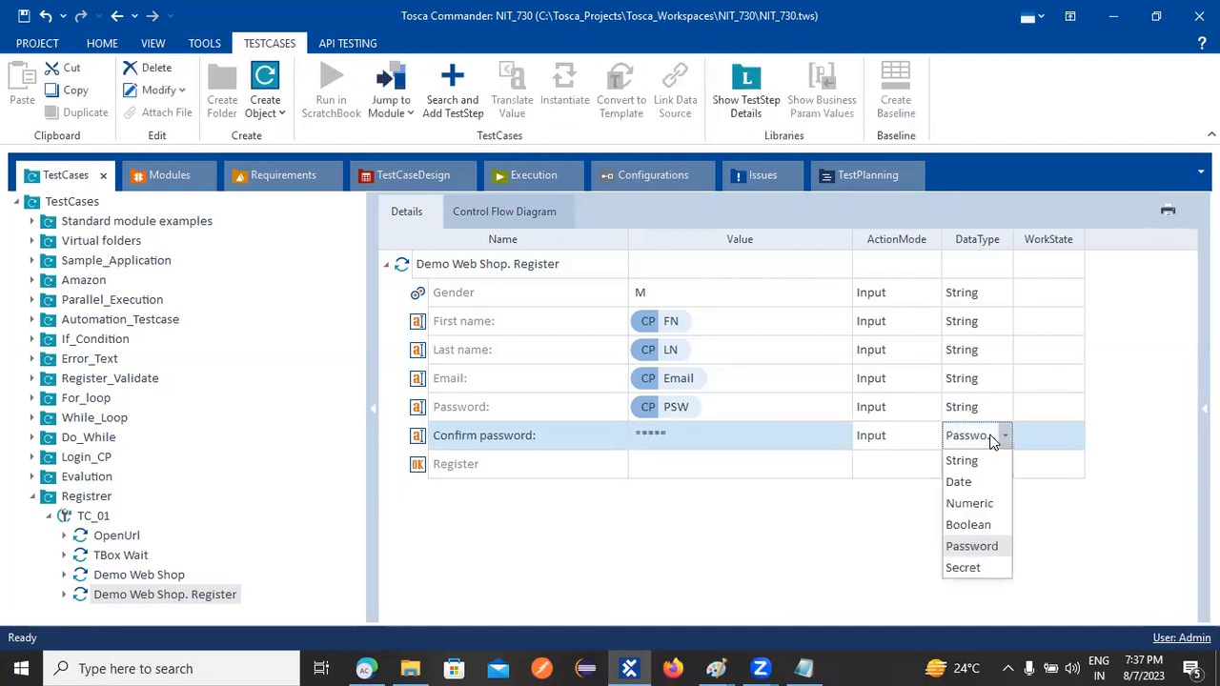
pyautogui.click(979, 457)
pyautogui.click(738, 440)
pyautogui.click(738, 435)
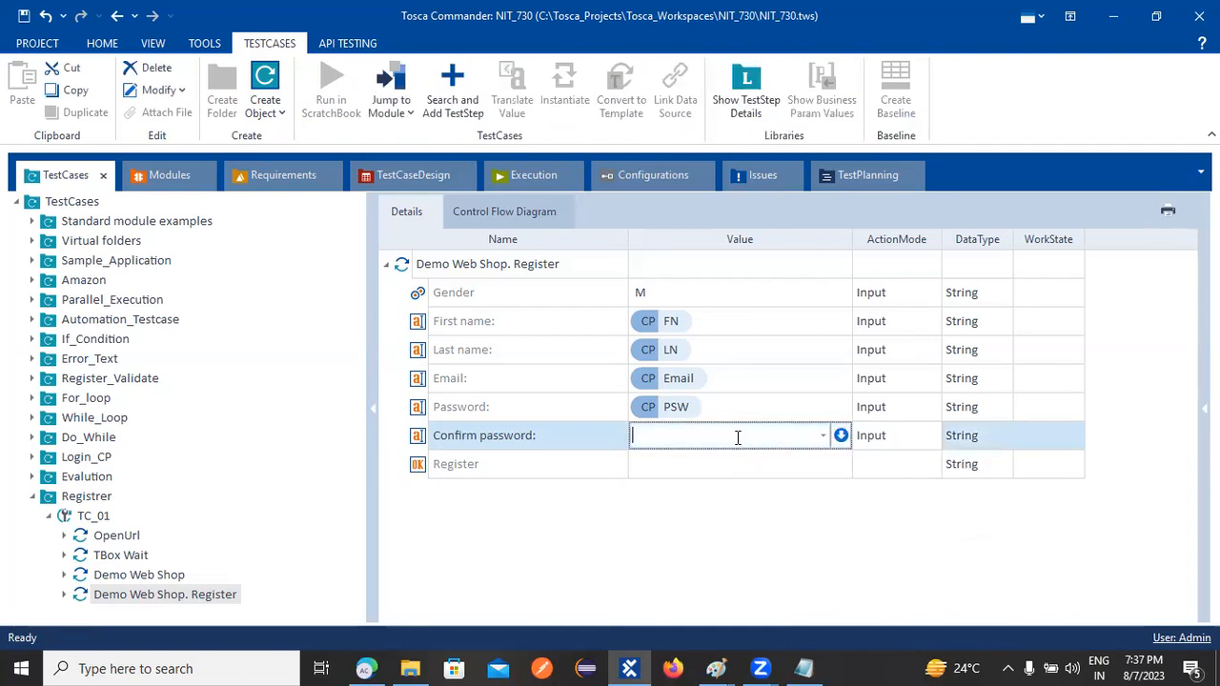
pyautogui.hotkey('ctrl', 'v')
pyautogui.click(740, 467)
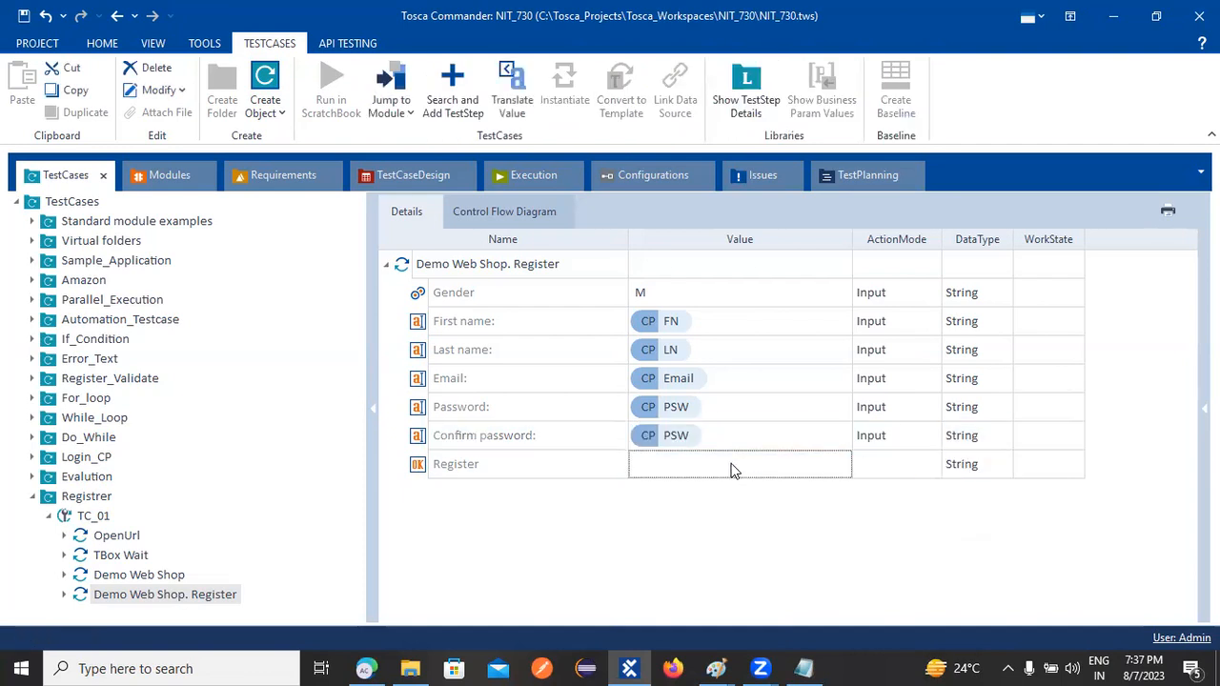
# Set the Register field's value to {Click}
pyautogui.click(730, 467)
pyautogui.click(823, 465)
pyautogui.click(648, 487)
pyautogui.press('Return')
pyautogui.click(699, 533)
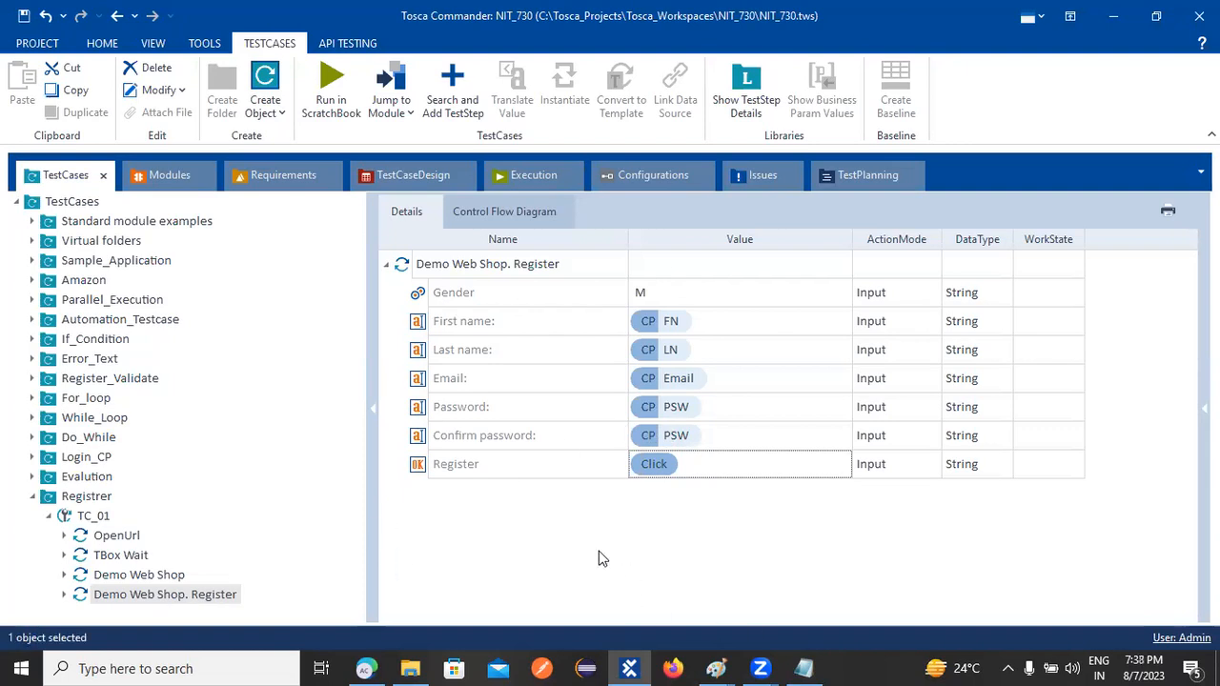
# Append _TCP to the Registrer folder name, check the tree, and save with Ctrl+S
pyautogui.rightClick(88, 500)
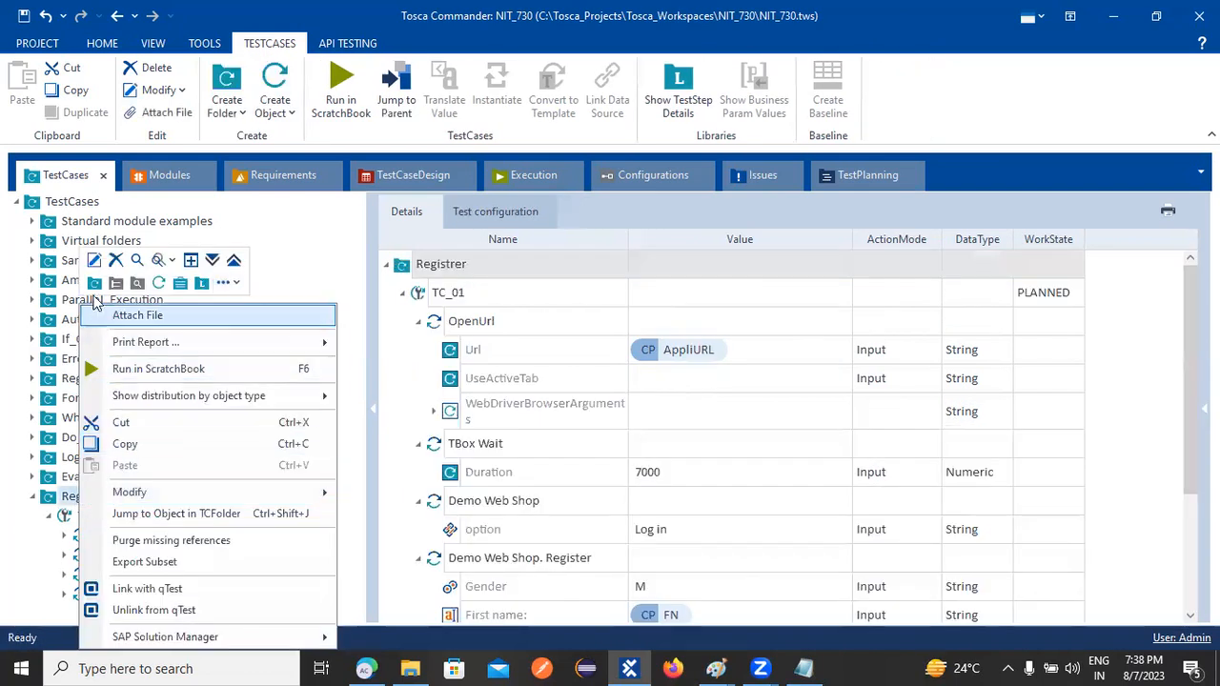
pyautogui.click(94, 261)
pyautogui.press('End')
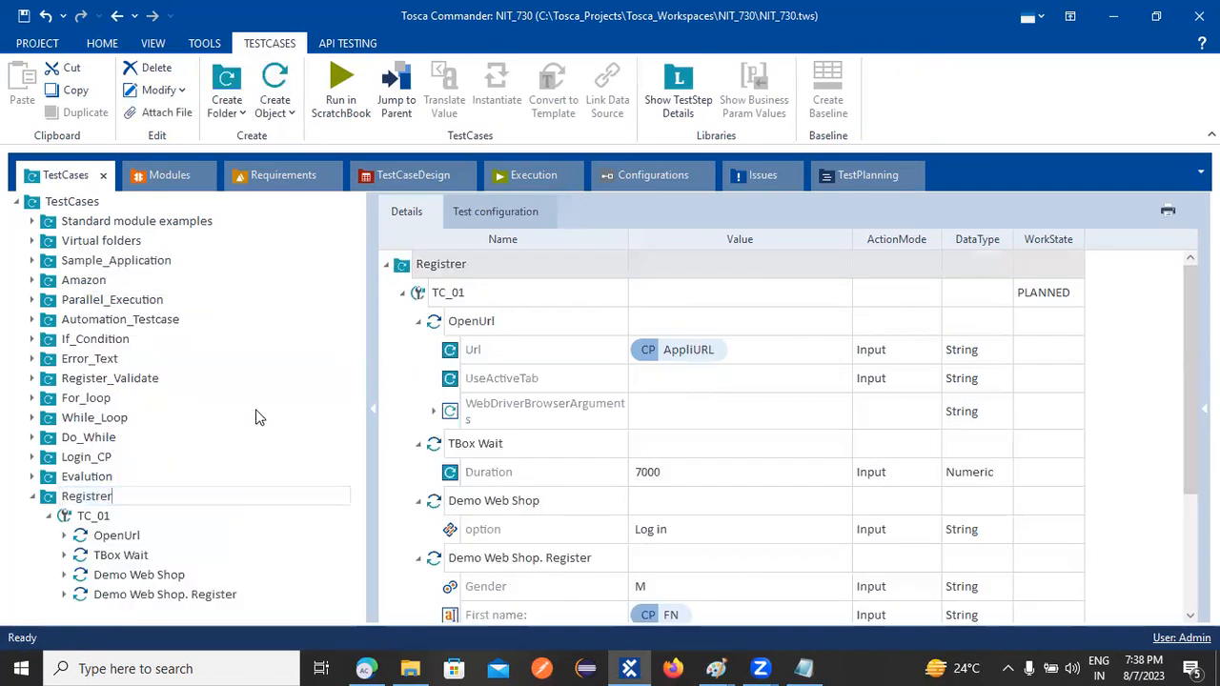
pyautogui.write('_TCP')
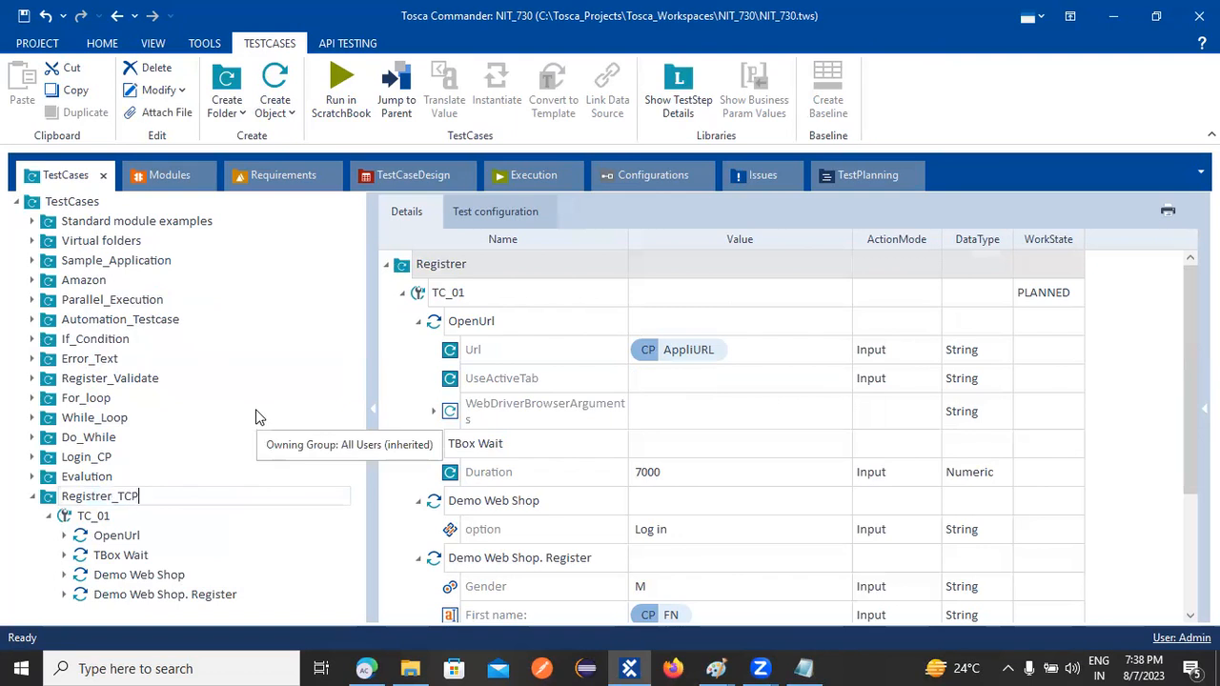
pyautogui.press('Return')
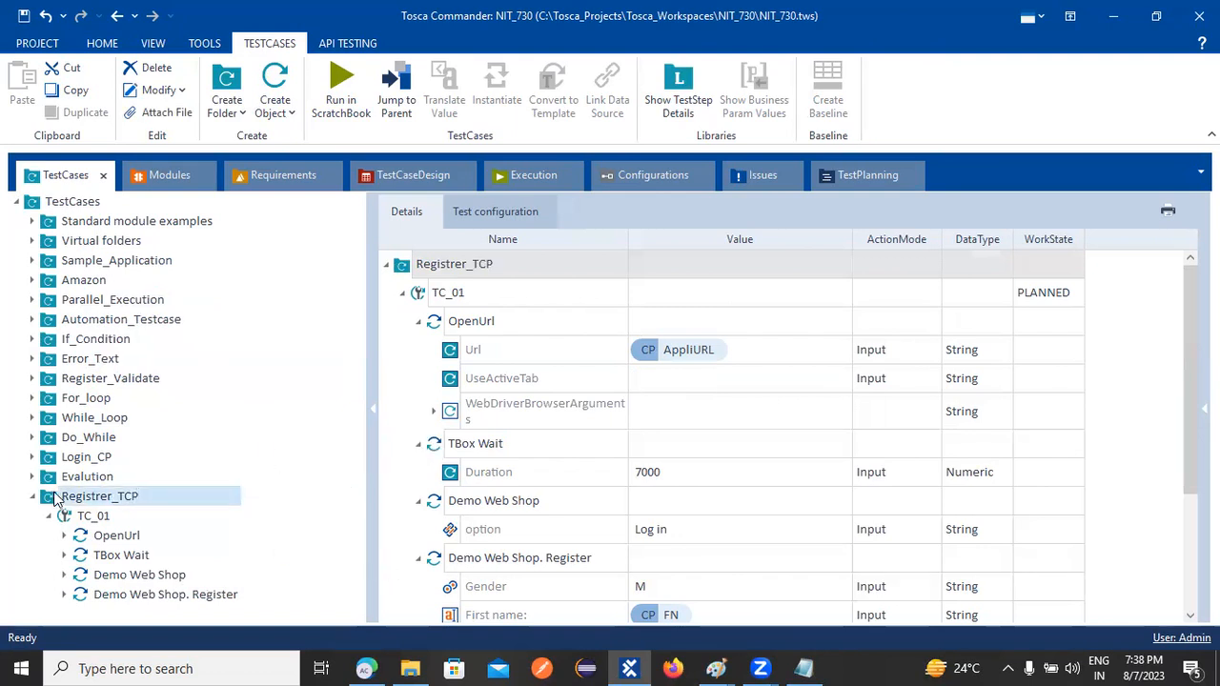
pyautogui.scroll(-1, 590, 391)
pyautogui.scroll(1, 686, 345)
pyautogui.scroll(-1, 713, 485)
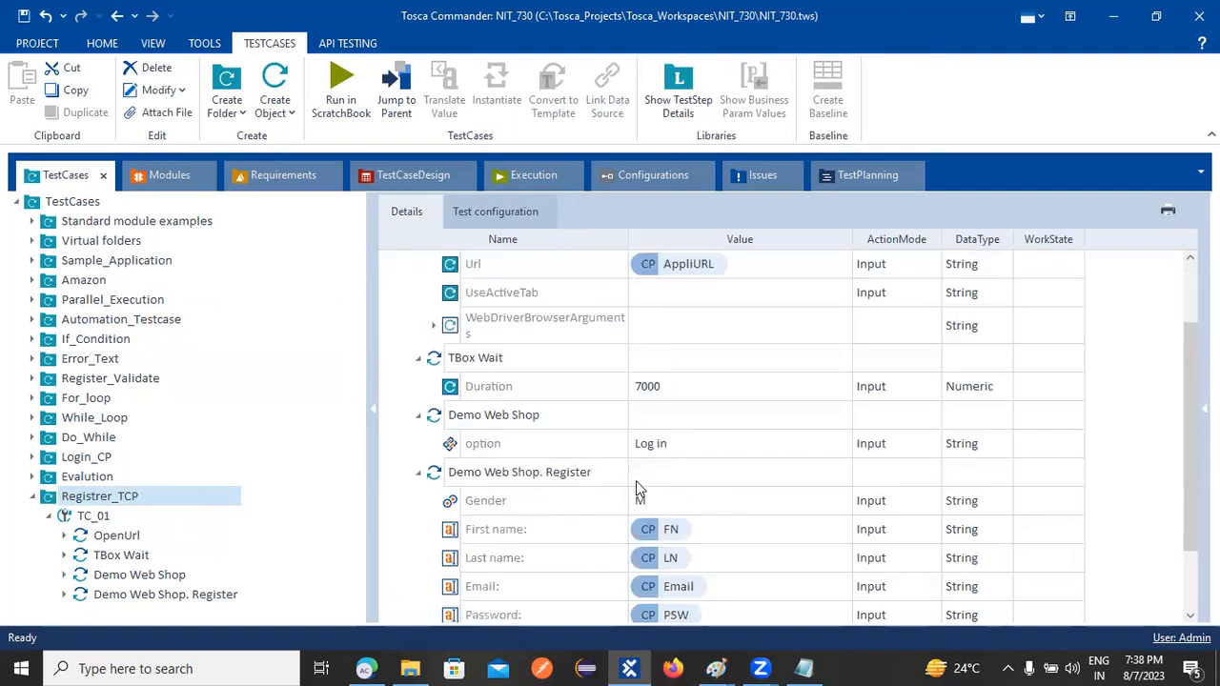
pyautogui.scroll(-1, 713, 461)
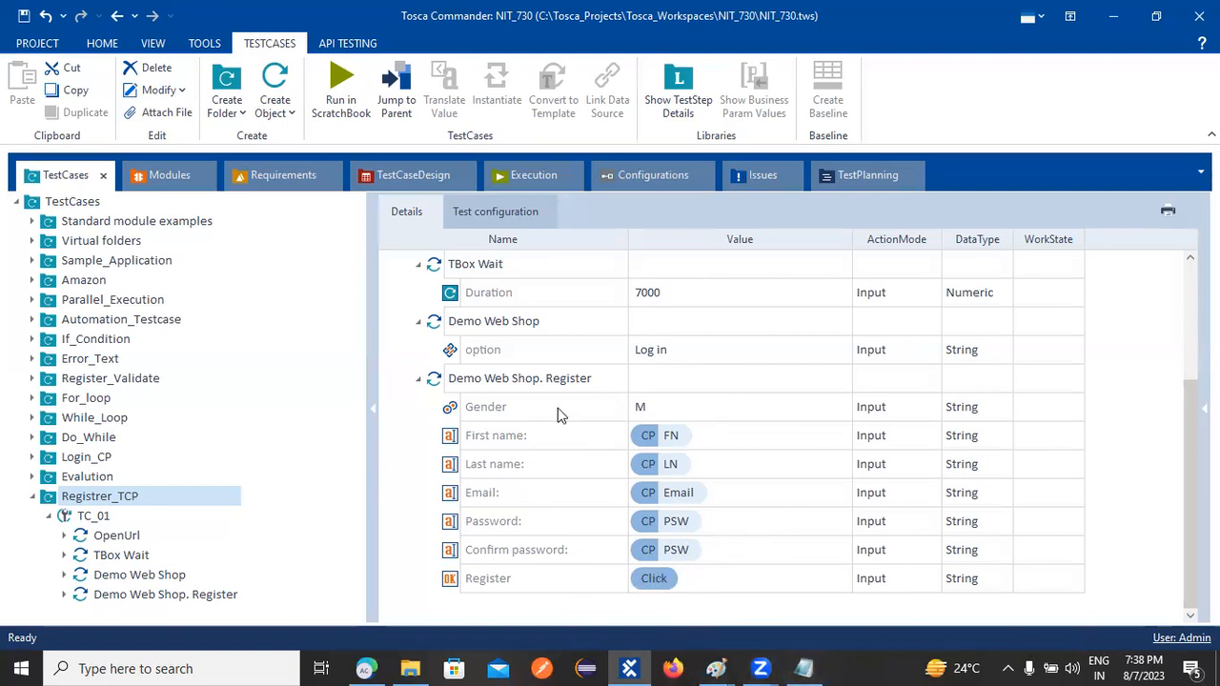
pyautogui.hotkey('ctrl', 's')
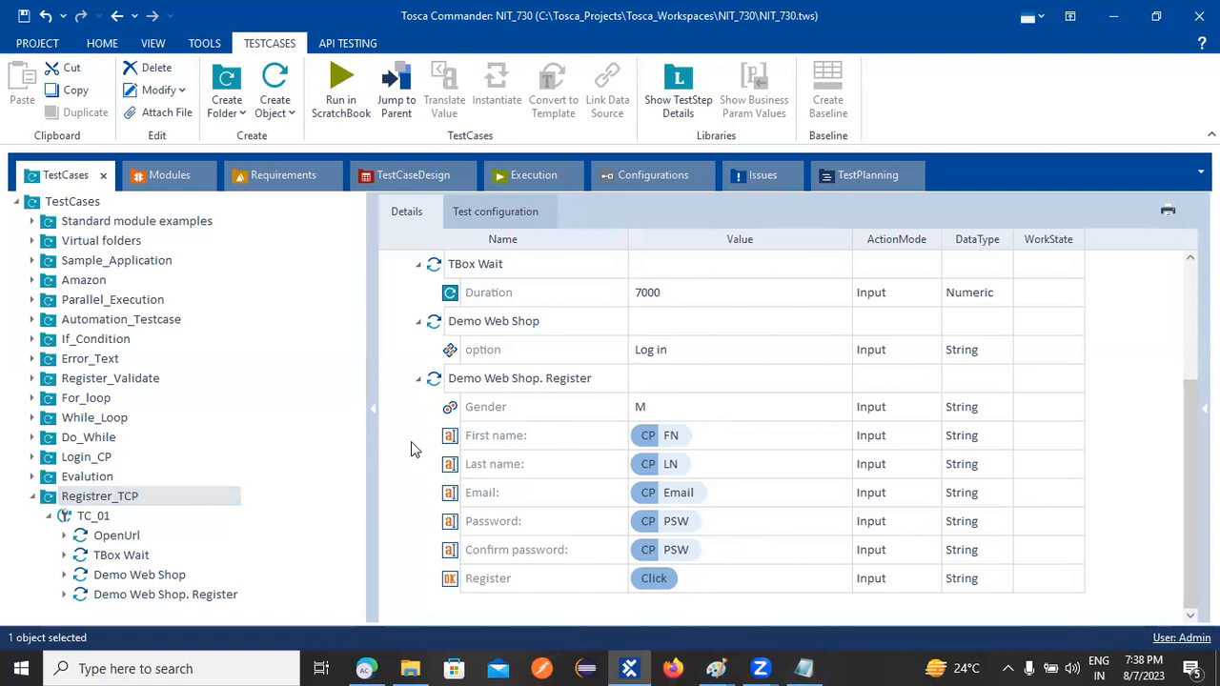
# Minimize the ToSca notes, Tosca Commander and Paint windows
pyautogui.click(806, 667)
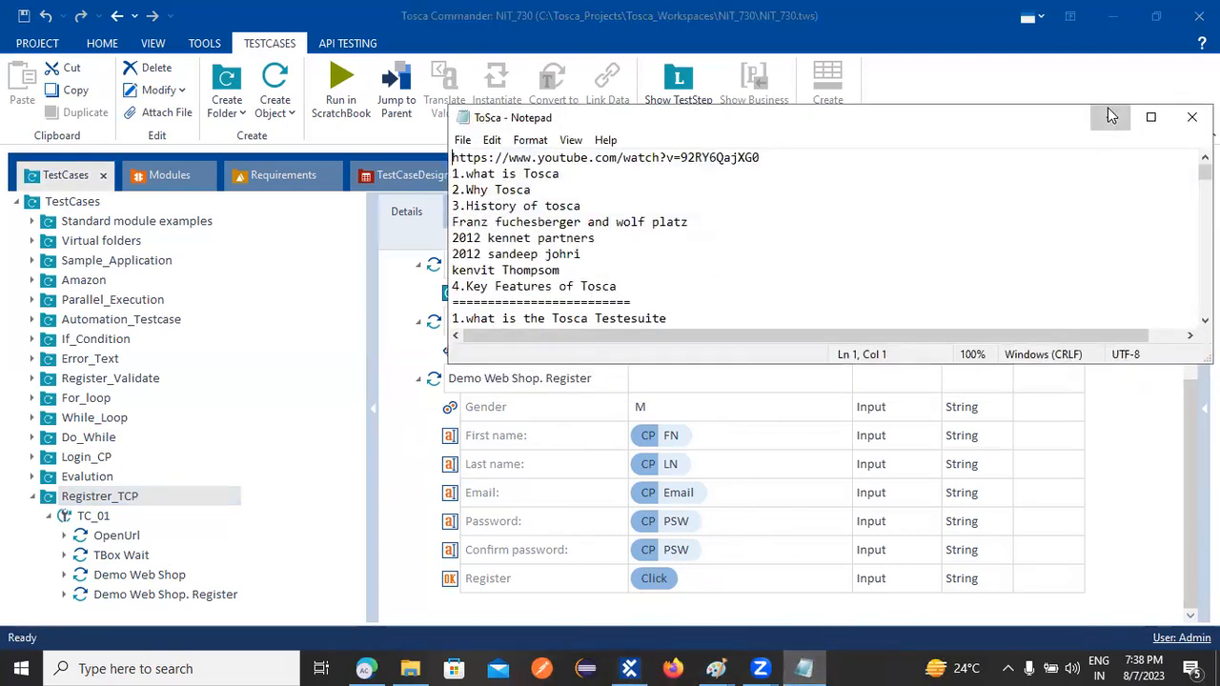
pyautogui.click(1108, 120)
pyautogui.click(1111, 27)
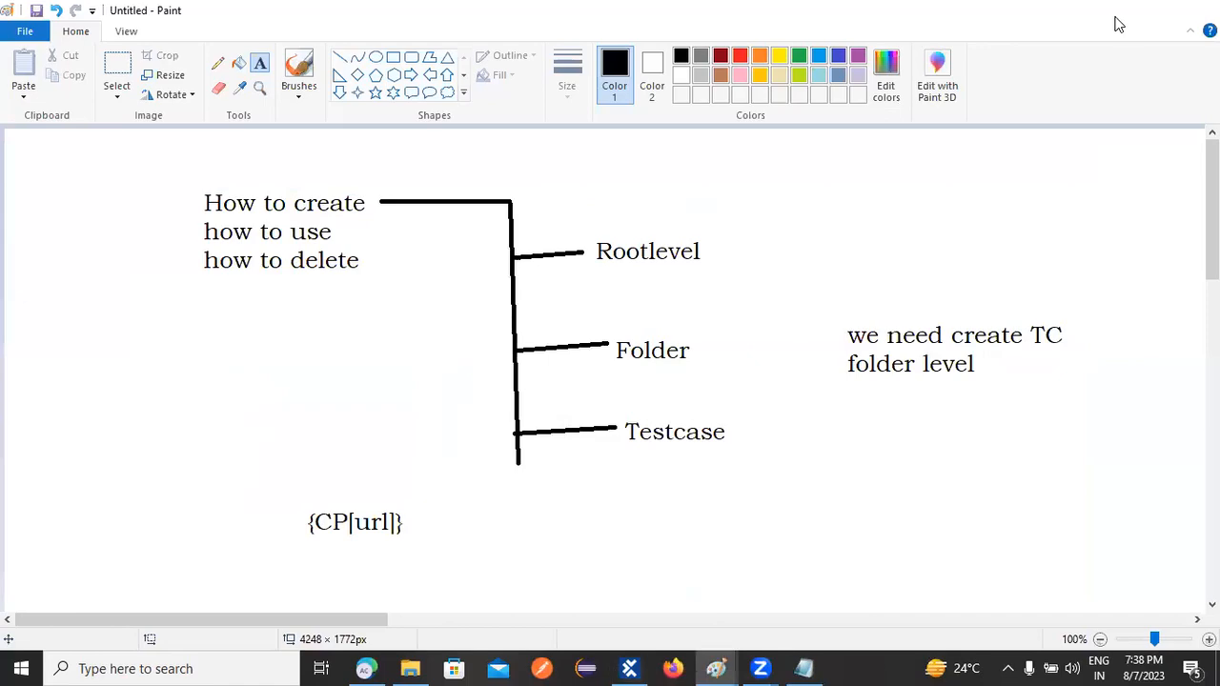
pyautogui.click(1114, 21)
# Refresh the desktop twice, then bring Tosca Commander back to the front
pyautogui.rightClick(974, 413)
pyautogui.click(979, 430)
pyautogui.rightClick(972, 436)
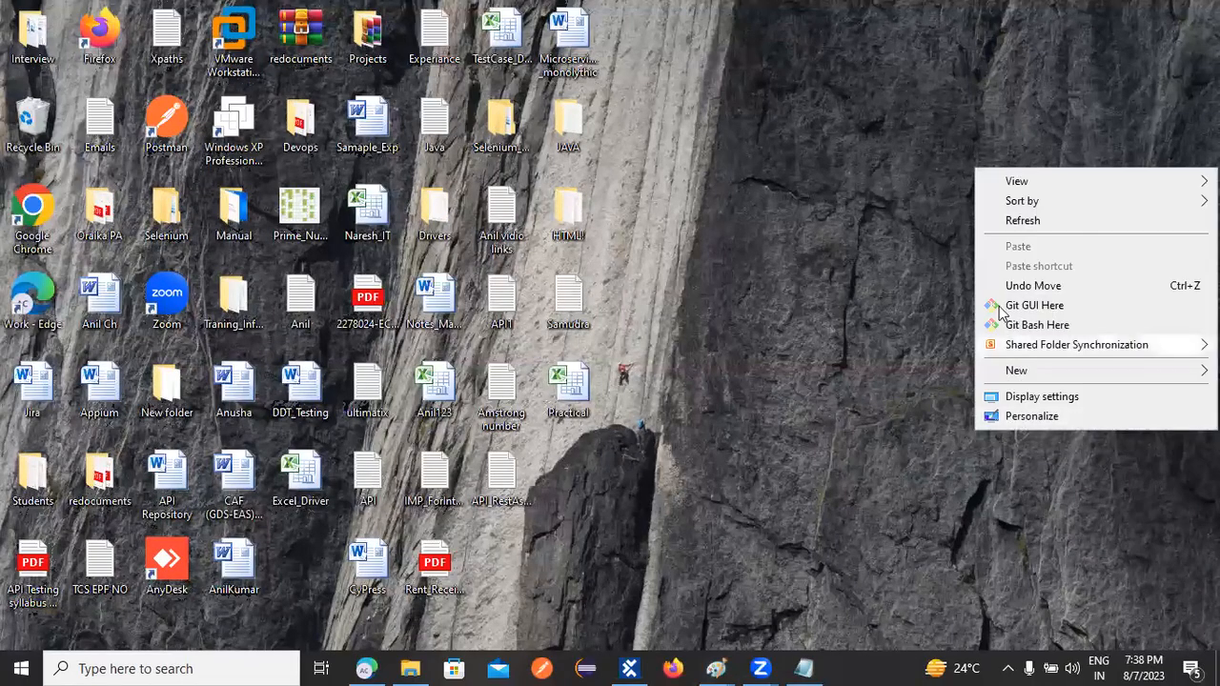
pyautogui.click(1011, 230)
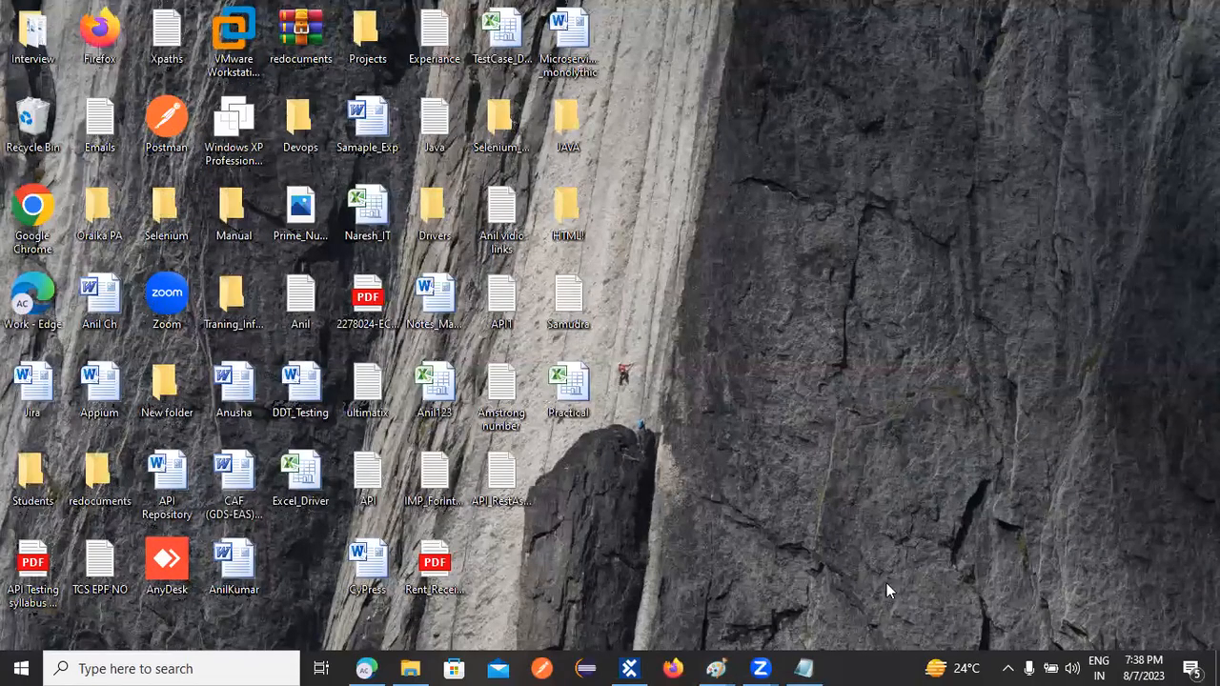
pyautogui.click(629, 668)
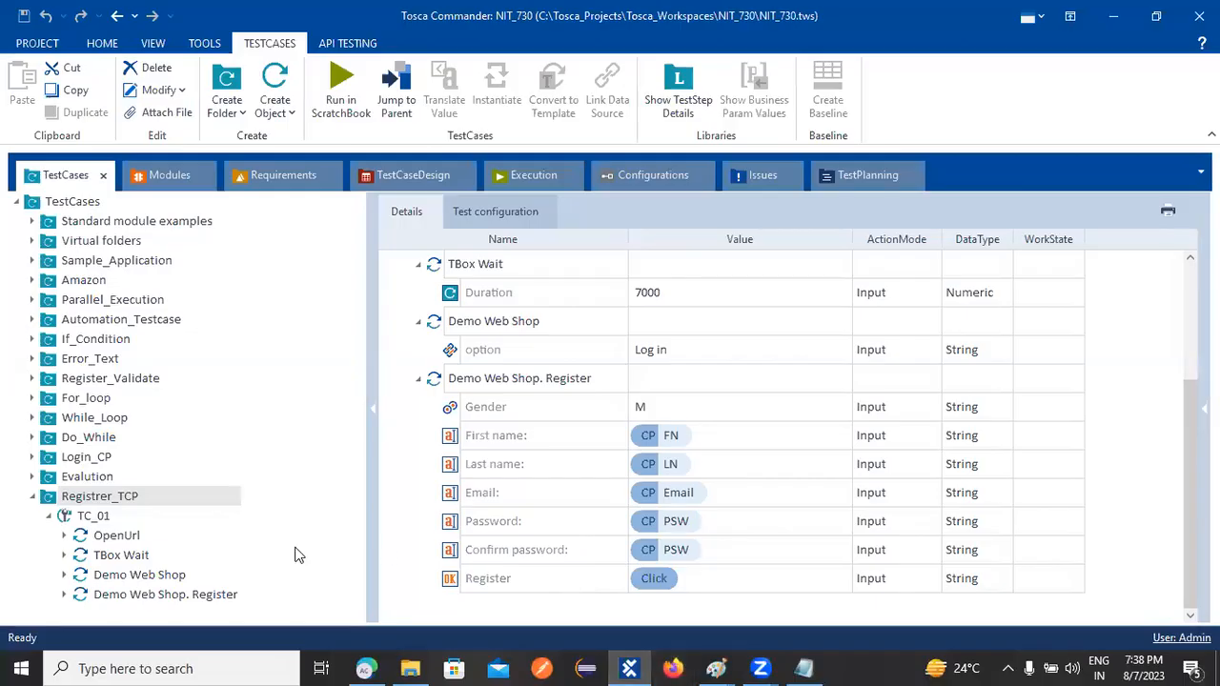
# Run test case TC_01 in ScratchBook from its context menu
pyautogui.rightClick(94, 519)
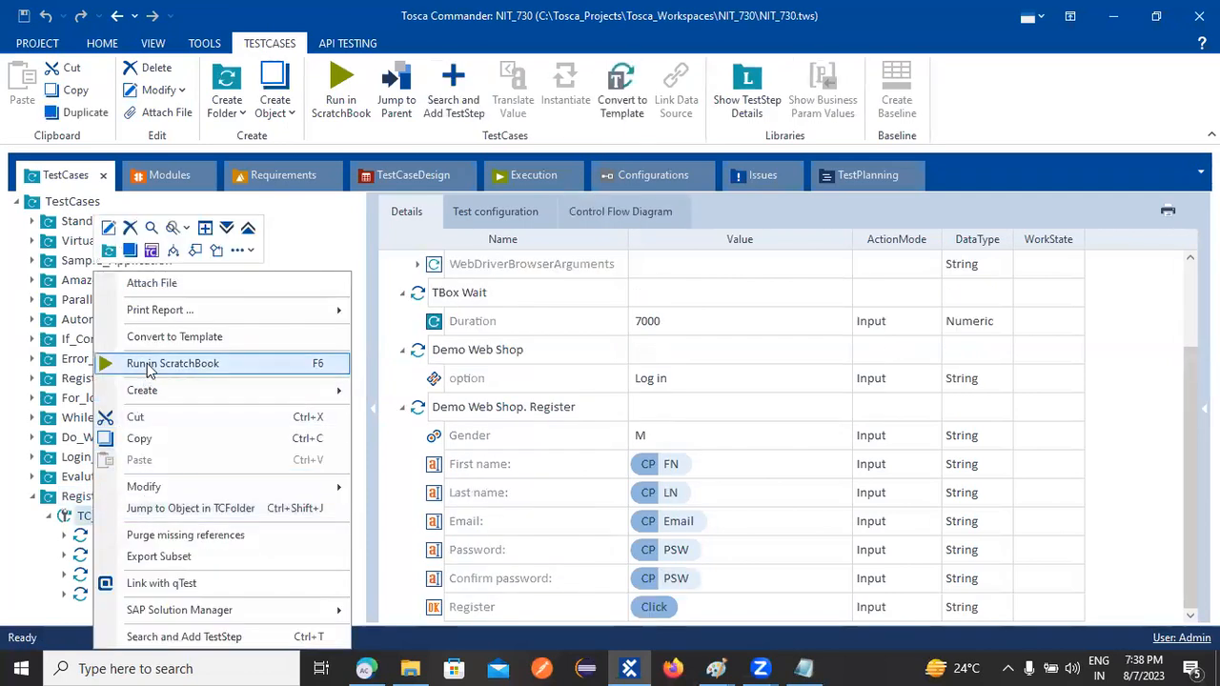
pyautogui.click(147, 364)
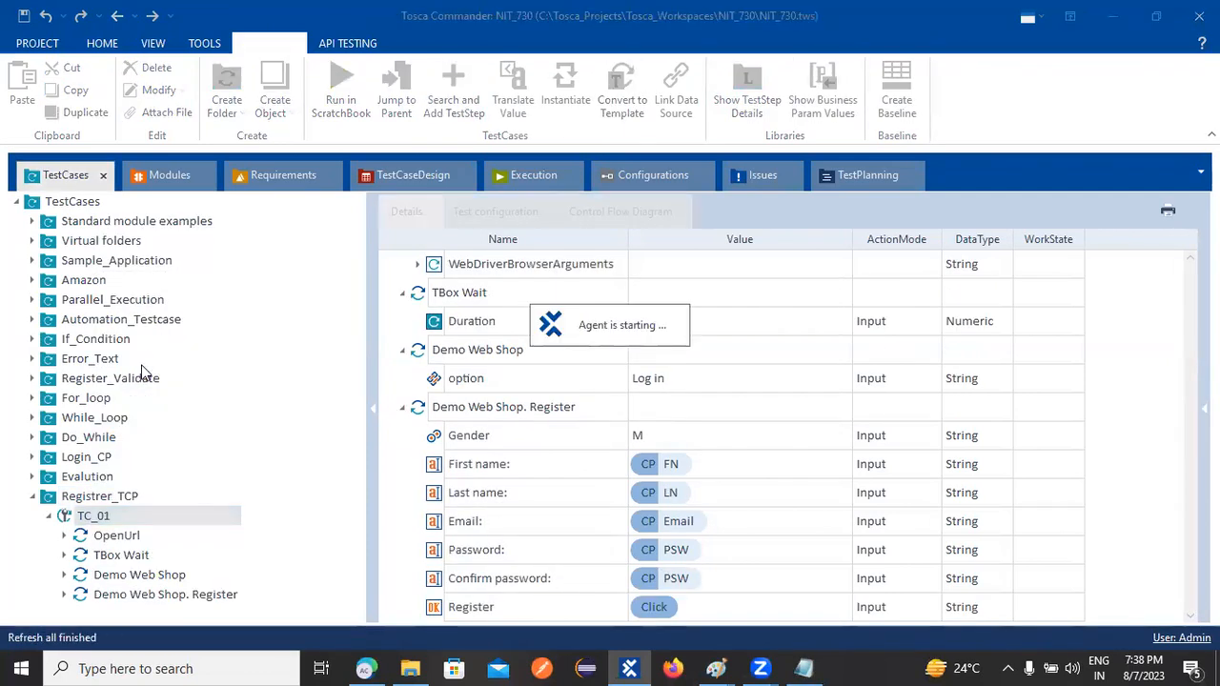
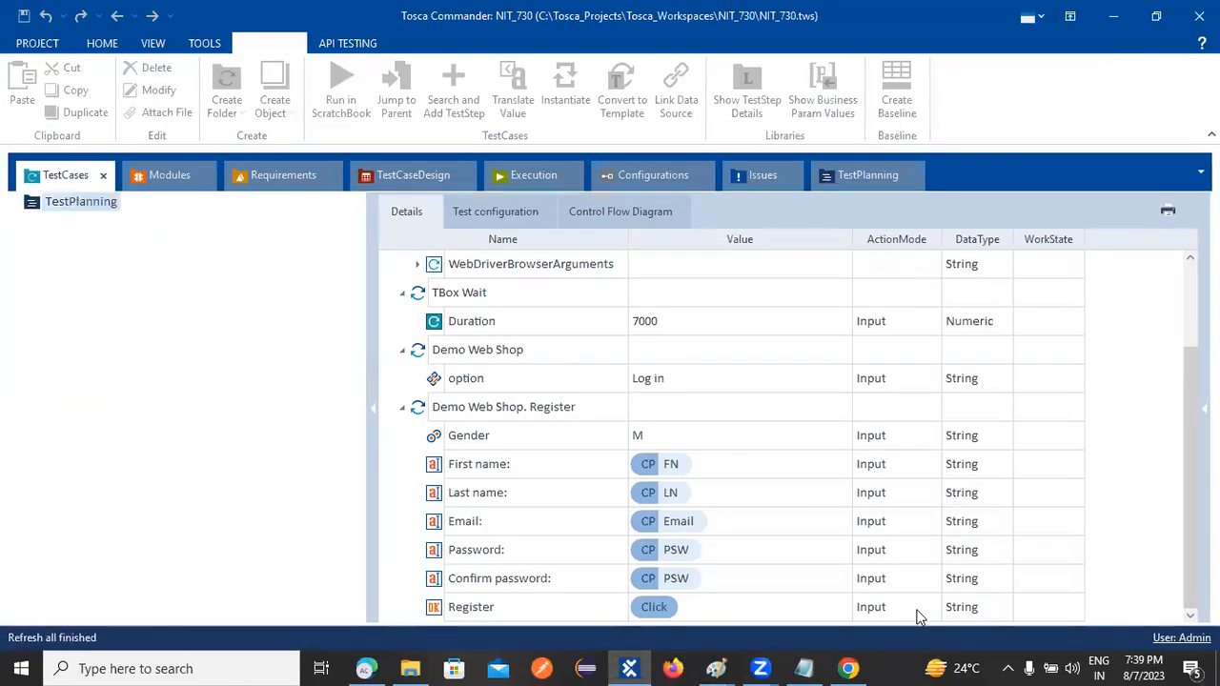
# Log the user out of Demo Web Shop in Chrome, then close Tosca's ScratchBook run results
pyautogui.click(848, 668)
pyautogui.click(823, 168)
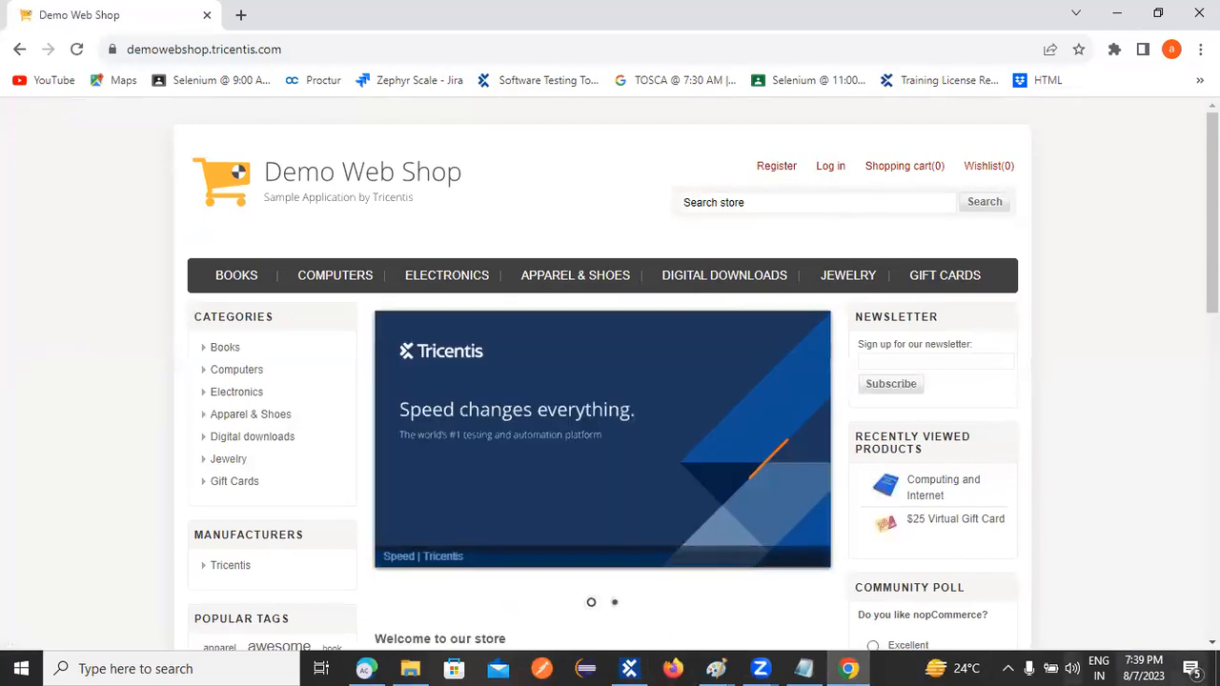
pyautogui.click(629, 668)
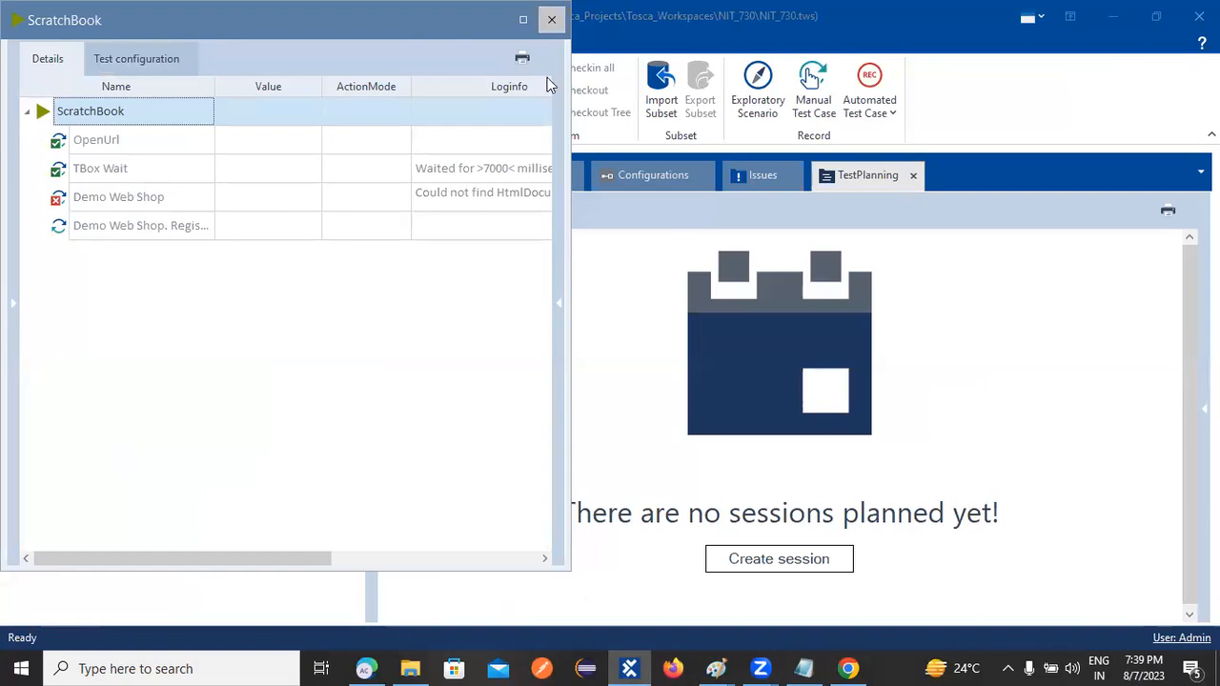
pyautogui.click(551, 19)
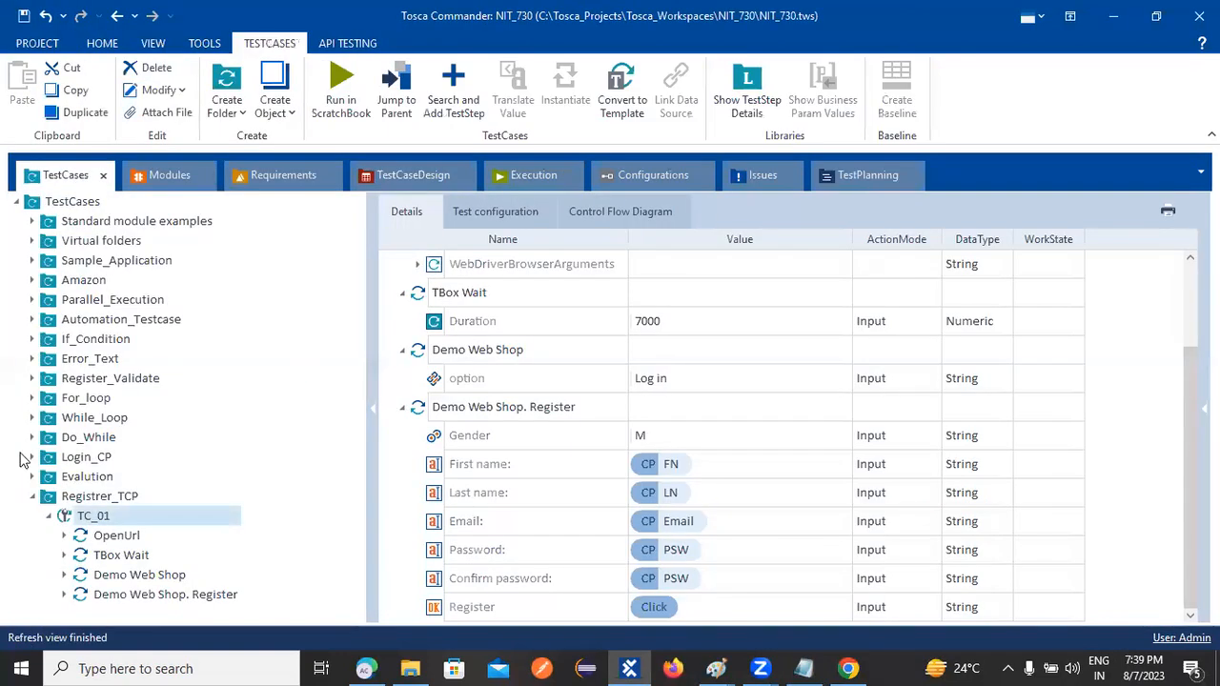
# Change the Demo Web Shop step's option value from Log in to Register
pyautogui.click(108, 537)
pyautogui.click(127, 559)
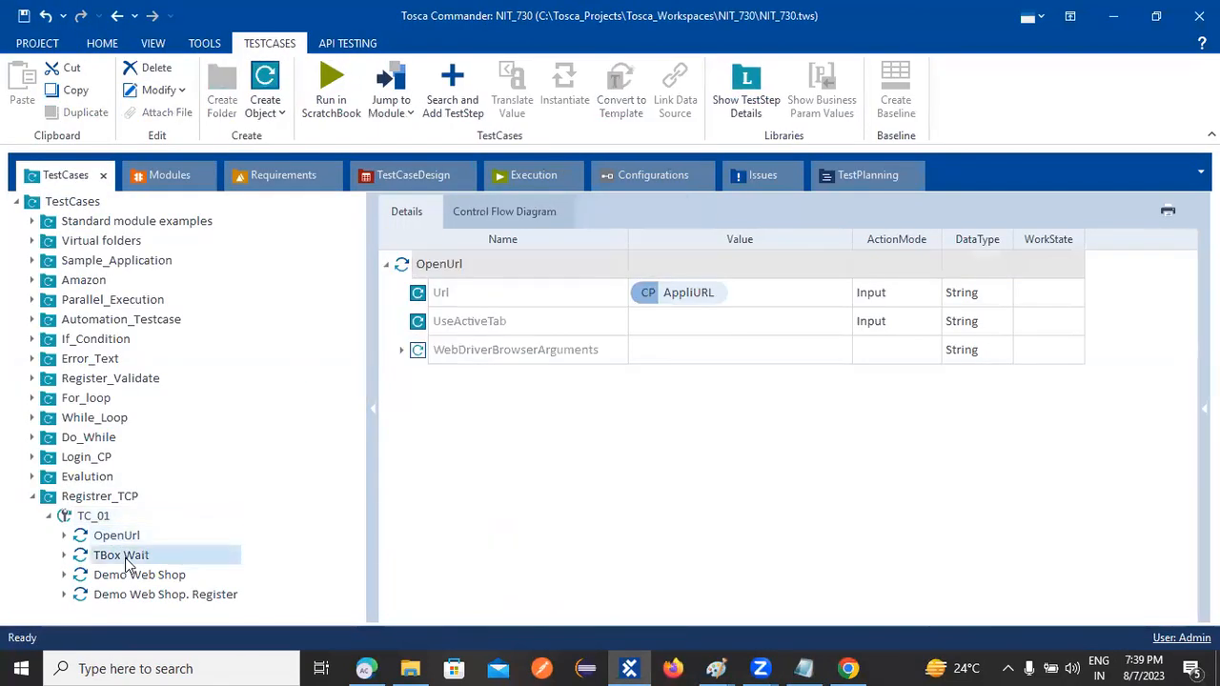
pyautogui.click(132, 576)
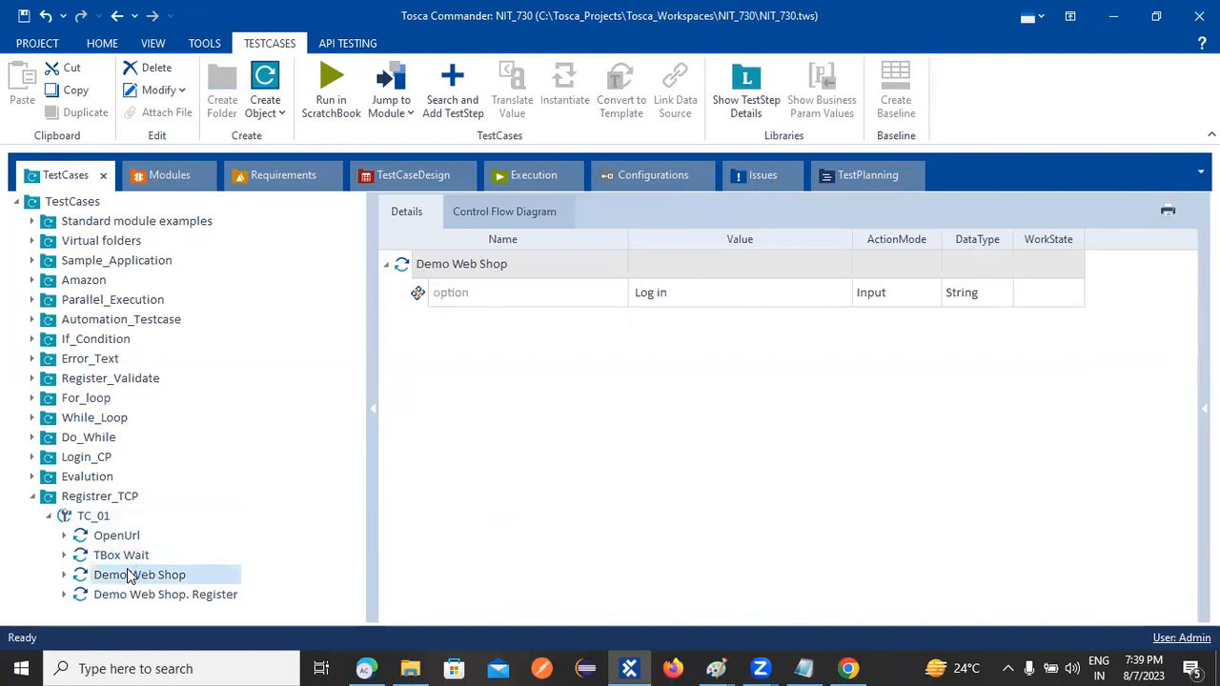
pyautogui.click(750, 299)
pyautogui.click(837, 294)
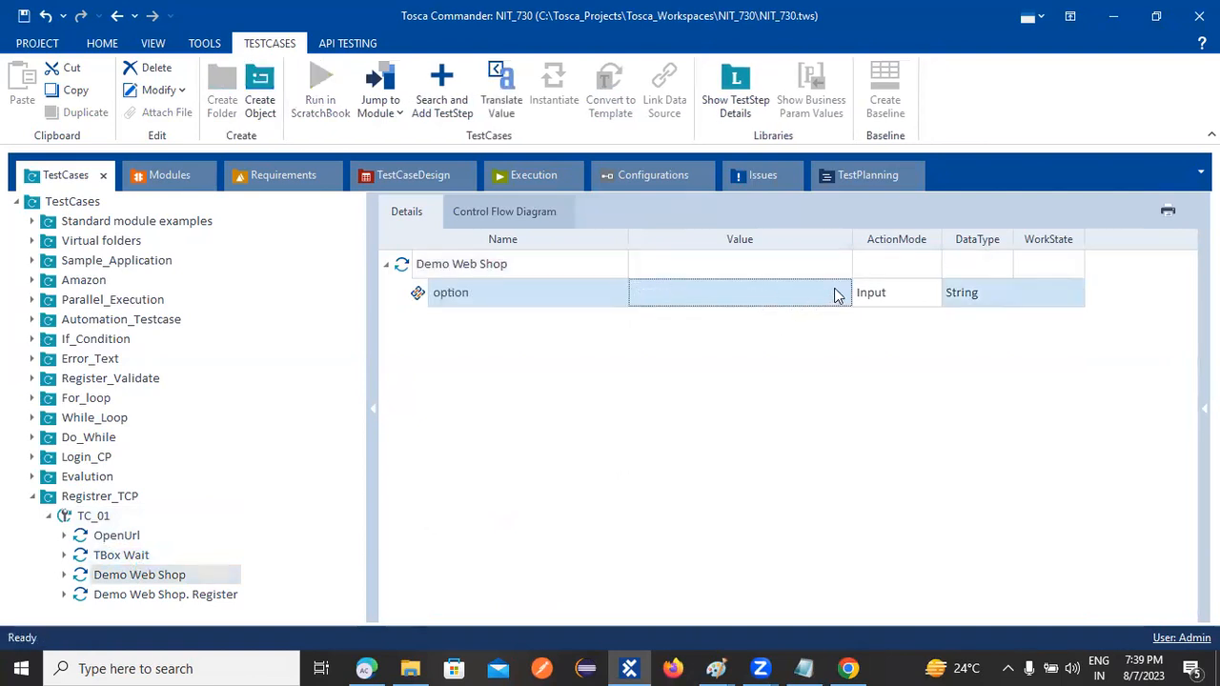
pyautogui.click(824, 292)
pyautogui.click(695, 315)
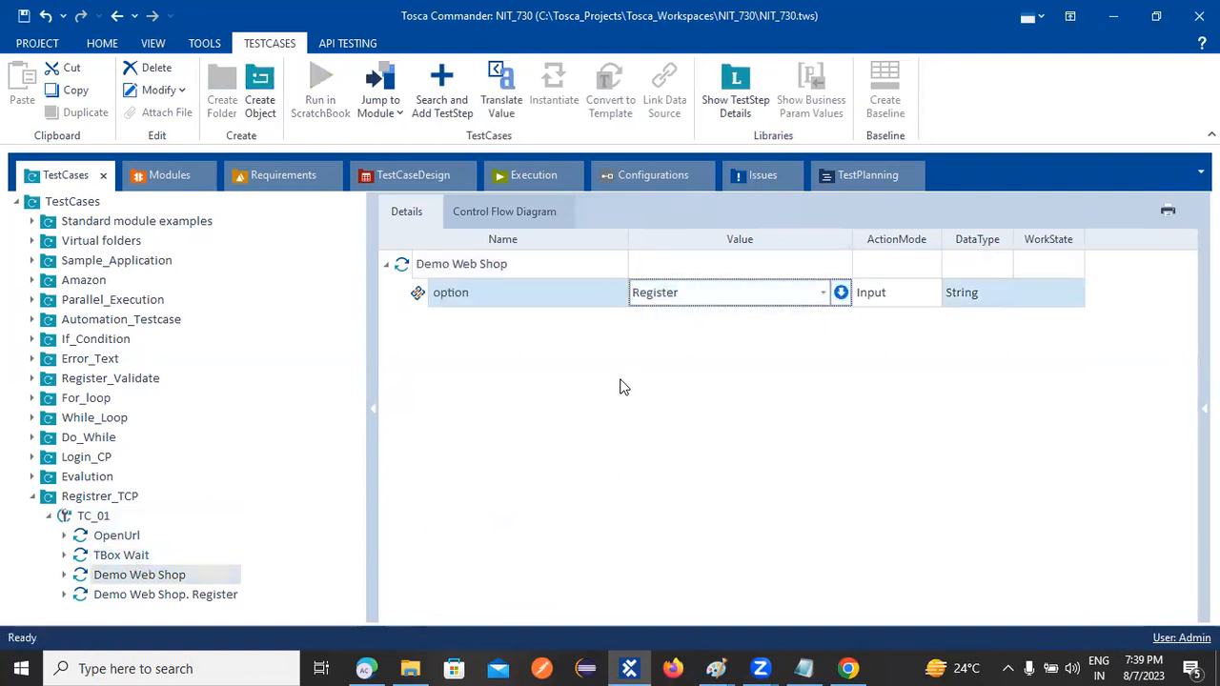
pyautogui.click(618, 387)
pyautogui.click(125, 598)
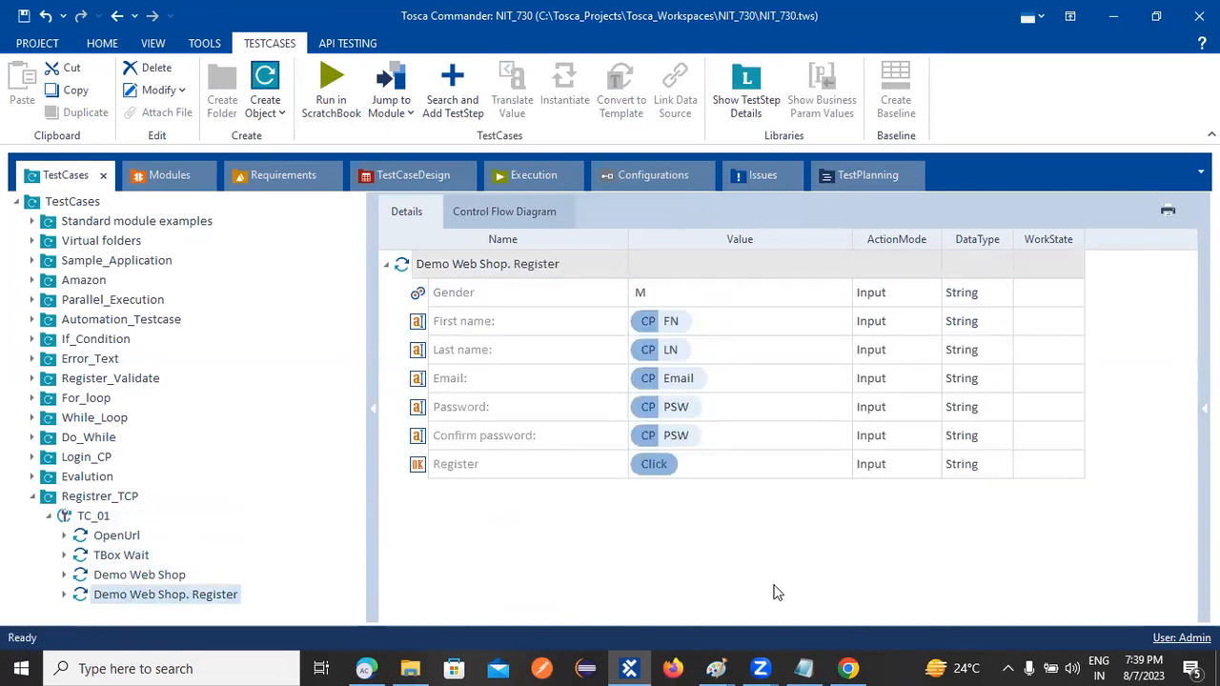
# Close the Chrome browser window and go back to the TC_01 test case
pyautogui.click(848, 668)
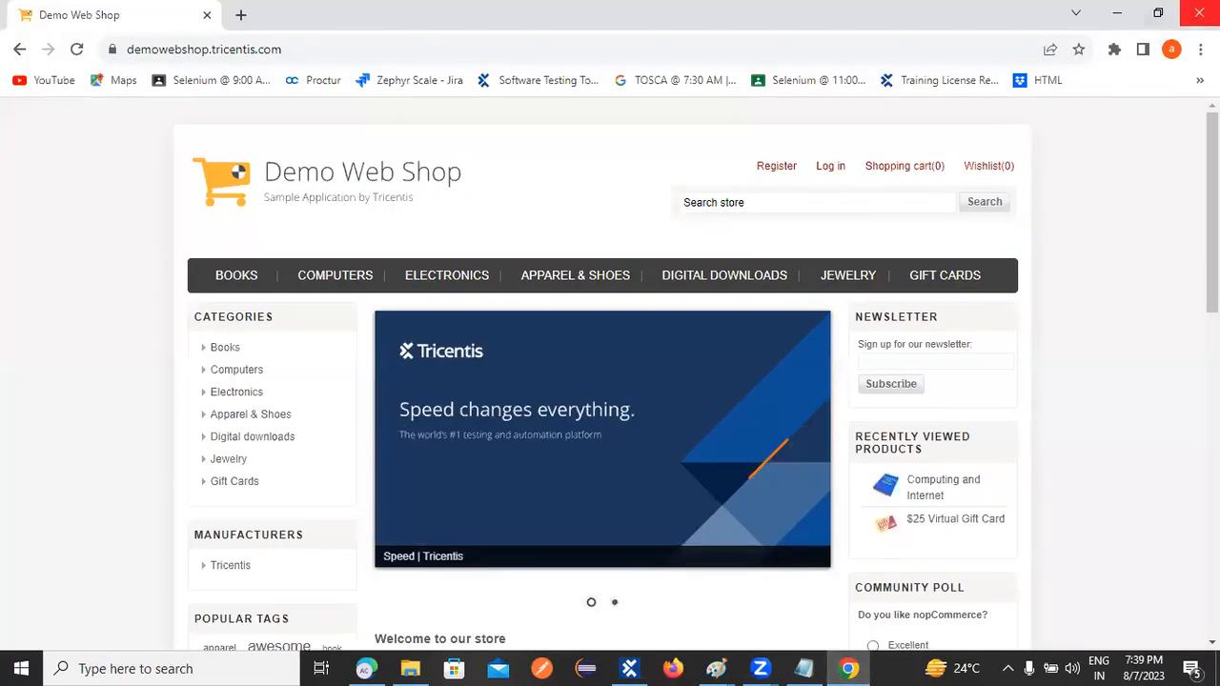
pyautogui.click(1199, 13)
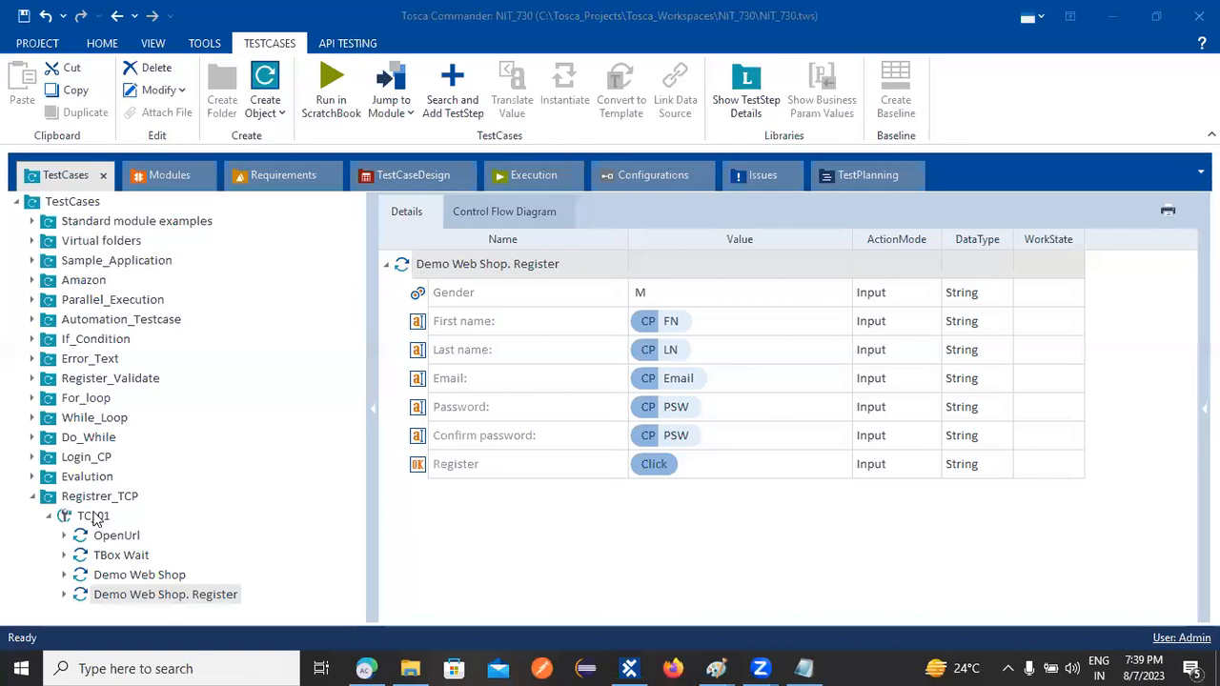
pyautogui.click(93, 517)
# Run TC_01 in ScratchBook, submitting the Demo Web Shop Register form to create a new account
pyautogui.rightClick(93, 516)
pyautogui.click(152, 363)
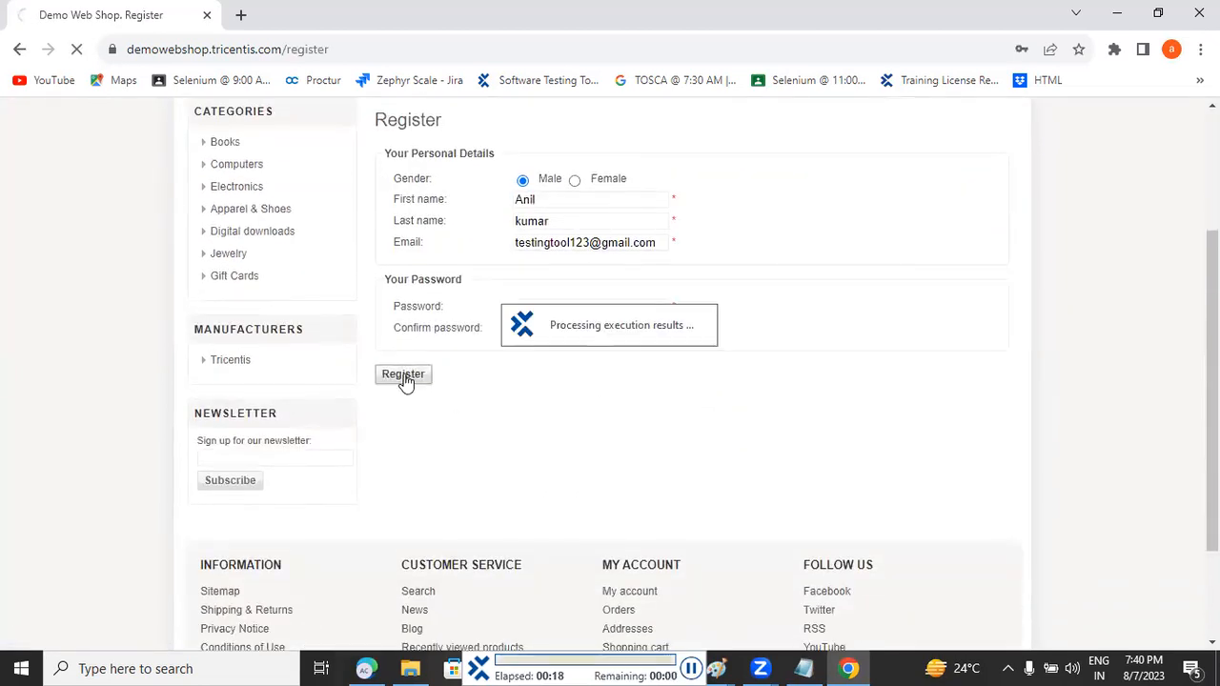
pyautogui.click(403, 375)
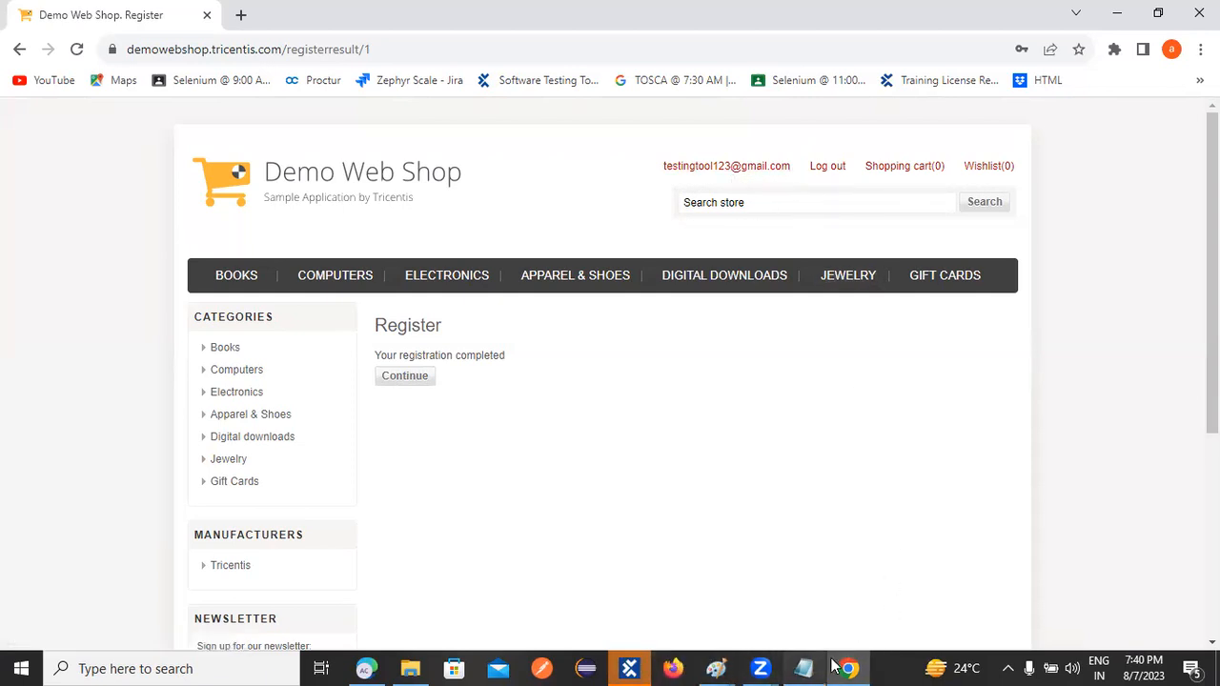
pyautogui.moveTo(825, 667)
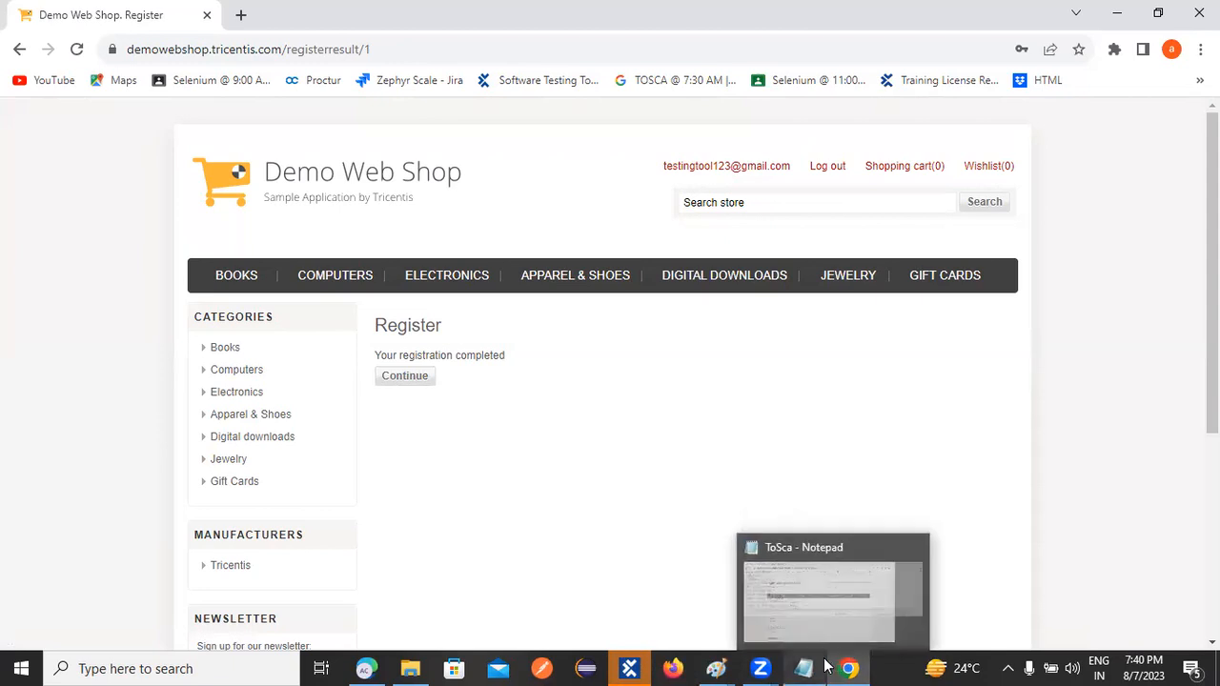
# Review the passed Register step results in ScratchBook, then close ScratchBook
pyautogui.click(636, 667)
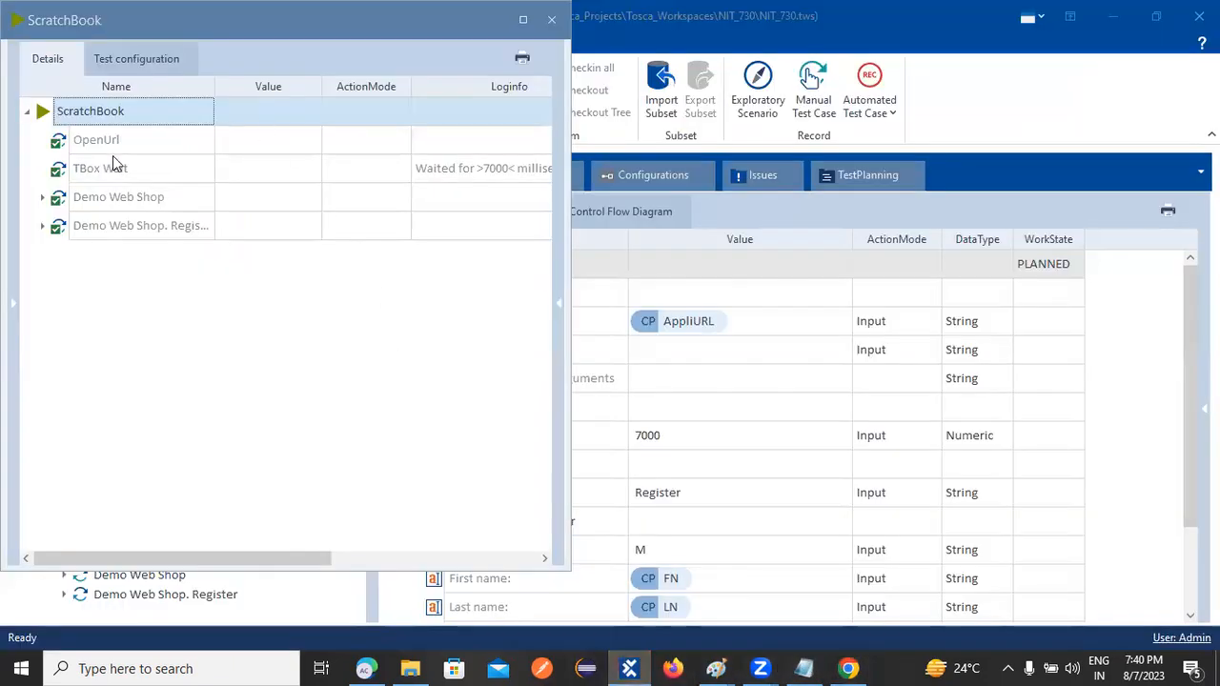
pyautogui.click(42, 225)
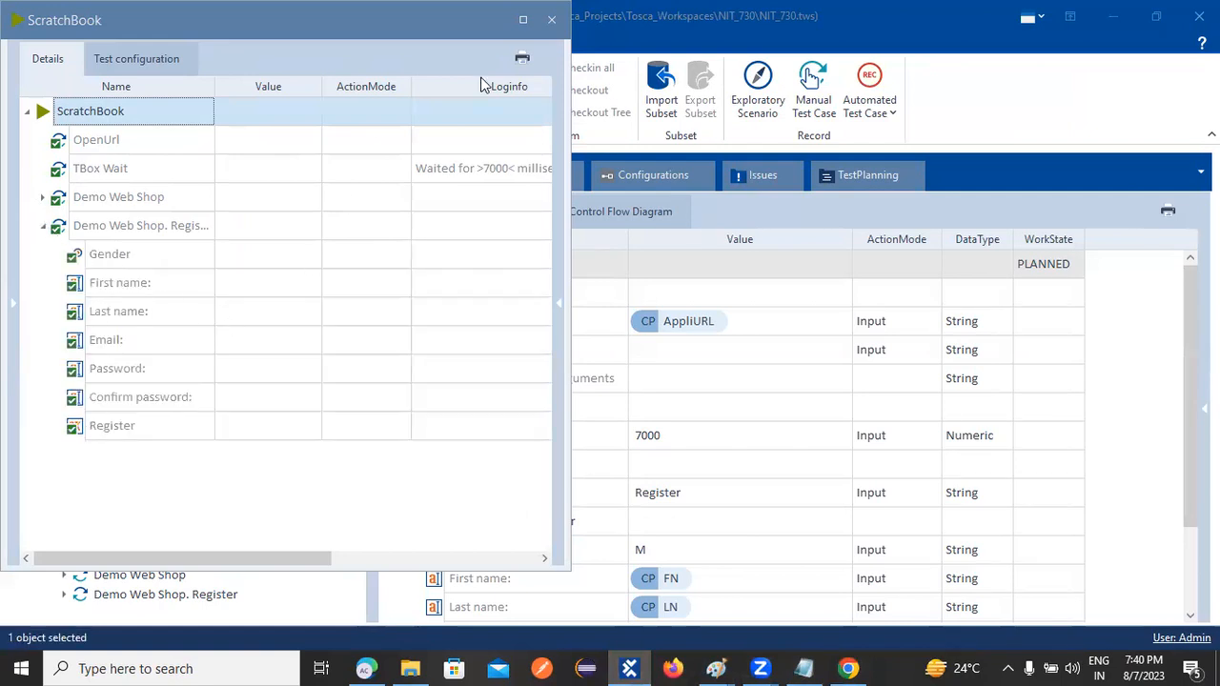
pyautogui.click(550, 19)
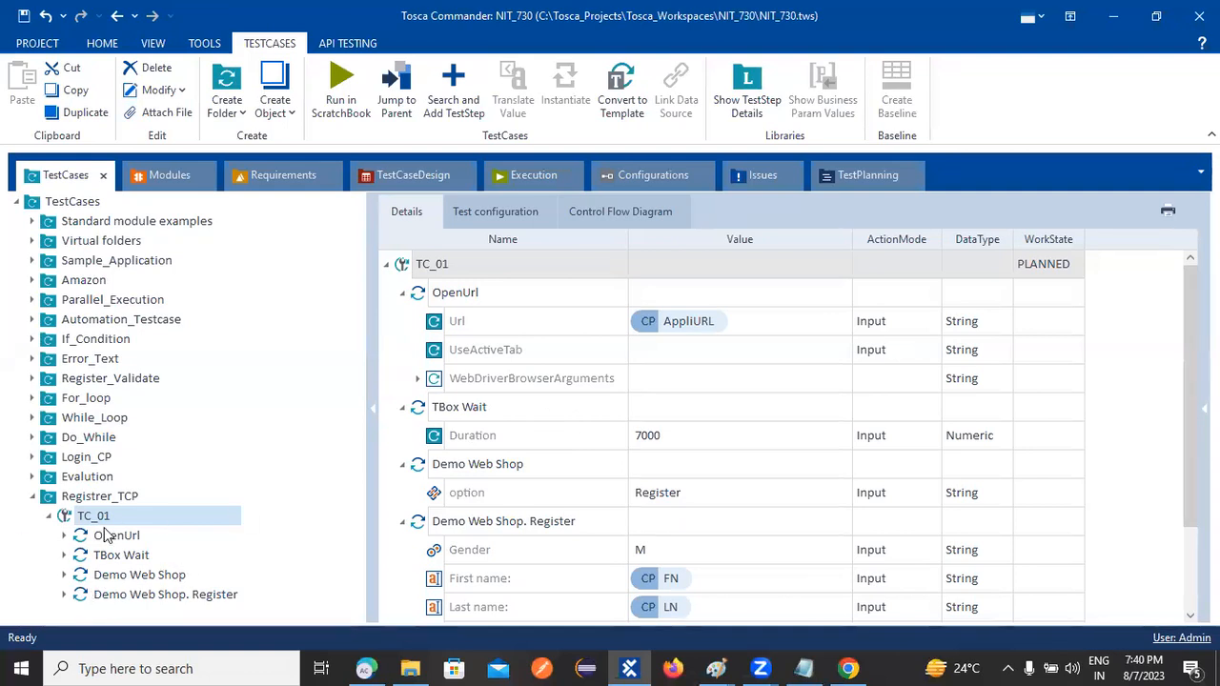
# Browse TC_01's creation options, then expand the While_Loop folder in the TestCases tree
pyautogui.rightClick(93, 517)
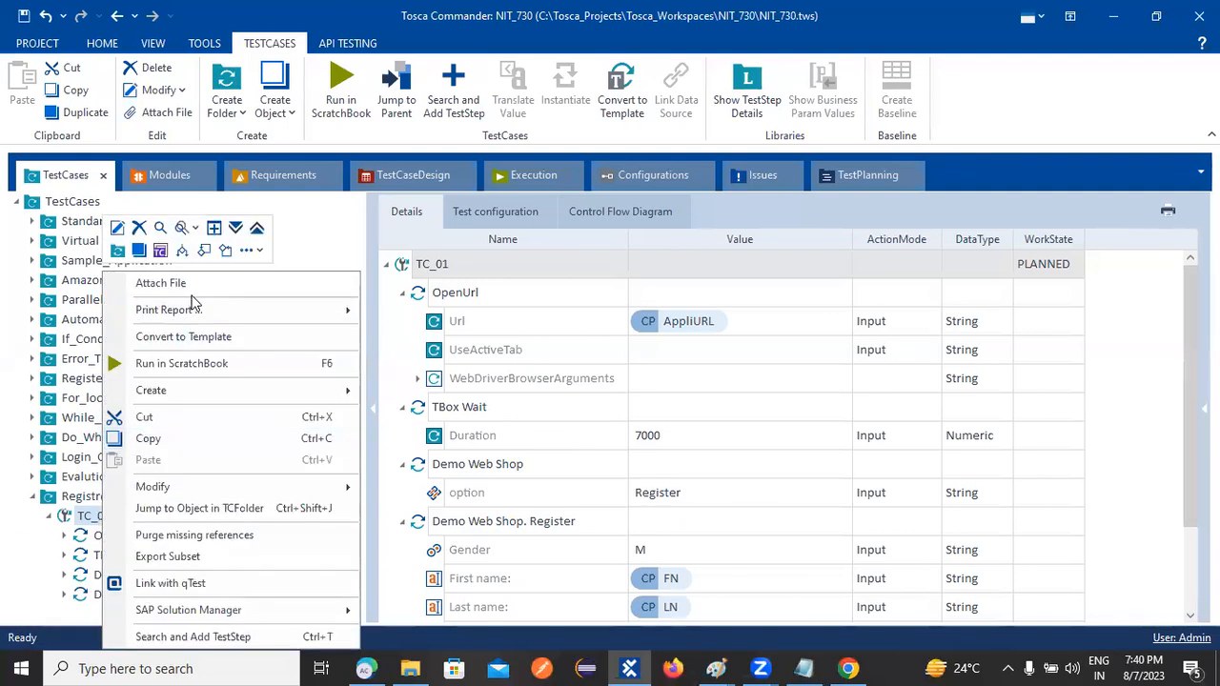
pyautogui.click(250, 250)
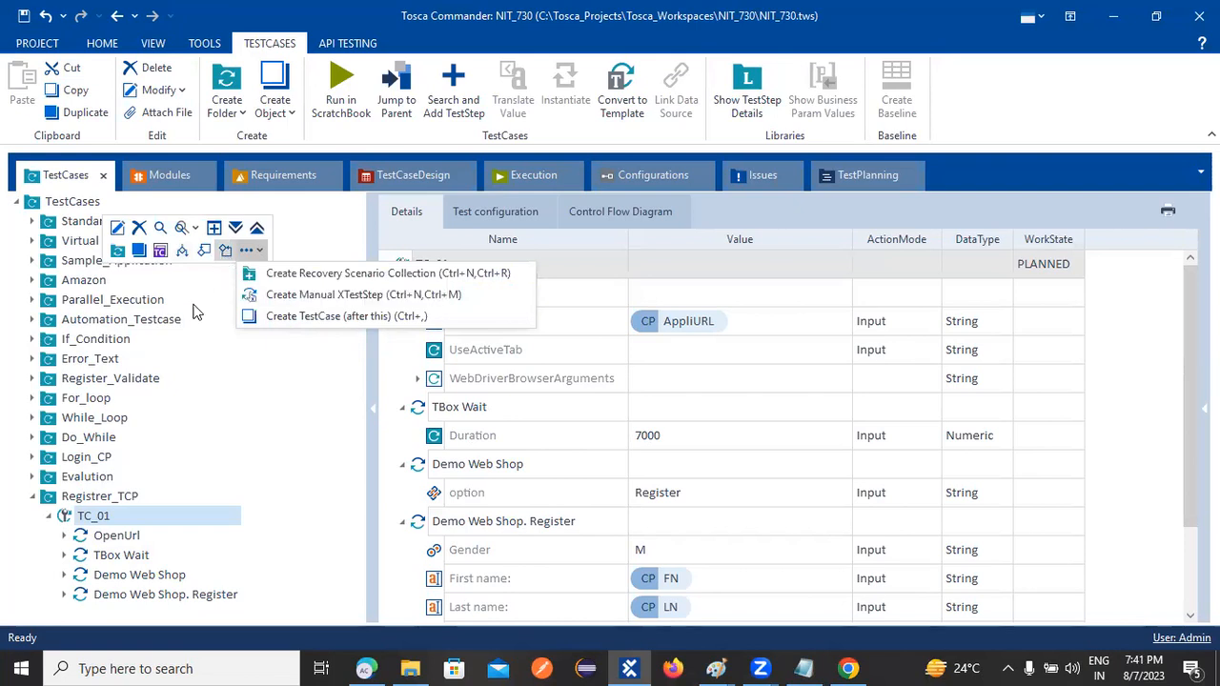
pyautogui.click(34, 419)
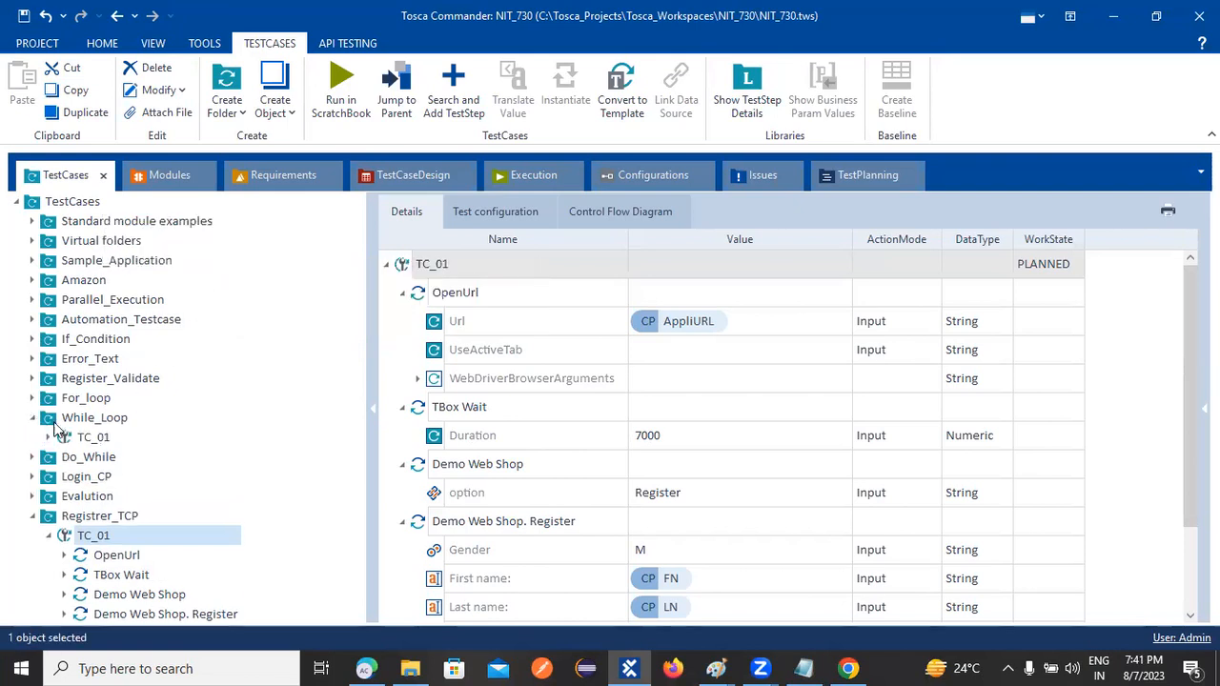
# Inspect the While step's Condition and Loop body Google Search steps in While_Loop's TC_01
pyautogui.click(50, 437)
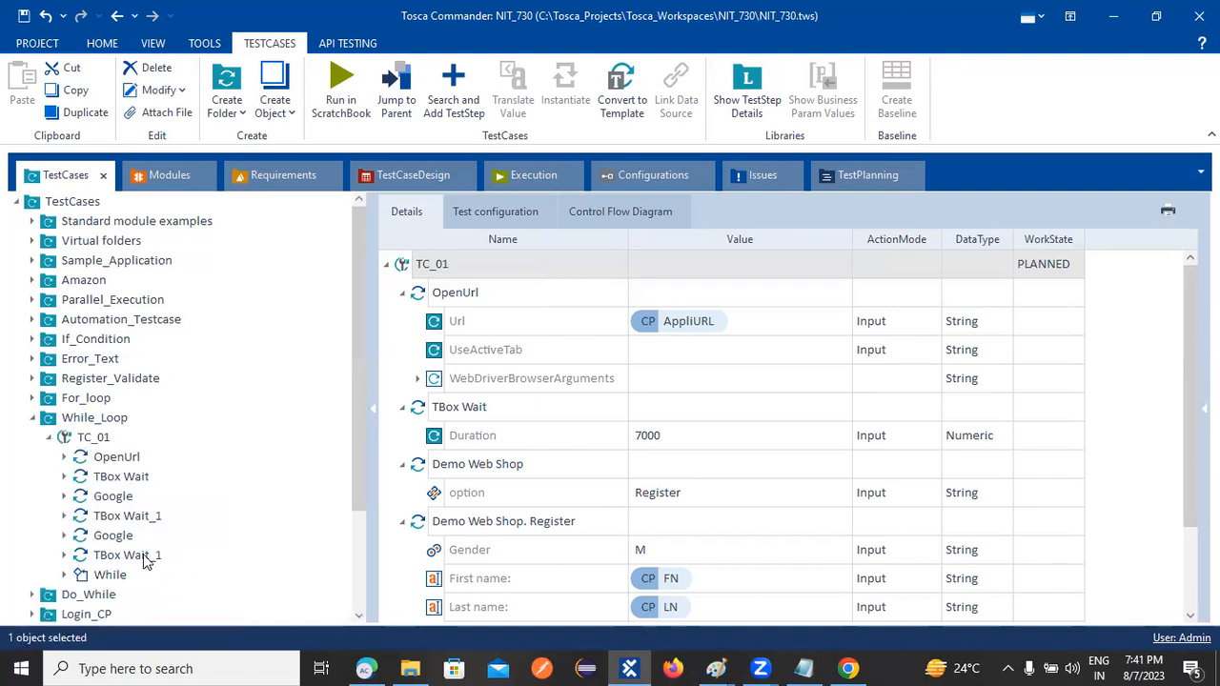
pyautogui.click(100, 574)
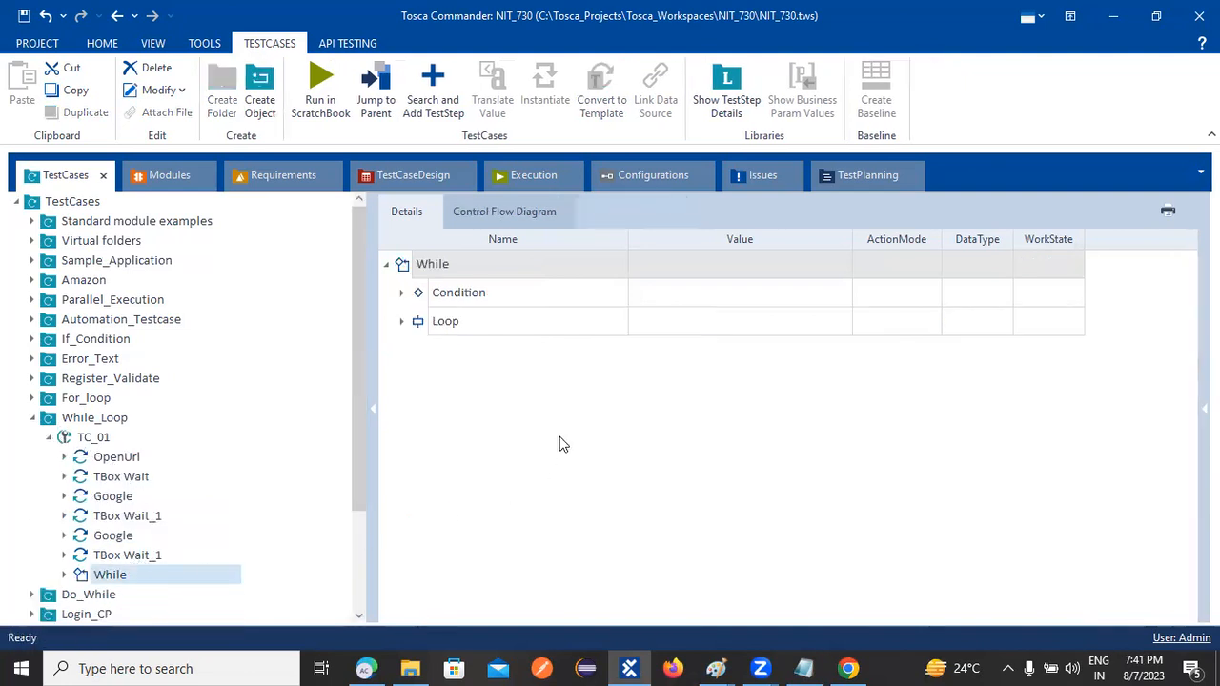
pyautogui.click(401, 293)
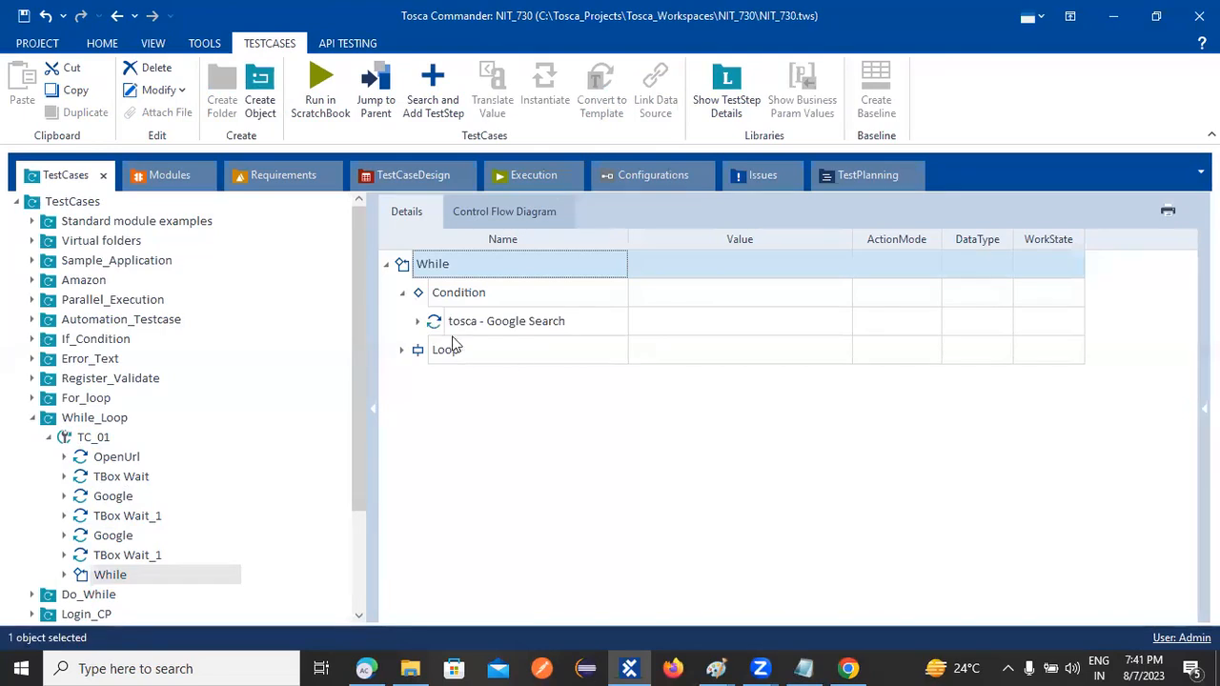
pyautogui.click(418, 322)
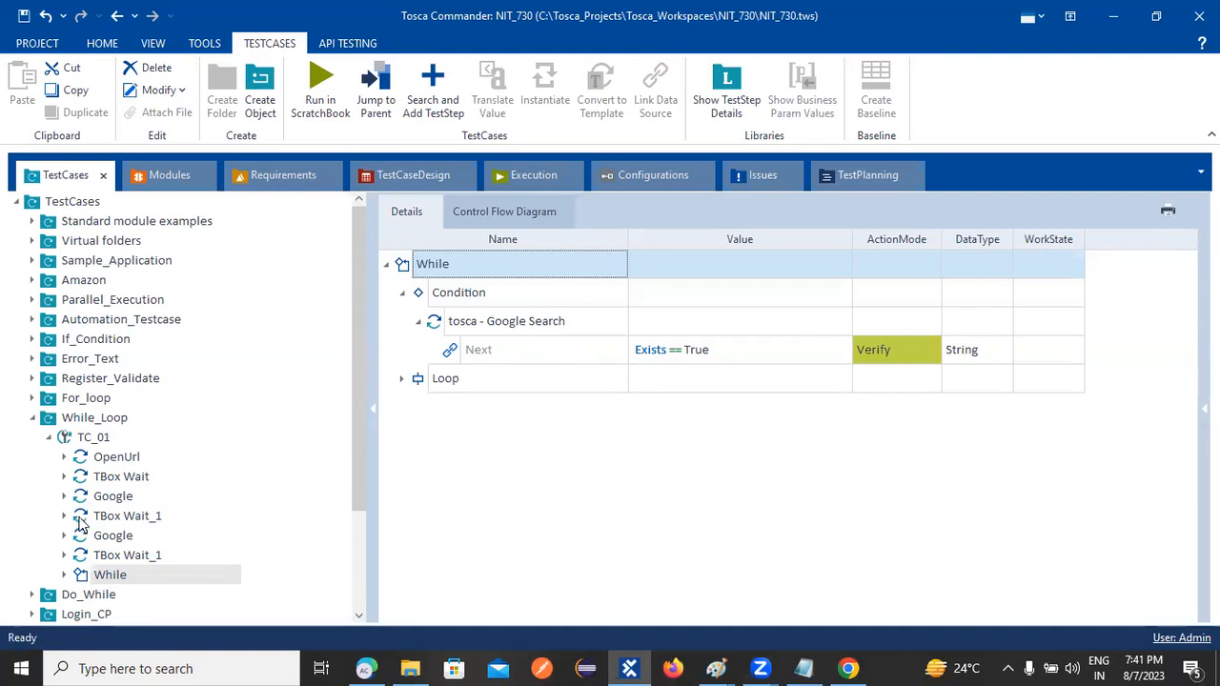
pyautogui.click(401, 379)
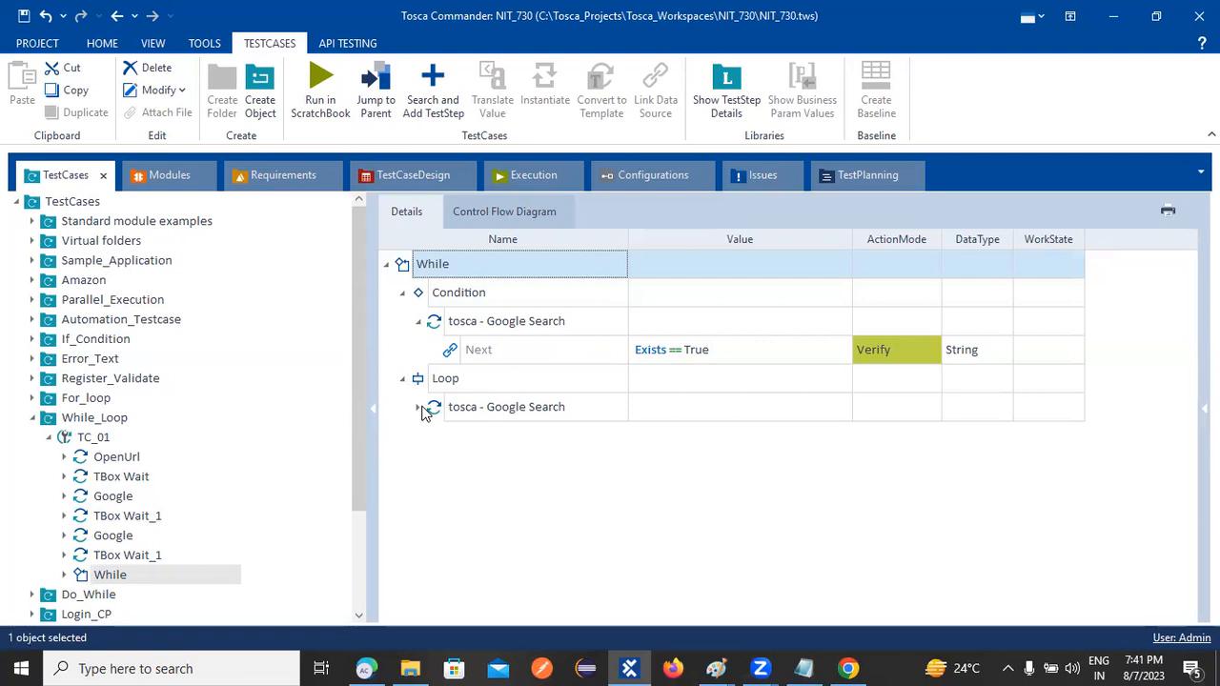
pyautogui.click(419, 408)
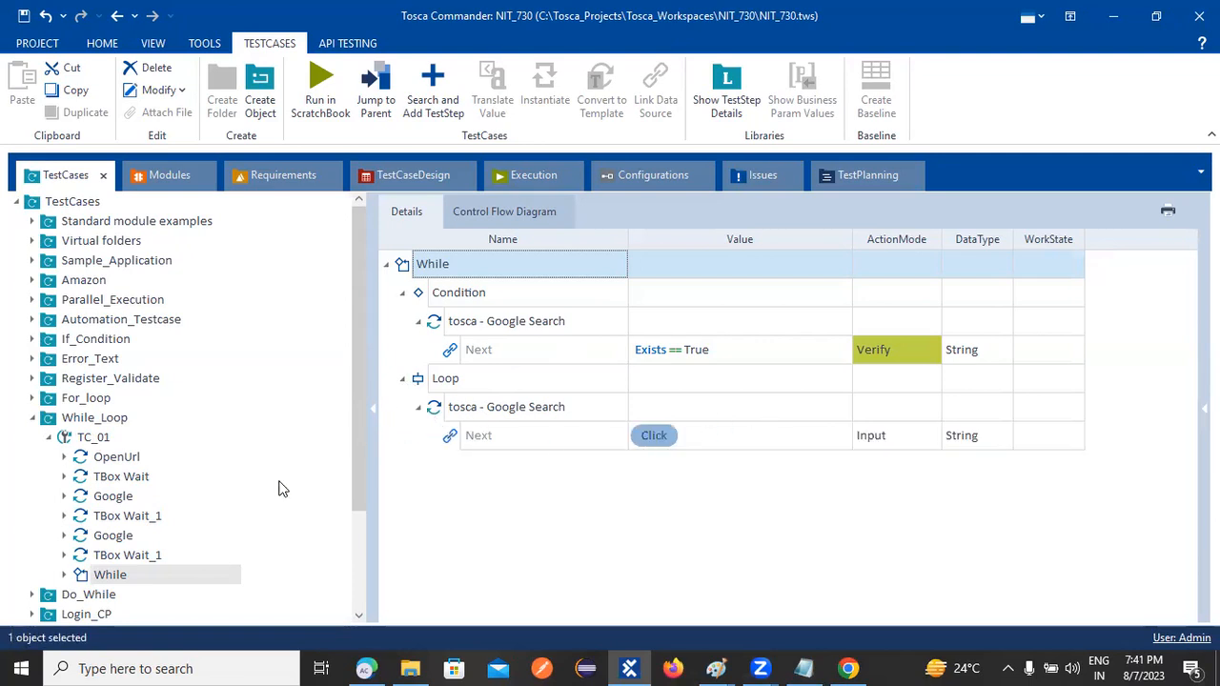
pyautogui.click(47, 439)
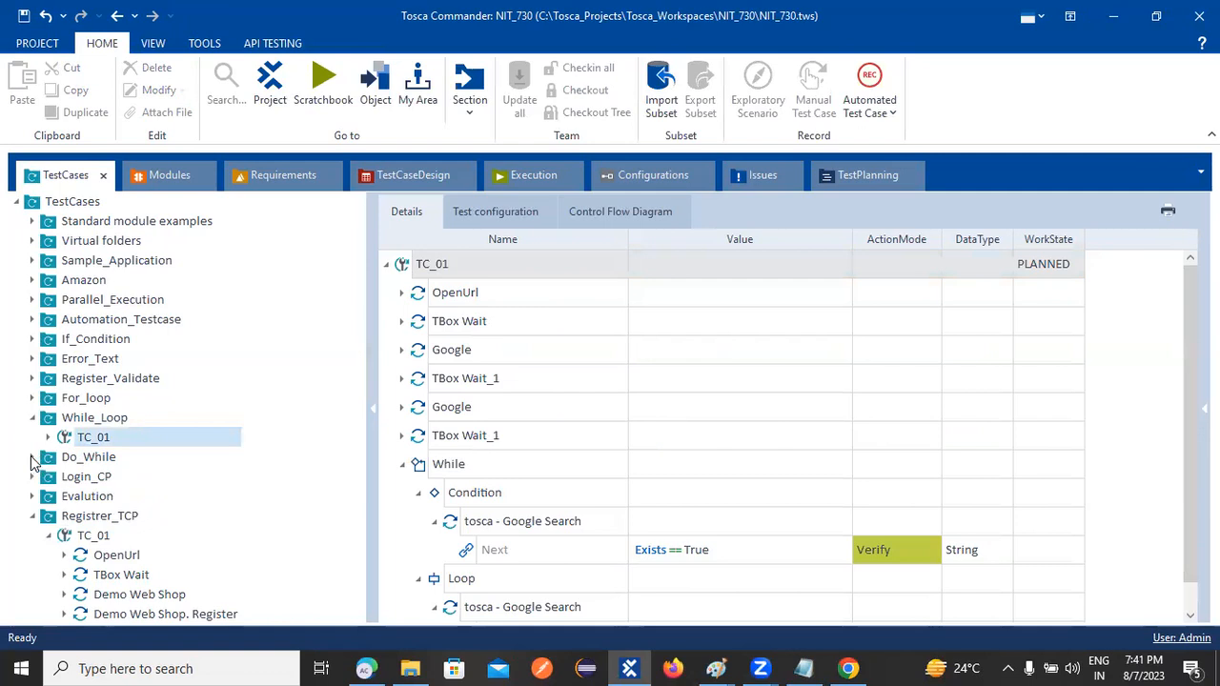
# Inspect the Do step's Loop and Google Search in Do_While's TC_01, then select the For_loop folder
pyautogui.click(32, 458)
pyautogui.click(49, 476)
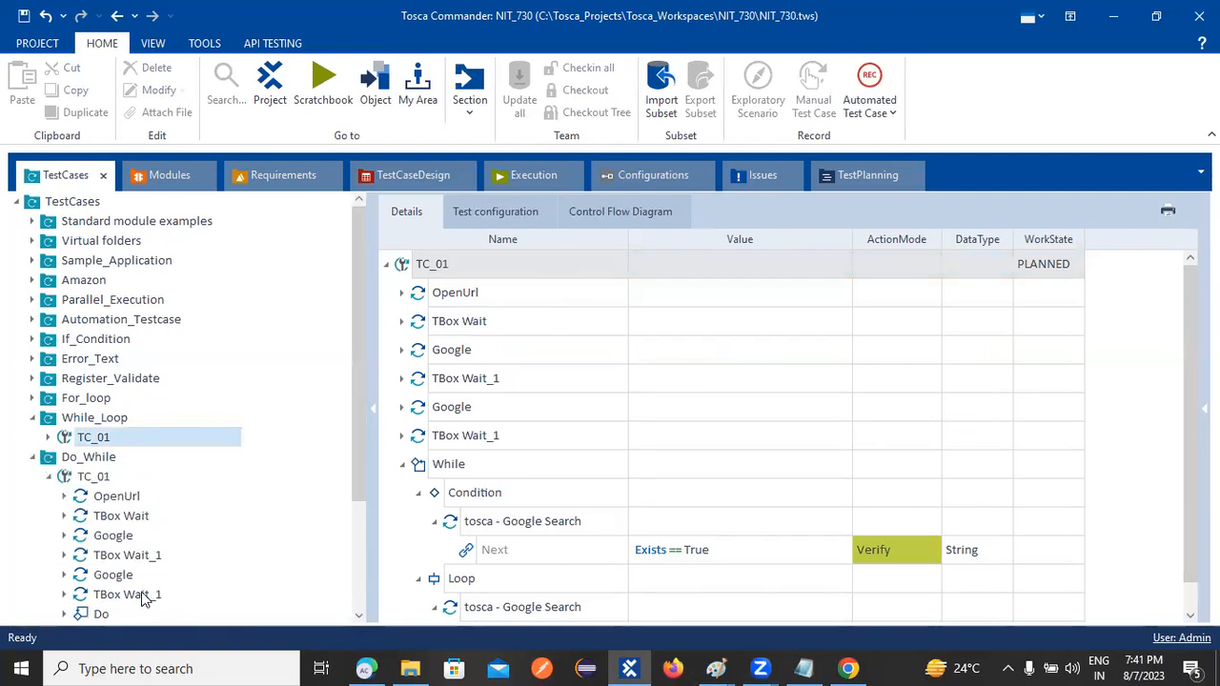
pyautogui.click(109, 598)
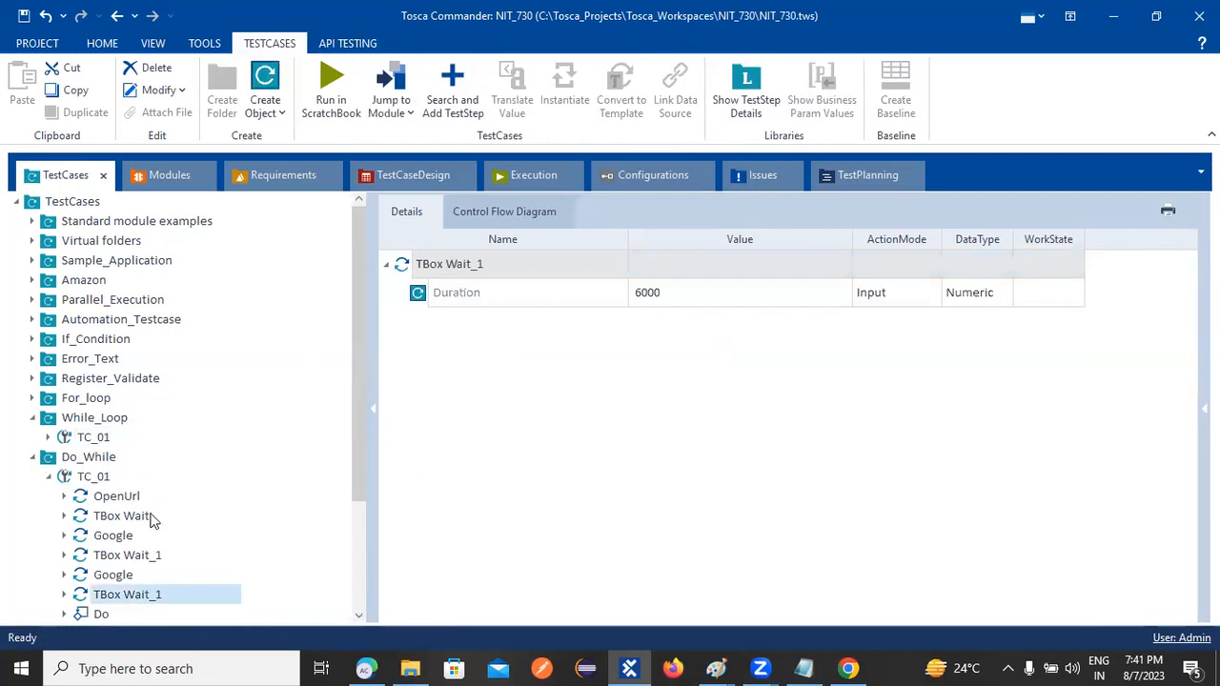
pyautogui.click(102, 611)
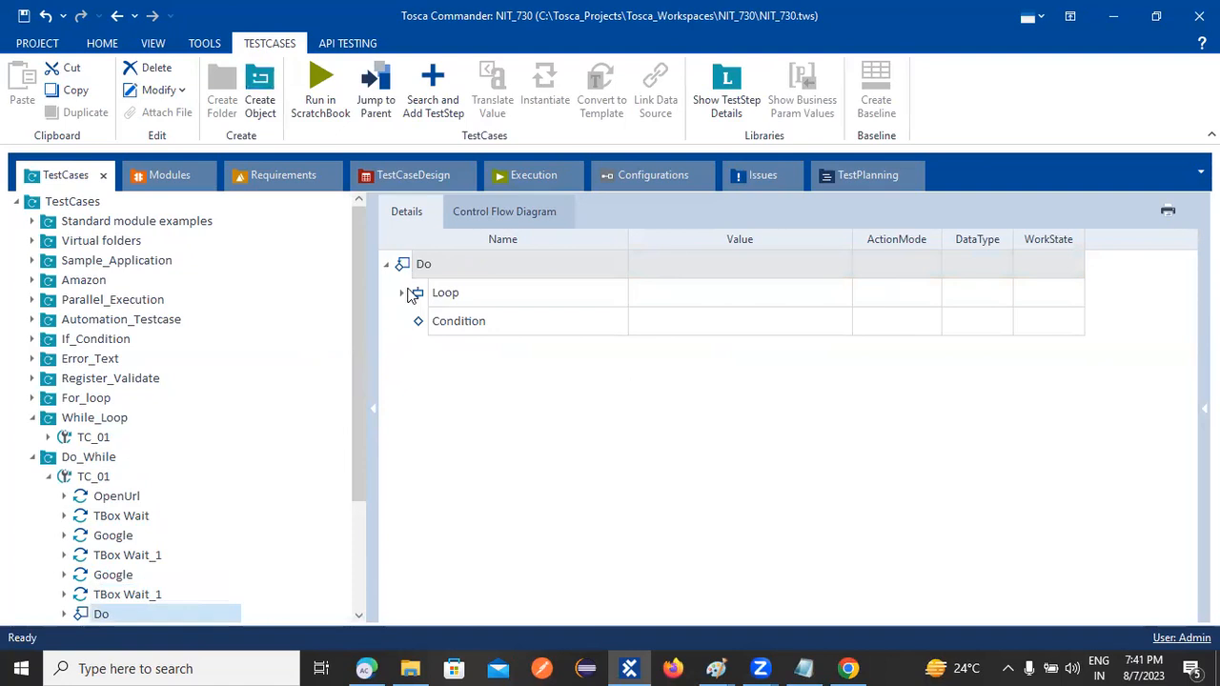
pyautogui.click(399, 296)
pyautogui.click(417, 324)
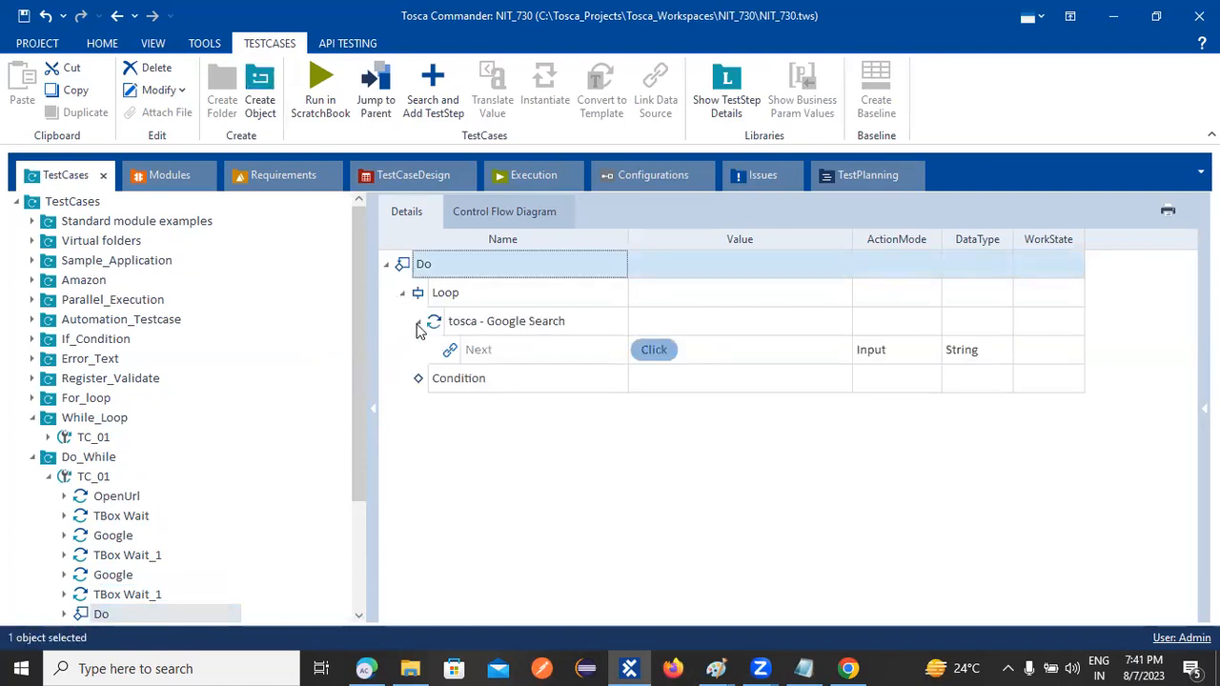
pyautogui.click(387, 265)
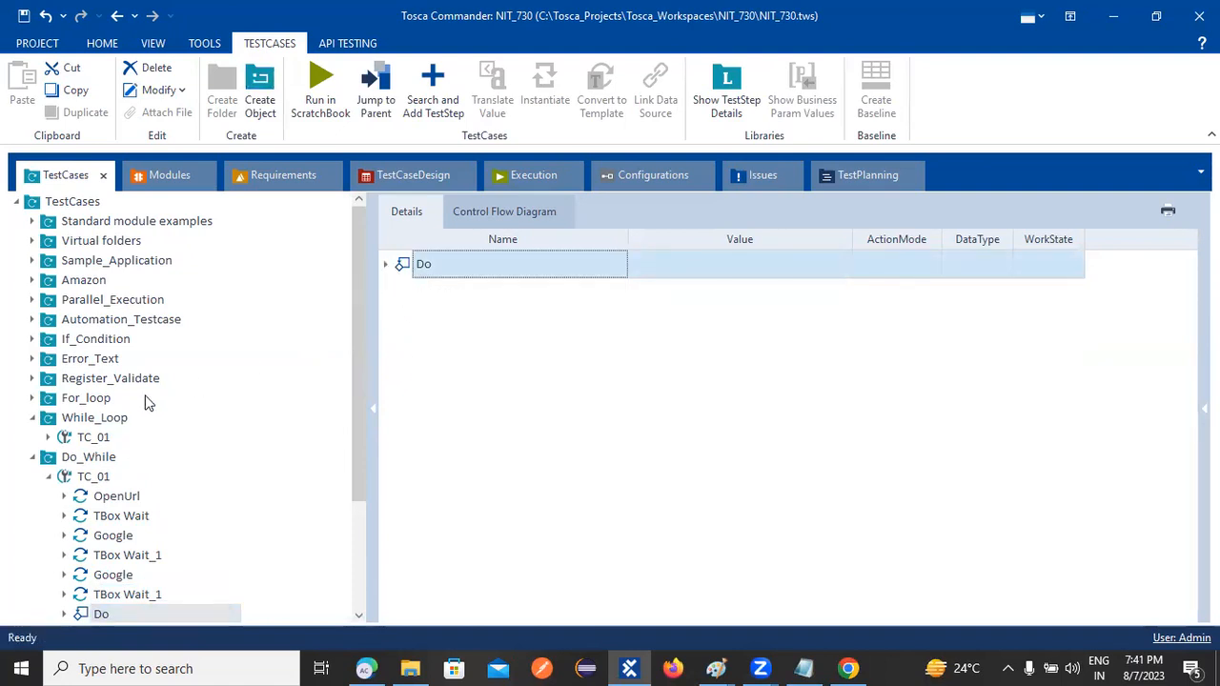
pyautogui.click(62, 403)
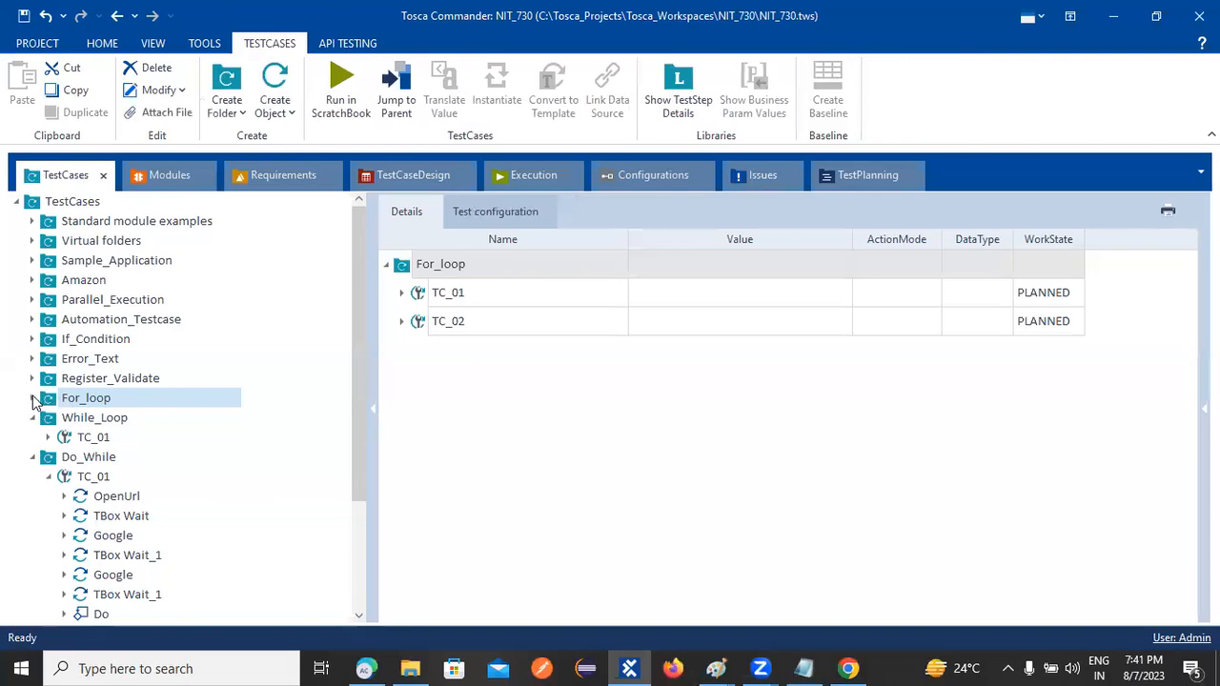
# Browse For_loop's TC_02 PreCondition folder and the Register_Validate folder's TC_01 steps
pyautogui.click(32, 398)
pyautogui.click(48, 437)
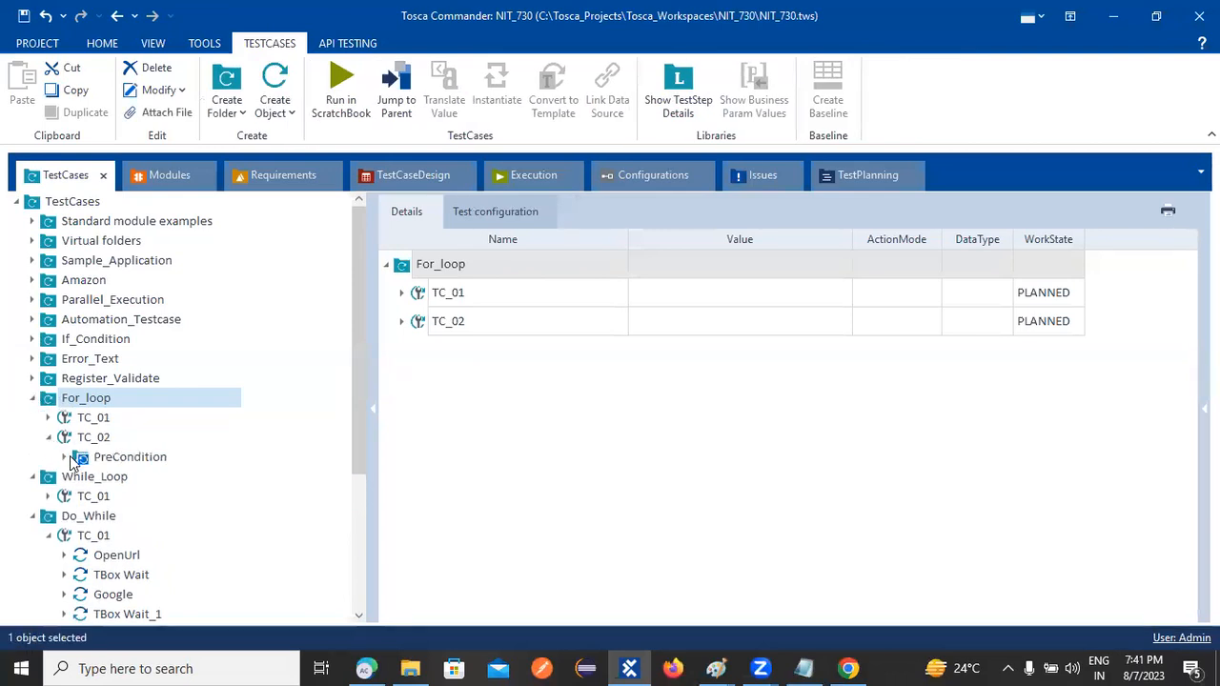
pyautogui.click(76, 459)
pyautogui.click(64, 458)
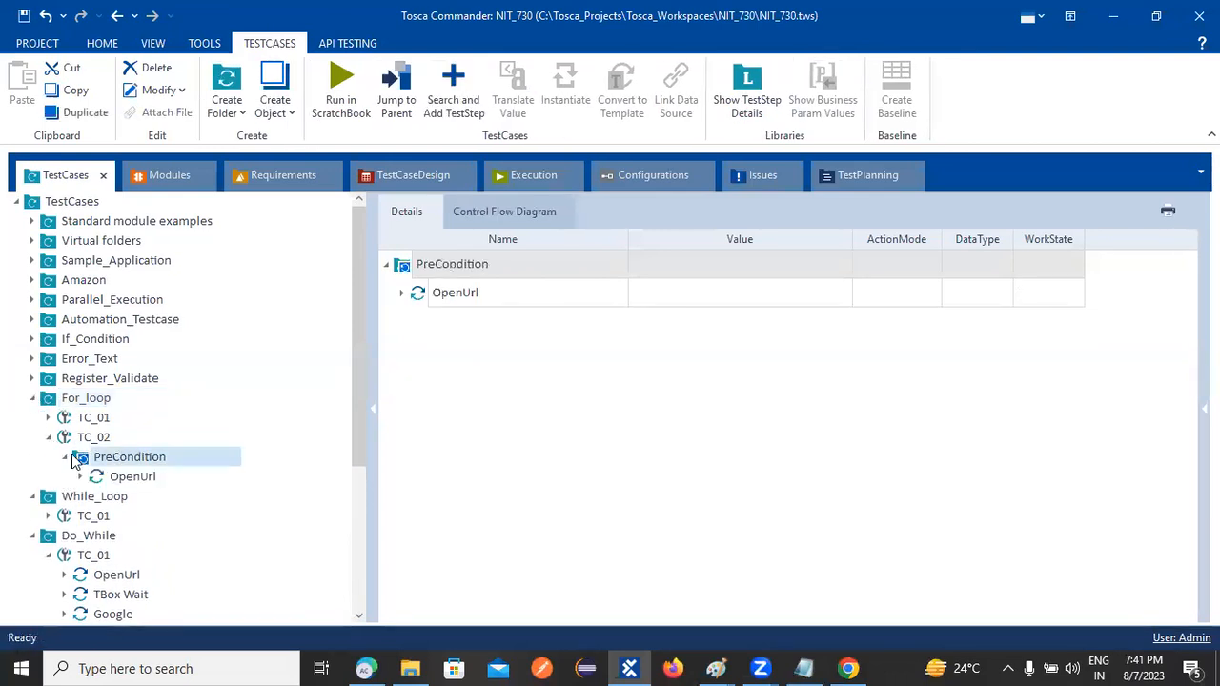
pyautogui.click(64, 457)
pyautogui.click(57, 378)
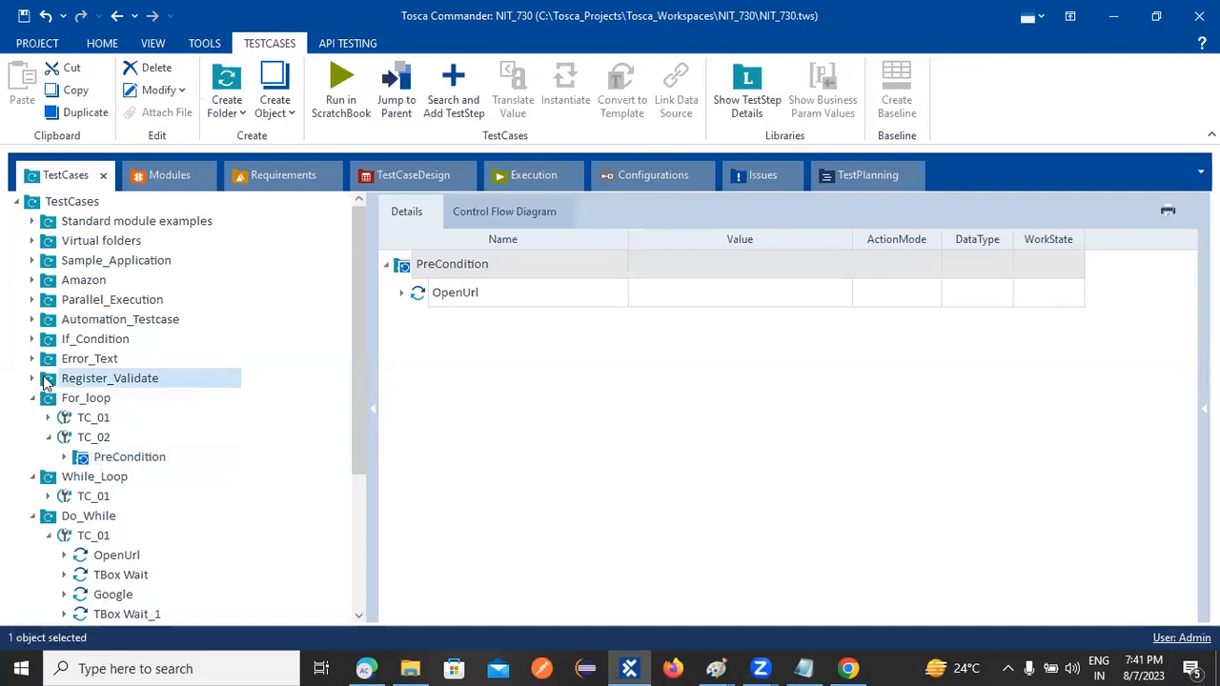
pyautogui.click(400, 296)
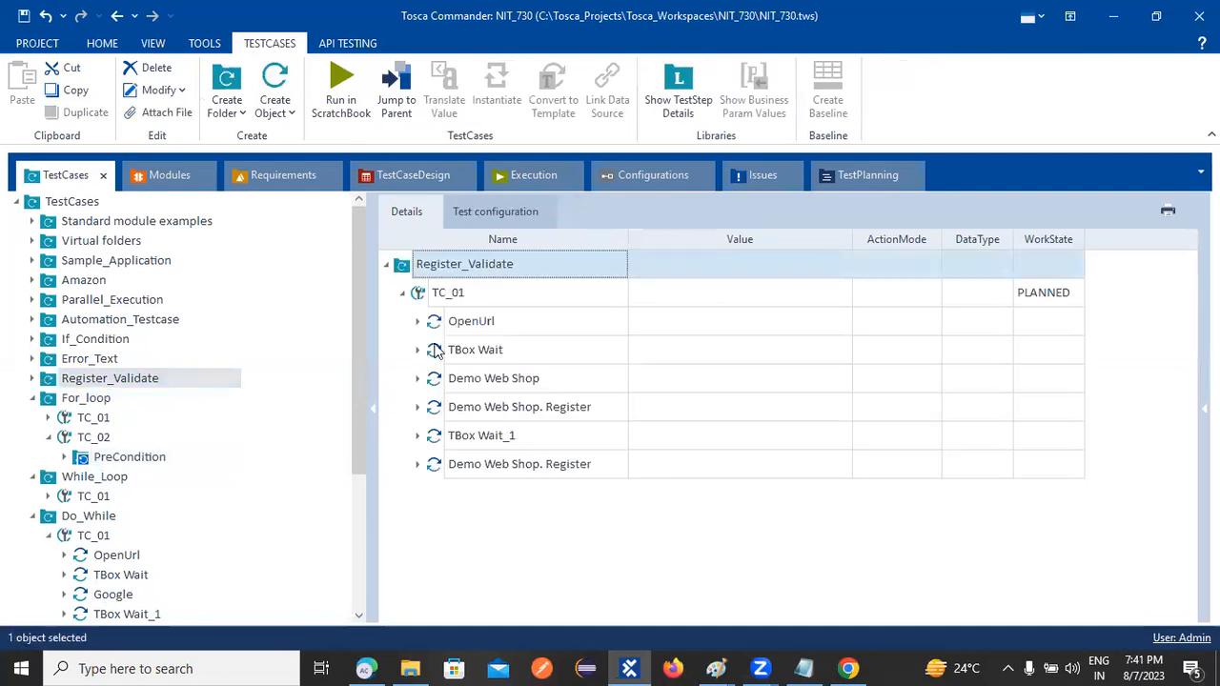
# Collapse the For_loop, While_Loop and Do_While folders in the TestCases tree
pyautogui.click(32, 398)
pyautogui.click(33, 418)
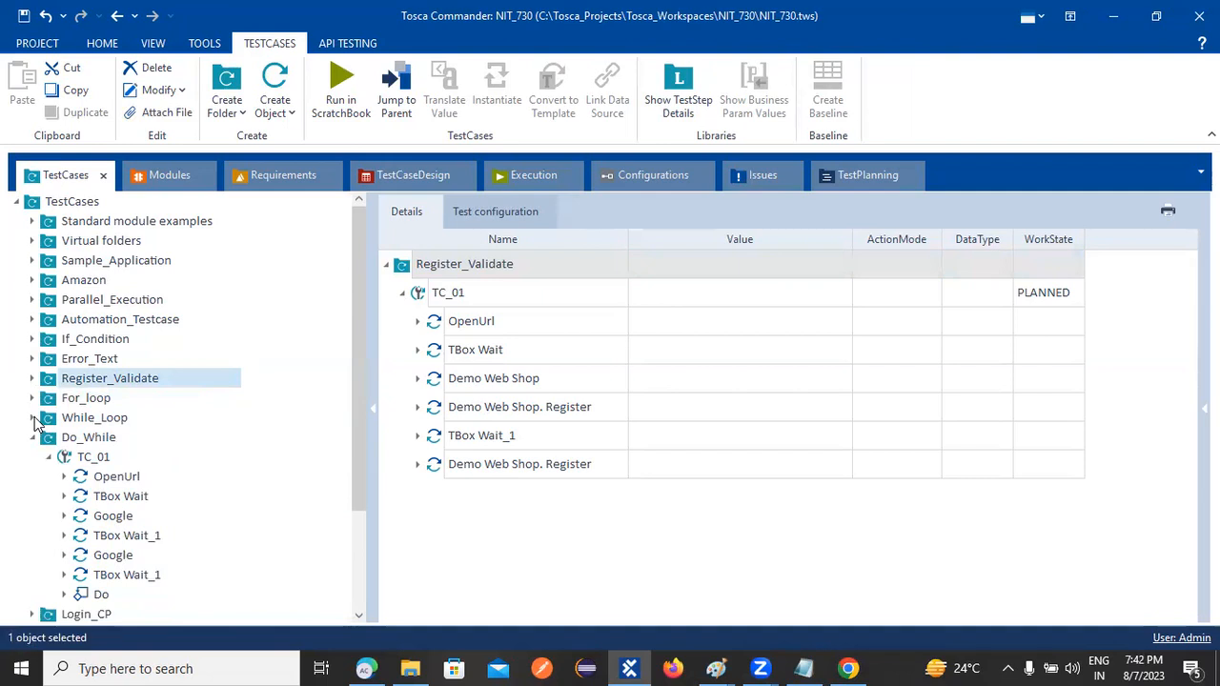
pyautogui.scroll(-3, 188, 539)
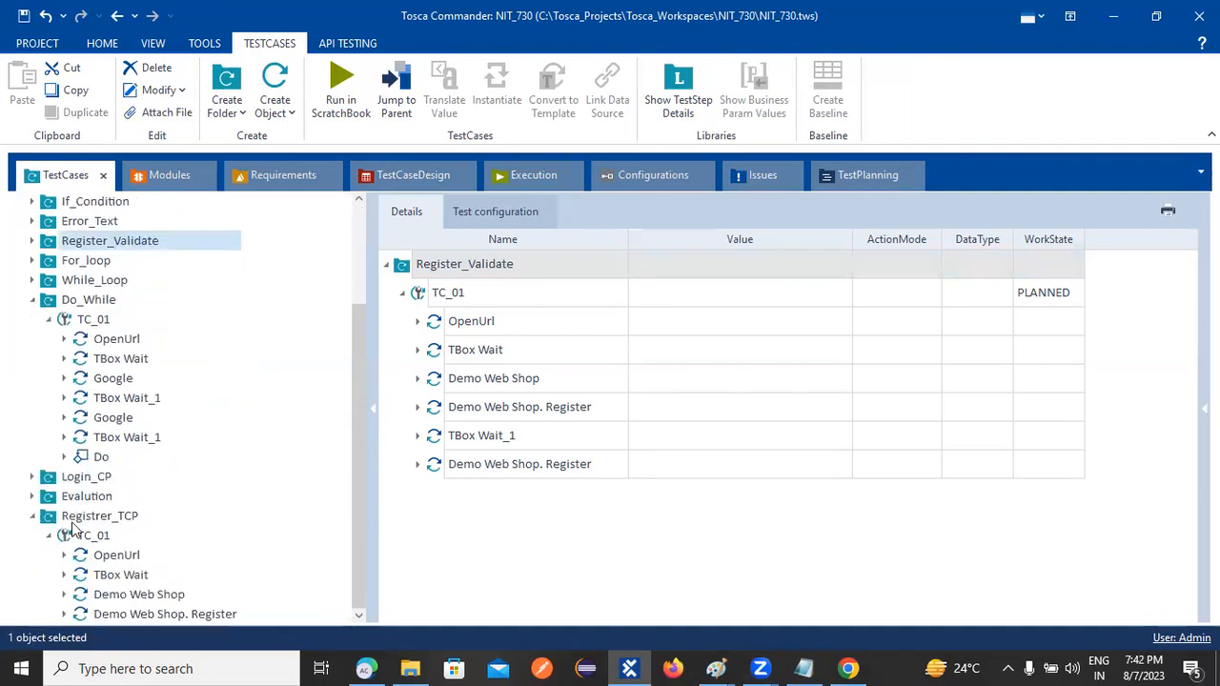
pyautogui.click(32, 299)
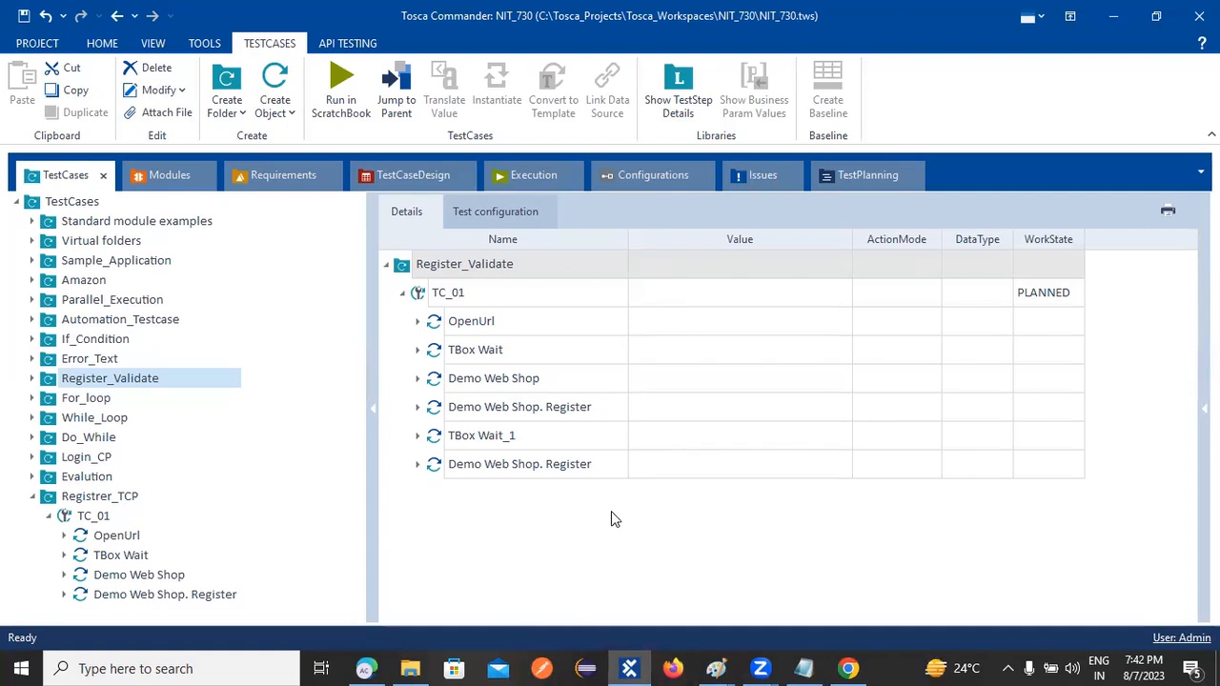
# Check the Demo Web Shop page in Chrome, then switch Tosca to the Modules section
pyautogui.click(848, 668)
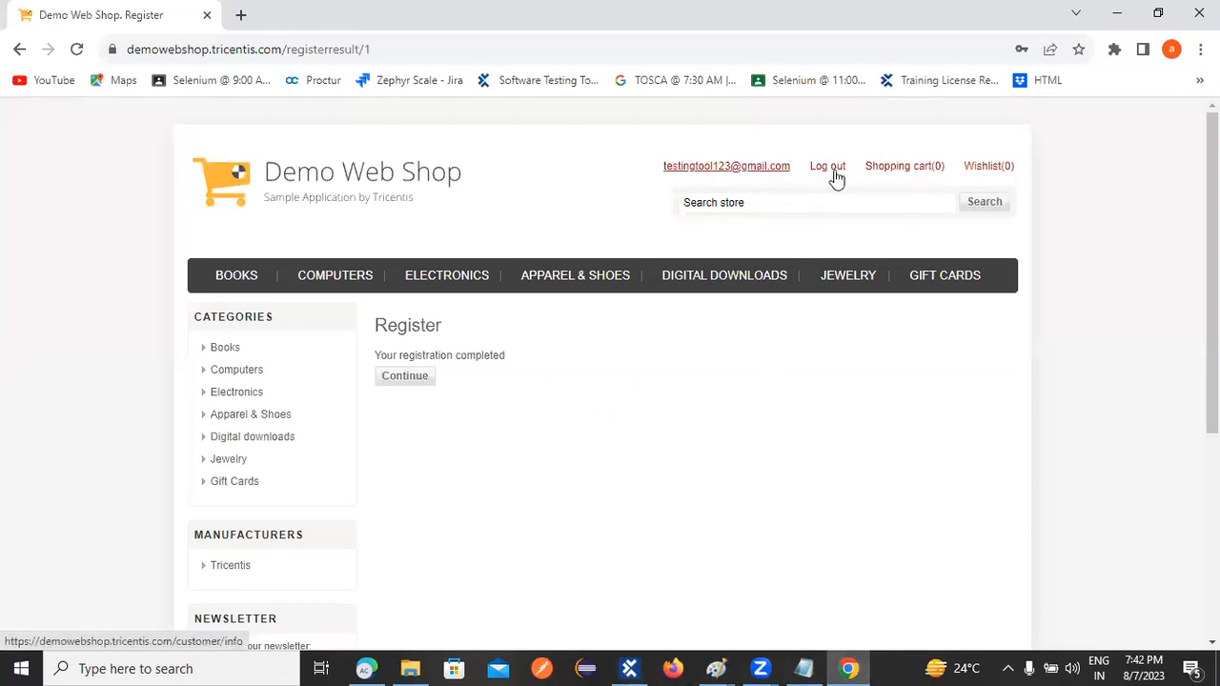
pyautogui.click(629, 668)
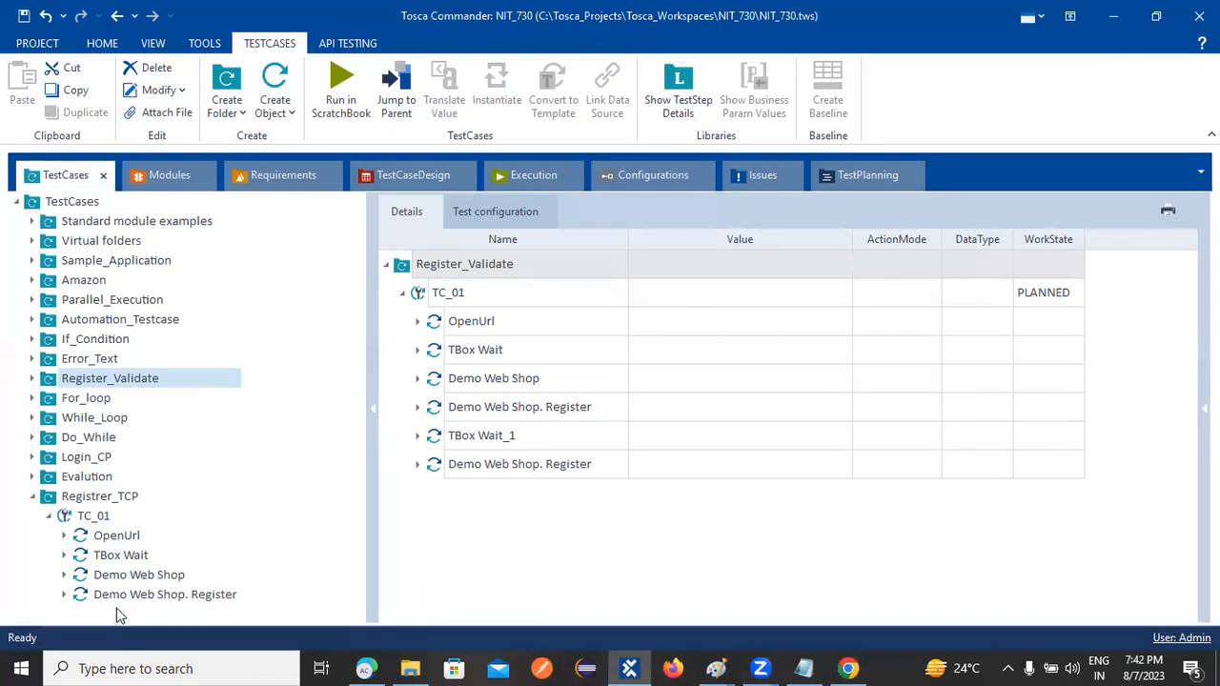
pyautogui.rightClick(93, 520)
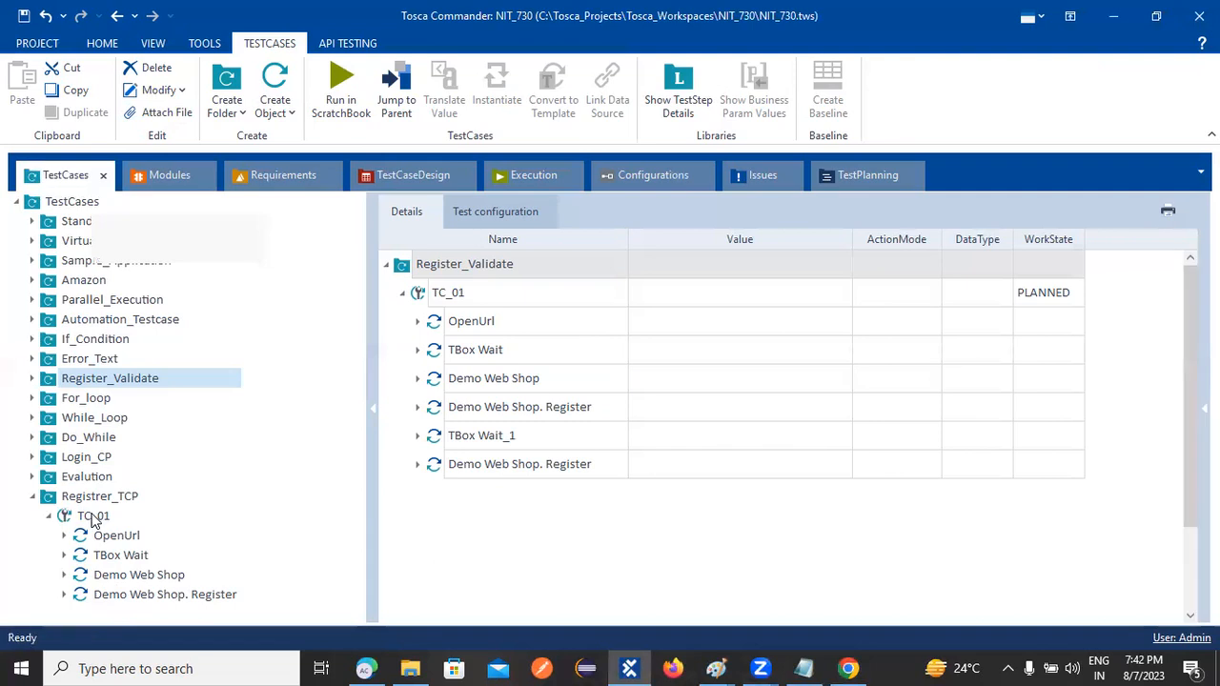
pyautogui.click(318, 229)
pyautogui.click(164, 180)
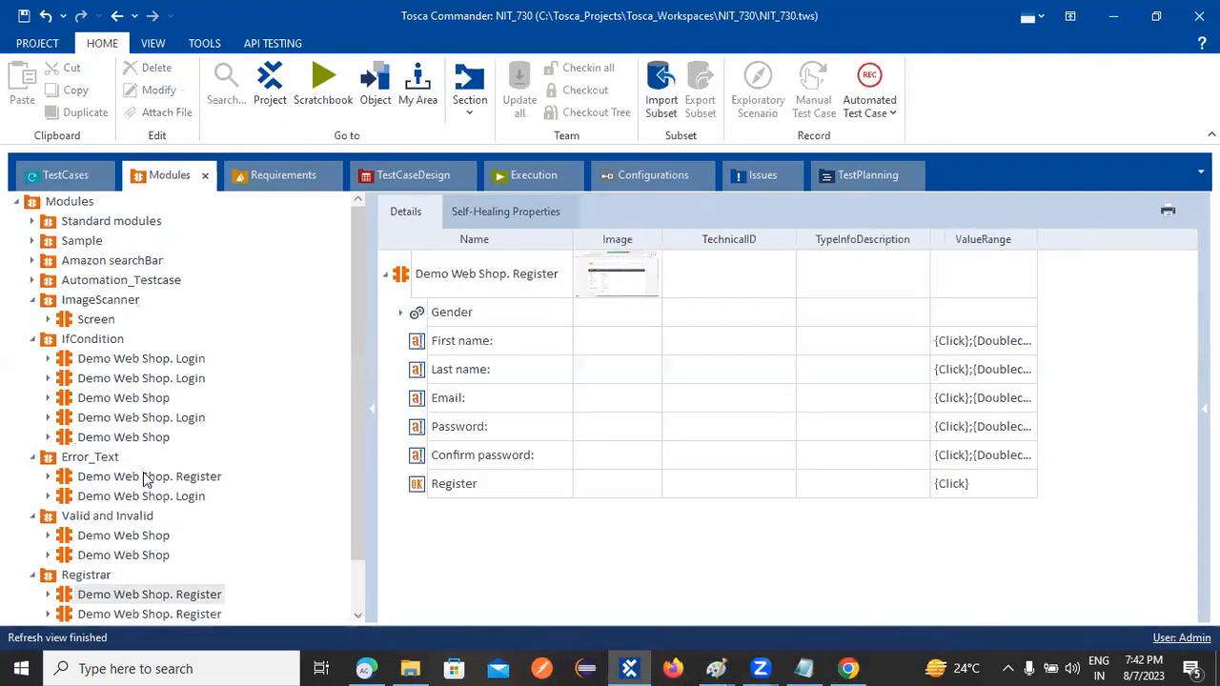
# Create a new folder named TCP_Registrer under the Modules root
pyautogui.scroll(-1, 143, 539)
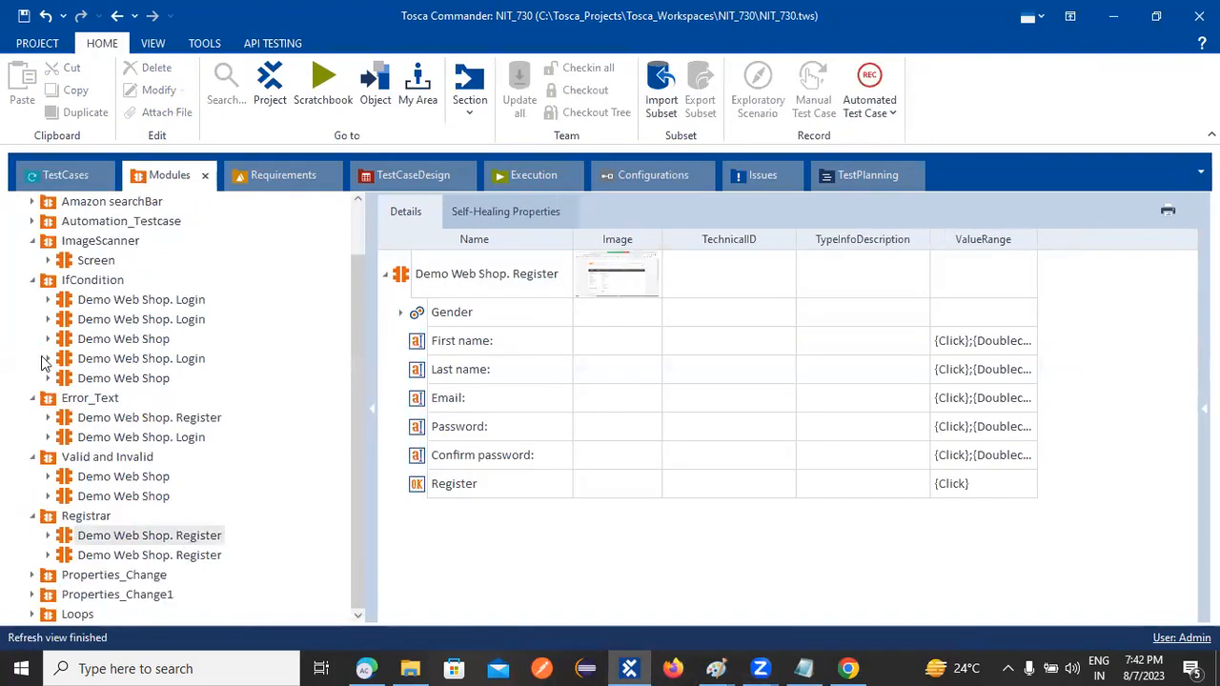
pyautogui.scroll(1, 29, 282)
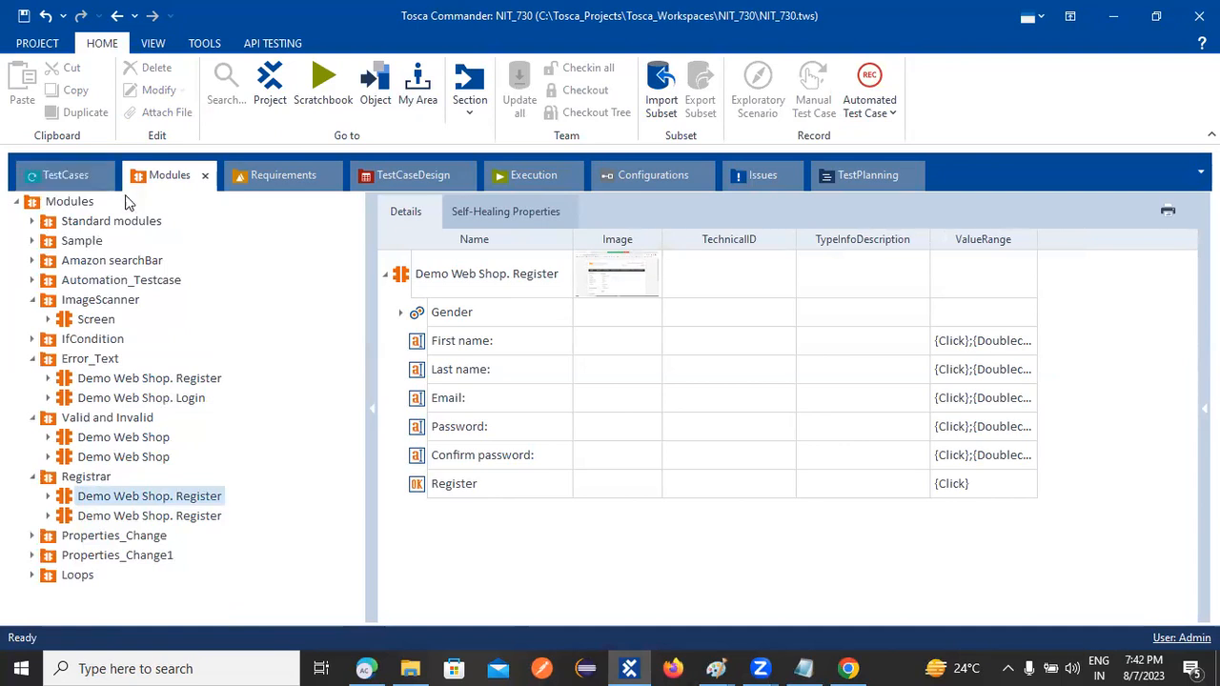
pyautogui.rightClick(77, 204)
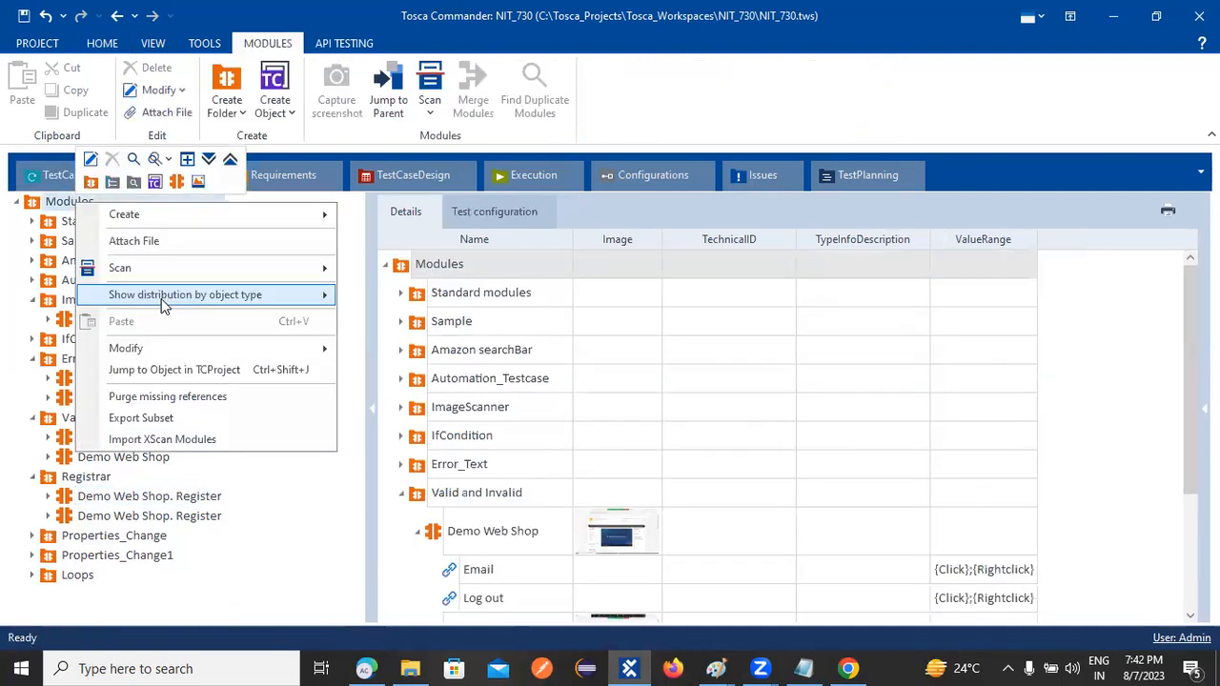
pyautogui.moveTo(191, 213)
pyautogui.click(420, 213)
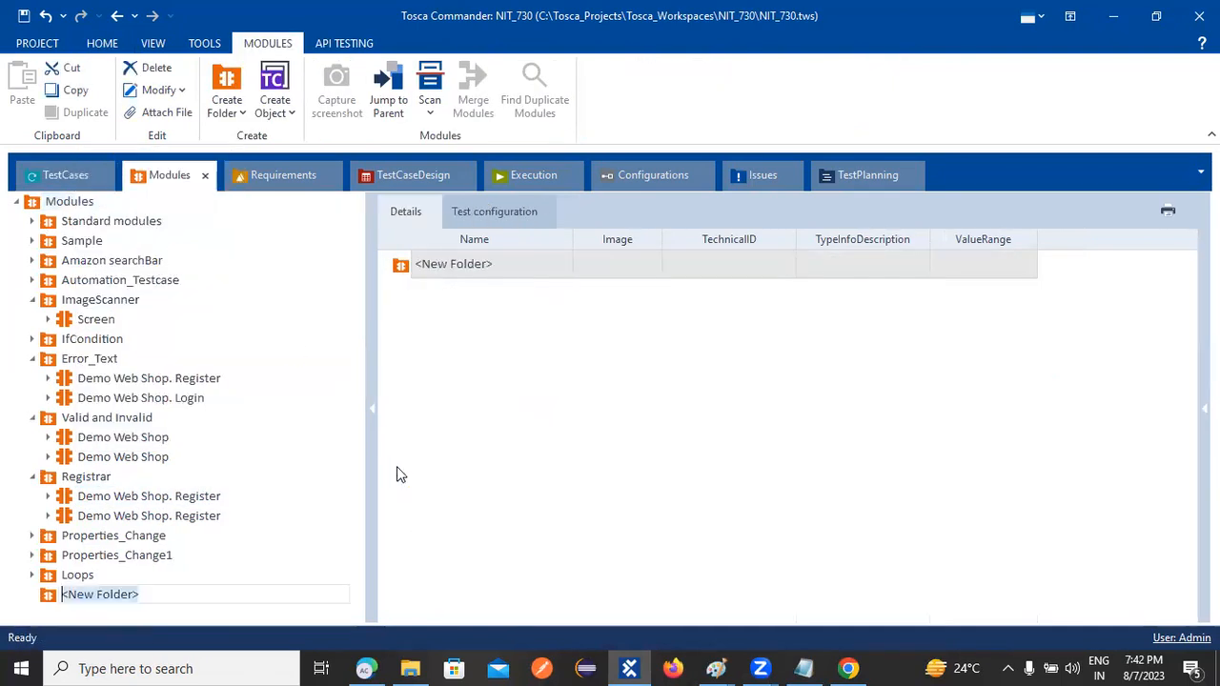
pyautogui.write('TCP')
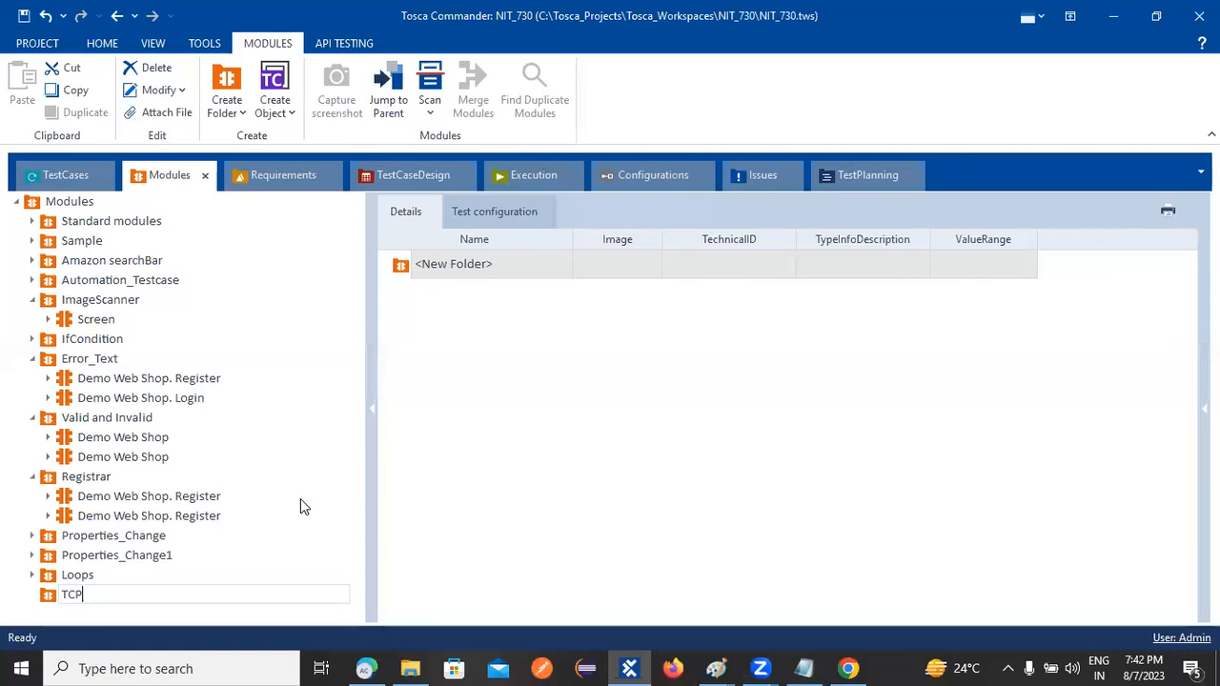
pyautogui.write('_Registrer')
pyautogui.press('Return')
# Bring up the TCP_Registrer folder's context menu
pyautogui.rightClick(128, 595)
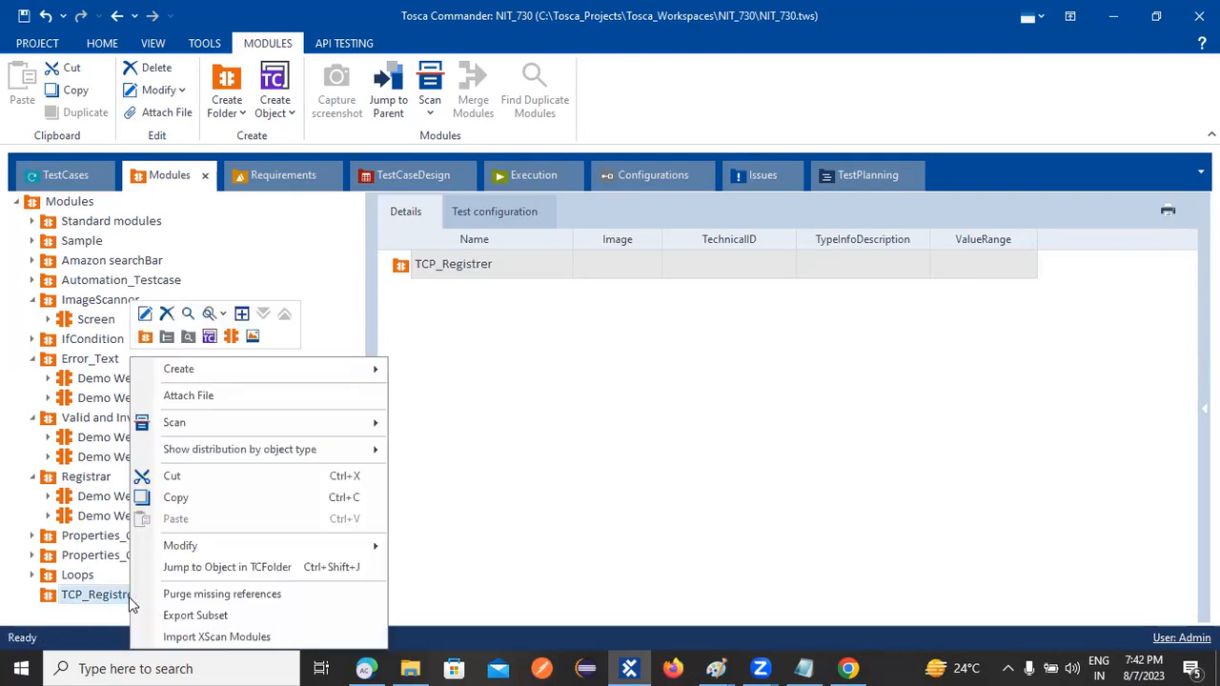
pyautogui.click(490, 416)
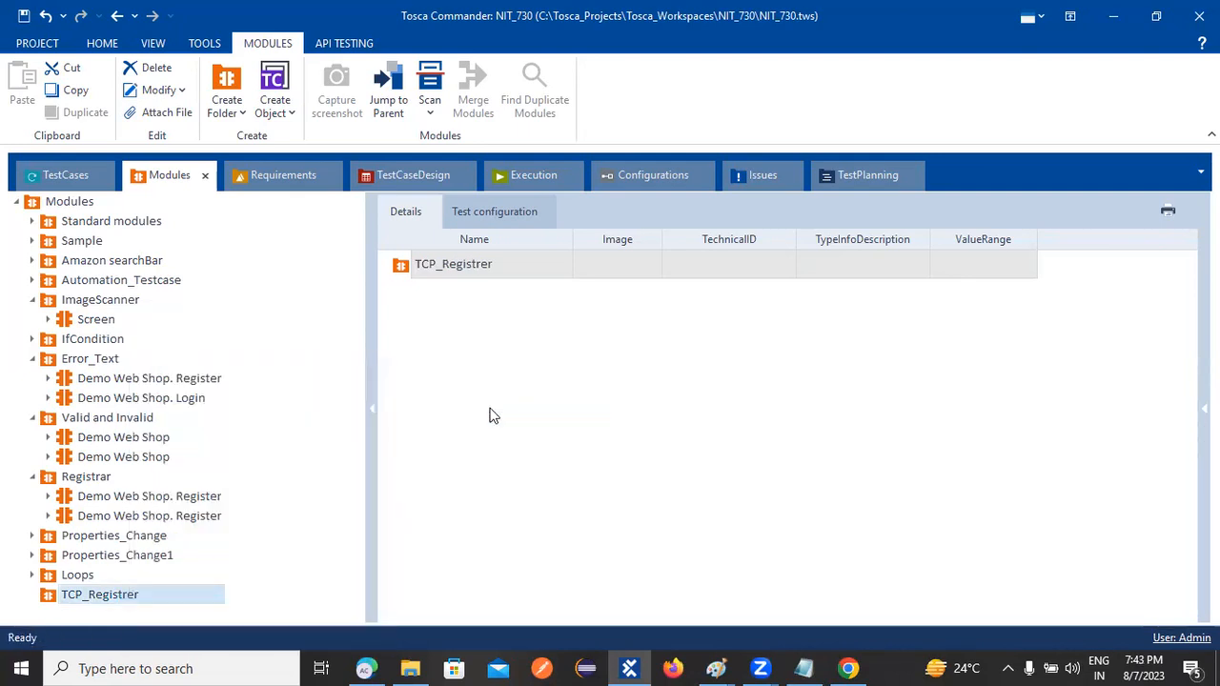
pyautogui.rightClick(100, 600)
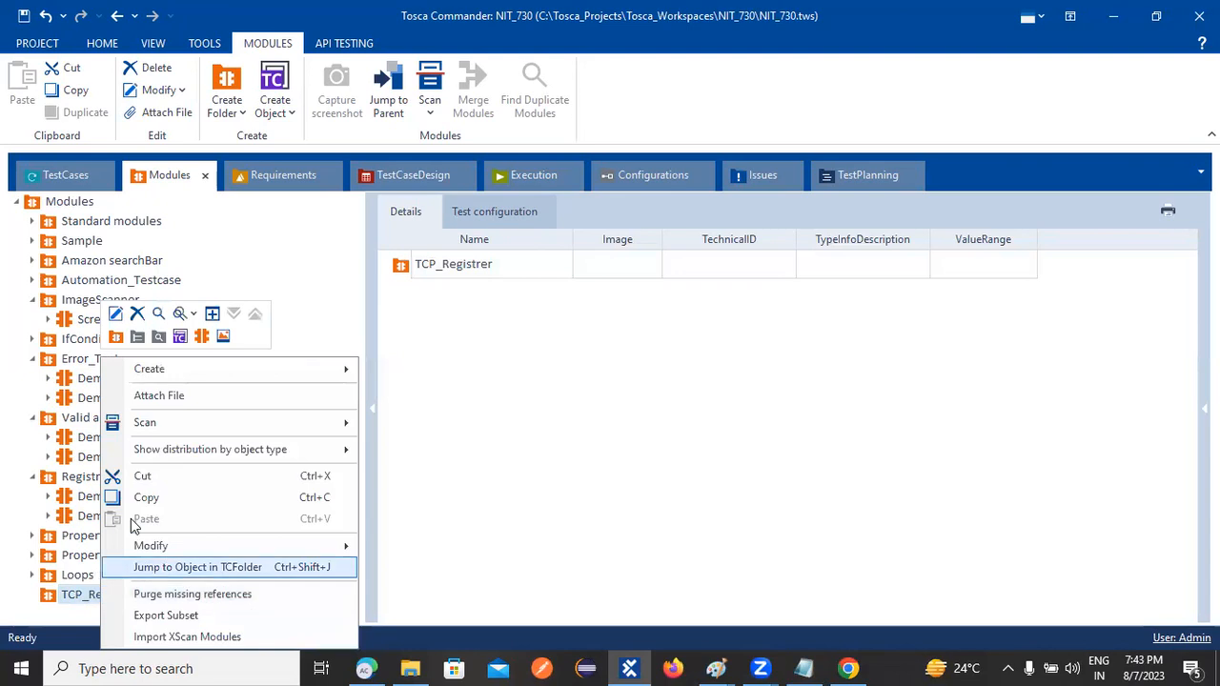
# Scan the Demo Web Shop browser window into TCP_Registrer with XScan
pyautogui.moveTo(346, 424)
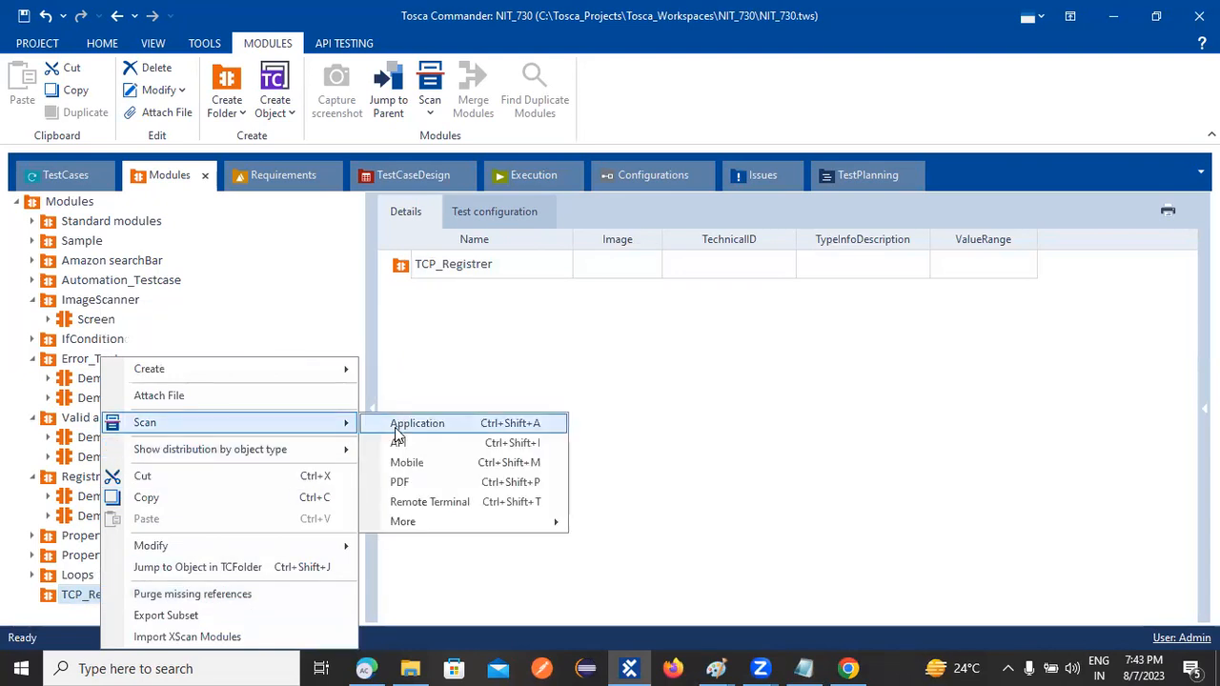
pyautogui.click(398, 423)
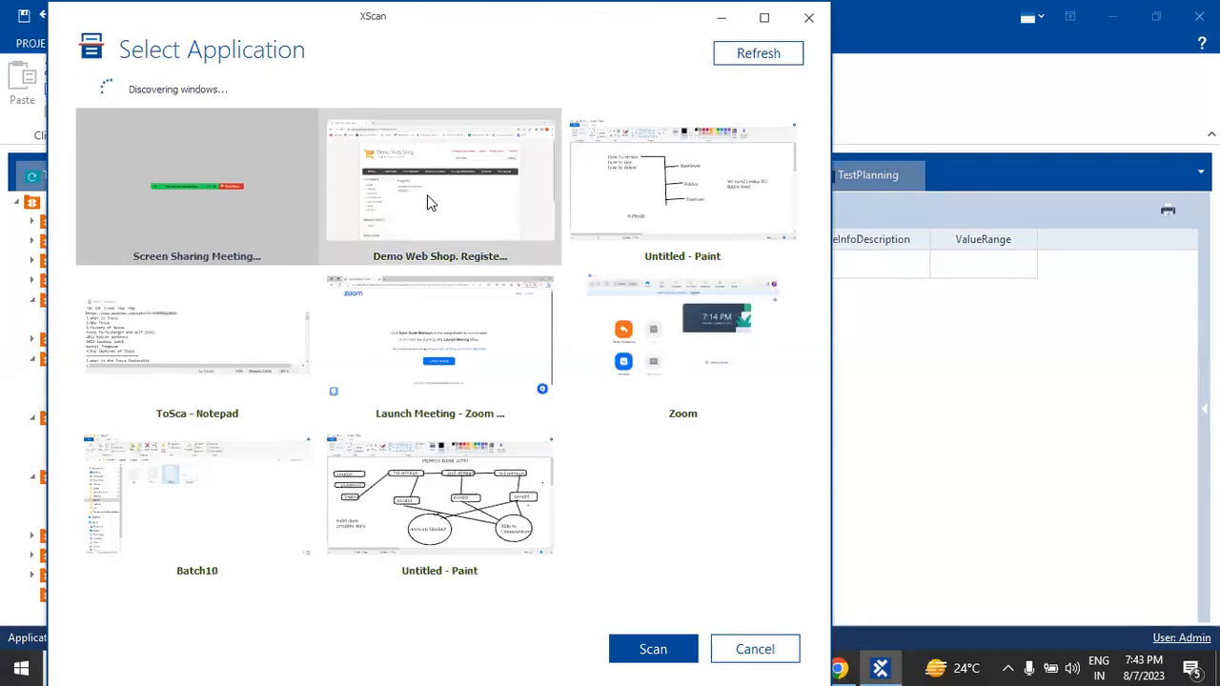
pyautogui.click(427, 195)
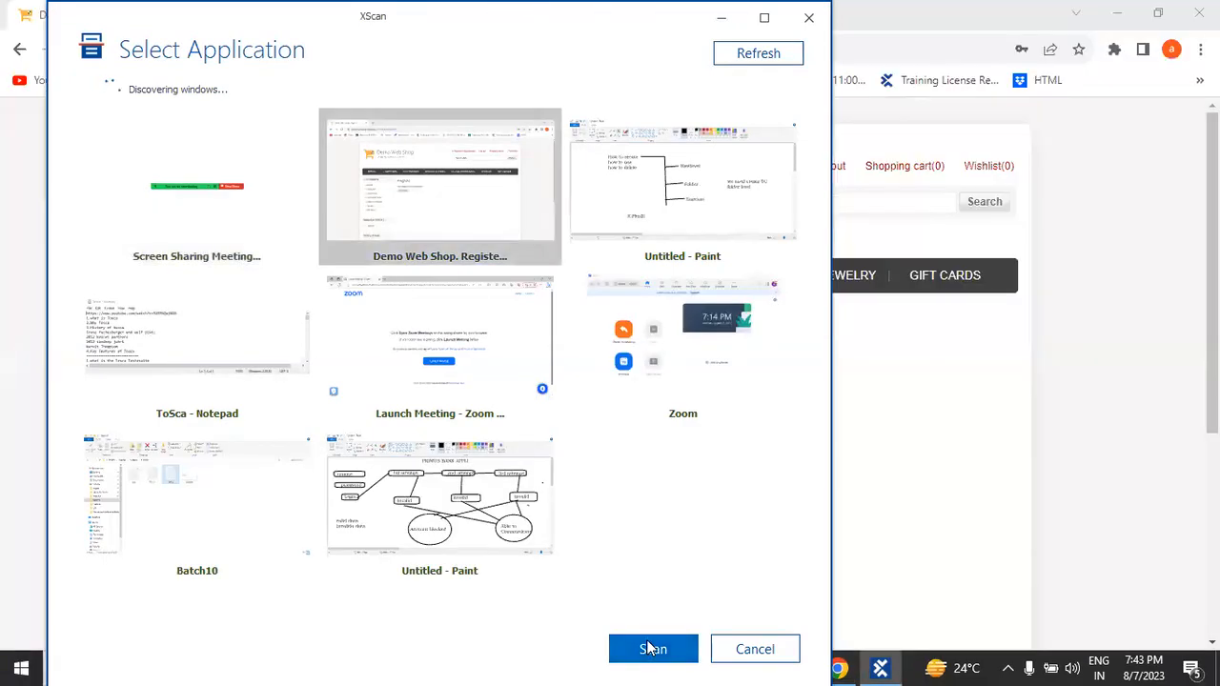
pyautogui.click(651, 649)
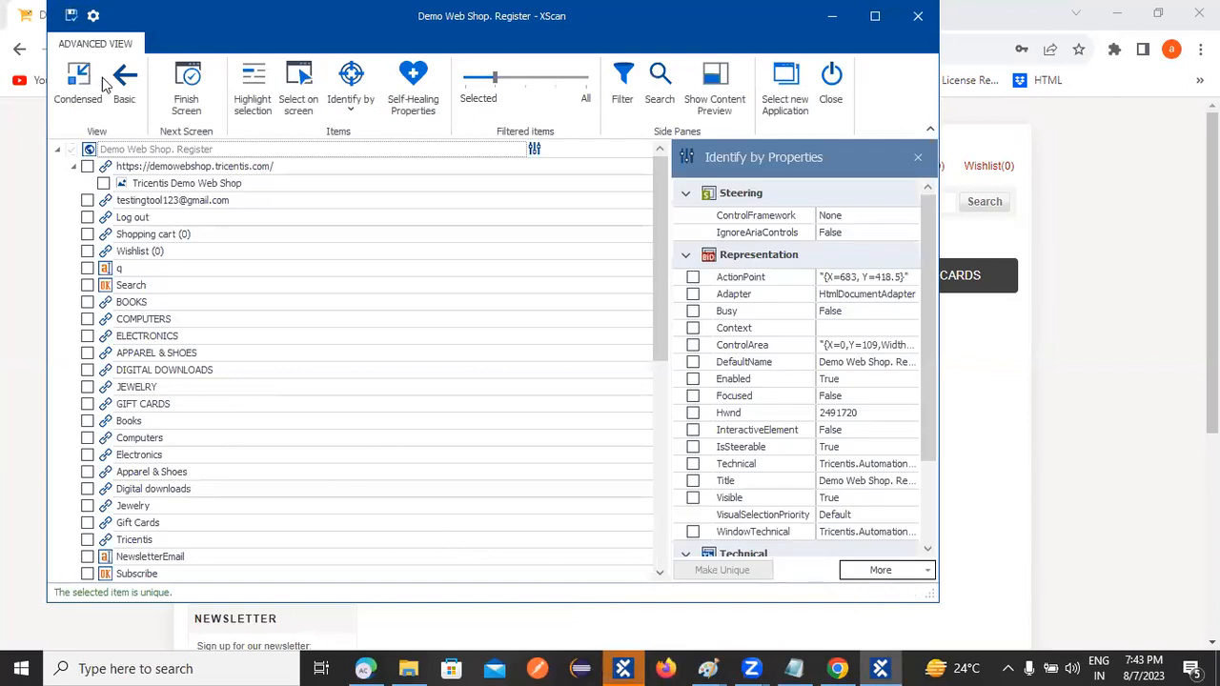
# Add the account e-mail and Log out links, save the module with Finish Screen, and close XScan
pyautogui.click(123, 84)
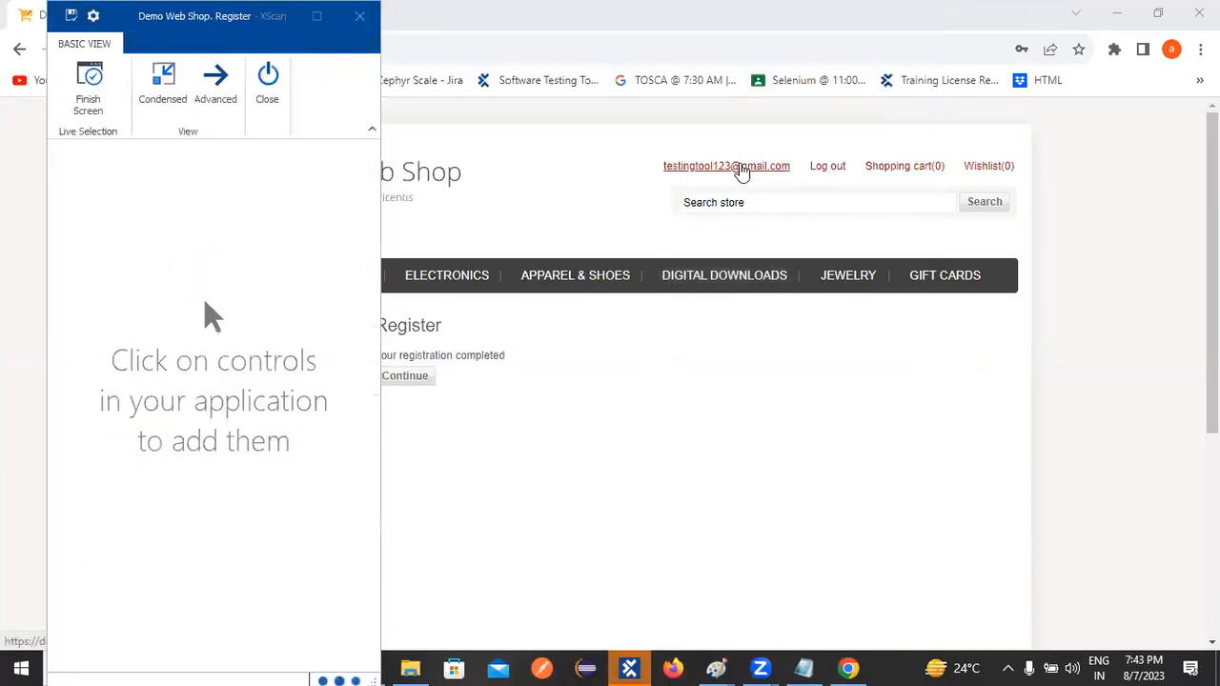
pyautogui.click(741, 171)
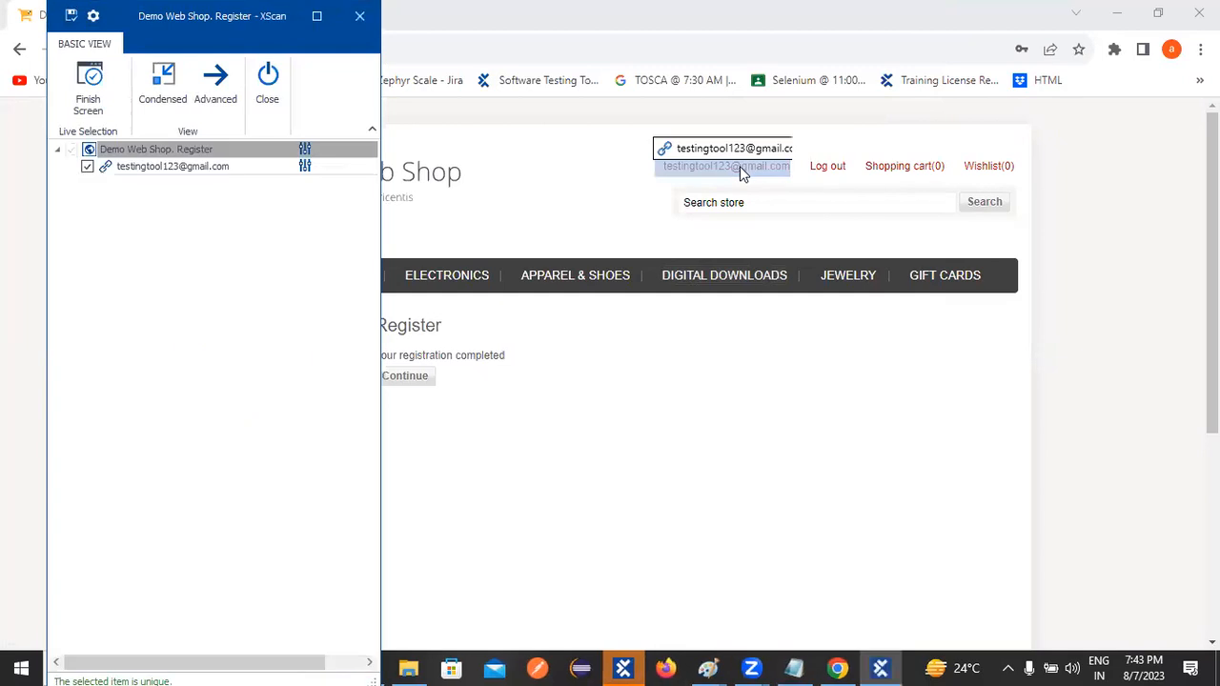
pyautogui.click(827, 169)
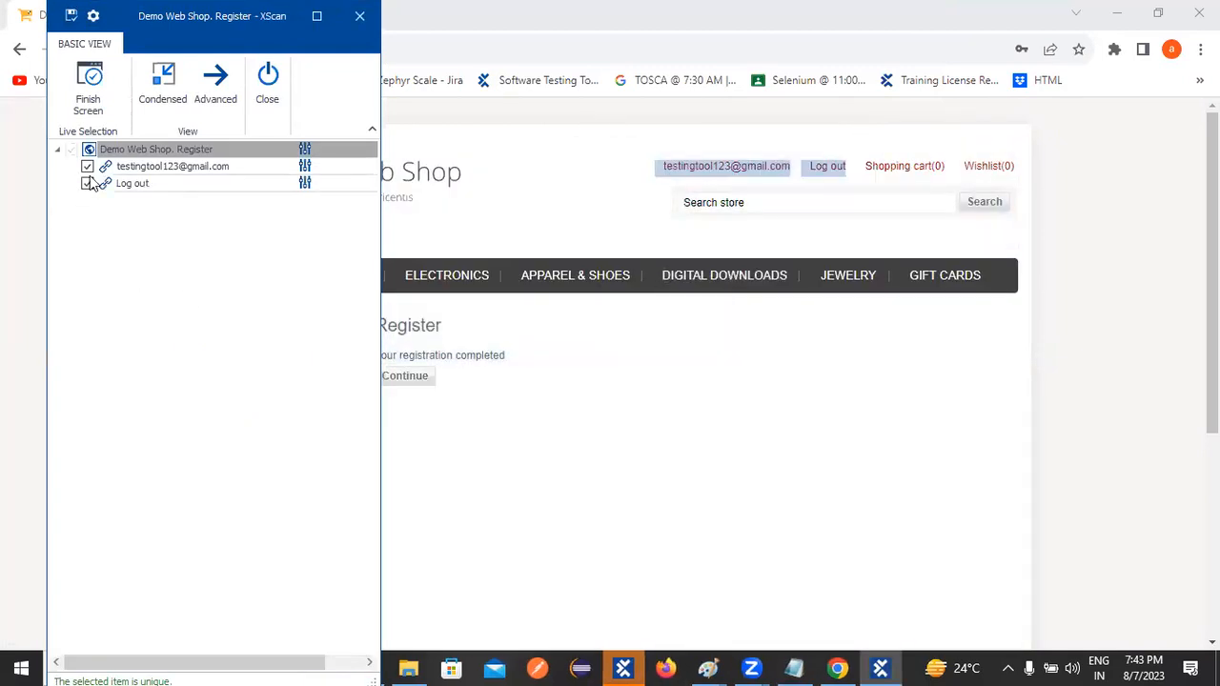
pyautogui.click(72, 16)
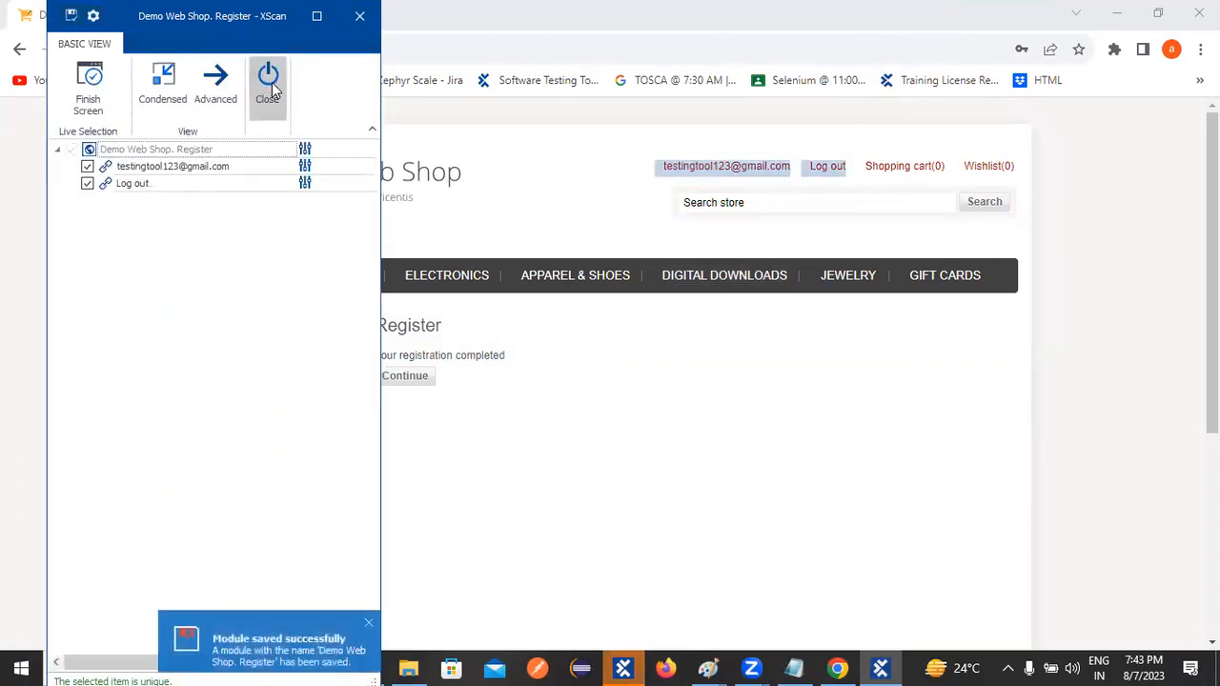
pyautogui.click(267, 82)
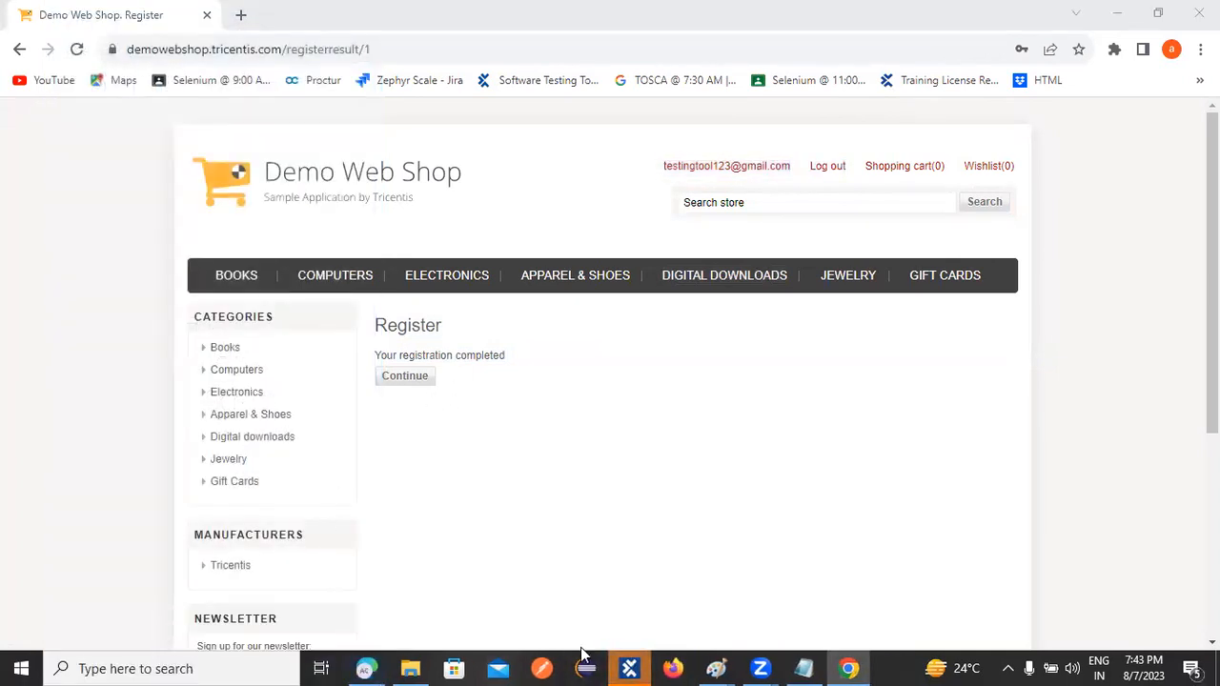
# In TCP_Registrer's Demo Web Shop. Register module, rename the account e-mail attribute to Email
pyautogui.click(628, 668)
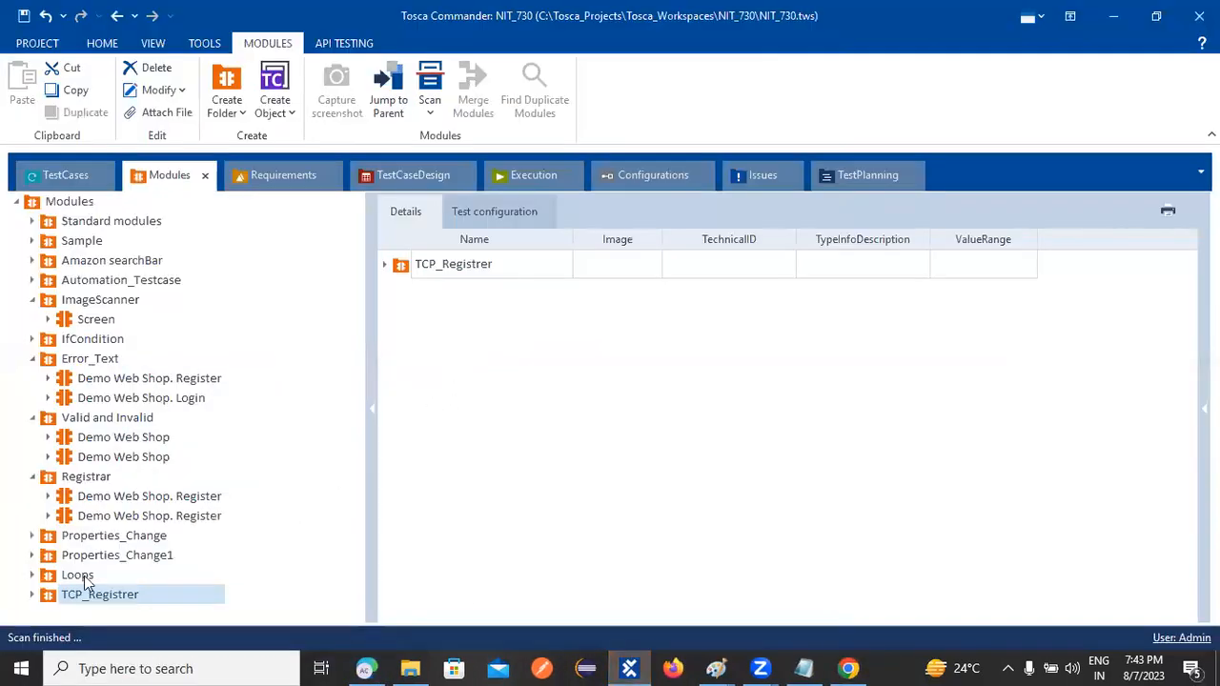
pyautogui.click(32, 595)
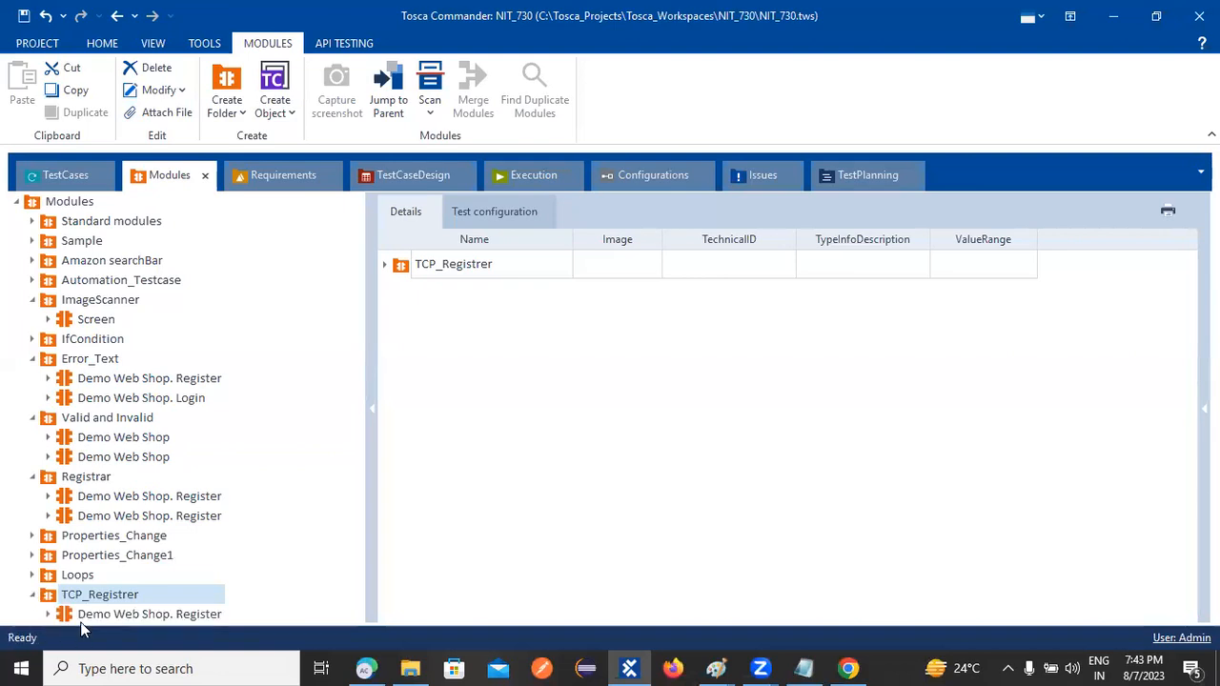
pyautogui.click(161, 618)
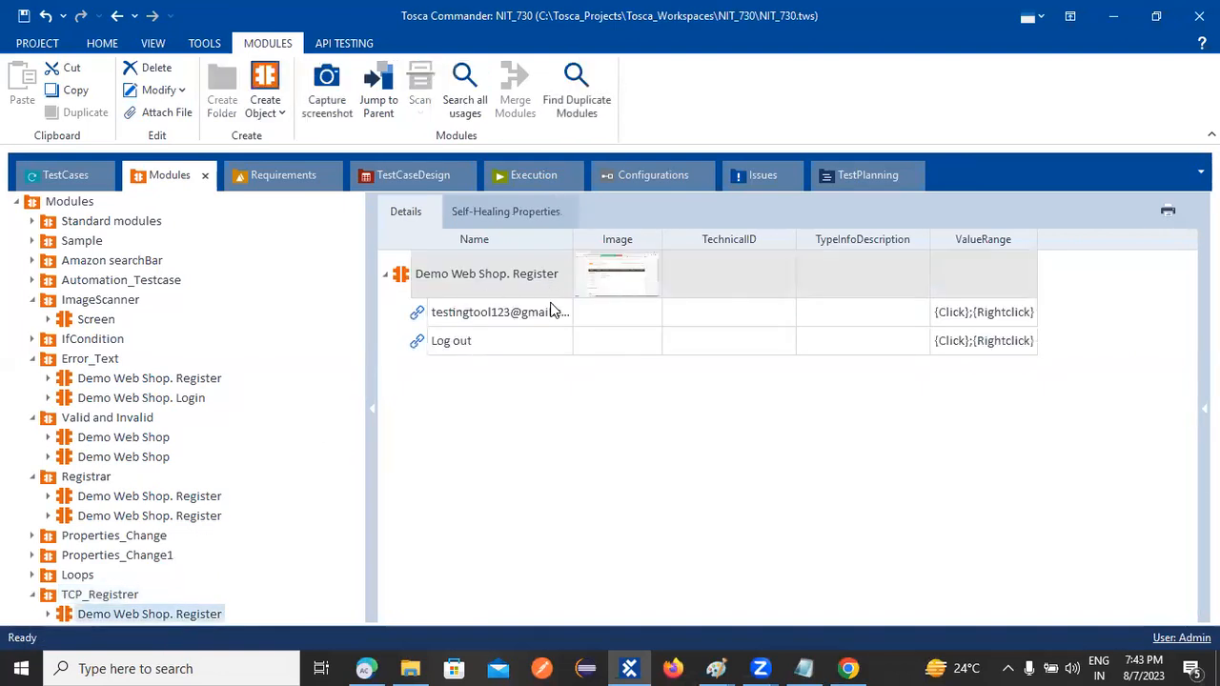
pyautogui.click(548, 312)
pyautogui.click(560, 312)
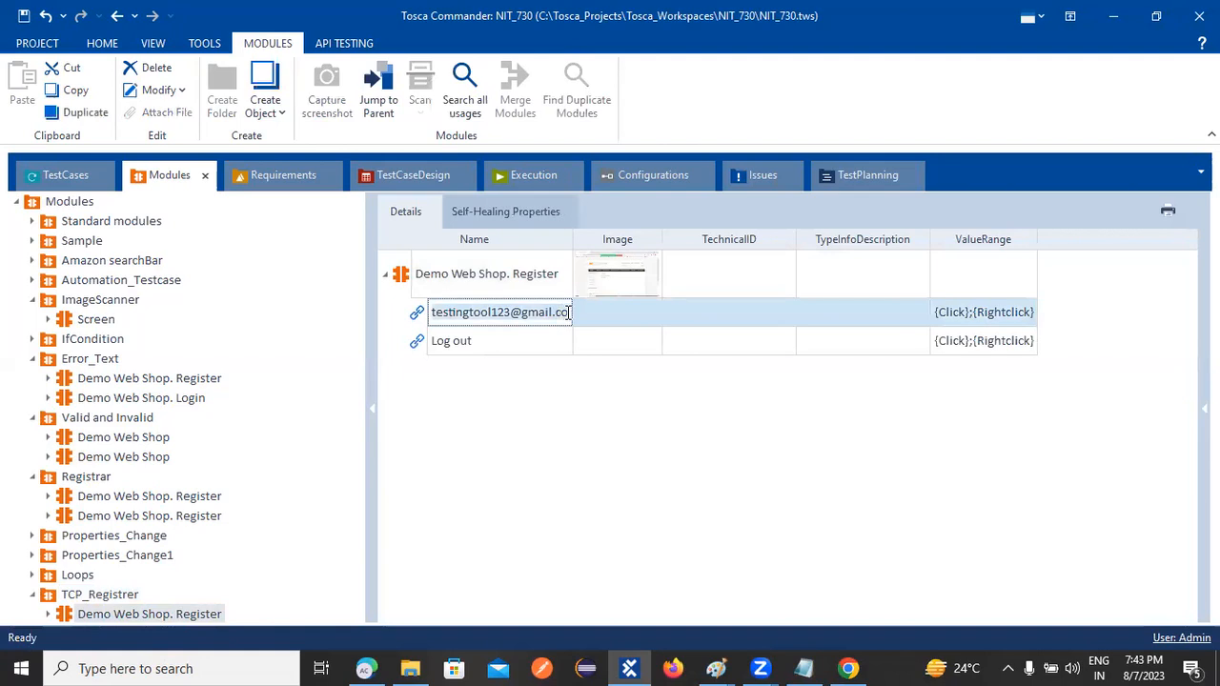
pyautogui.press('BackSpace')
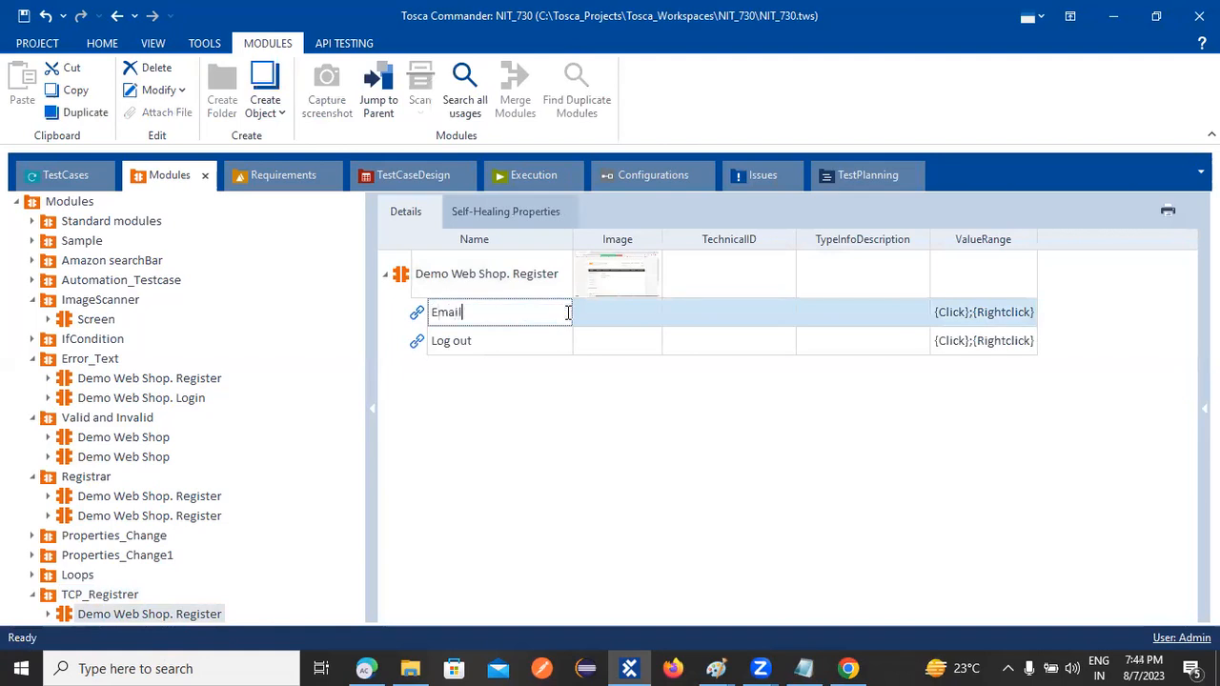
pyautogui.press('Return')
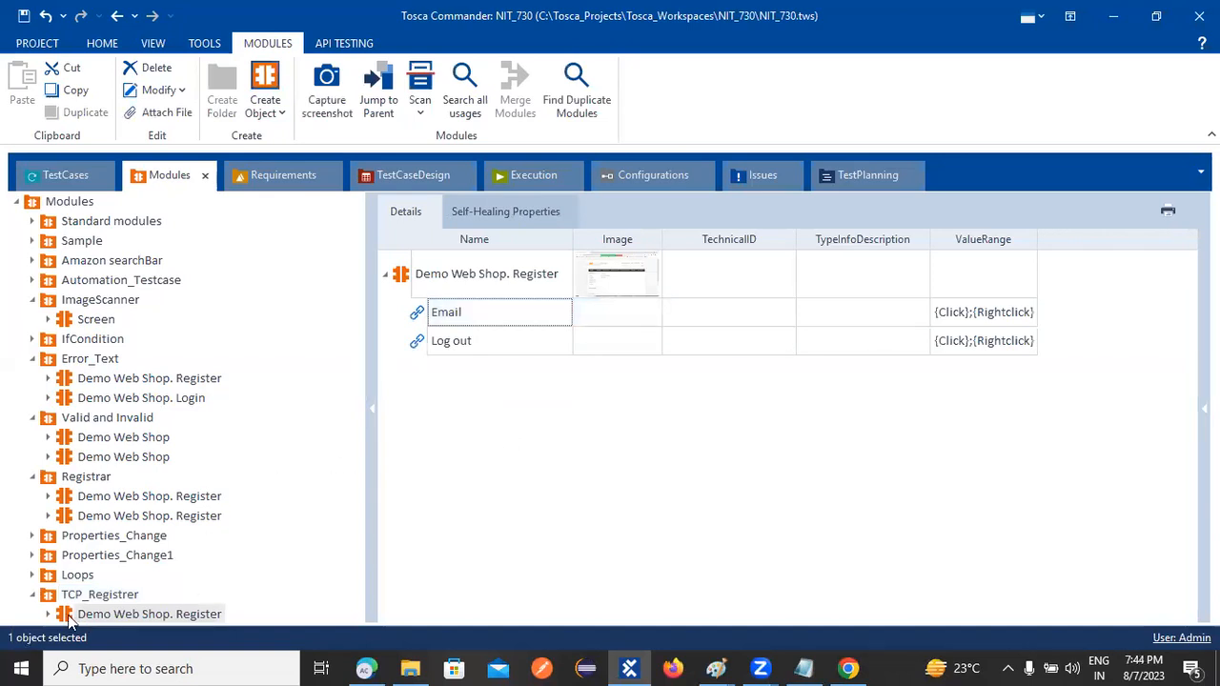
# Add a While statement to Registrer_TCP's TC_01 test case
pyautogui.click(54, 173)
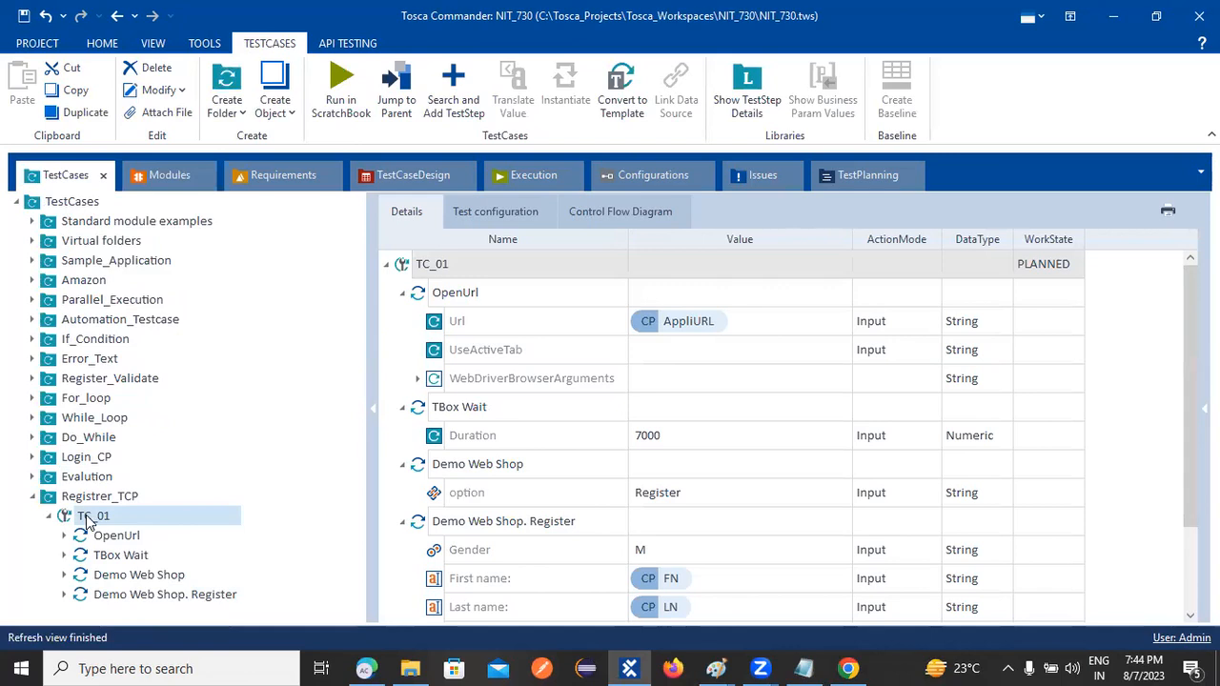
pyautogui.rightClick(88, 520)
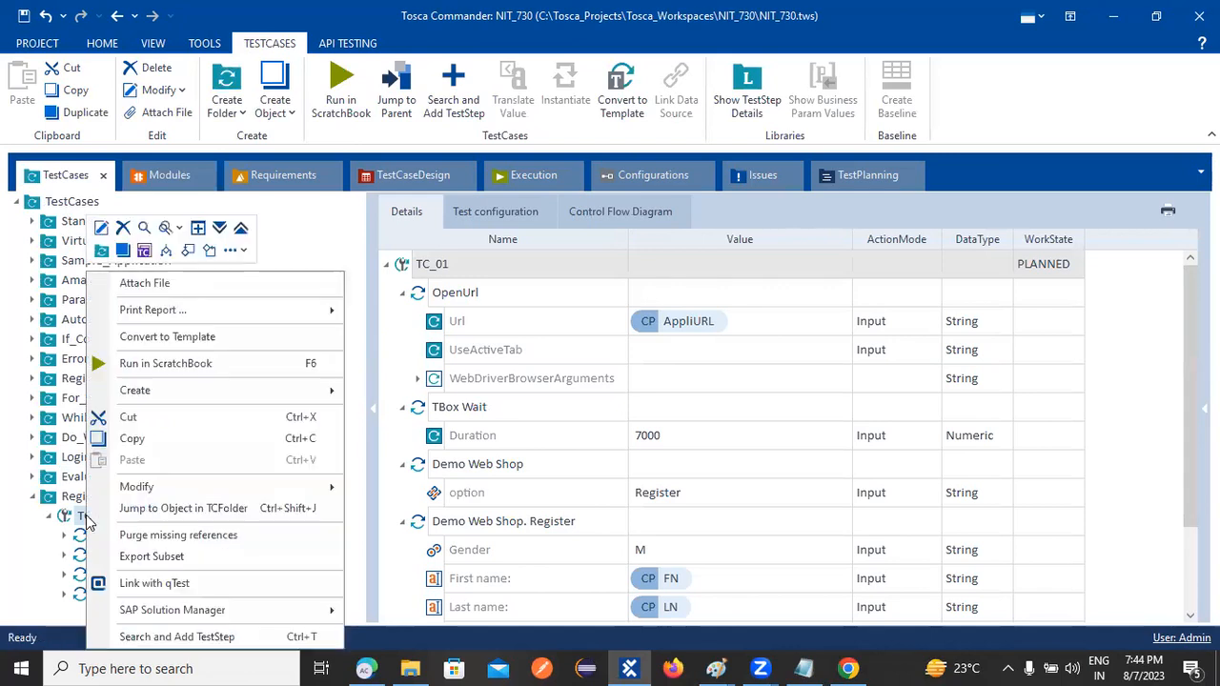
pyautogui.click(209, 250)
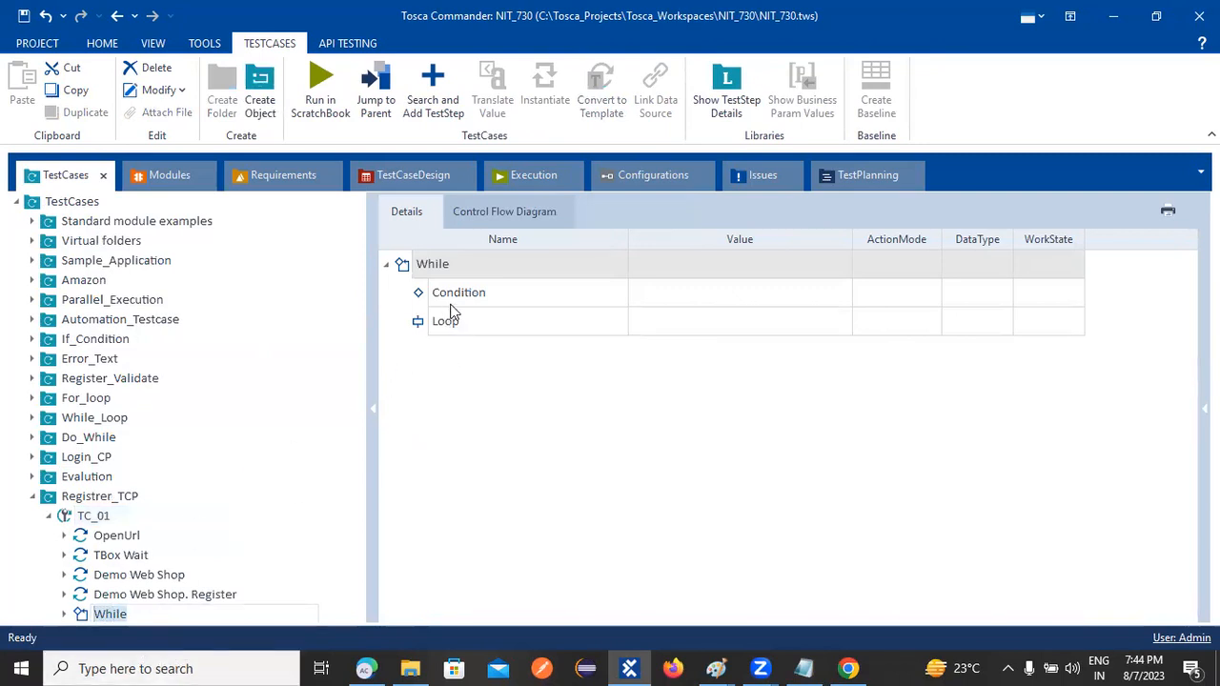
# Cut the unwanted While statement and add an If statement with Condition and Then to TC_01
pyautogui.rightClick(84, 618)
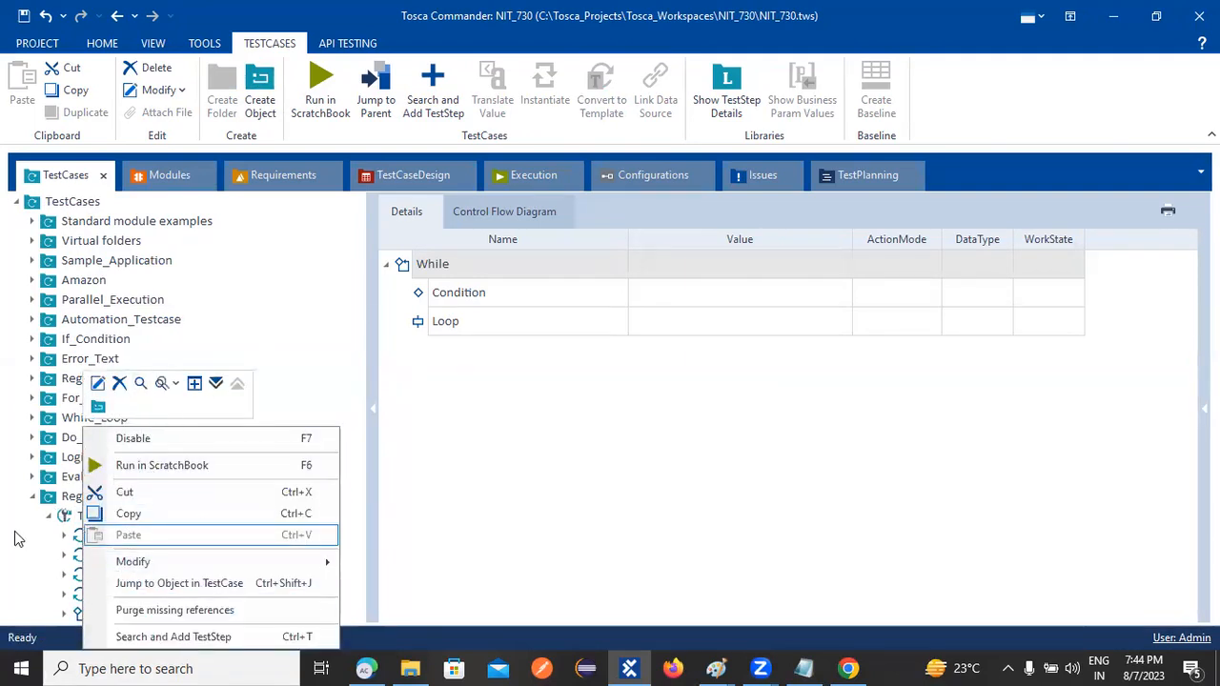
pyautogui.click(80, 611)
pyautogui.rightClick(81, 613)
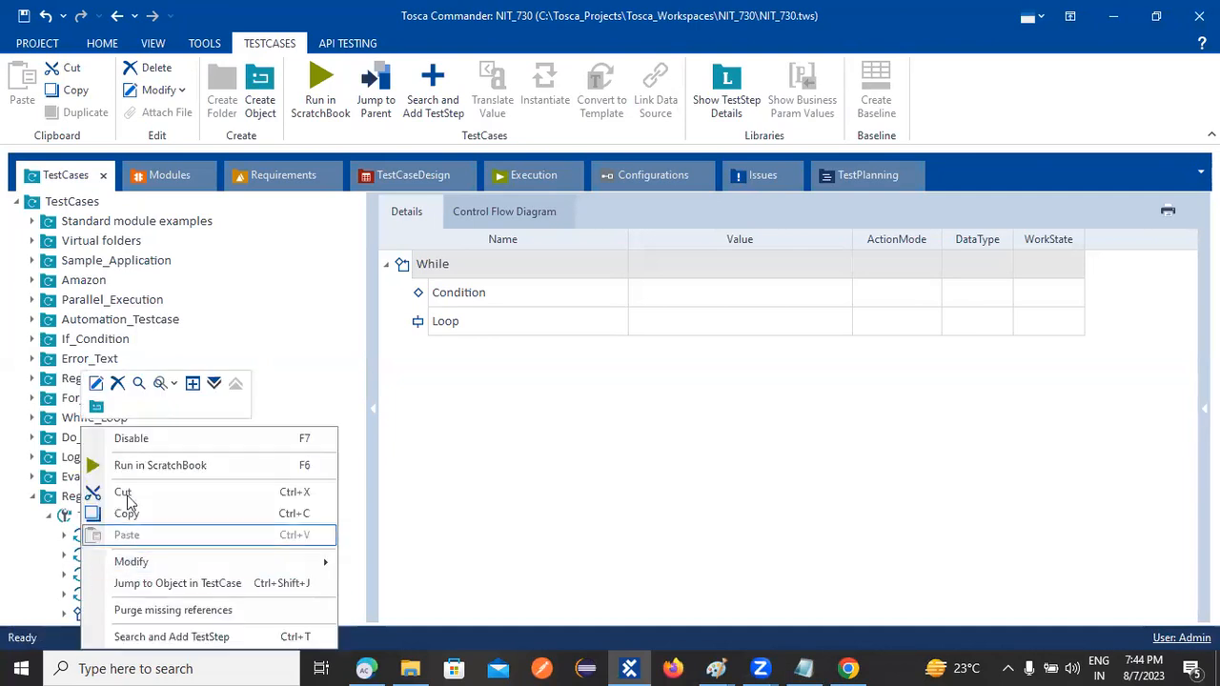
pyautogui.click(126, 495)
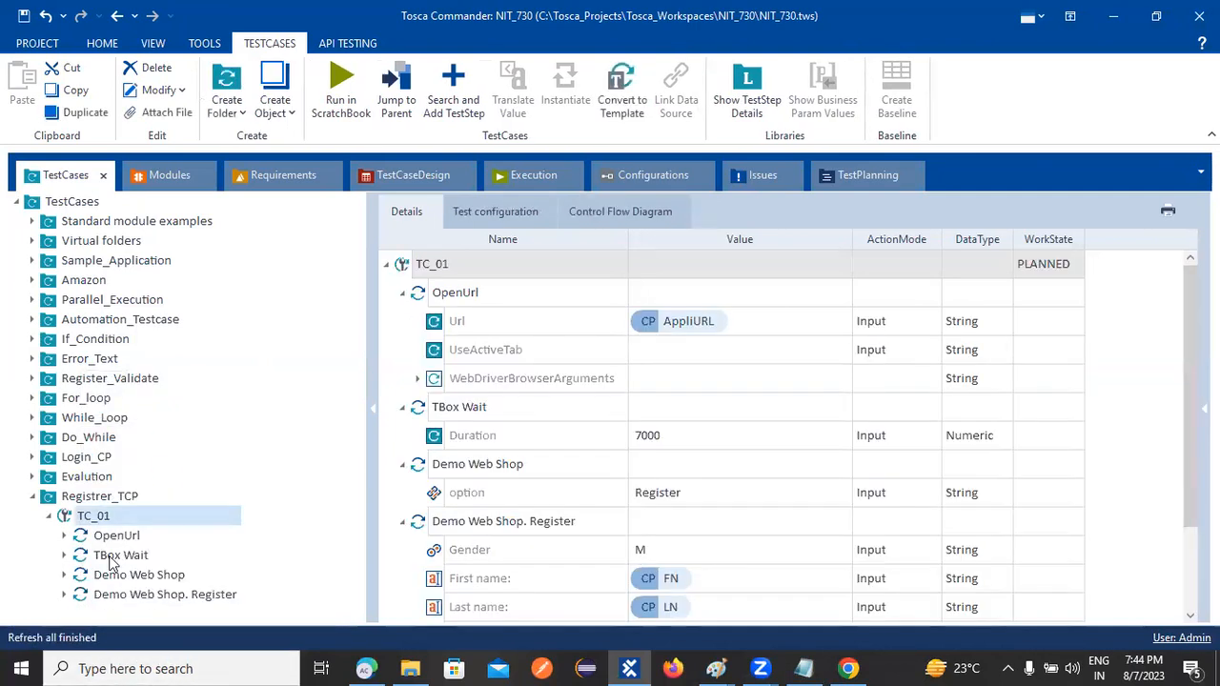
pyautogui.rightClick(94, 518)
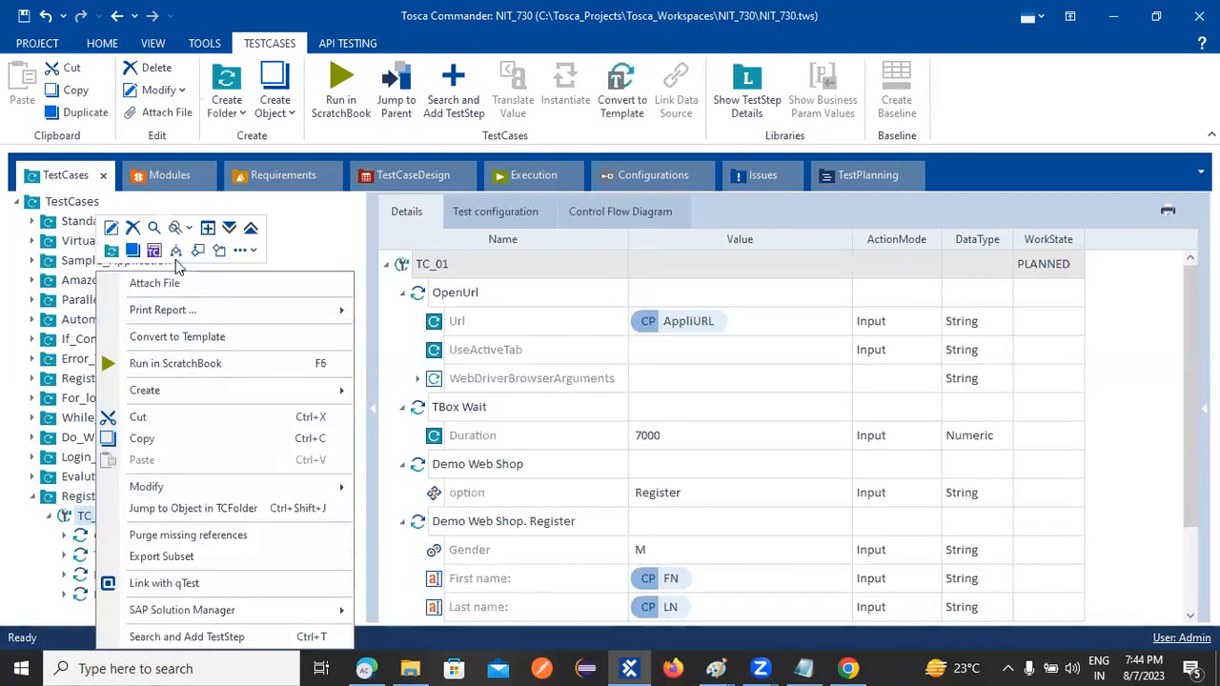
pyautogui.click(177, 253)
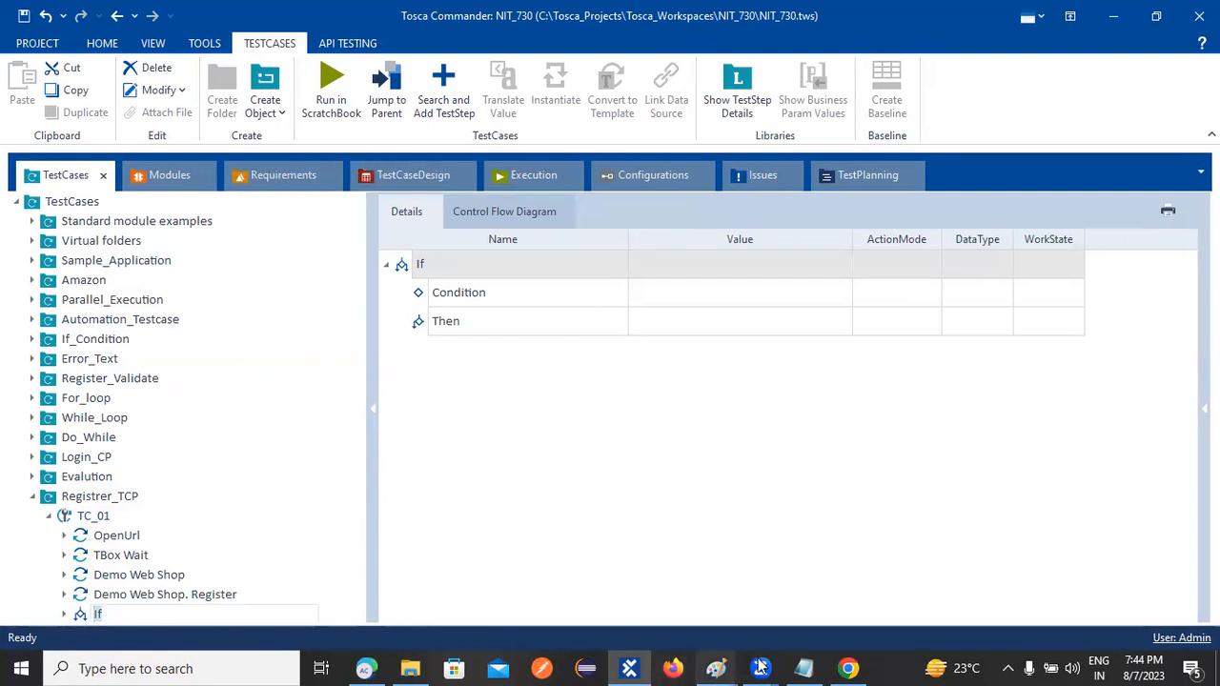
# Drop the Register module under the If's Condition and set its Email value to Exists == True
pyautogui.click(181, 183)
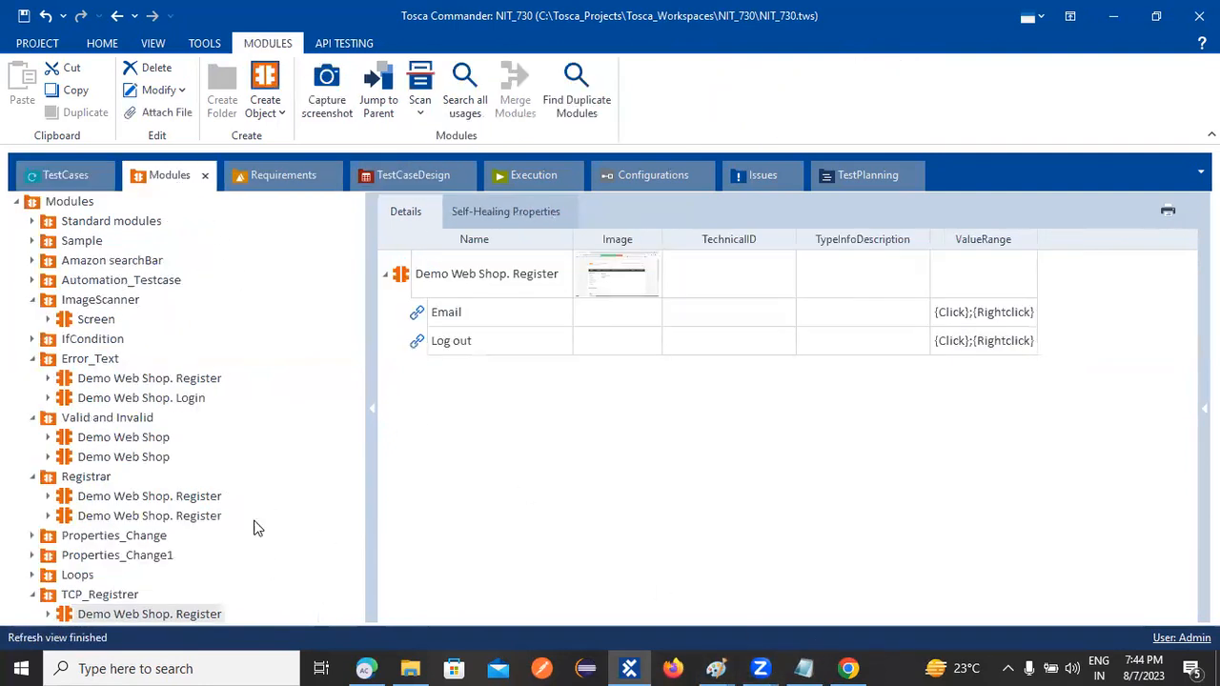
pyautogui.moveTo(93, 618); pyautogui.dragTo(435, 294)
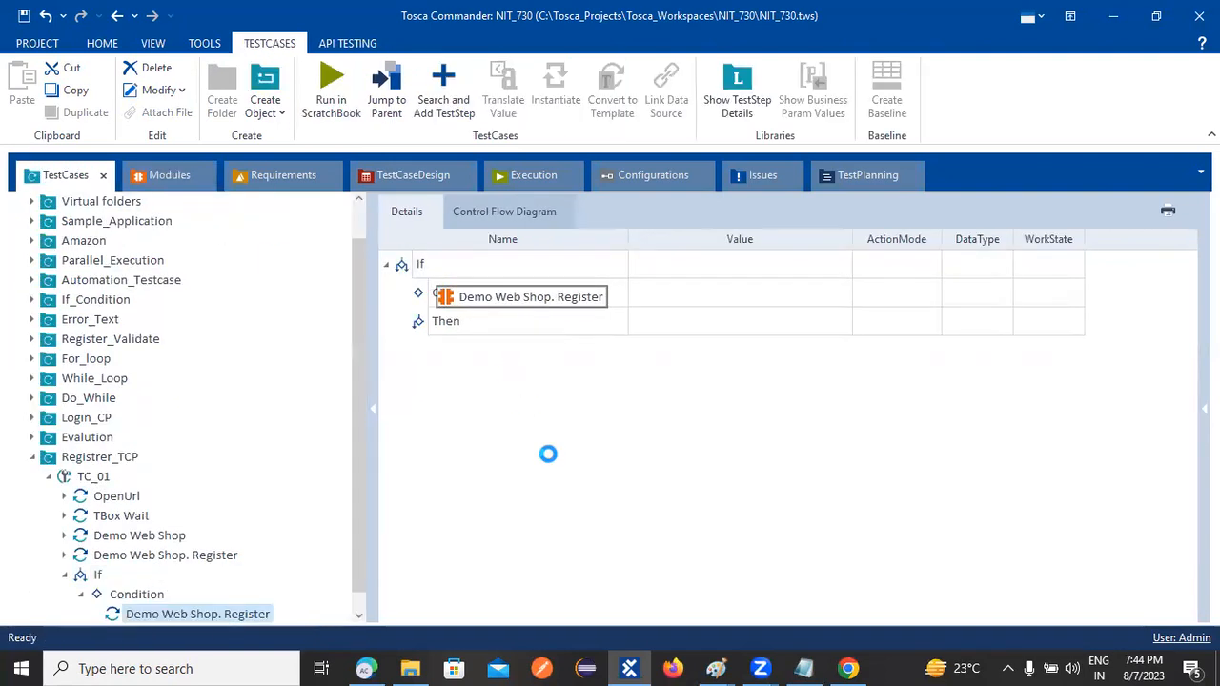
pyautogui.click(655, 297)
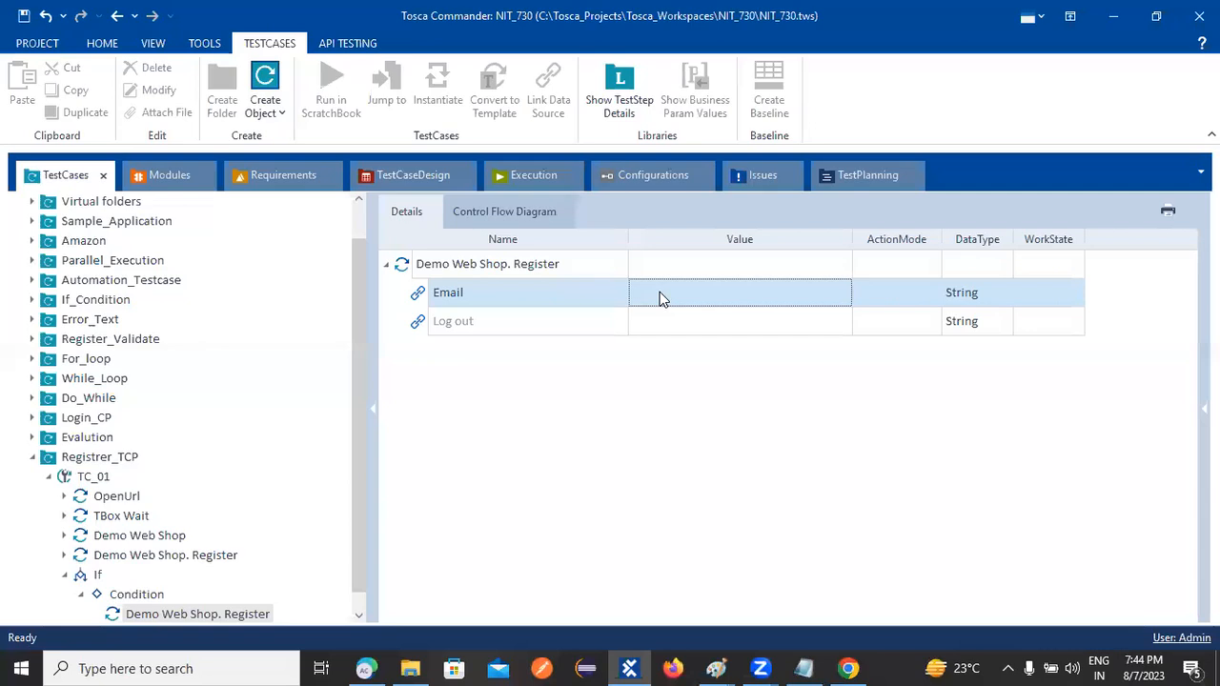
pyautogui.click(664, 297)
pyautogui.click(820, 295)
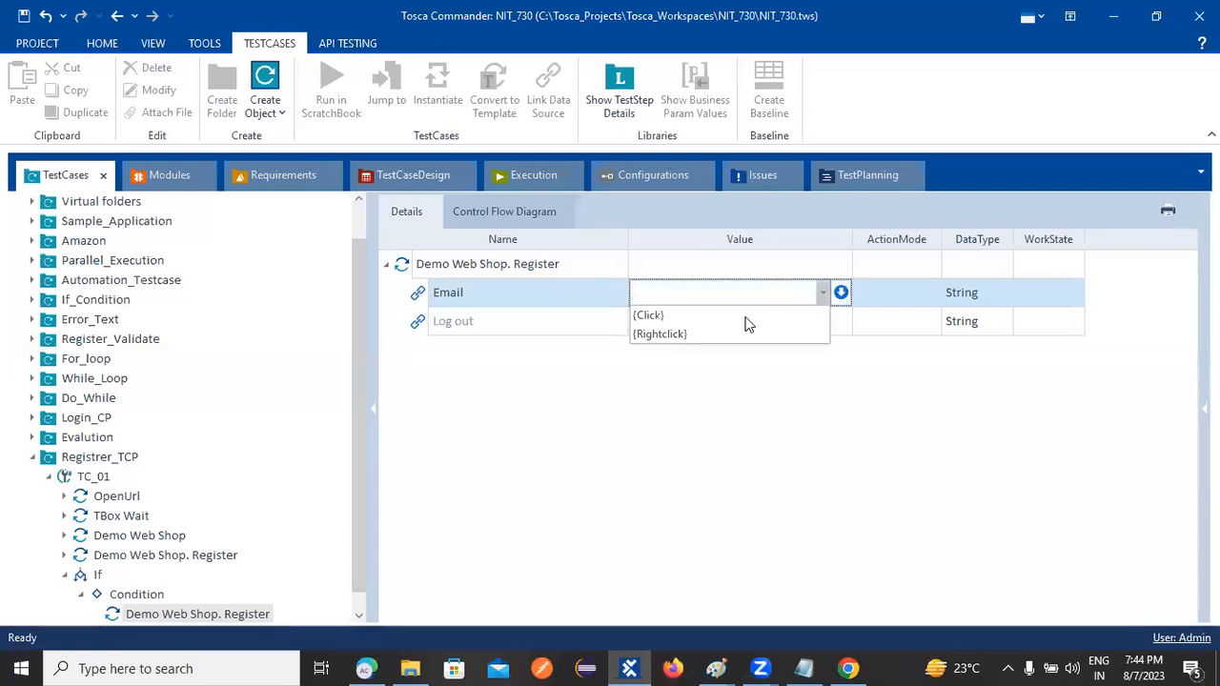
pyautogui.click(811, 291)
pyautogui.click(840, 292)
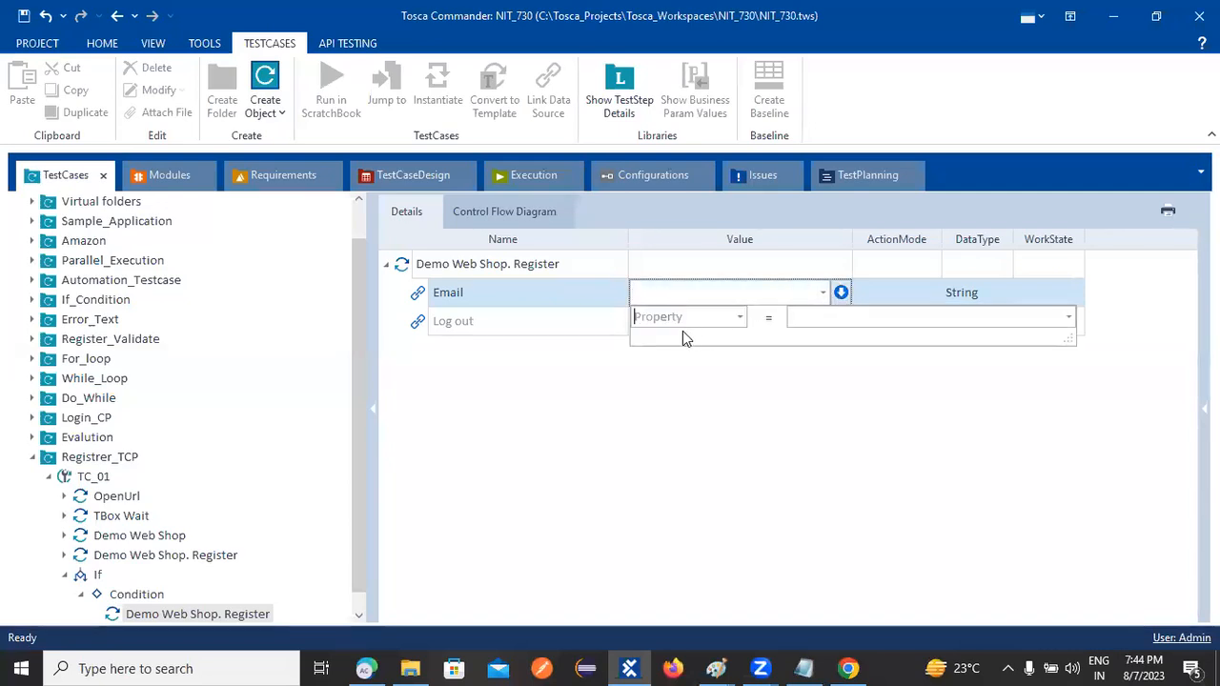
pyautogui.click(740, 317)
pyautogui.click(723, 373)
pyautogui.click(810, 316)
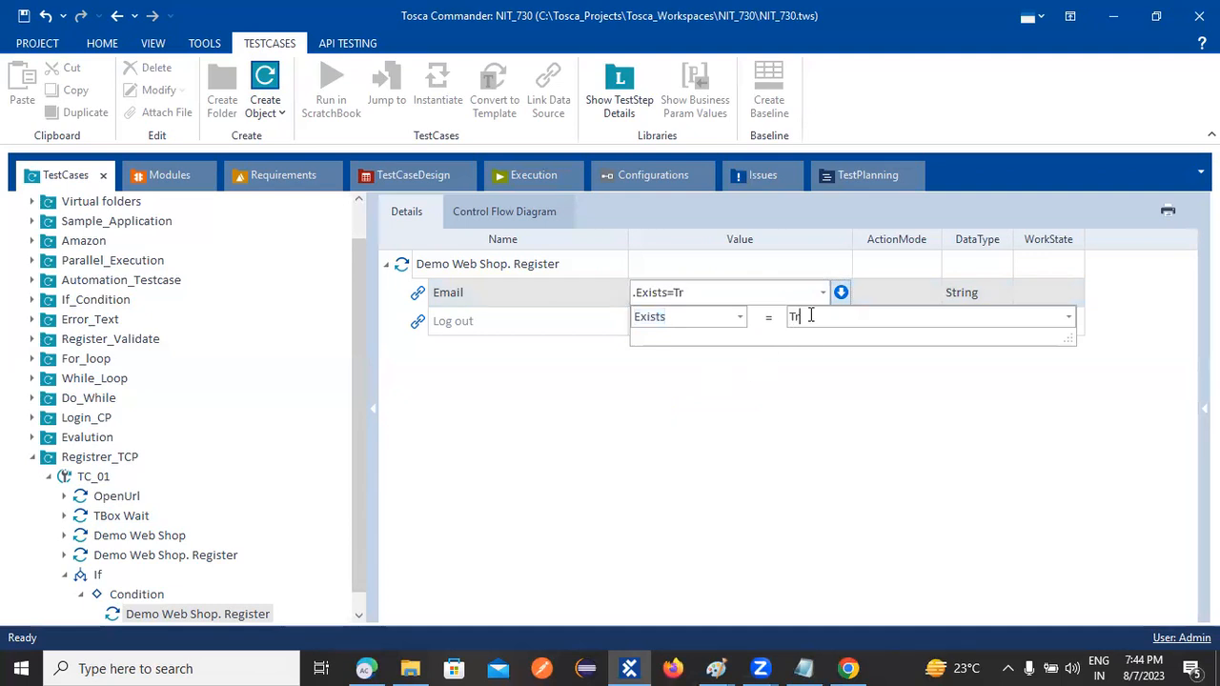
pyautogui.press('Return')
pyautogui.click(785, 416)
pyautogui.press('Return')
# Leave Log out empty and set the Email row's action mode to Verify
pyautogui.click(620, 353)
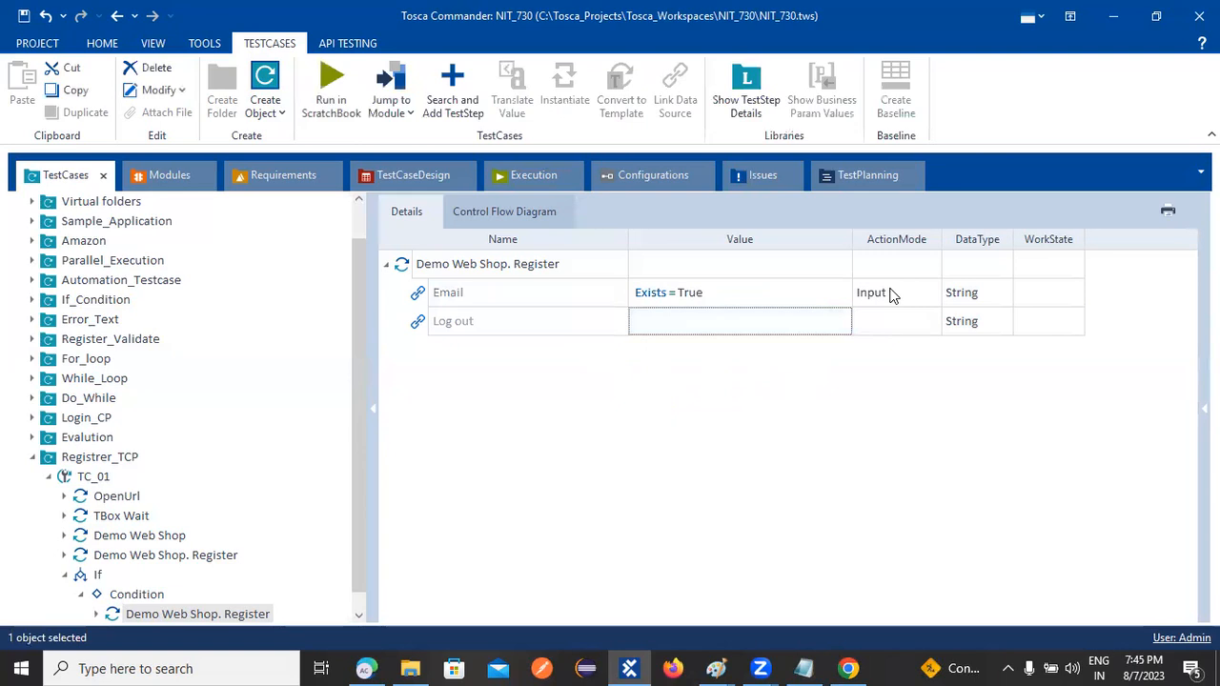
pyautogui.click(891, 295)
pyautogui.click(922, 293)
pyautogui.click(884, 336)
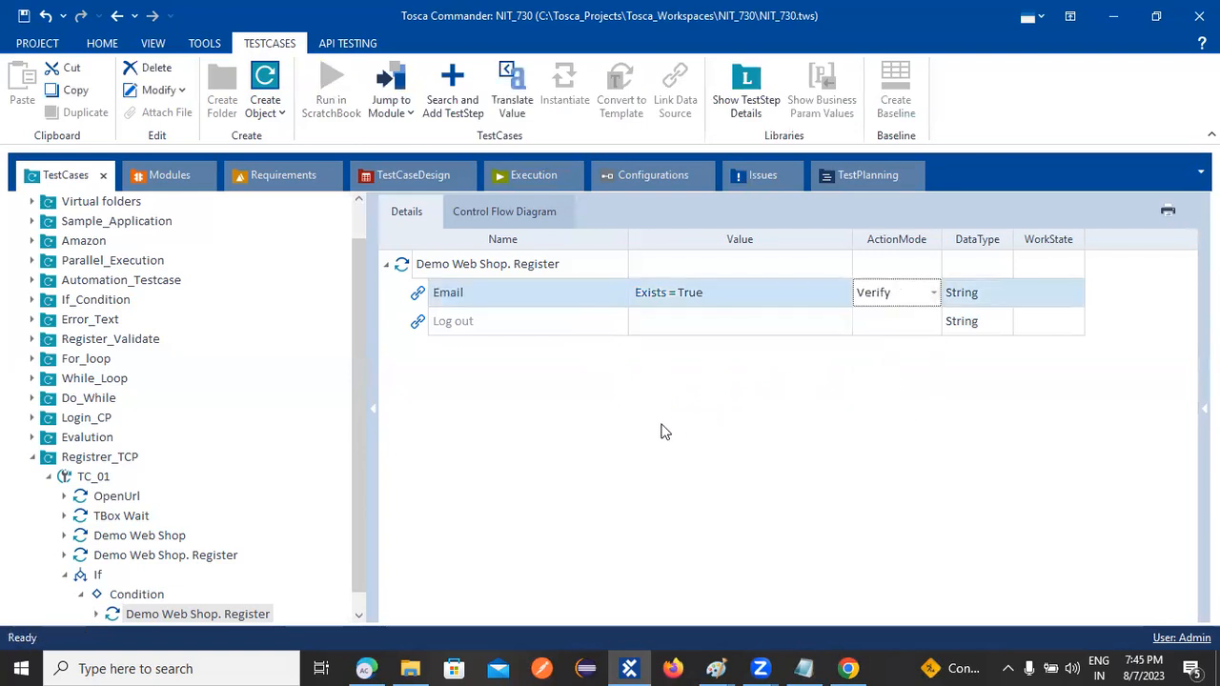
pyautogui.click(613, 503)
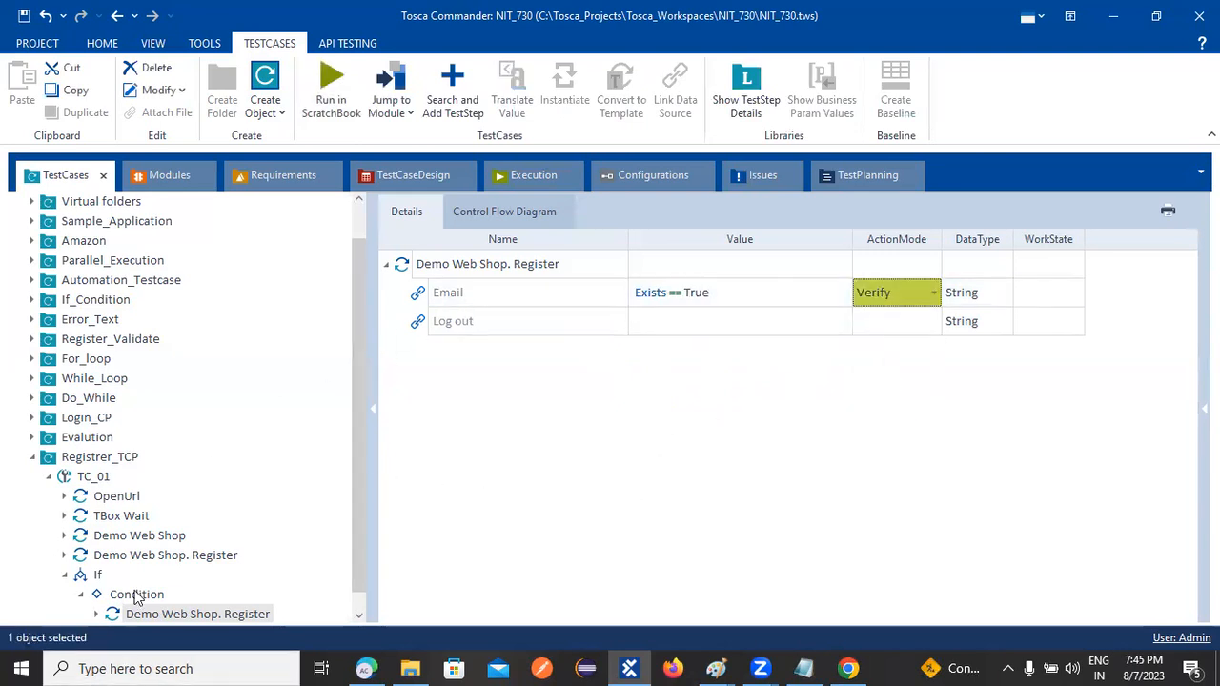
pyautogui.scroll(-1, 167, 576)
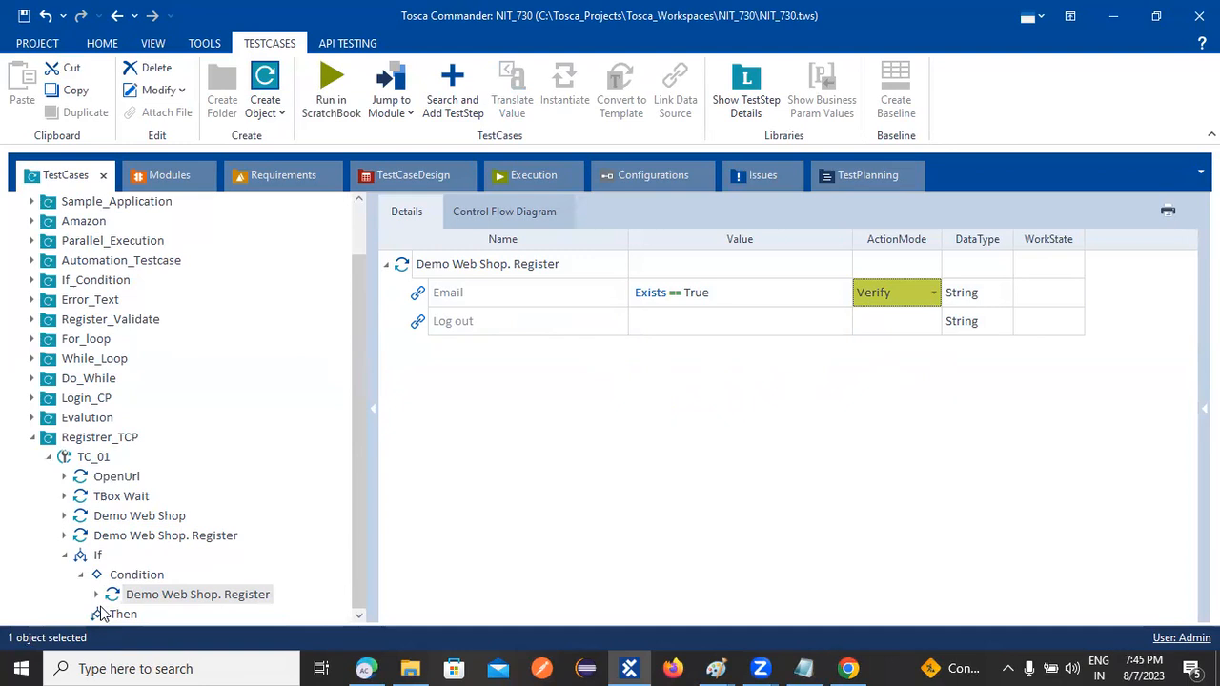
# Copy the Register condition step and paste it into the If's Then branch
pyautogui.rightClick(454, 270)
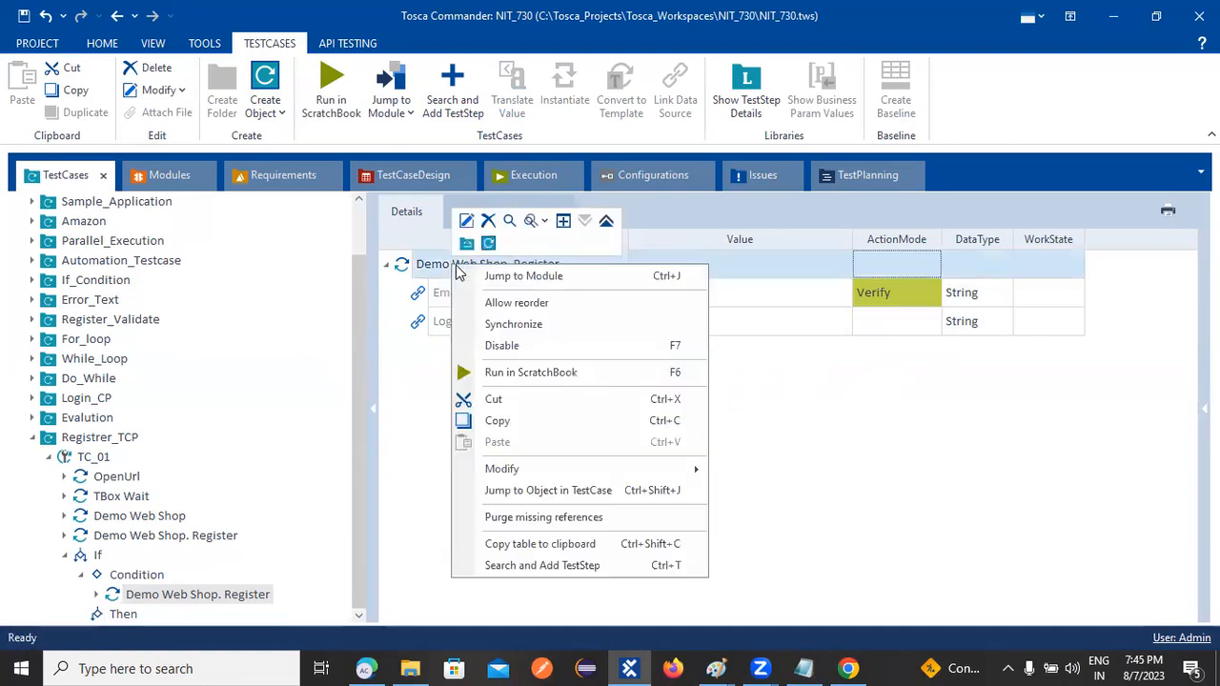
pyautogui.click(498, 422)
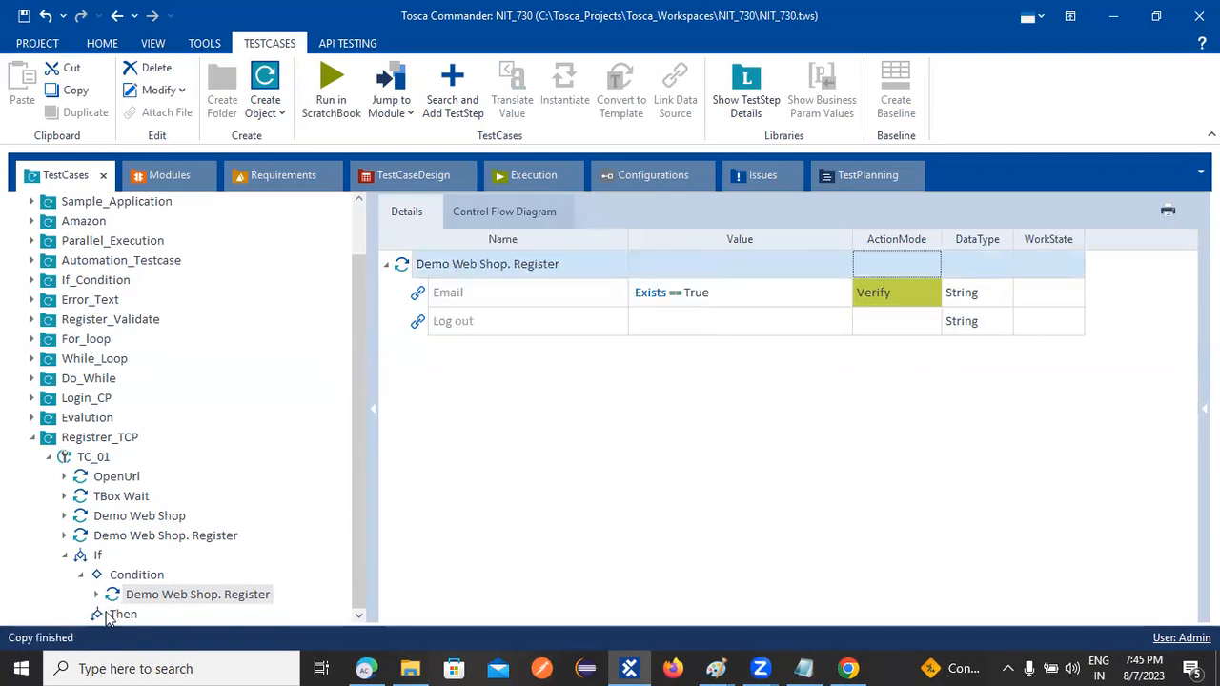
pyautogui.click(119, 614)
pyautogui.rightClick(119, 615)
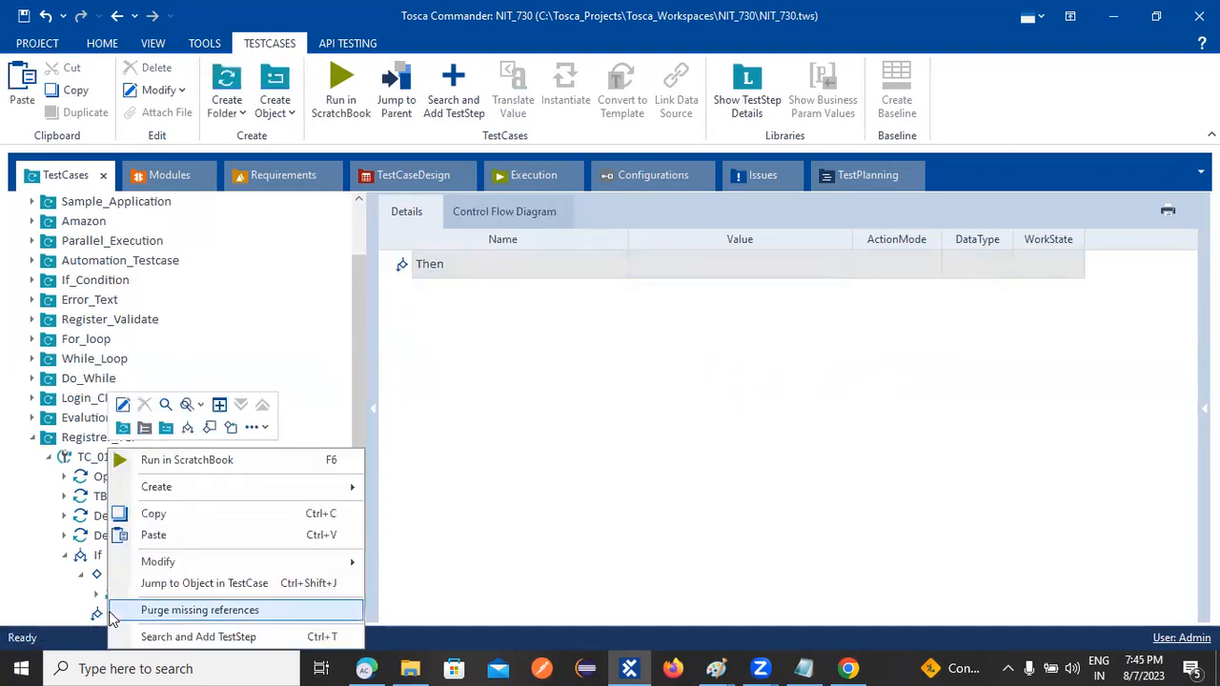
pyautogui.click(153, 535)
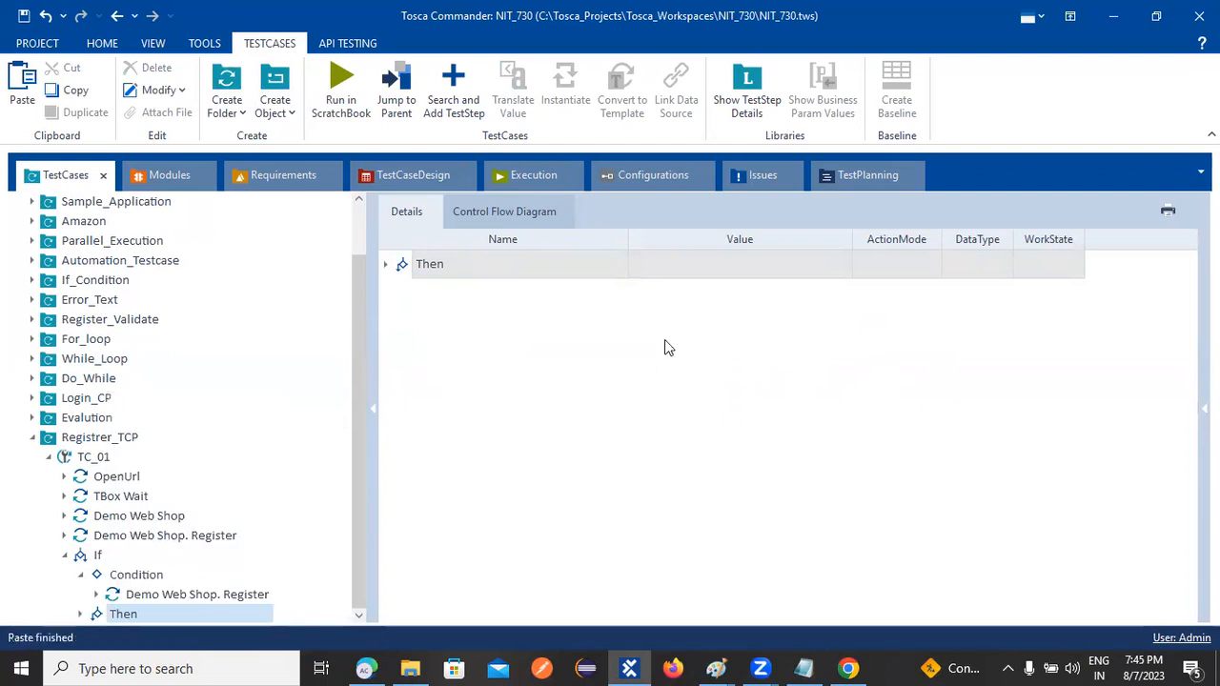
# Expand the pasted step, open its Email value editor, and bring the web shop in Chrome forward
pyautogui.click(385, 265)
pyautogui.click(403, 294)
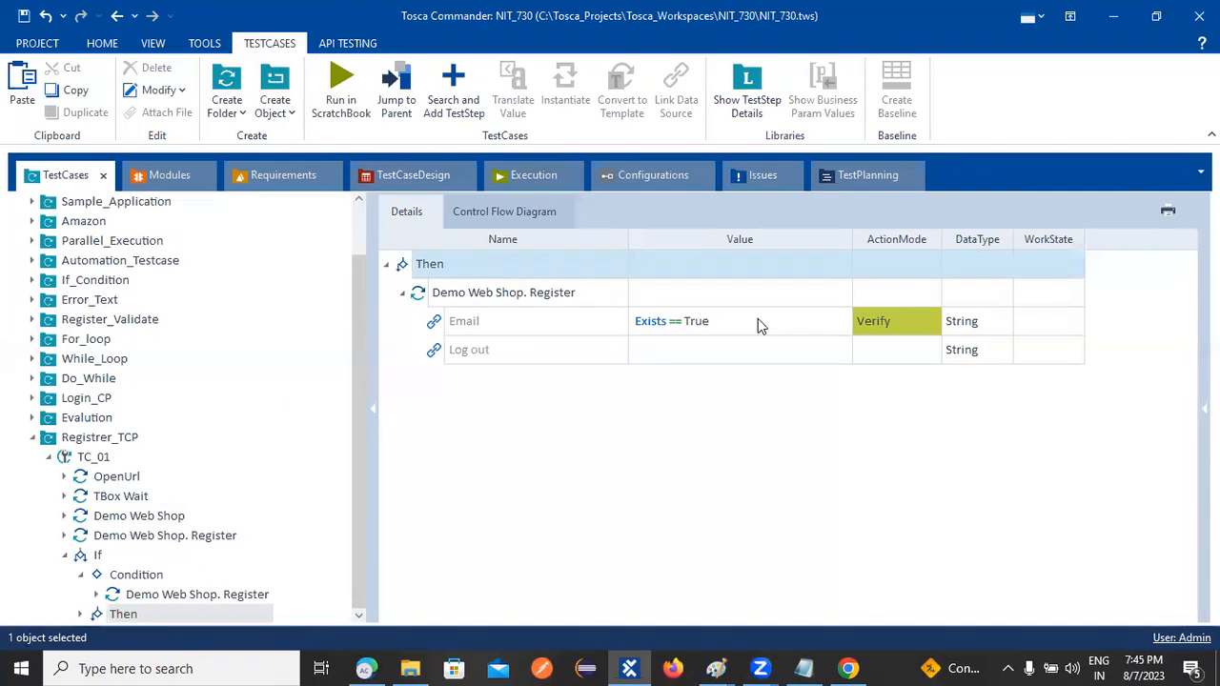
pyautogui.click(841, 322)
pyautogui.click(840, 322)
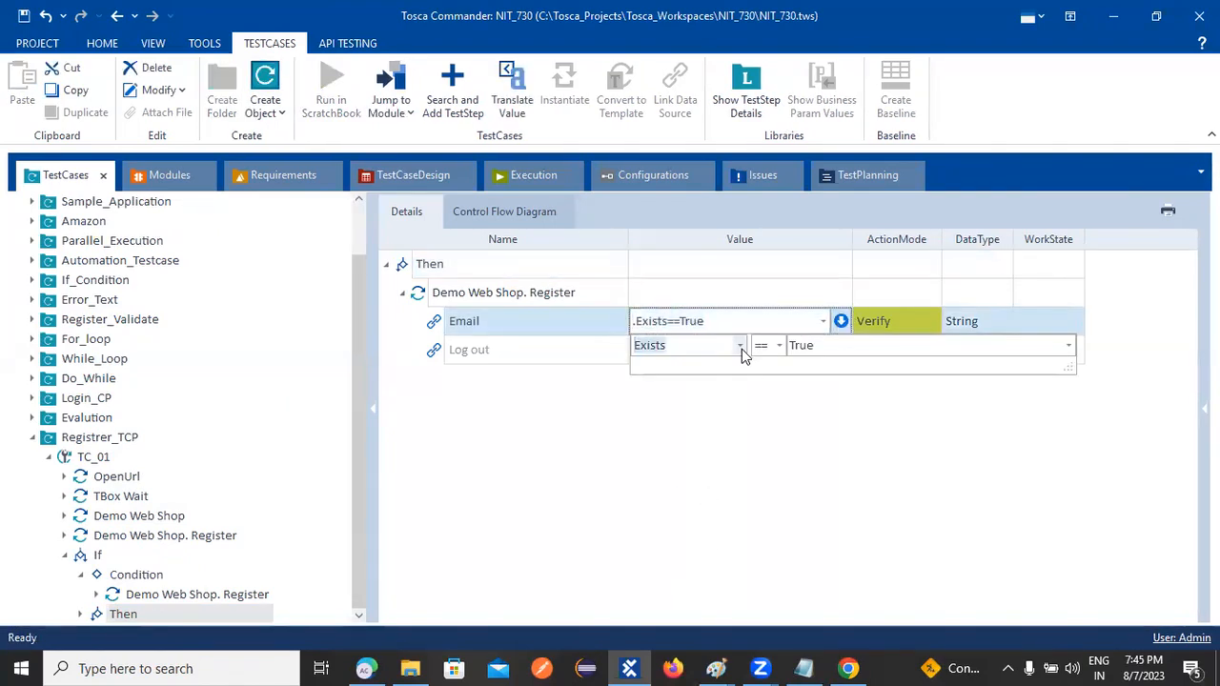
pyautogui.click(848, 668)
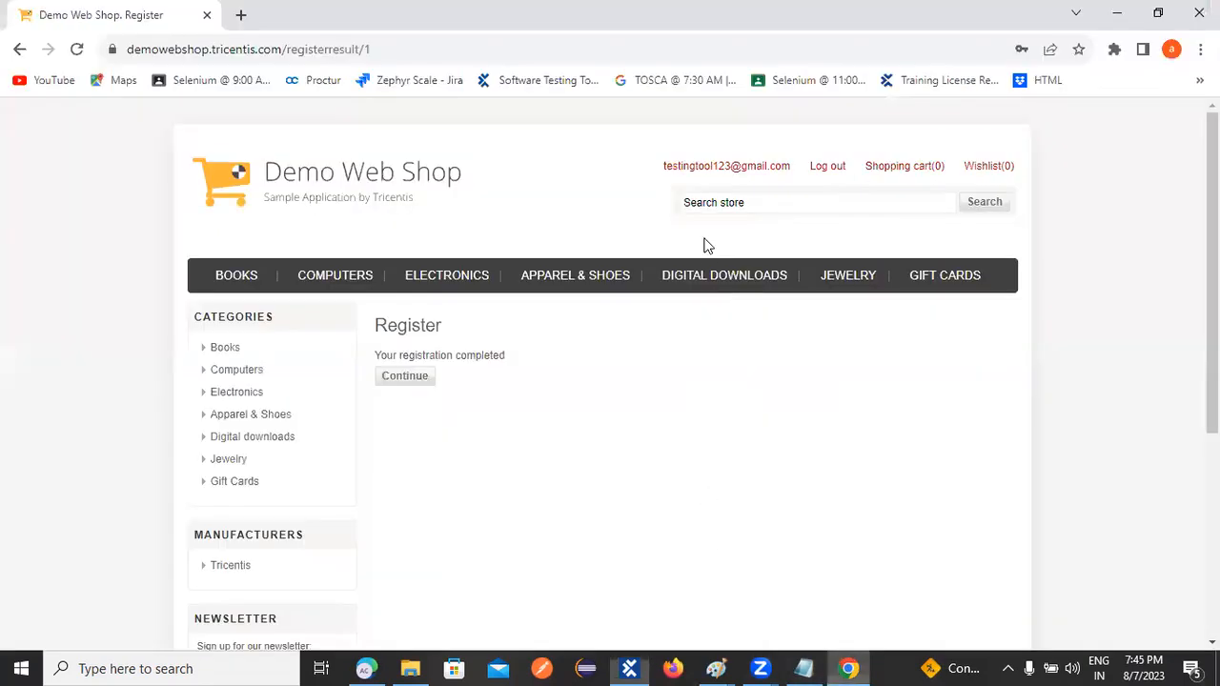
# Copy the logged-in account's e-mail address from the shop header and return to Tosca Commander
pyautogui.tripleClick(787, 168)
pyautogui.moveTo(784, 169); pyautogui.dragTo(788, 175)
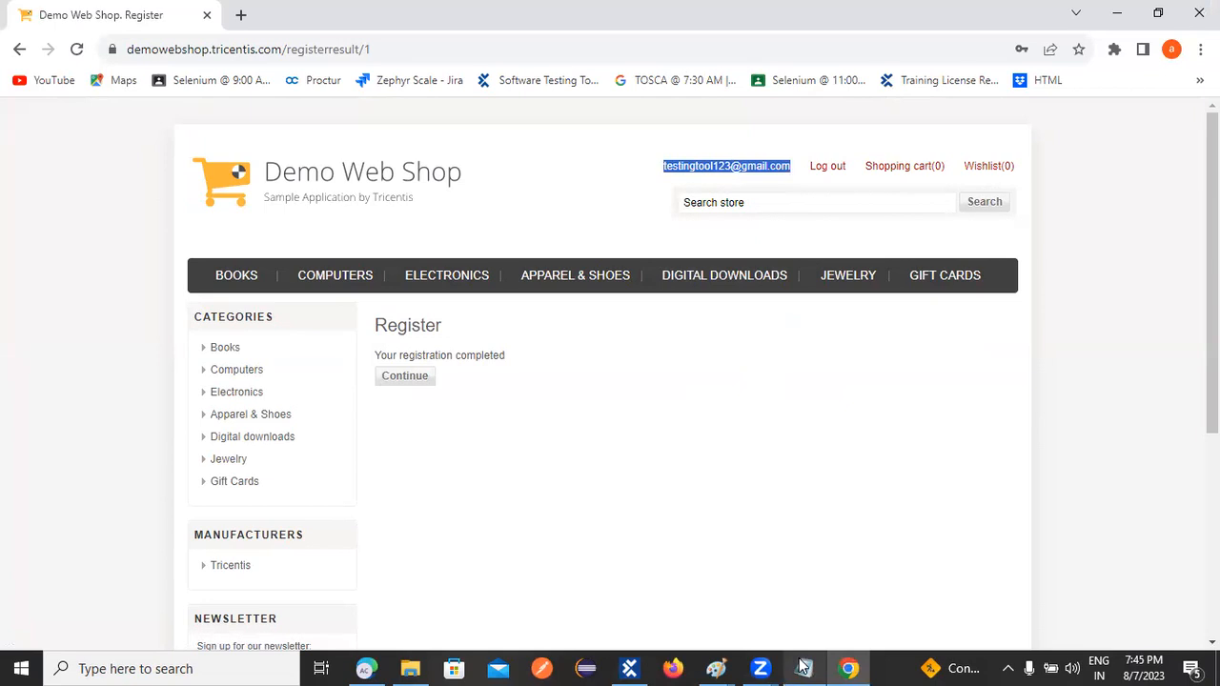
pyautogui.click(629, 667)
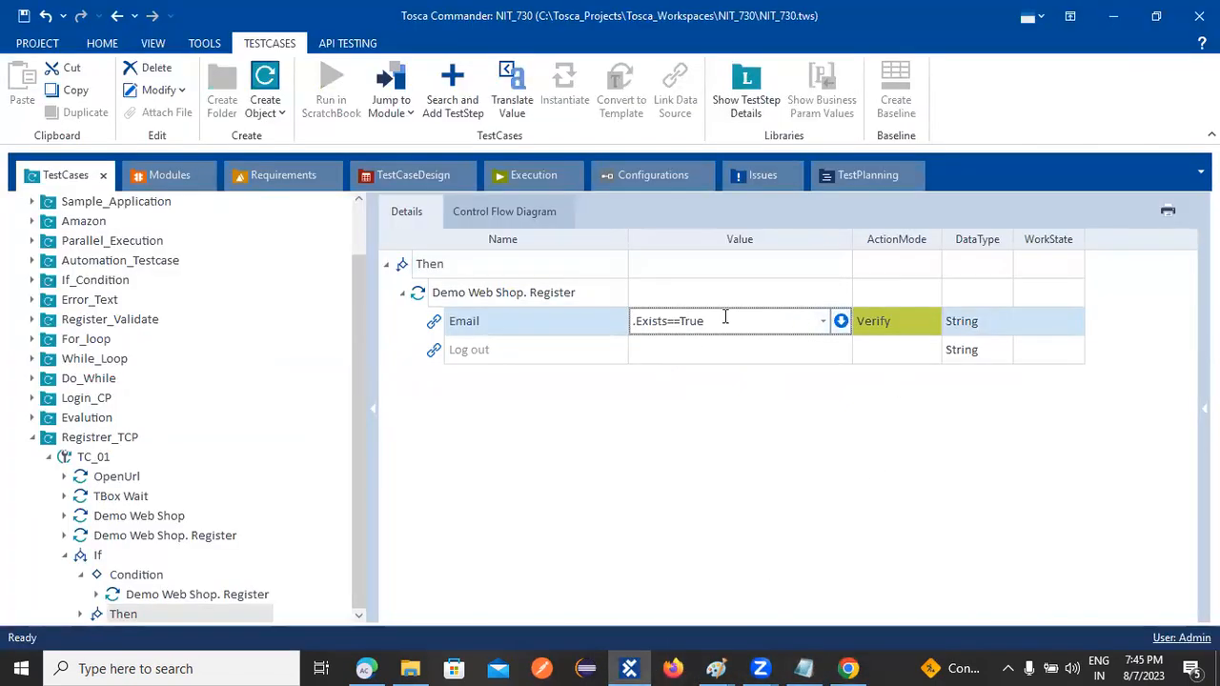
# Change the Then branch's Email check to InnerText equals the pasted account e-mail
pyautogui.moveTo(727, 318); pyautogui.dragTo(559, 313)
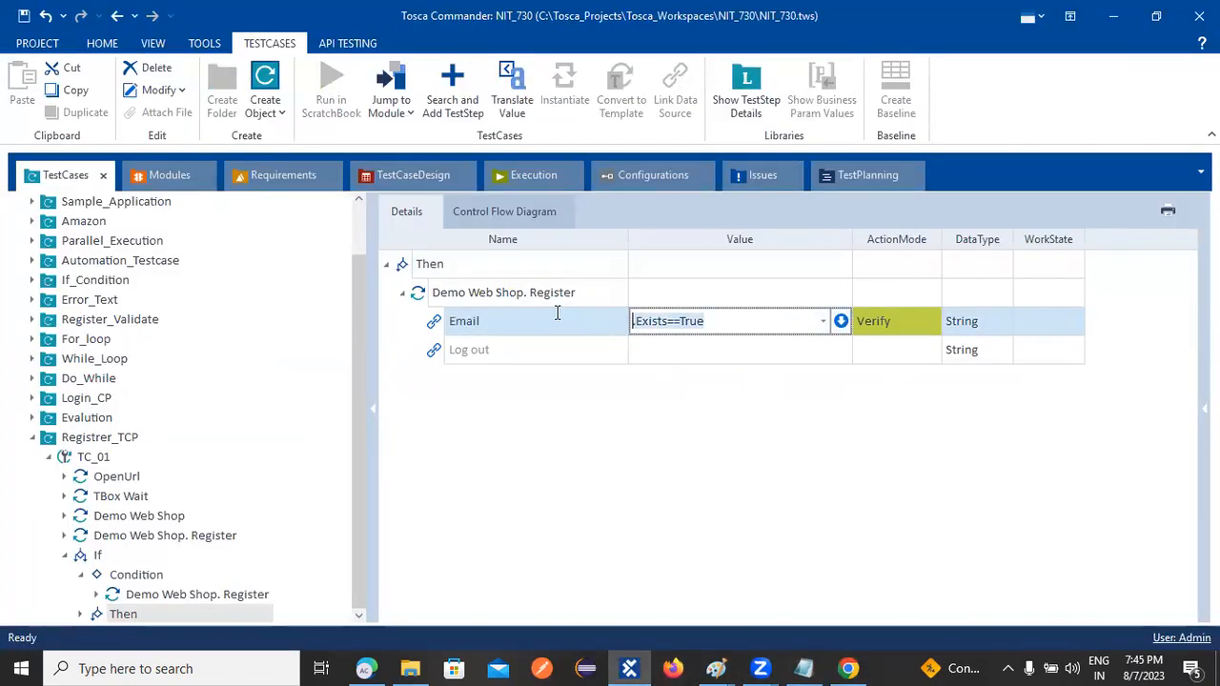
pyautogui.click(840, 321)
pyautogui.click(739, 345)
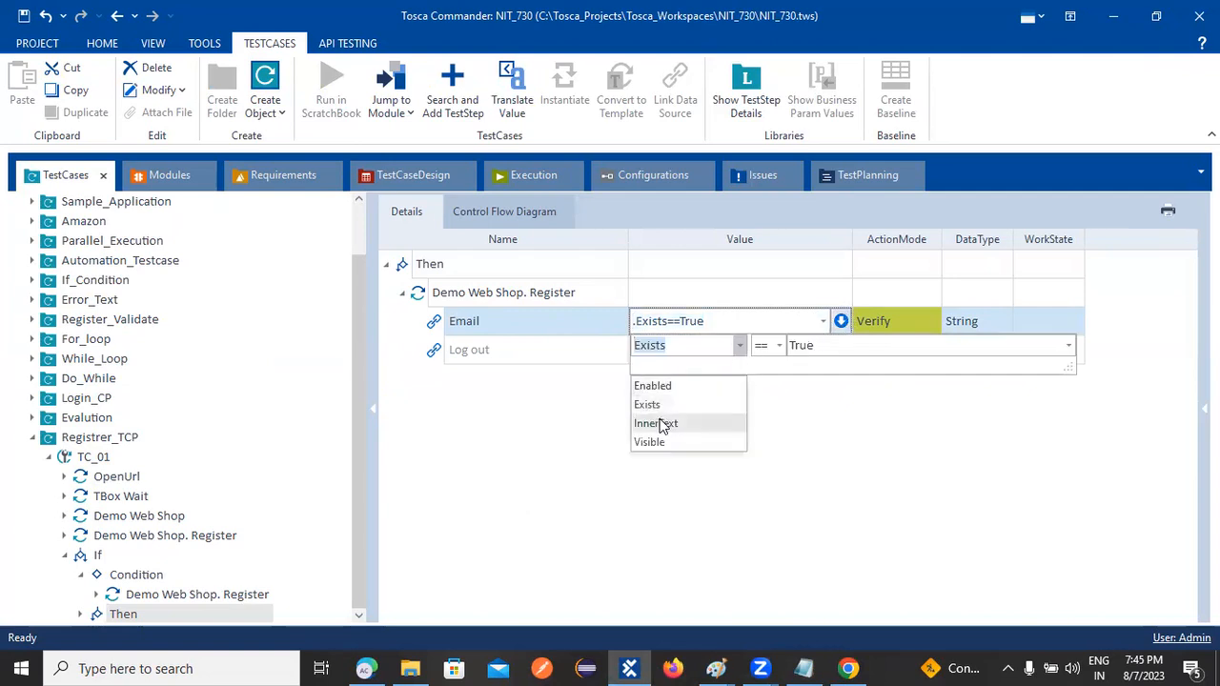
pyautogui.click(661, 423)
pyautogui.click(818, 347)
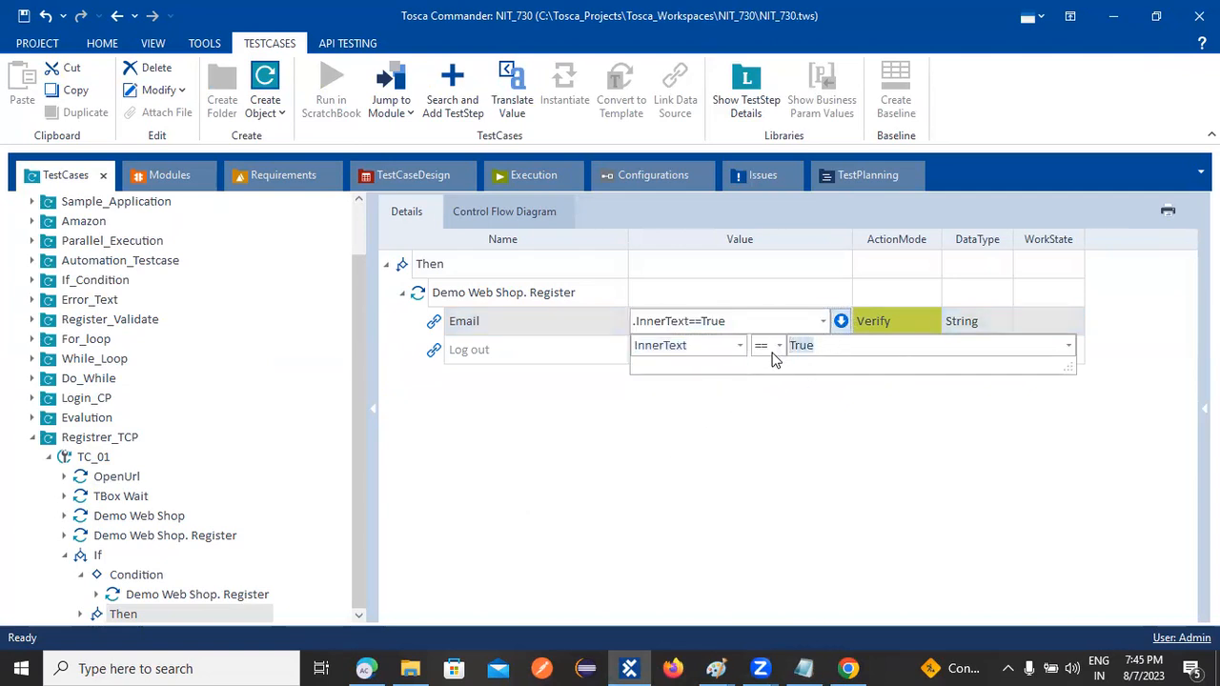
pyautogui.hotkey('ctrl', 'v')
pyautogui.click(774, 456)
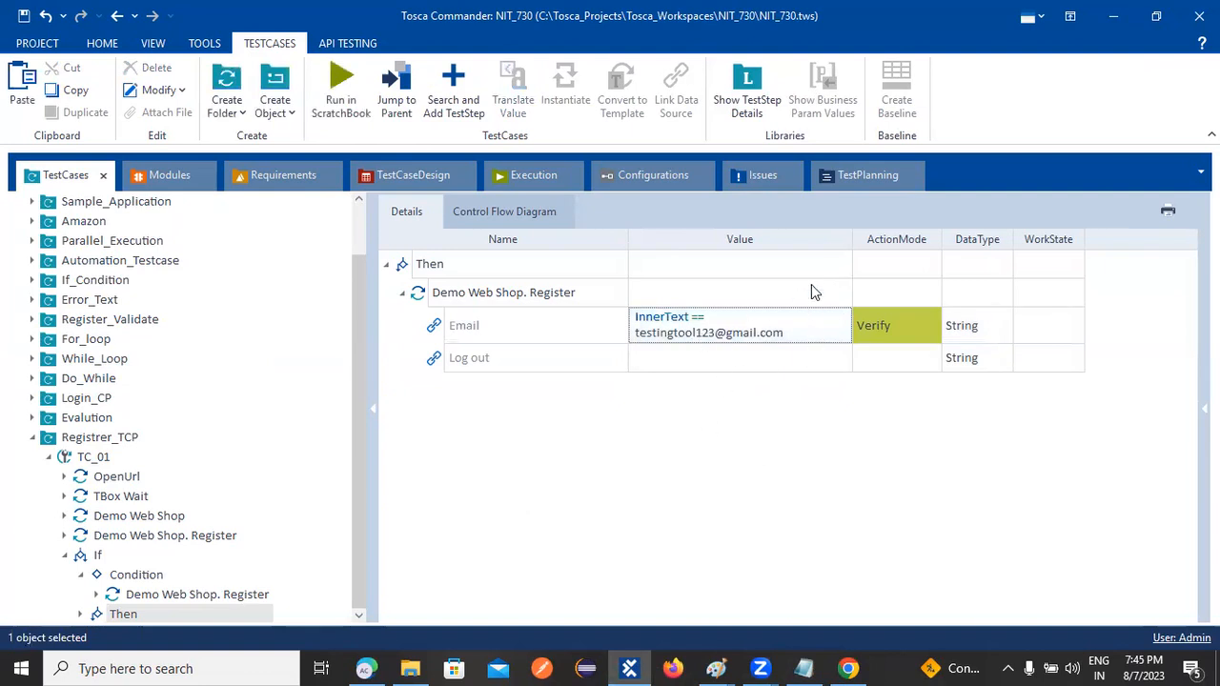
# Widen the Value column and set the Log out step's value to Click
pyautogui.moveTo(853, 237); pyautogui.dragTo(928, 221)
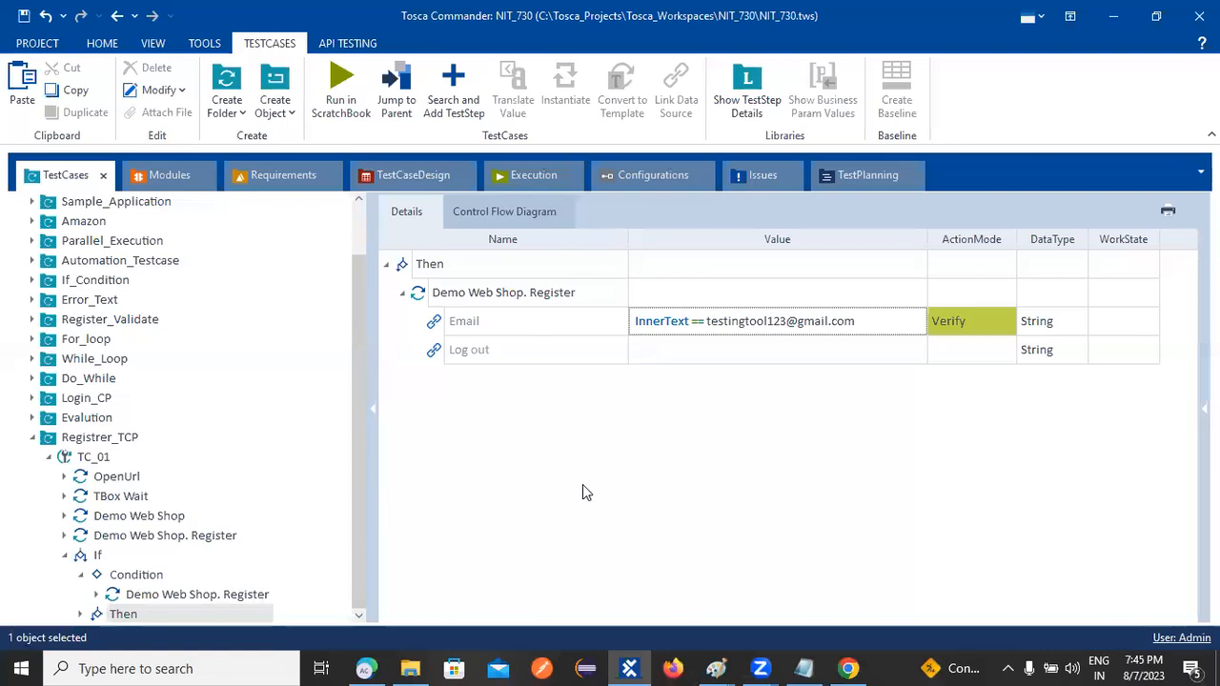
pyautogui.click(692, 352)
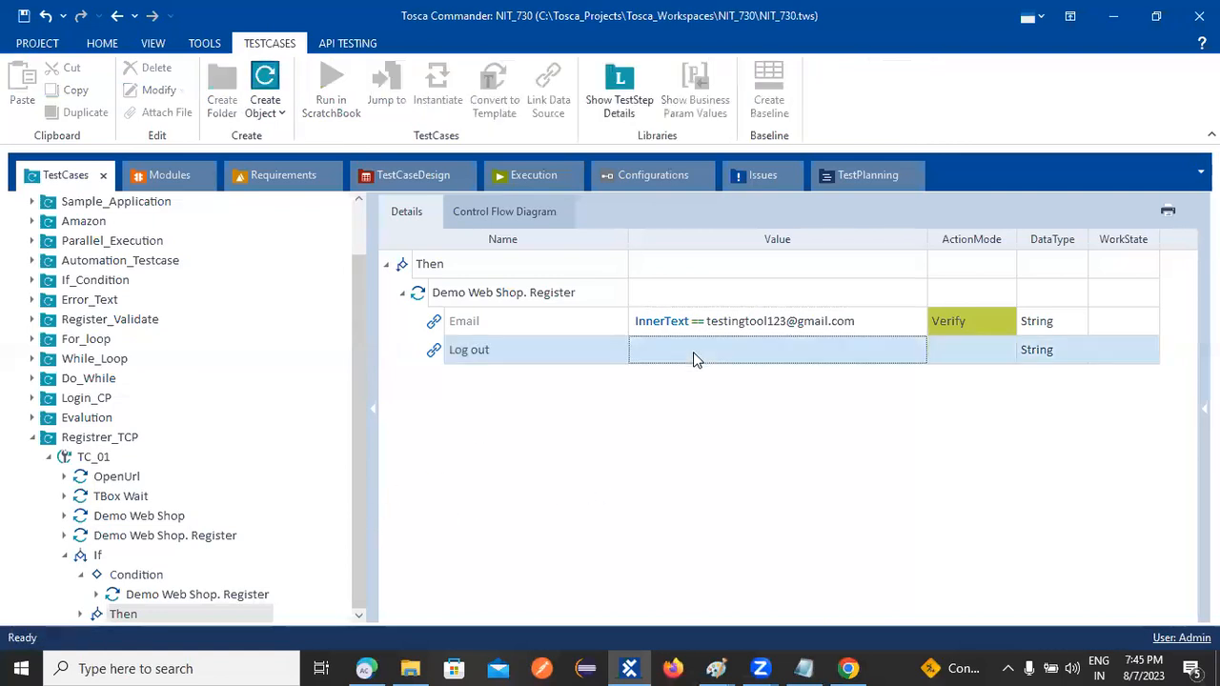
pyautogui.click(693, 352)
pyautogui.click(895, 350)
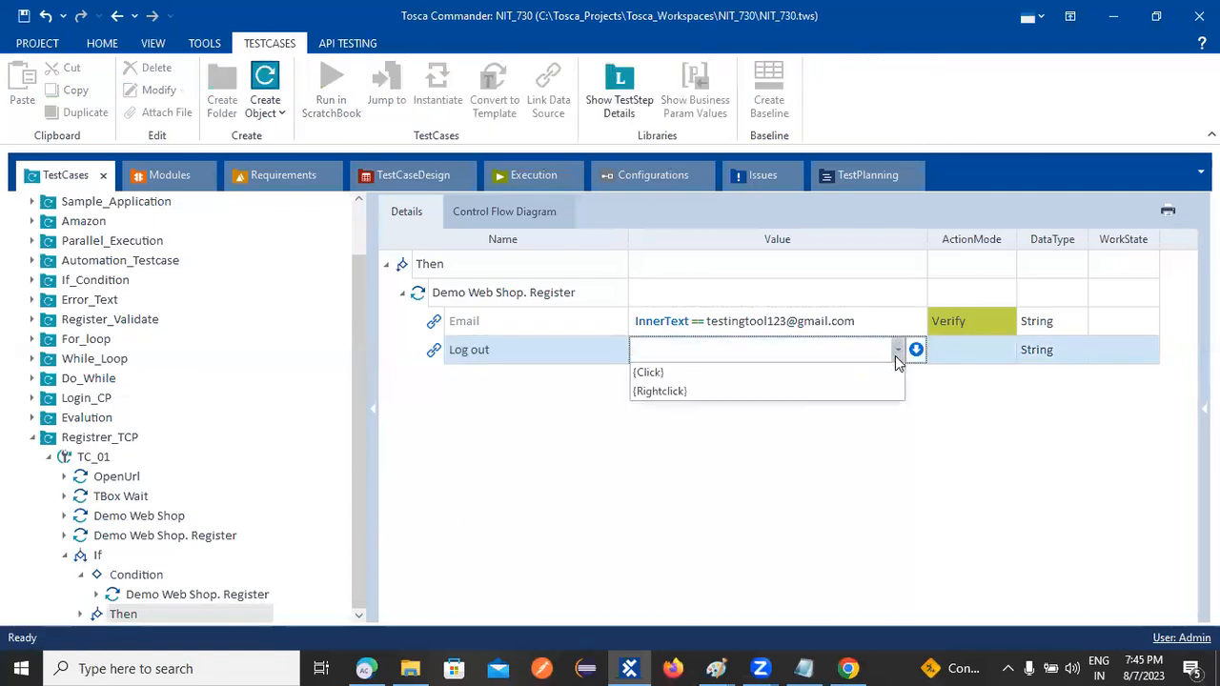
pyautogui.click(675, 373)
pyautogui.click(657, 481)
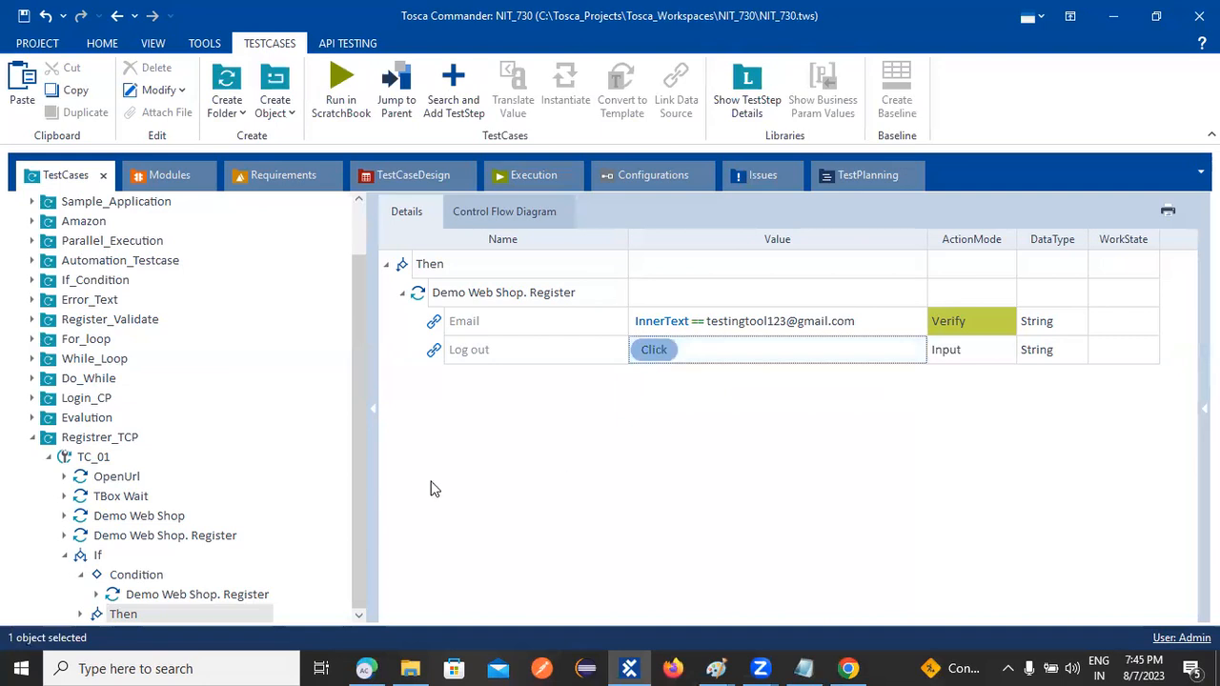
pyautogui.click(95, 440)
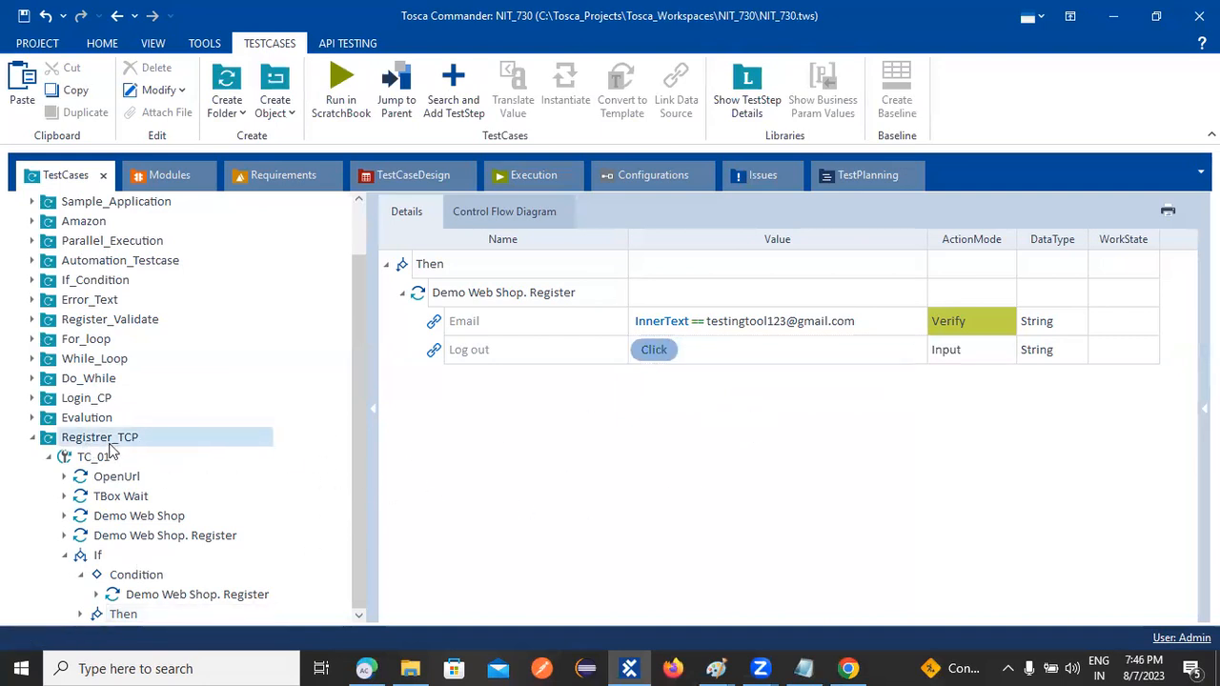
pyautogui.click(416, 495)
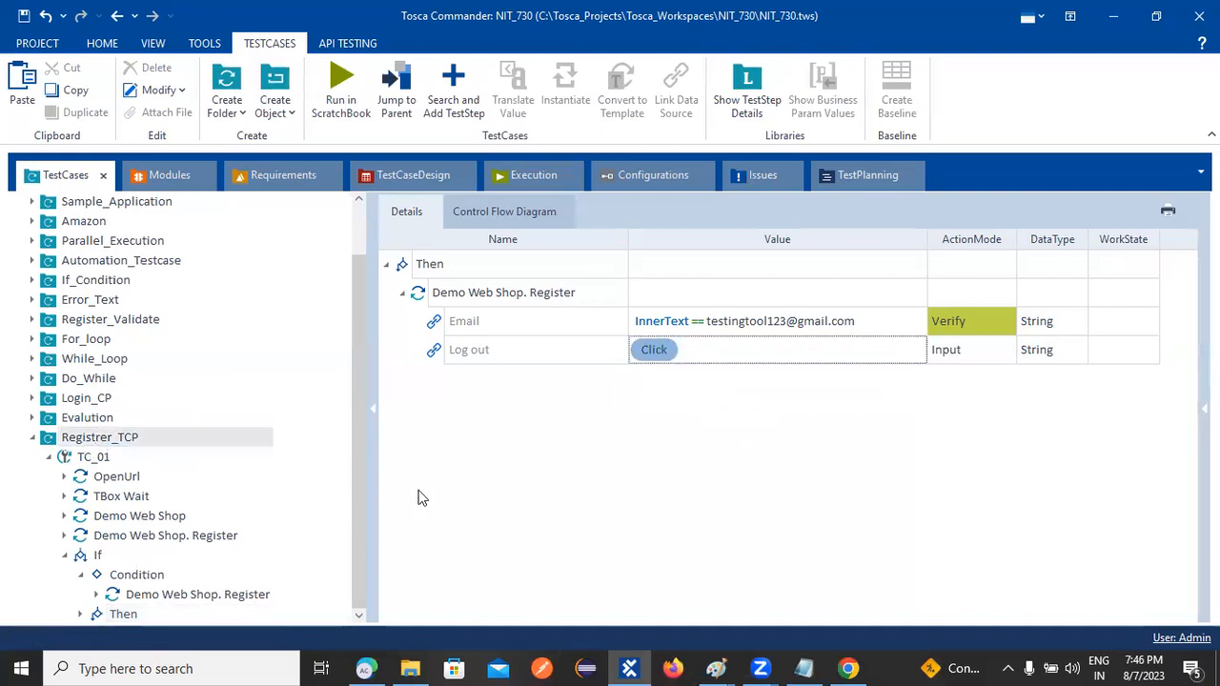
# Open TC_01 and expand the If's Condition to review the Email checks and Then branch steps
pyautogui.click(92, 458)
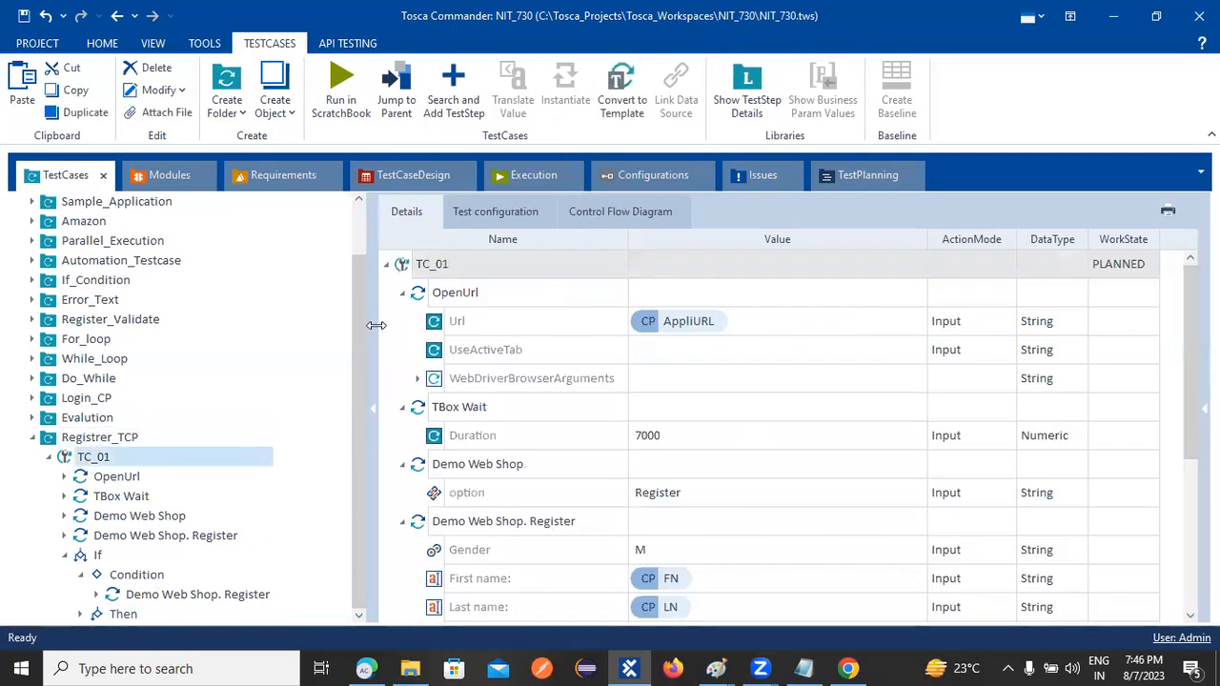
pyautogui.scroll(-3, 709, 400)
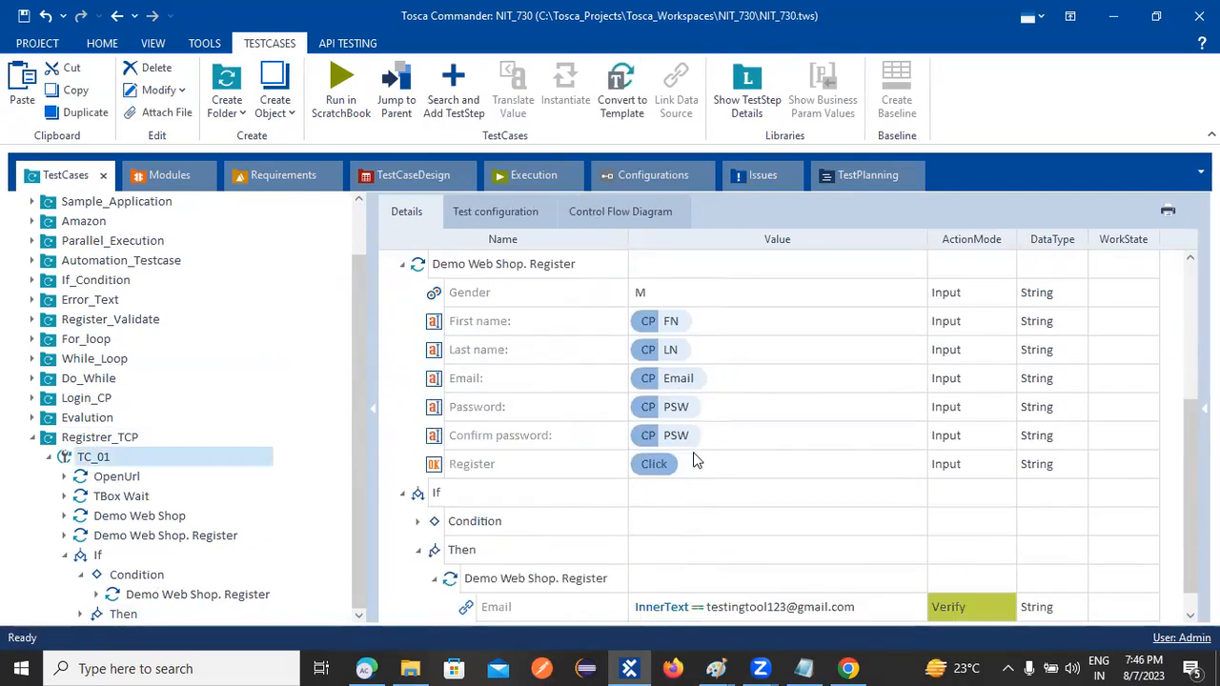
pyautogui.scroll(-1, 694, 460)
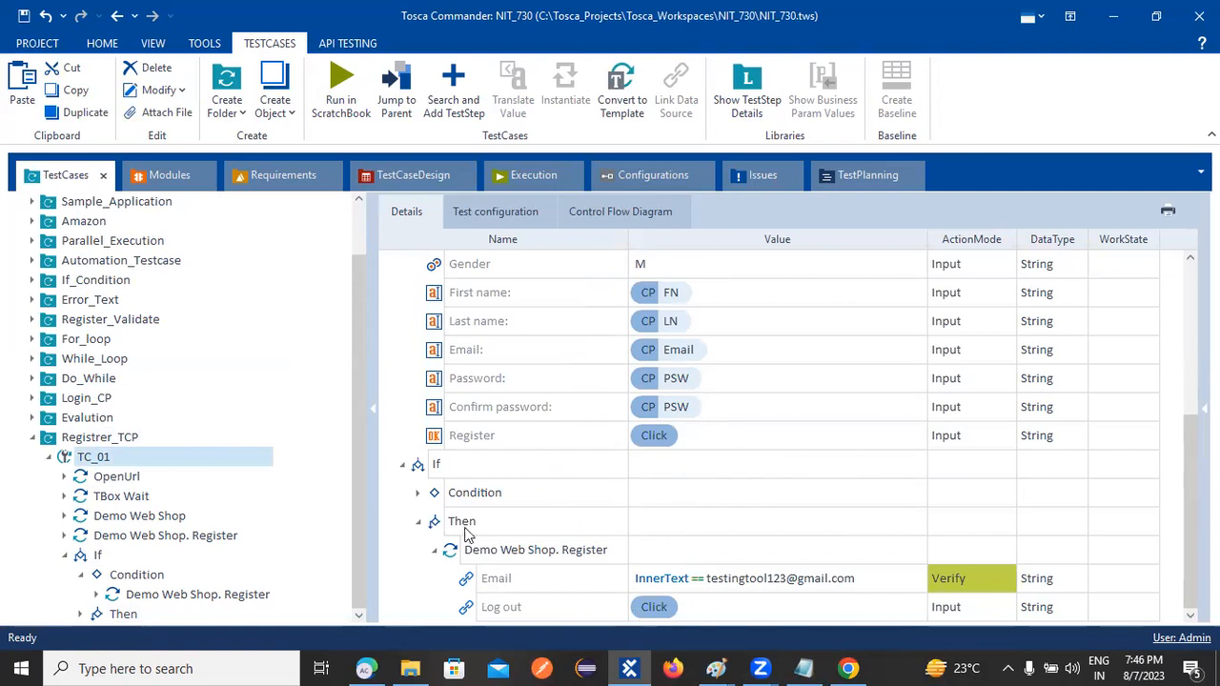
pyautogui.click(418, 493)
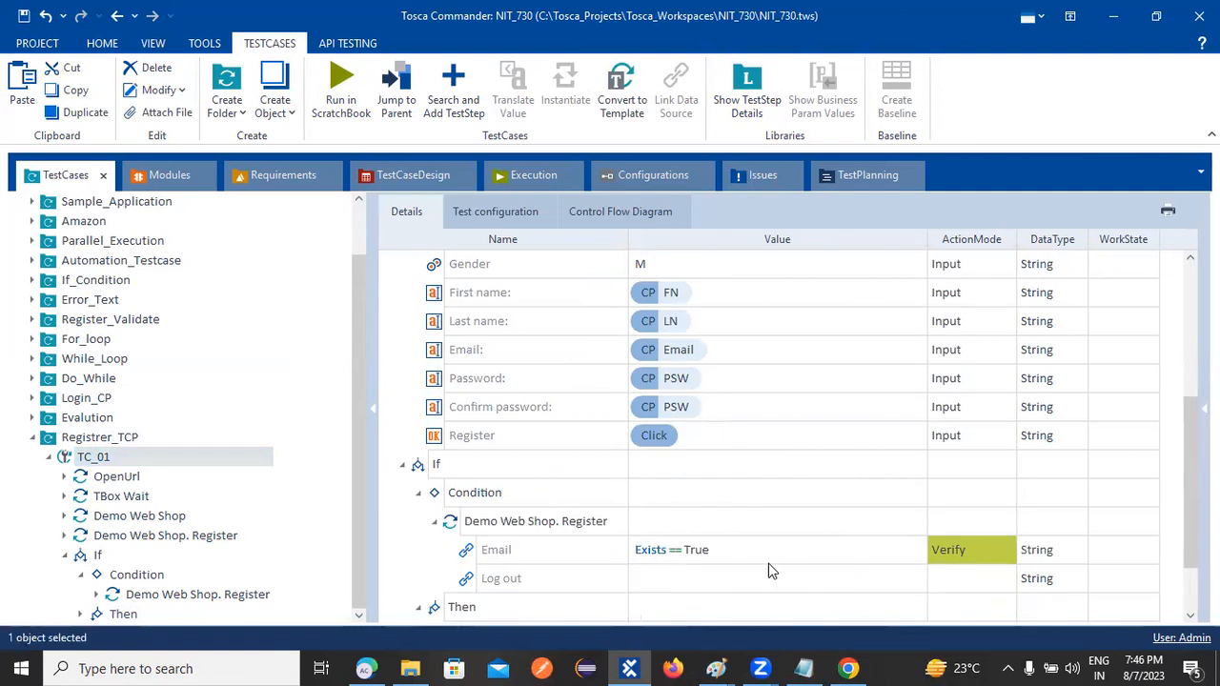
pyautogui.scroll(-1, 768, 569)
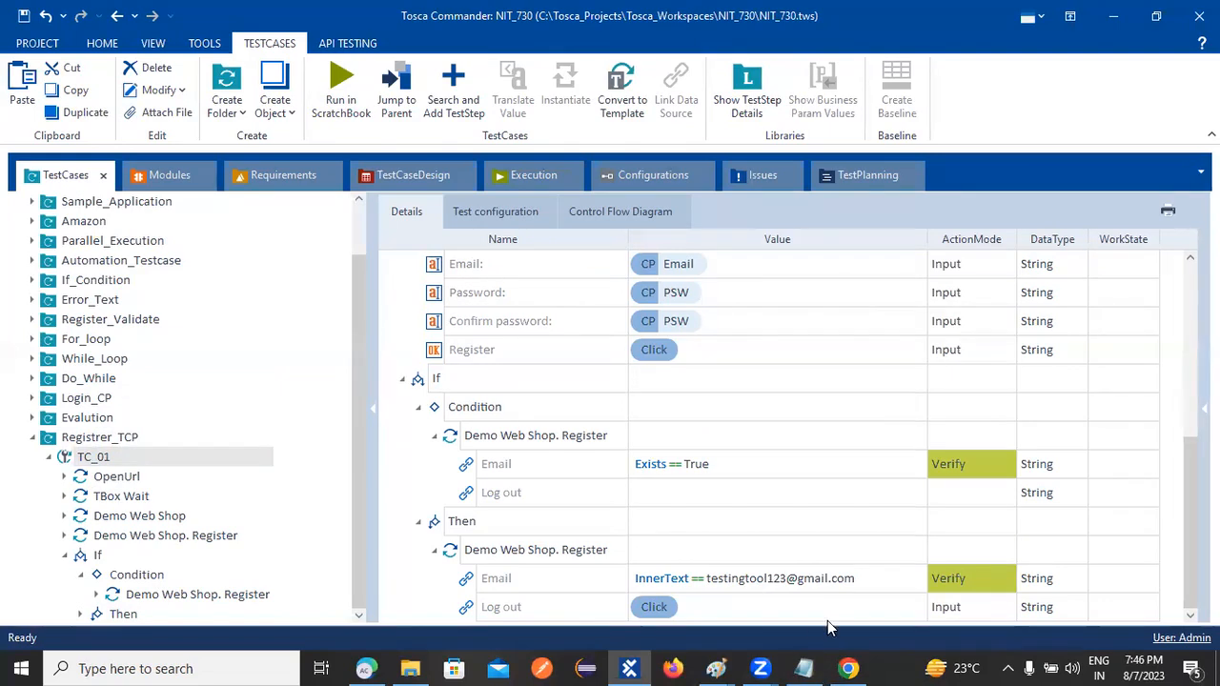
pyautogui.click(869, 579)
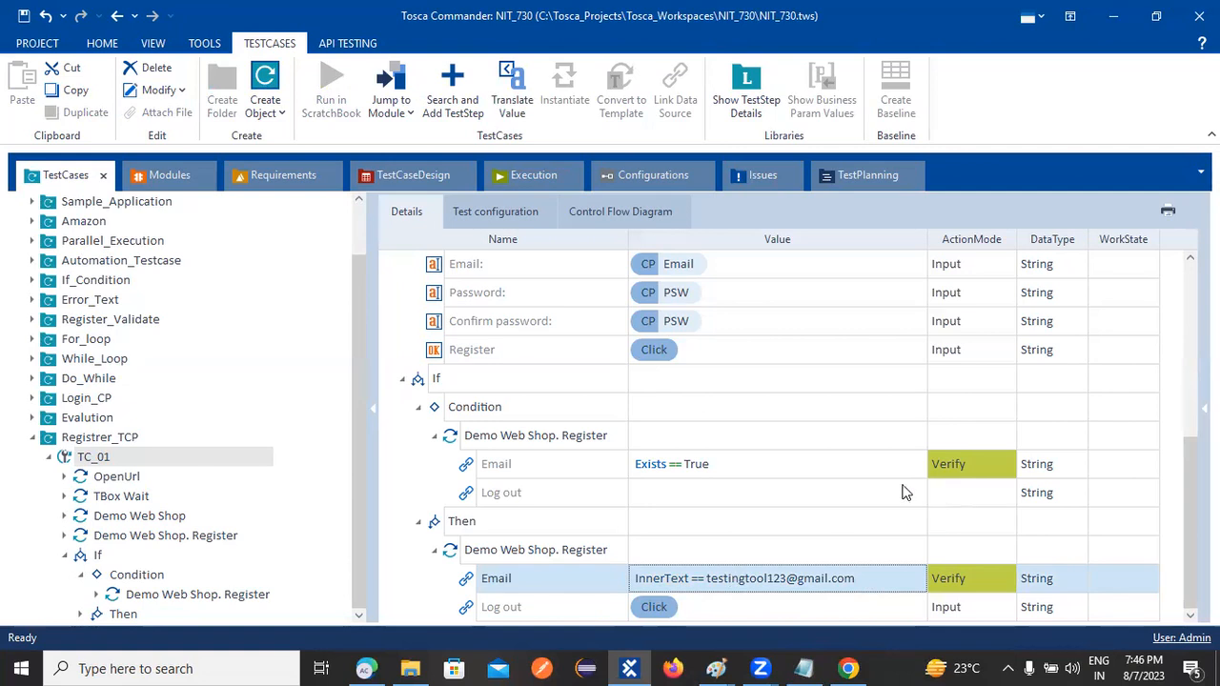
pyautogui.scroll(2, 617, 438)
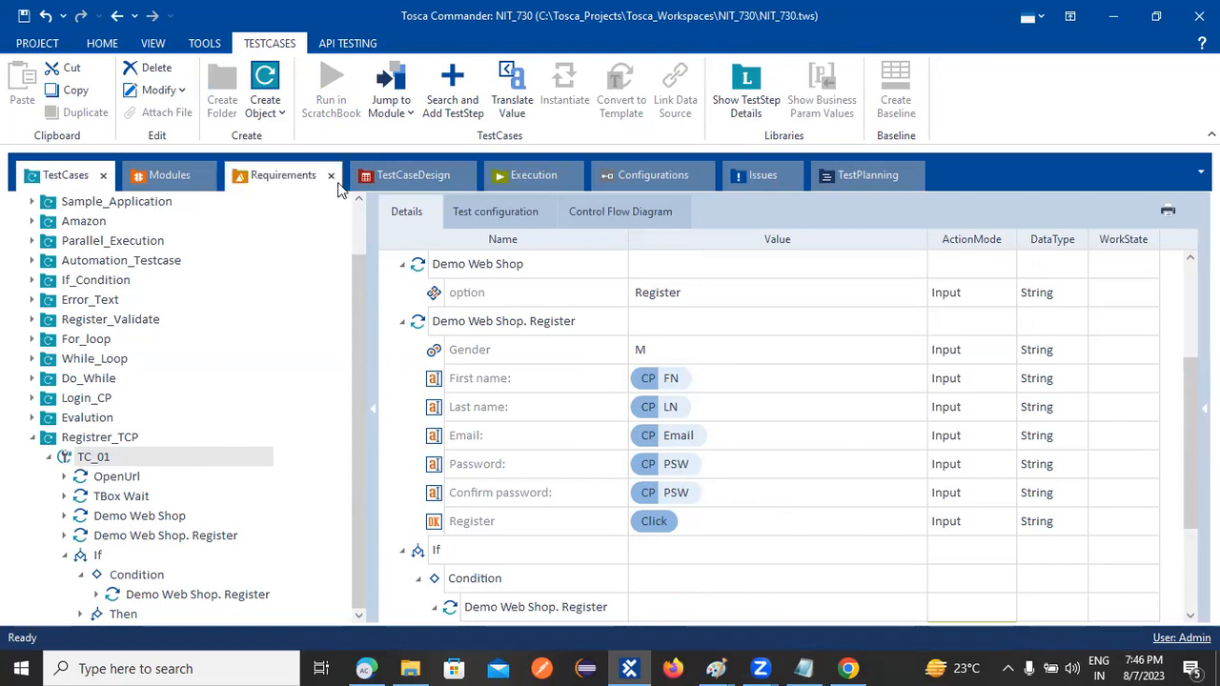
# Review TC_01's test configuration values and compare the Condition and Then Register step details
pyautogui.click(492, 216)
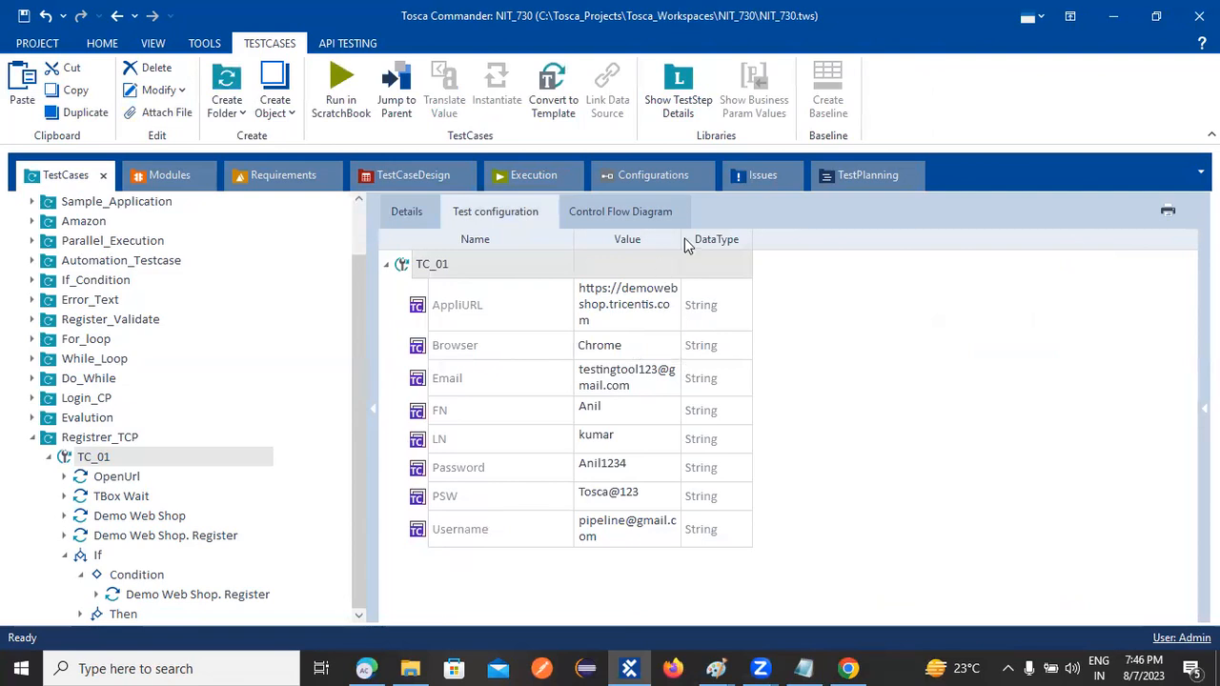
pyautogui.moveTo(680, 238); pyautogui.dragTo(784, 308)
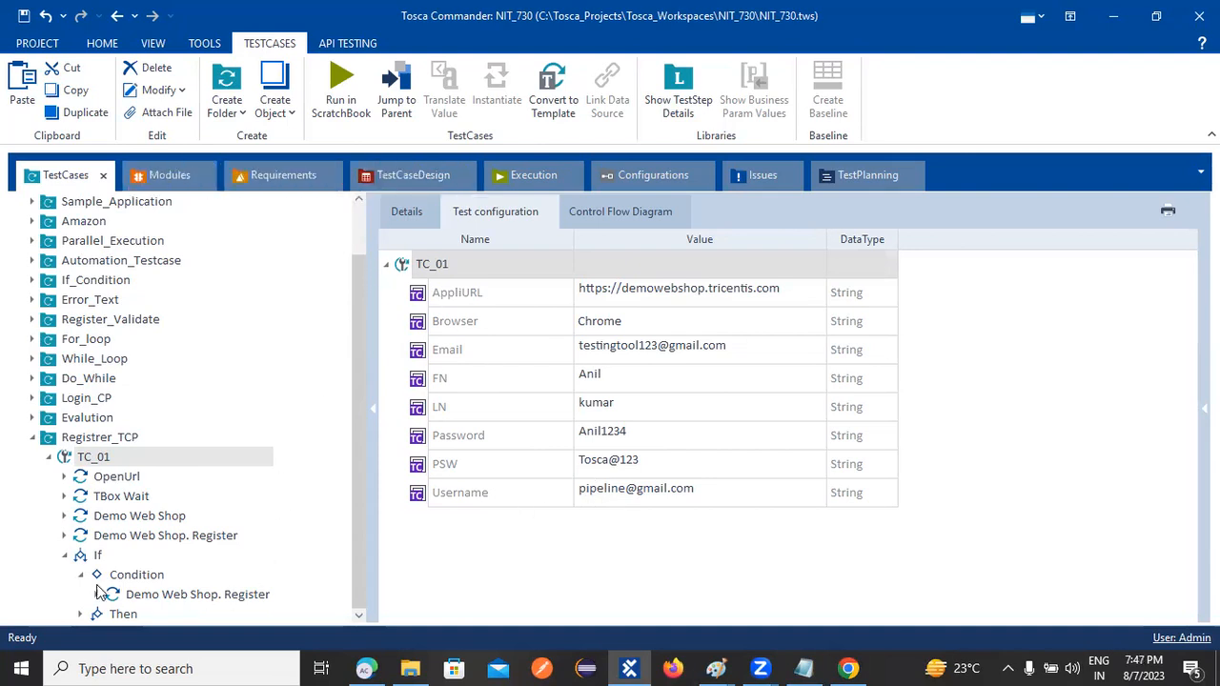
pyautogui.click(141, 617)
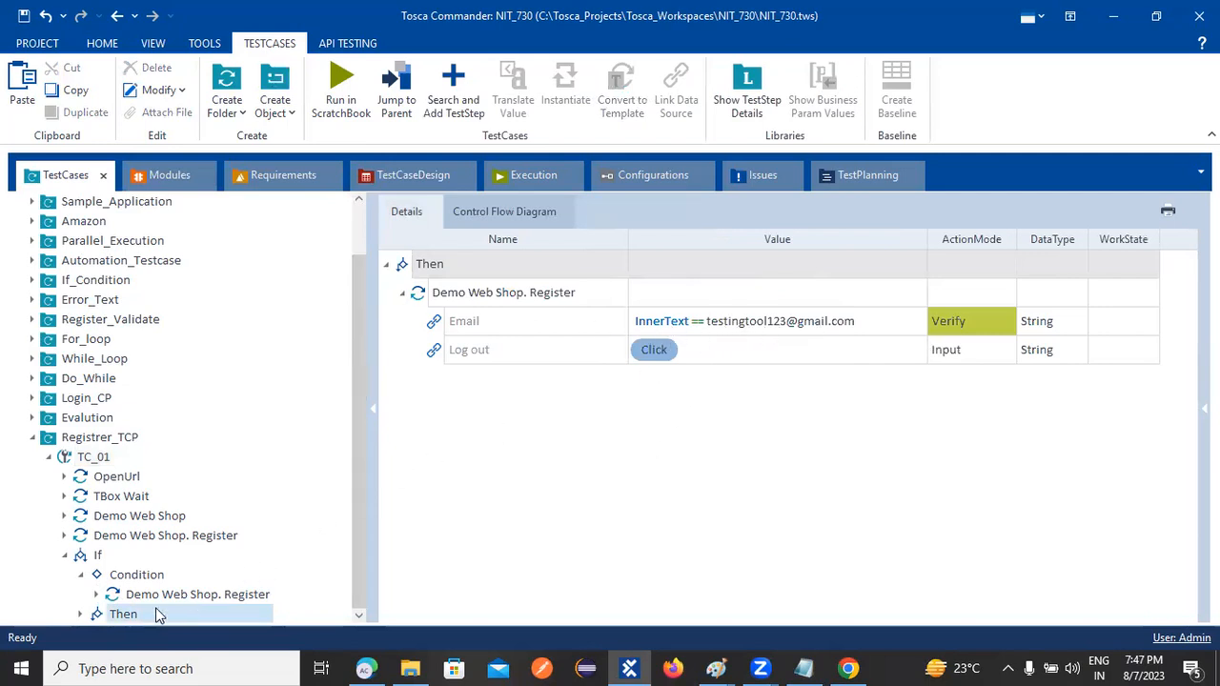
pyautogui.click(124, 592)
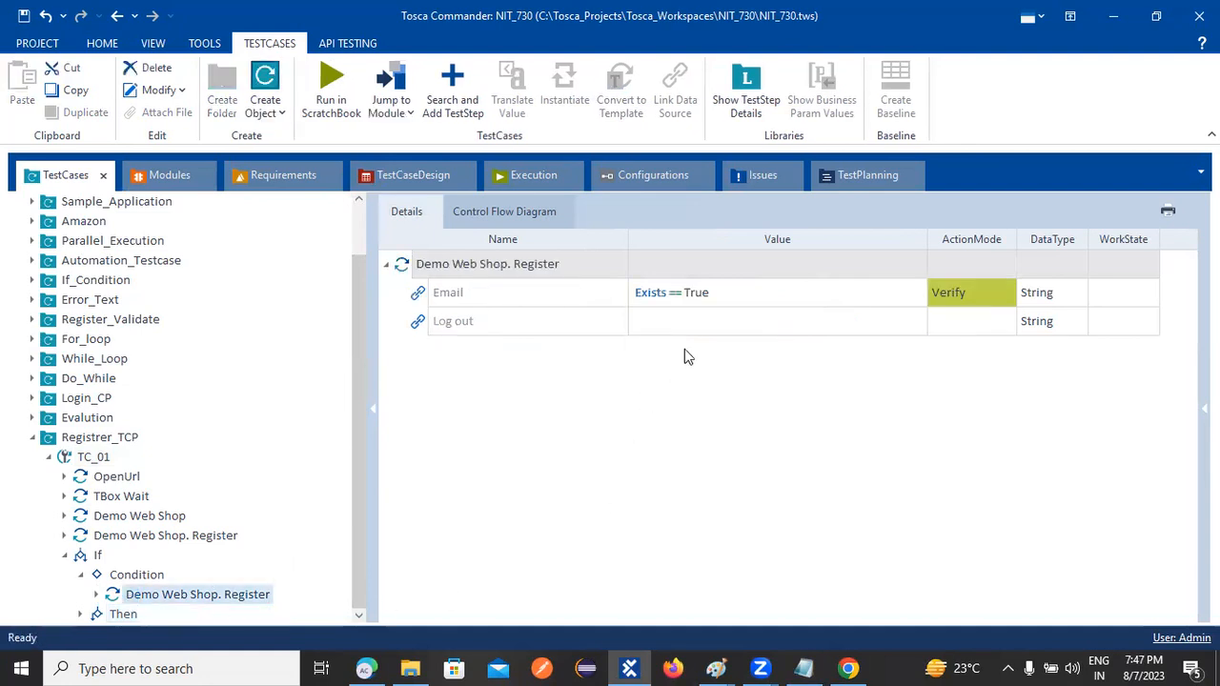
pyautogui.click(466, 300)
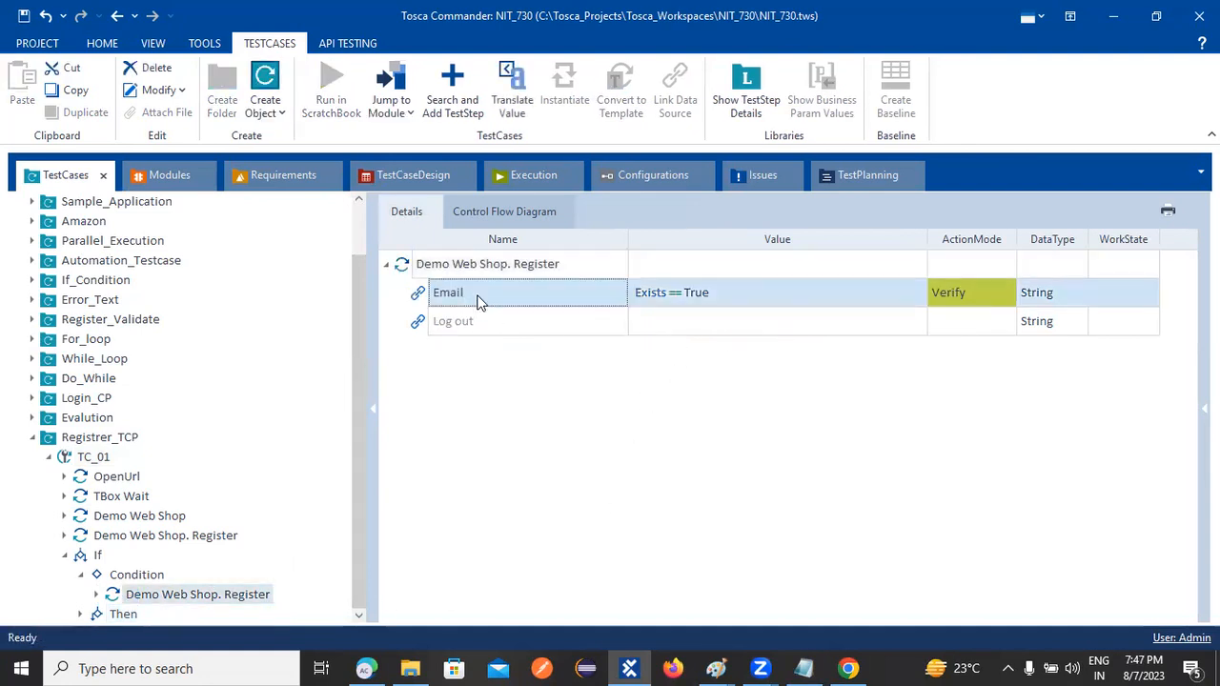
pyautogui.click(122, 617)
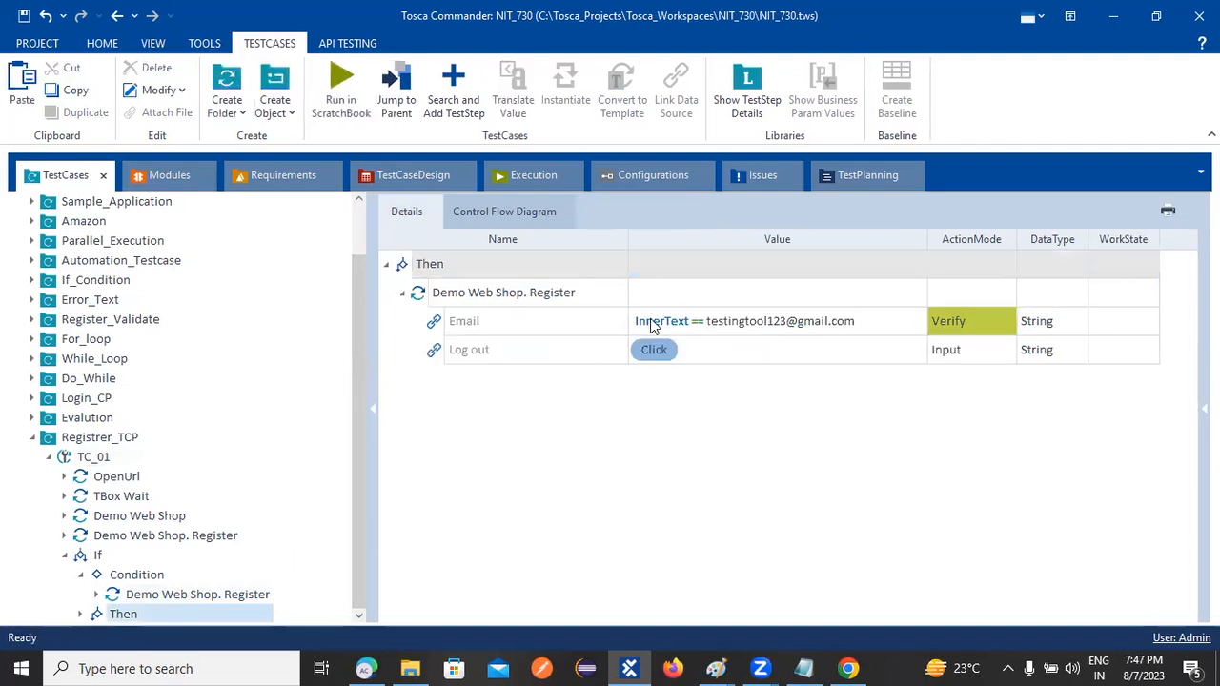
pyautogui.click(157, 594)
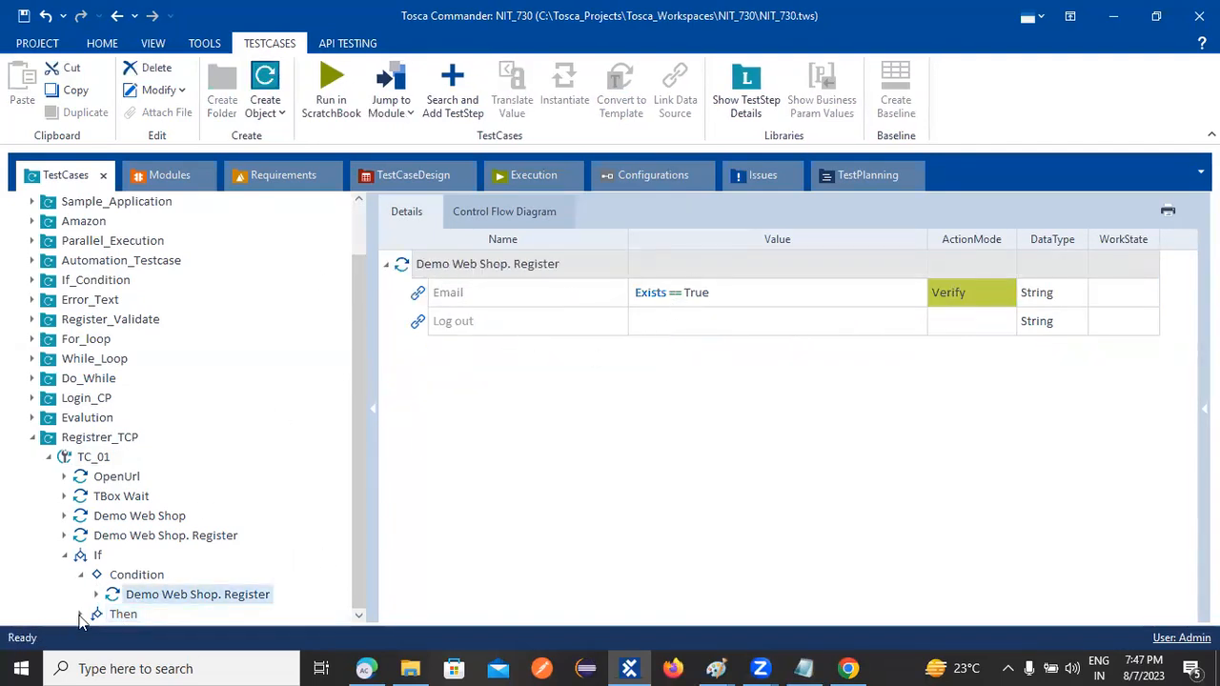
pyautogui.click(121, 618)
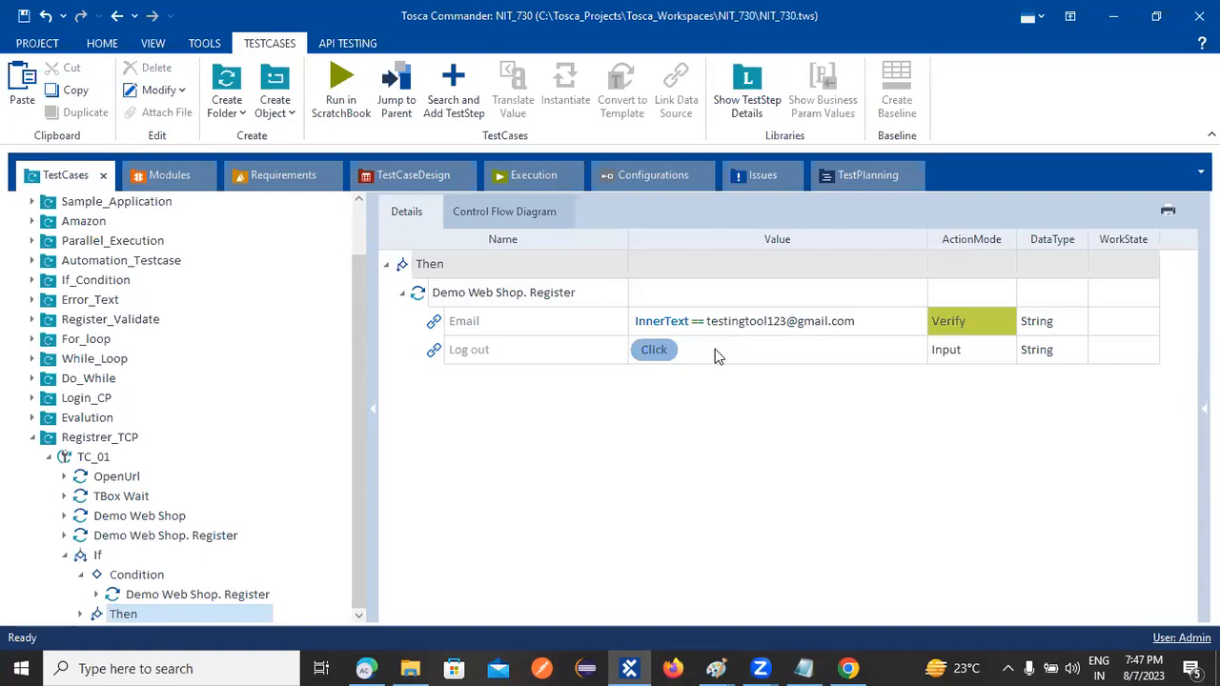
pyautogui.click(644, 172)
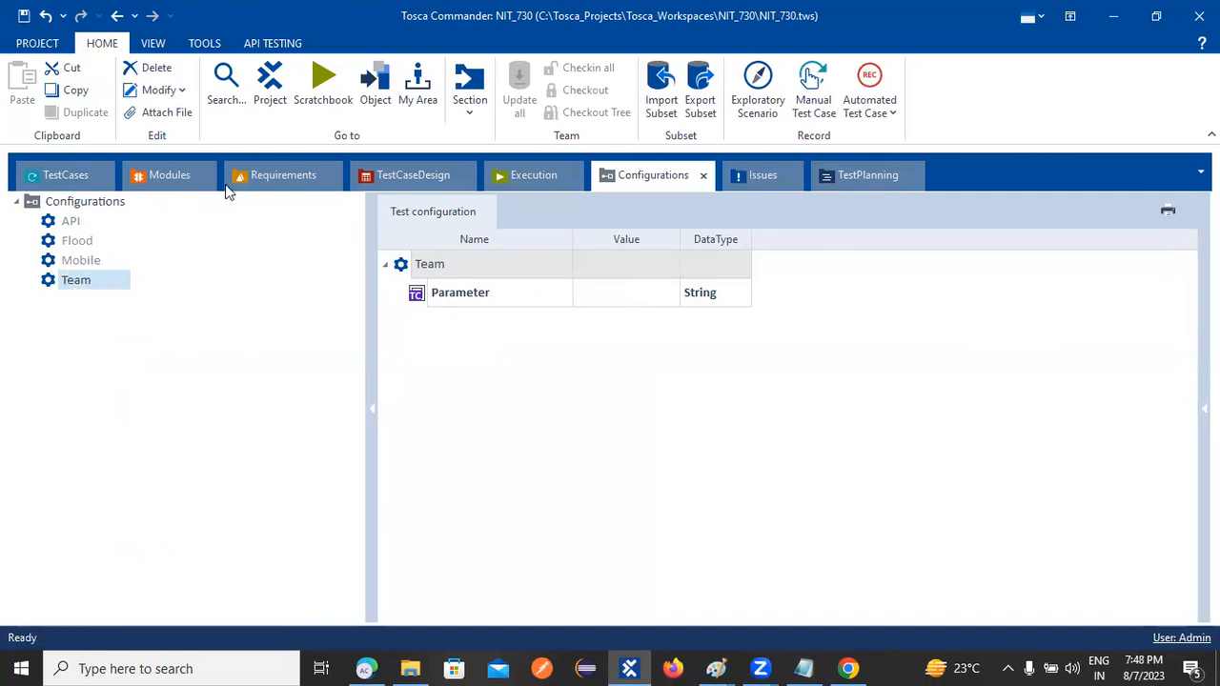
# Go back to the TestCases tree showing the Then branch's Register steps
pyautogui.click(76, 181)
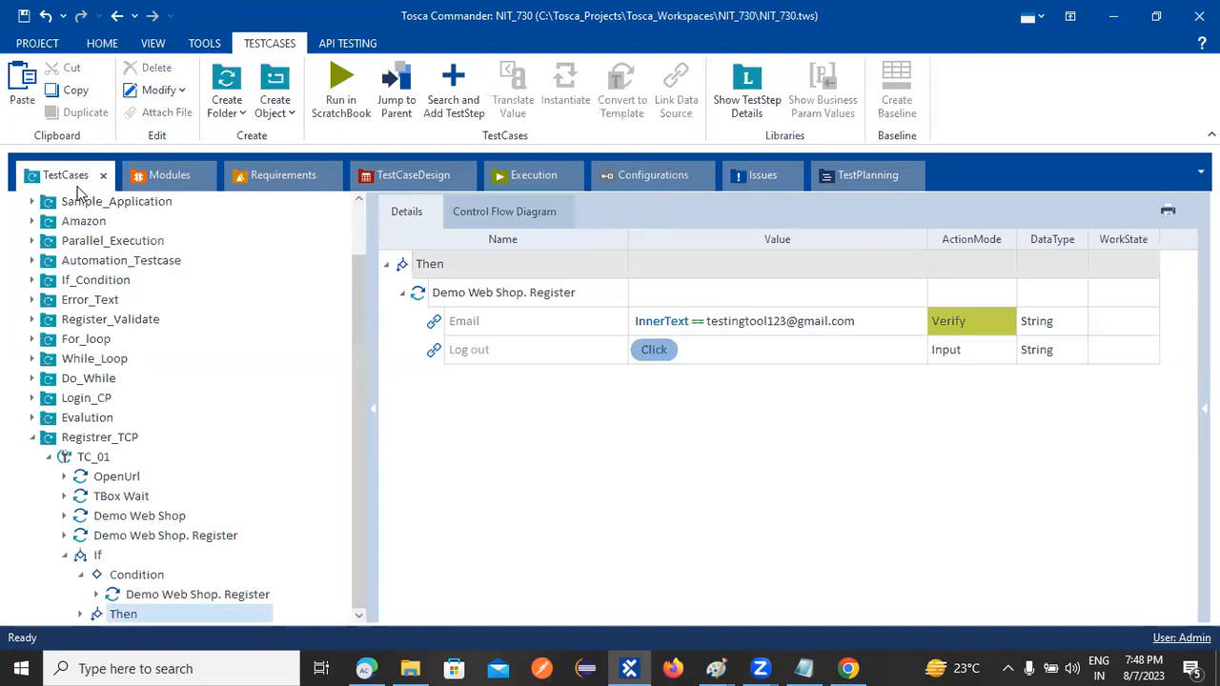
pyautogui.click(355, 219)
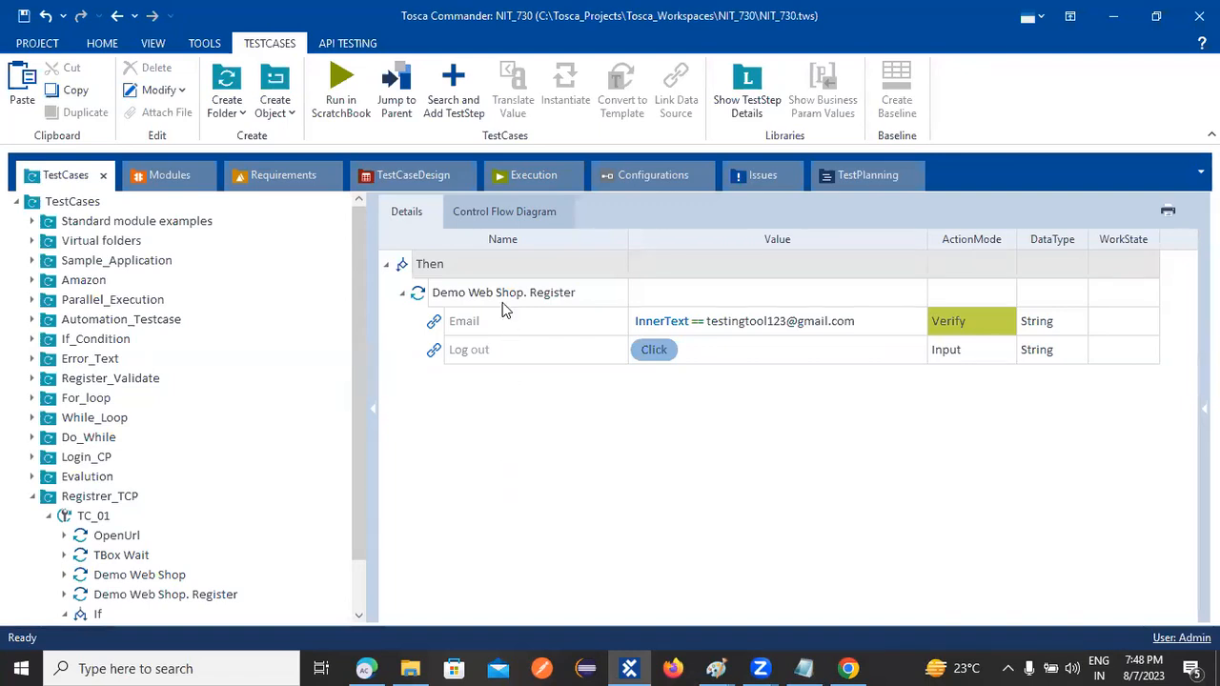
pyautogui.click(761, 668)
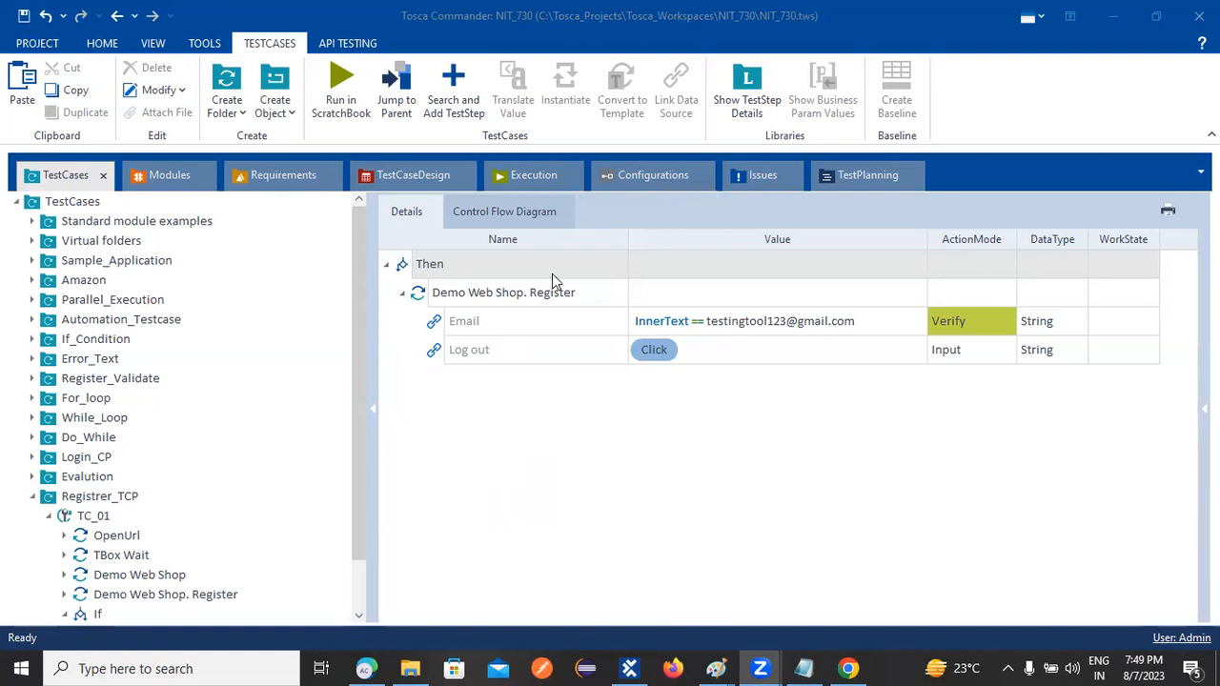
# Select the Team configuration and edit its Parameter name, leaving it as Parameter
pyautogui.click(653, 175)
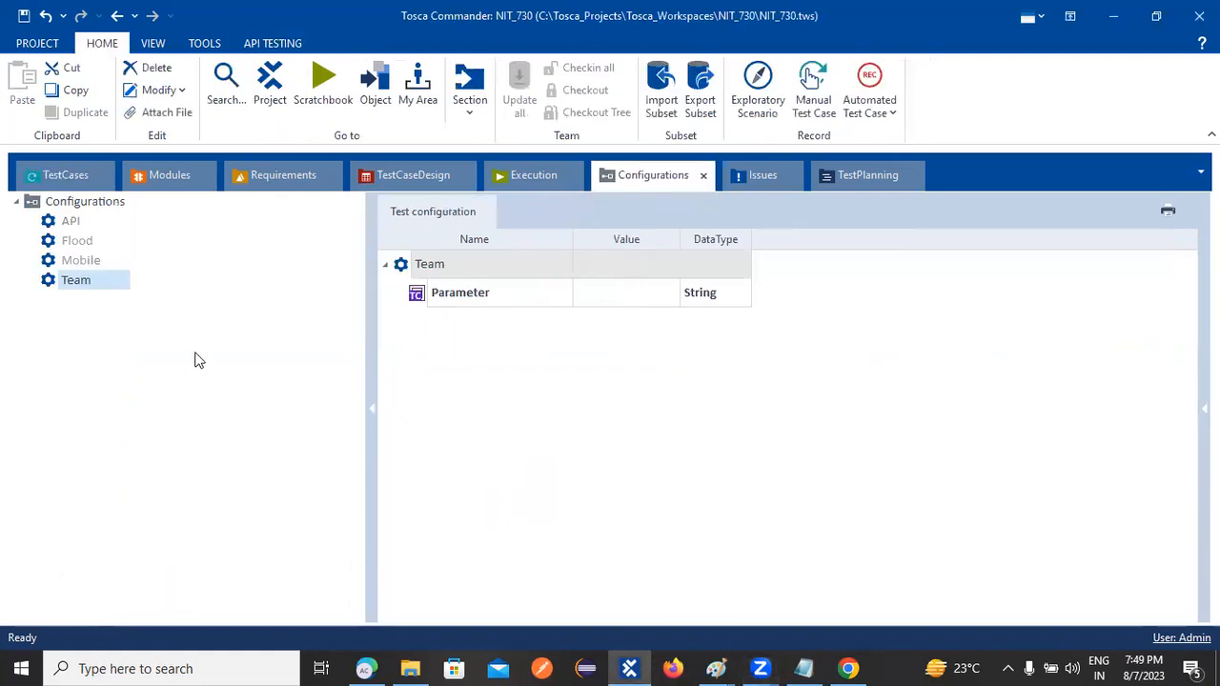
pyautogui.click(74, 283)
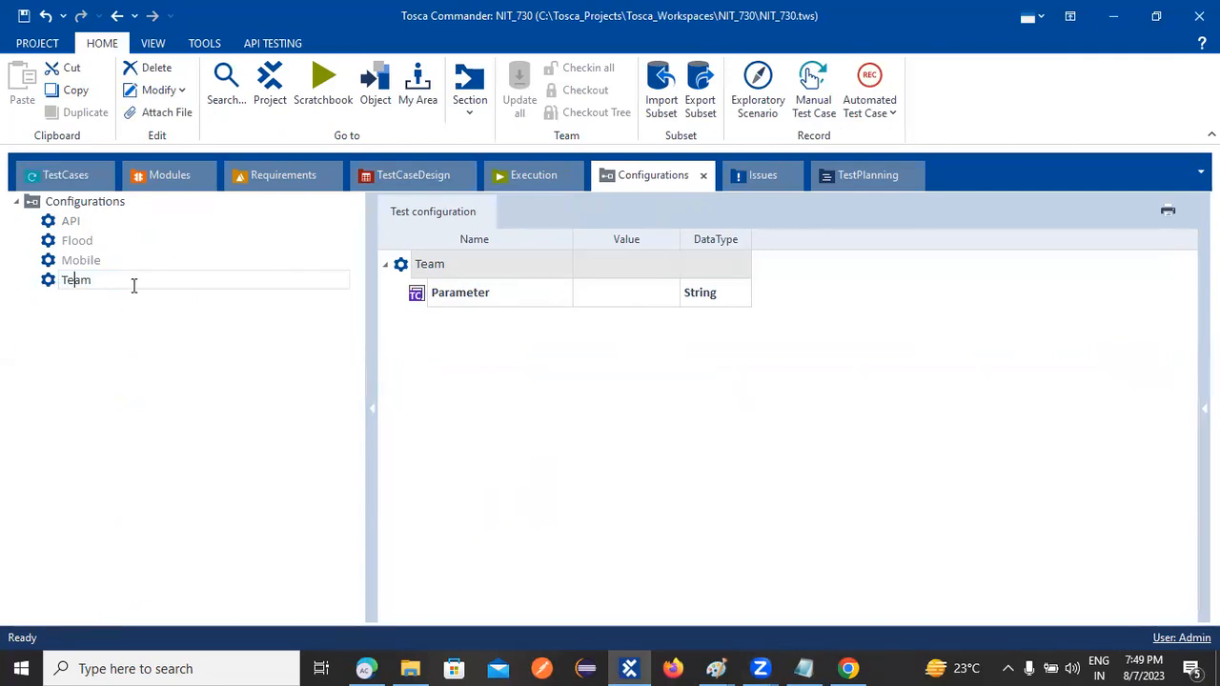
pyautogui.click(538, 312)
pyautogui.doubleClick(537, 300)
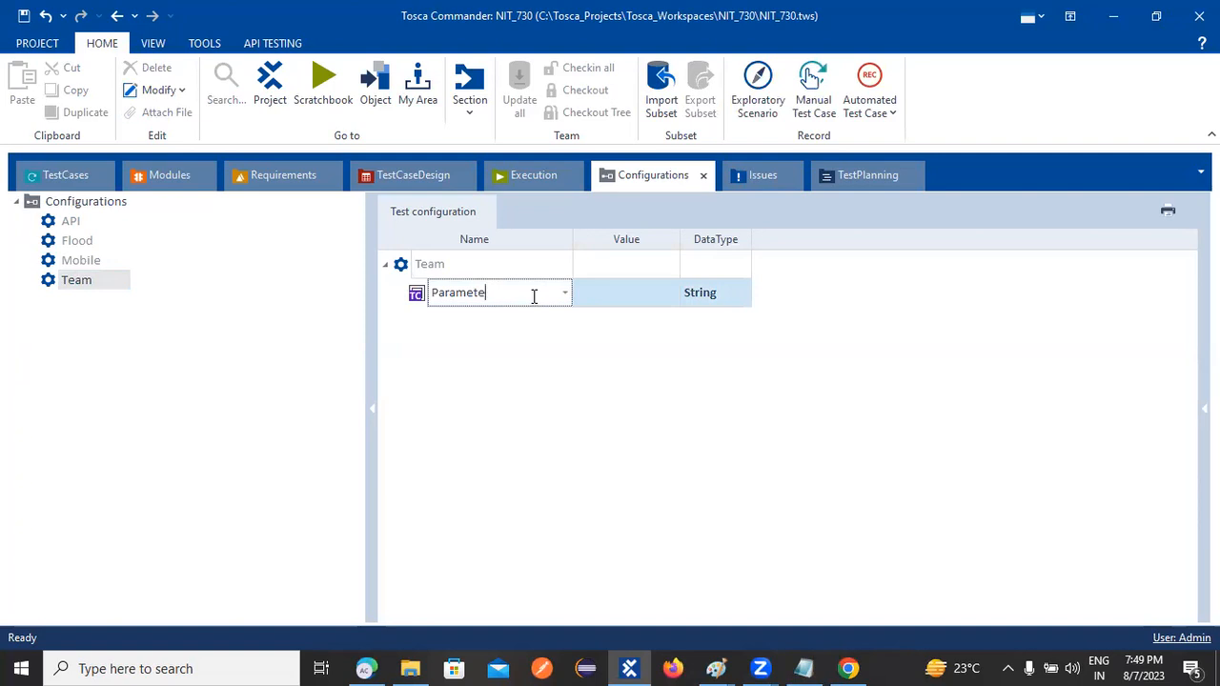
pyautogui.press('BackSpace')
pyautogui.press('BackSpace')
pyautogui.press('BackSpace')
pyautogui.press('BackSpace')
pyautogui.press('BackSpace')
pyautogui.click(67, 177)
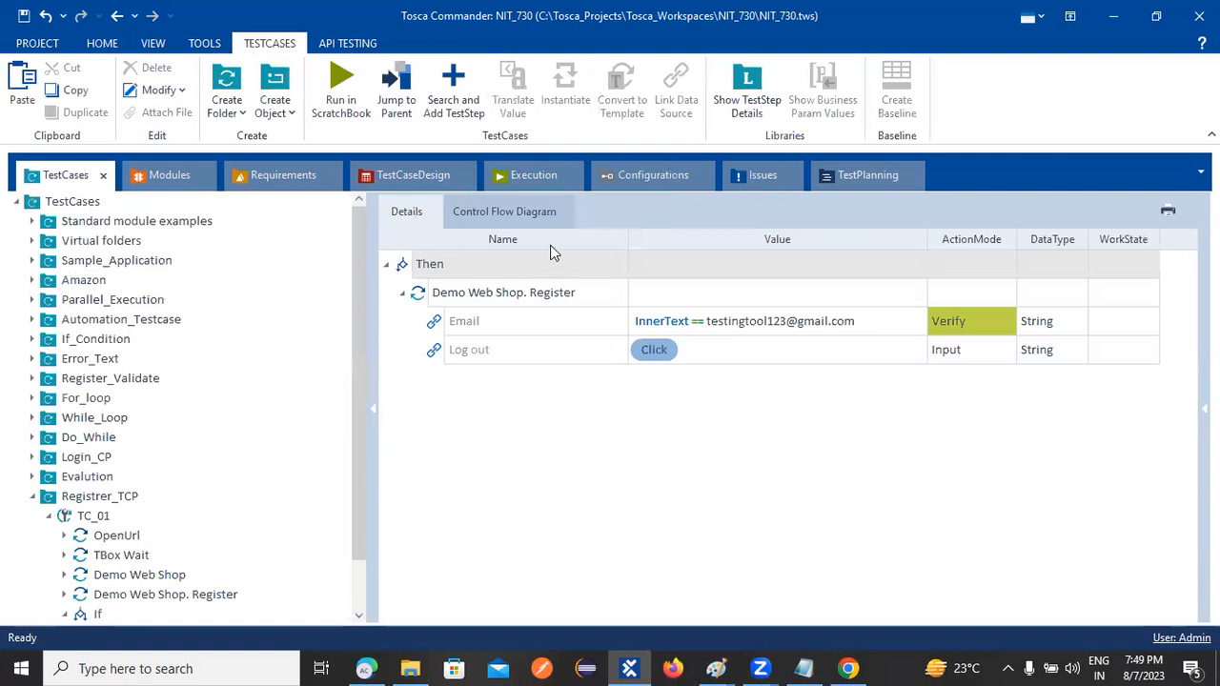
pyautogui.click(674, 177)
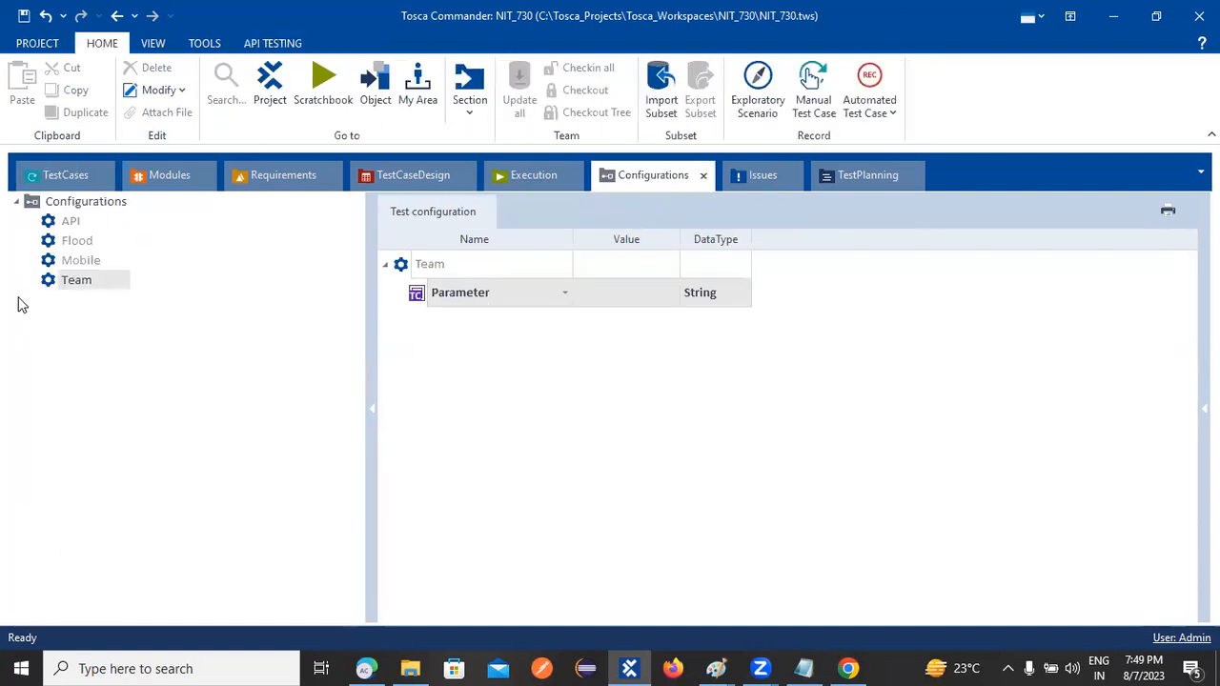
pyautogui.click(53, 177)
pyautogui.click(63, 206)
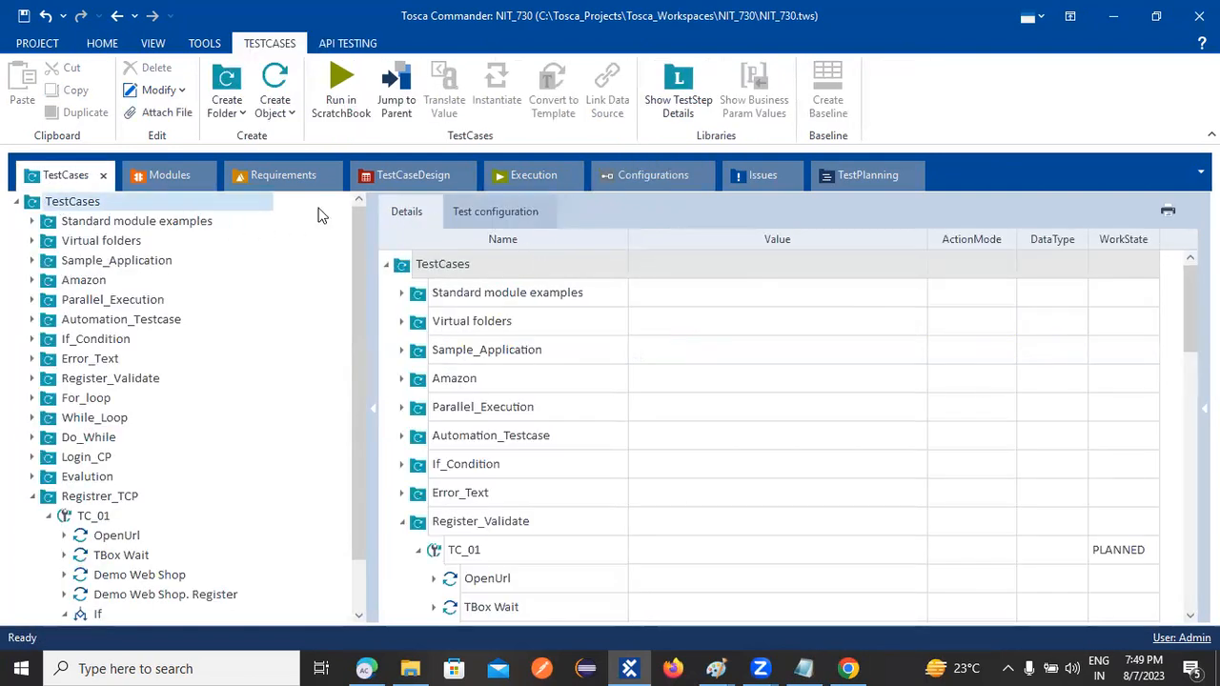
pyautogui.click(495, 211)
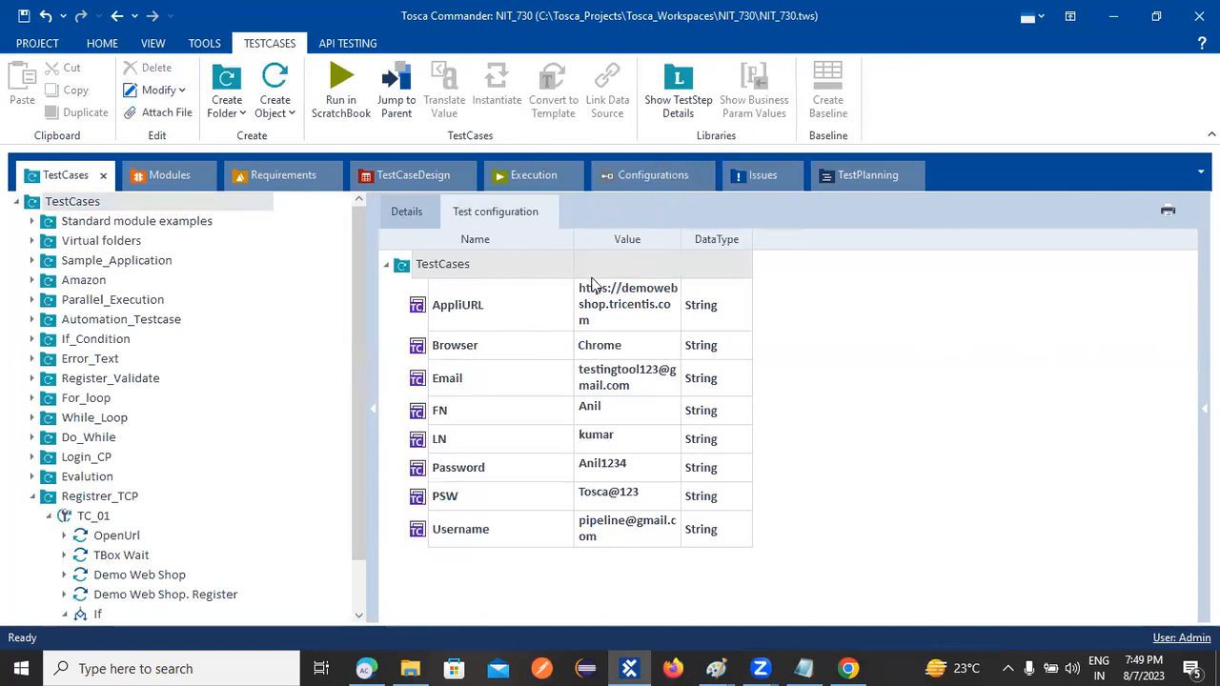
pyautogui.click(670, 181)
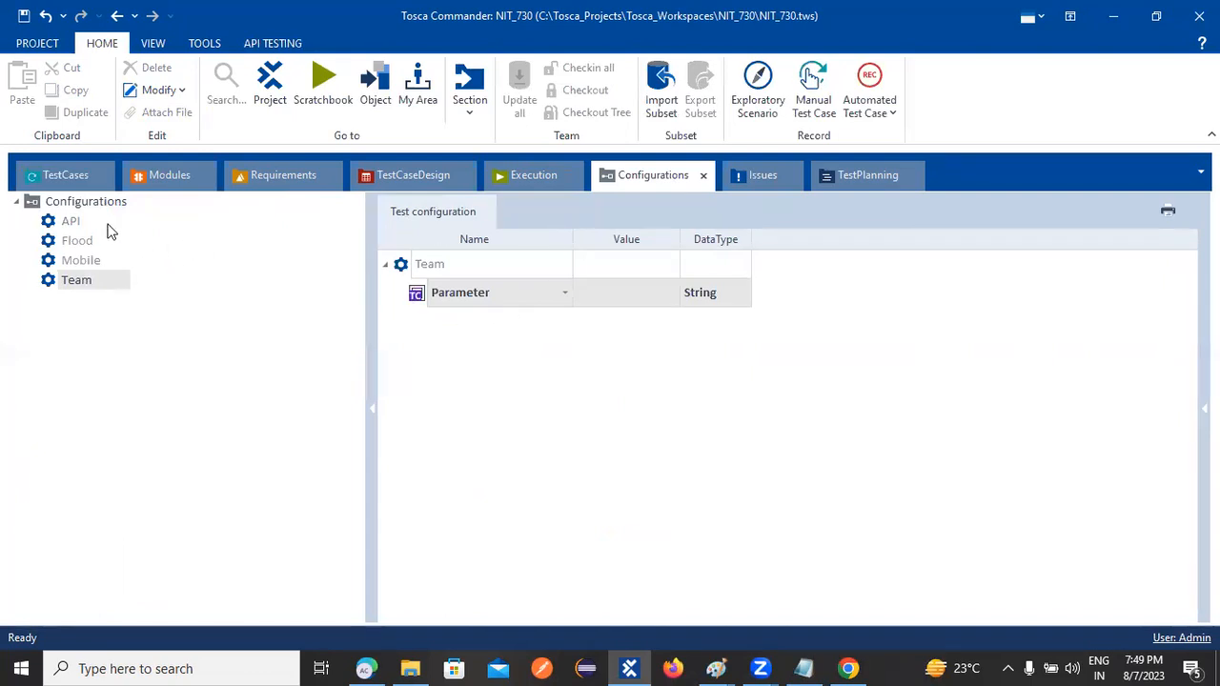
pyautogui.click(67, 176)
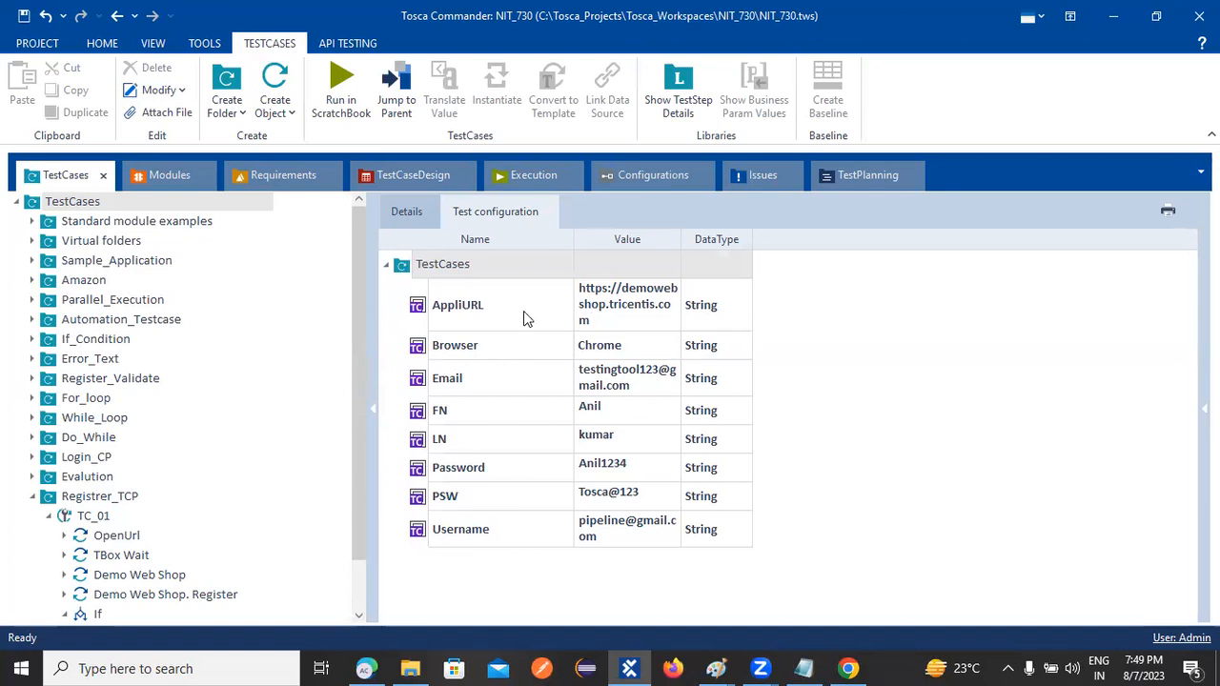
pyautogui.rightClick(453, 322)
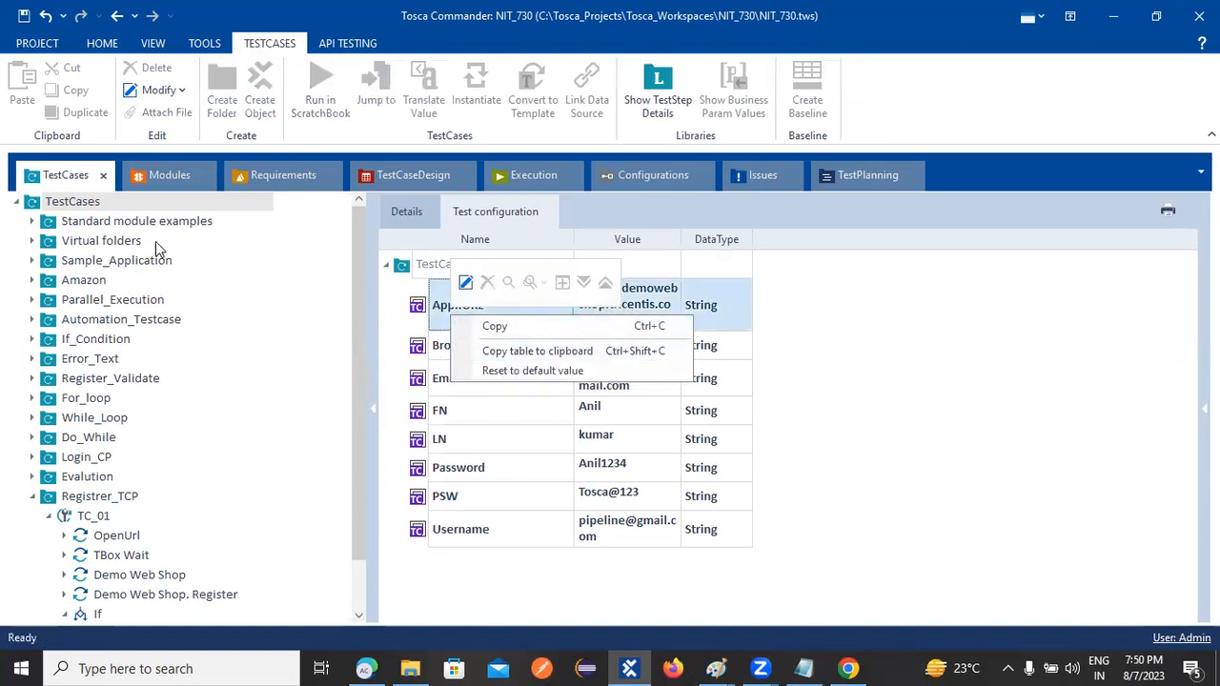
pyautogui.click(650, 177)
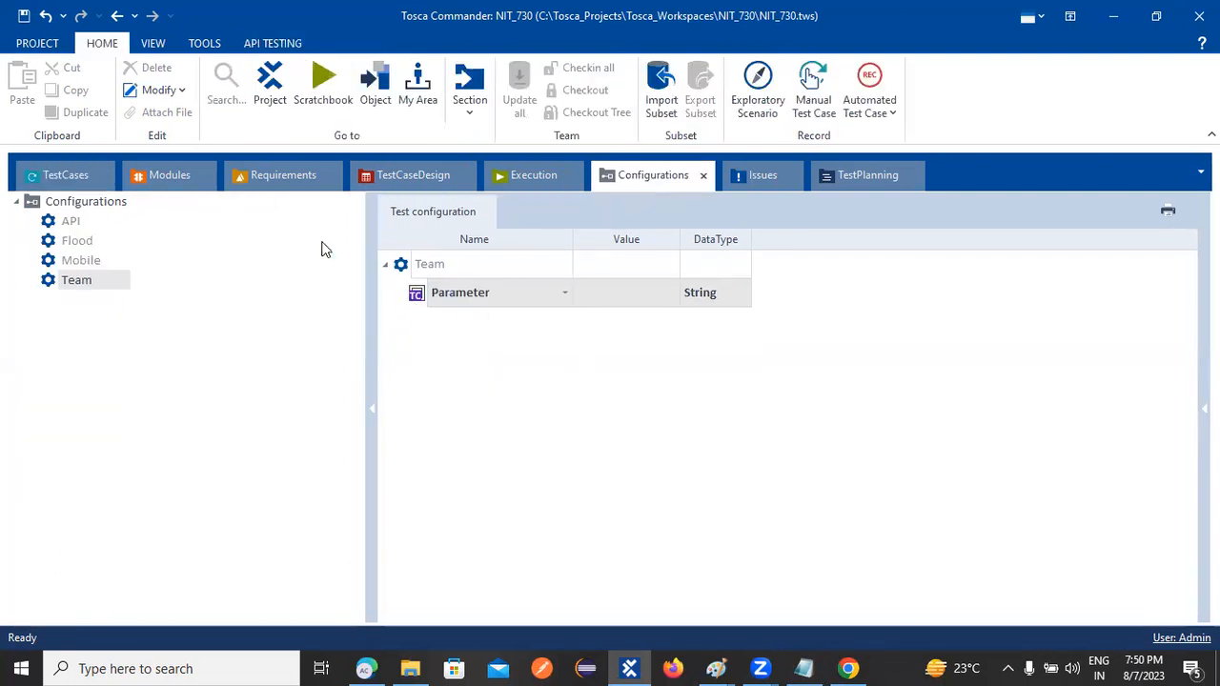
pyautogui.click(55, 179)
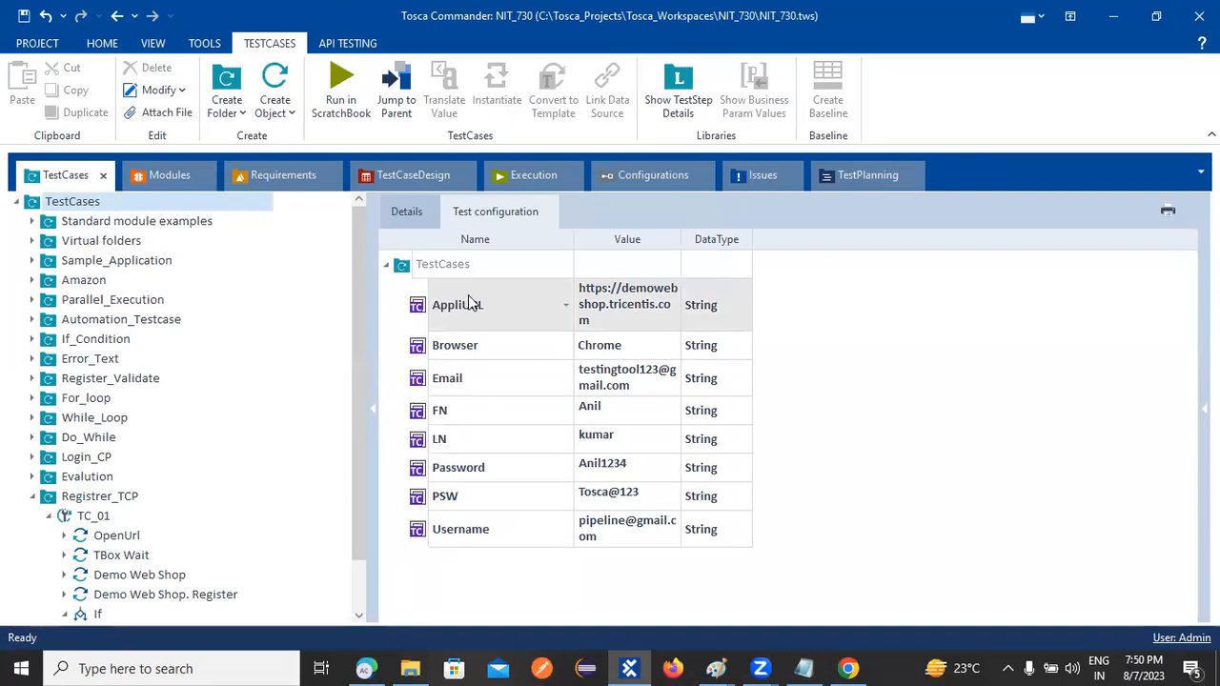
pyautogui.rightClick(400, 270)
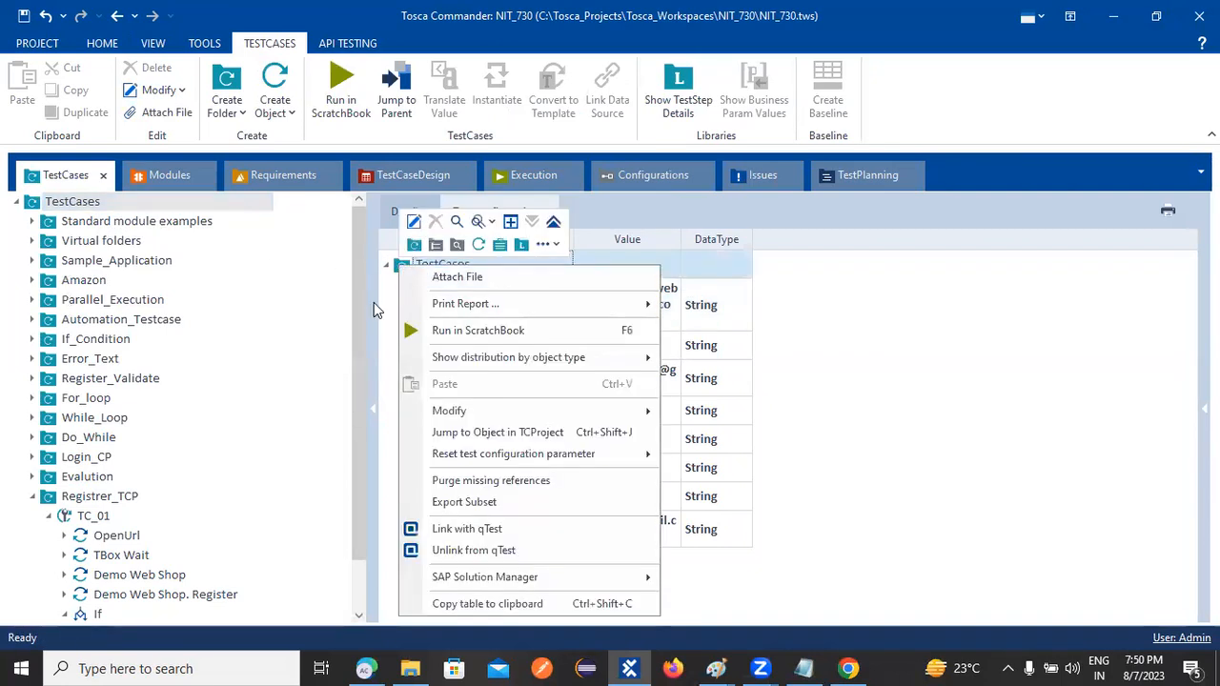
pyautogui.click(374, 302)
pyautogui.rightClick(494, 309)
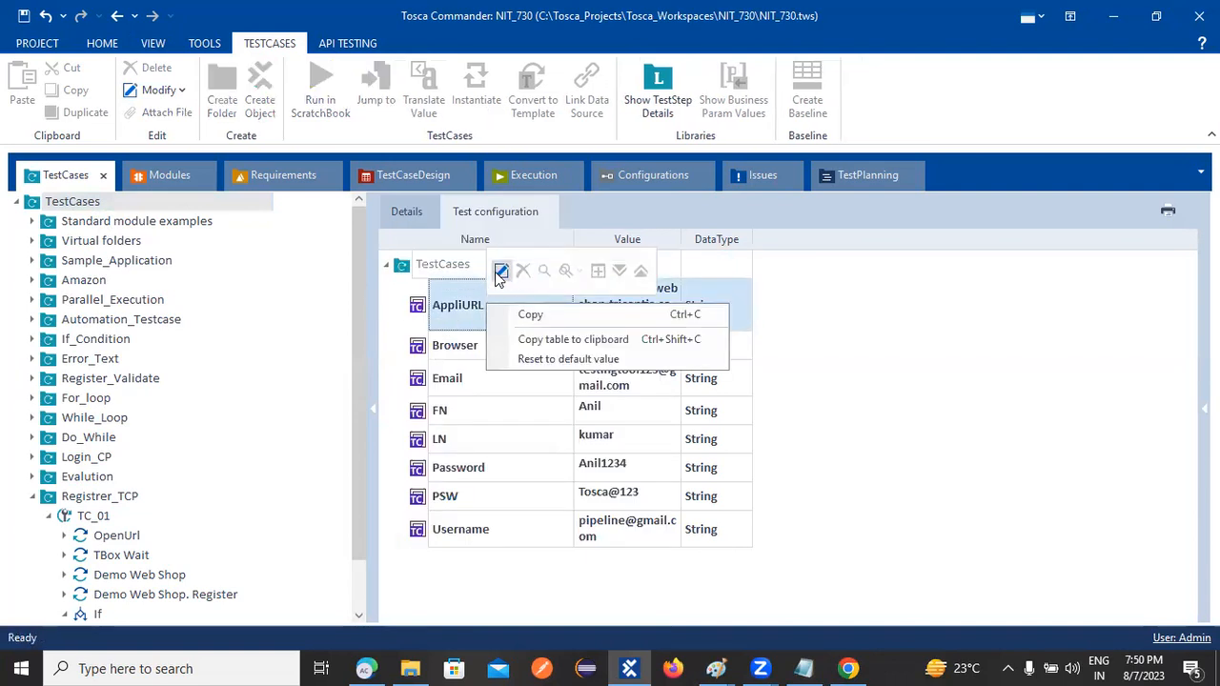
pyautogui.press('Escape')
pyautogui.rightClick(454, 352)
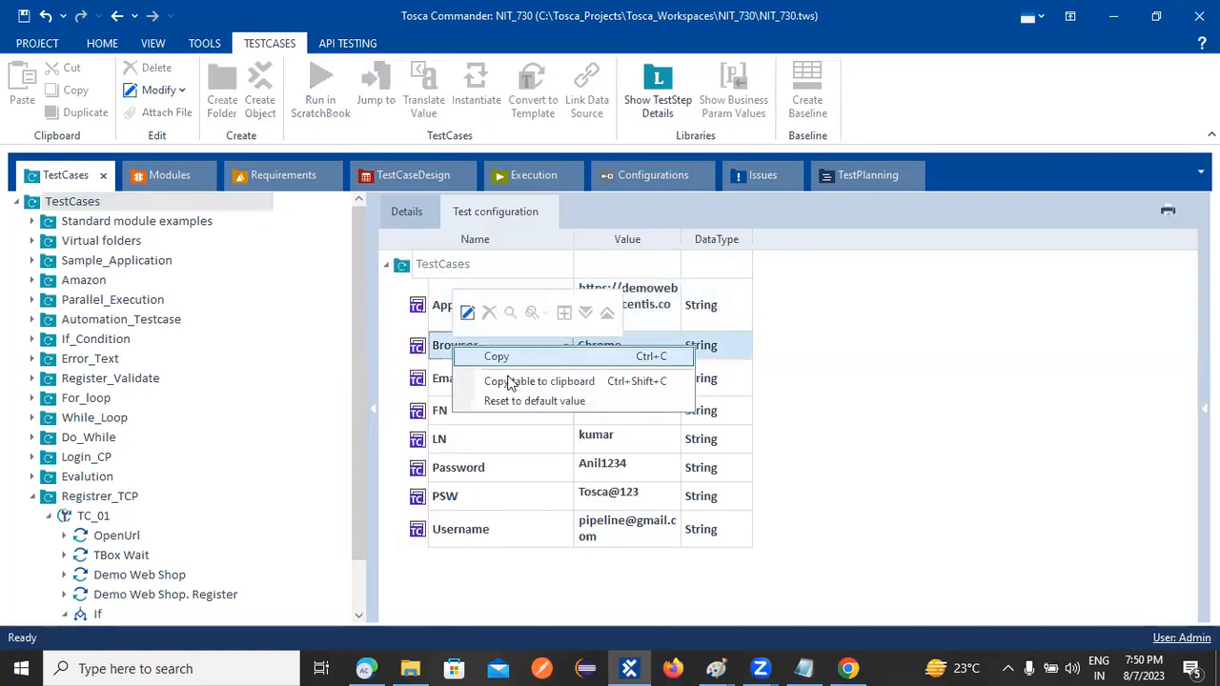
pyautogui.press('Escape')
pyautogui.rightClick(426, 410)
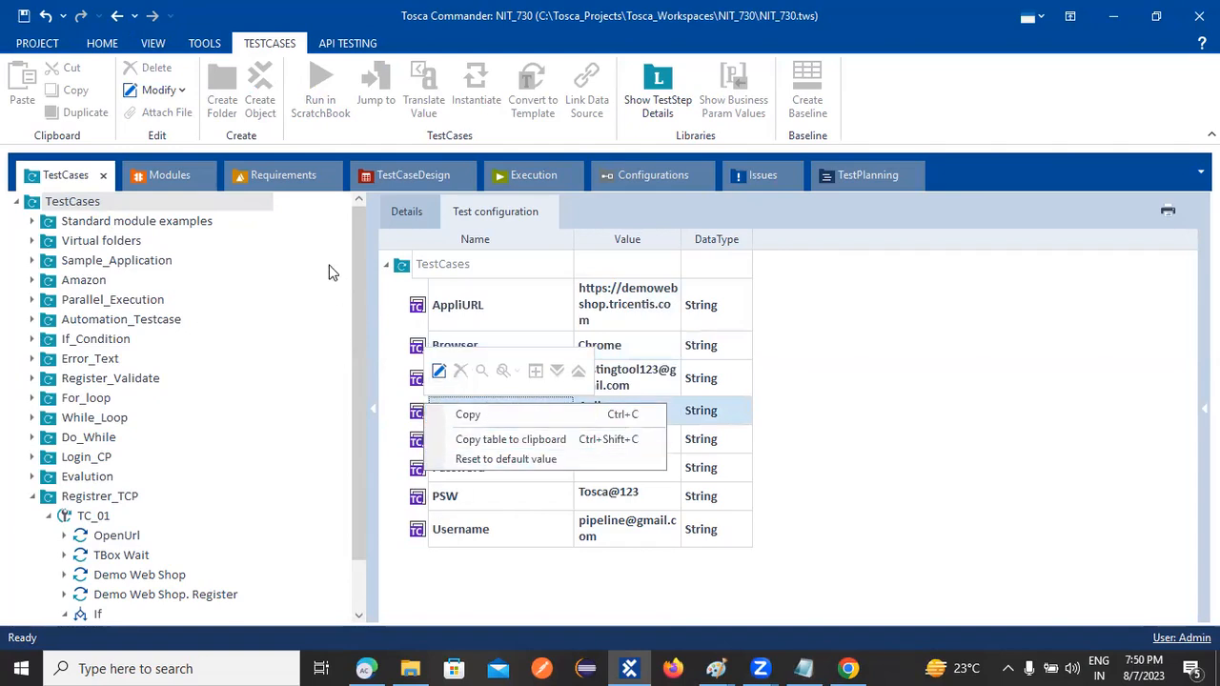
pyautogui.press('Escape')
pyautogui.click(452, 307)
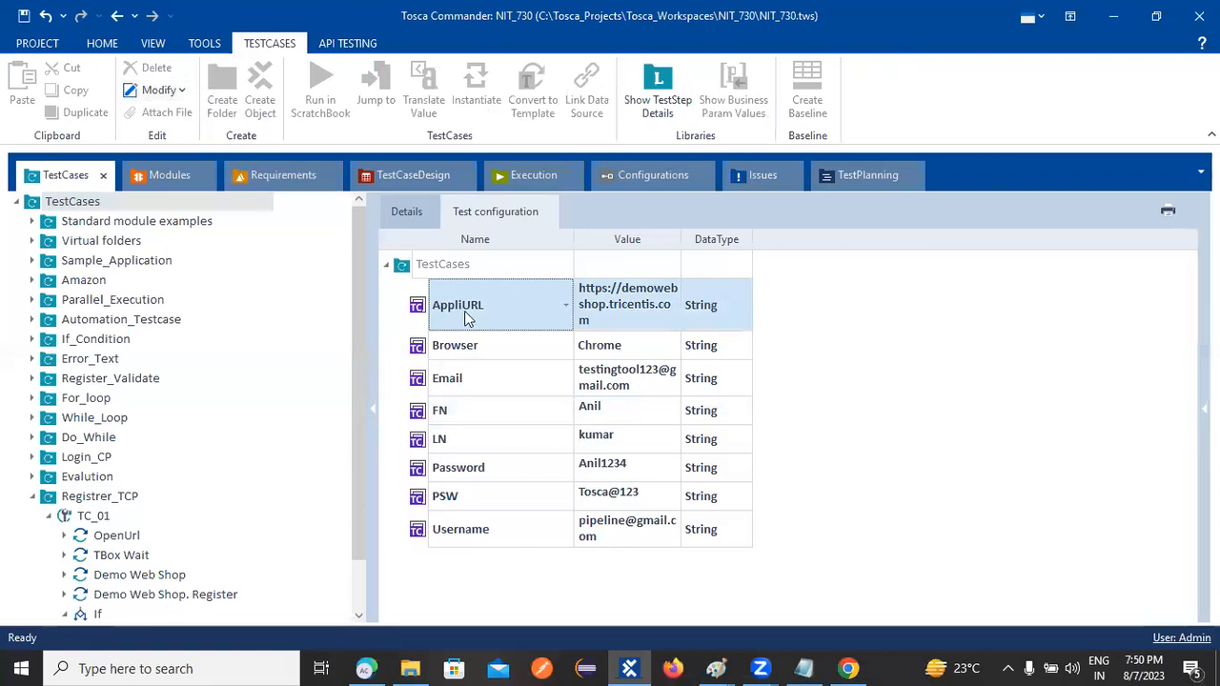
pyautogui.click(471, 355)
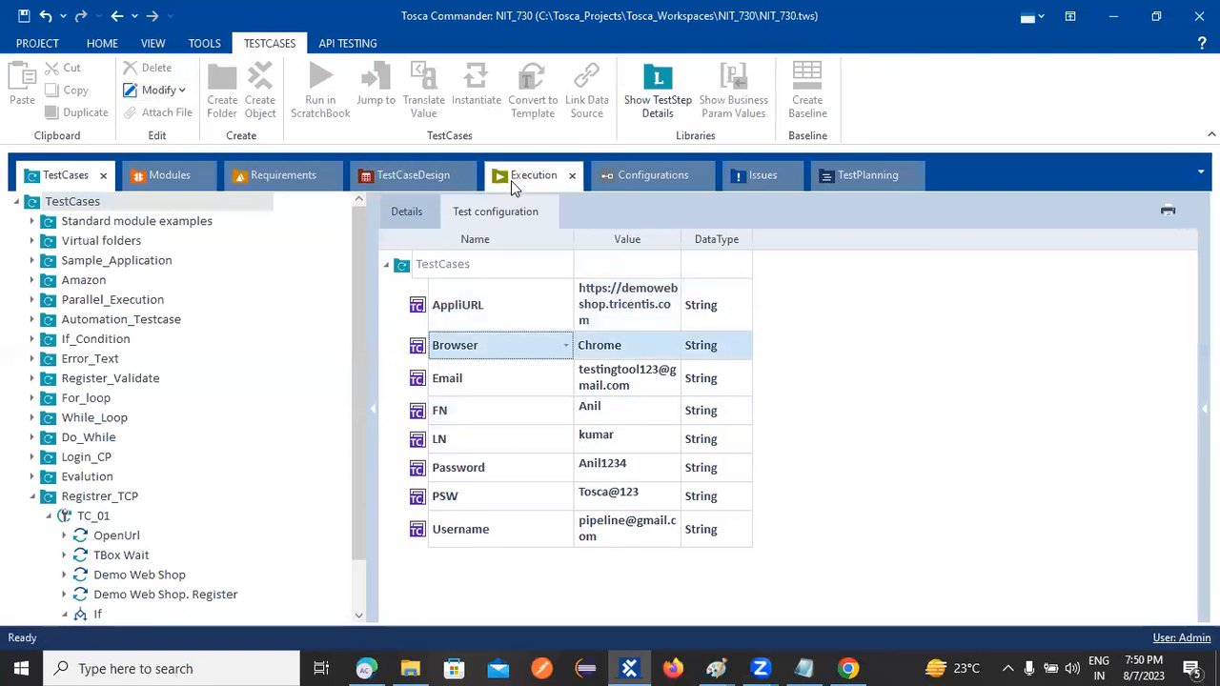
pyautogui.click(629, 180)
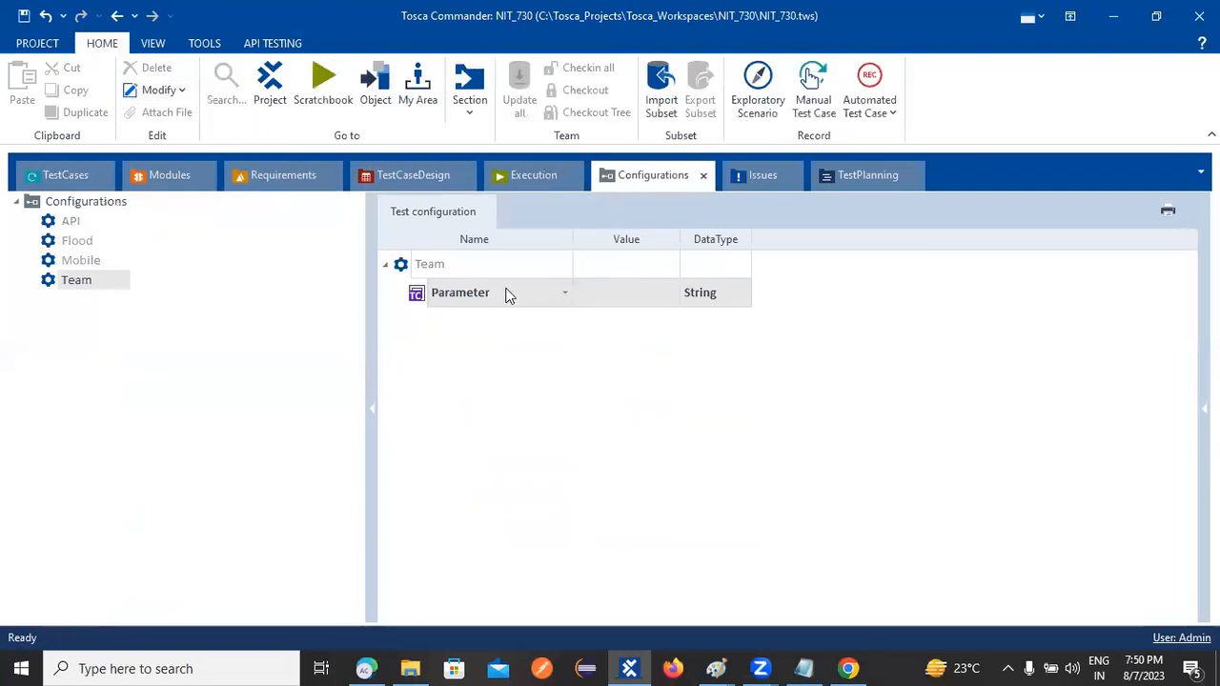
# Drag the Team configuration onto the TestCases root folder to assign it
pyautogui.moveTo(400, 264); pyautogui.dragTo(632, 175)
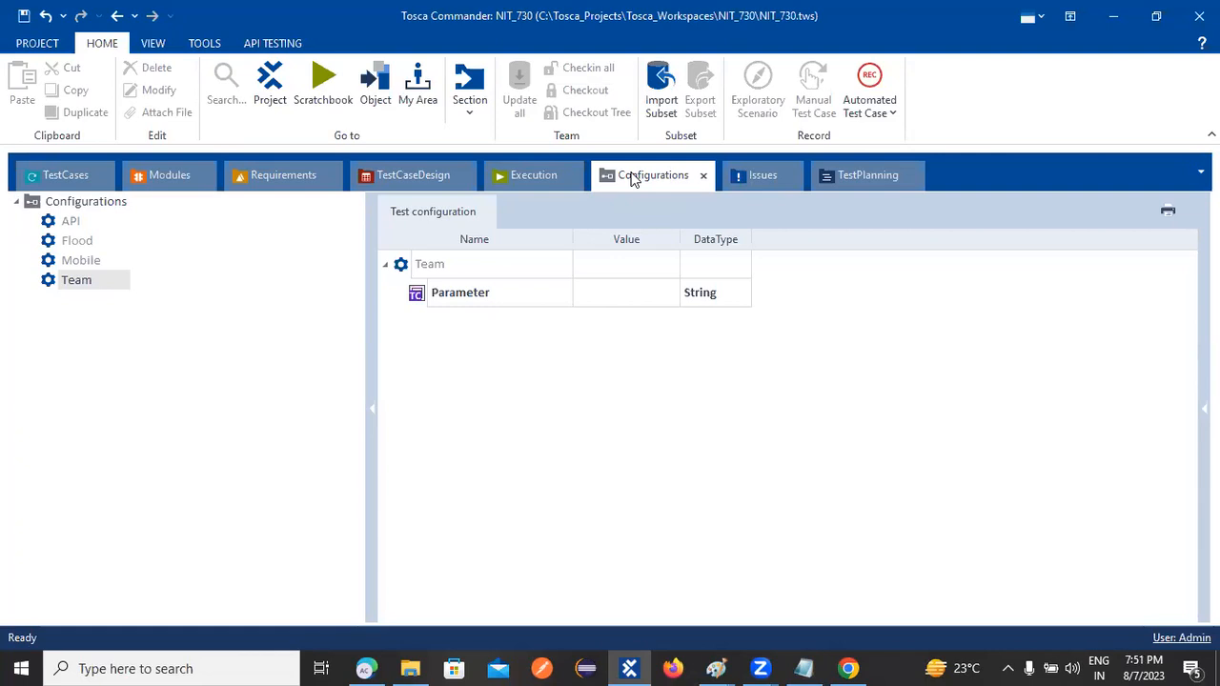
pyautogui.moveTo(400, 270); pyautogui.dragTo(54, 202)
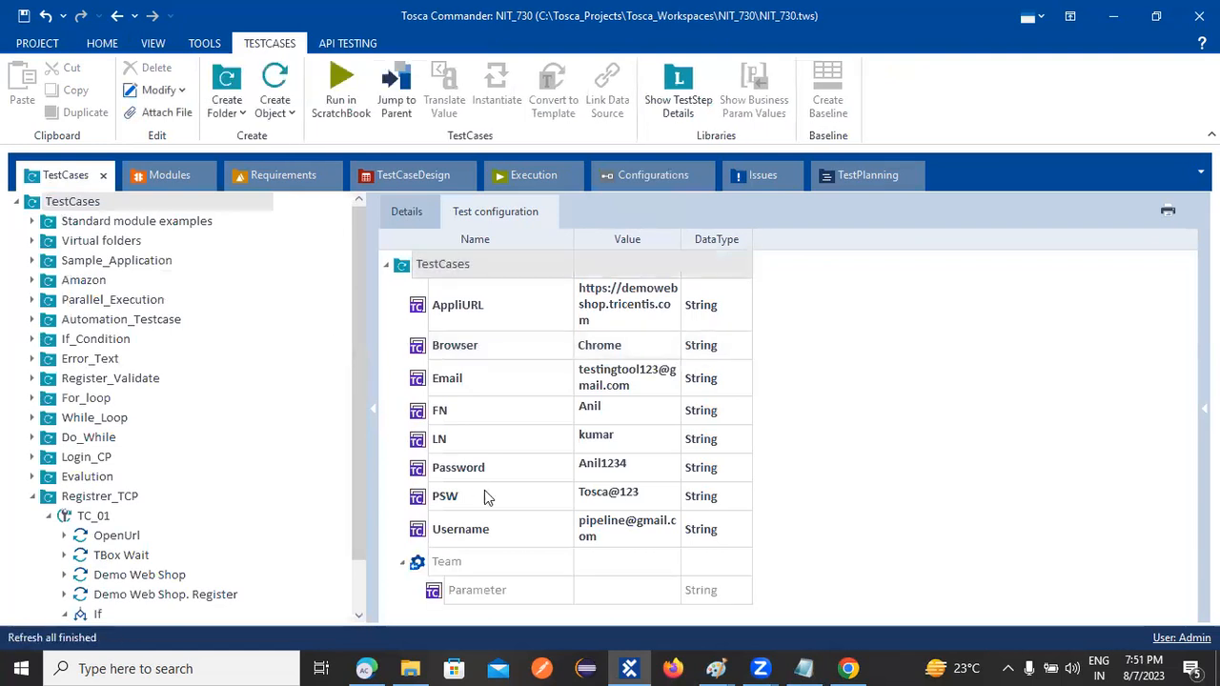
# Inspect the context menus for the TestCases folder's AppliURL, Browser and linked Team entries
pyautogui.click(477, 591)
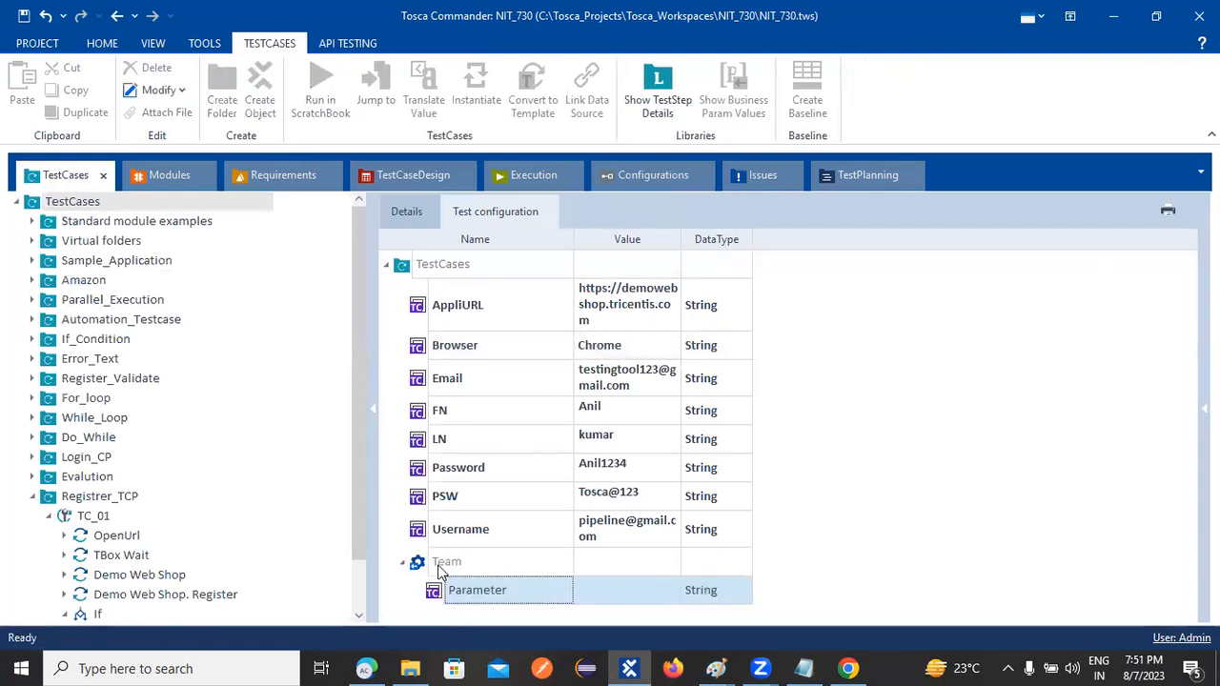
pyautogui.click(411, 565)
pyautogui.rightClick(440, 310)
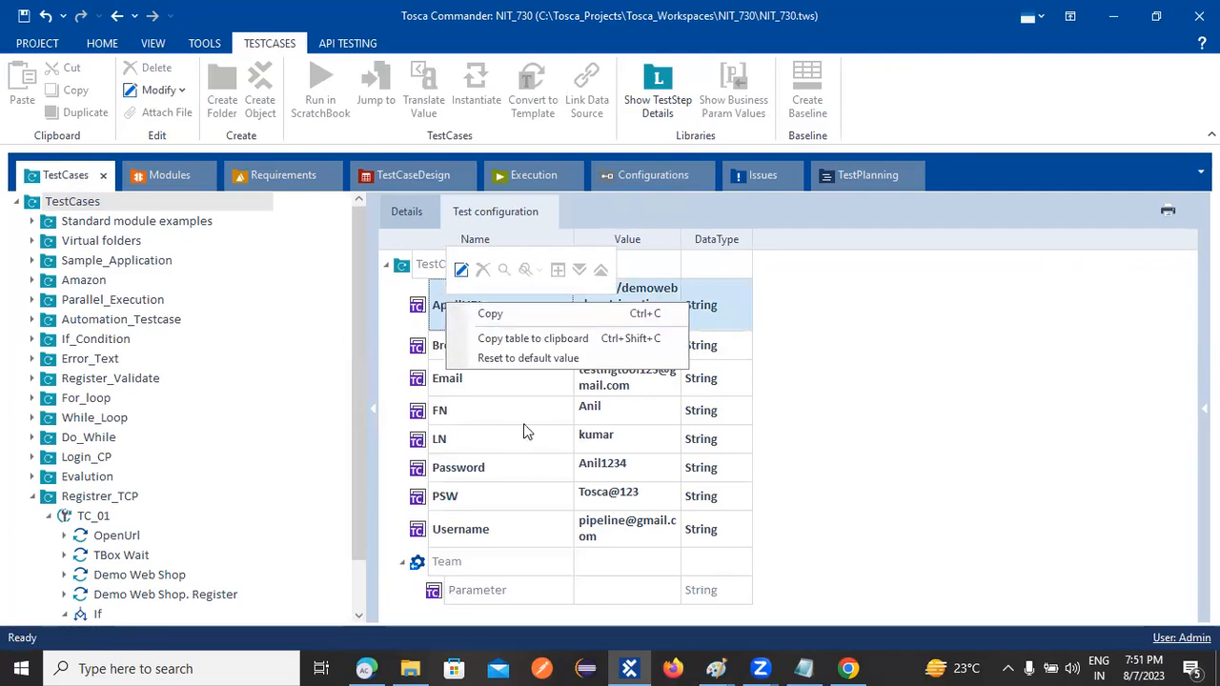
pyautogui.click(1038, 419)
pyautogui.rightClick(441, 350)
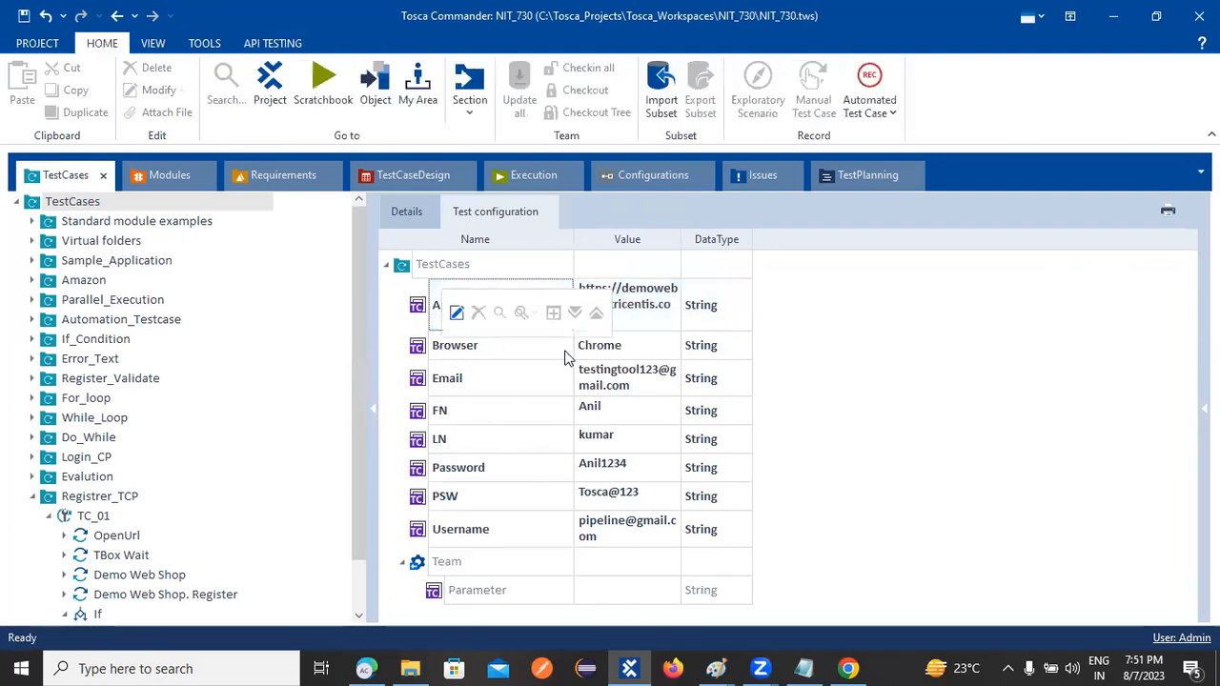
pyautogui.click(959, 324)
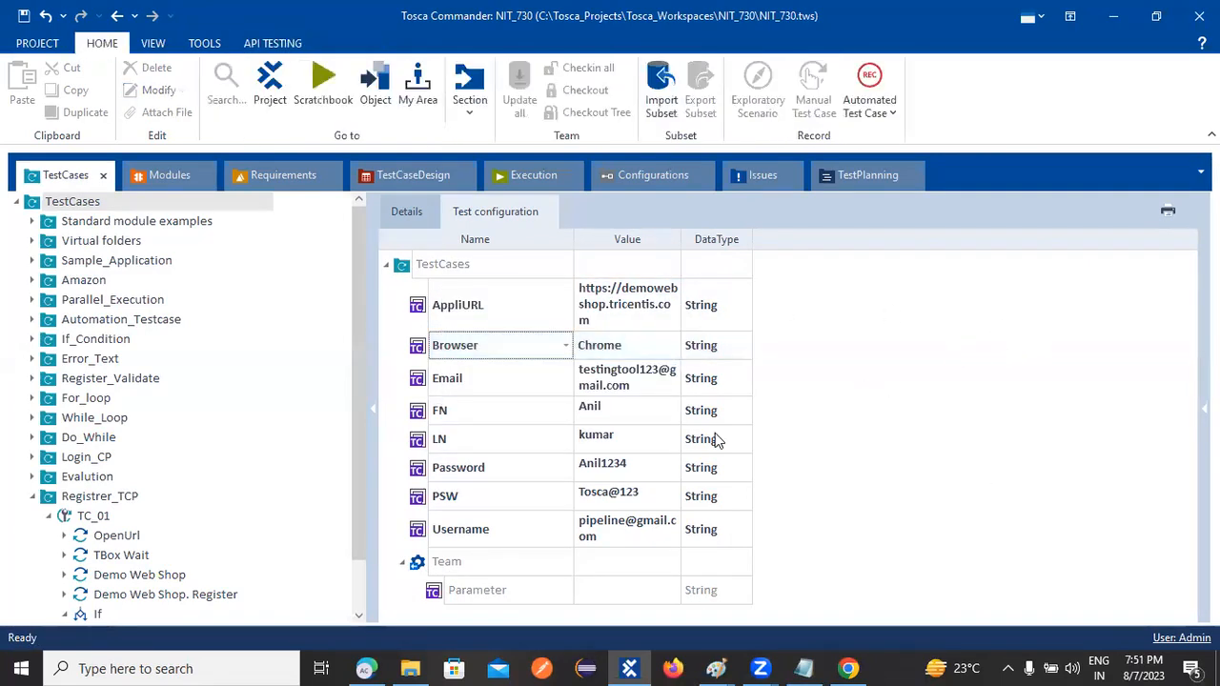
pyautogui.rightClick(421, 564)
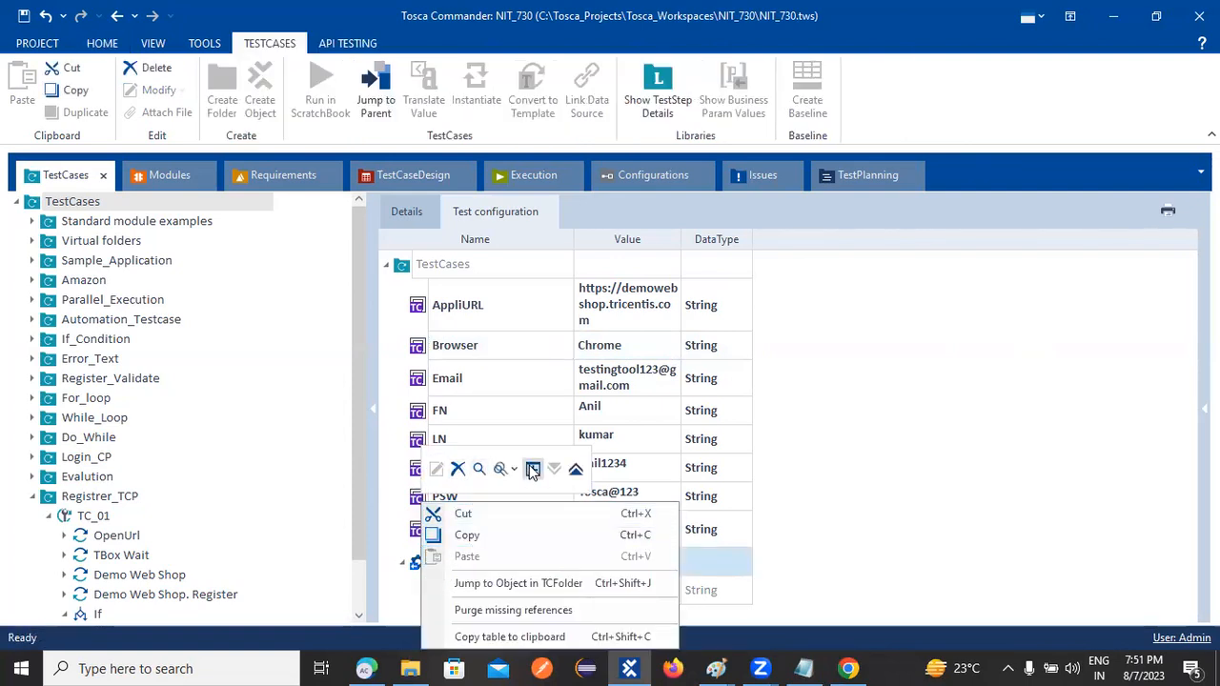
pyautogui.click(967, 416)
pyautogui.rightClick(435, 592)
pyautogui.click(1019, 506)
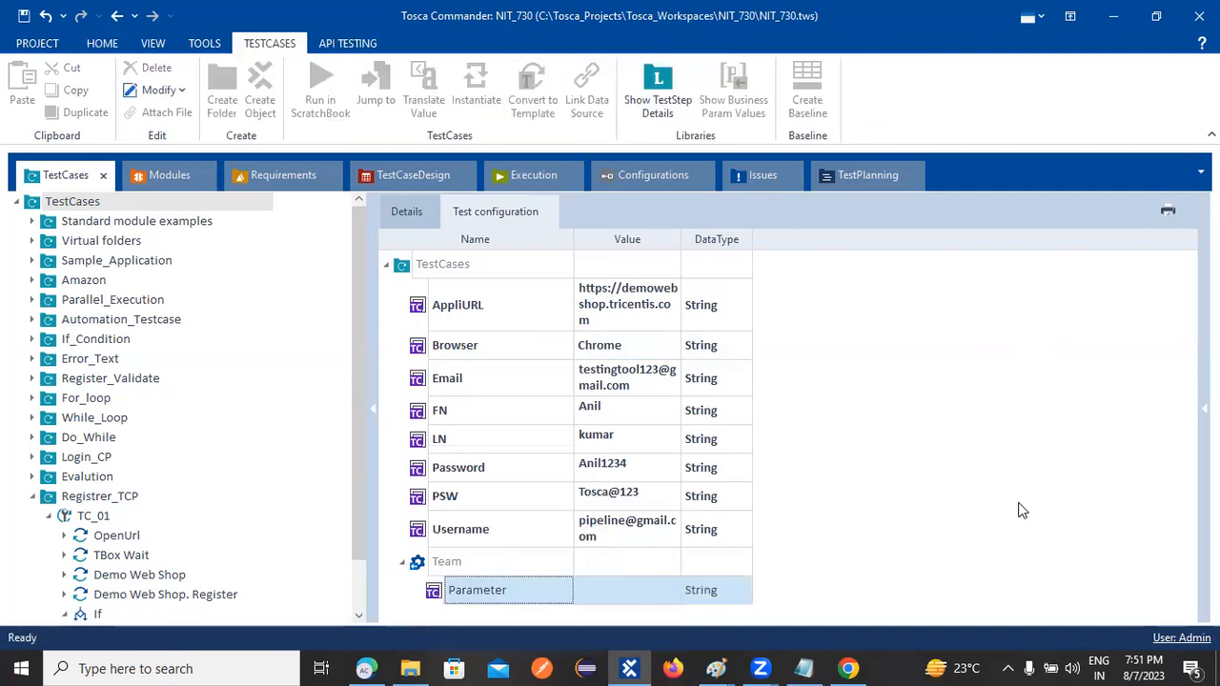
pyautogui.rightClick(405, 563)
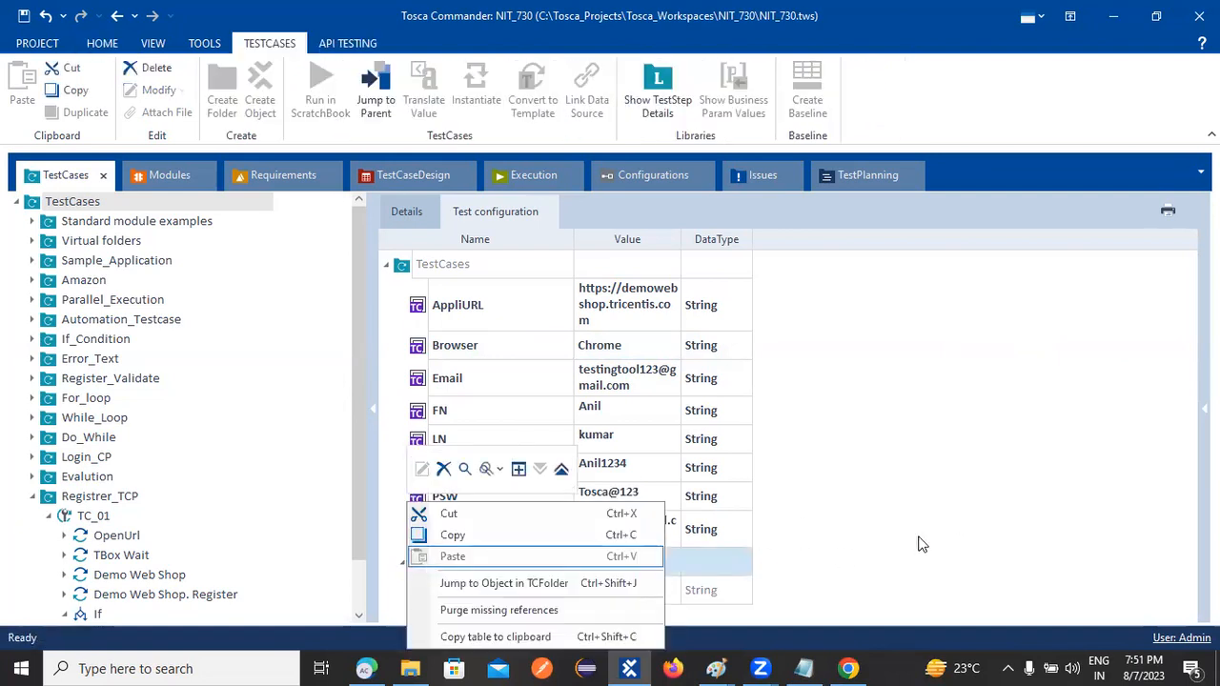
pyautogui.click(921, 543)
# Delete the Team configuration link from the TestCases folder and switch to Configurations
pyautogui.click(401, 563)
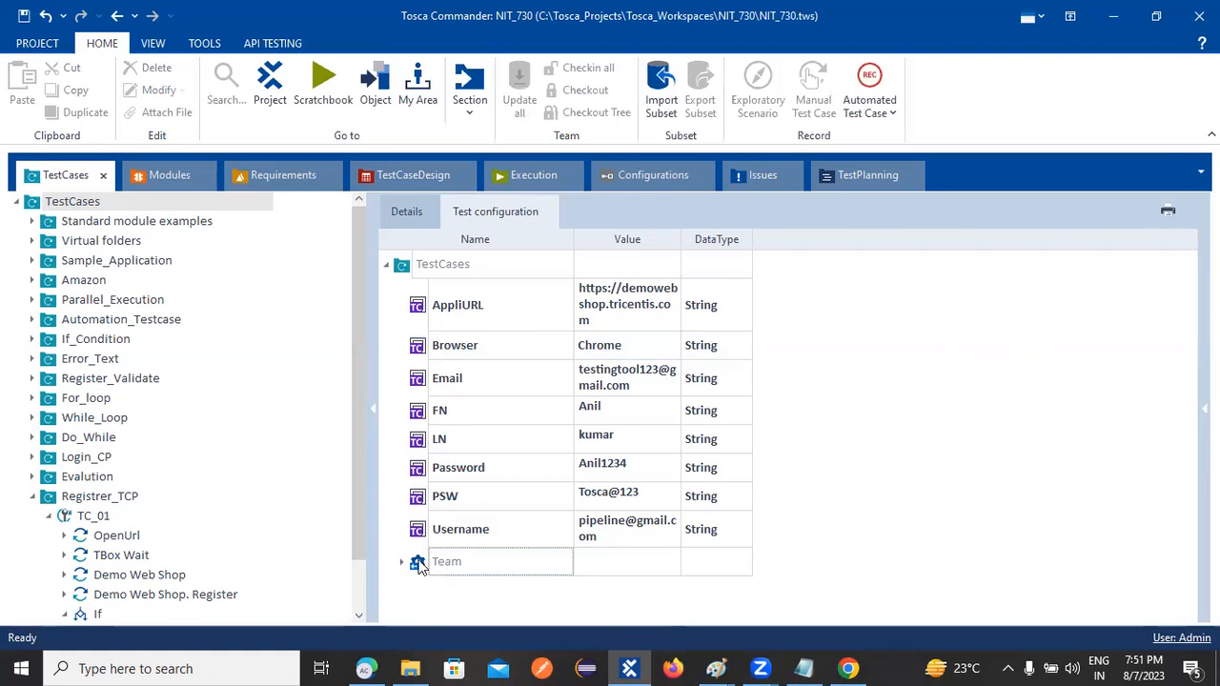
pyautogui.rightClick(420, 566)
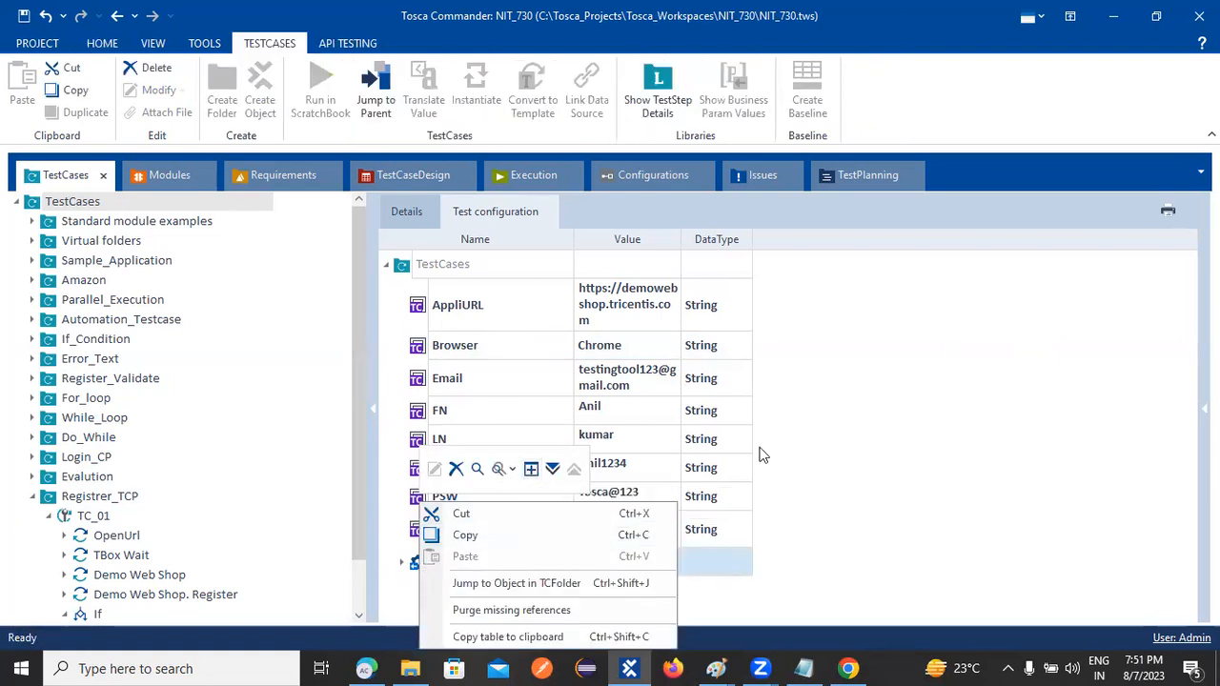
pyautogui.click(920, 410)
pyautogui.rightClick(420, 563)
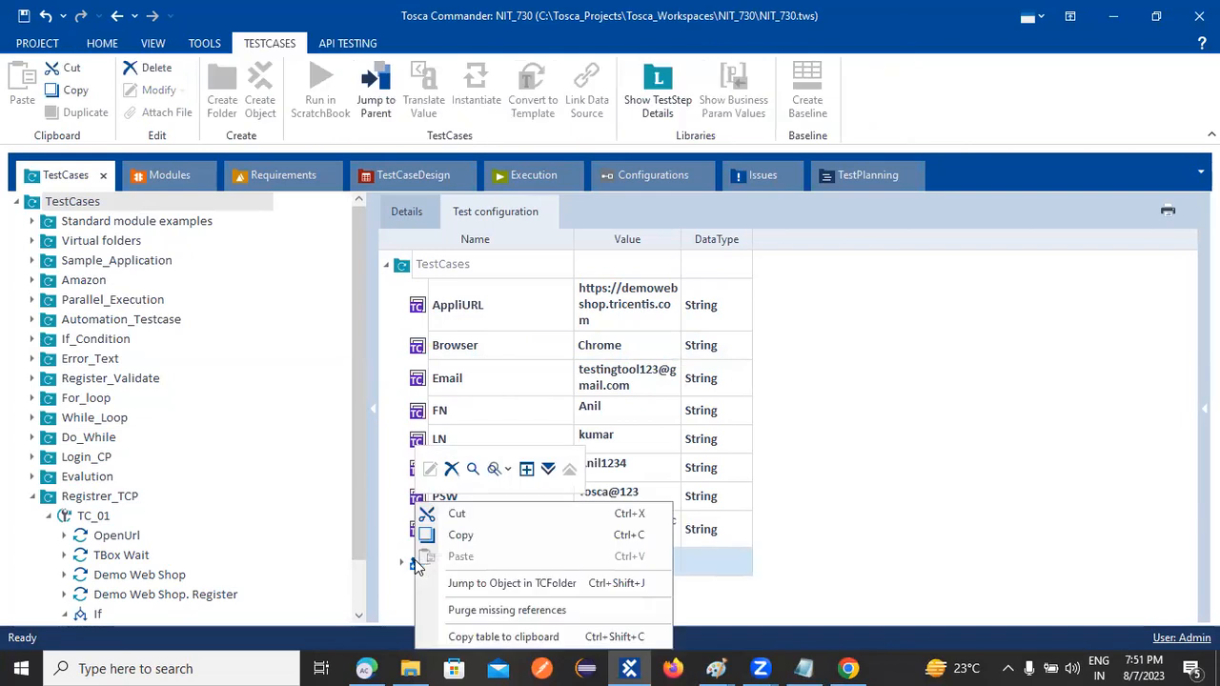
pyautogui.click(452, 468)
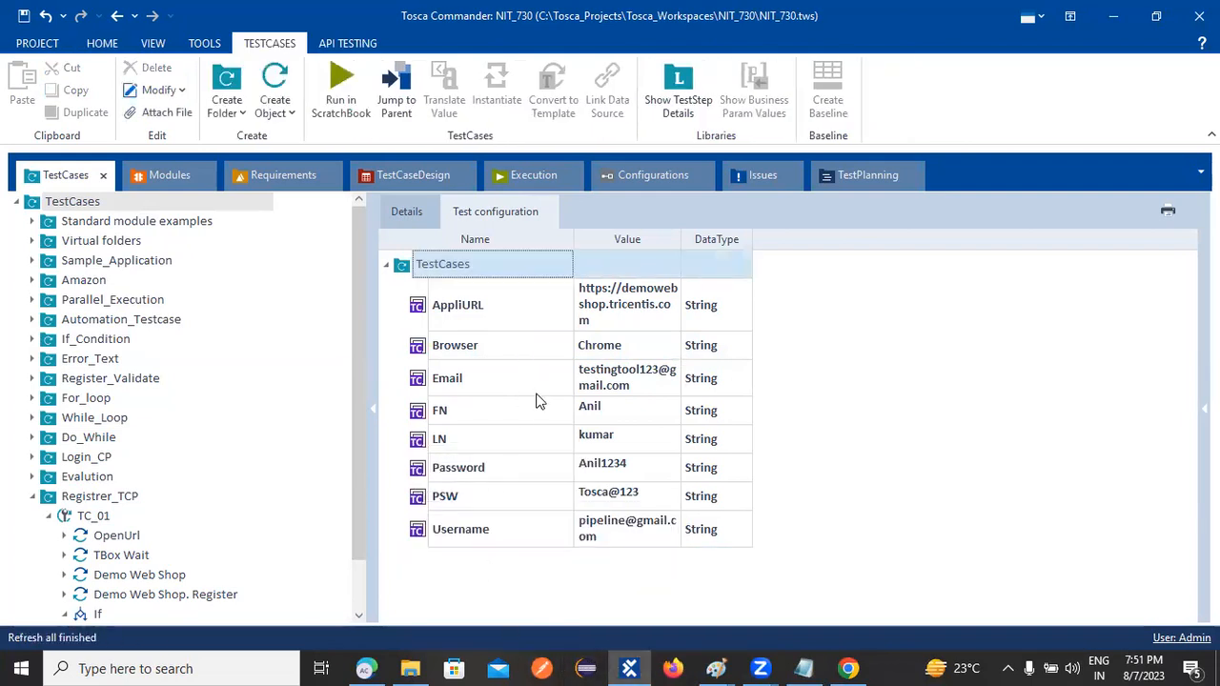
pyautogui.click(633, 176)
# Rename the Team configuration's Parameter to Browser and set its value to Firefox
pyautogui.click(467, 297)
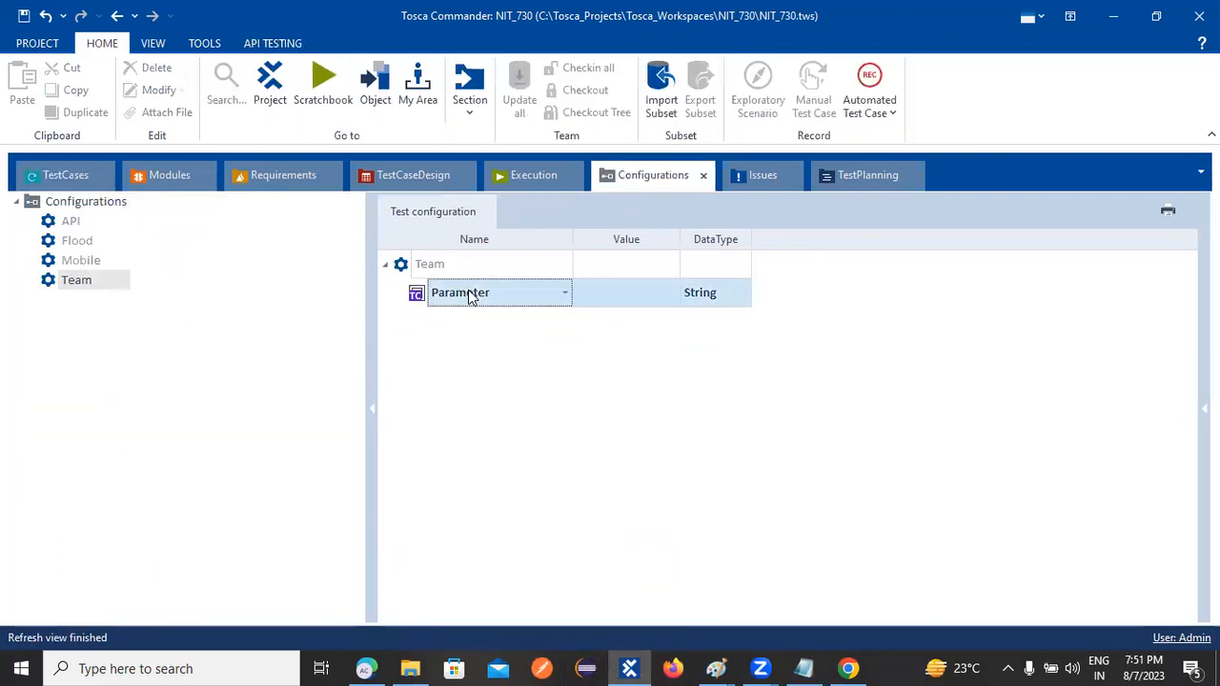
pyautogui.click(503, 298)
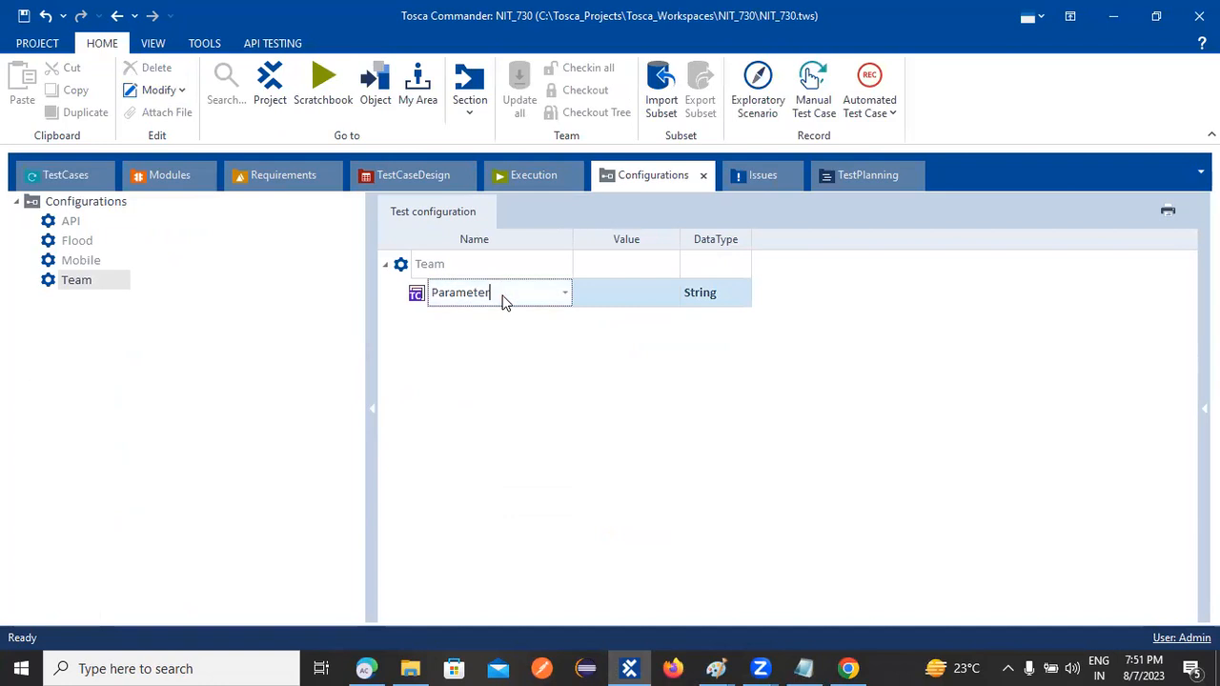
pyautogui.press('BackSpace')
pyautogui.press('BackSpace')
pyautogui.press('BackSpace')
pyautogui.press('BackSpace')
pyautogui.press('BackSpace')
pyautogui.press('BackSpace')
pyautogui.press('BackSpace')
pyautogui.press('BackSpace')
pyautogui.write('Browser')
pyautogui.click(602, 298)
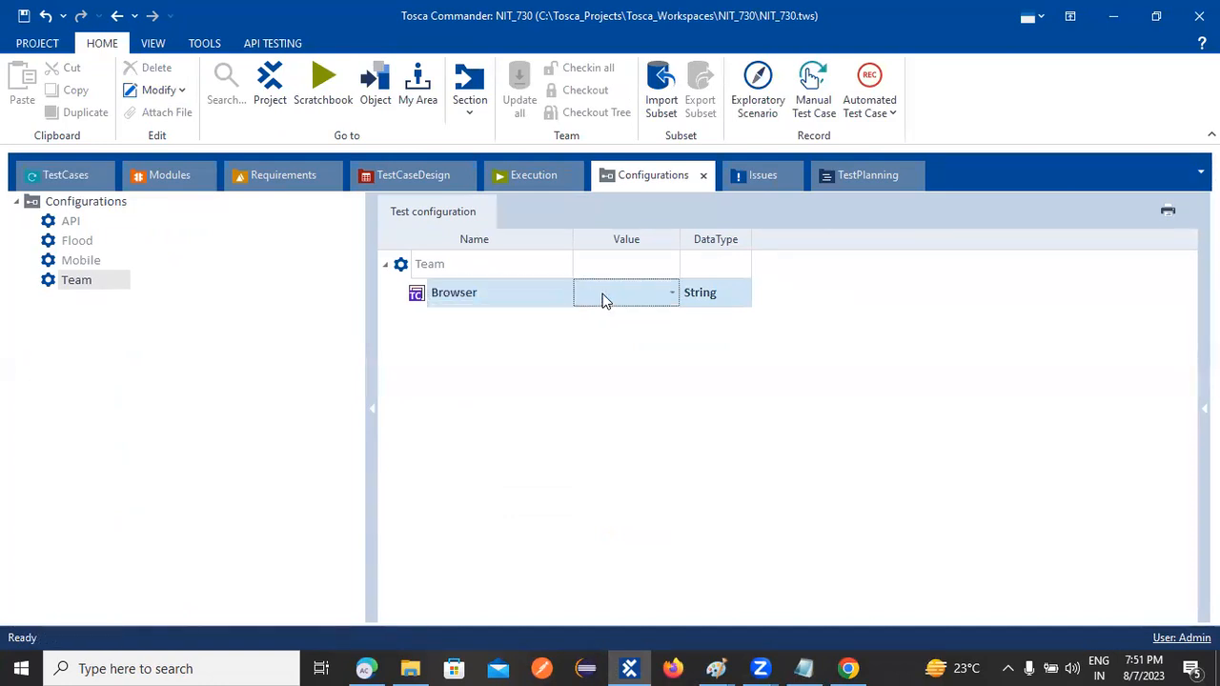
pyautogui.write('Firefox')
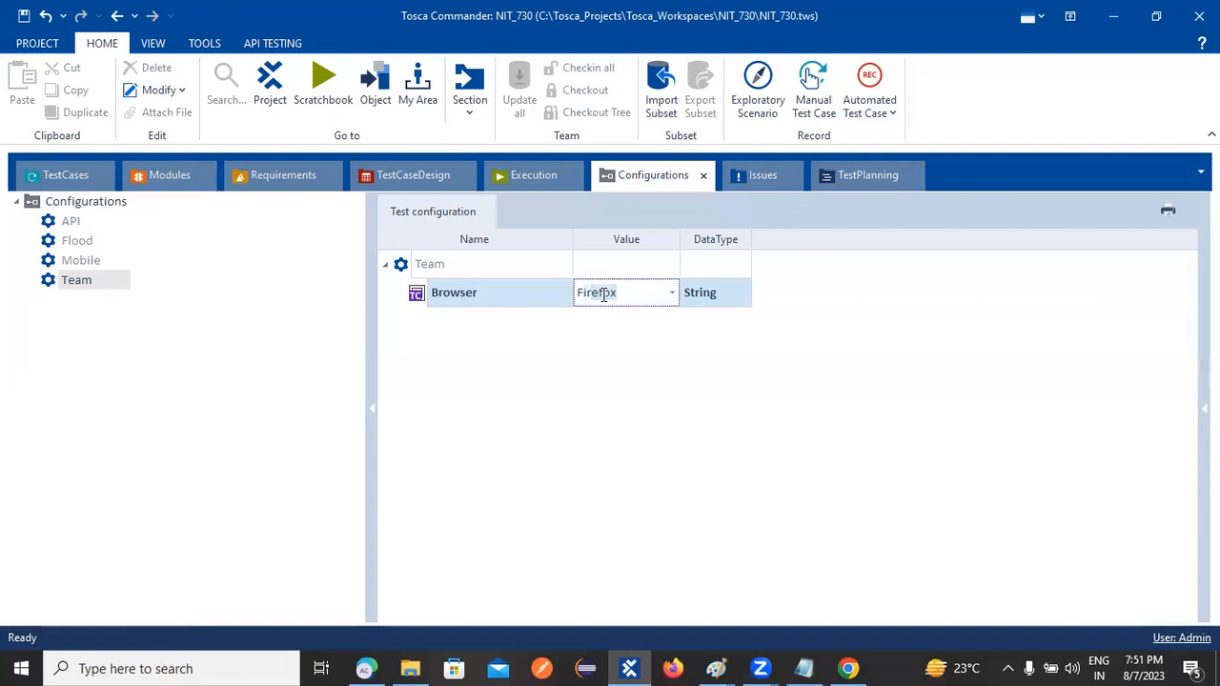
pyautogui.click(503, 373)
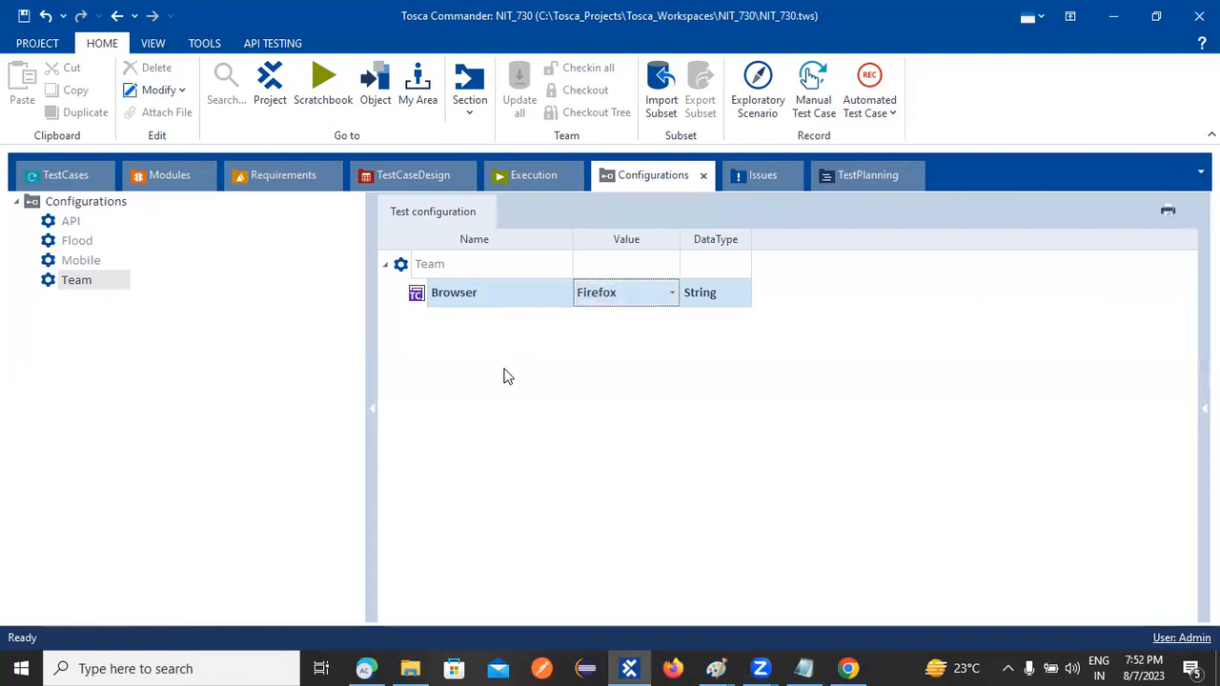
pyautogui.click(496, 290)
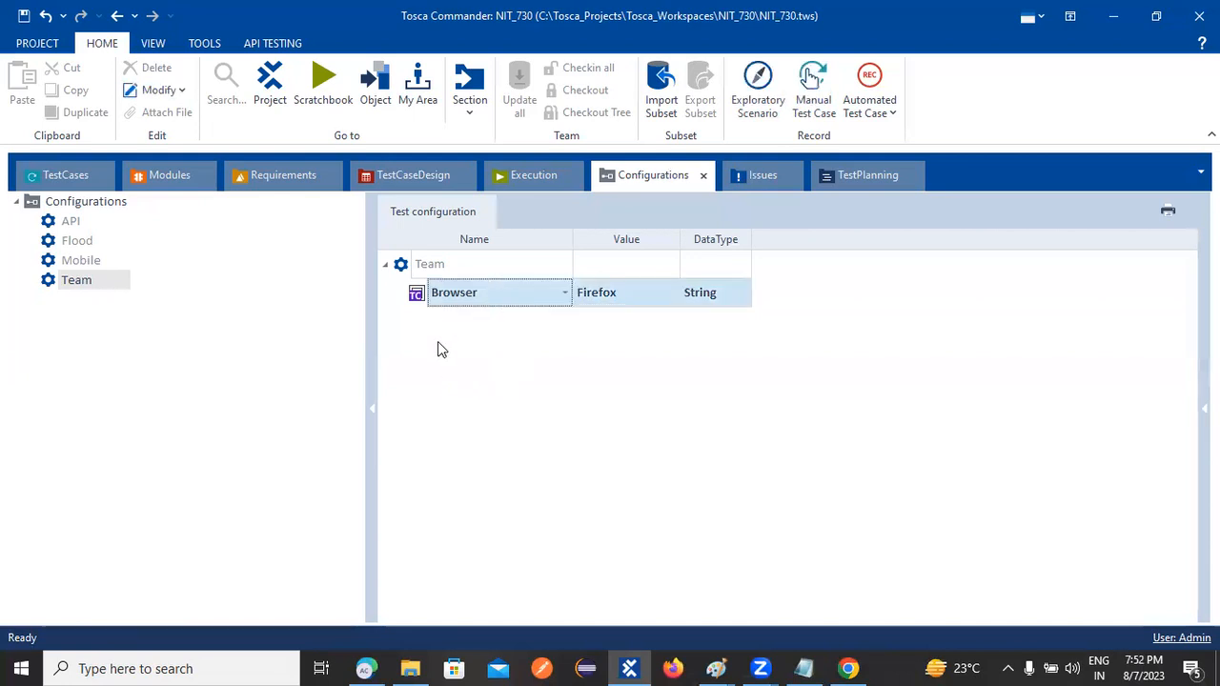
# Add a new parameter named URL to the Team configuration, then switch to Chrome
pyautogui.rightClick(401, 266)
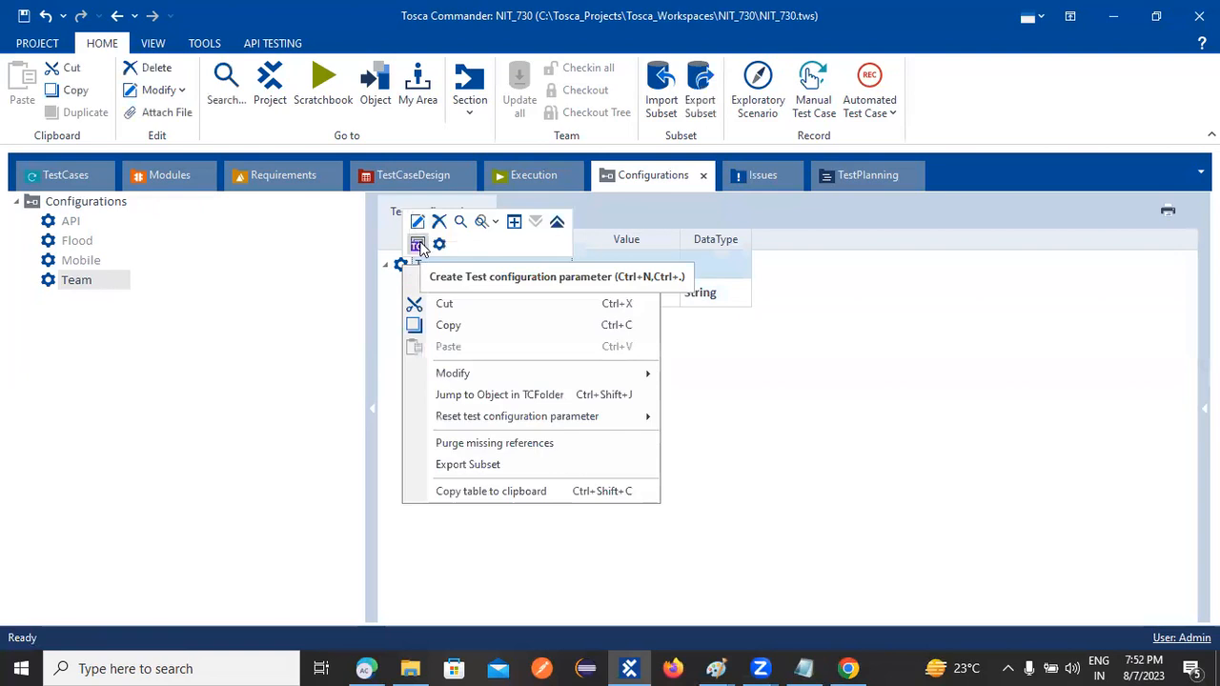
pyautogui.click(420, 246)
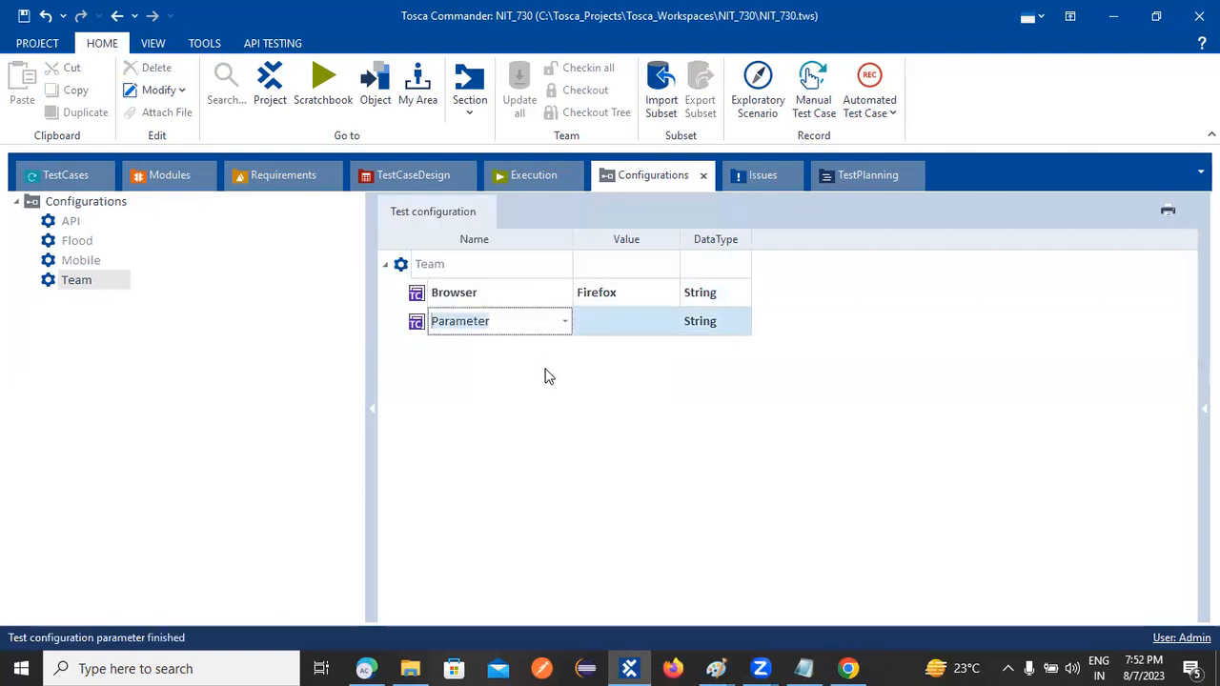
pyautogui.write('Us')
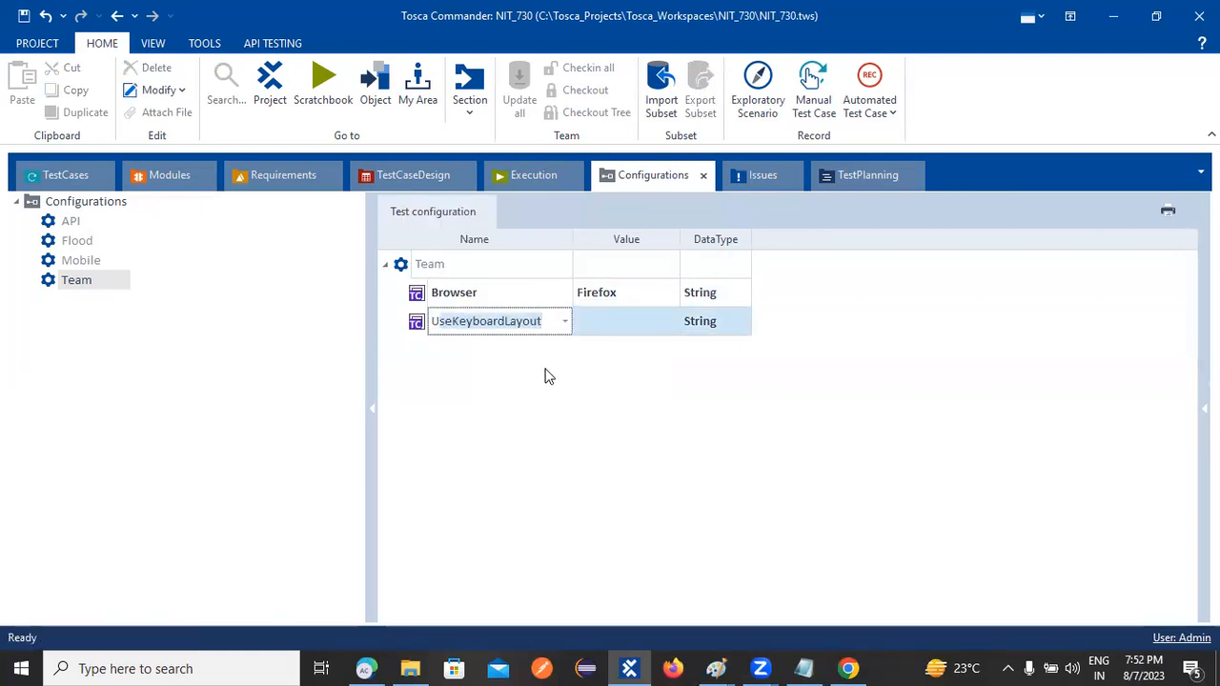
pyautogui.write('RL')
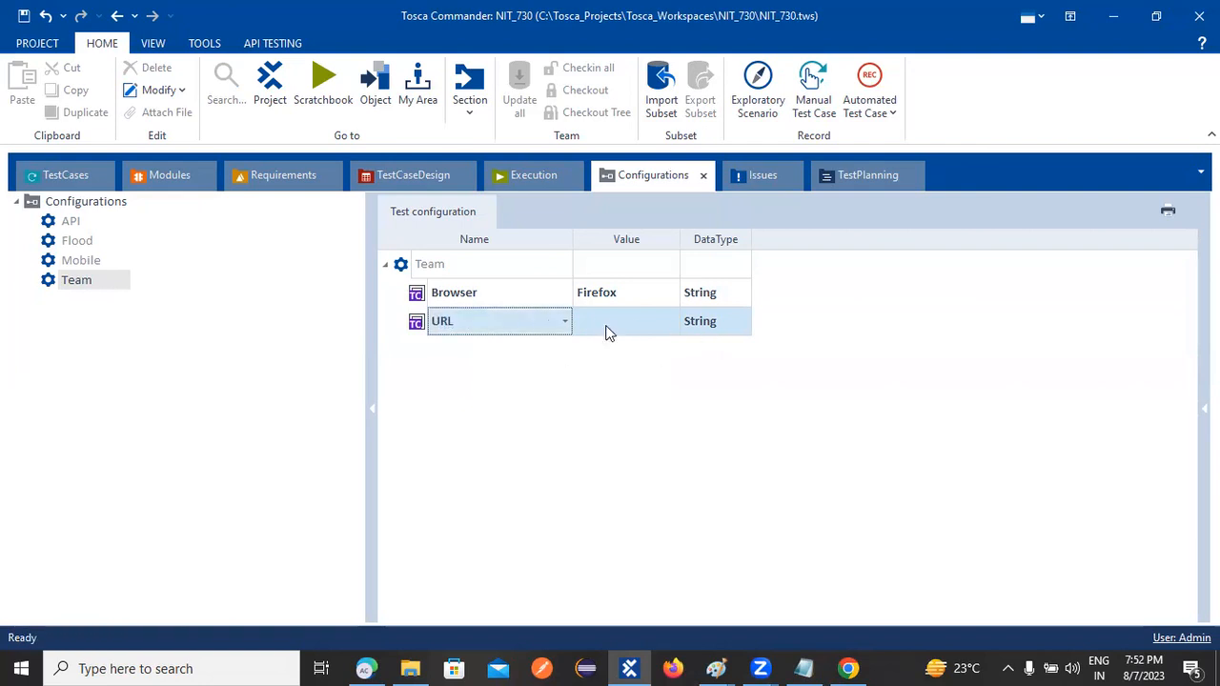
pyautogui.click(611, 320)
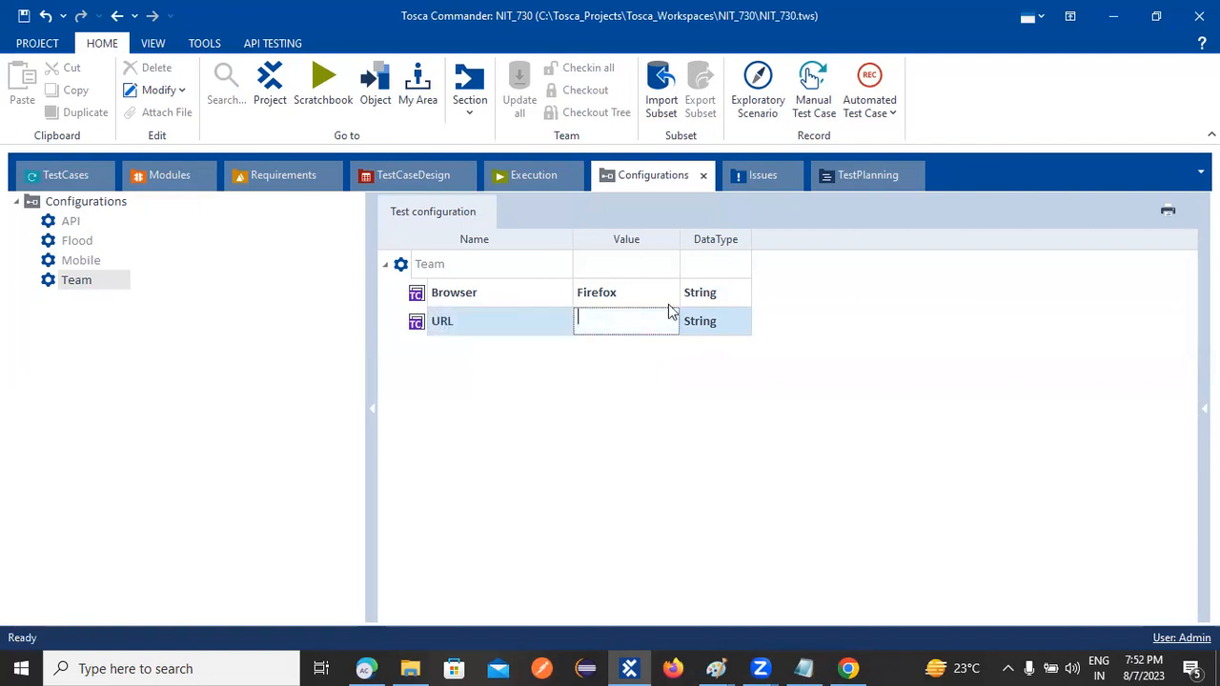
pyautogui.click(848, 668)
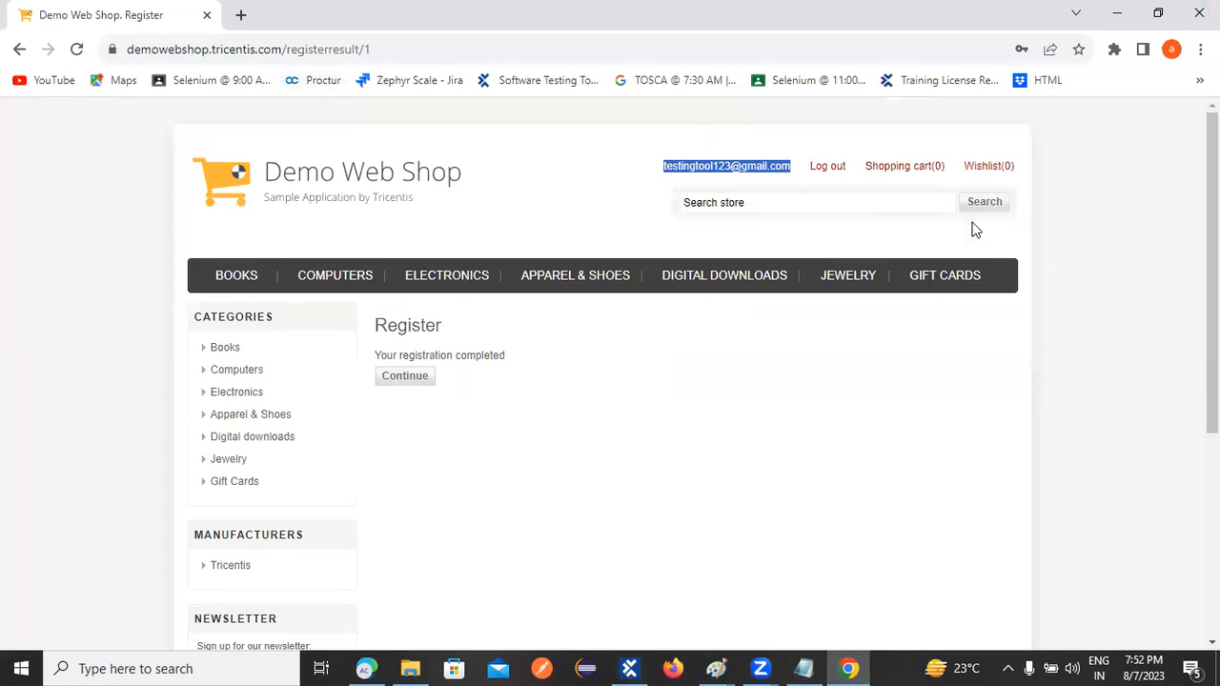
pyautogui.click(828, 168)
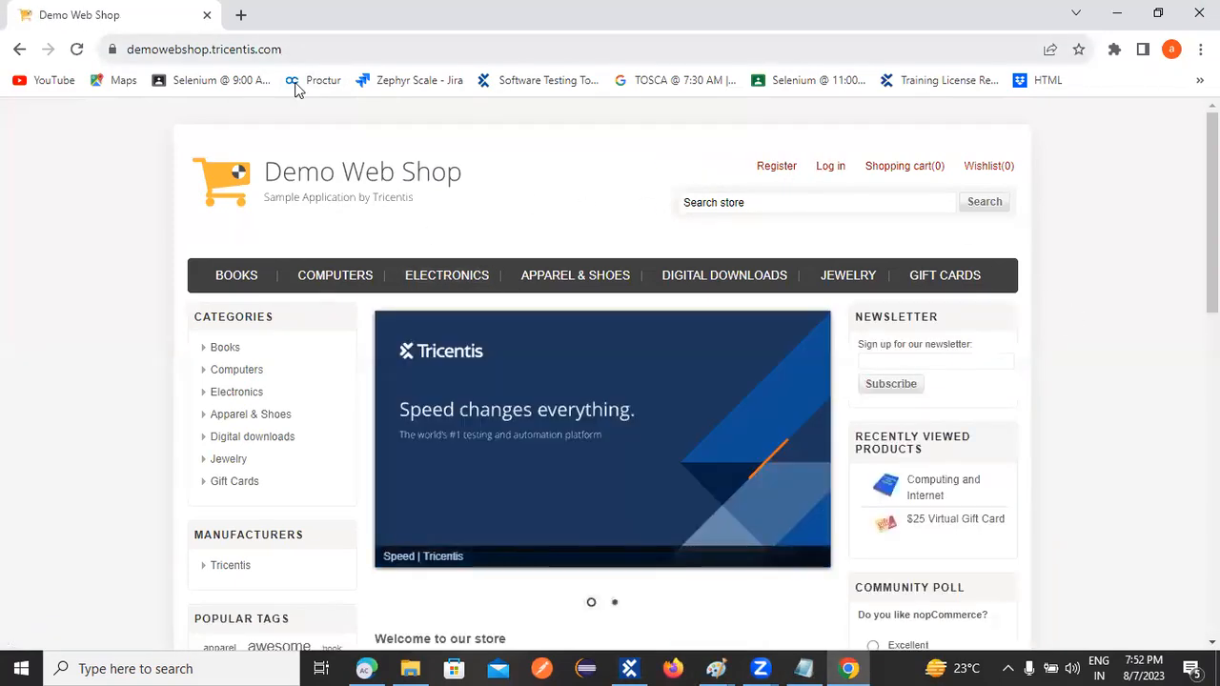
pyautogui.moveTo(291, 50); pyautogui.dragTo(72, 36)
pyautogui.hotkey('ctrl', 'c')
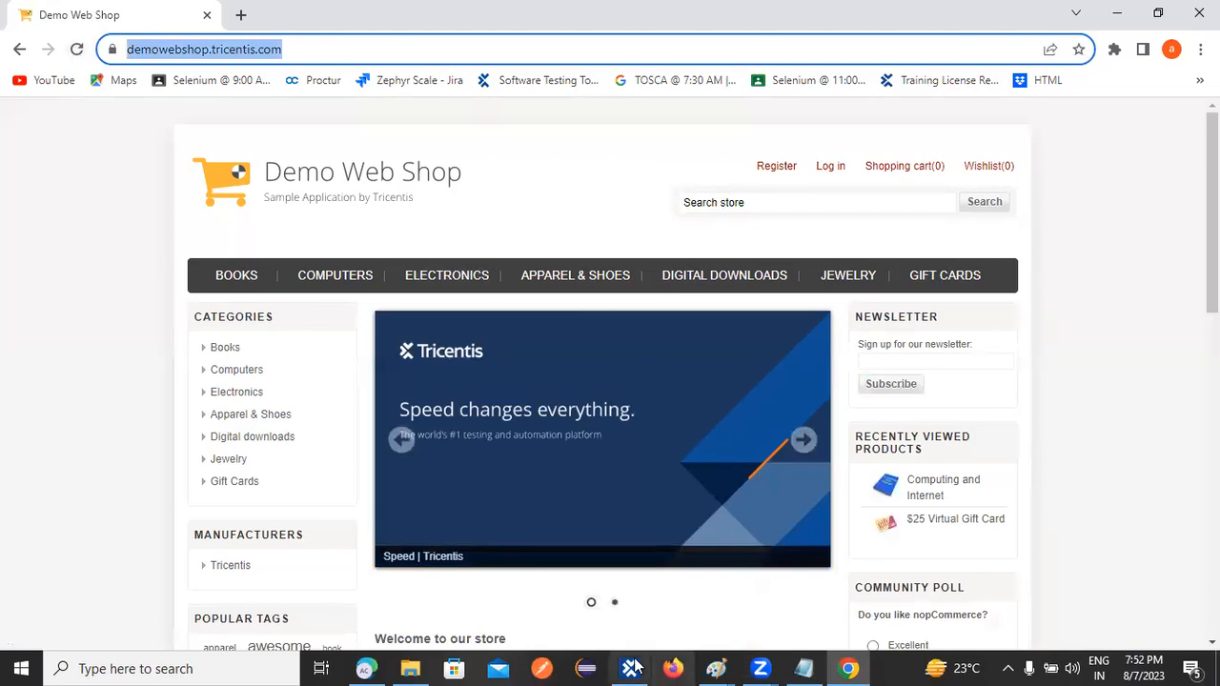
pyautogui.hotkey('alt', 'Tab')
pyautogui.click(601, 322)
pyautogui.hotkey('ctrl', 'v')
pyautogui.click(511, 374)
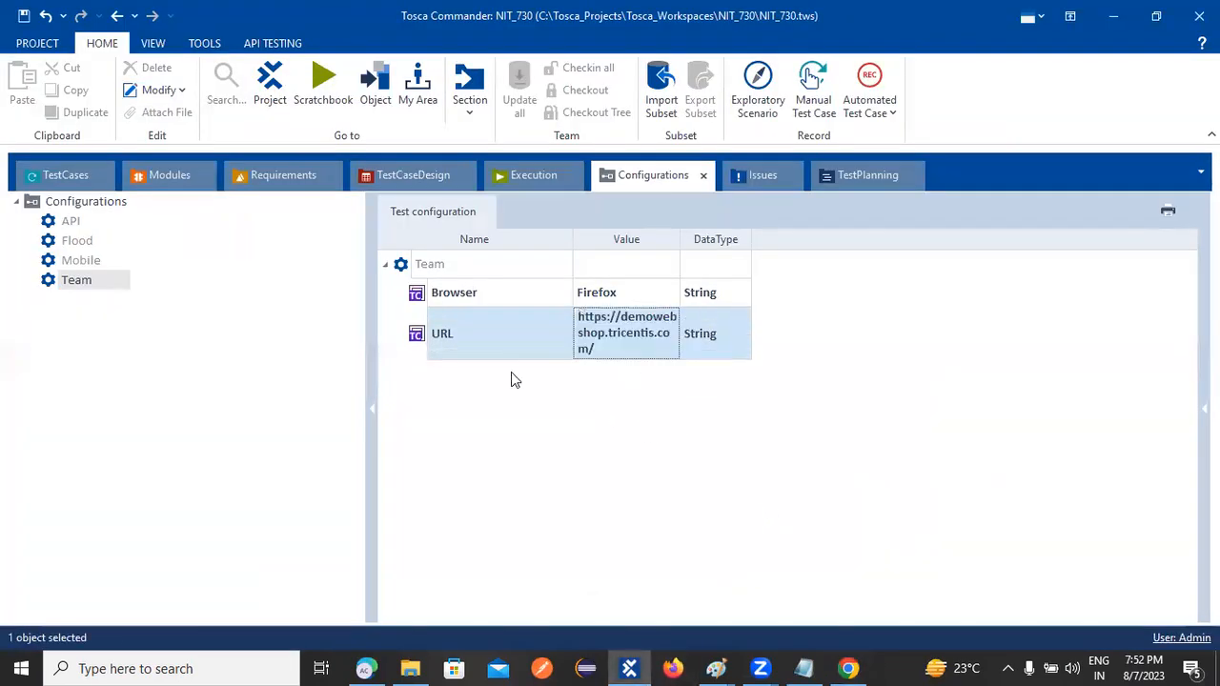
# Remove the trailing slash from the URL value and widen the Value column
pyautogui.click(608, 345)
pyautogui.press('BackSpace')
pyautogui.moveTo(678, 238); pyautogui.dragTo(798, 238)
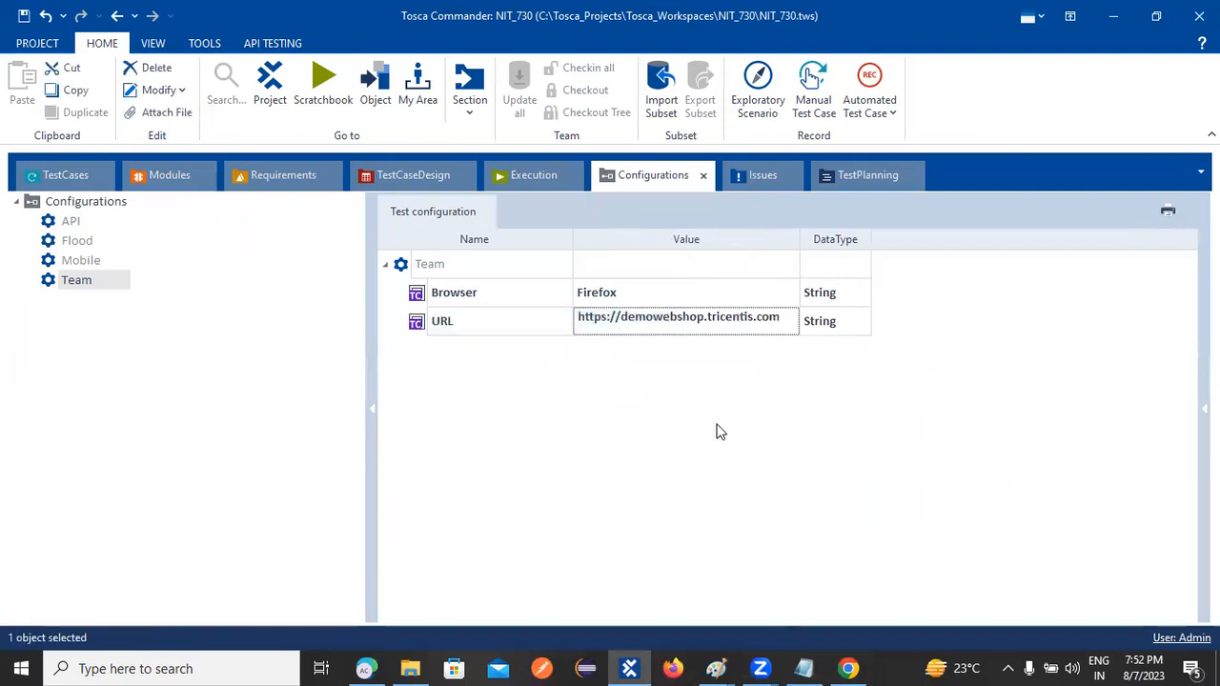
# Add two new String parameters, Uname and Pass, to the Team configuration
pyautogui.rightClick(422, 271)
pyautogui.click(431, 242)
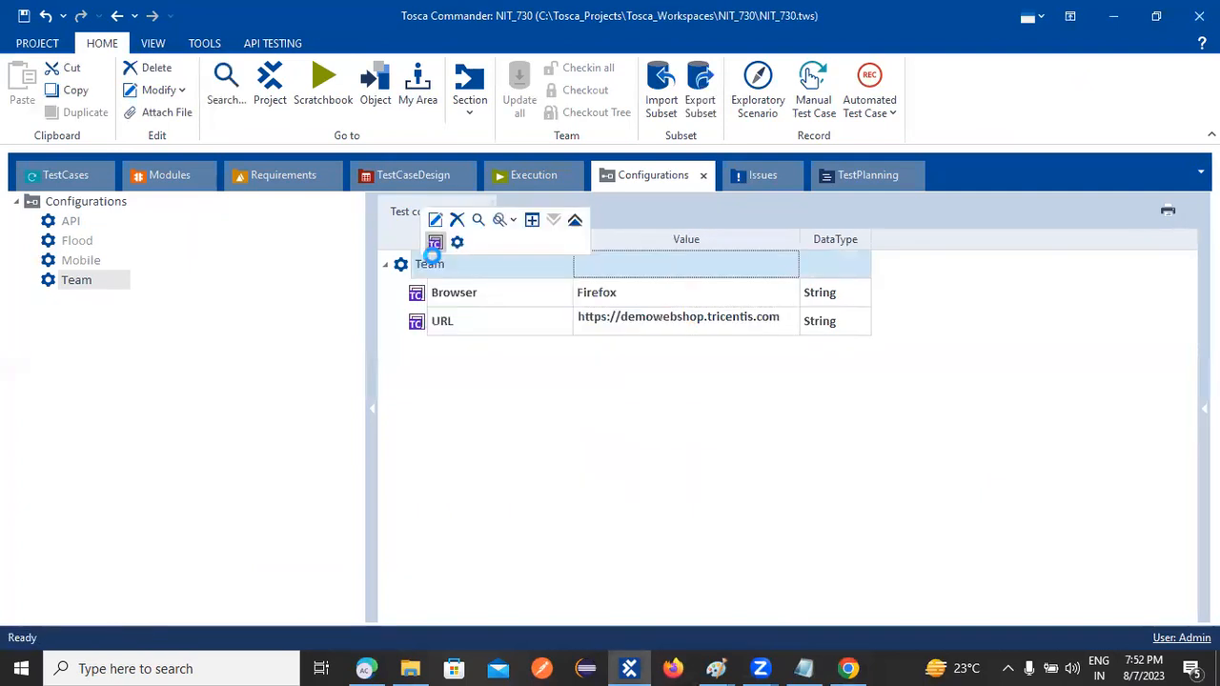
pyautogui.write('Uname')
pyautogui.rightClick(395, 261)
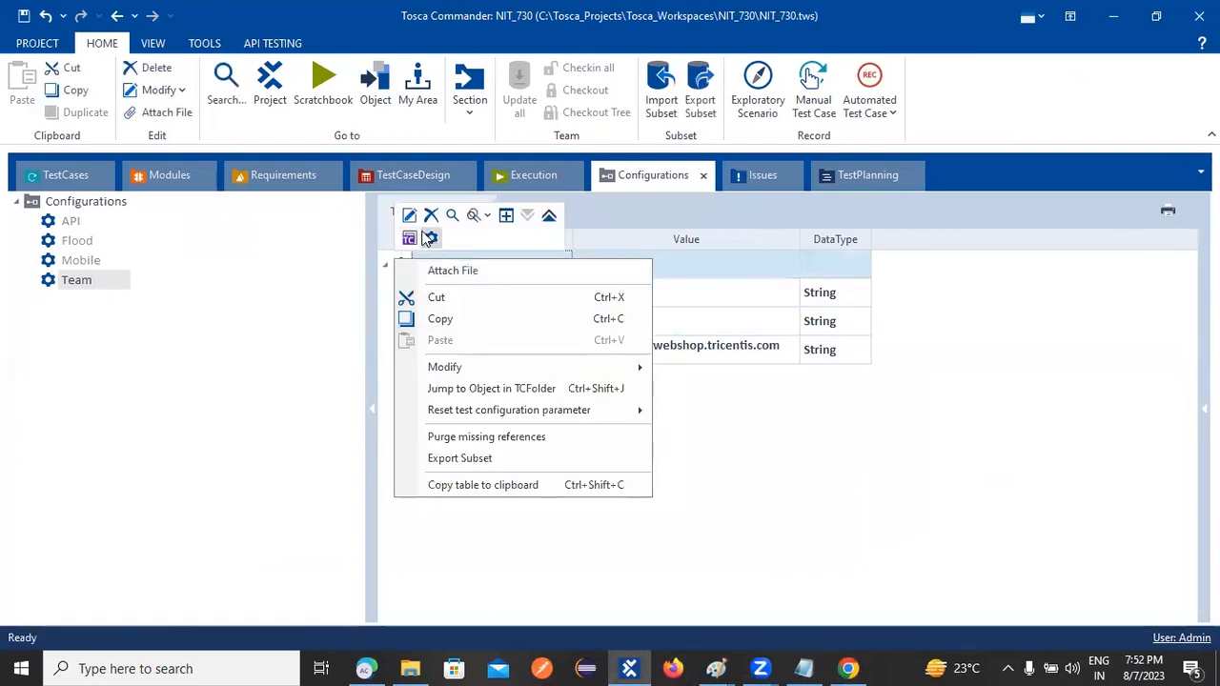
pyautogui.click(429, 238)
pyautogui.write('Password')
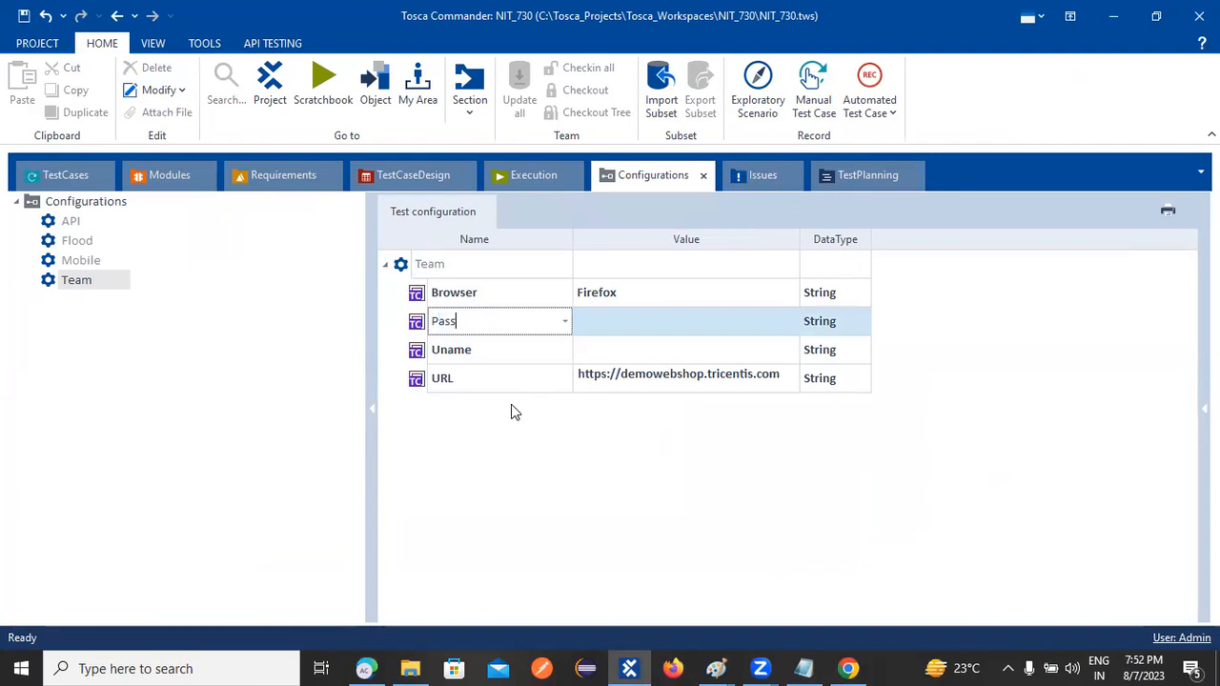
pyautogui.press('Return')
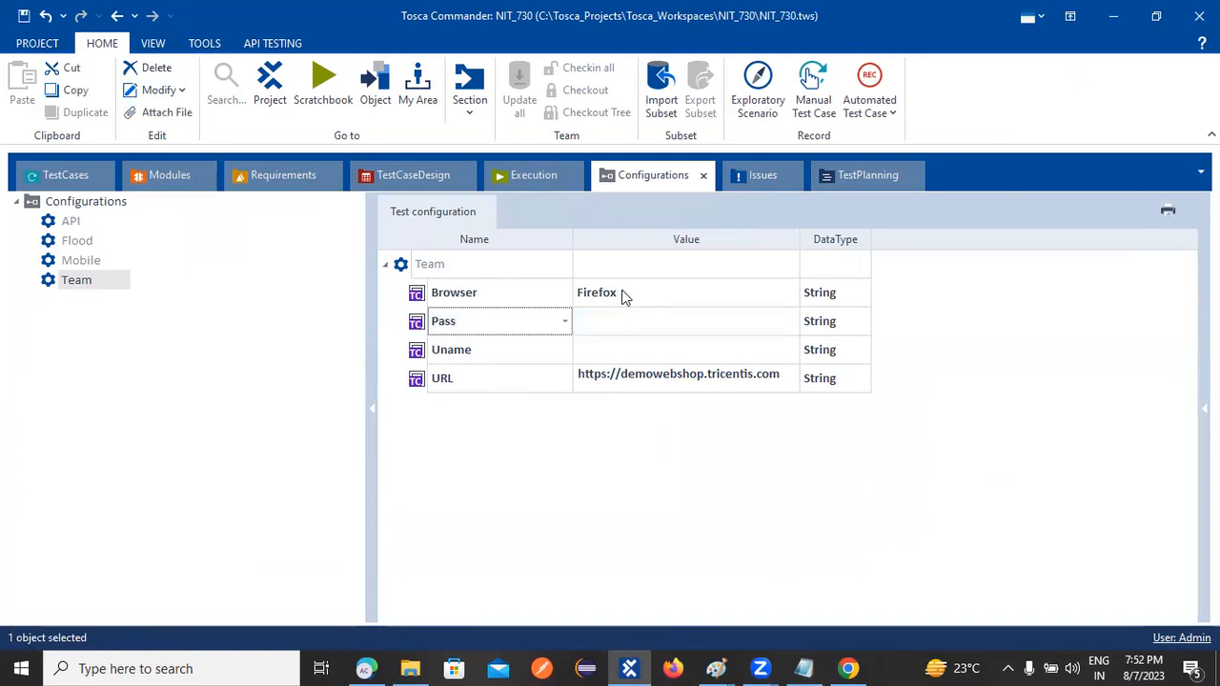
pyautogui.click(617, 350)
pyautogui.click(616, 351)
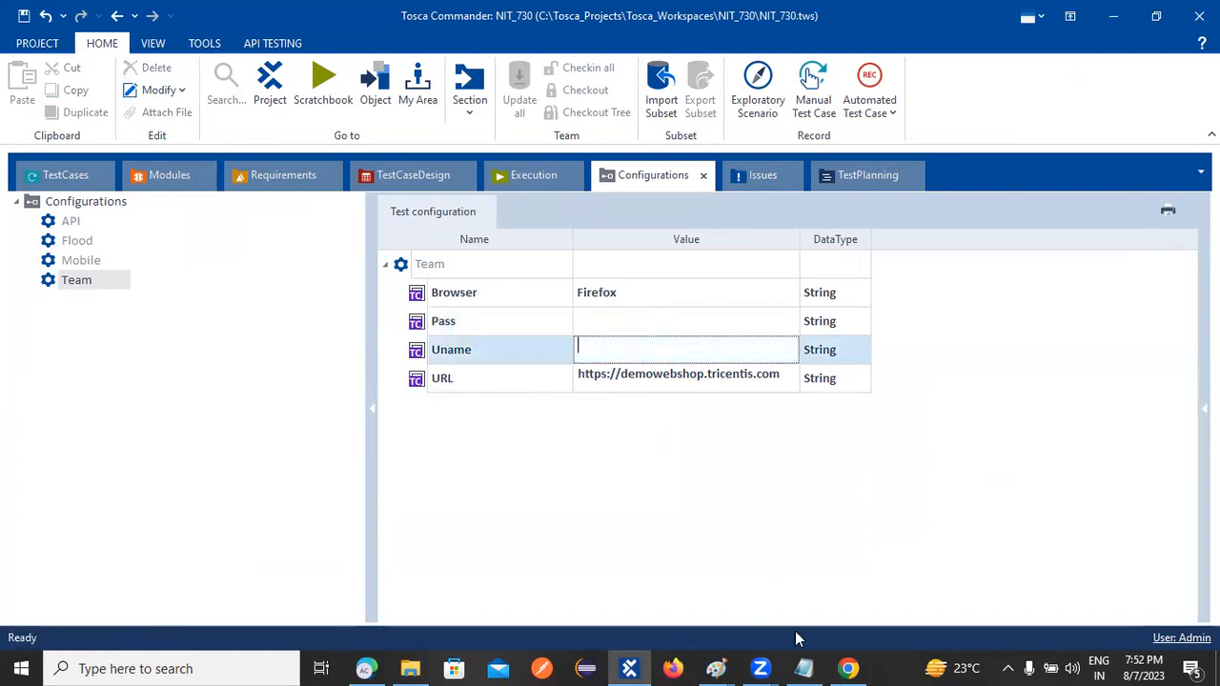
# Copy the TestCases Email value into the Team configuration's Uname parameter
pyautogui.click(60, 183)
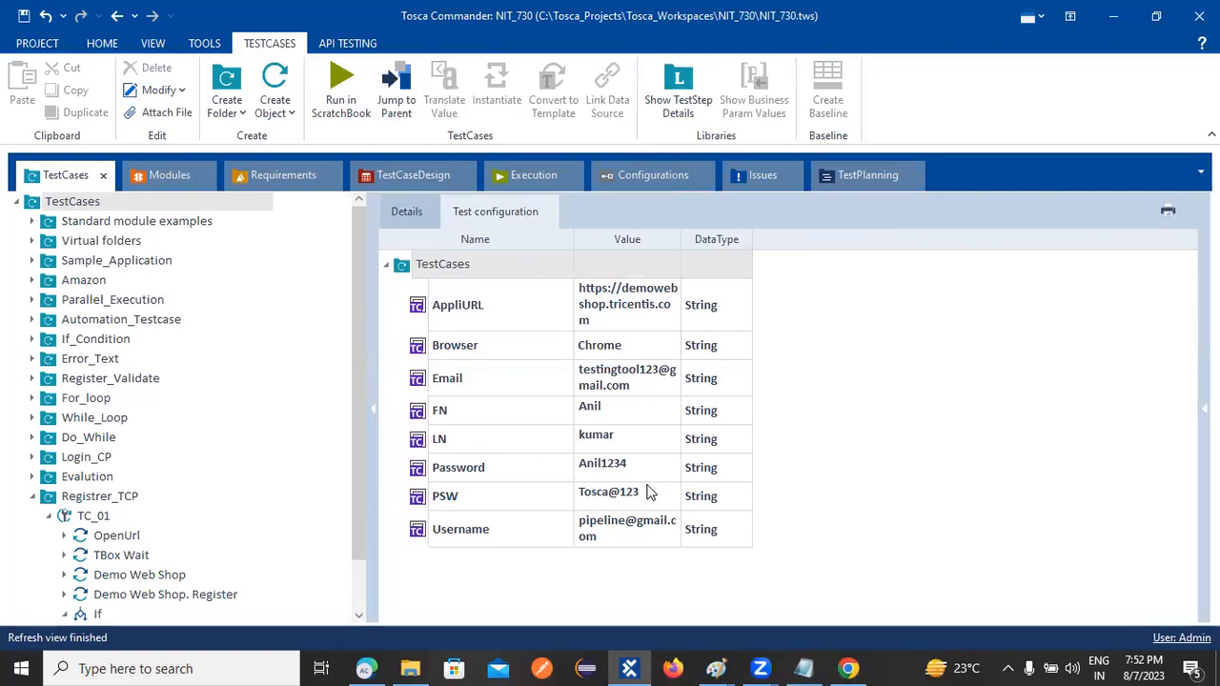
pyautogui.click(593, 382)
pyautogui.click(636, 385)
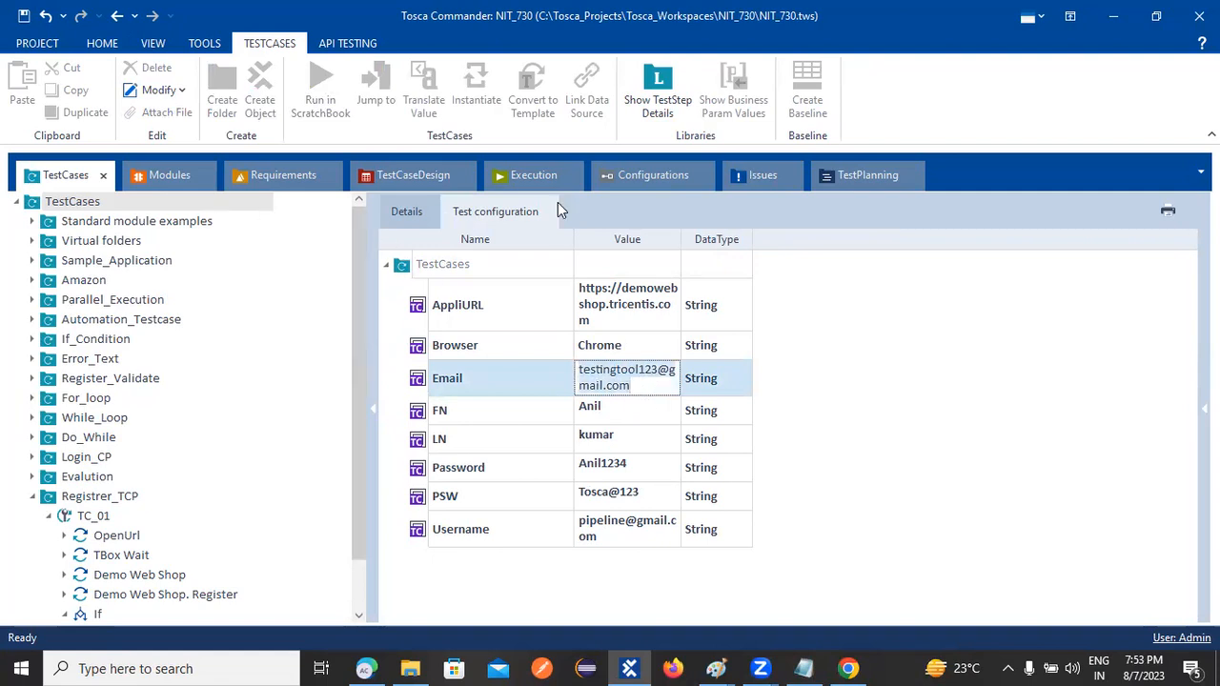
pyautogui.click(667, 176)
pyautogui.click(603, 320)
pyautogui.click(606, 351)
pyautogui.click(612, 351)
pyautogui.hotkey('ctrl', 'v')
pyautogui.click(686, 492)
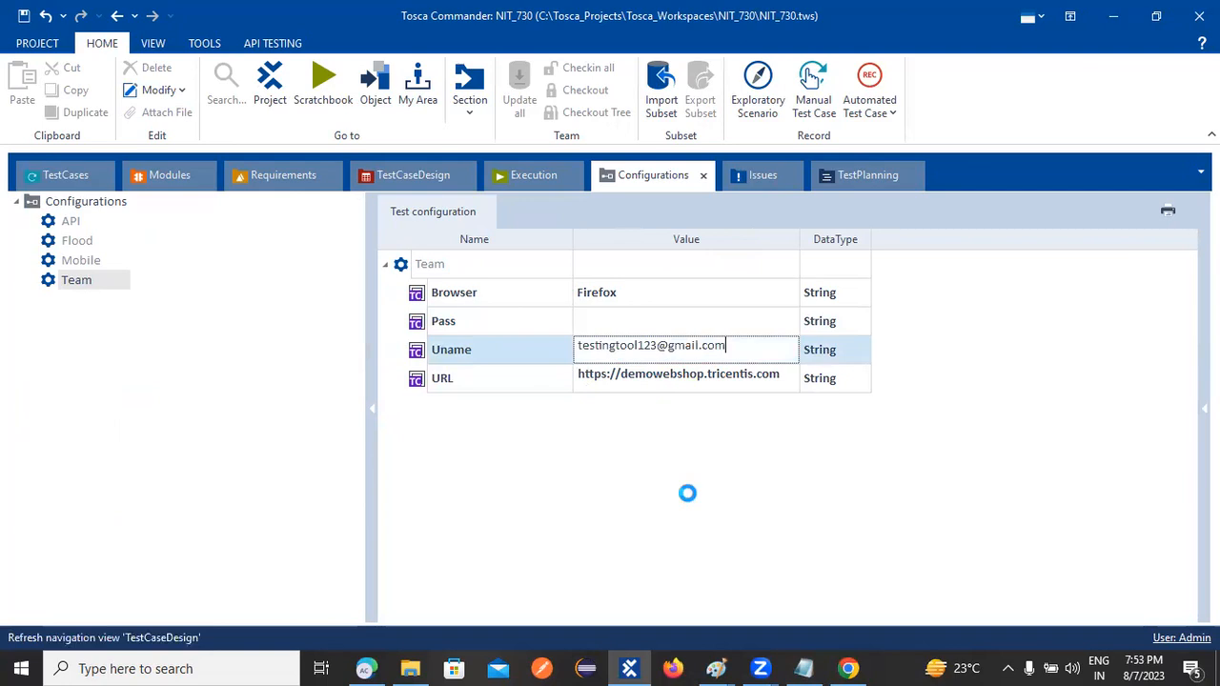
# Copy the TestCases PSW value into Team's Pass parameter and compare both configurations
pyautogui.click(80, 179)
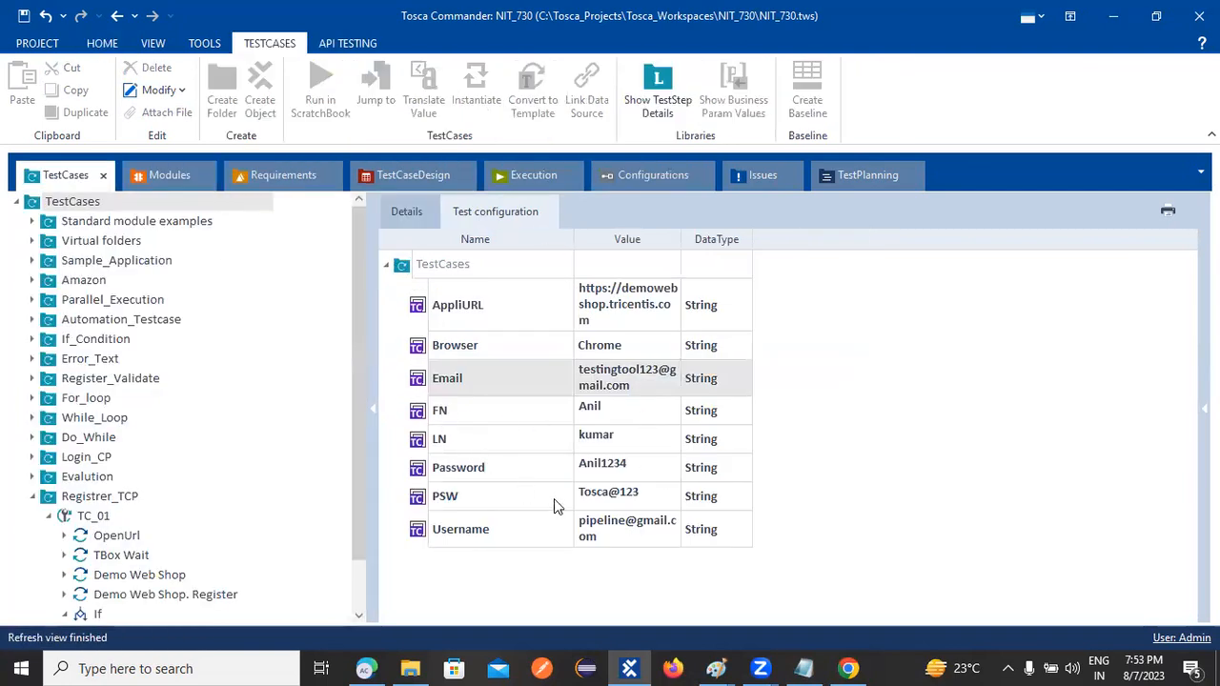
pyautogui.click(652, 468)
pyautogui.click(654, 497)
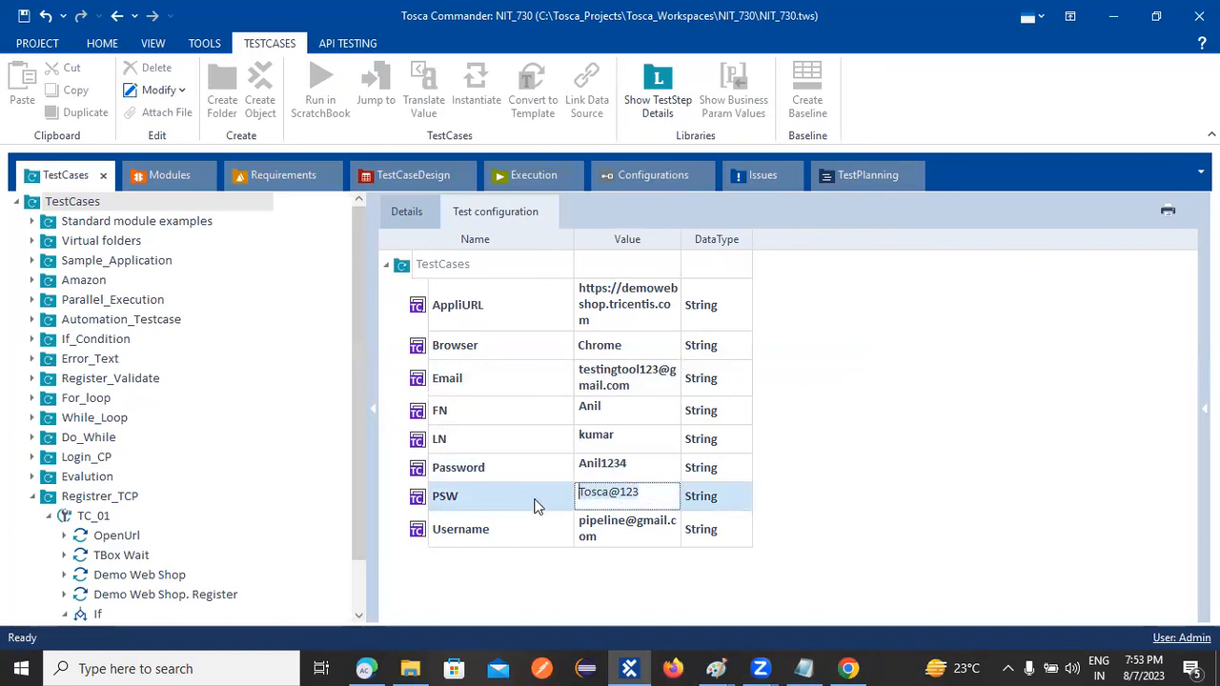
pyautogui.click(631, 175)
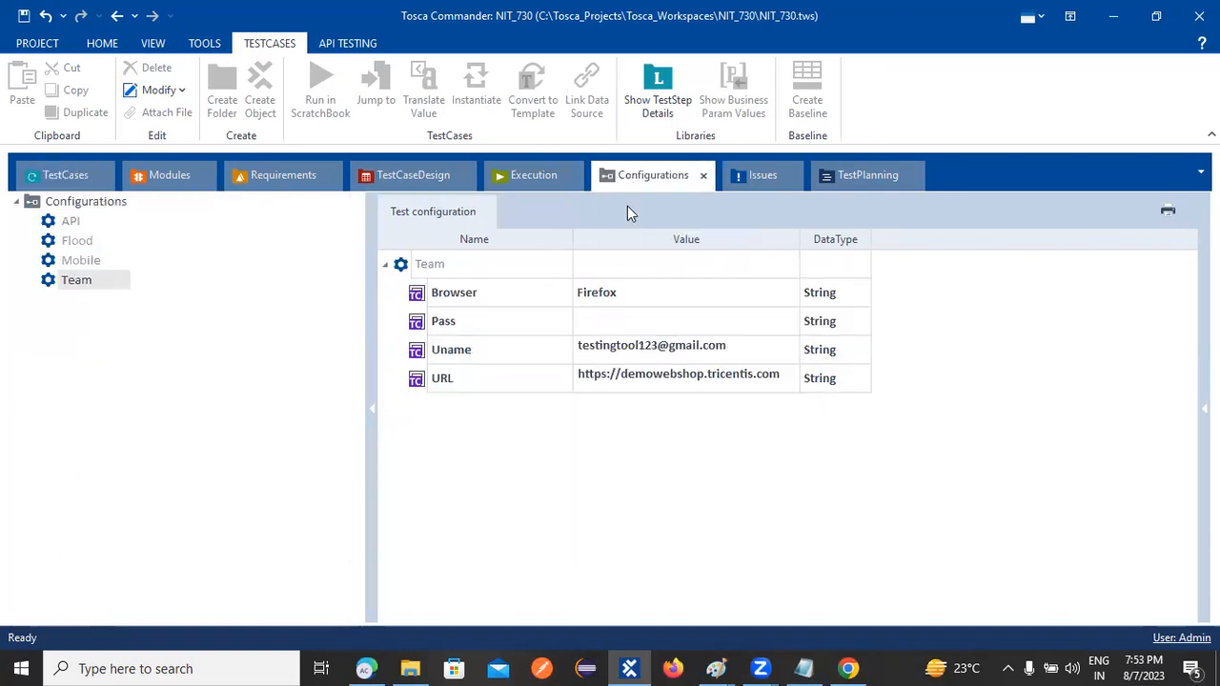
pyautogui.click(627, 321)
pyautogui.click(627, 321)
pyautogui.write('Tosca@123')
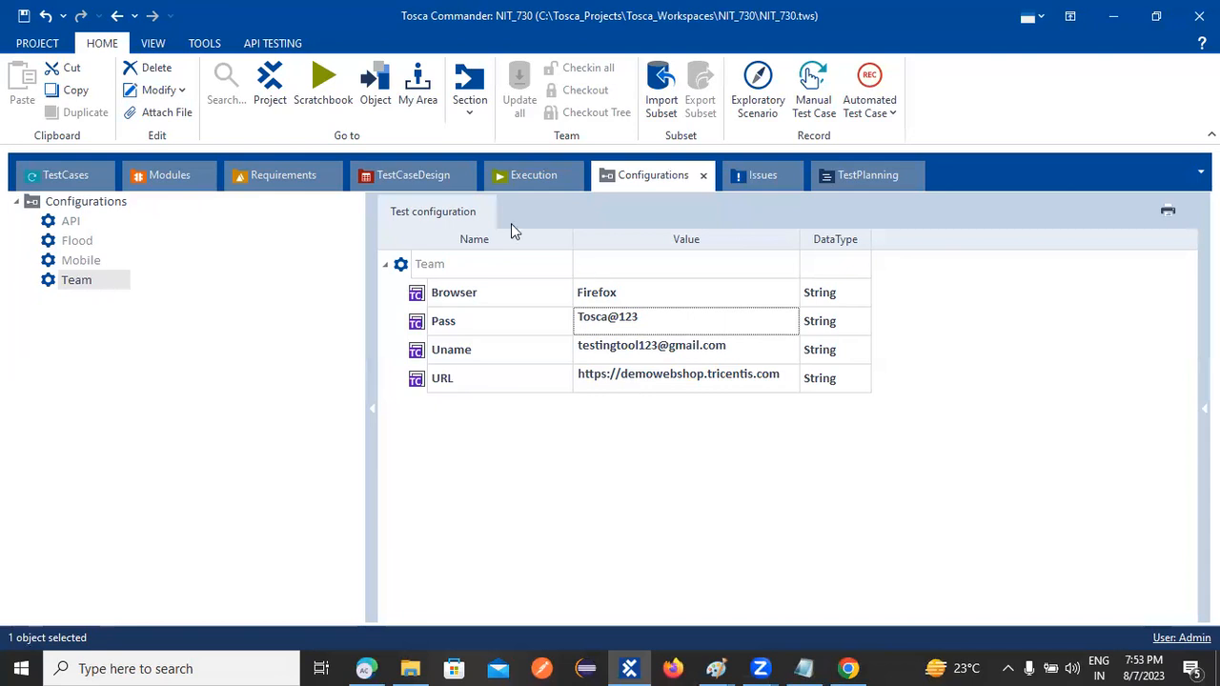
pyautogui.click(91, 178)
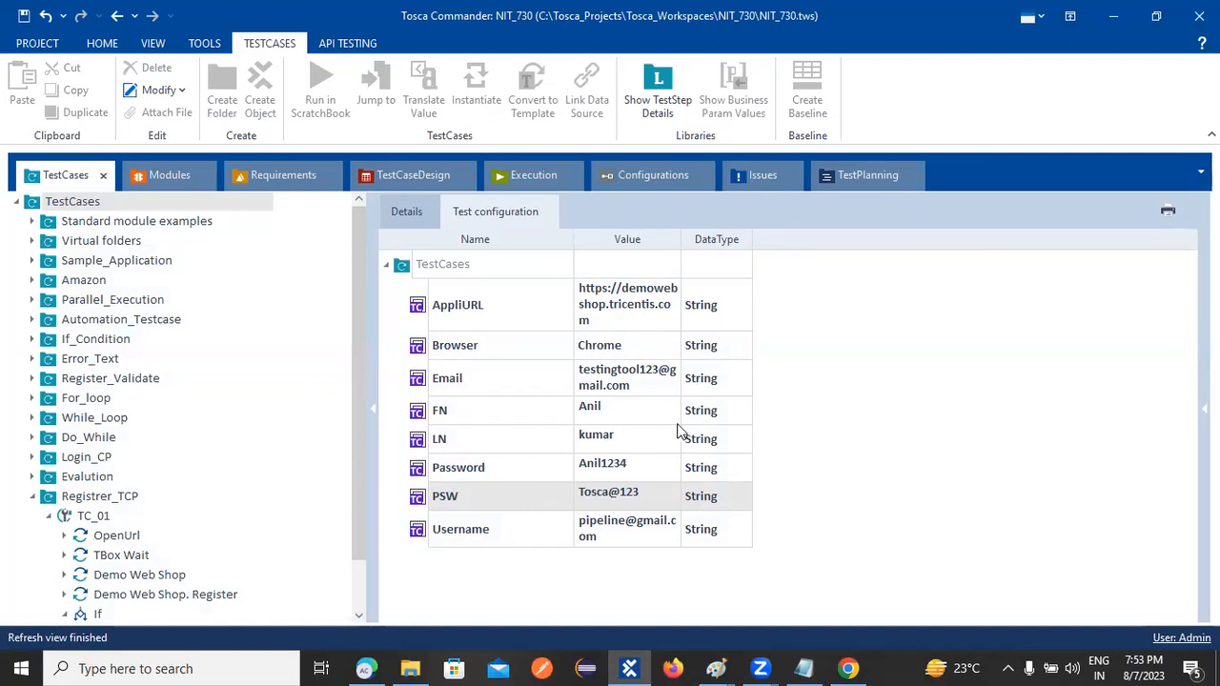
pyautogui.click(643, 175)
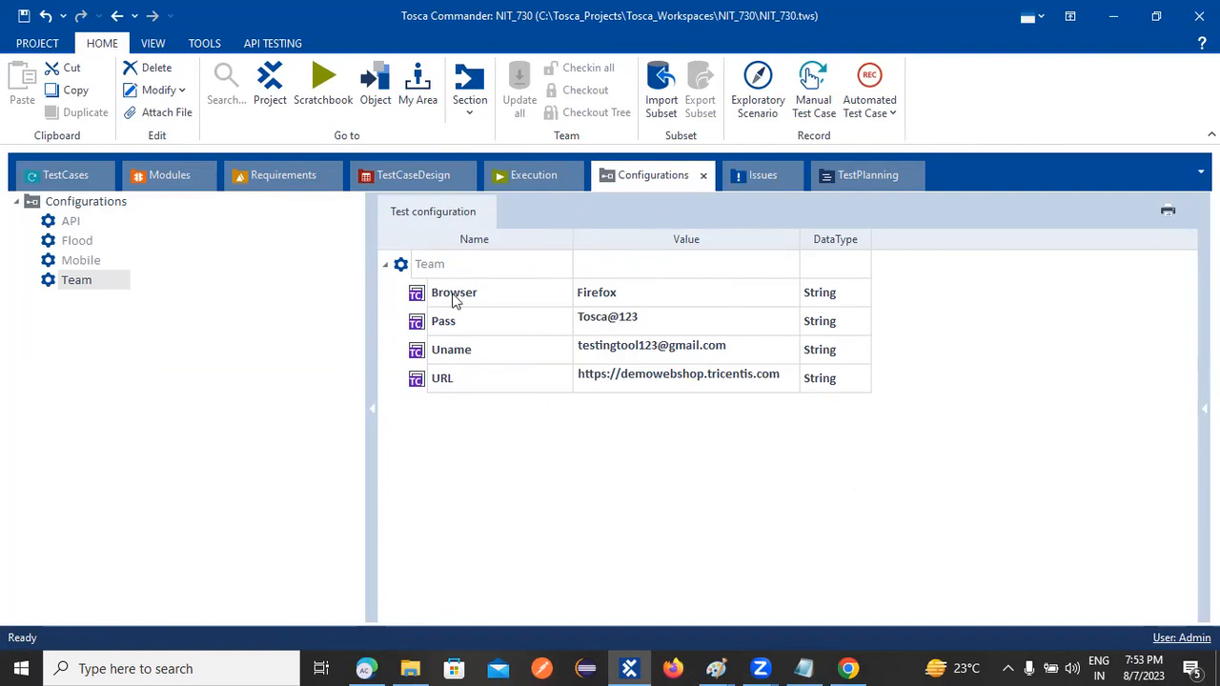
# In the TestCases folder's configuration, clear and replace the inherited Pass value
pyautogui.click(387, 266)
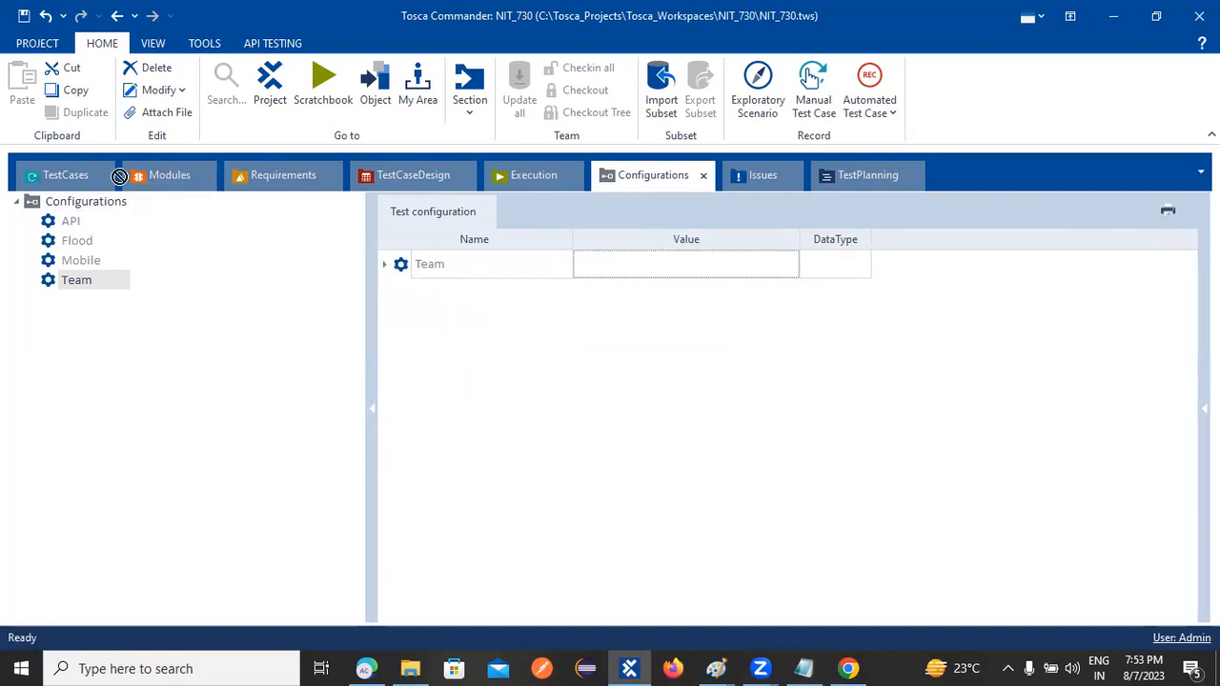
pyautogui.click(57, 174)
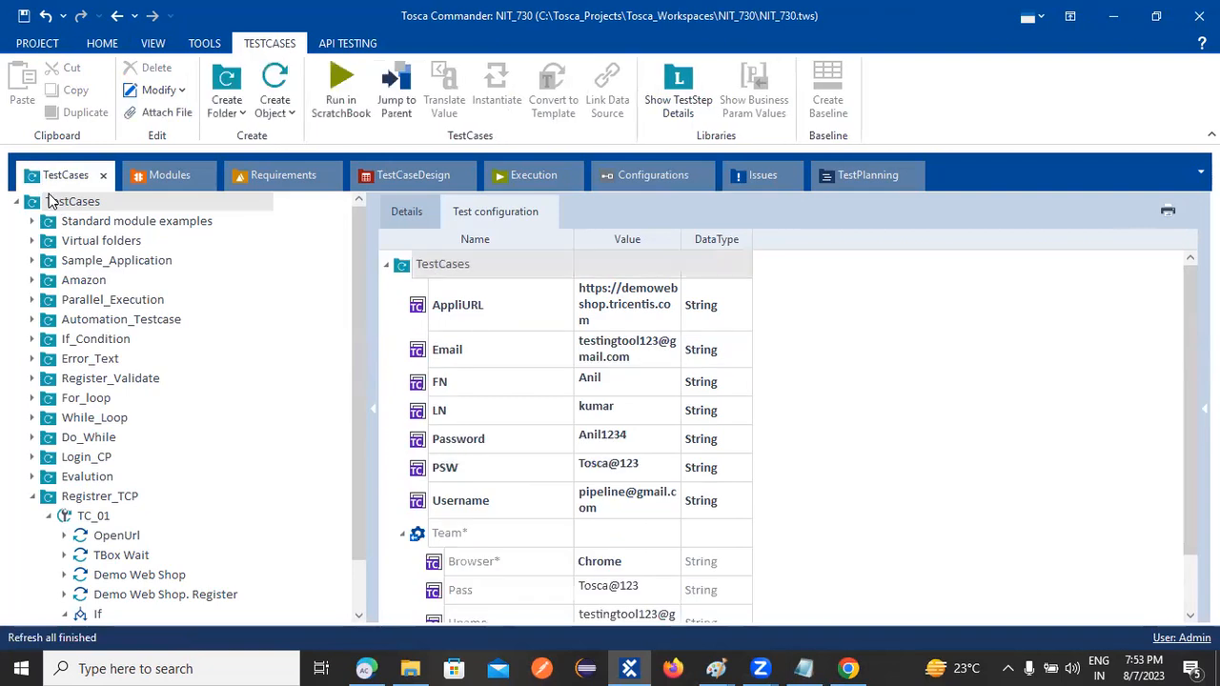
pyautogui.scroll(-2, 777, 507)
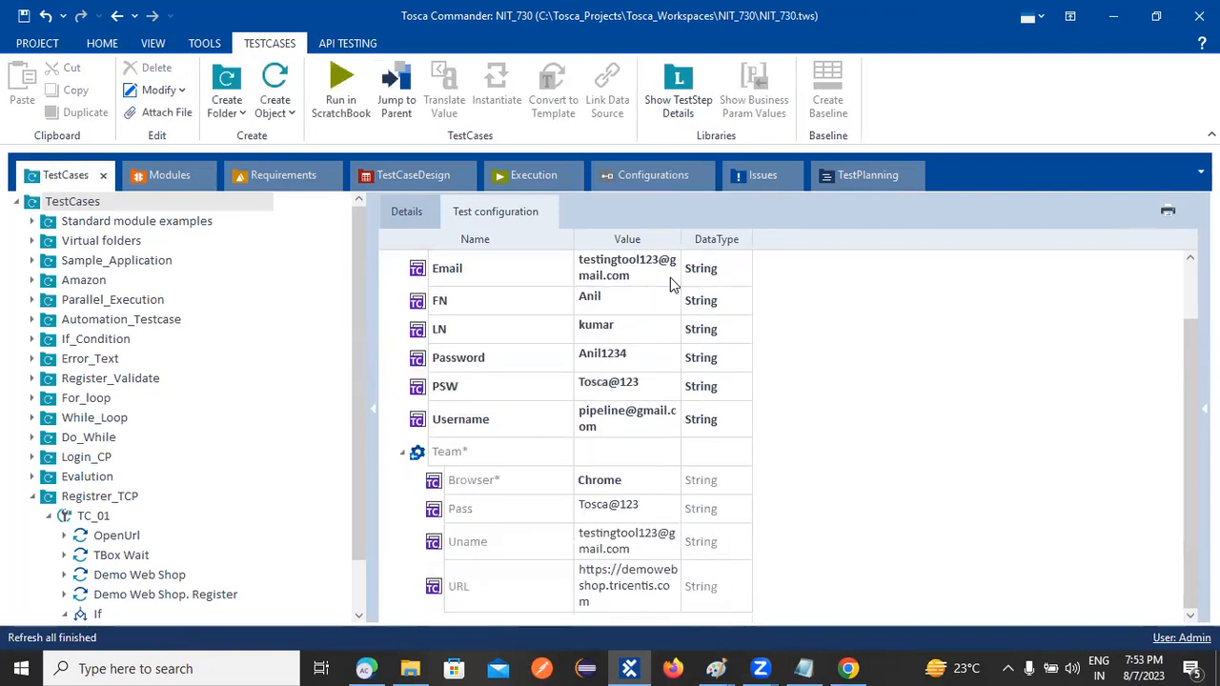
pyautogui.moveTo(832, 238); pyautogui.dragTo(833, 238)
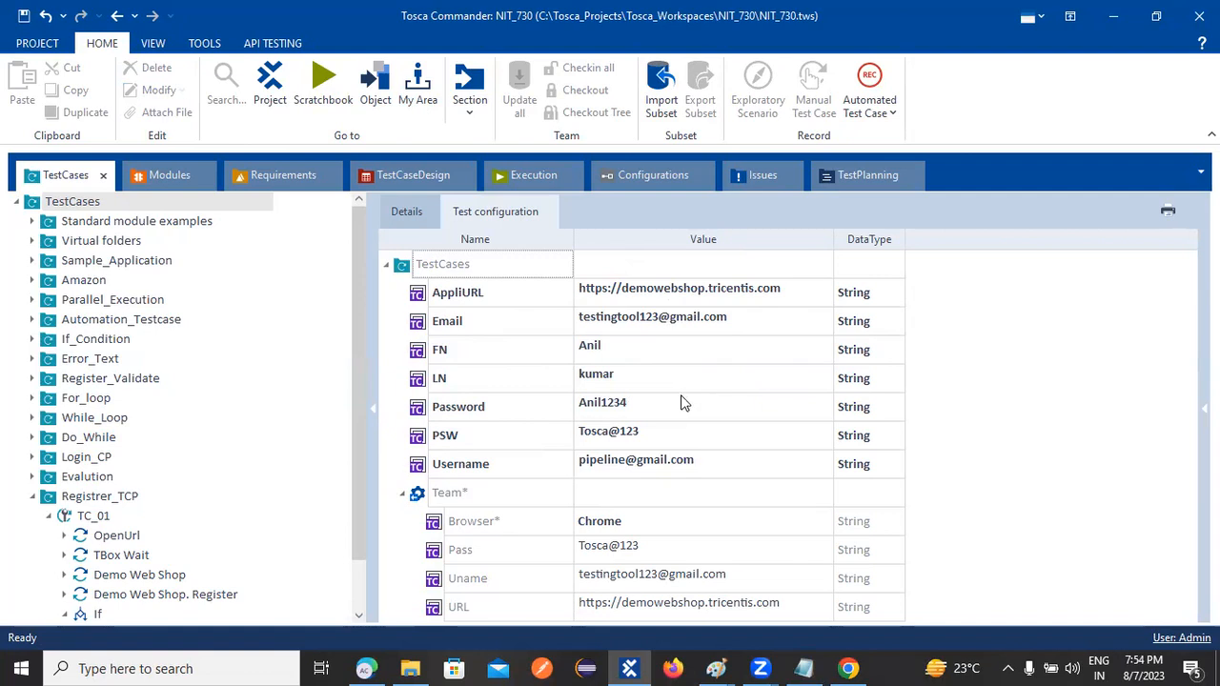
pyautogui.click(707, 555)
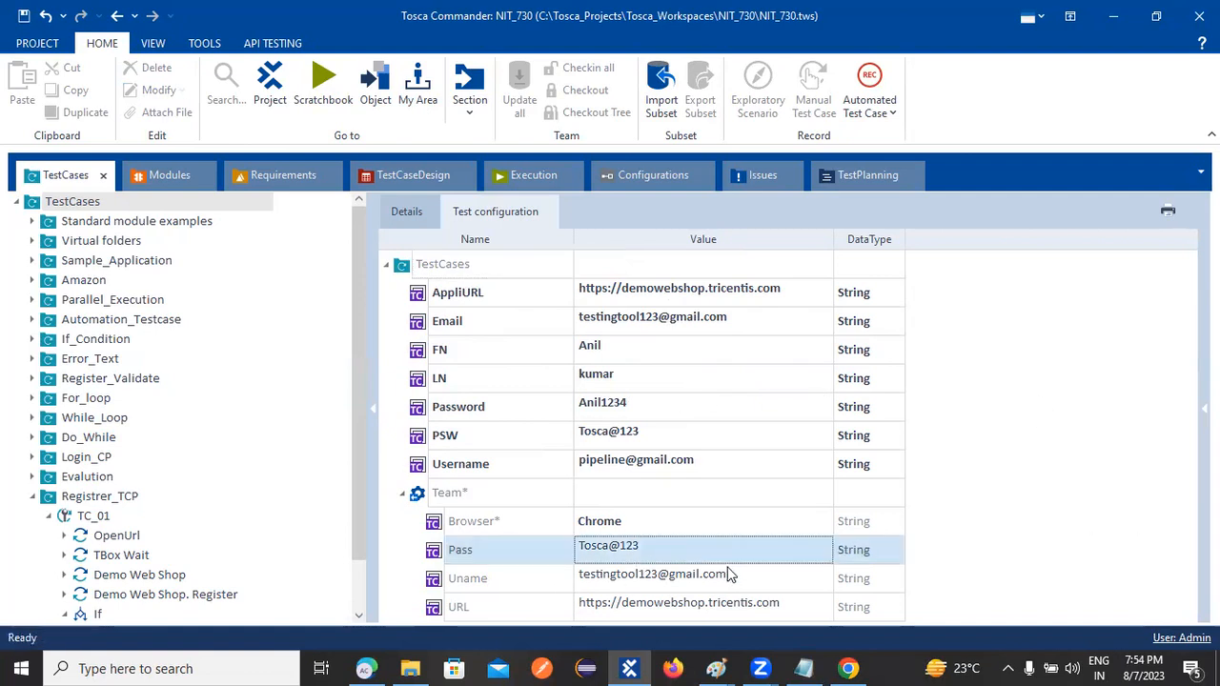
pyautogui.click(728, 574)
pyautogui.click(688, 546)
pyautogui.hotkey('ctrl', 'a')
pyautogui.hotkey('ctrl', 'c')
pyautogui.press('BackSpace')
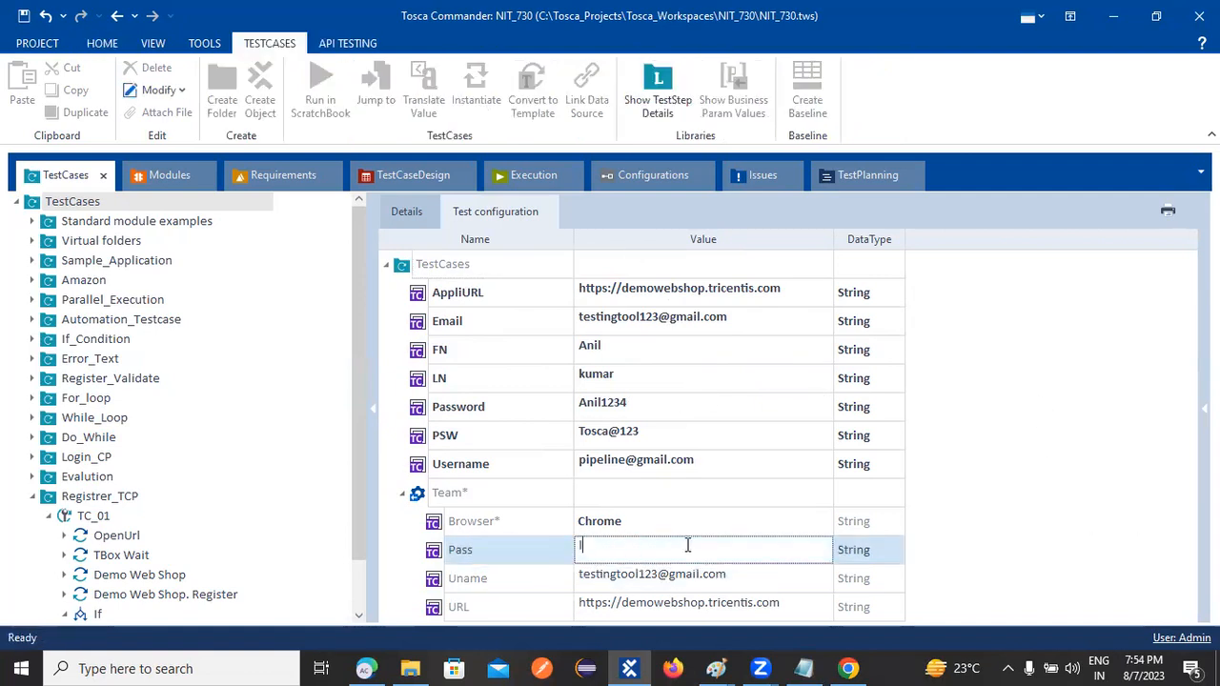
pyautogui.write('I')
pyautogui.press('Return')
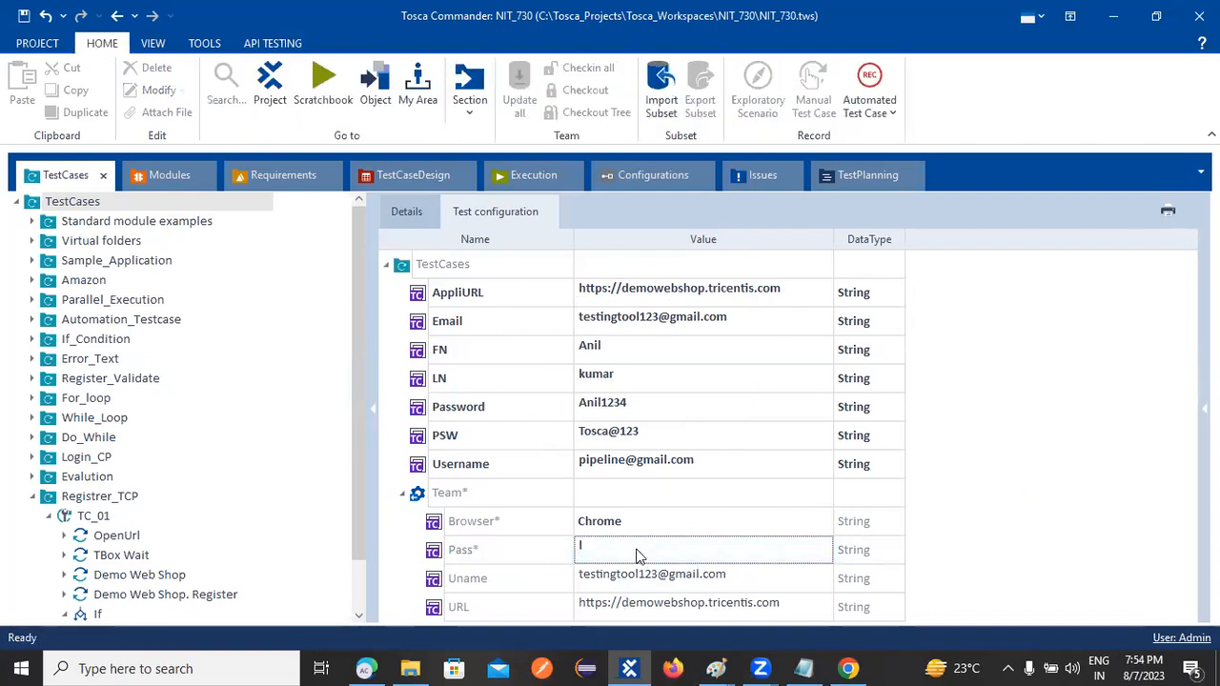
# Remove the Team configuration link from TestCases and assign Team to the folder again
pyautogui.click(633, 550)
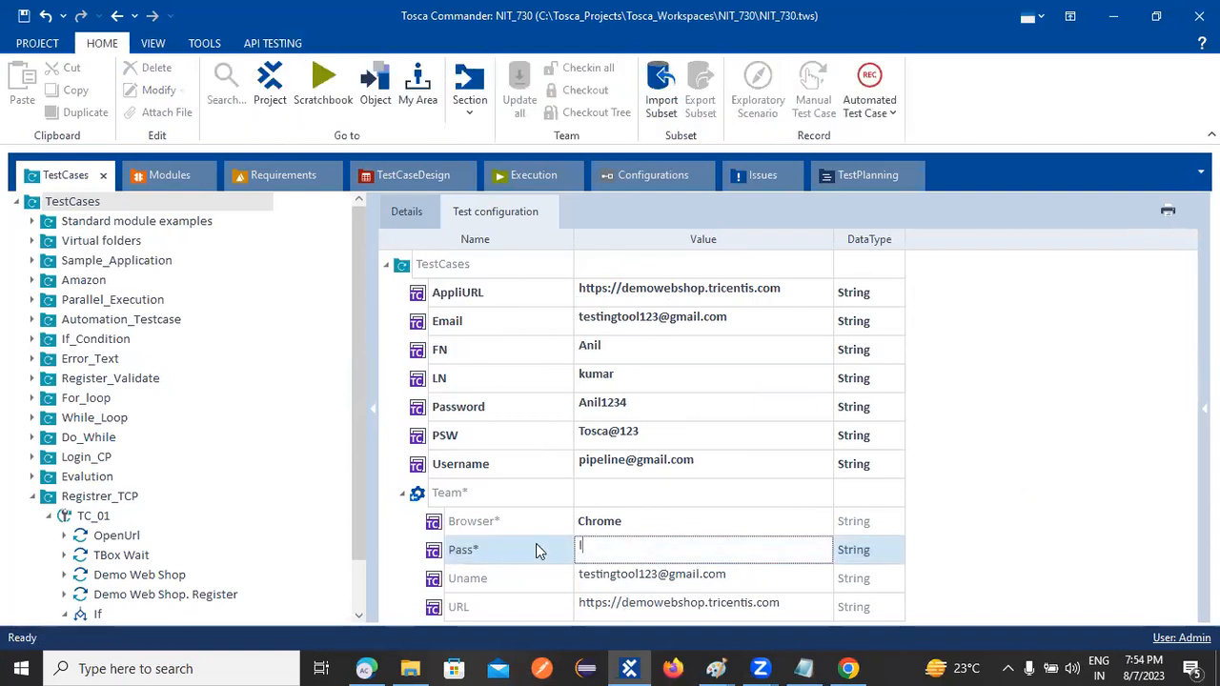
pyautogui.rightClick(417, 494)
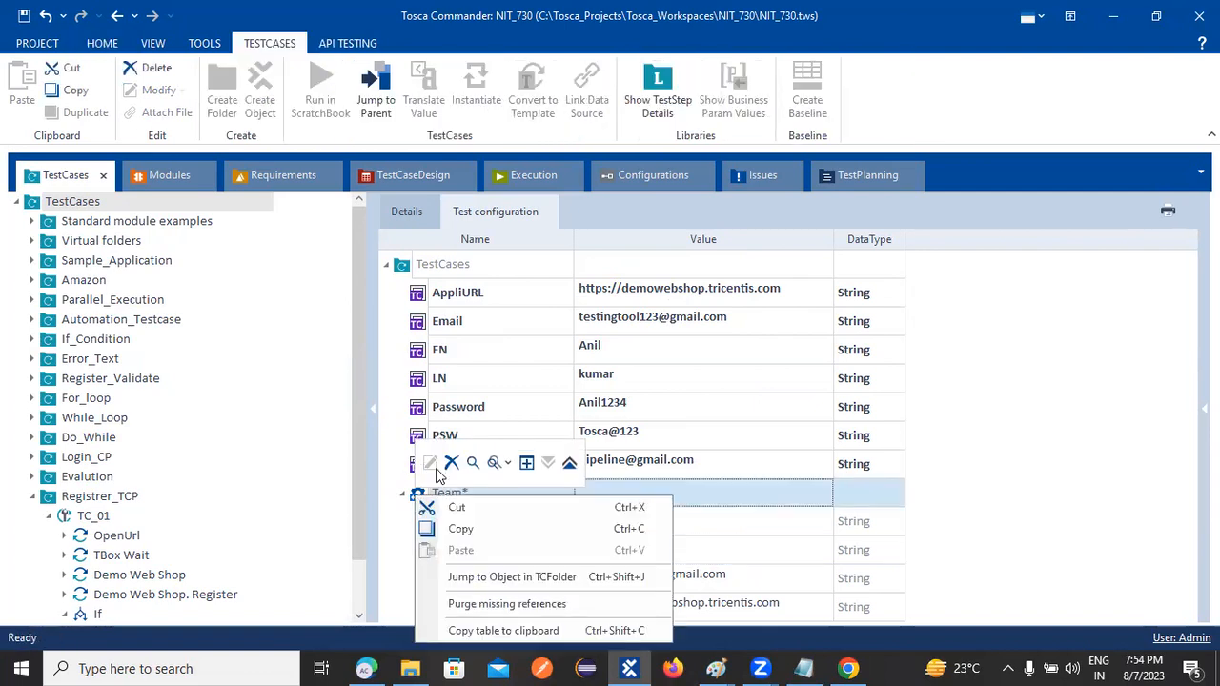
pyautogui.click(452, 463)
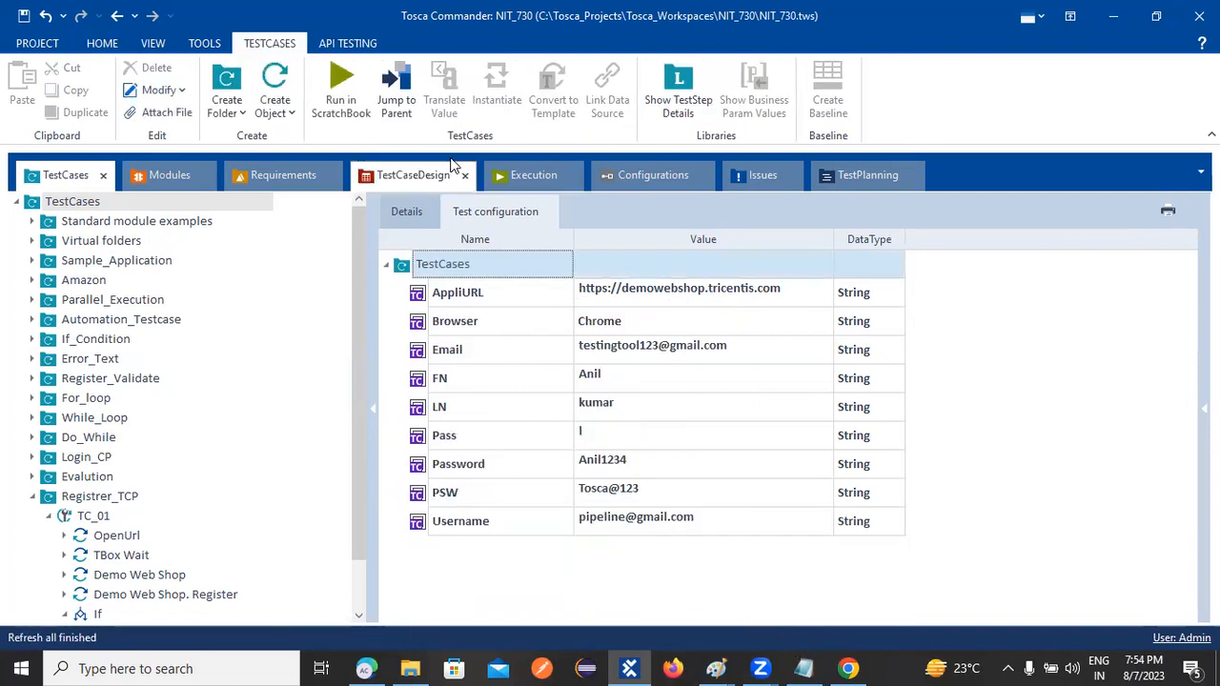
pyautogui.click(660, 179)
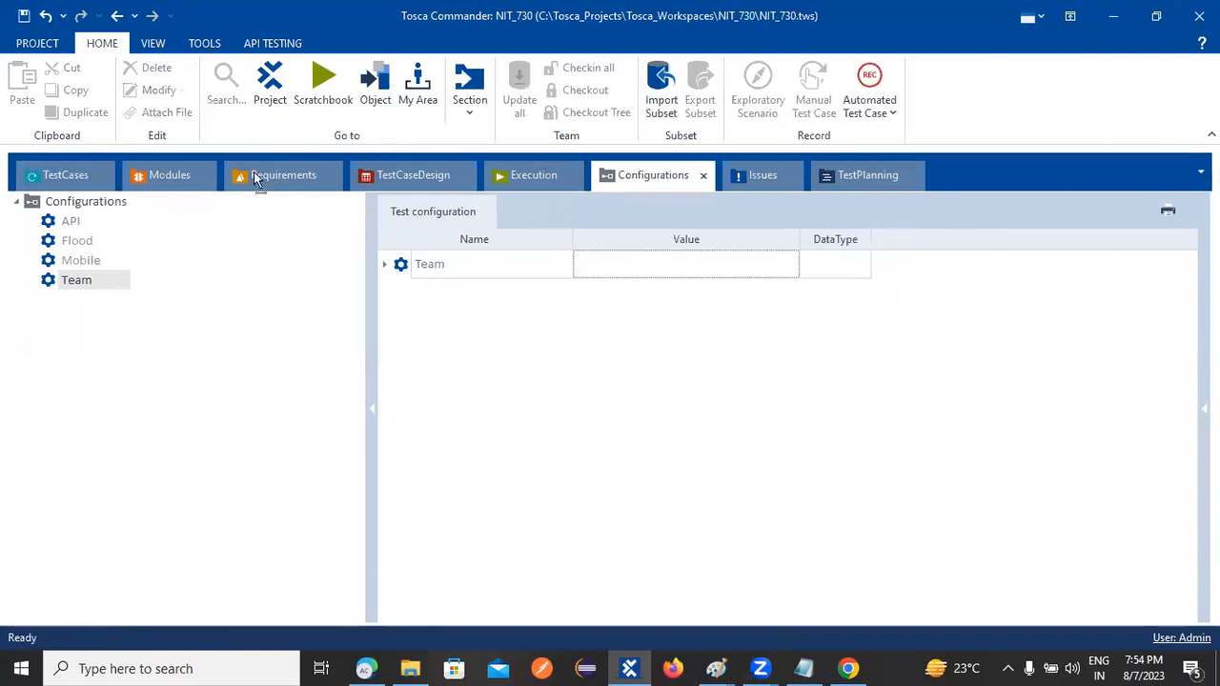
pyautogui.moveTo(150, 171); pyautogui.dragTo(101, 201)
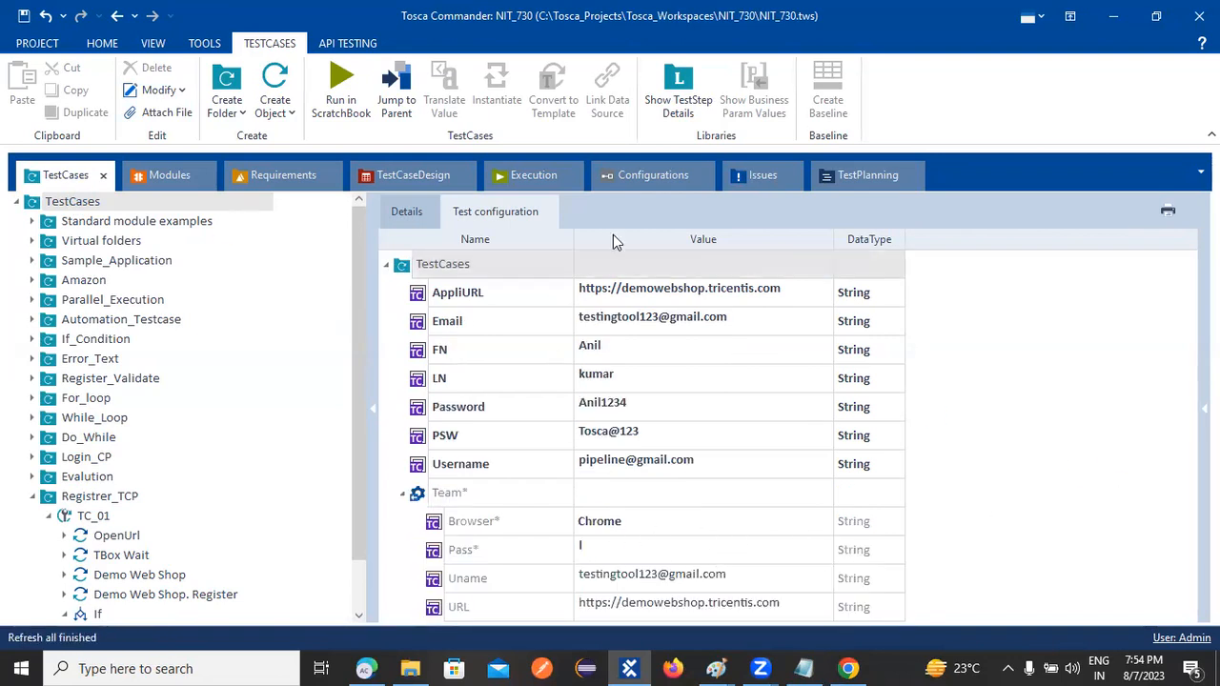
# Check Team's original Pass value, then paste the password as the TestCases Pass override
pyautogui.click(629, 174)
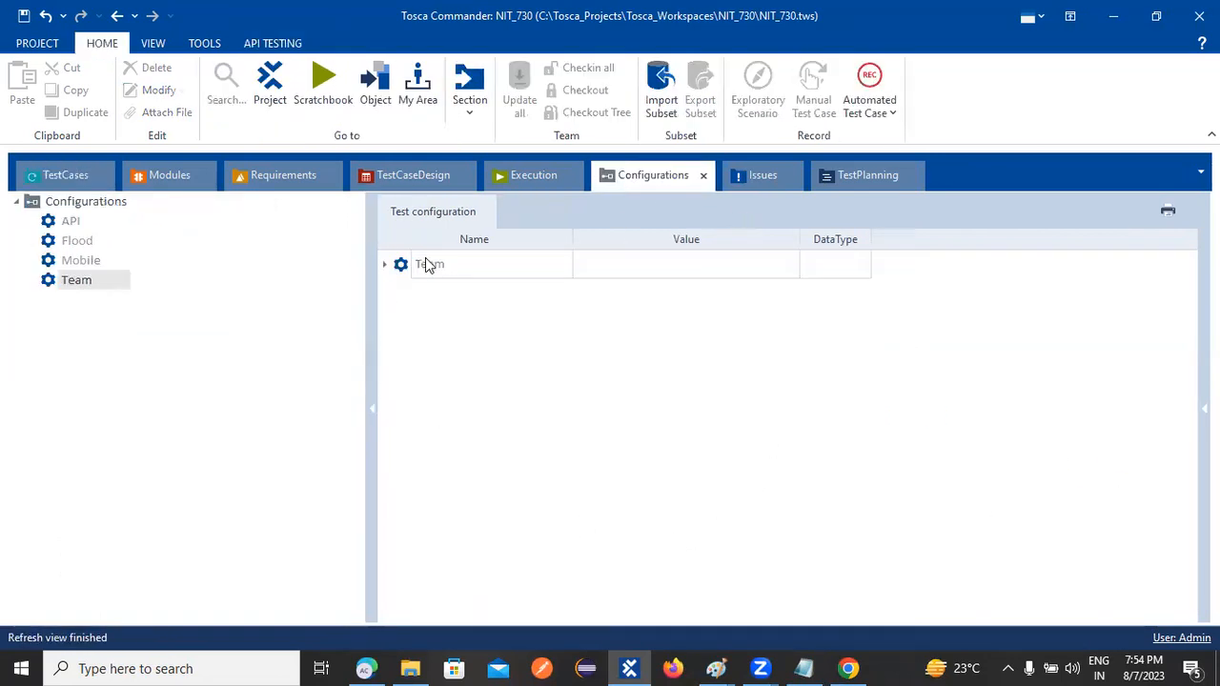
pyautogui.click(383, 266)
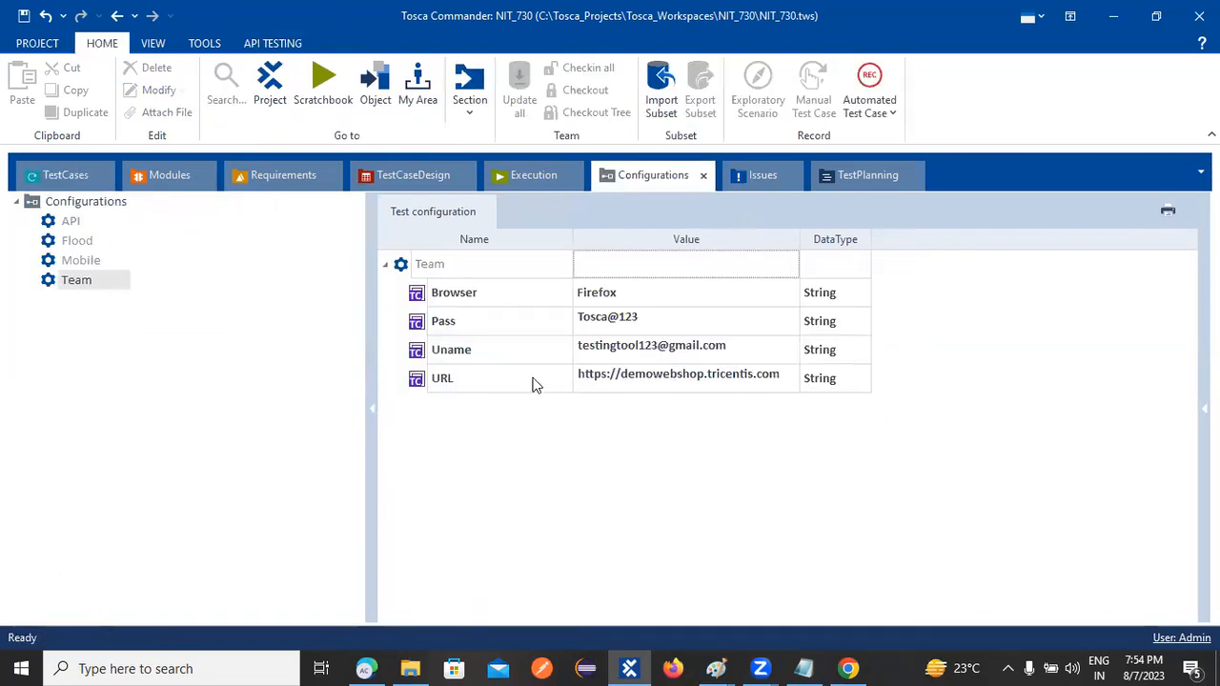
pyautogui.click(655, 326)
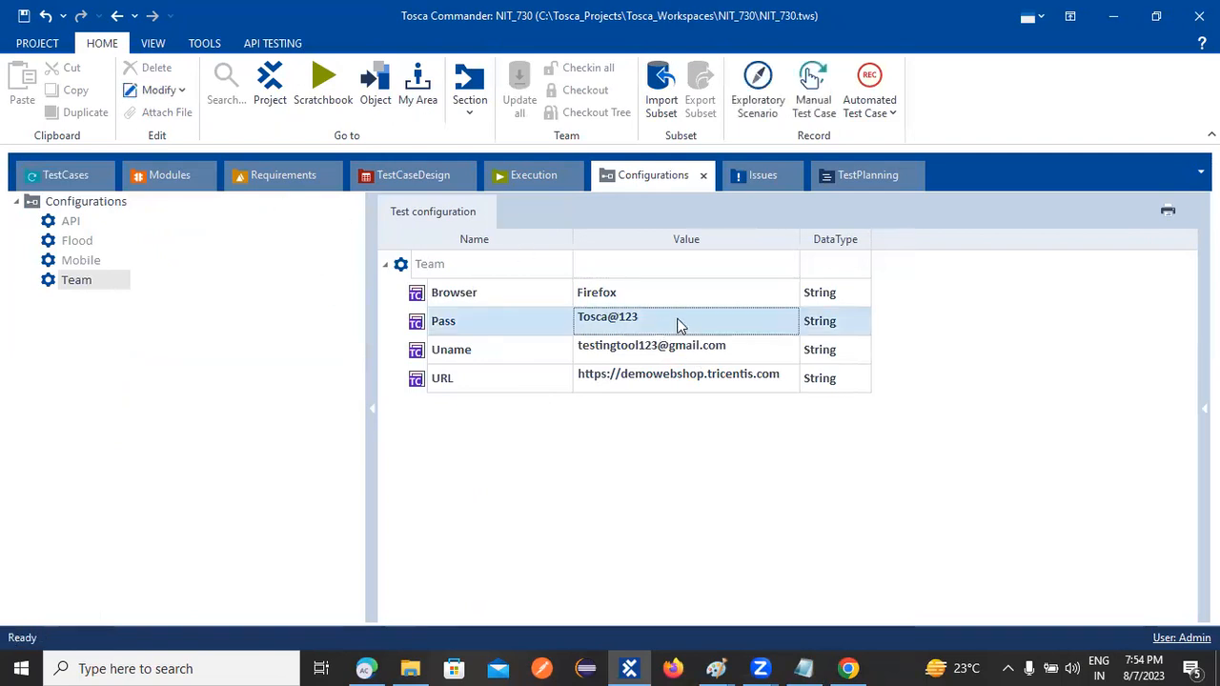
pyautogui.click(678, 320)
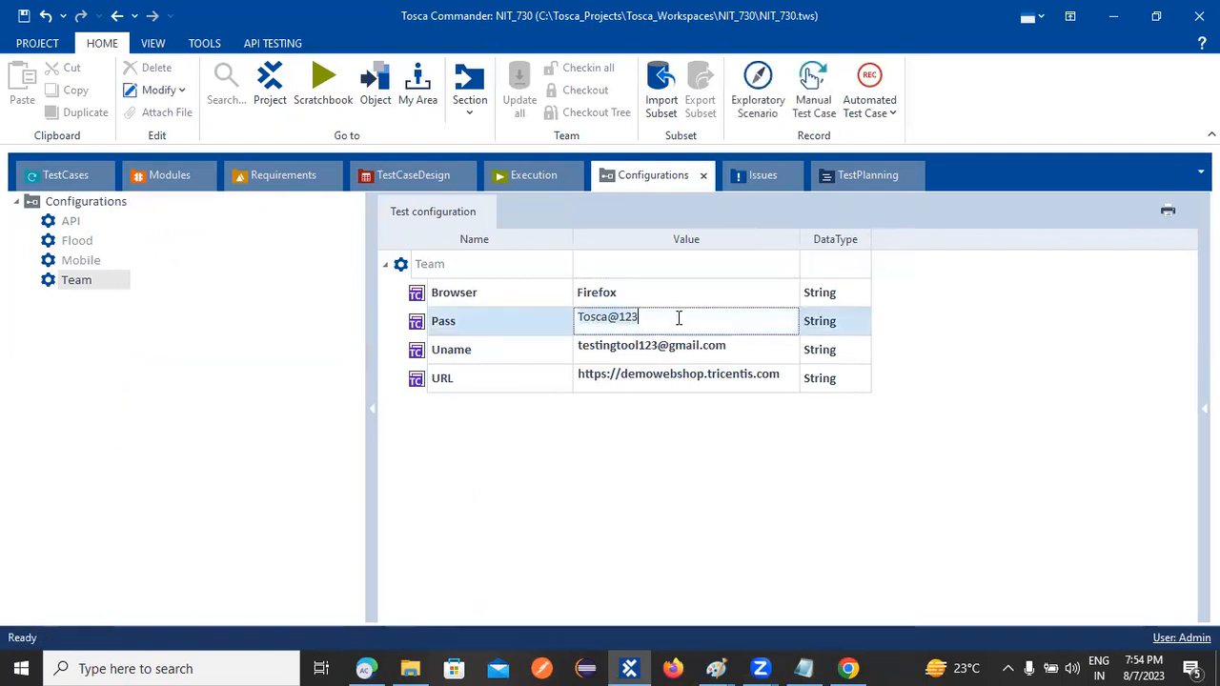
pyautogui.click(86, 178)
pyautogui.click(611, 549)
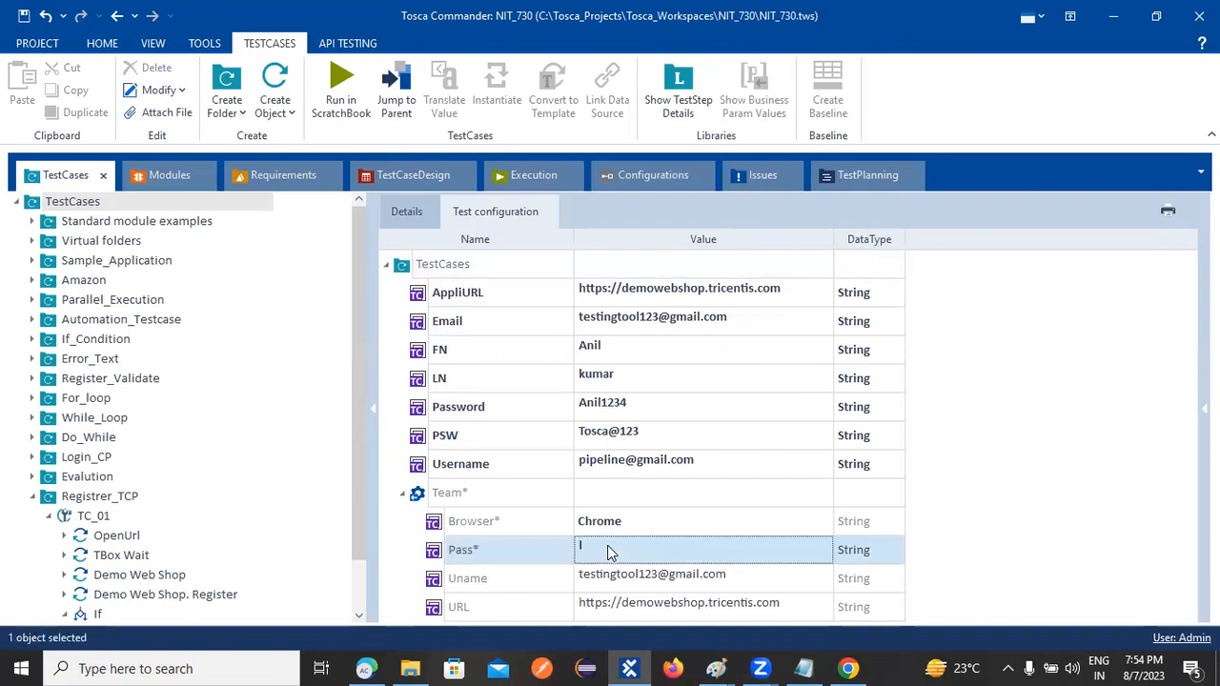
pyautogui.hotkey('ctrl', 'v')
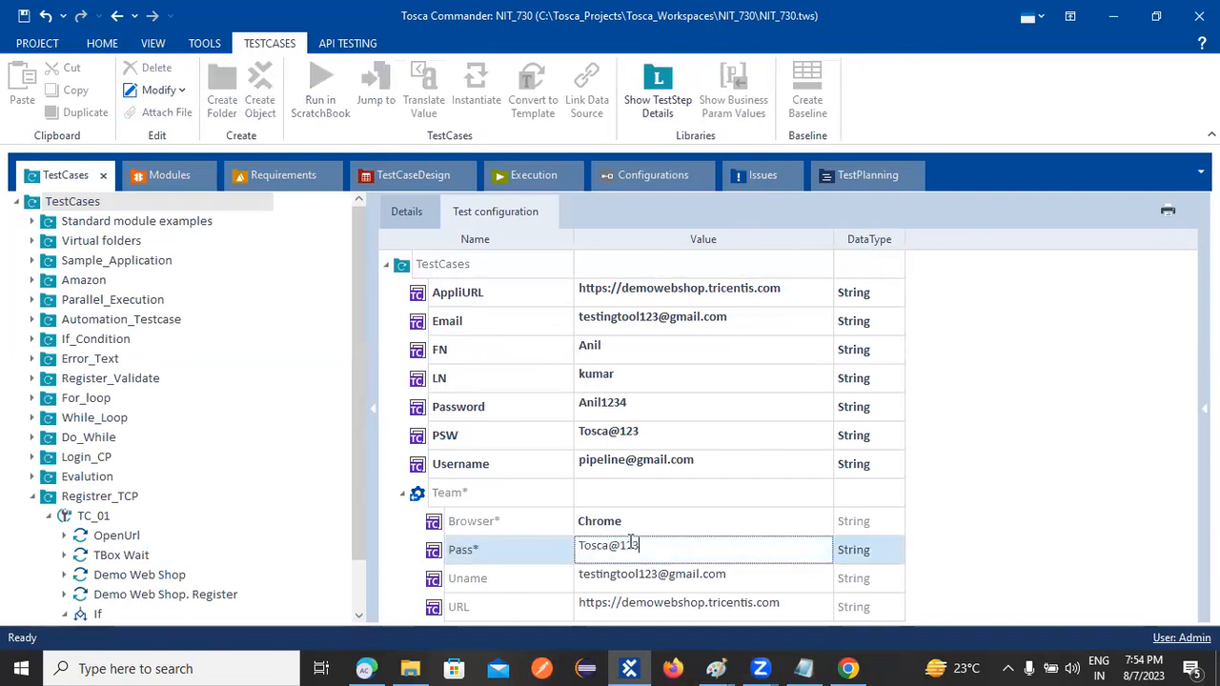
pyautogui.click(1075, 461)
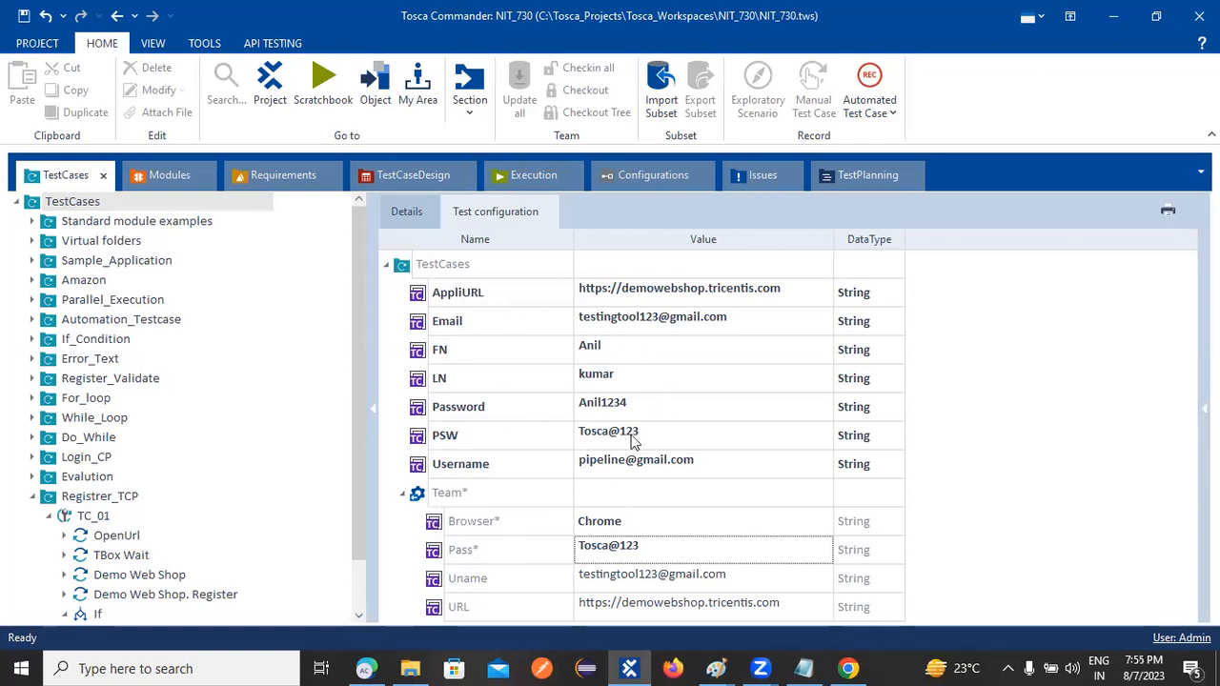
pyautogui.click(626, 523)
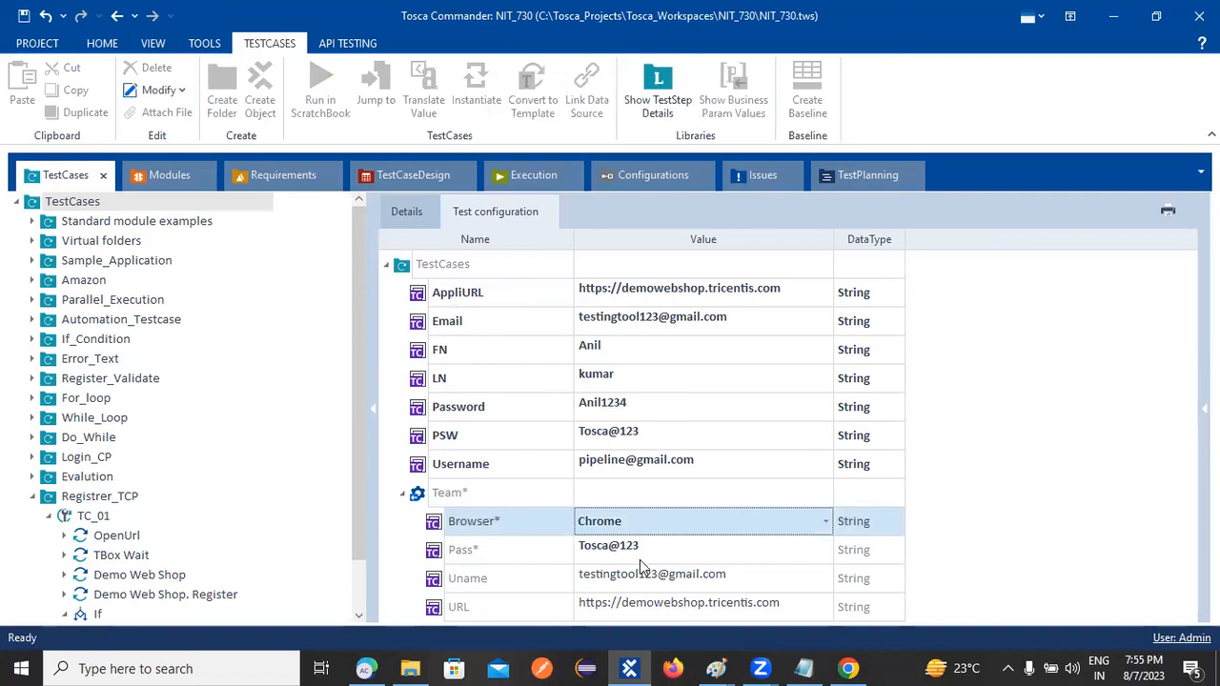
pyautogui.click(1033, 517)
pyautogui.click(627, 585)
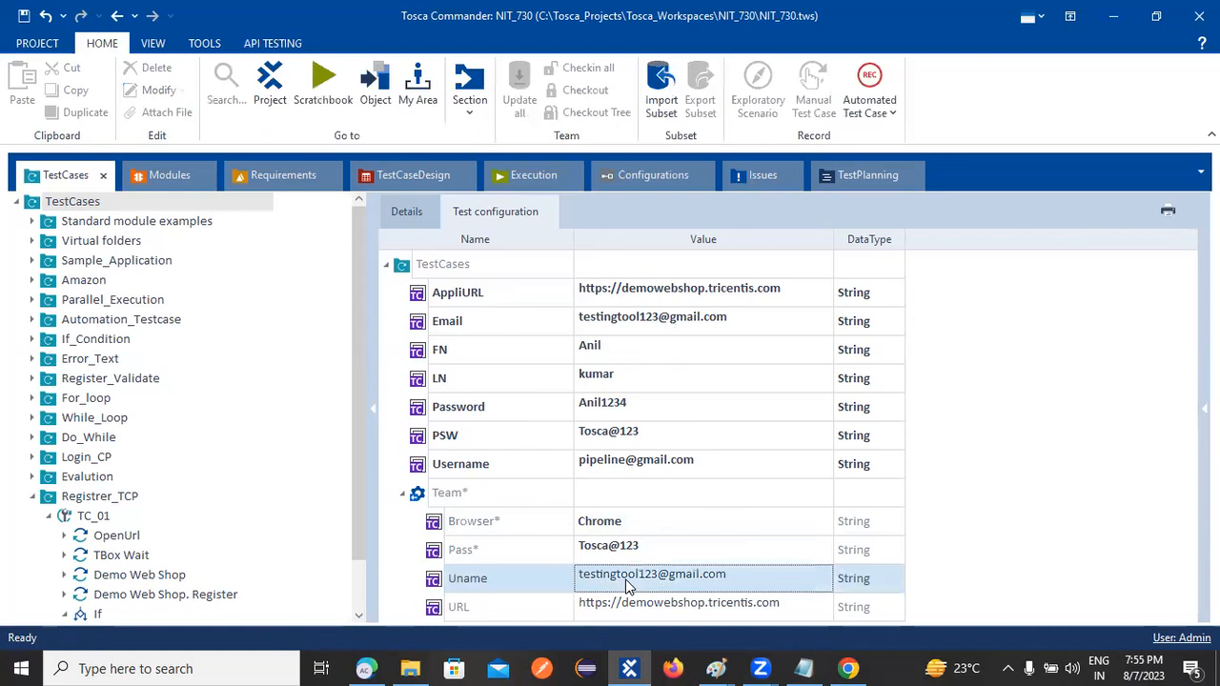
pyautogui.click(666, 552)
pyautogui.click(654, 613)
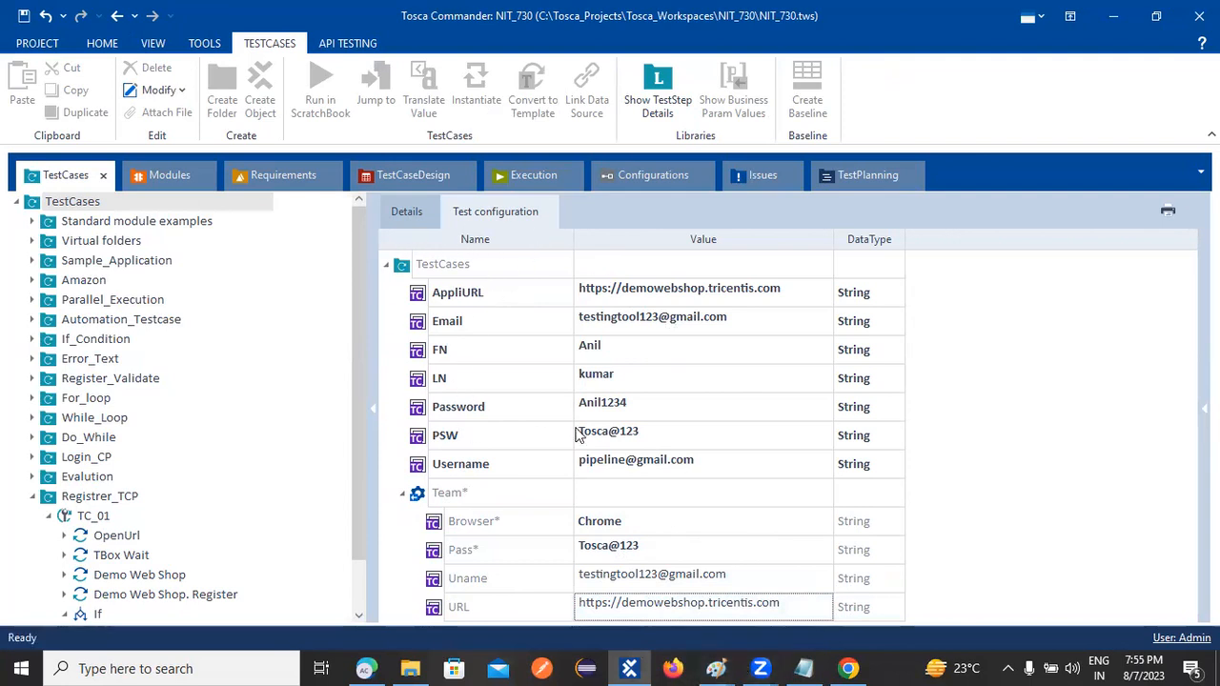
pyautogui.click(544, 80)
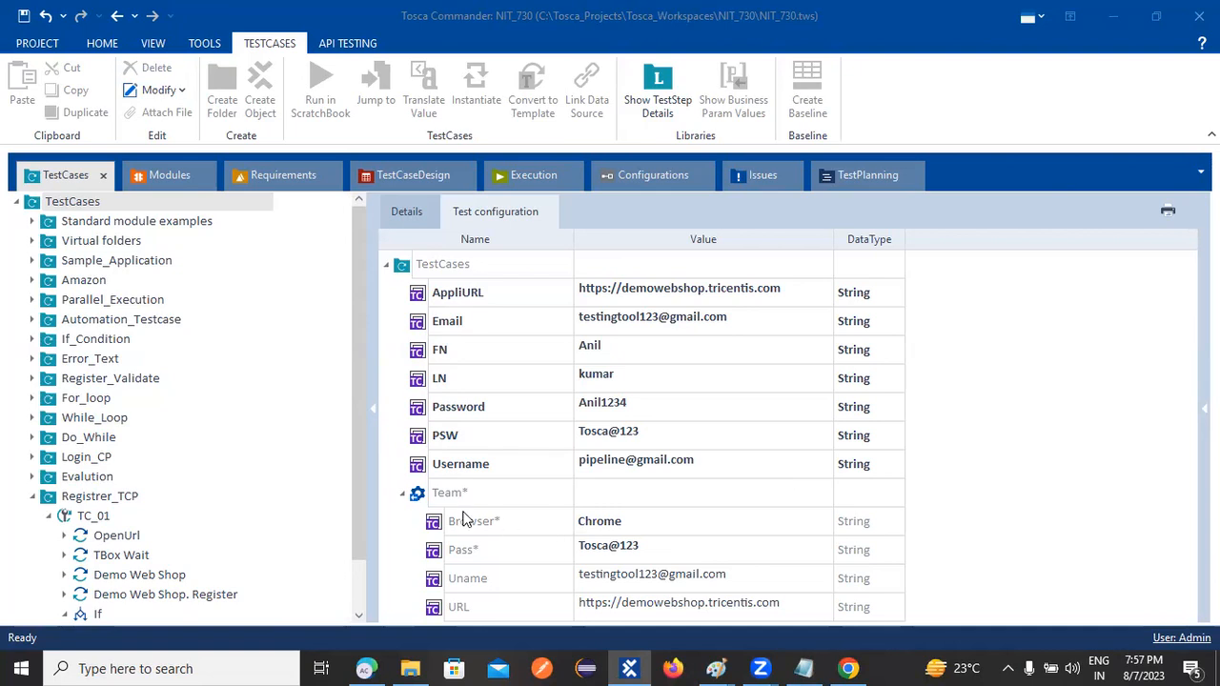
pyautogui.rightClick(426, 495)
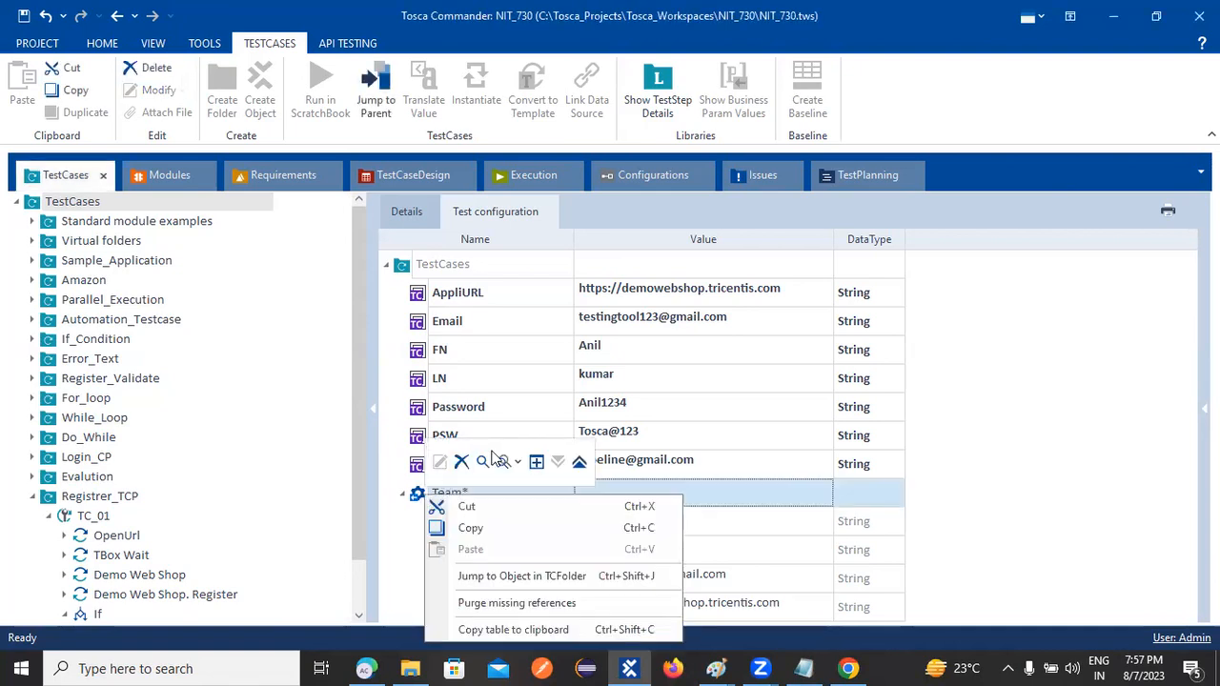
pyautogui.click(491, 453)
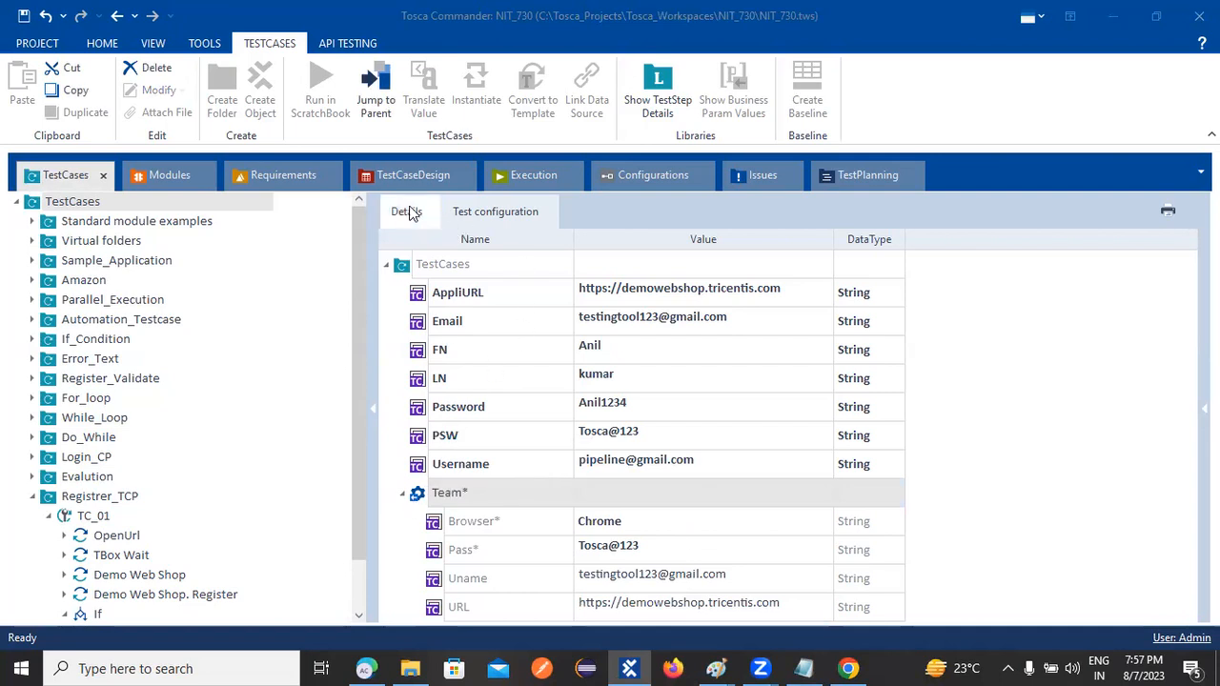
pyautogui.click(667, 177)
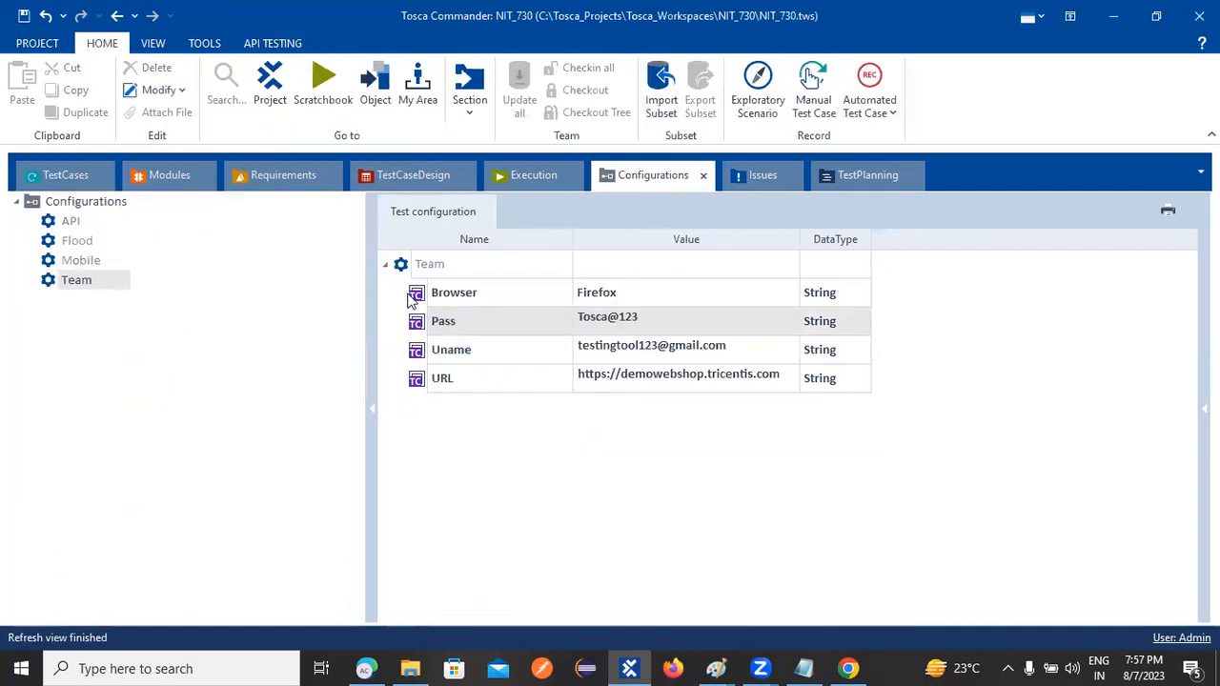
pyautogui.moveTo(417, 376); pyautogui.dragTo(377, 456)
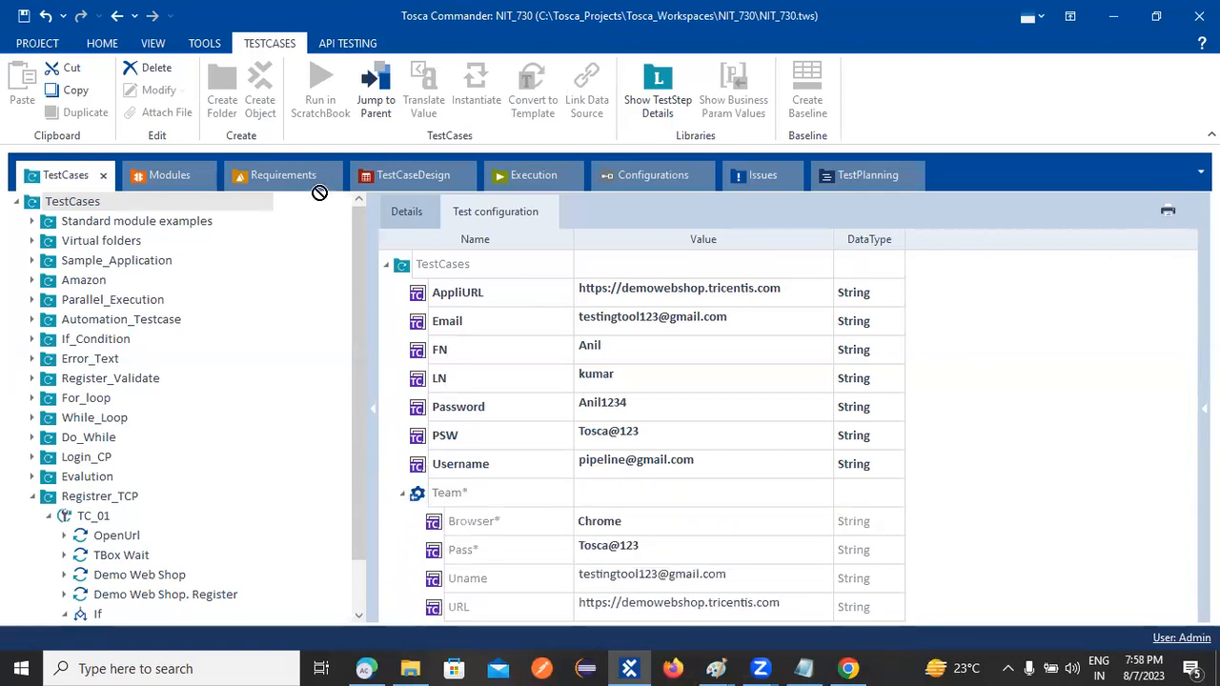
pyautogui.moveTo(571, 180); pyautogui.dragTo(415, 362)
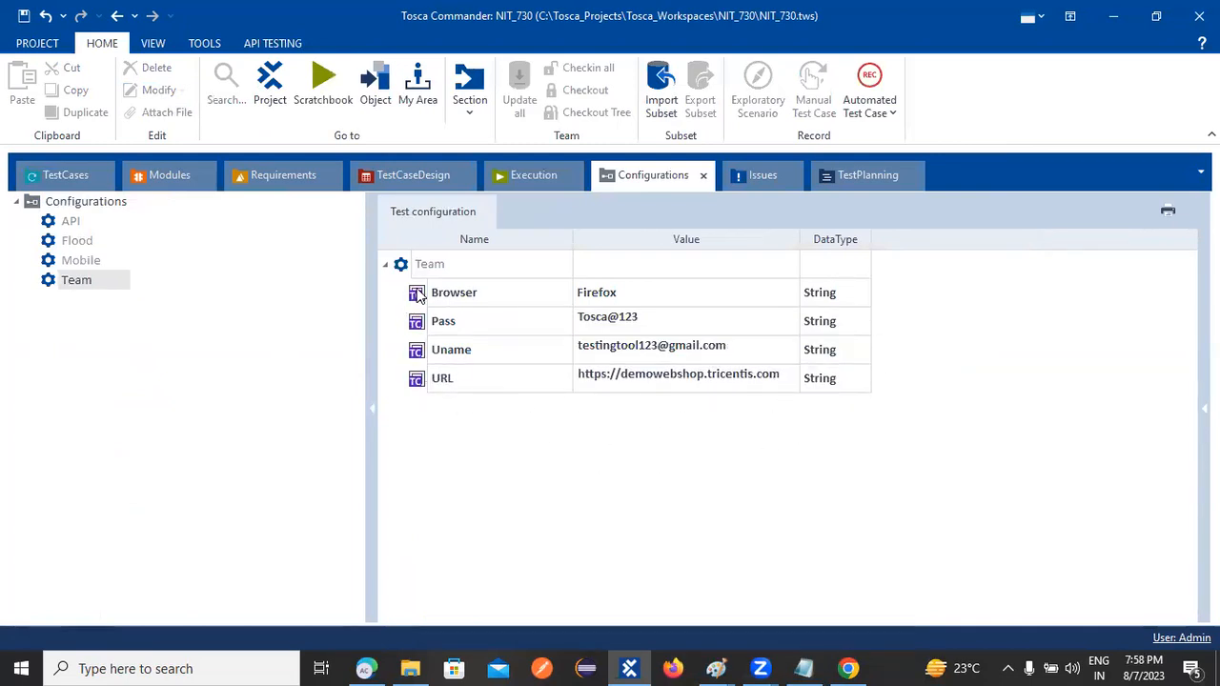
pyautogui.click(69, 178)
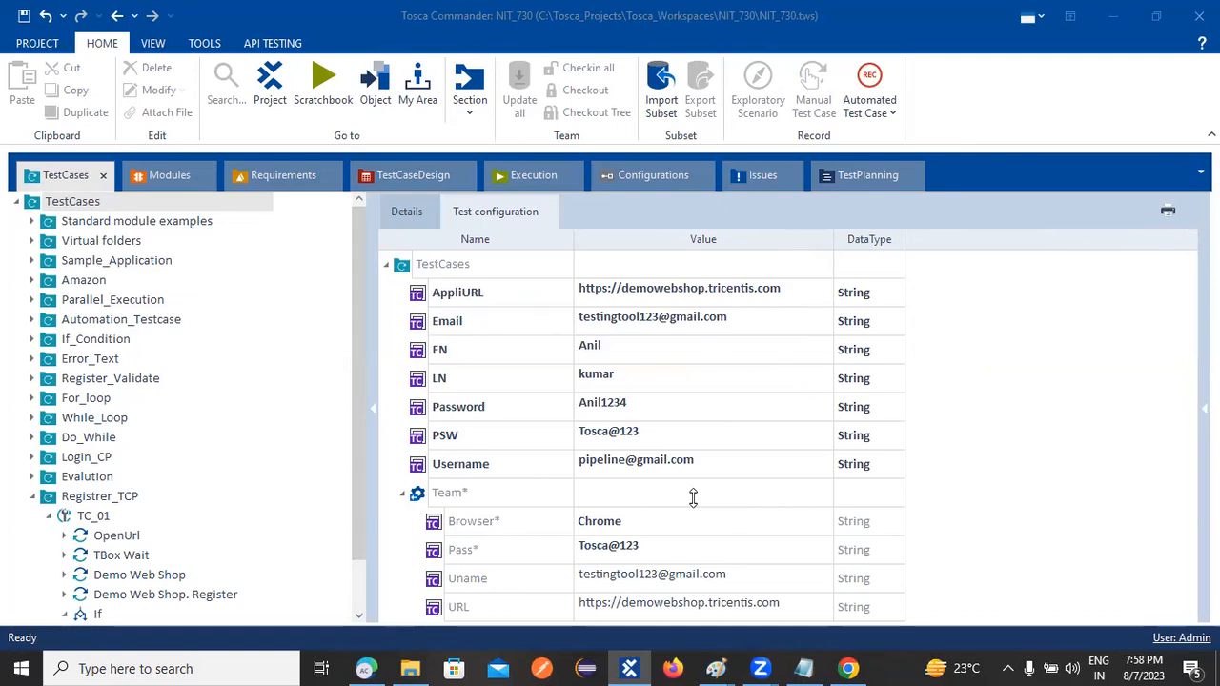
pyautogui.rightClick(438, 524)
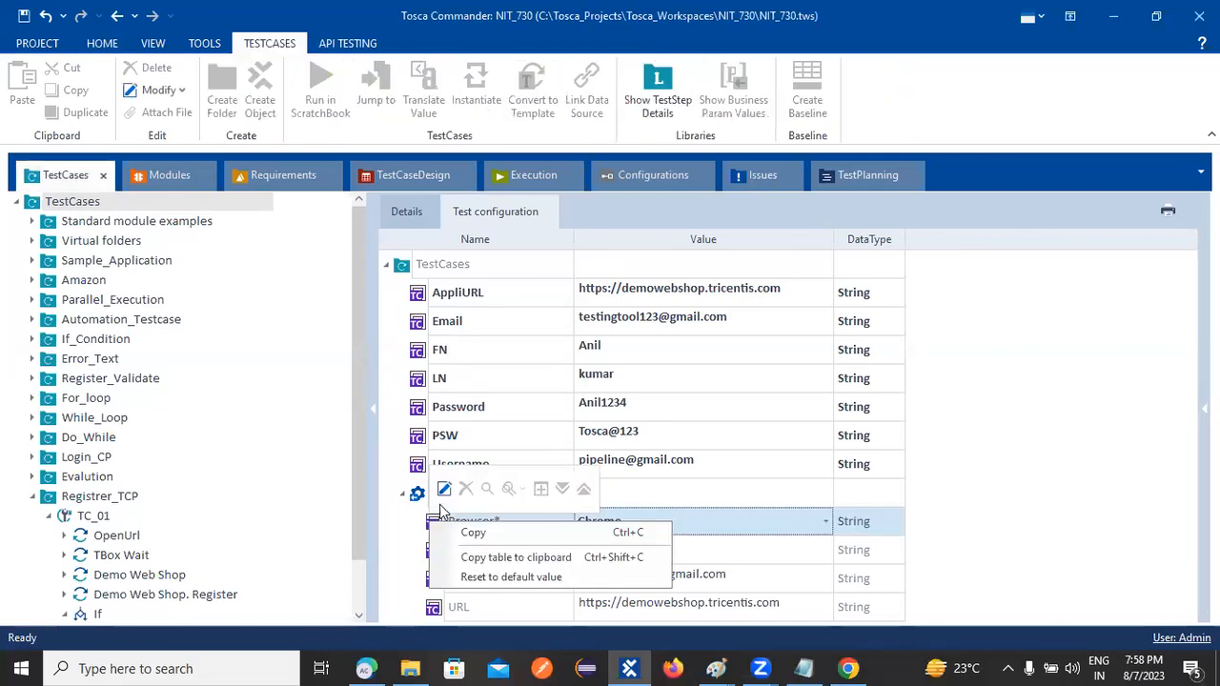
pyautogui.click(398, 527)
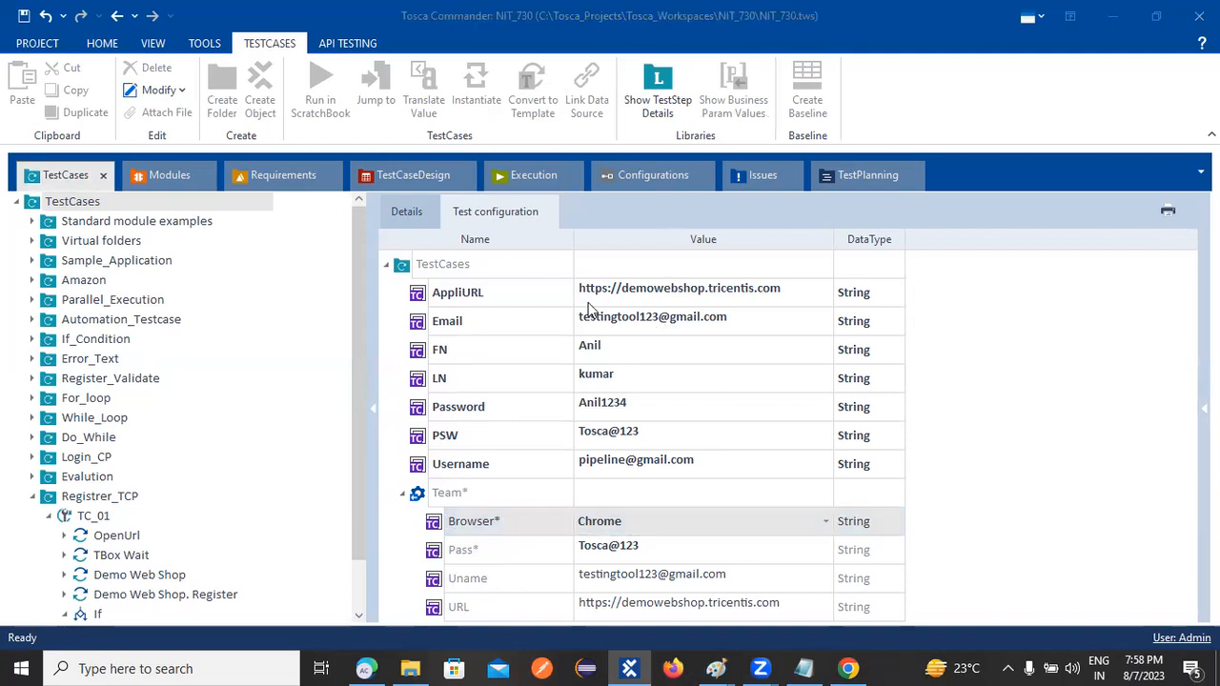
pyautogui.click(648, 175)
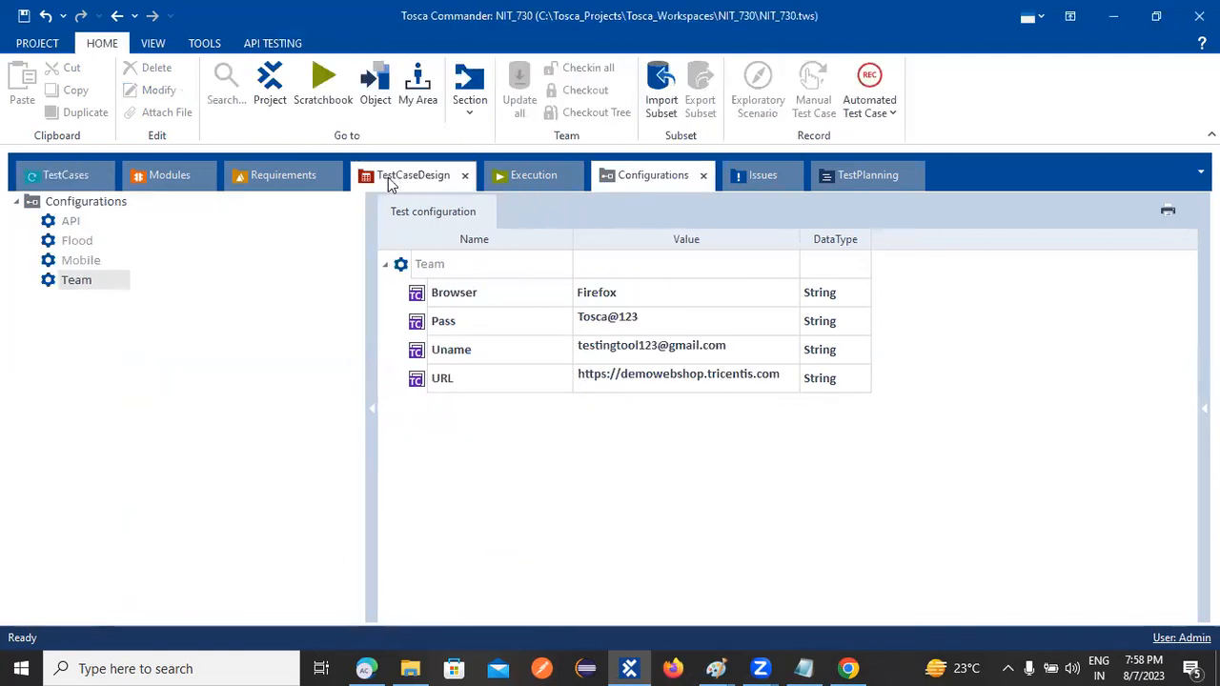
pyautogui.click(84, 184)
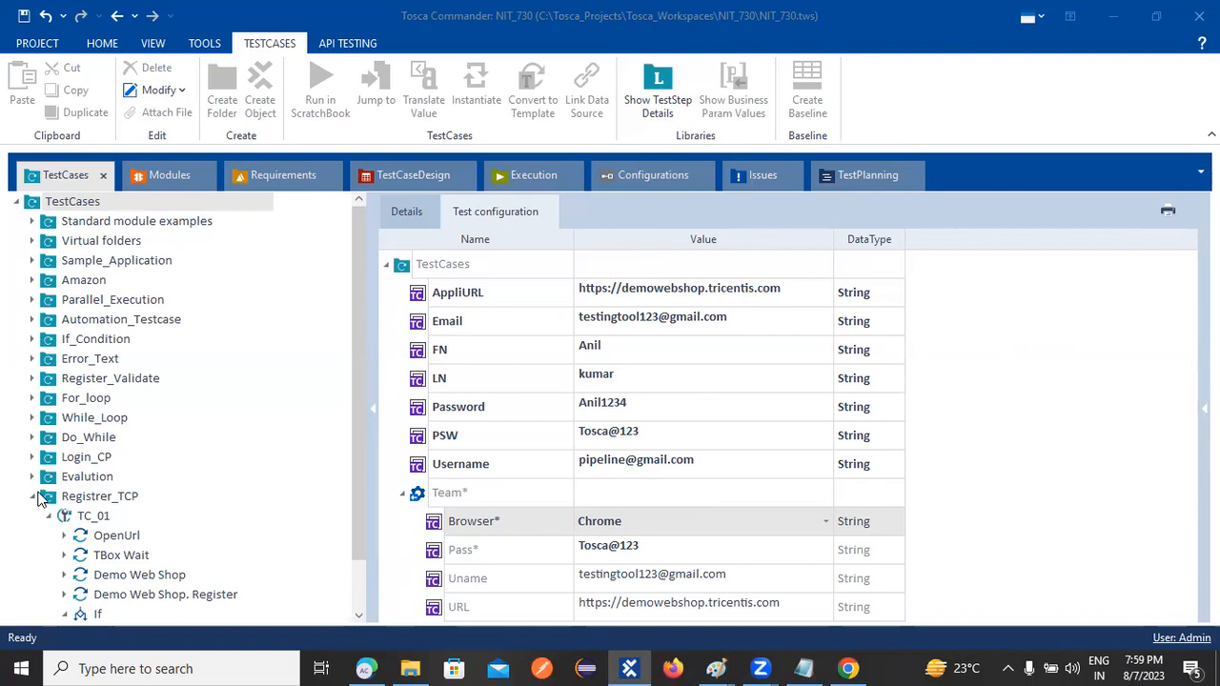
# Expand and collapse Login_CP and TC_01 in the TestCases tree, then open Configurations
pyautogui.click(33, 457)
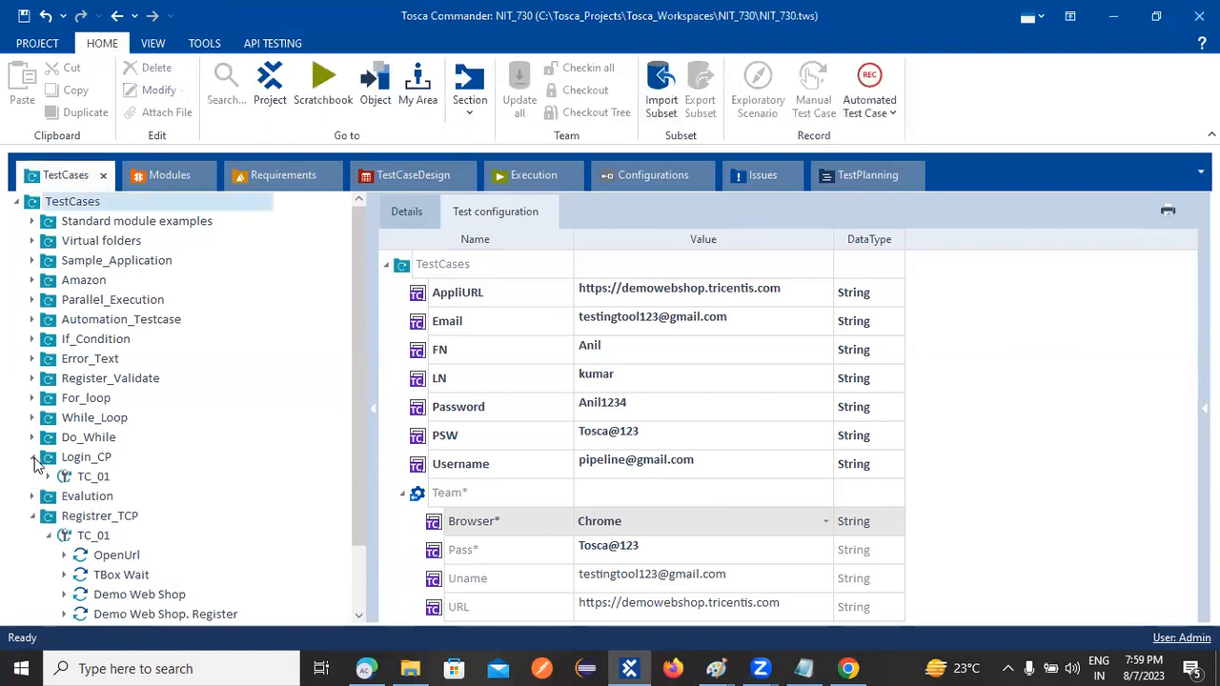
pyautogui.click(50, 476)
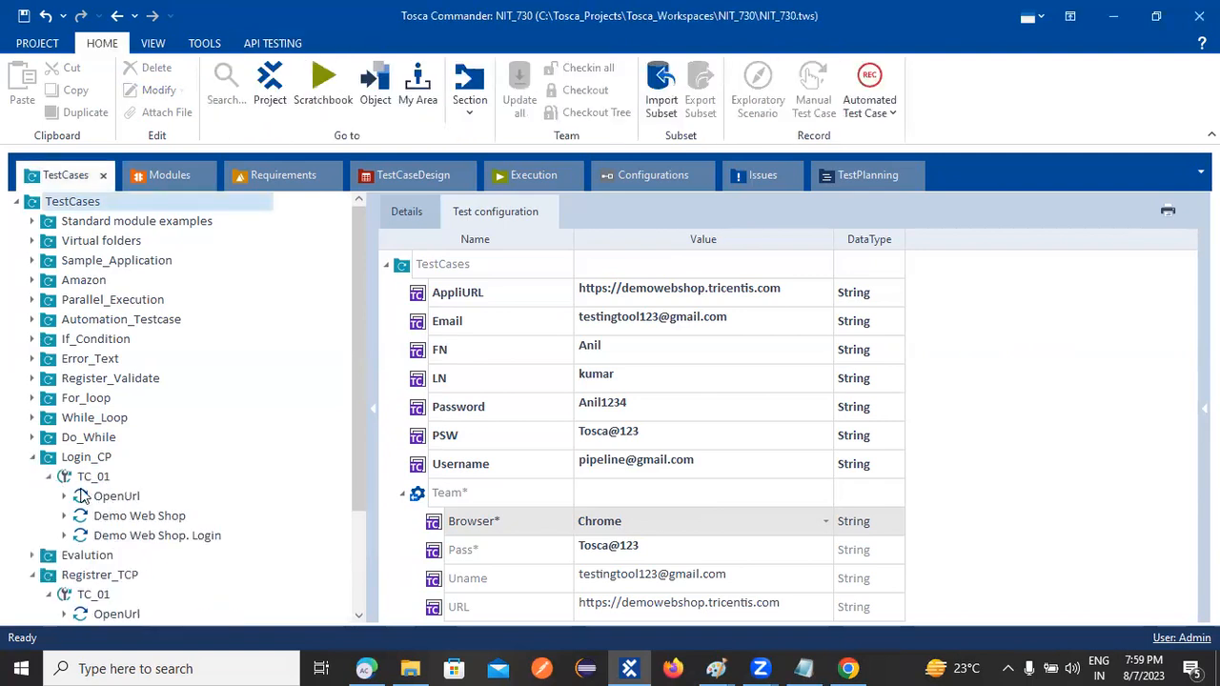
pyautogui.click(33, 456)
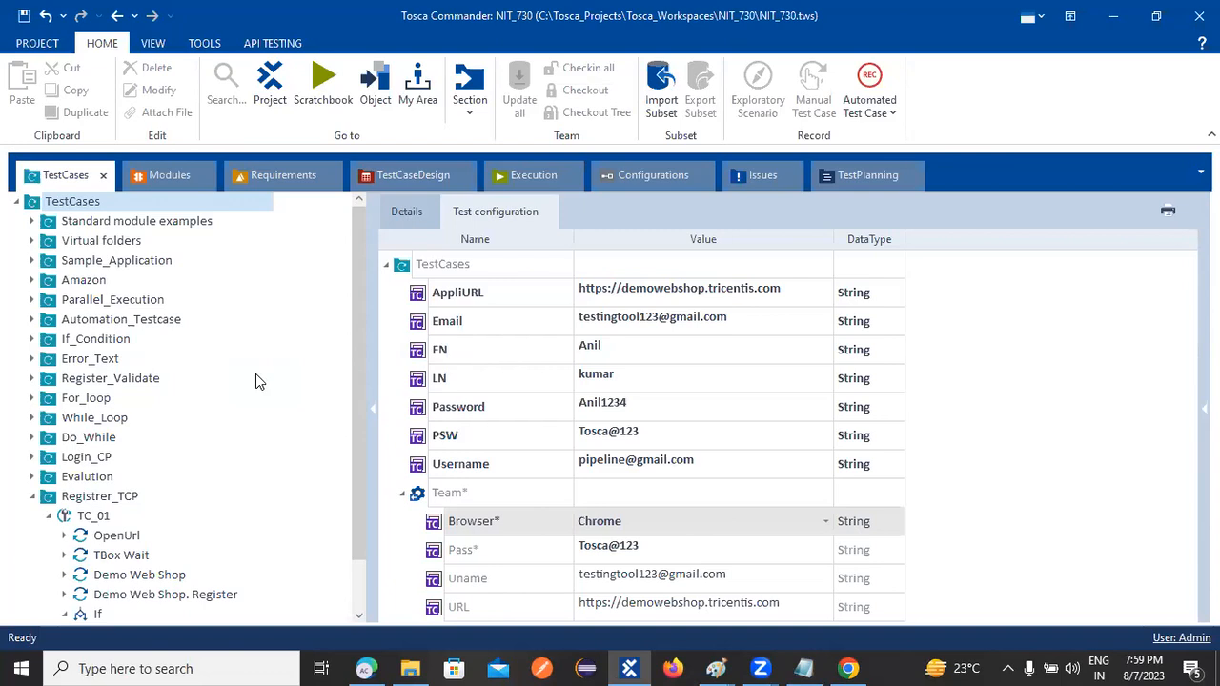
pyautogui.click(664, 130)
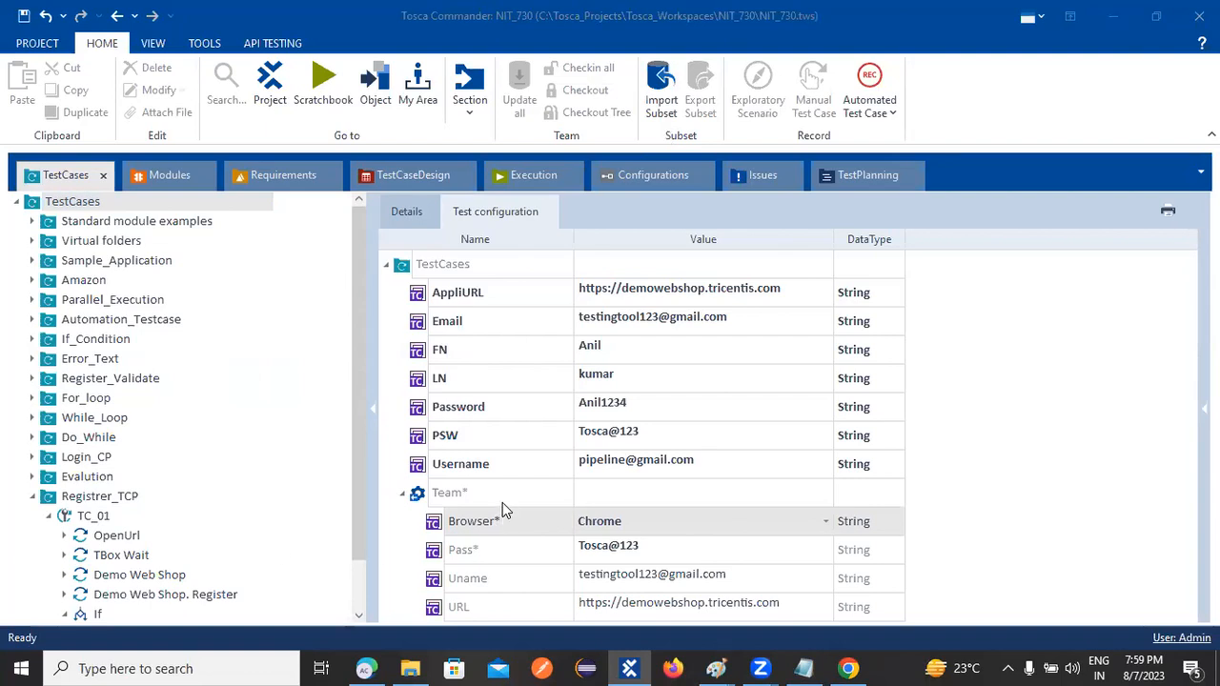
pyautogui.click(663, 176)
pyautogui.rightClick(458, 381)
pyautogui.click(429, 384)
pyautogui.rightClick(422, 383)
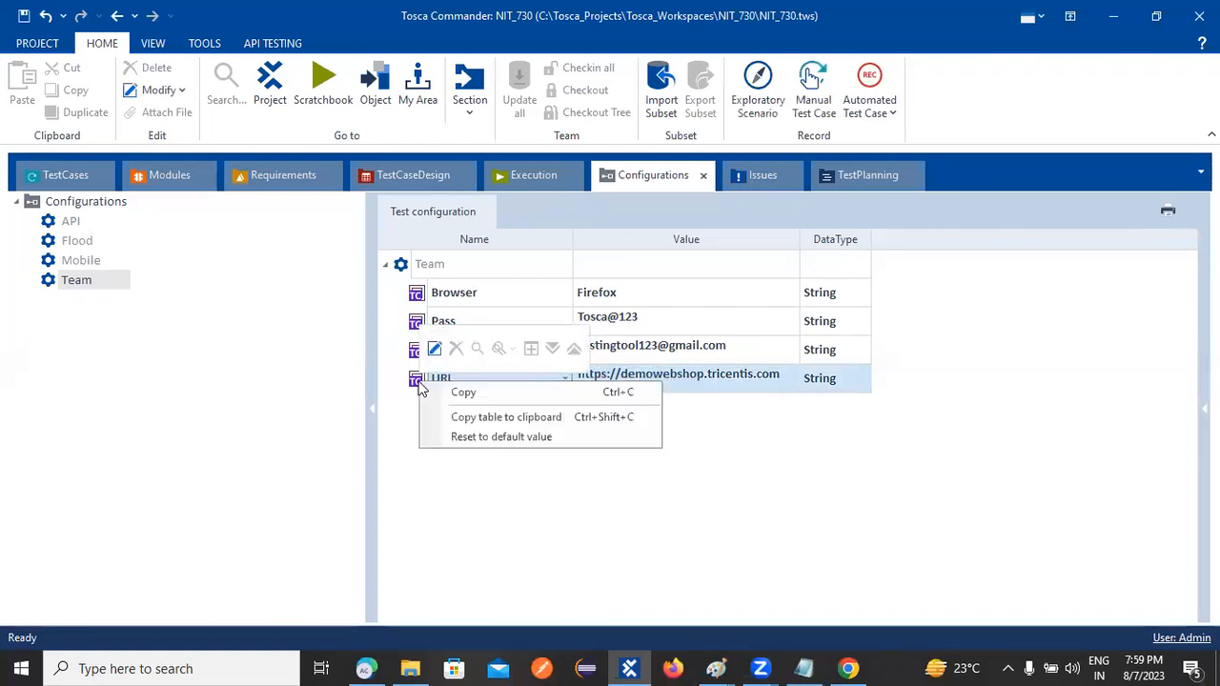
pyautogui.rightClick(408, 264)
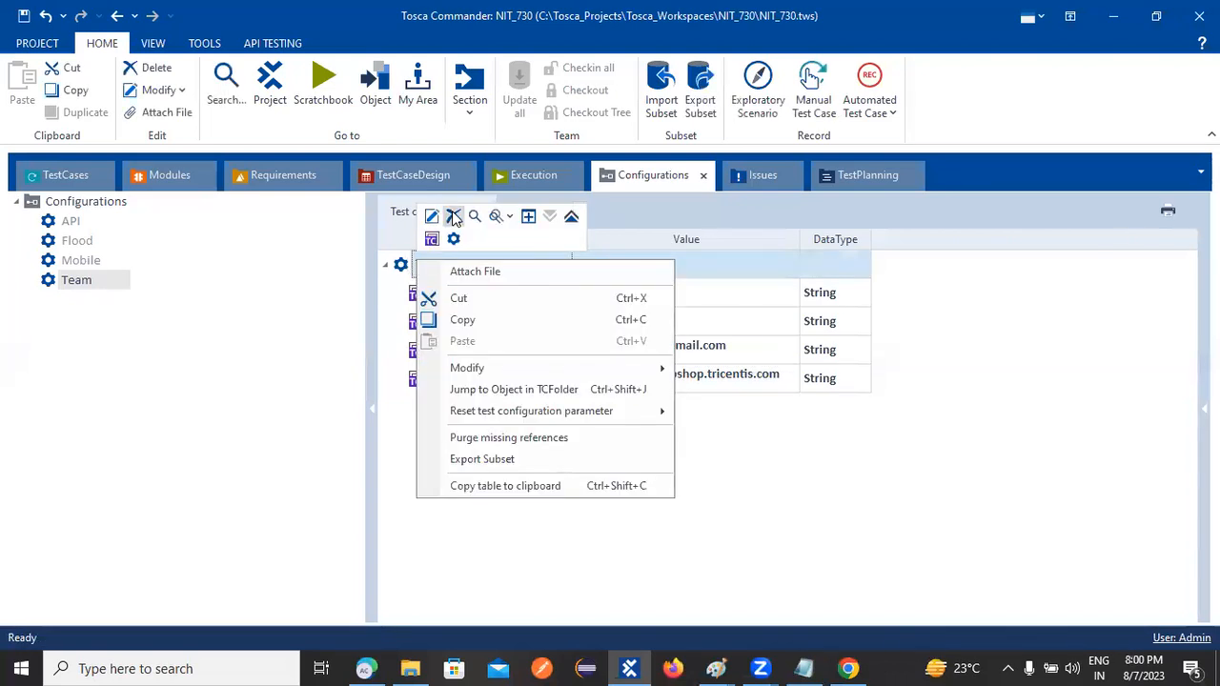
pyautogui.rightClick(402, 265)
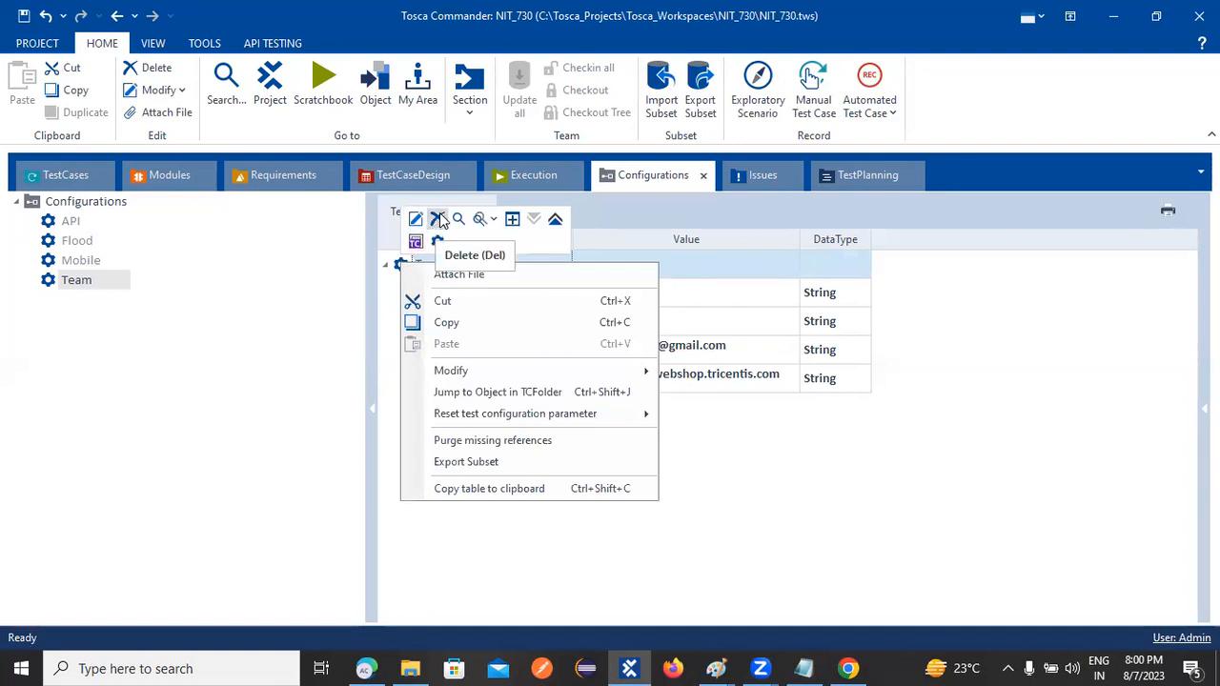
pyautogui.rightClick(397, 259)
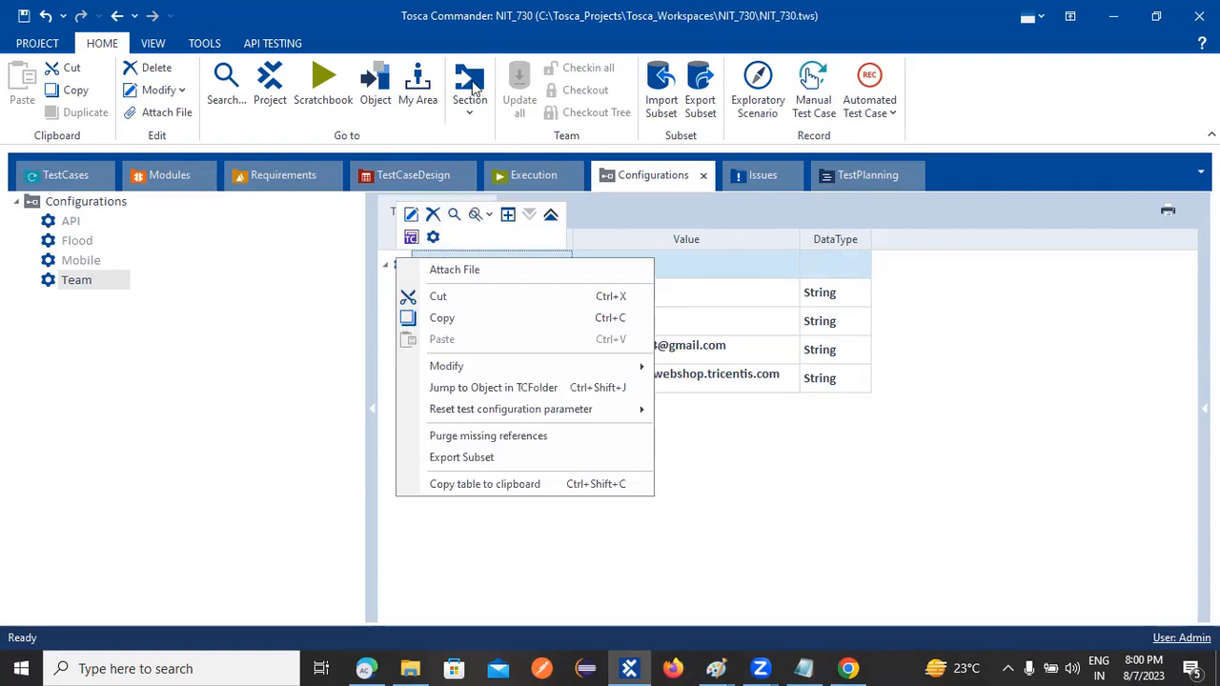
pyautogui.press('Escape')
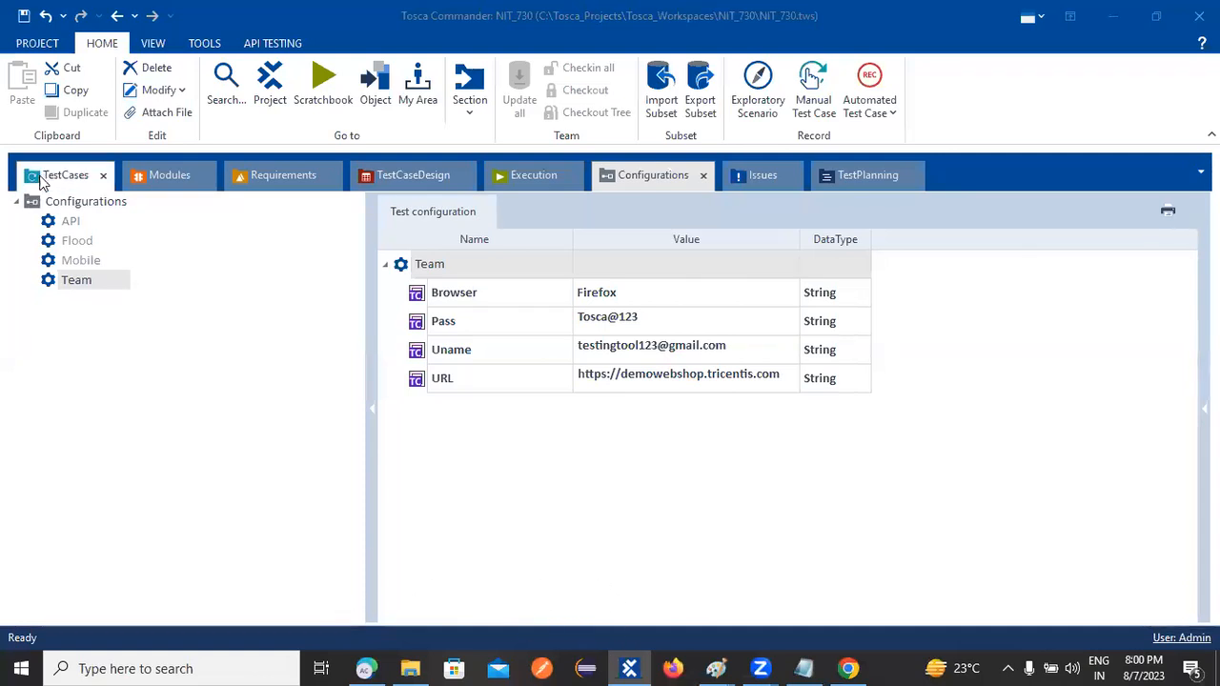
# Open Do_While's TC_01 details and expand its Do block to show the Loop and Condition
pyautogui.click(41, 182)
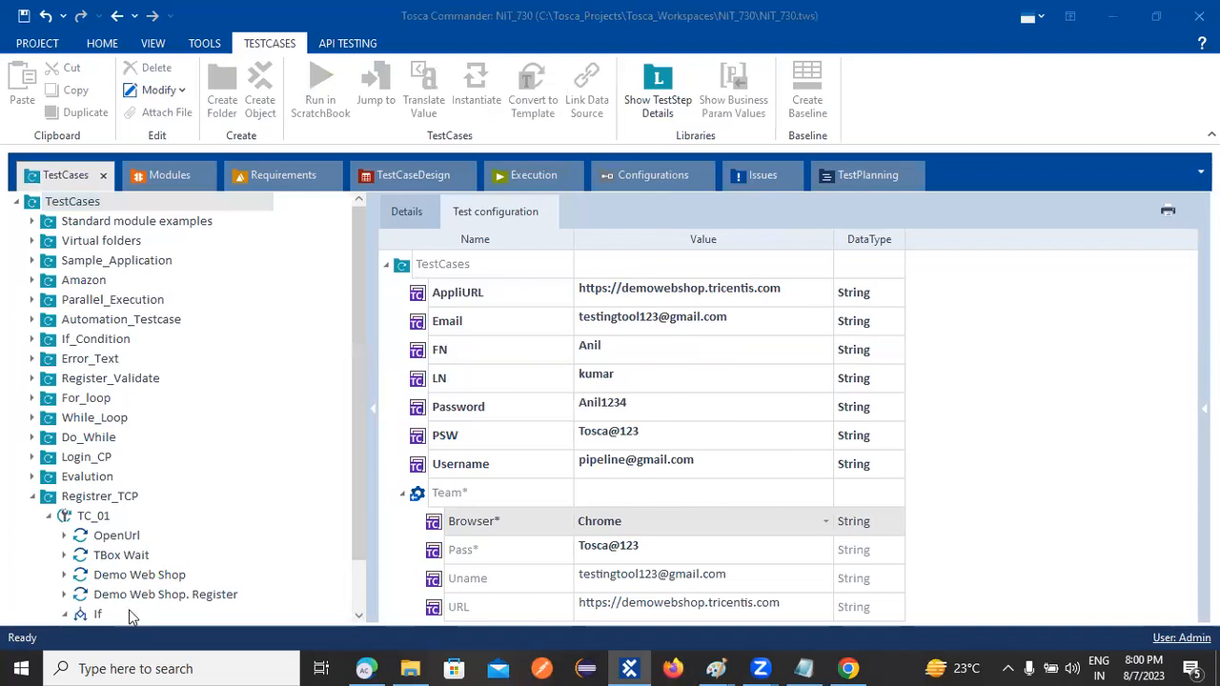
pyautogui.click(76, 440)
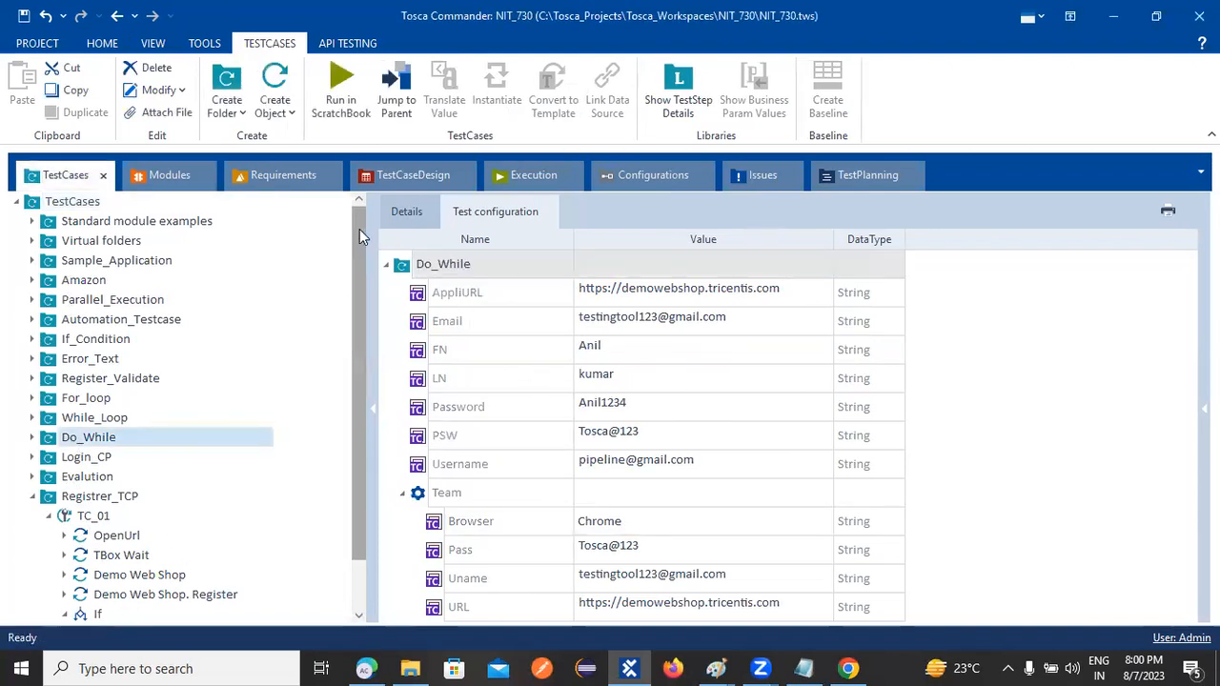
pyautogui.click(405, 211)
pyautogui.click(401, 292)
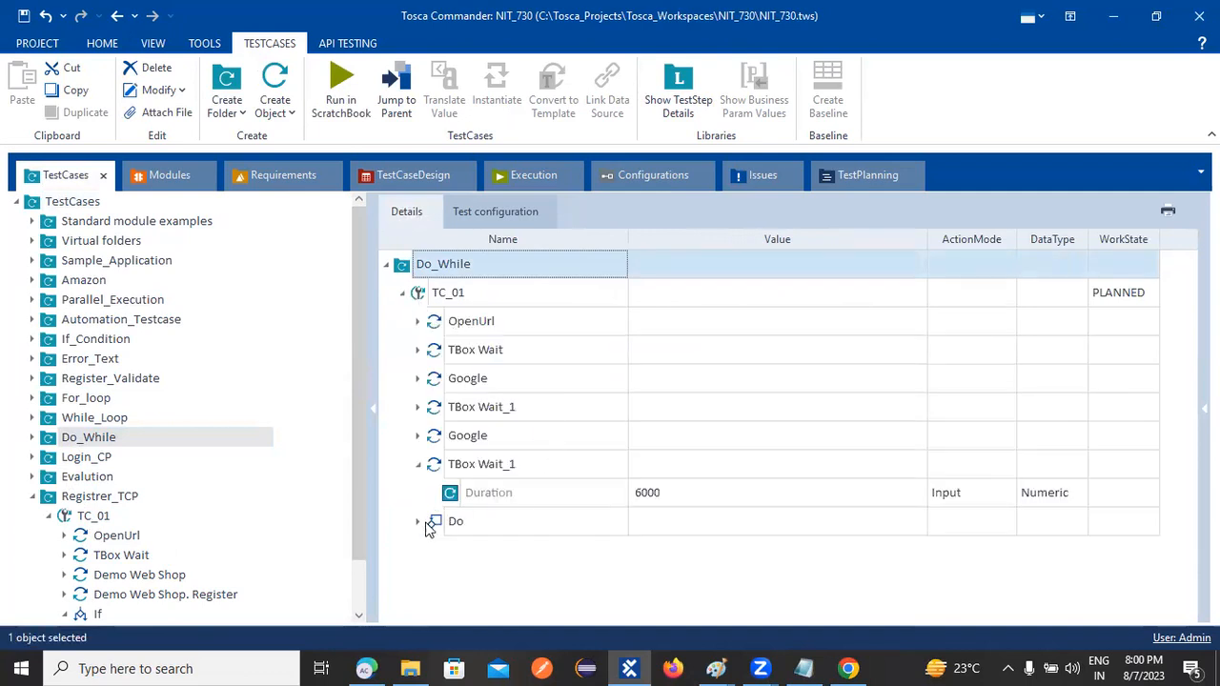
pyautogui.click(418, 521)
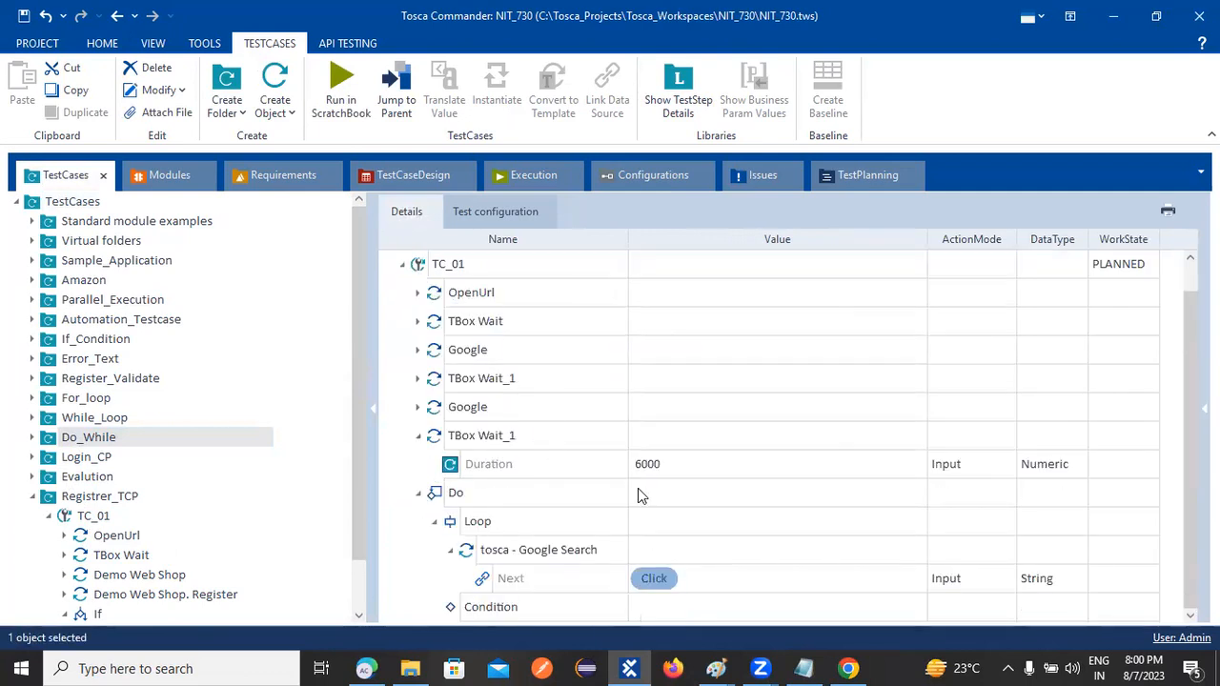
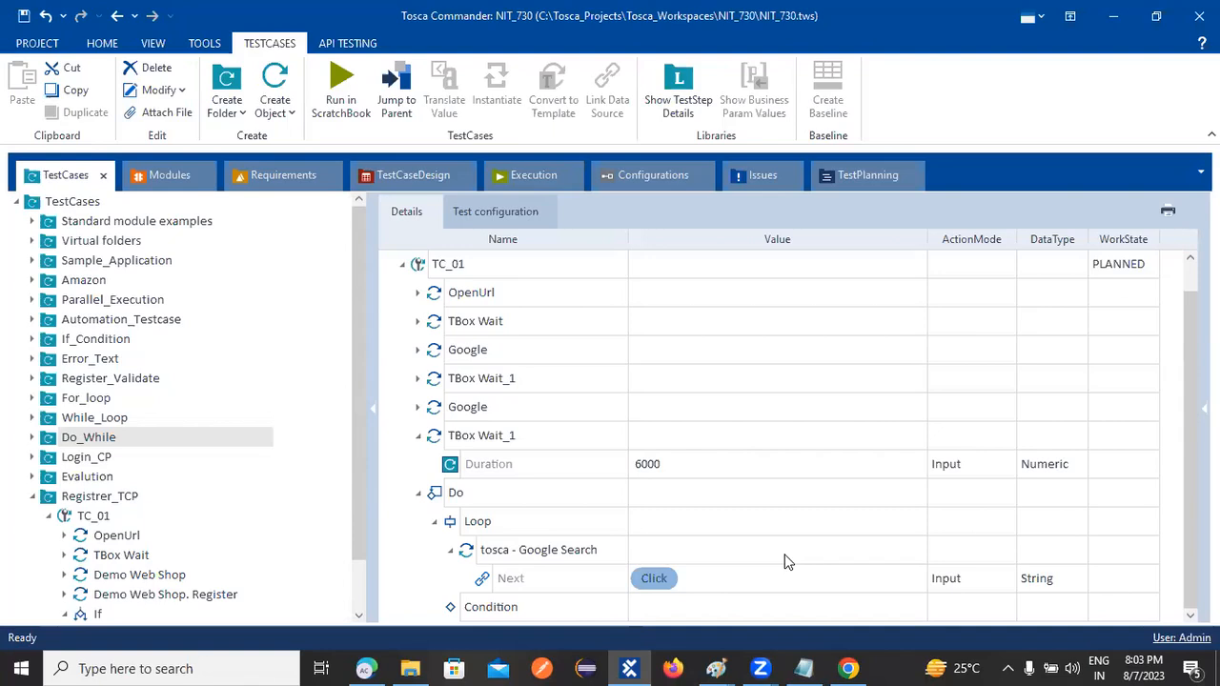
# Show the TestCases root folder's contents, listing Register_Validate's TC_01 steps, after viewing its test configuration
pyautogui.click(67, 203)
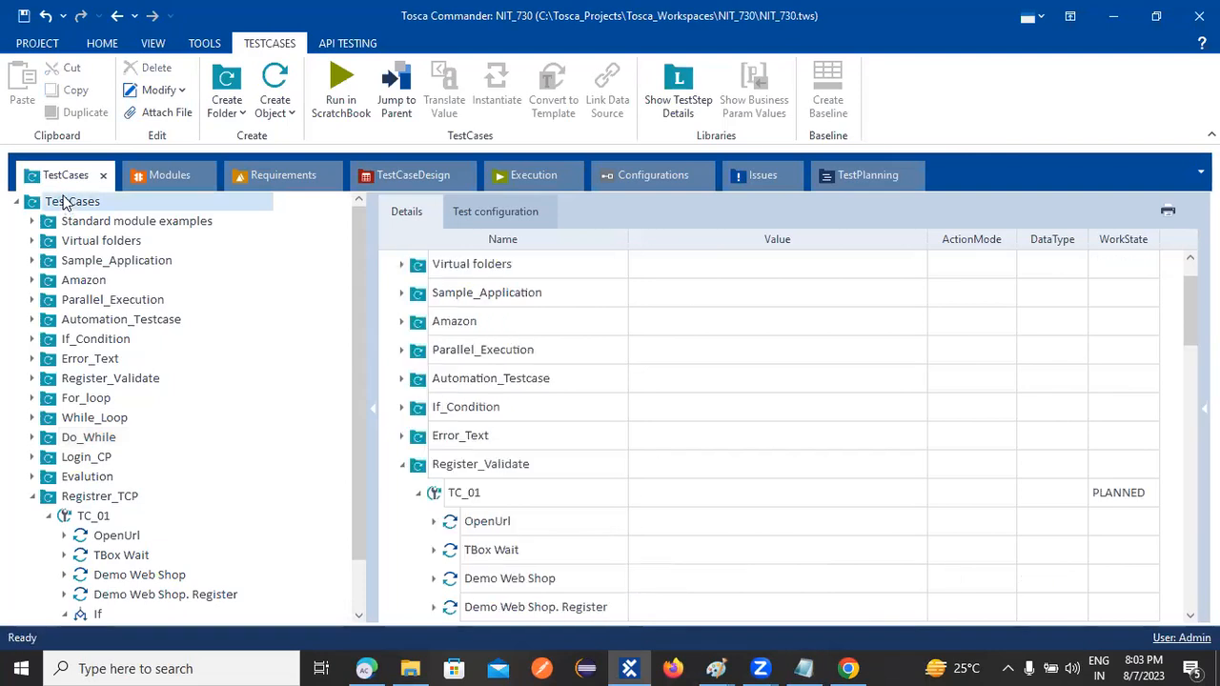
pyautogui.click(515, 229)
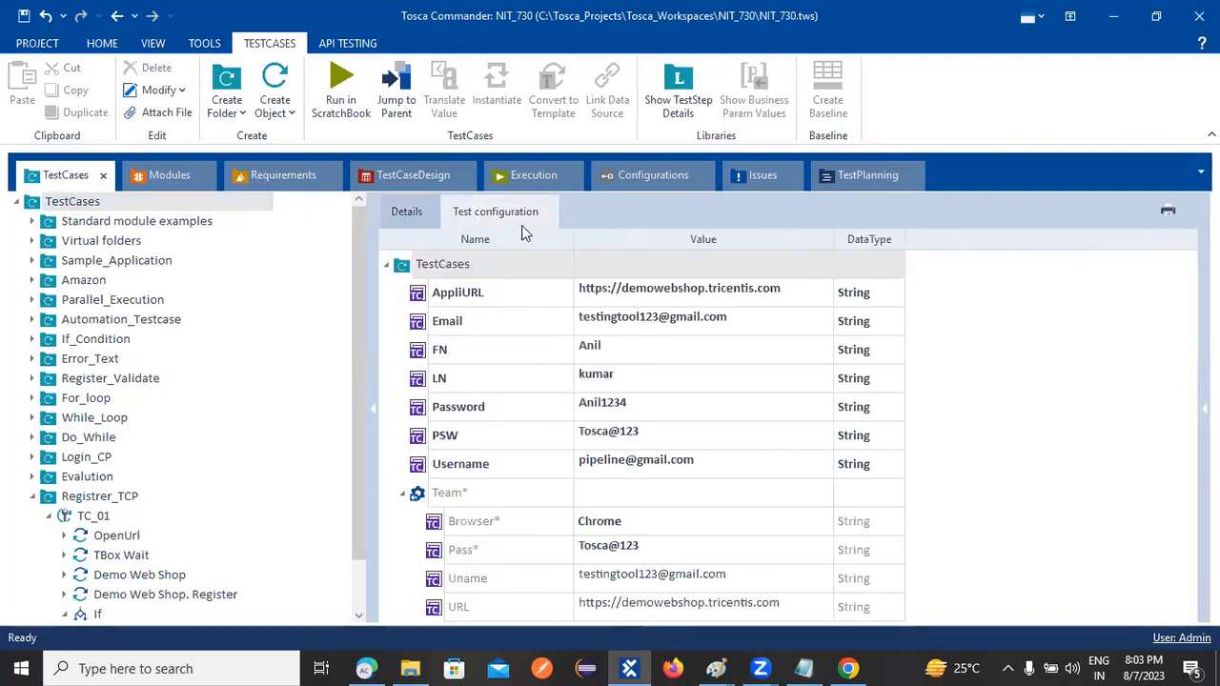
pyautogui.click(418, 215)
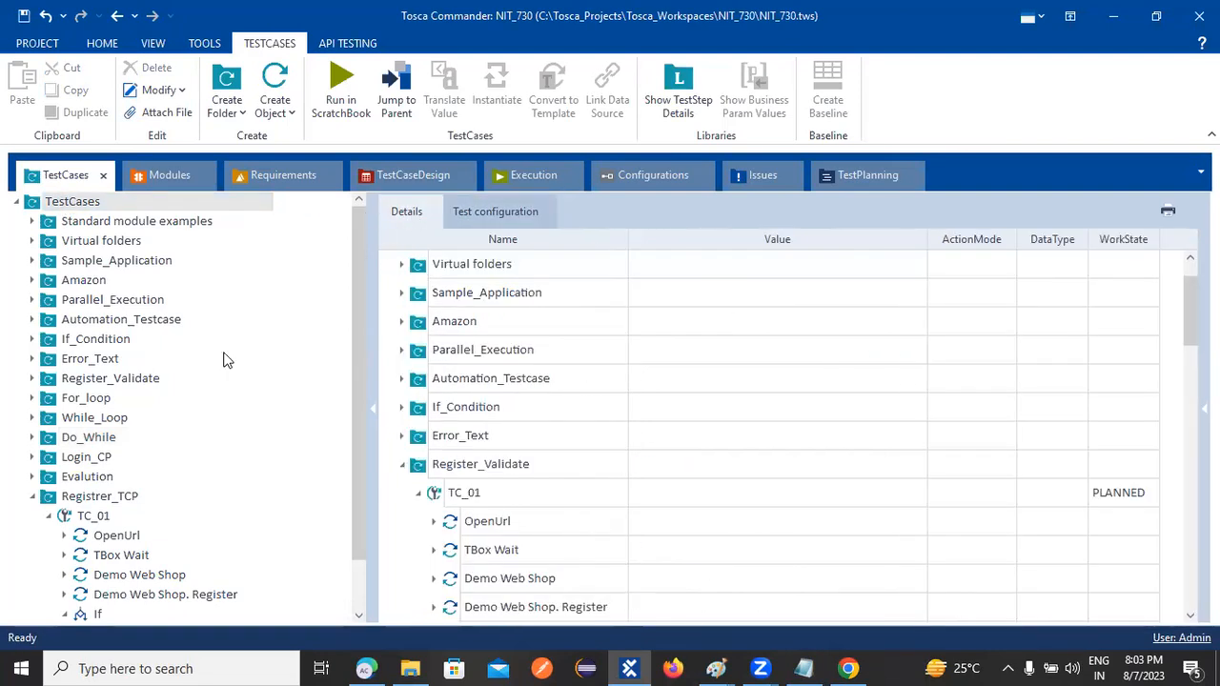
# Open Registrer_TCP's TC_01, narrow the ActionMode column, and glance at its control flow and test configuration
pyautogui.click(63, 517)
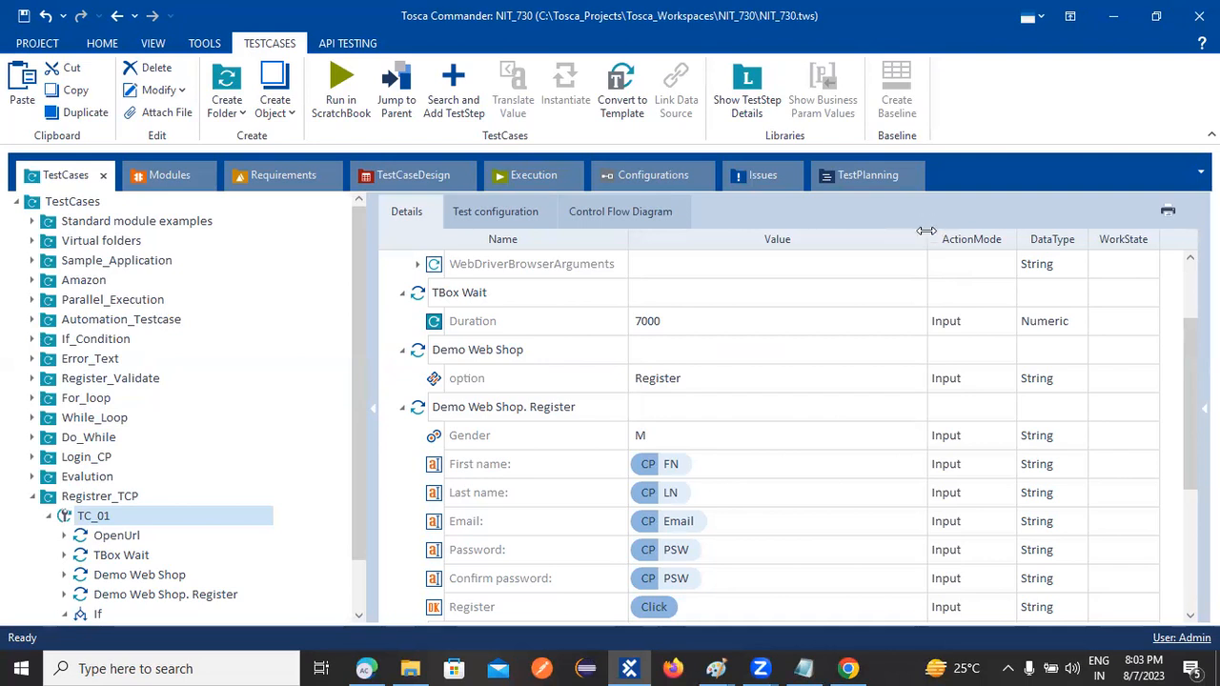
pyautogui.moveTo(921, 232); pyautogui.dragTo(853, 233)
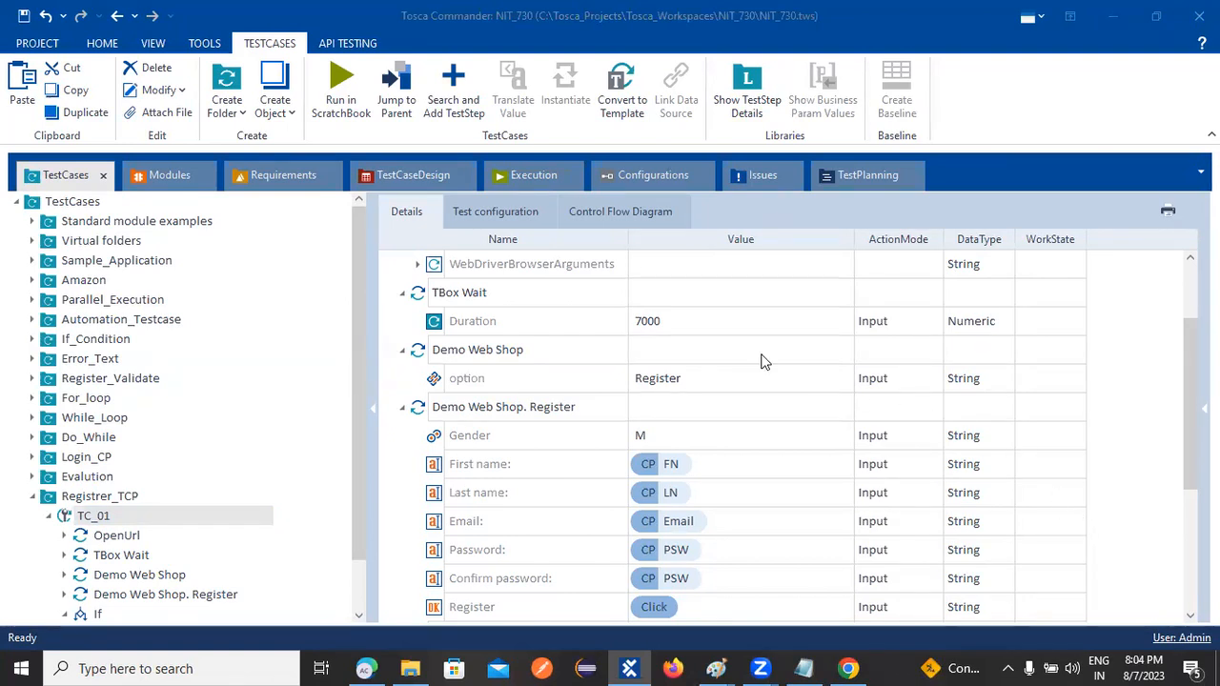
pyautogui.scroll(5, 639, 325)
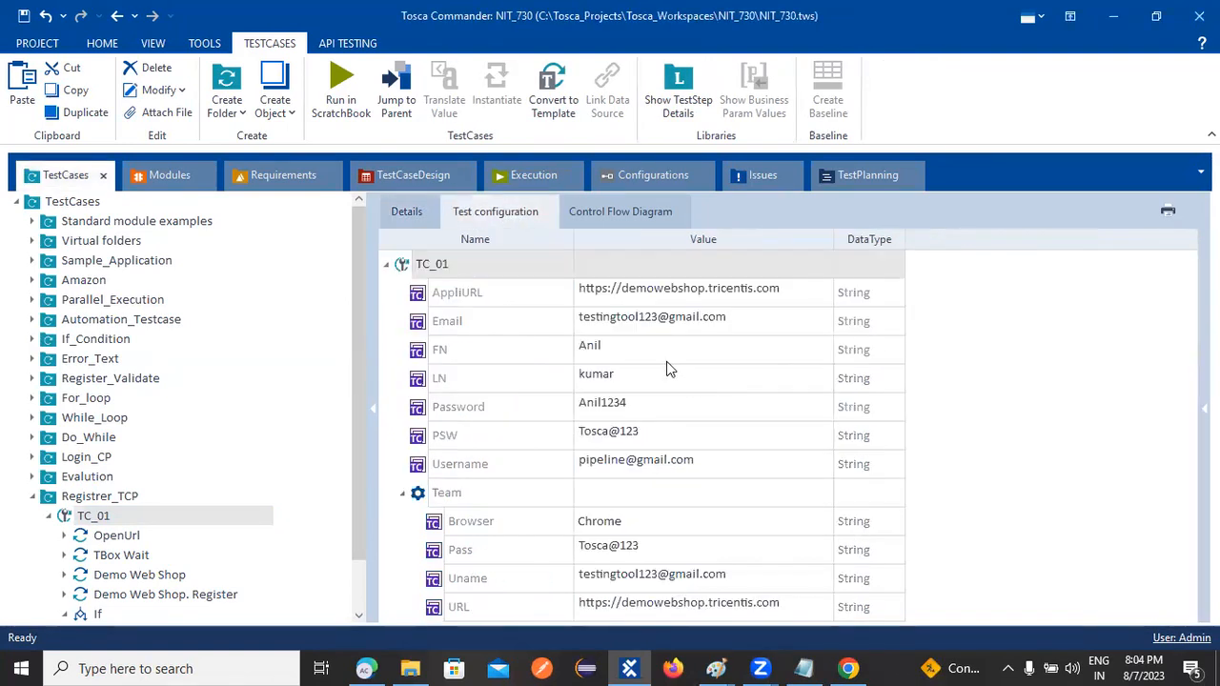
pyautogui.click(618, 210)
pyautogui.click(459, 211)
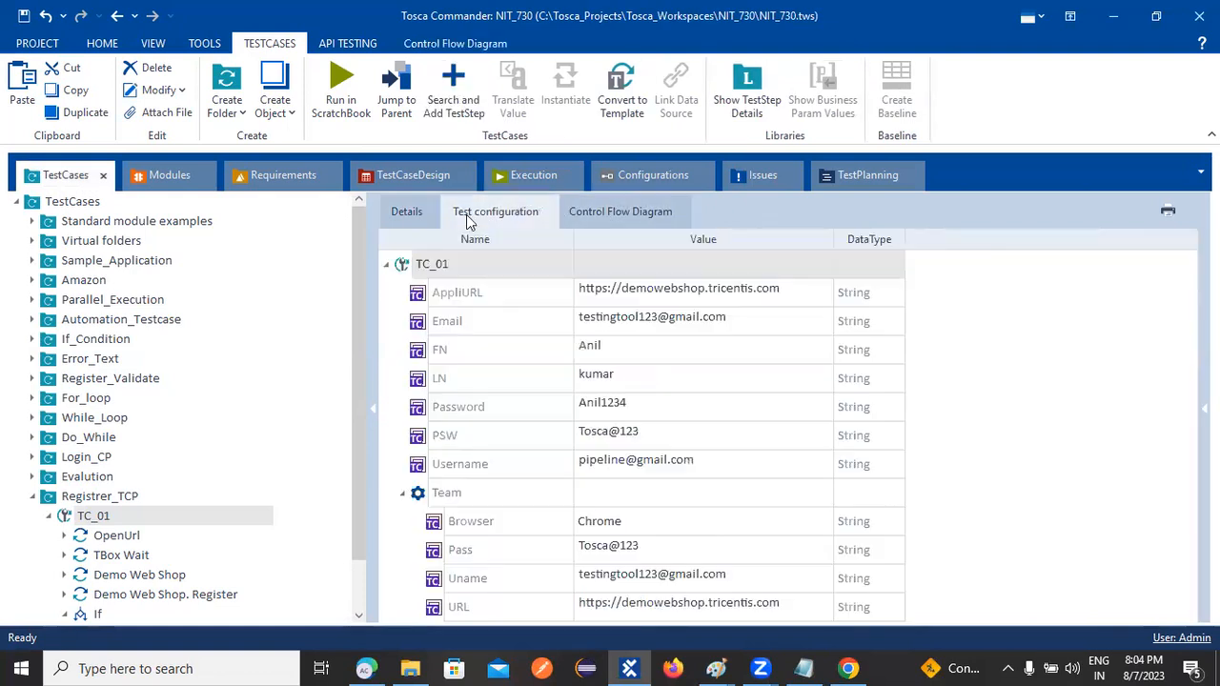
pyautogui.click(404, 211)
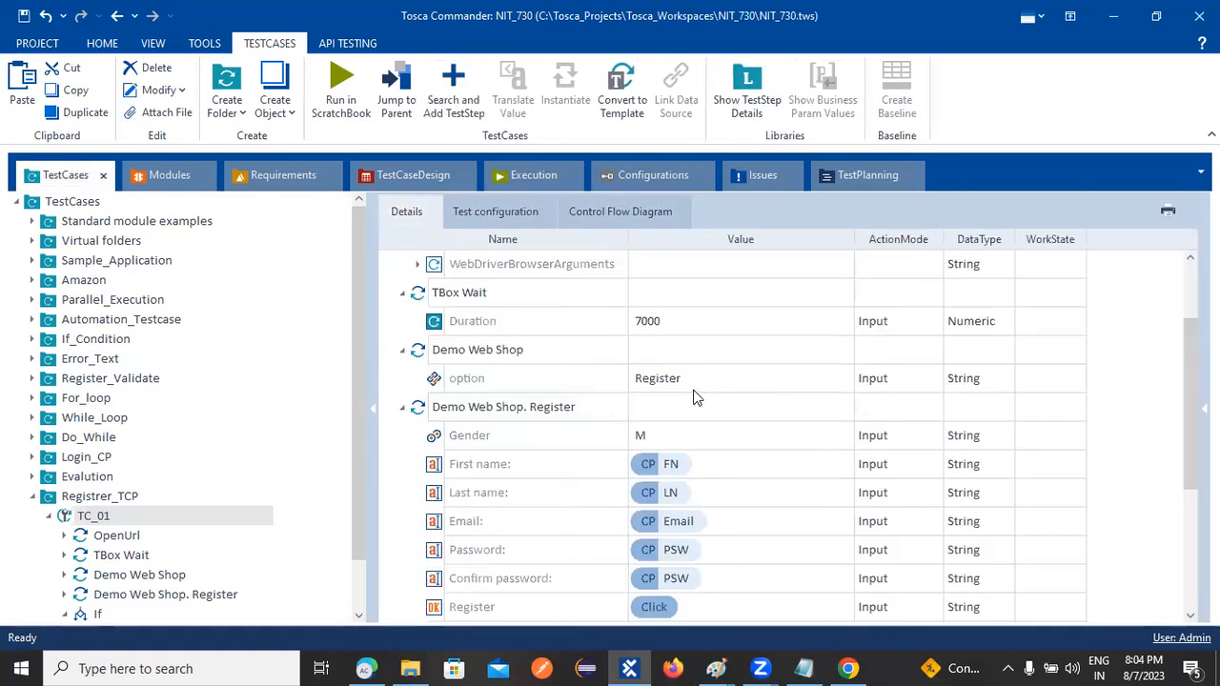
# Show the Registrer_TCP folder's details with TC_01's Wait 7000 and Register fields bound to FN, LN, Email, PSW
pyautogui.click(95, 496)
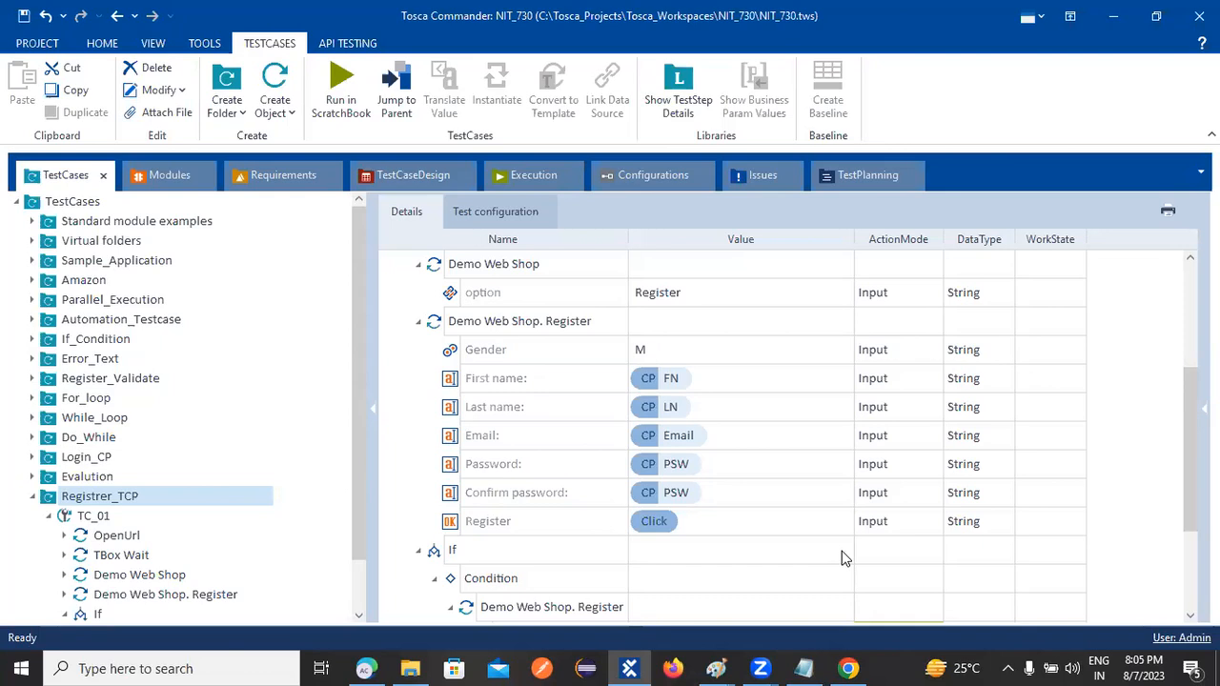
pyautogui.click(459, 216)
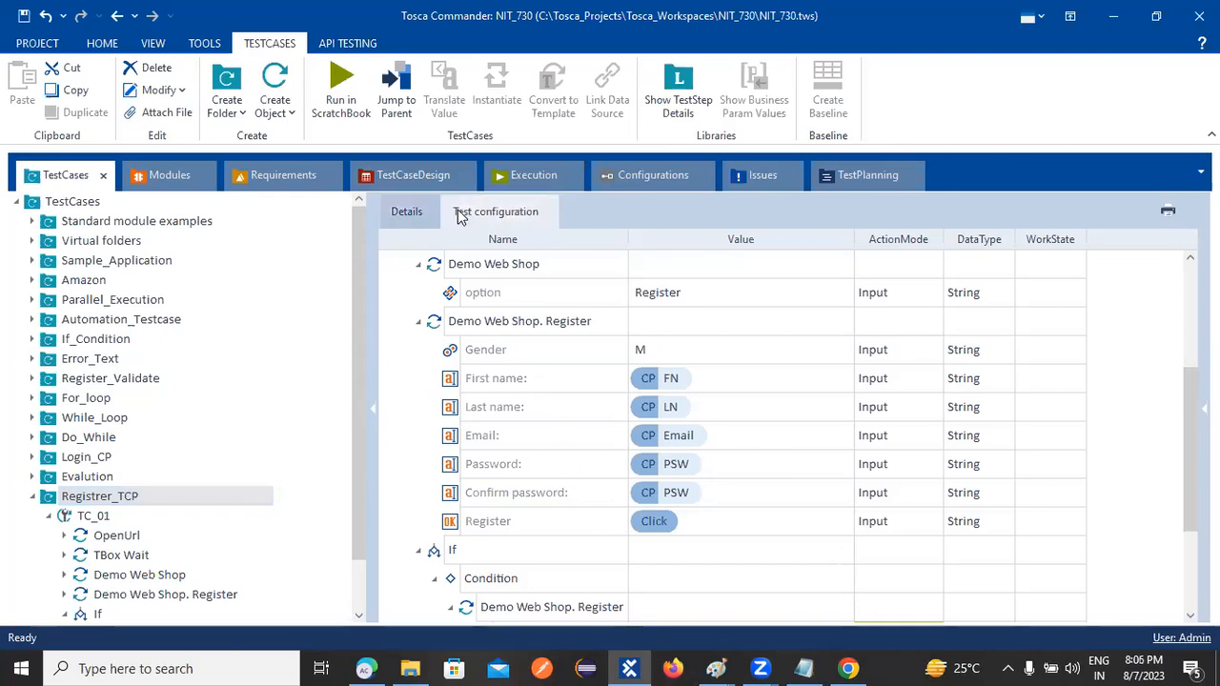
pyautogui.click(409, 212)
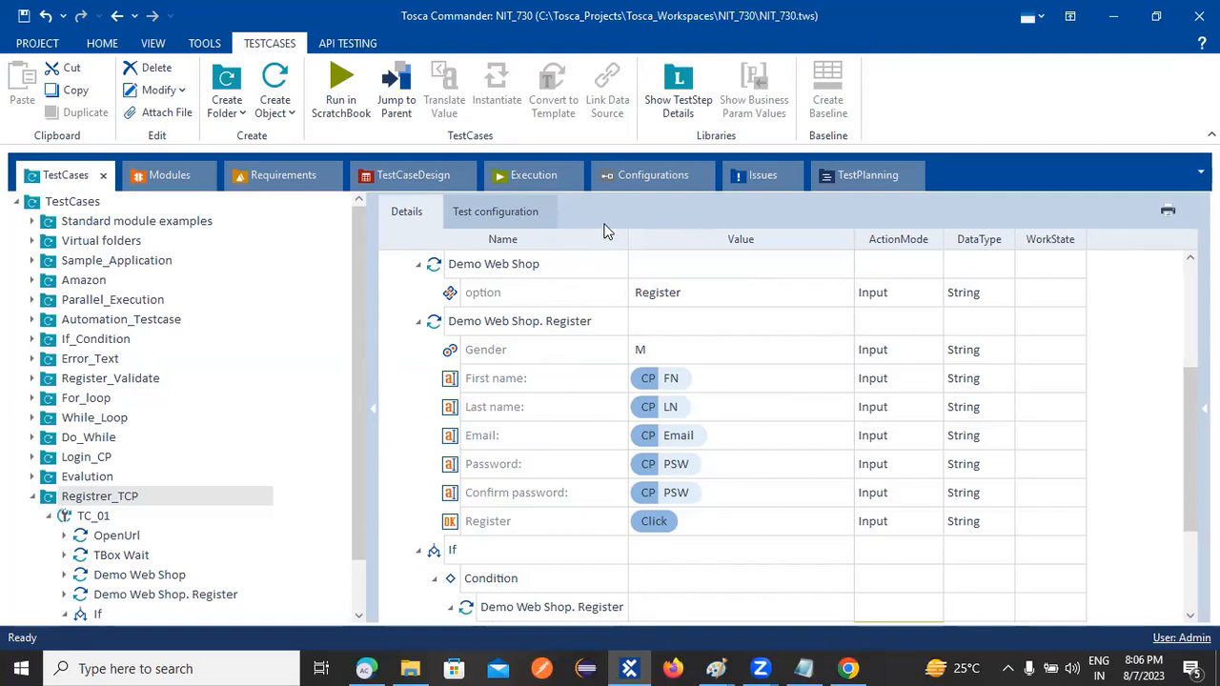
pyautogui.click(1066, 267)
# Open the PLANNED work state dropdown of test case TC_01 at the top of the grid
pyautogui.click(1064, 264)
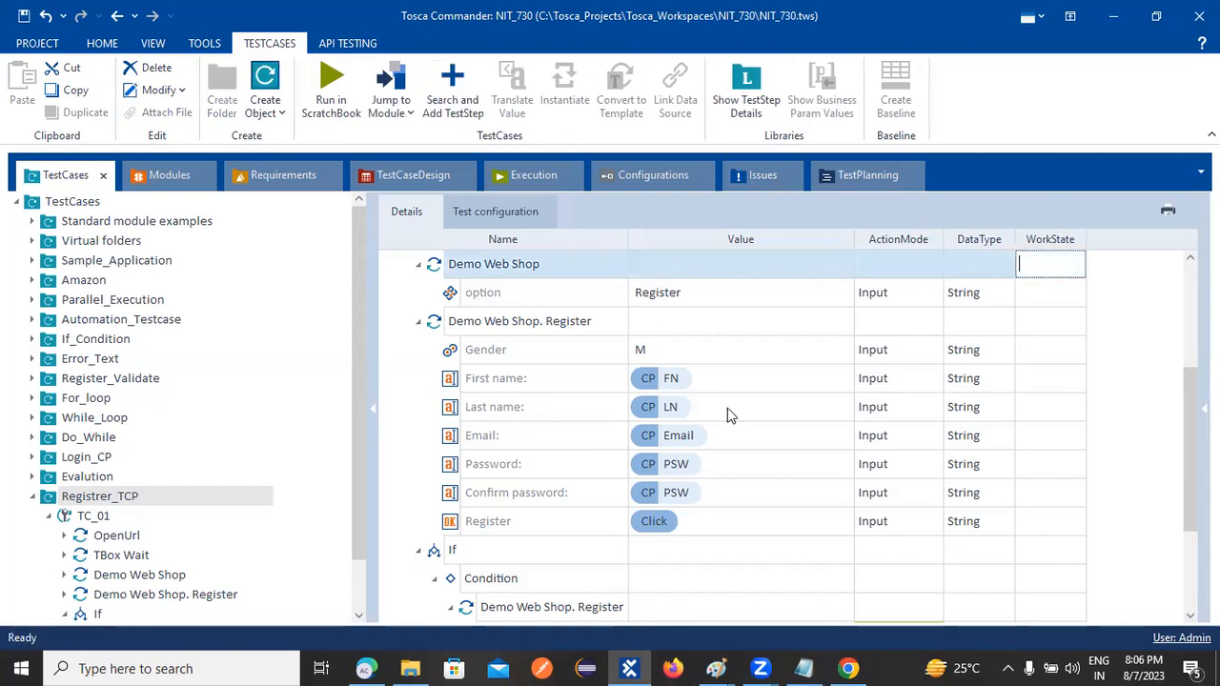
pyautogui.scroll(3, 1188, 321)
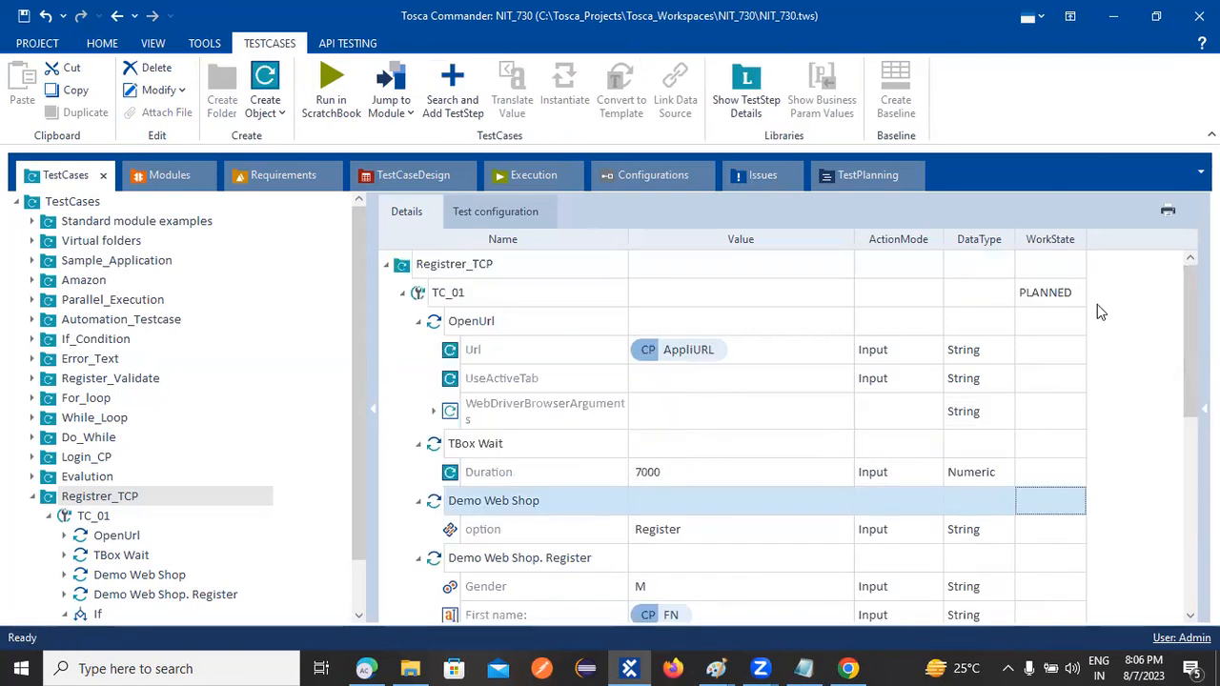
pyautogui.click(1069, 295)
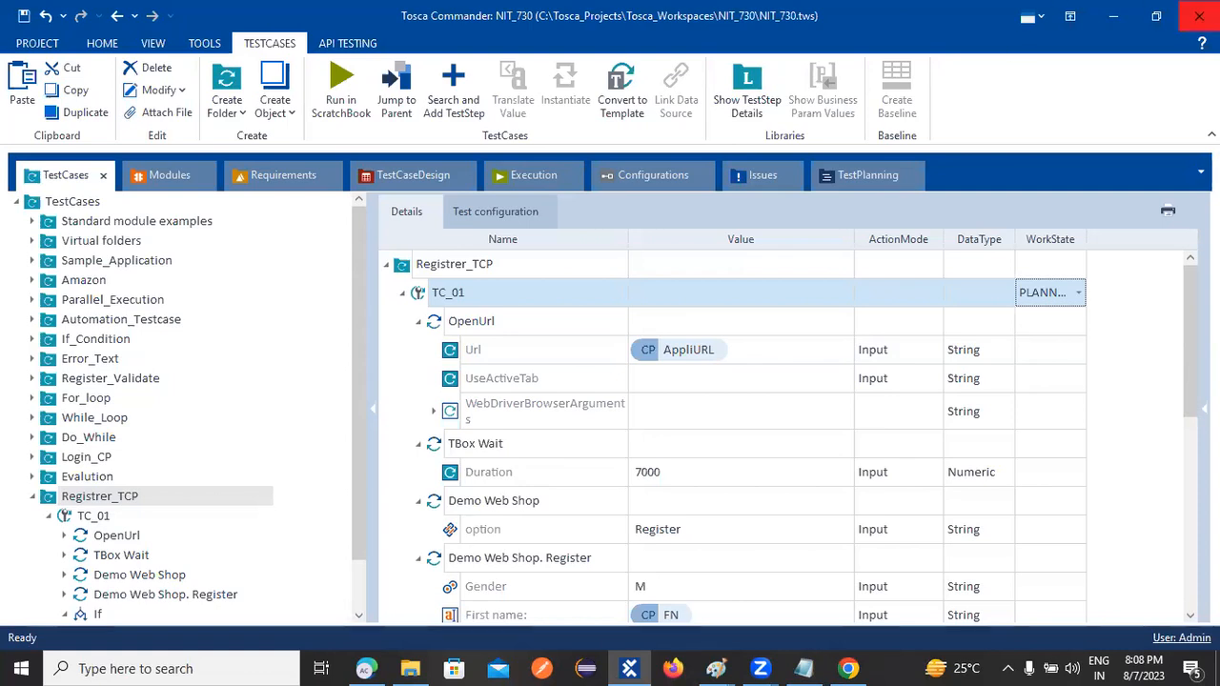
pyautogui.click(460, 81)
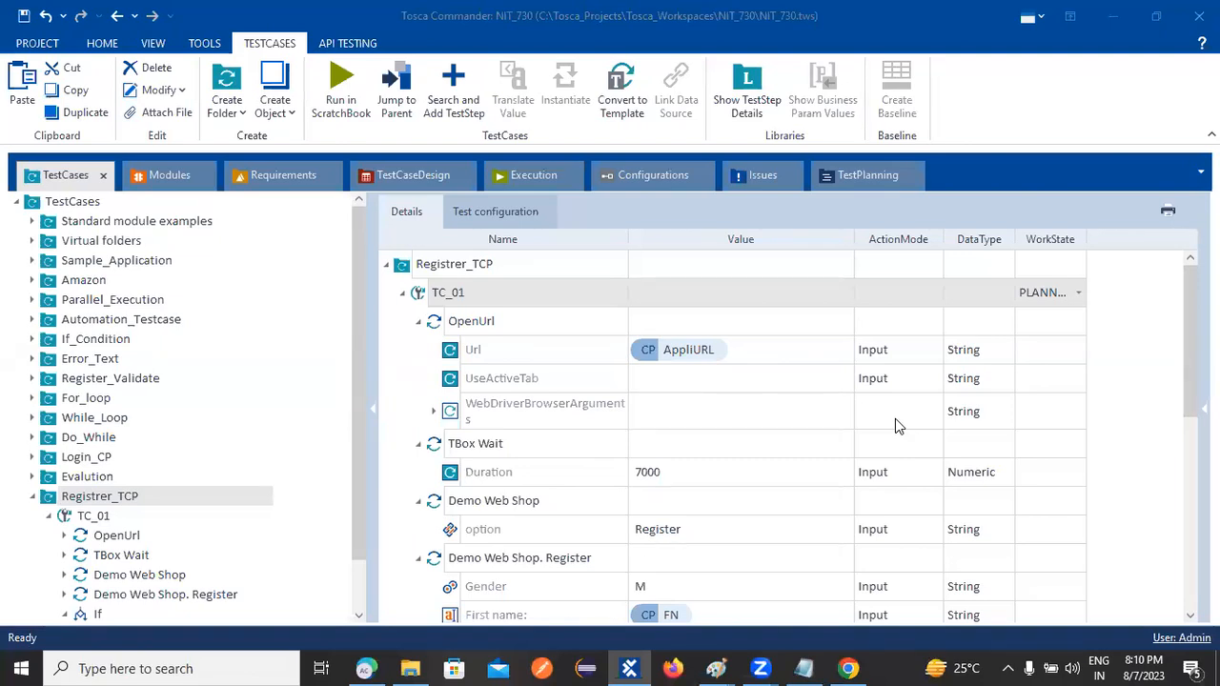
pyautogui.click(882, 353)
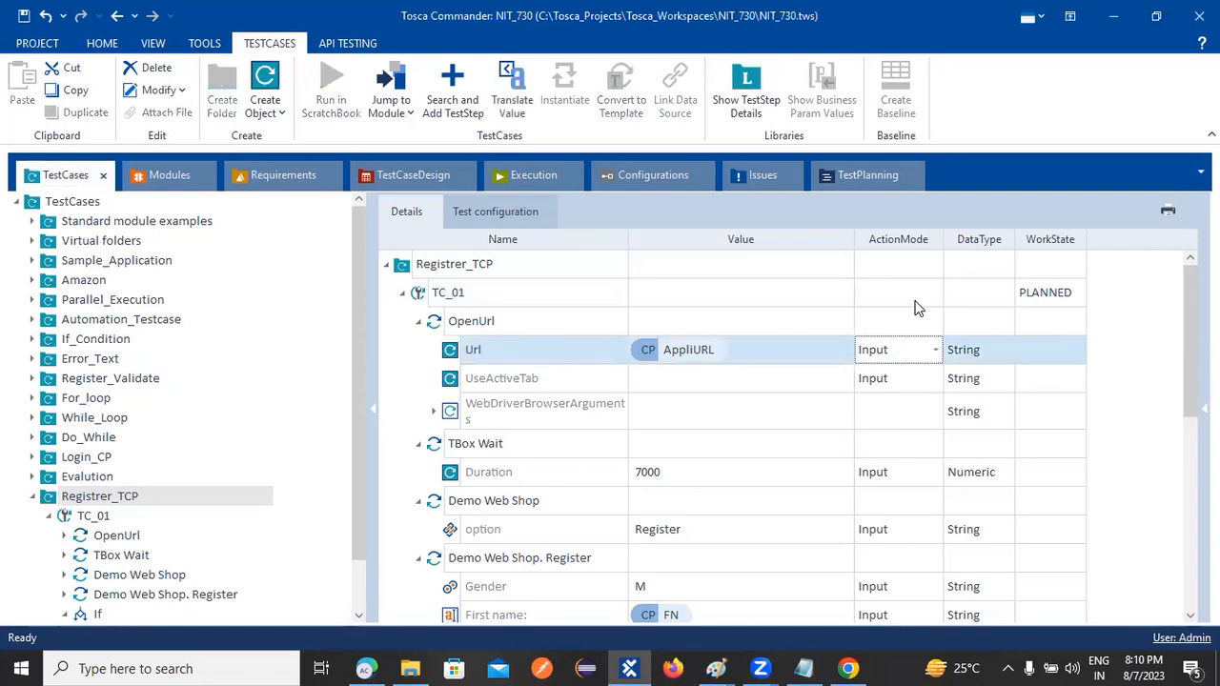
# Show the action mode choices for the OpenUrl step's Url value
pyautogui.click(934, 350)
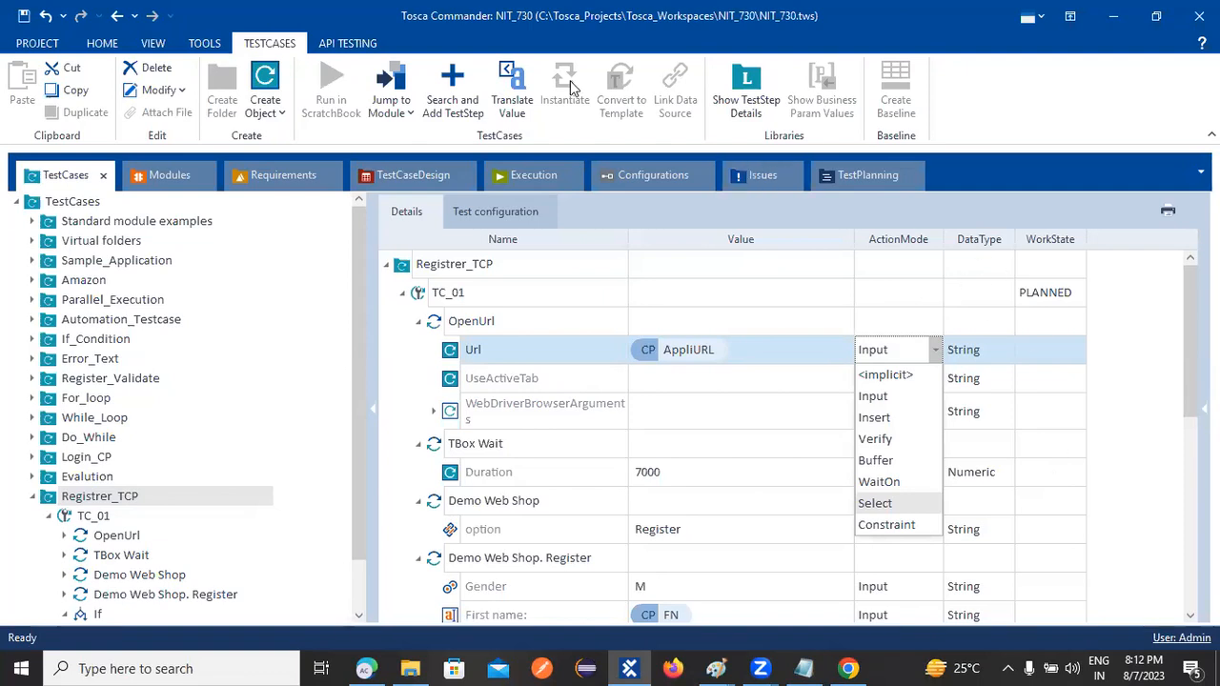
# Close the action mode list, keeping the Url's action mode as Input
pyautogui.click(851, 297)
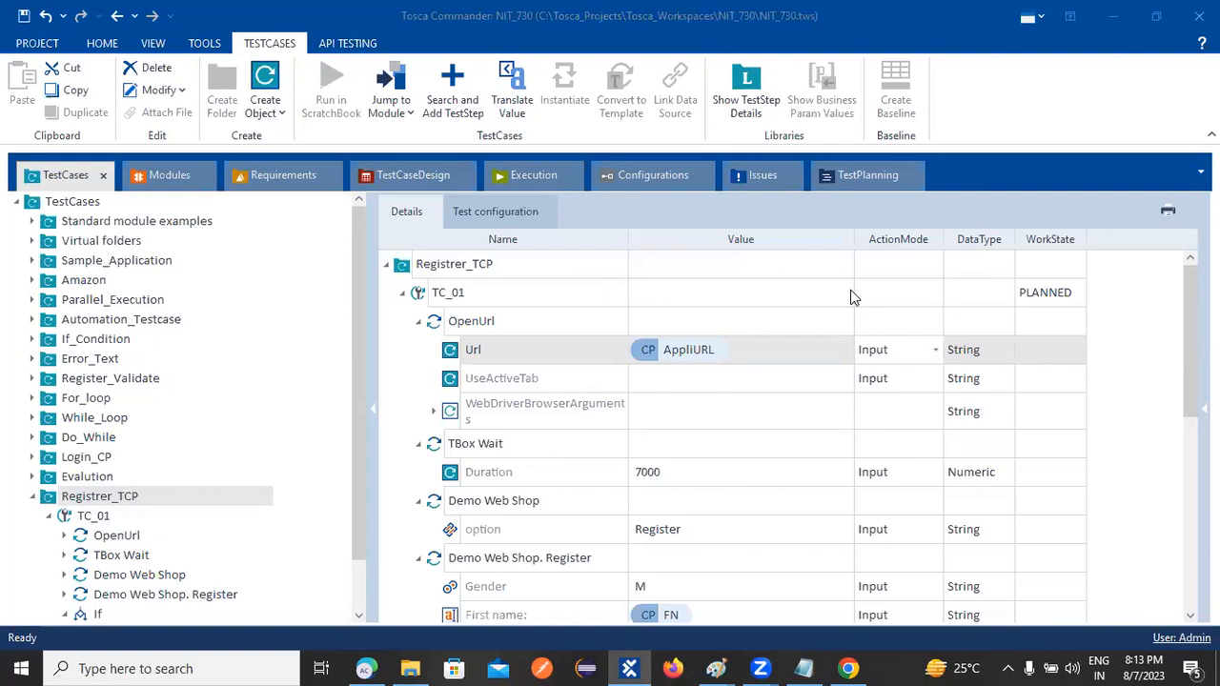
# Show the Url's data type choices: String, Date, Numeric, Boolean, Password, Secret
pyautogui.click(997, 355)
pyautogui.click(1005, 353)
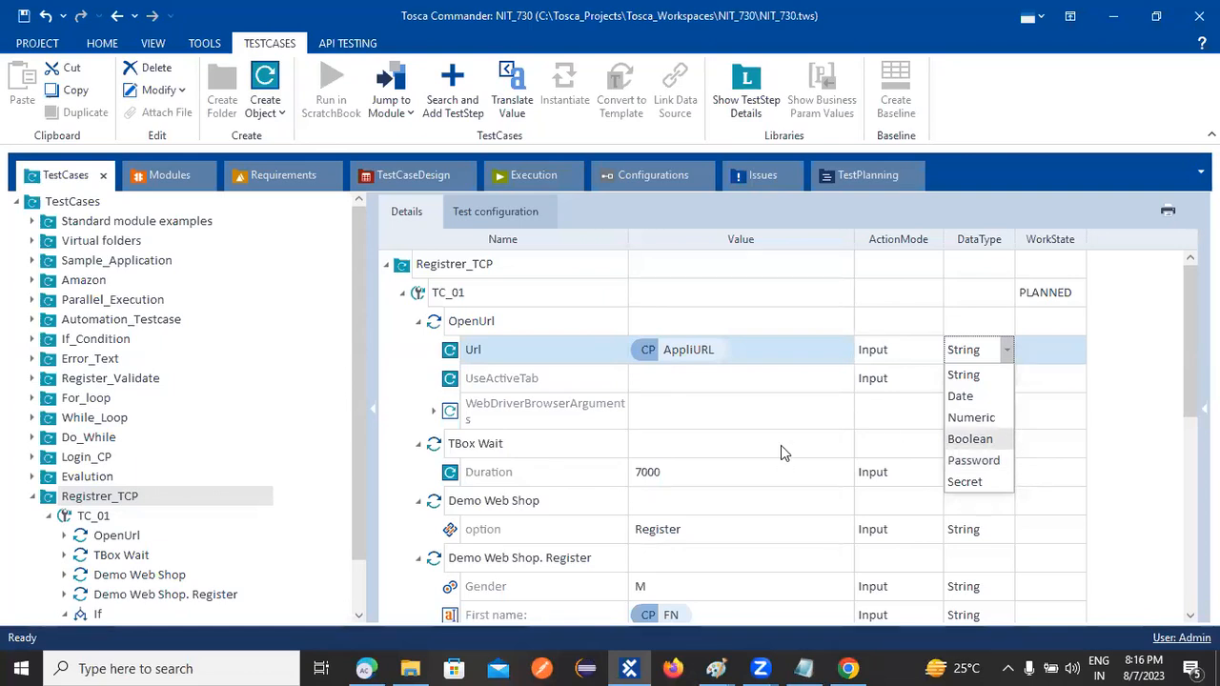
# Close the data type list keeping String, leaving Url on AppliURL and Wait Duration 7000
pyautogui.click(1129, 461)
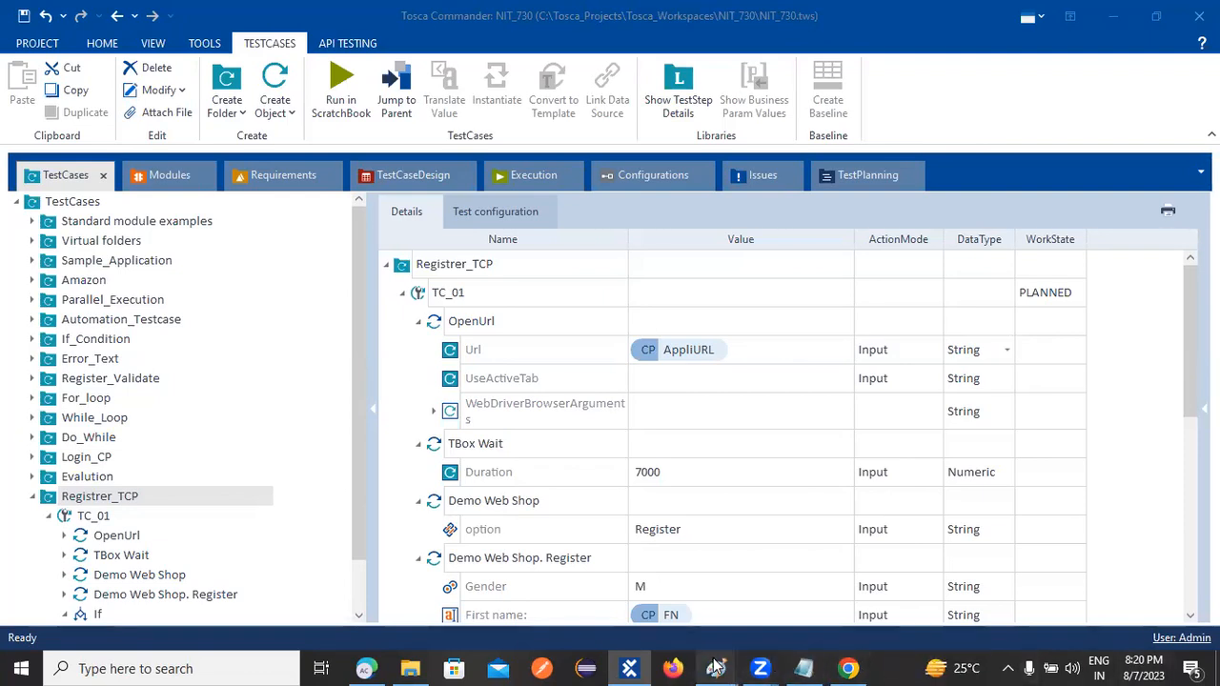
pyautogui.moveTo(716, 667)
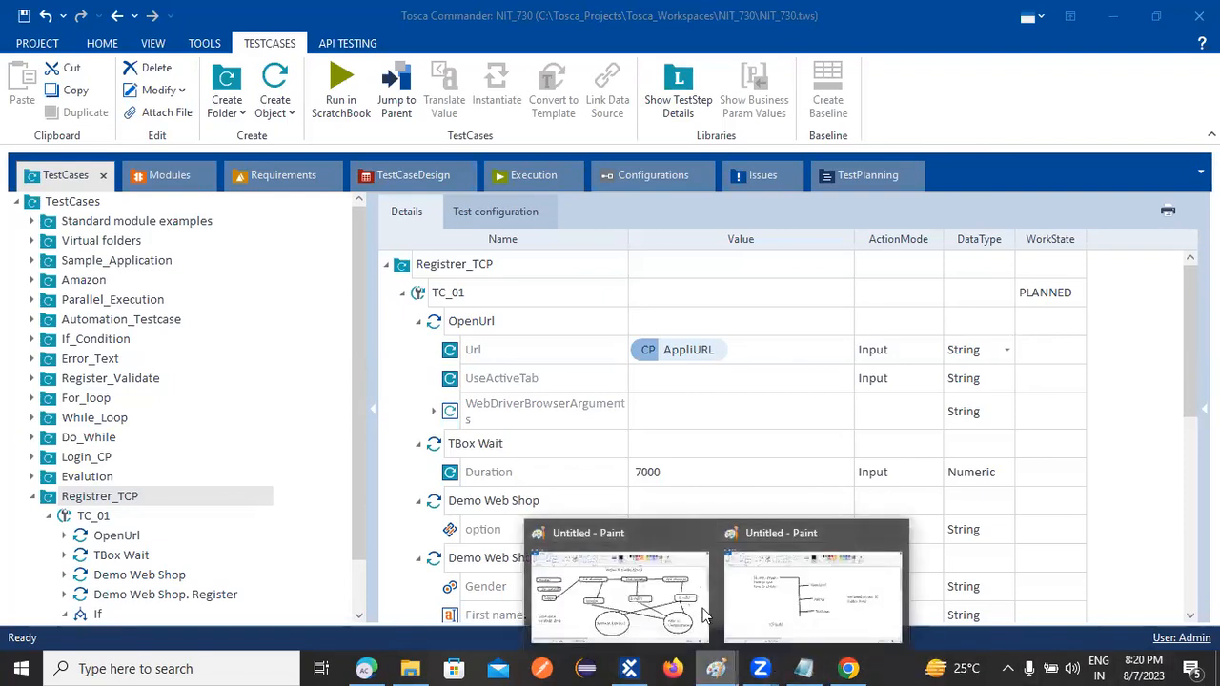
# Bring up the Paint tree diagram and select the Rounded rectangle shape
pyautogui.click(805, 598)
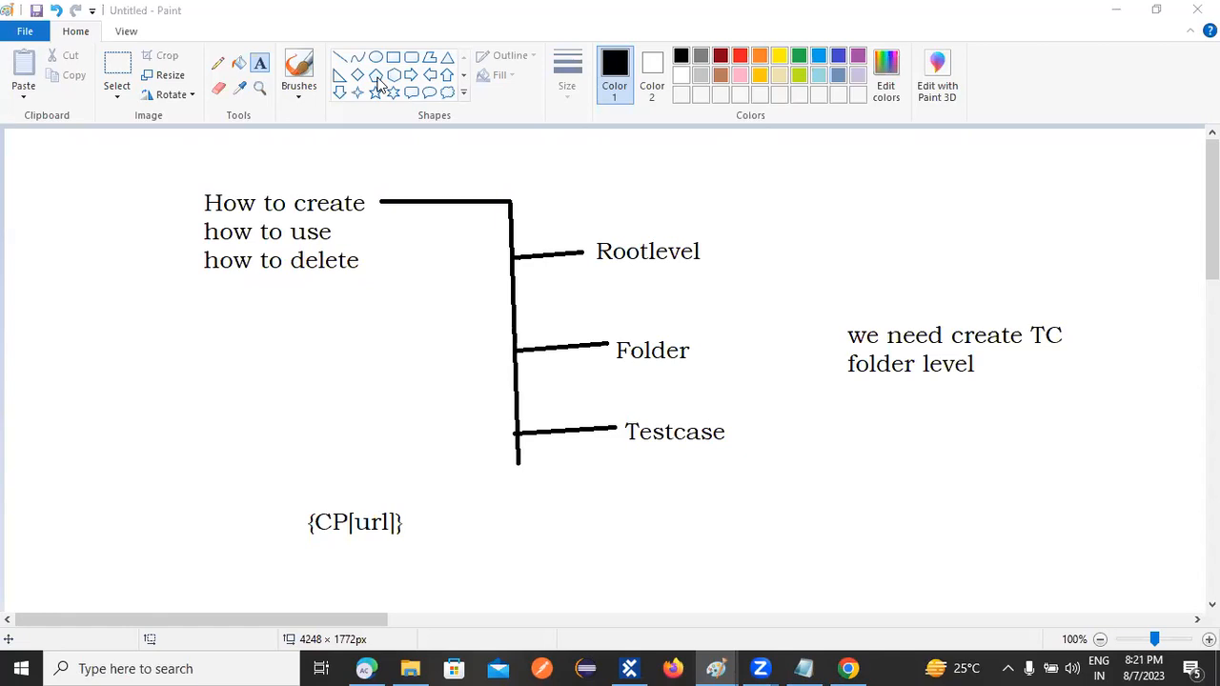
pyautogui.click(411, 57)
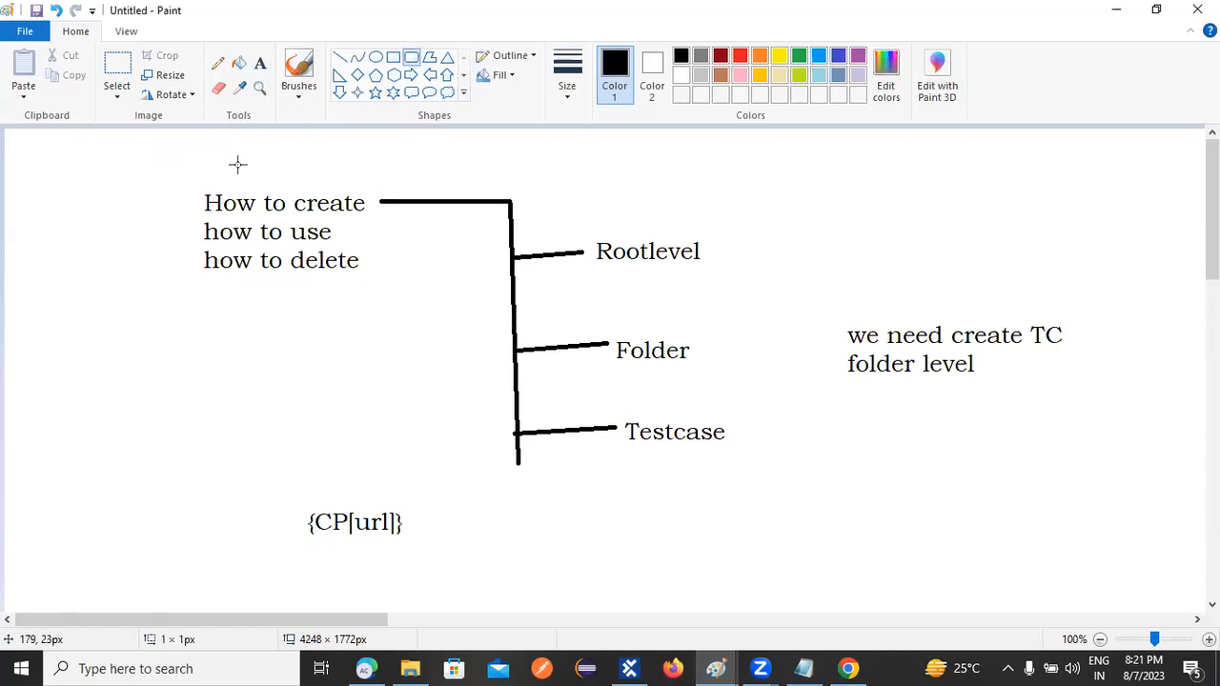